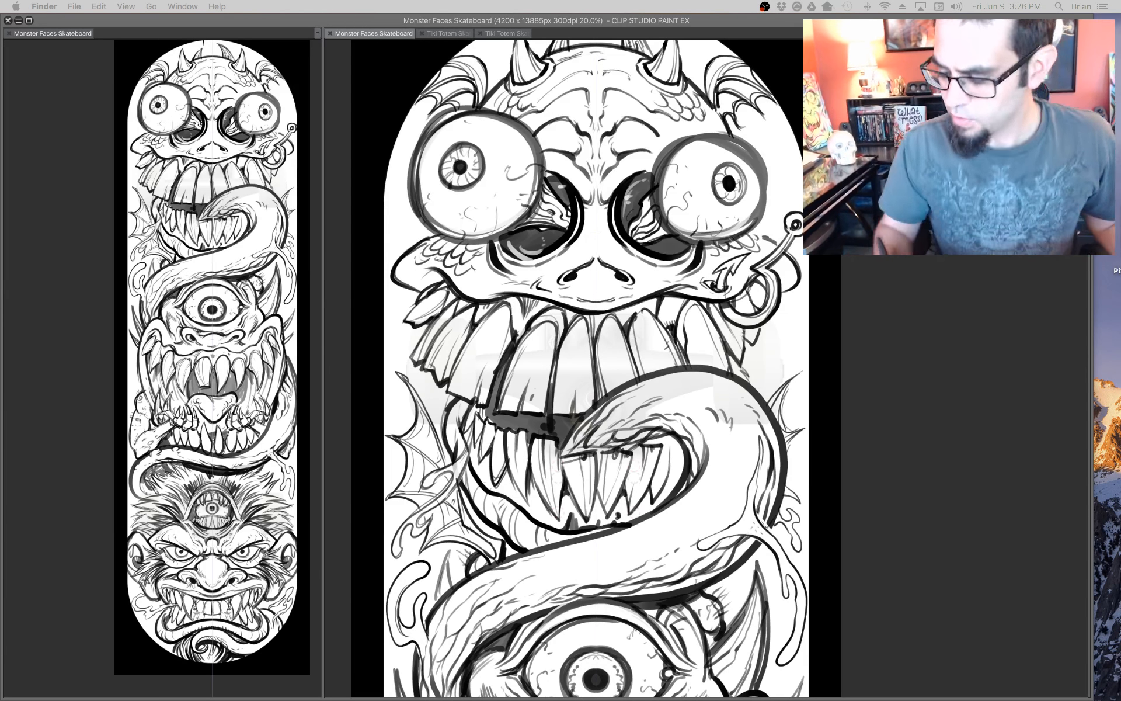
Examine the three stacked monster faces of the skateboard sketch from the horned head down to the lowest face.
{"action": "left_click", "coordinate": [866, 274]}
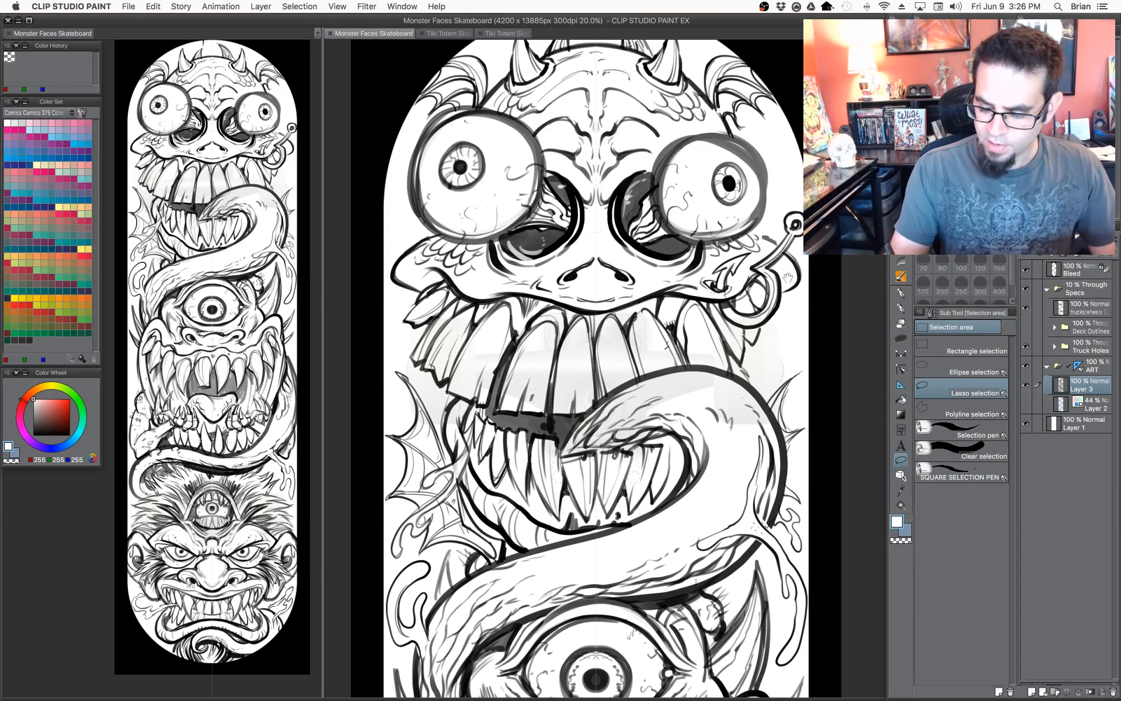
{"action": "scroll", "coordinate": [815, 303], "scroll_direction": "down", "scroll_amount": 2}
{"action": "scroll", "coordinate": [814, 303], "scroll_direction": "left", "scroll_amount": 2}
{"action": "scroll", "coordinate": [798, 301], "scroll_direction": "down", "scroll_amount": 6}
{"action": "scroll", "coordinate": [798, 301], "scroll_direction": "right", "scroll_amount": 1}
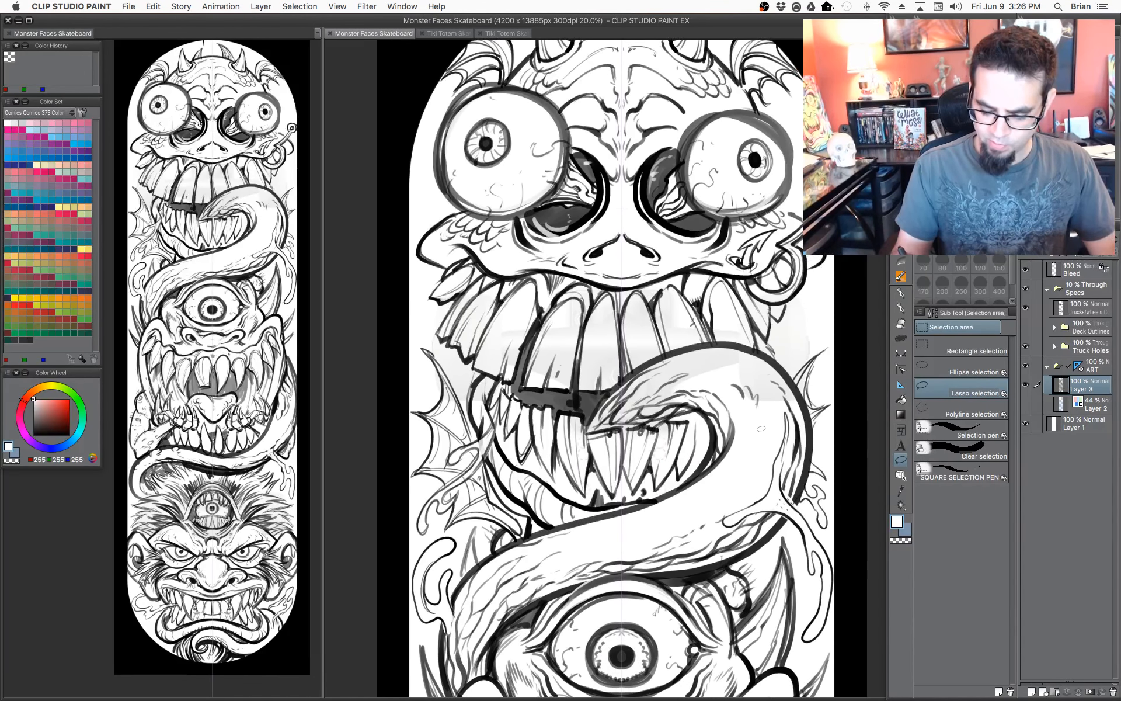
{"action": "scroll", "coordinate": [696, 401], "scroll_direction": "down", "scroll_amount": 6}
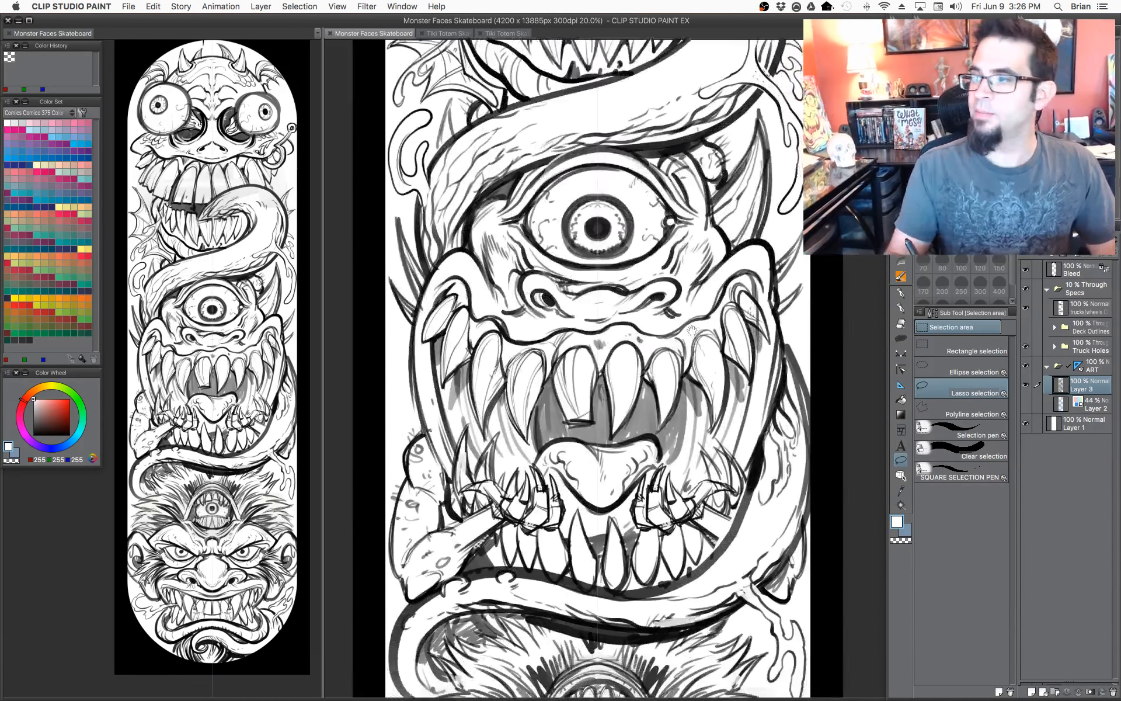
{"action": "scroll", "coordinate": [683, 269], "scroll_direction": "down", "scroll_amount": 4}
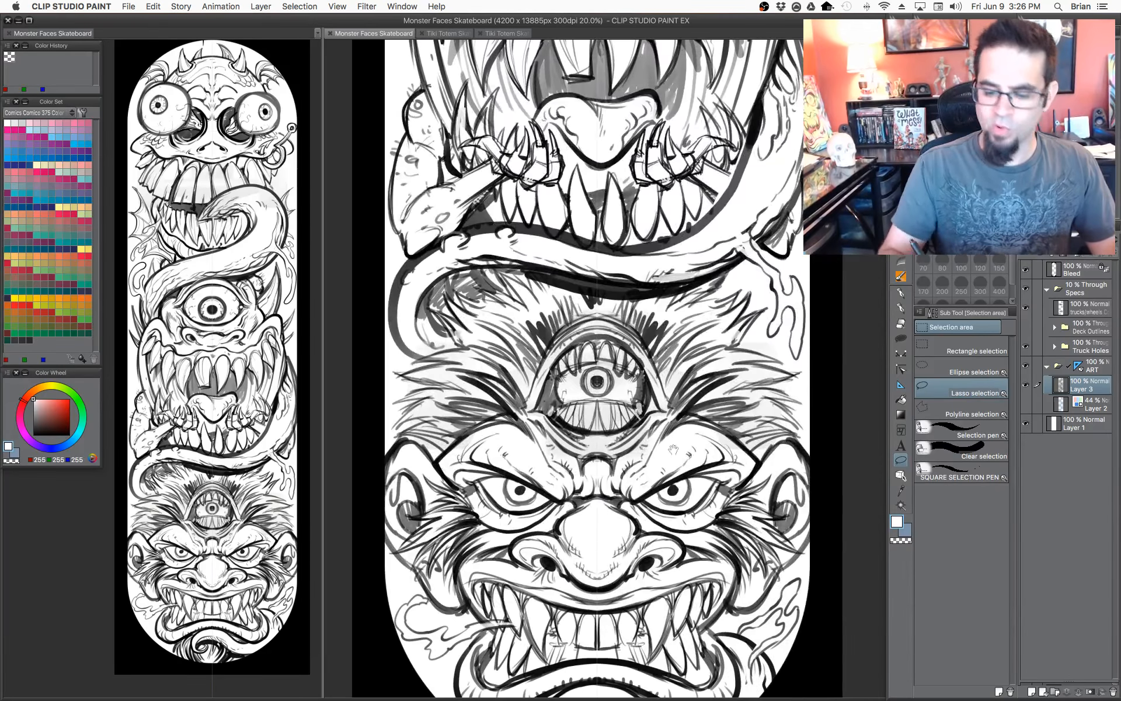
{"action": "scroll", "coordinate": [690, 175], "scroll_direction": "up", "scroll_amount": 2}
{"action": "scroll", "coordinate": [691, 175], "scroll_direction": "up", "scroll_amount": 5}
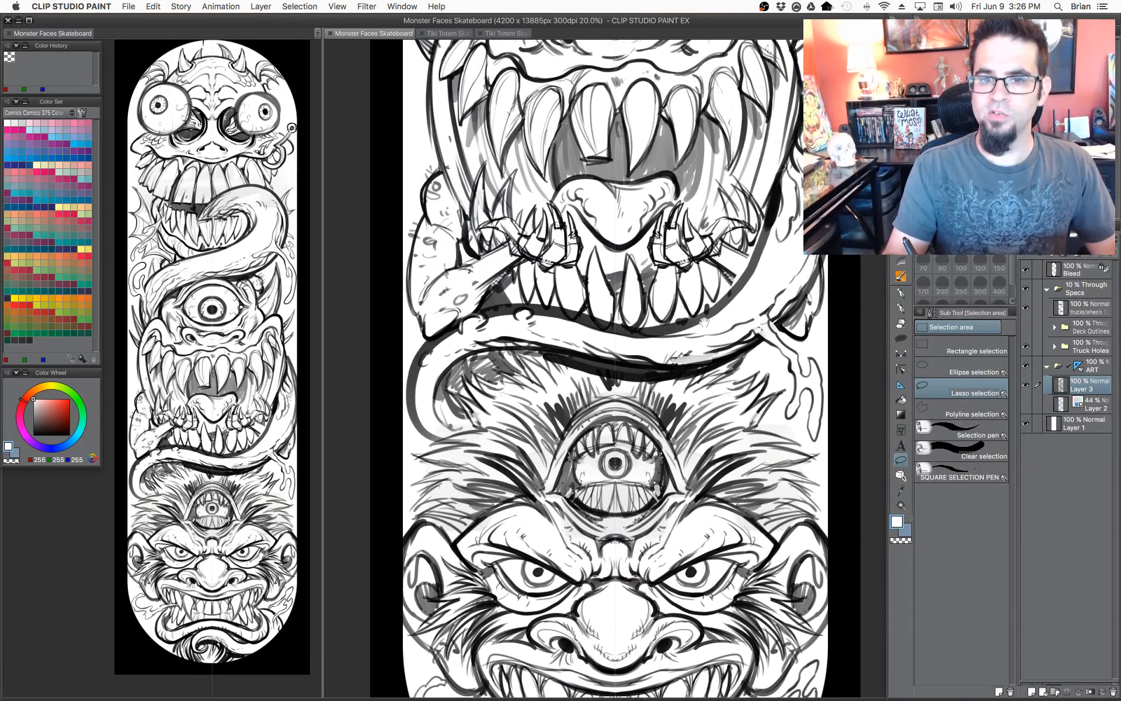
{"action": "scroll", "coordinate": [729, 209], "scroll_direction": "up", "scroll_amount": 7}
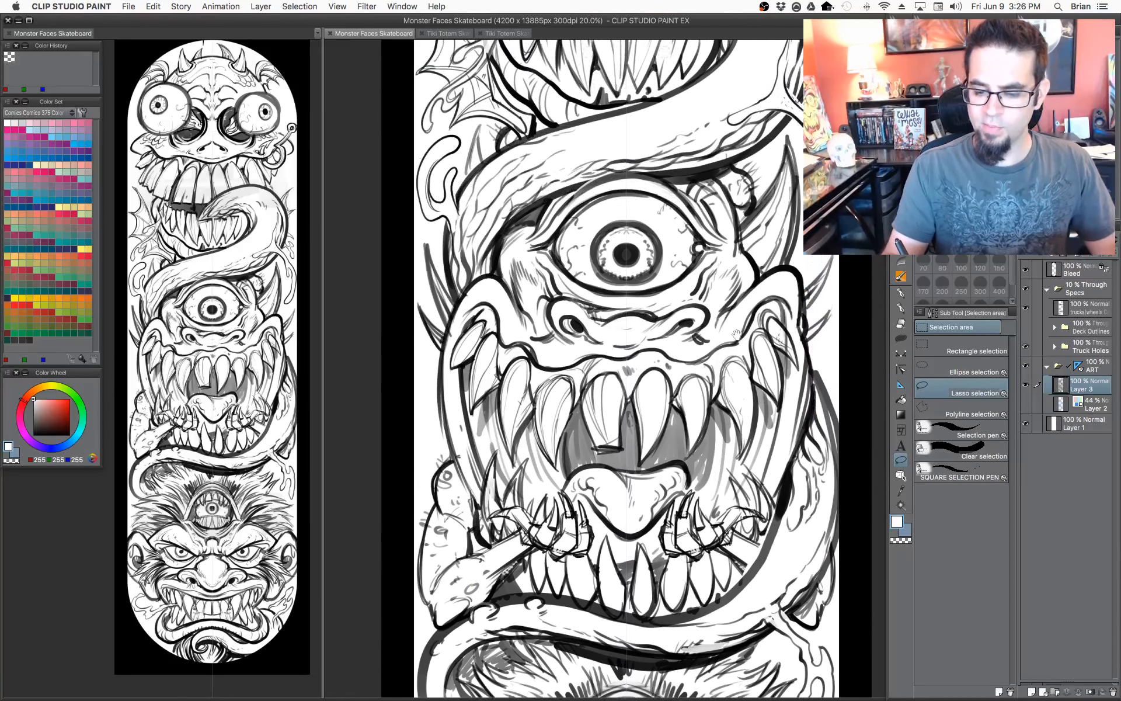
{"action": "scroll", "coordinate": [728, 386], "scroll_direction": "up", "scroll_amount": 2}
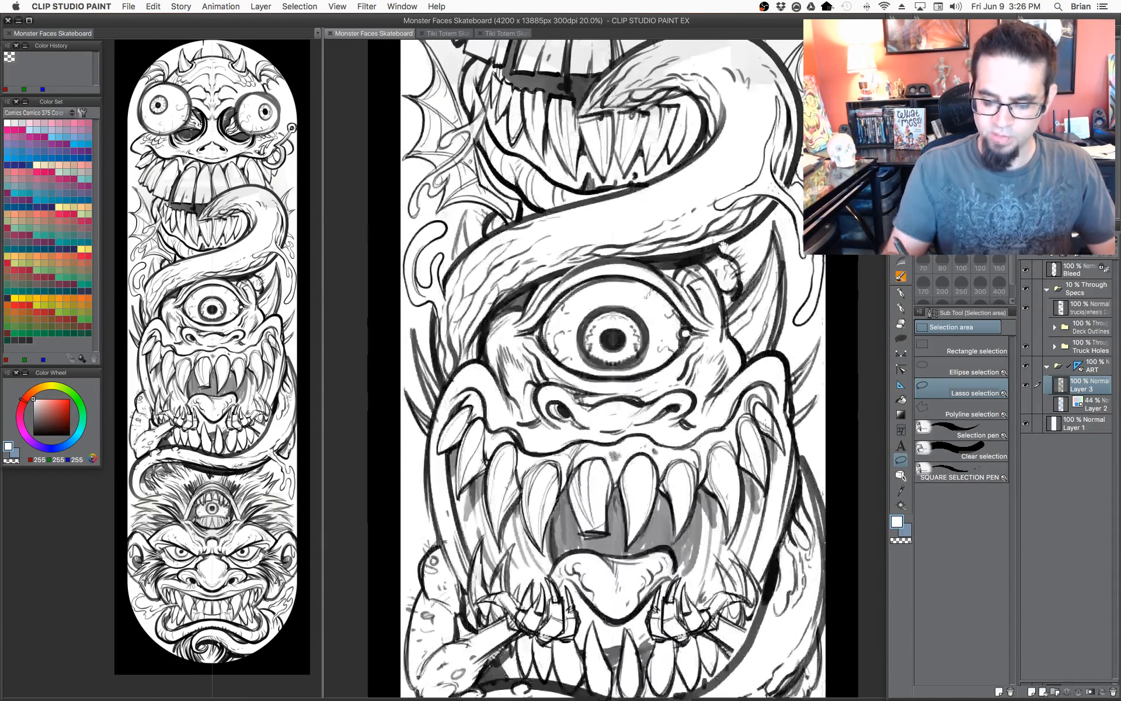
{"action": "left_click_drag", "start_coordinate": [718, 320], "coordinate": [707, 213]}
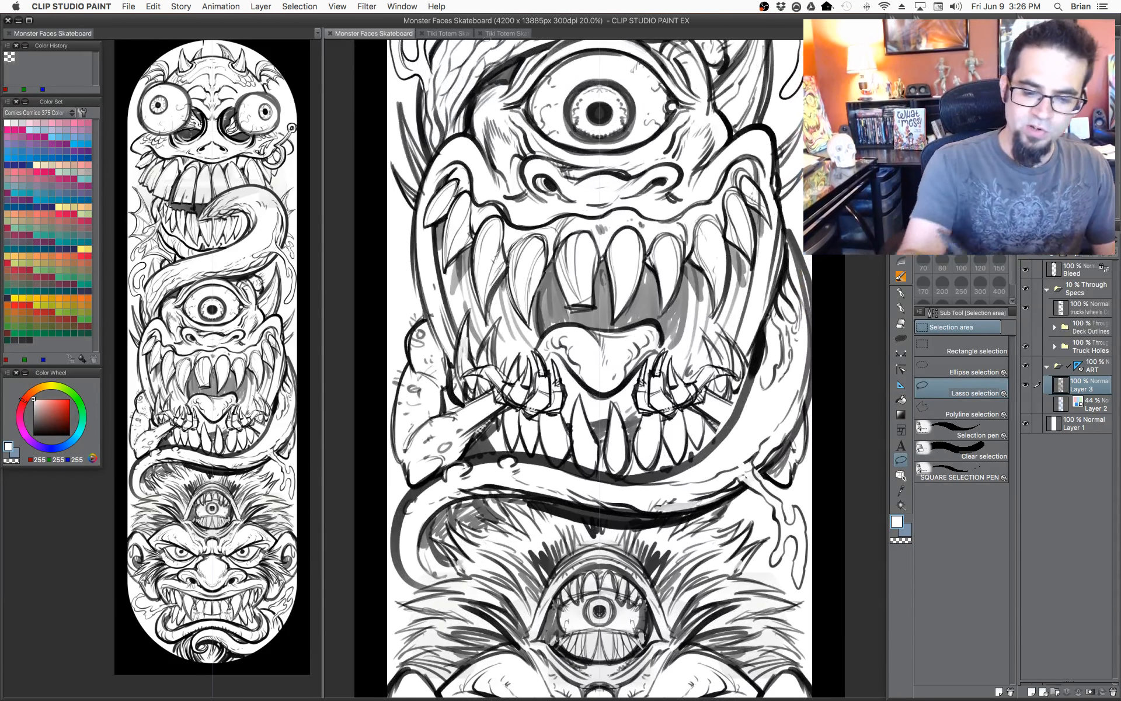
Examine the grey Tiki Totem Skateboard artwork from its upper mask down to the gold-toothed skull.
{"action": "left_click", "coordinate": [450, 33]}
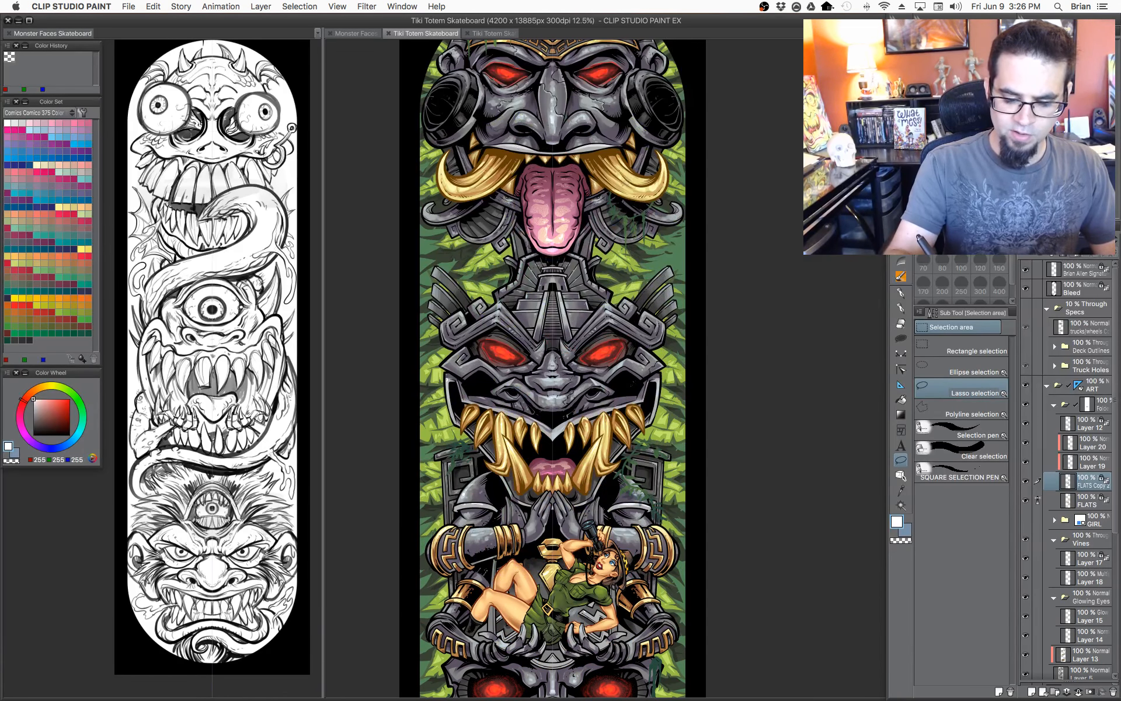
{"action": "left_click", "coordinate": [637, 288], "text": "super"}
{"action": "left_click_drag", "start_coordinate": [675, 261], "coordinate": [728, 356]}
{"action": "left_click_drag", "start_coordinate": [672, 73], "coordinate": [734, 314]}
{"action": "key", "text": "super+minus"}
{"action": "left_click_drag", "start_coordinate": [738, 396], "coordinate": [727, 314]}
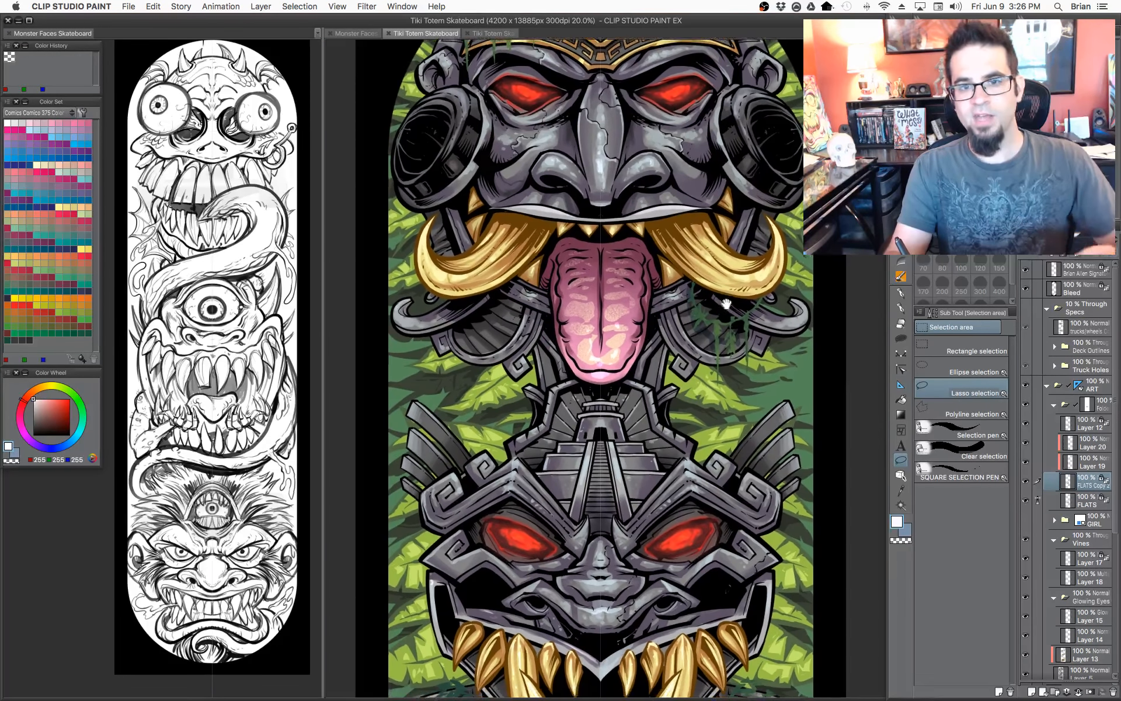
{"action": "left_click_drag", "start_coordinate": [726, 303], "coordinate": [724, 200]}
{"action": "left_click_drag", "start_coordinate": [747, 467], "coordinate": [747, 153]}
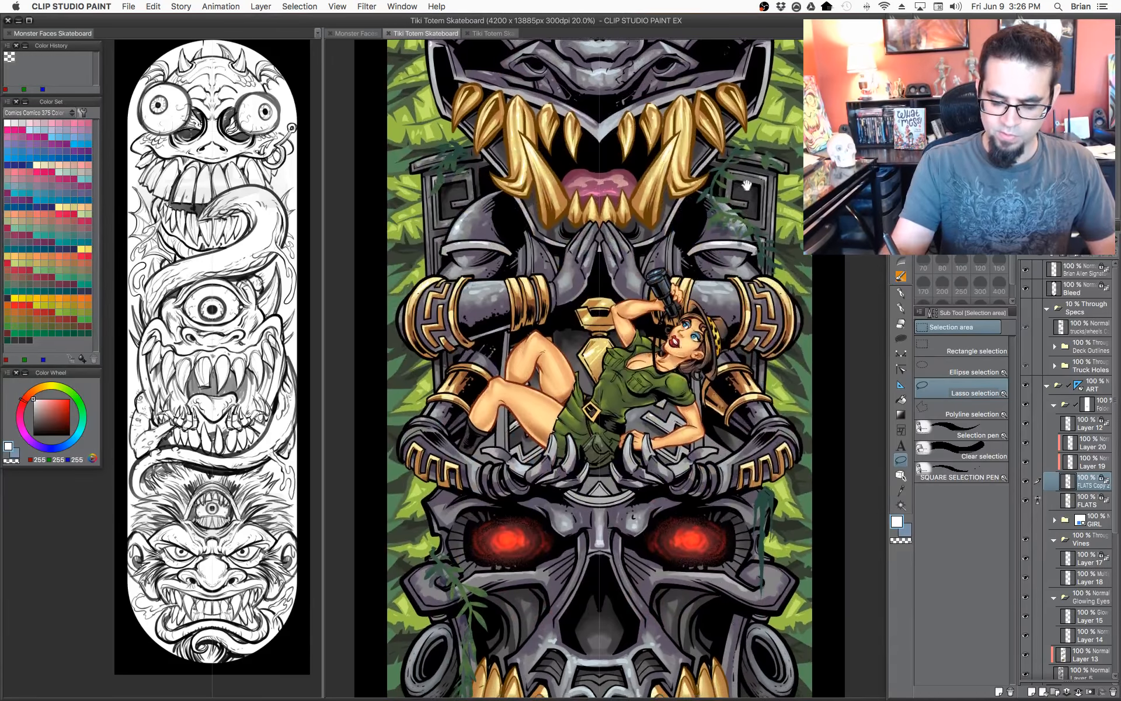
{"action": "left_click_drag", "start_coordinate": [748, 325], "coordinate": [753, 126]}
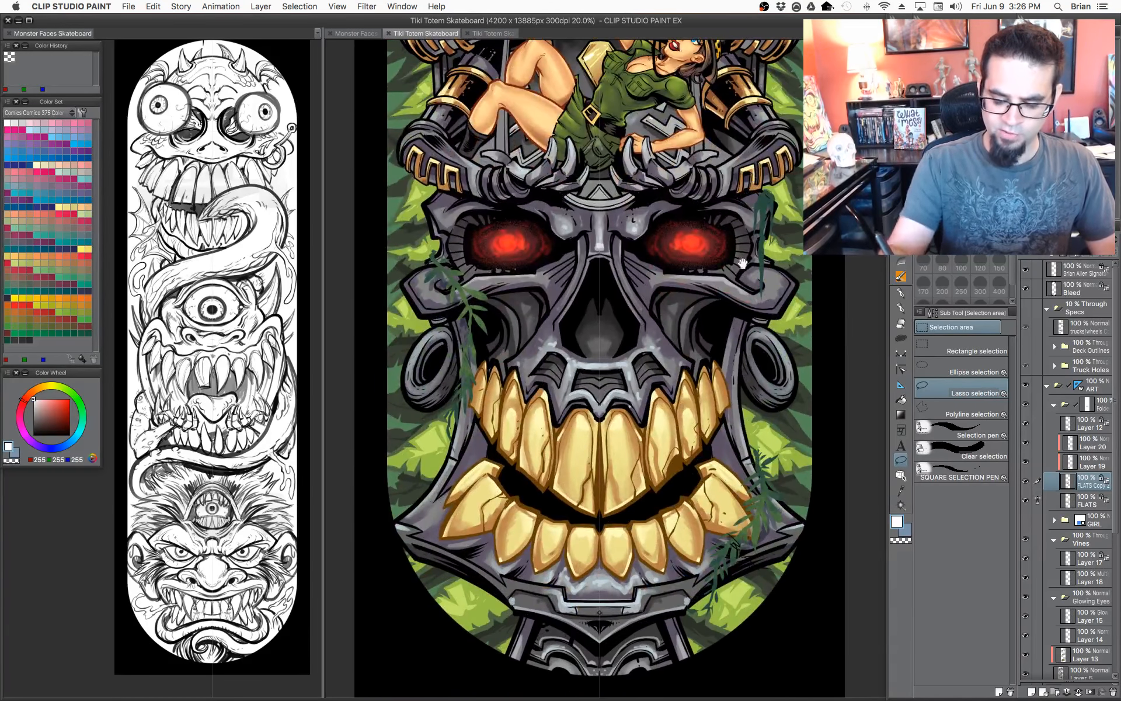
{"action": "left_click_drag", "start_coordinate": [747, 327], "coordinate": [735, 482]}
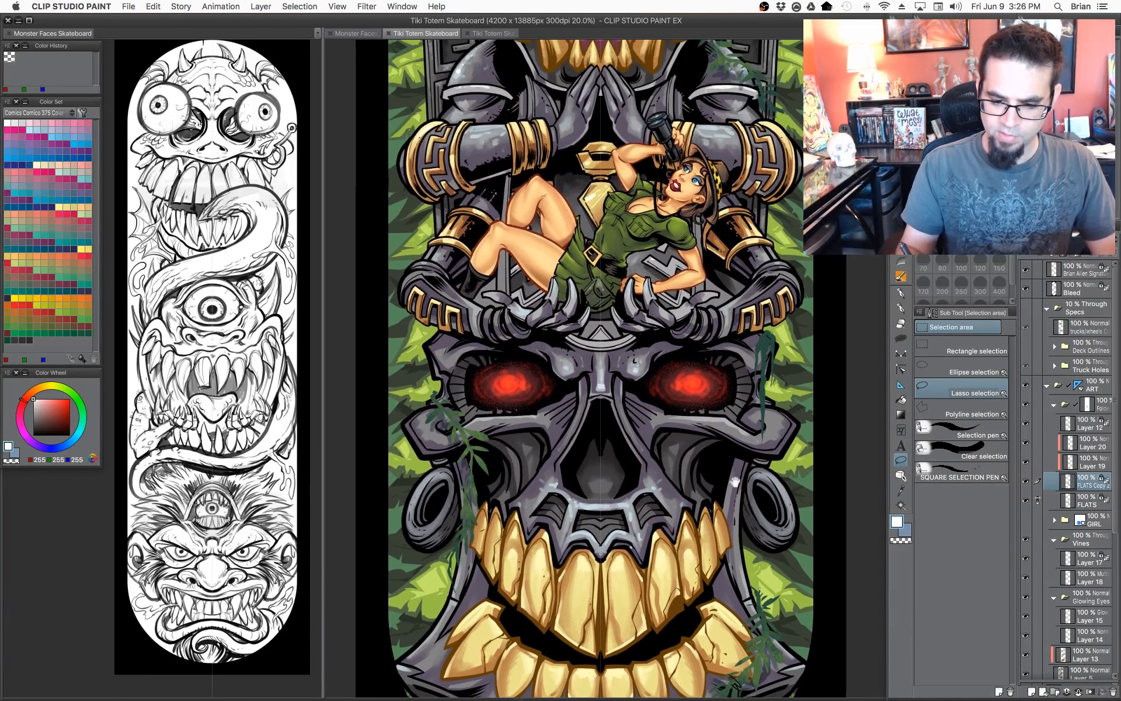
Examine the orange Tiki Totem Skateboard artwork and compare it with the grey version.
{"action": "left_click", "coordinate": [493, 34]}
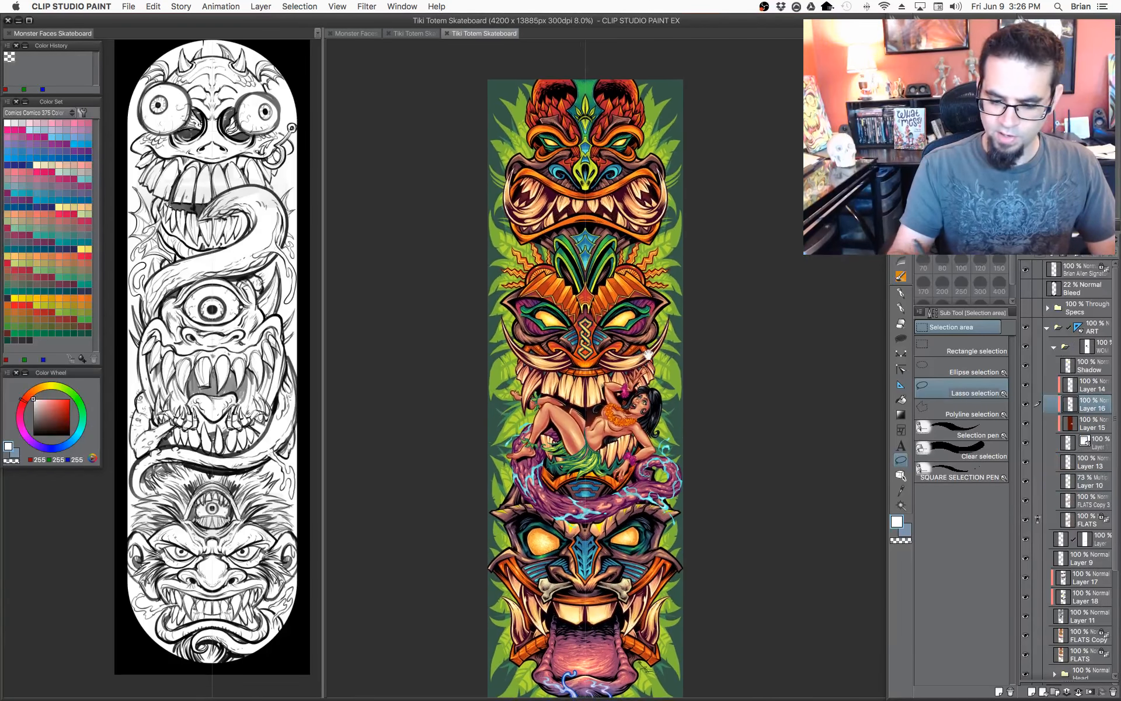
{"action": "scroll", "coordinate": [655, 353], "scroll_direction": "up", "scroll_amount": 2}
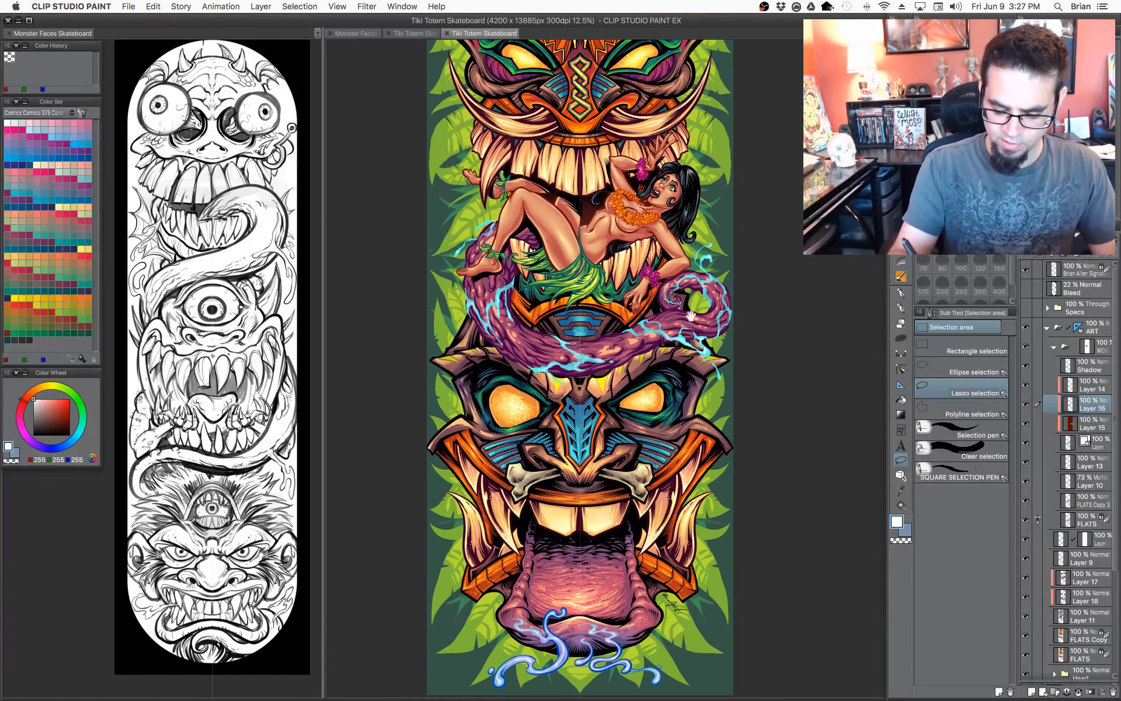
{"action": "left_click_drag", "start_coordinate": [691, 316], "coordinate": [692, 300]}
{"action": "left_click_drag", "start_coordinate": [704, 370], "coordinate": [698, 510]}
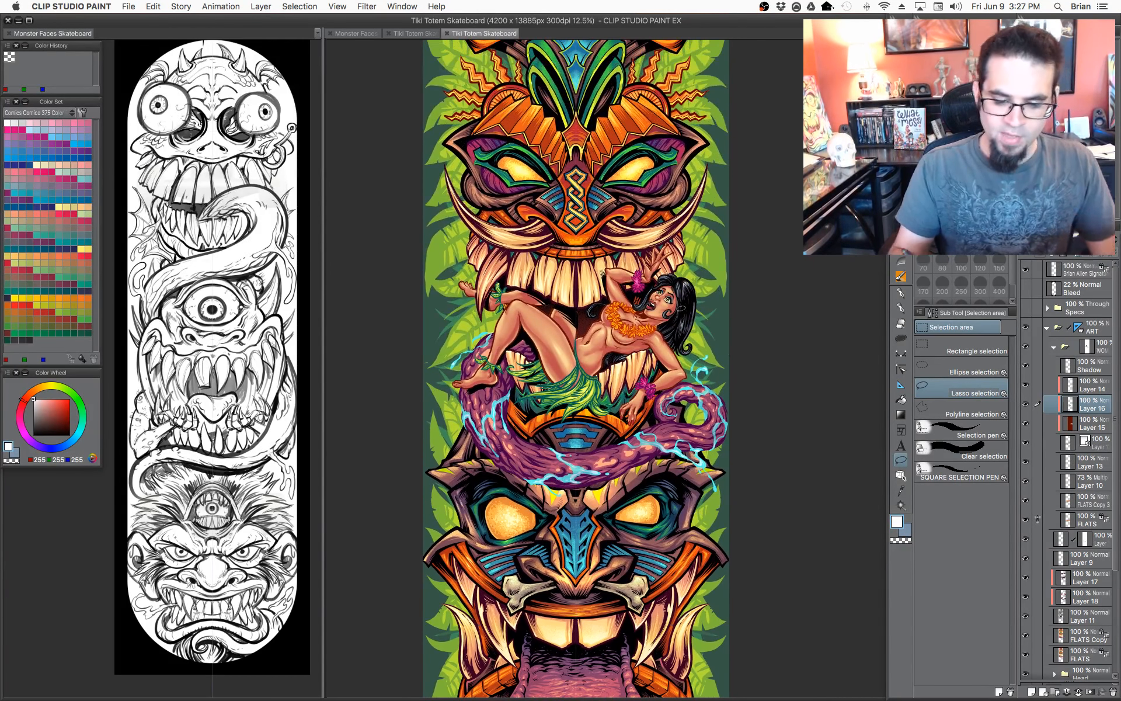
{"action": "left_click_drag", "start_coordinate": [672, 336], "coordinate": [676, 402]}
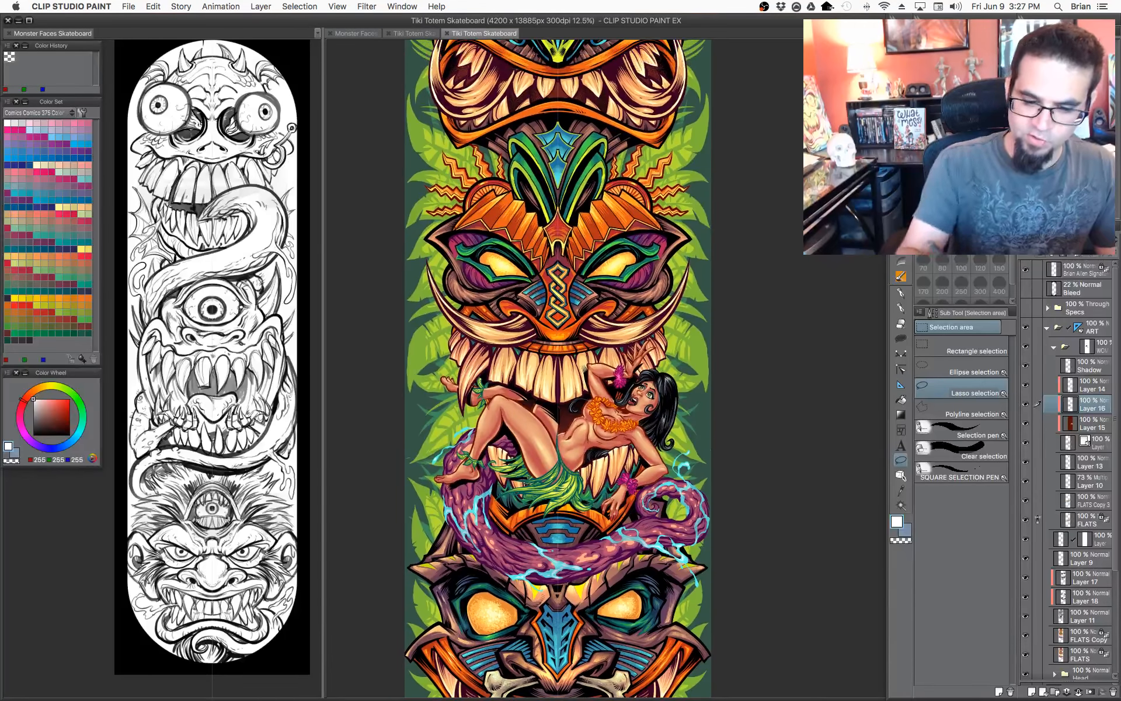
{"action": "left_click", "coordinate": [423, 33]}
{"action": "left_click_drag", "start_coordinate": [684, 327], "coordinate": [665, 488]}
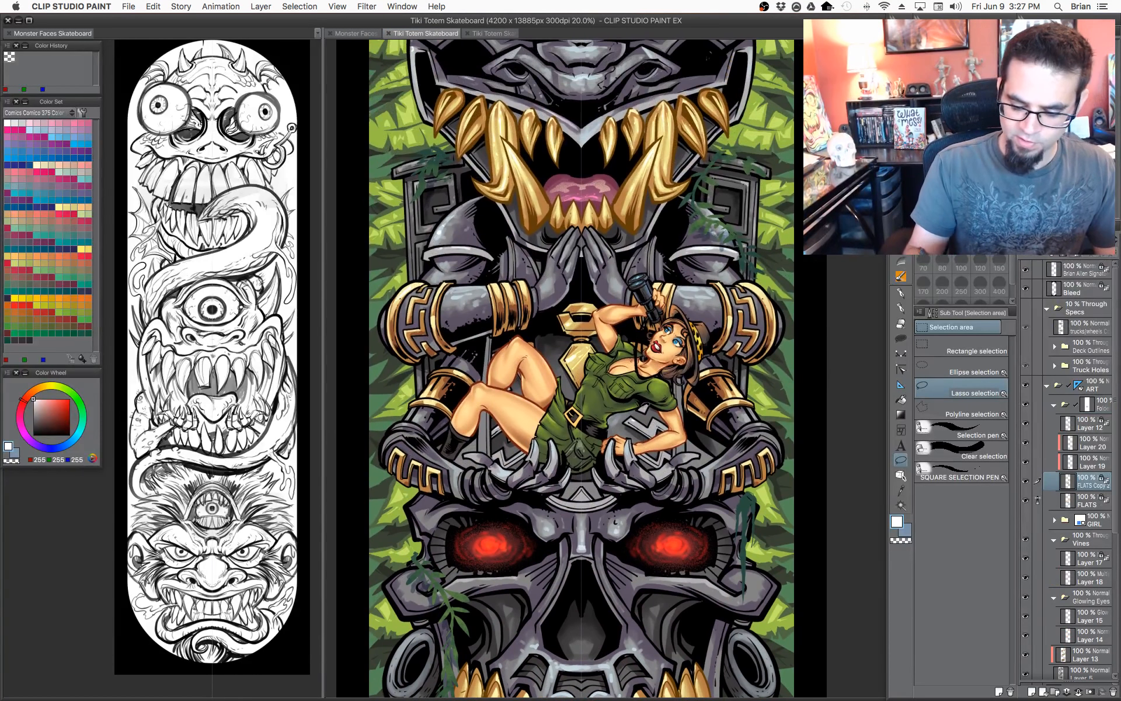
Return to the Monster Faces Skateboard sketch and review how its faces connect at 12.5% zoom.
{"action": "left_click", "coordinate": [353, 33]}
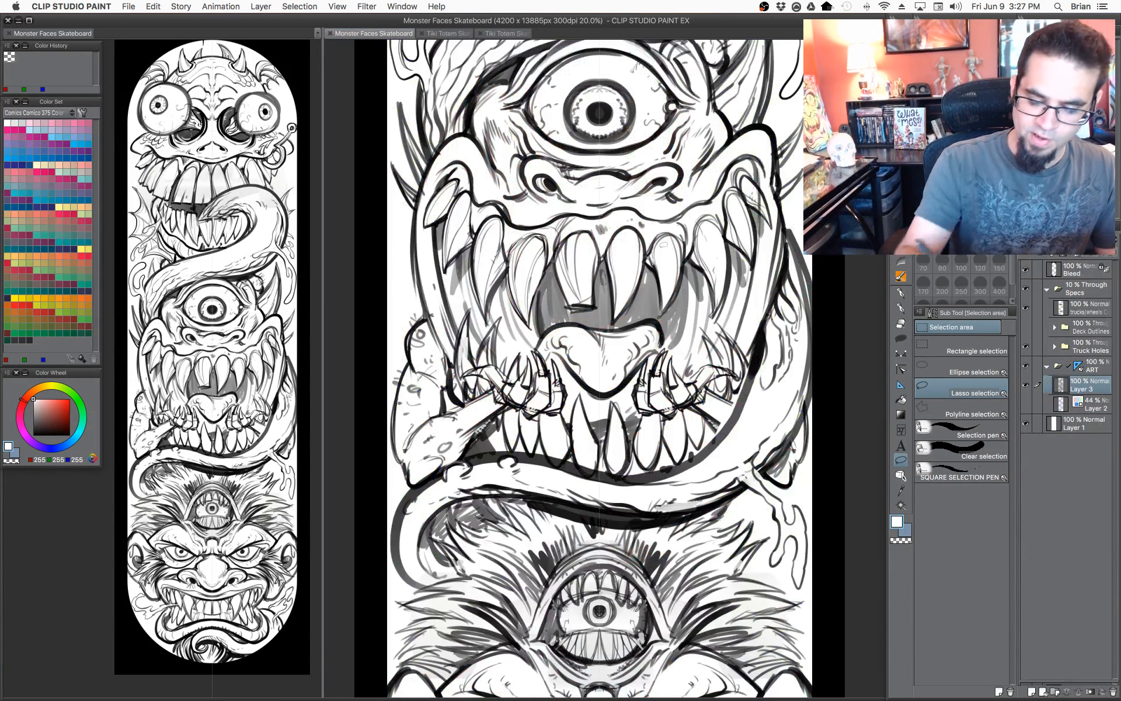
{"action": "left_click_drag", "start_coordinate": [686, 391], "coordinate": [646, 404]}
{"action": "scroll", "coordinate": [716, 429], "scroll_direction": "down", "scroll_amount": 2}
{"action": "scroll", "coordinate": [647, 426], "scroll_direction": "down", "scroll_amount": 2}
{"action": "scroll", "coordinate": [629, 421], "scroll_direction": "up", "scroll_amount": 2}
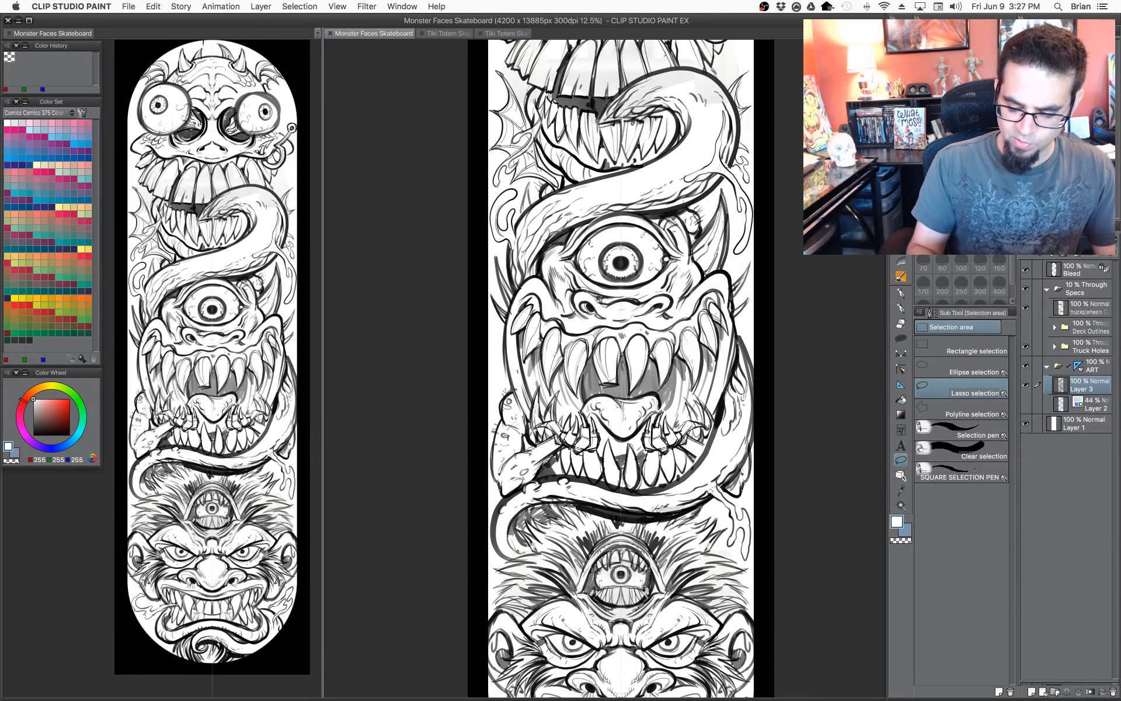
{"action": "left_click_drag", "start_coordinate": [675, 434], "coordinate": [643, 494]}
{"action": "left_click_drag", "start_coordinate": [638, 426], "coordinate": [607, 486]}
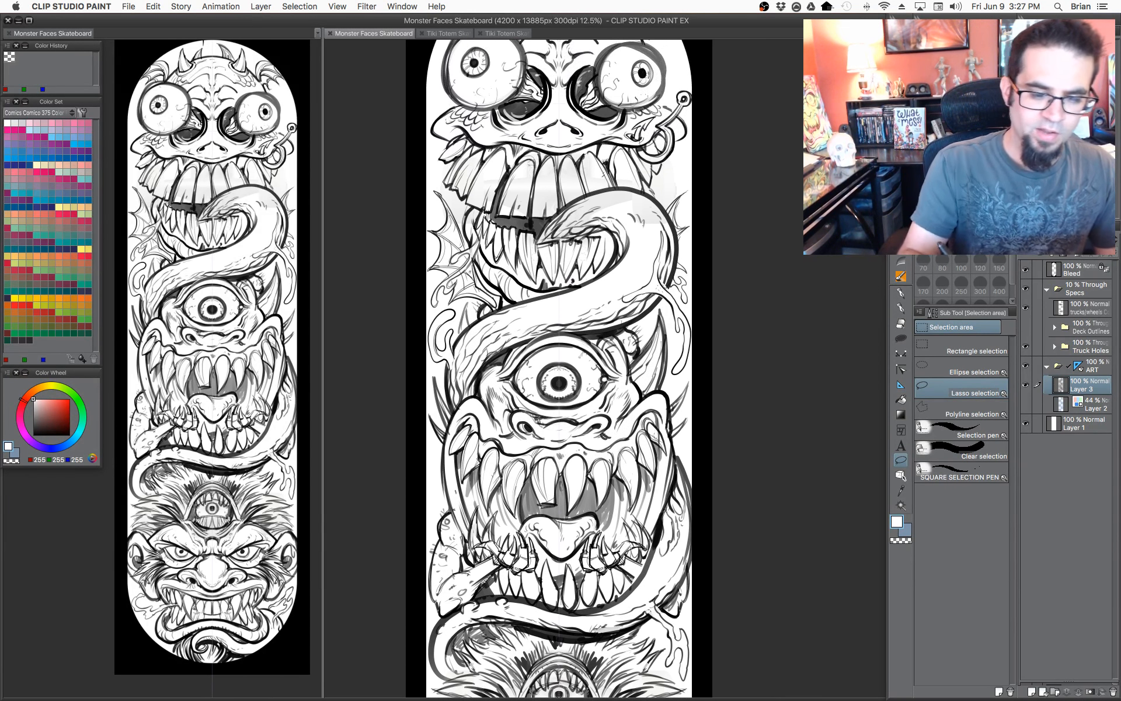
Close both Tiki Totem Skateboard documents, leaving only the Monster Faces Skateboard open.
{"action": "left_click", "coordinate": [456, 36]}
{"action": "left_click", "coordinate": [391, 36]}
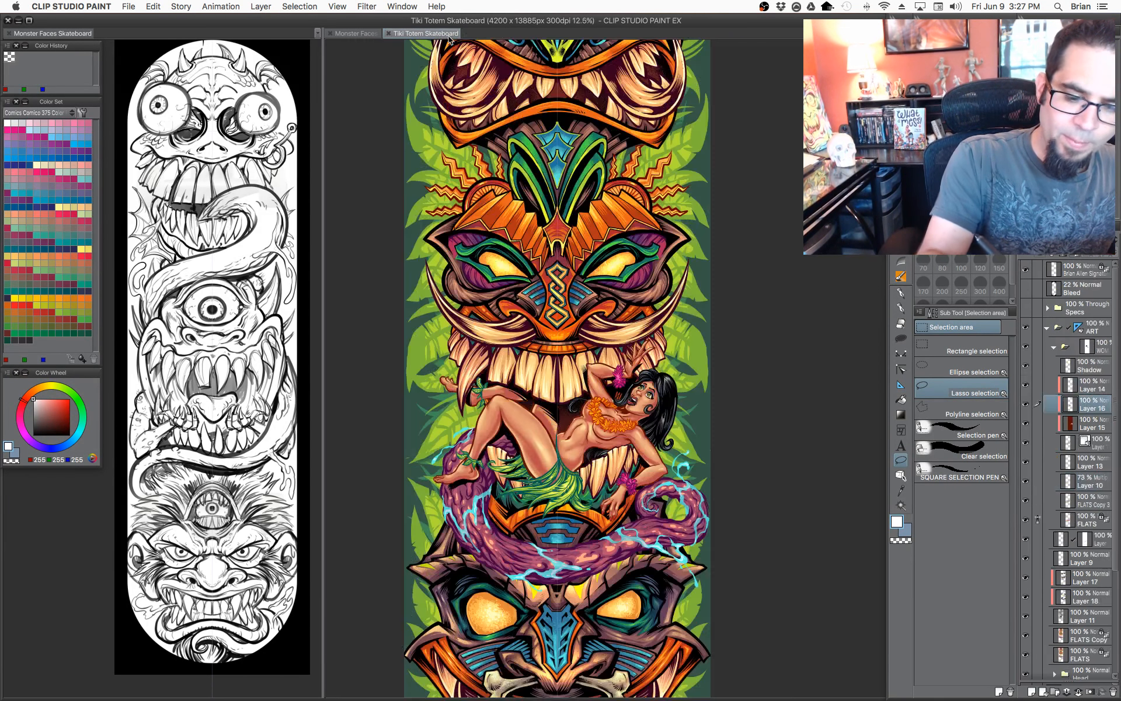
{"action": "left_click", "coordinate": [388, 33]}
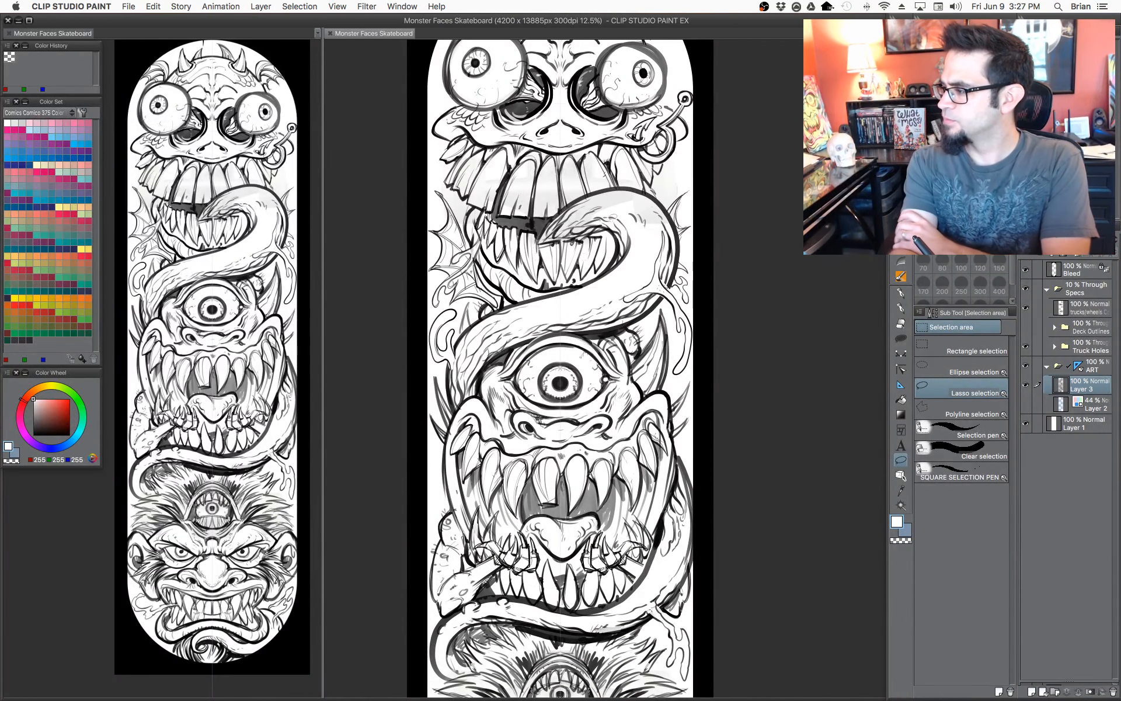
Apply the blue layer color to the Layer 3 sketch and lower its opacity to 37%.
{"action": "left_click_drag", "start_coordinate": [623, 232], "coordinate": [650, 373]}
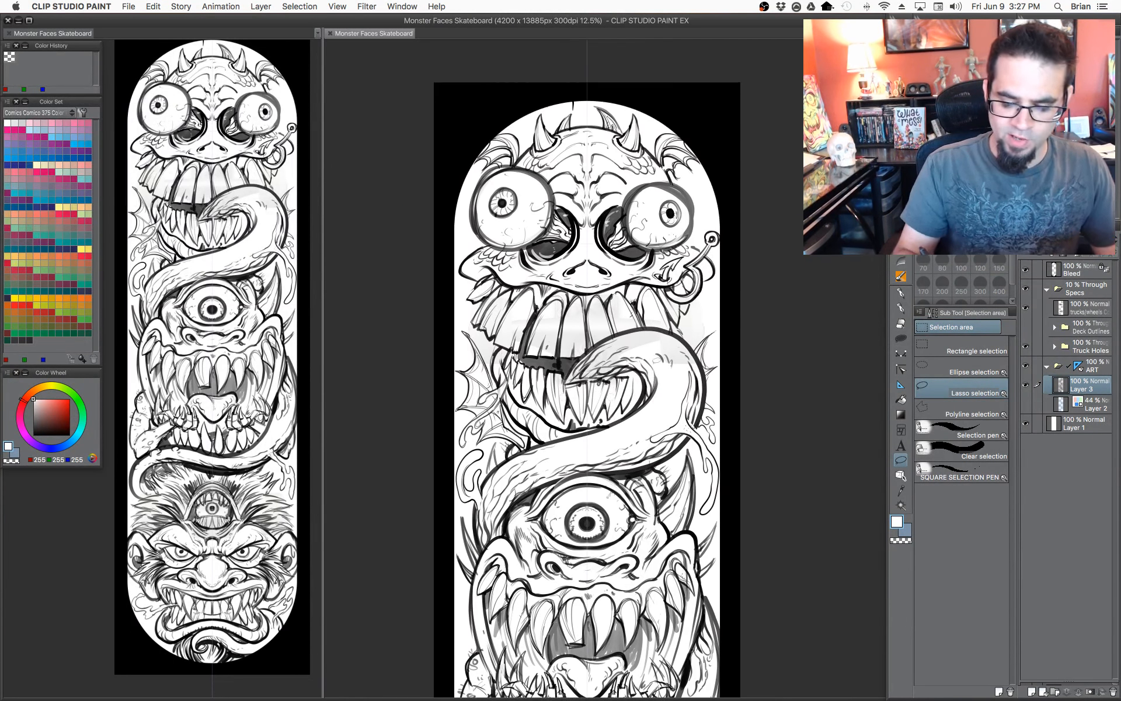
{"action": "left_click", "coordinate": [638, 287], "text": "super"}
{"action": "left_click_drag", "start_coordinate": [639, 287], "coordinate": [659, 358]}
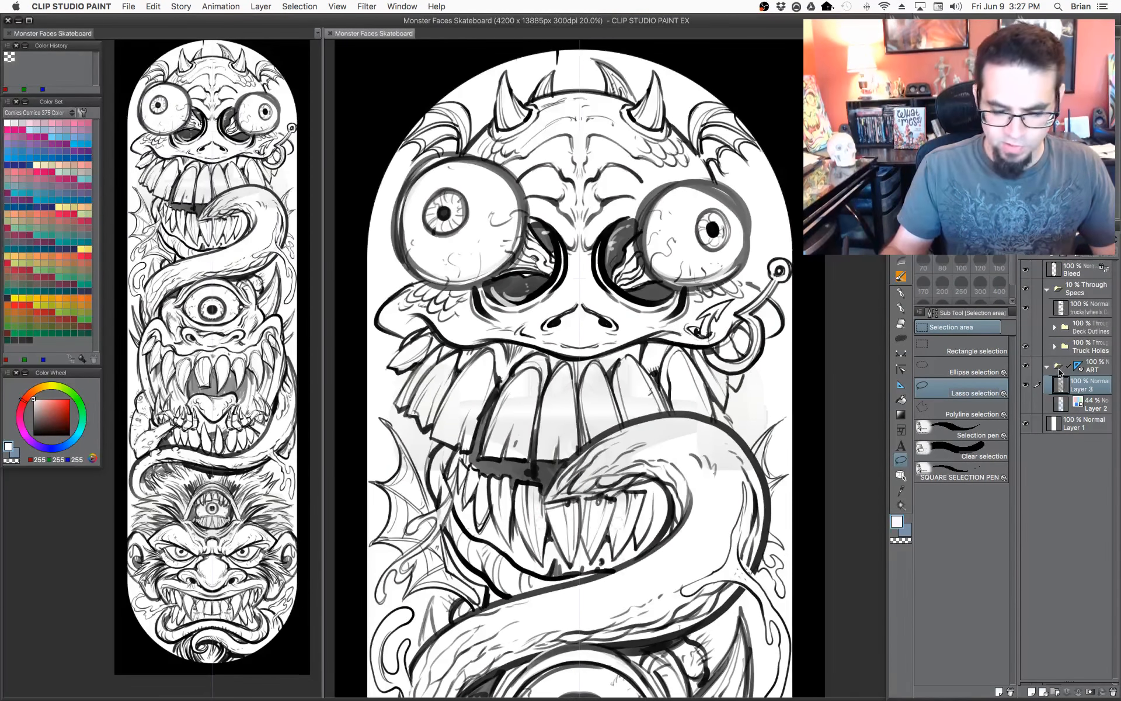
{"action": "key", "text": "super+b"}
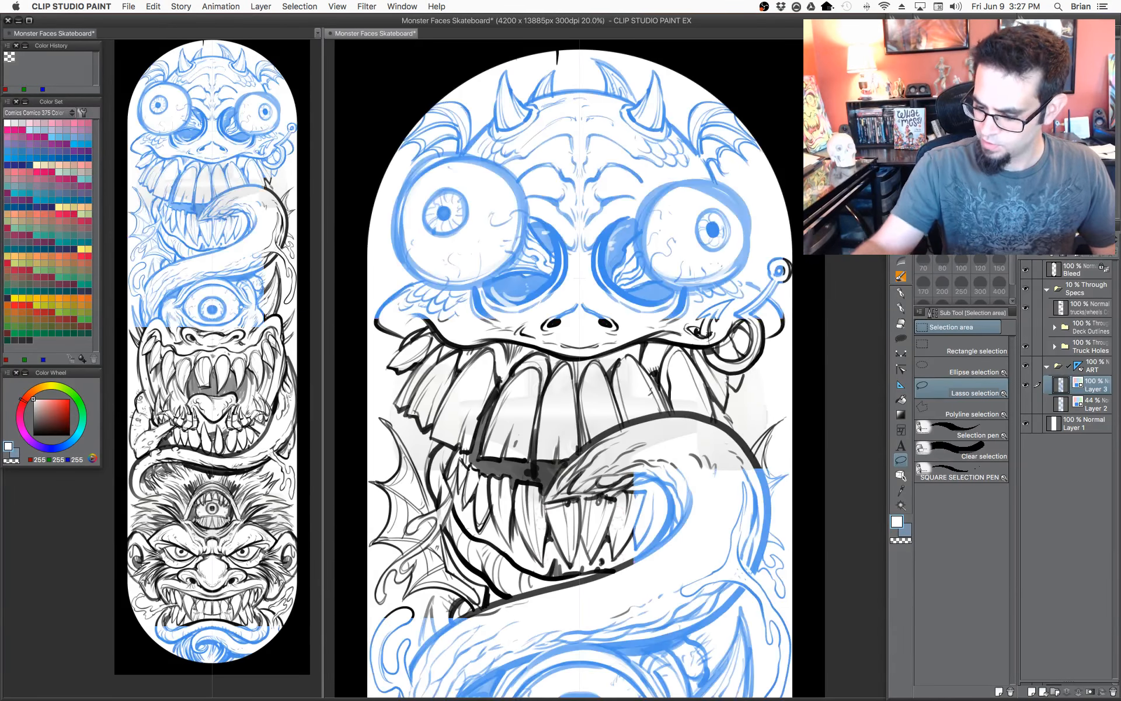
{"action": "left_click_drag", "start_coordinate": [1089, 237], "coordinate": [1074, 238]}
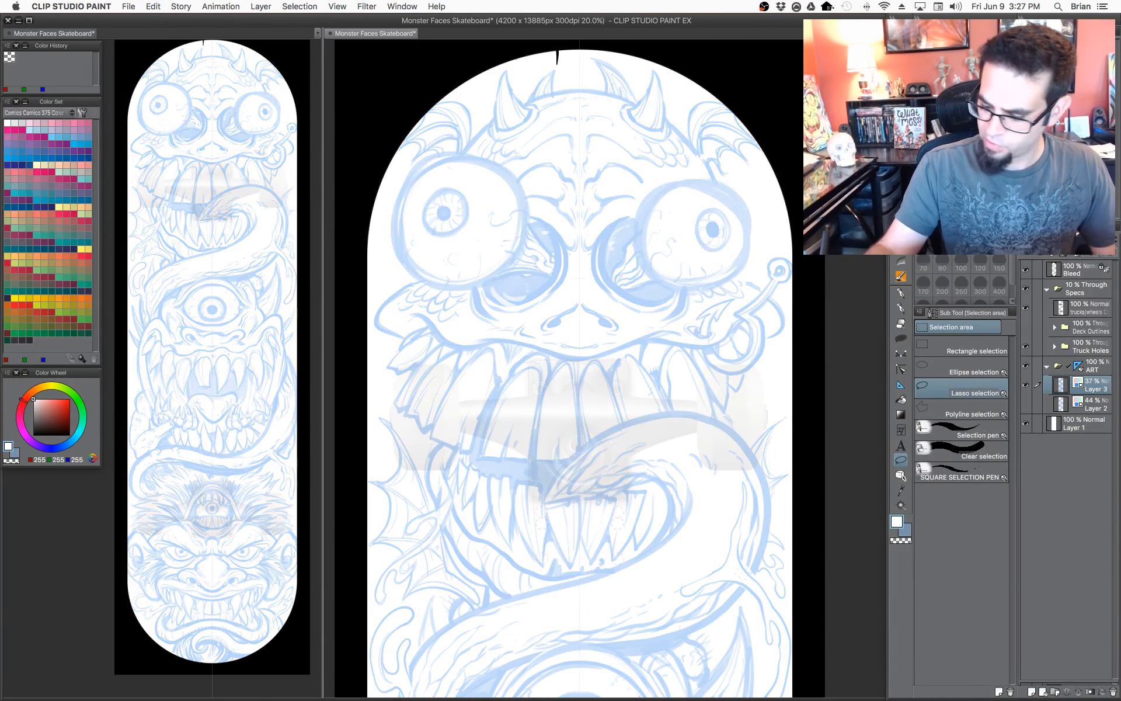
Add a new layer above the faded sketch, choose the Mapping Pen (MS5) with black, and undo the test stroke.
{"action": "left_click", "coordinate": [1033, 692]}
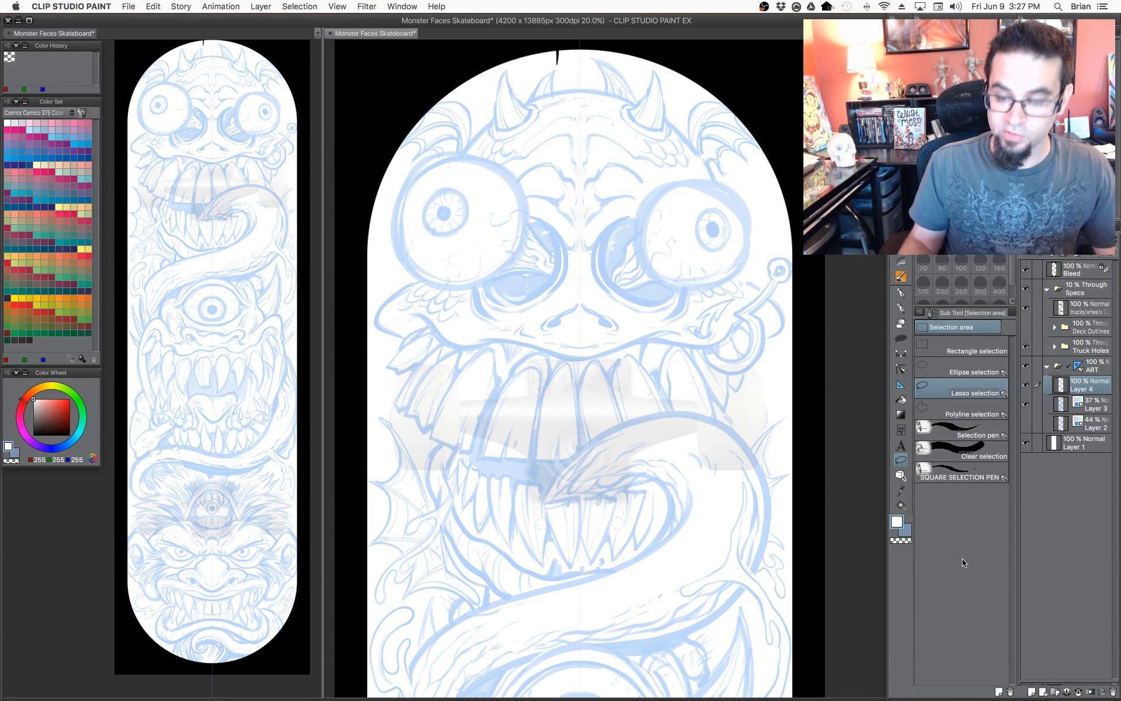
{"action": "left_click_drag", "start_coordinate": [555, 370], "coordinate": [572, 396]}
{"action": "key", "text": "p"}
{"action": "left_click_drag", "start_coordinate": [37, 430], "coordinate": [26, 451]}
{"action": "left_click_drag", "start_coordinate": [696, 472], "coordinate": [704, 448]}
{"action": "left_click_drag", "start_coordinate": [638, 348], "coordinate": [720, 320]}
{"action": "key", "text": "ctrl+z"}
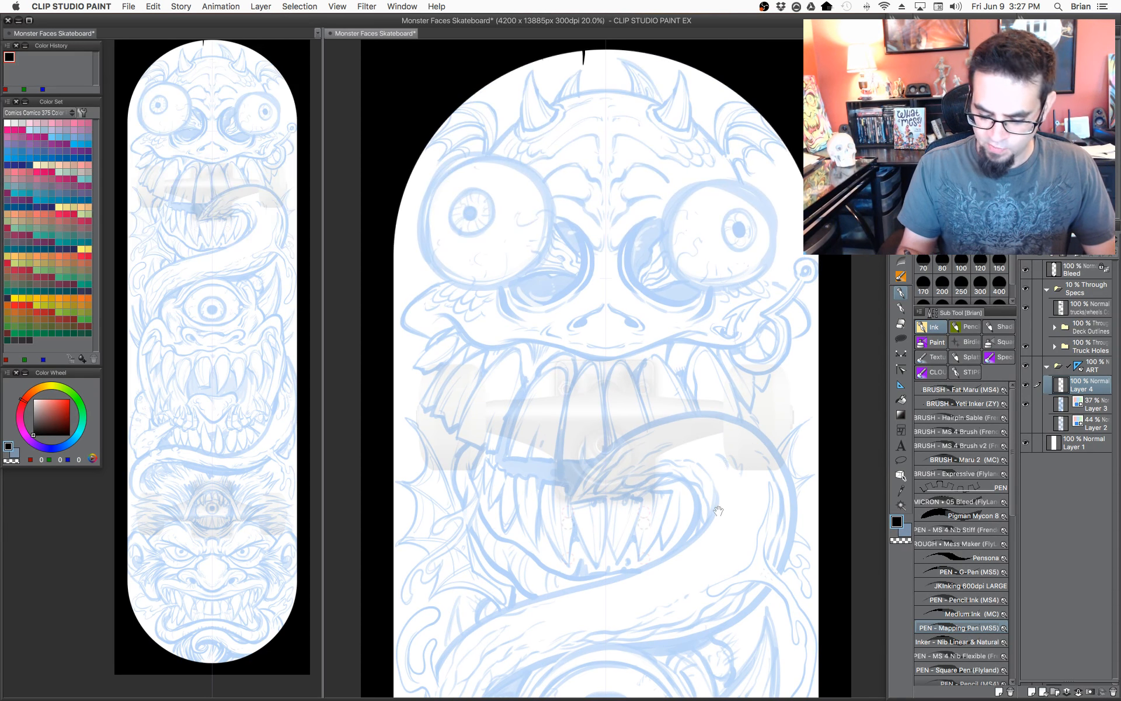
Review the faded blue sketch along the whole deck before inking.
{"action": "left_click_drag", "start_coordinate": [719, 511], "coordinate": [708, 363]}
{"action": "scroll", "coordinate": [721, 424], "scroll_direction": "down", "scroll_amount": 2}
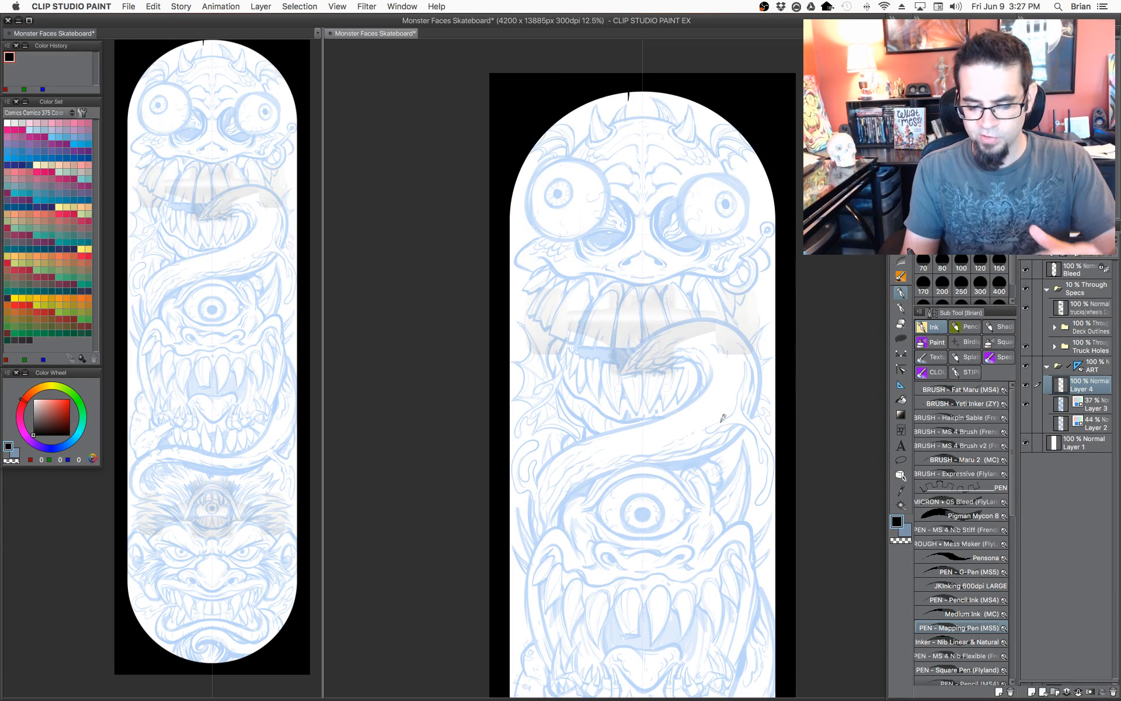
{"action": "left_click_drag", "start_coordinate": [723, 418], "coordinate": [670, 347]}
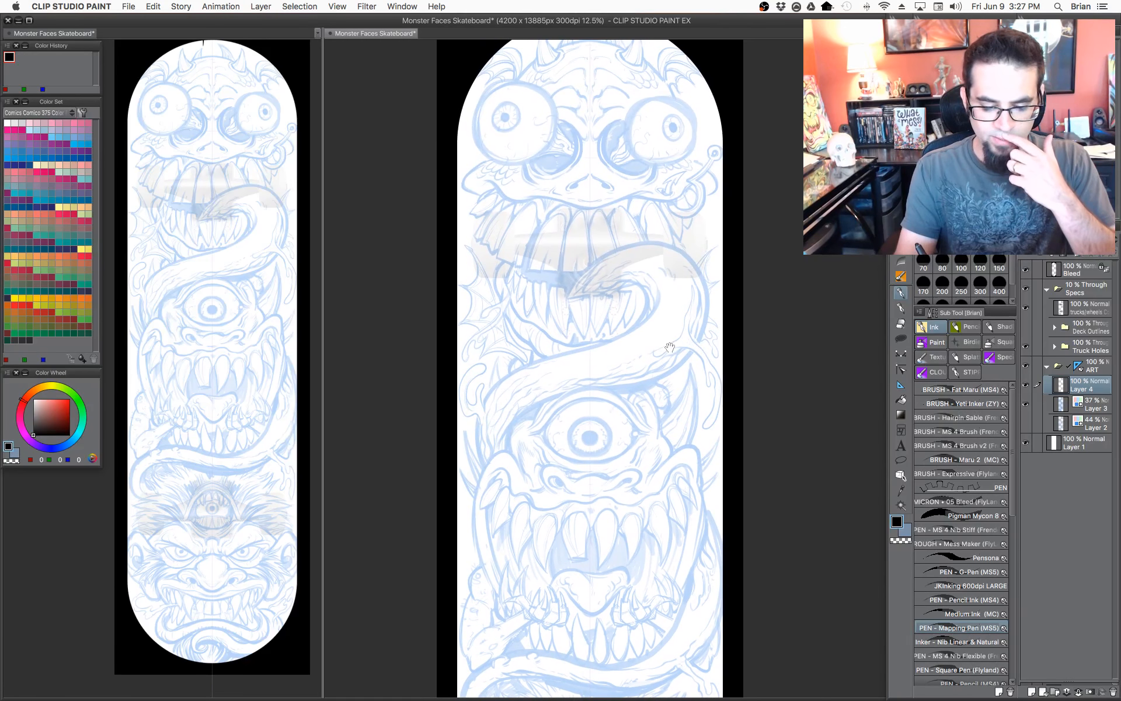
{"action": "left_click_drag", "start_coordinate": [654, 452], "coordinate": [683, 302]}
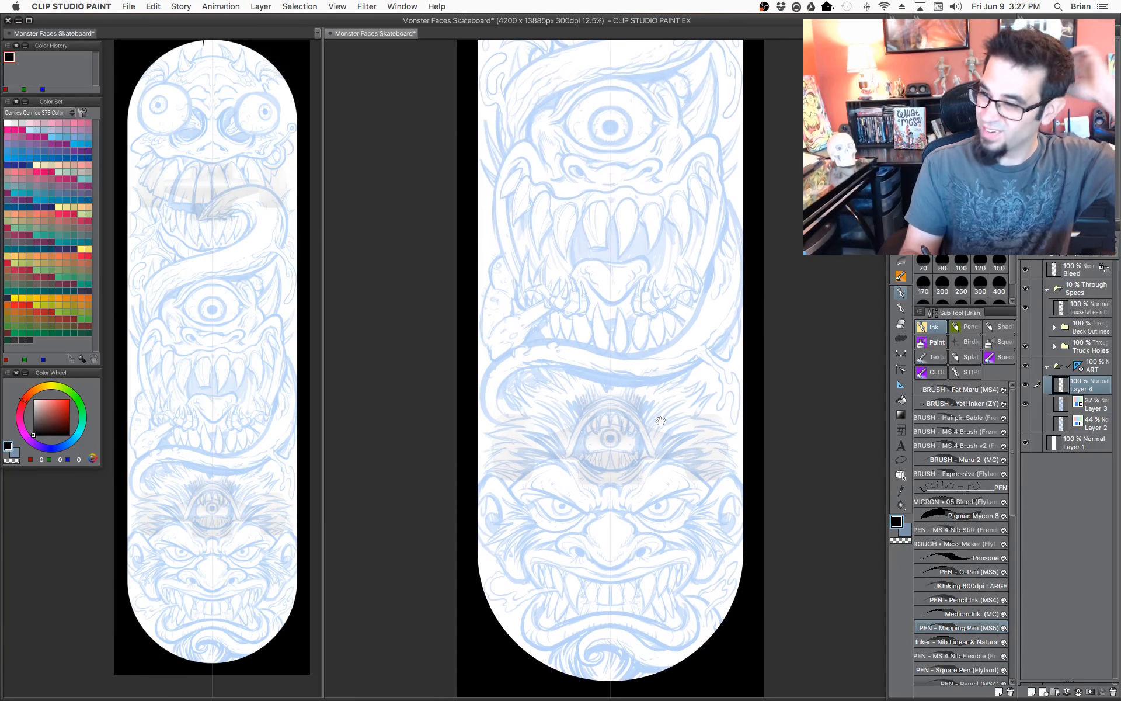
{"action": "left_click_drag", "start_coordinate": [659, 431], "coordinate": [664, 493]}
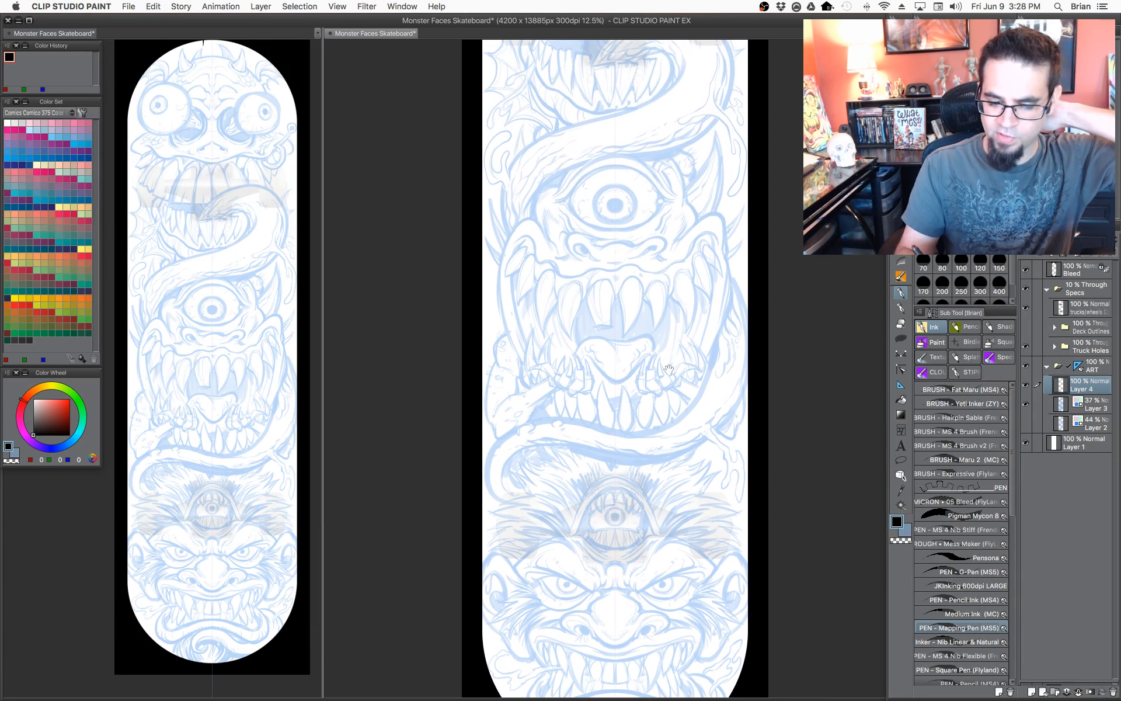
{"action": "left_click_drag", "start_coordinate": [660, 324], "coordinate": [653, 616]}
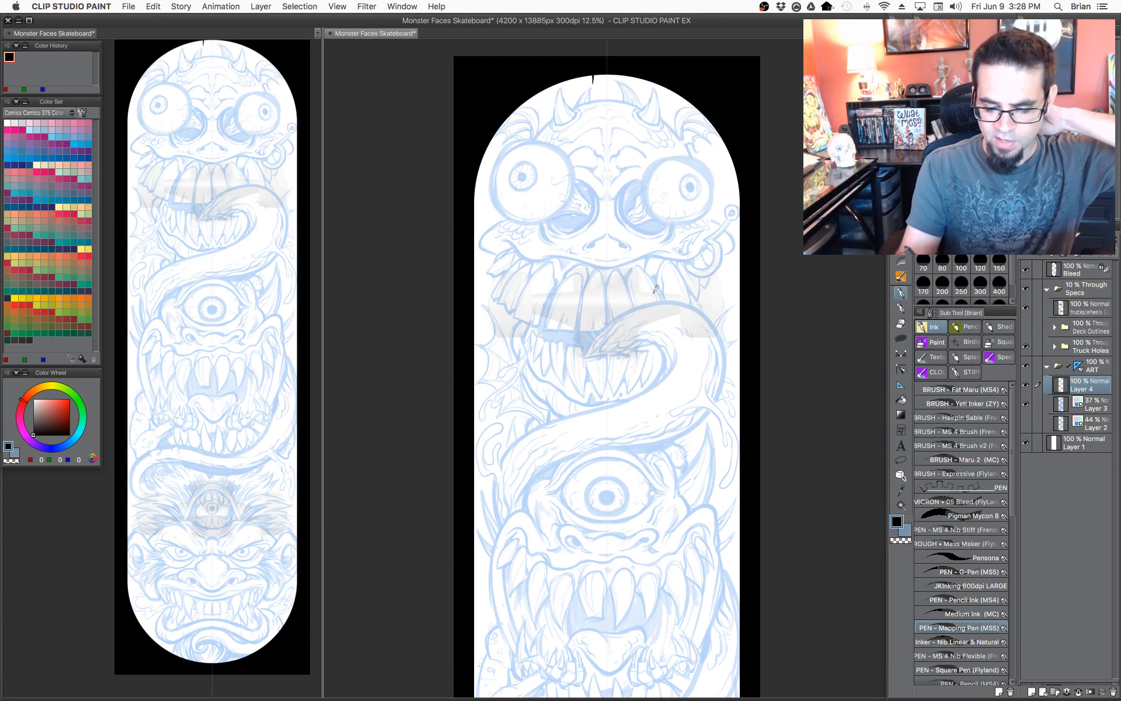
{"action": "left_click_drag", "start_coordinate": [671, 487], "coordinate": [657, 275]}
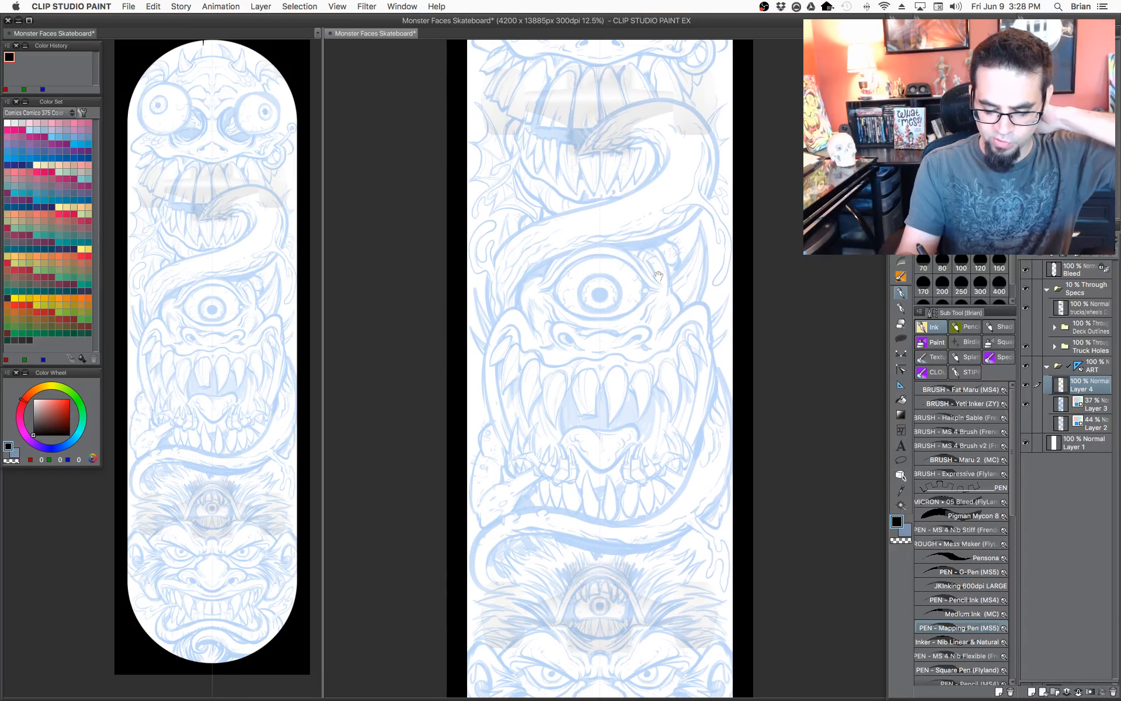
Hide the truck and wheel specs layer and add a new vector layer above Layer 4.
{"action": "left_click_drag", "start_coordinate": [676, 395], "coordinate": [657, 514]}
{"action": "left_click_drag", "start_coordinate": [743, 315], "coordinate": [750, 445]}
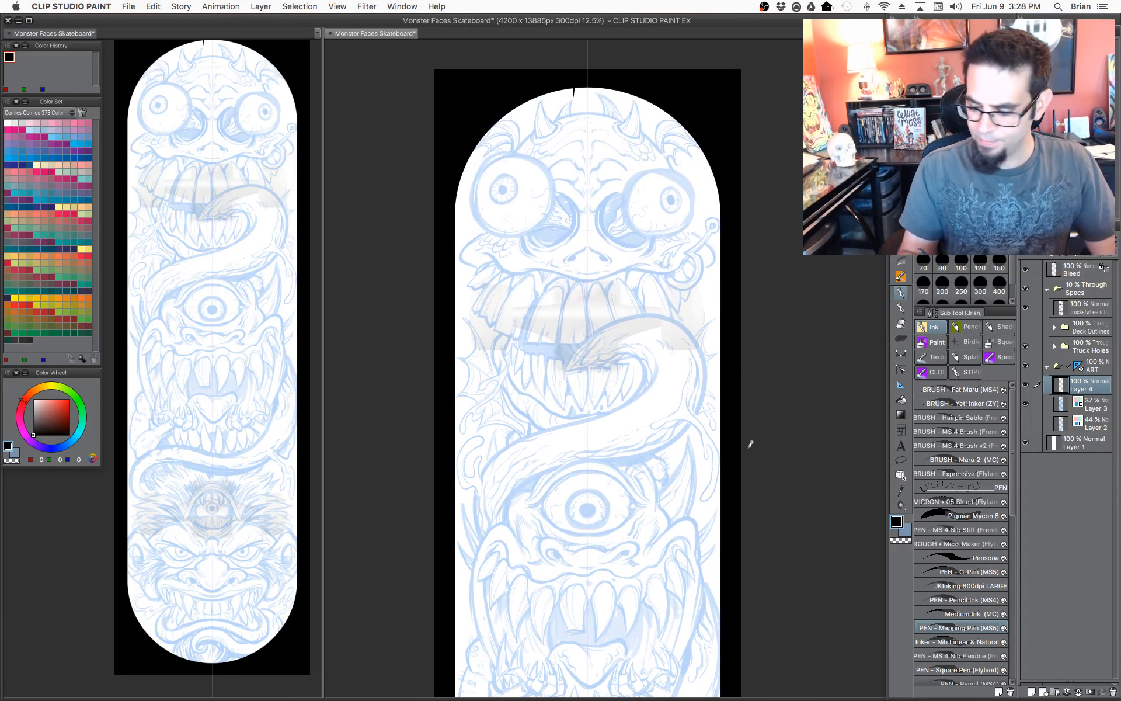
{"action": "left_click", "coordinate": [1025, 308]}
{"action": "scroll", "coordinate": [674, 360], "scroll_direction": "up", "scroll_amount": 2}
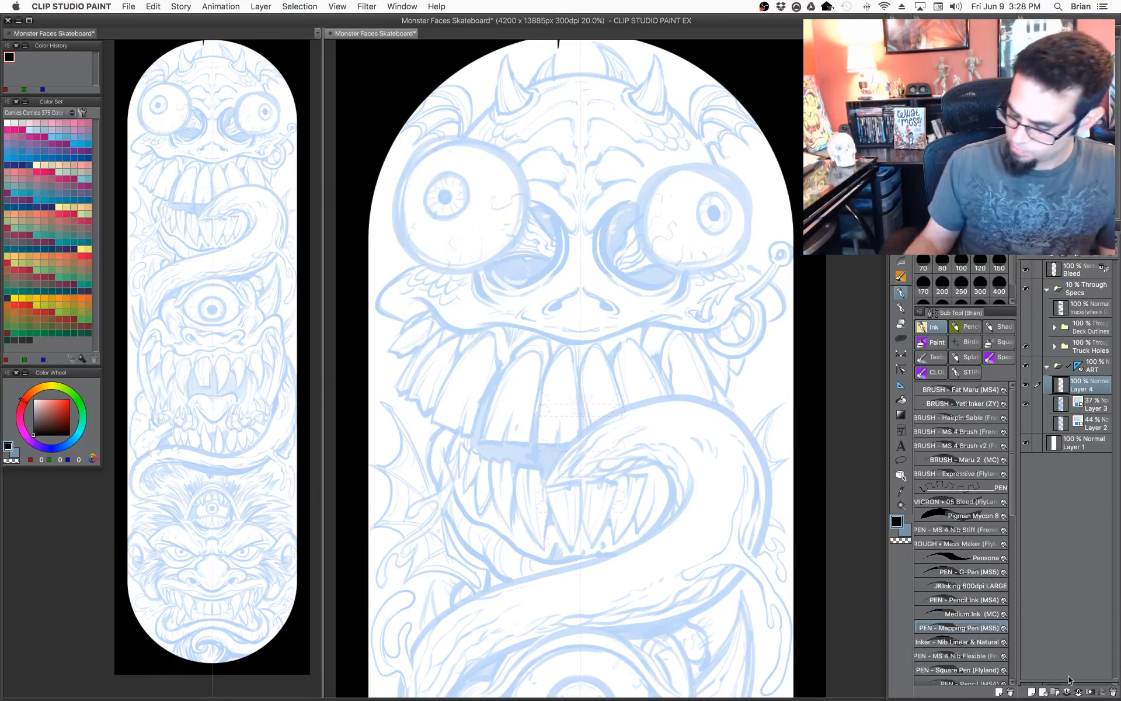
{"action": "left_click", "coordinate": [1043, 693]}
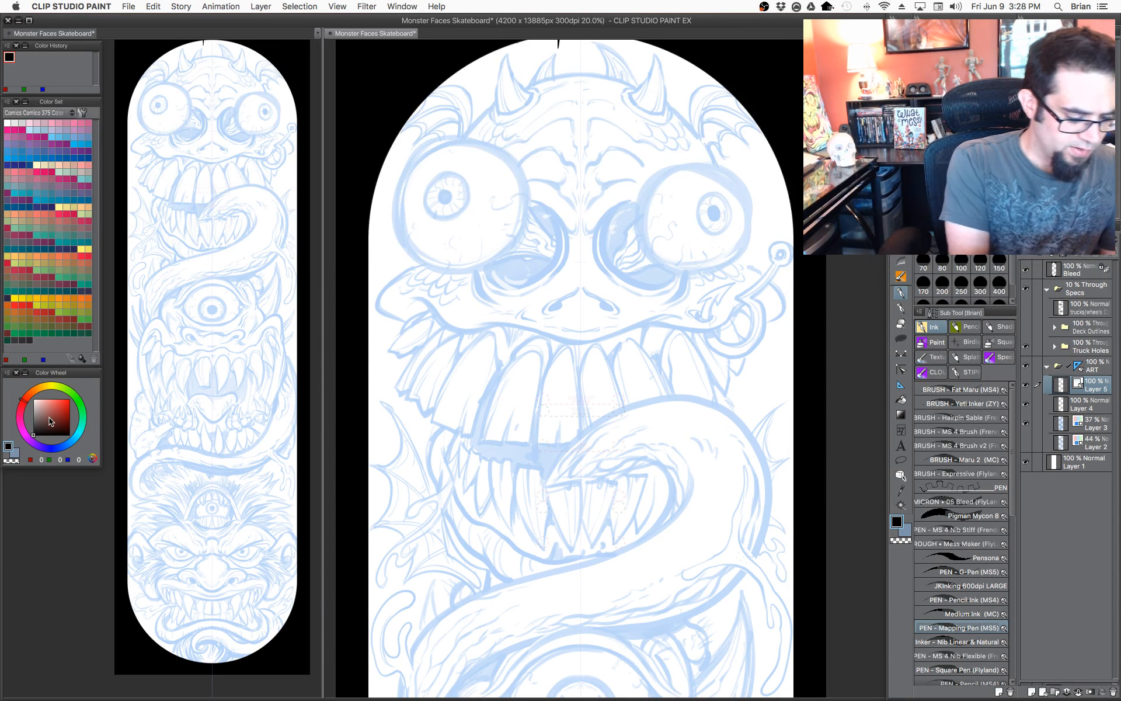
Try an ink stroke along the top monster's upper lip below the nose and undo it.
{"action": "left_click_drag", "start_coordinate": [705, 340], "coordinate": [742, 341]}
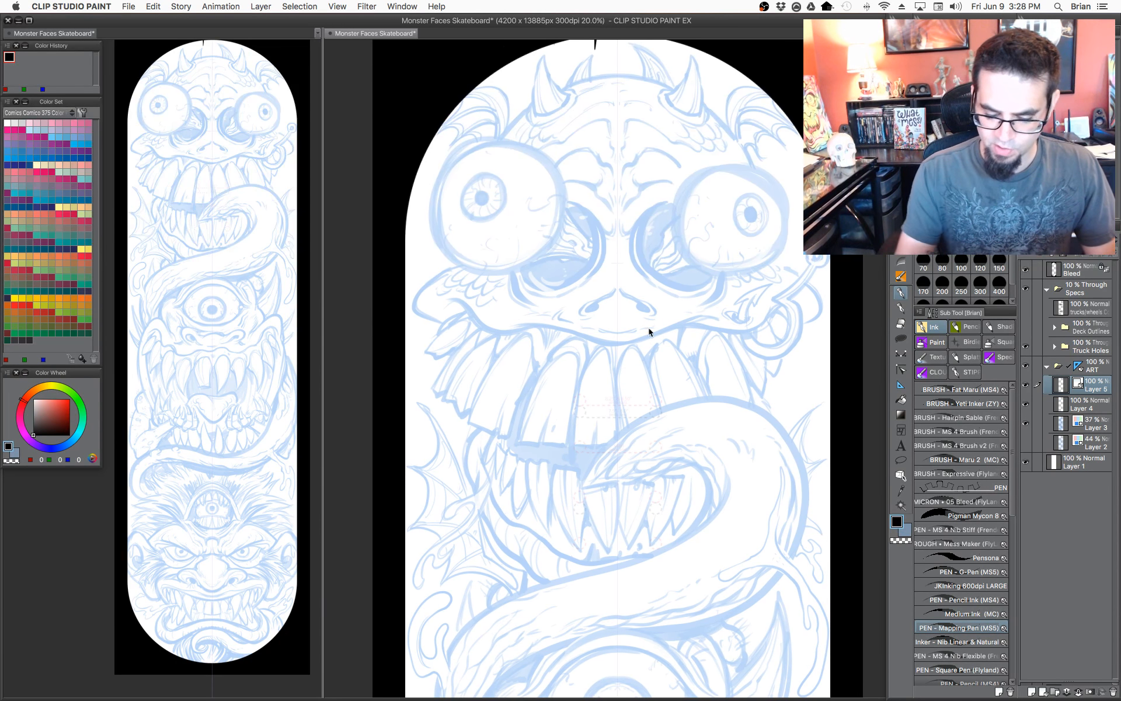
{"action": "scroll", "coordinate": [649, 332], "scroll_direction": "up", "scroll_amount": 1}
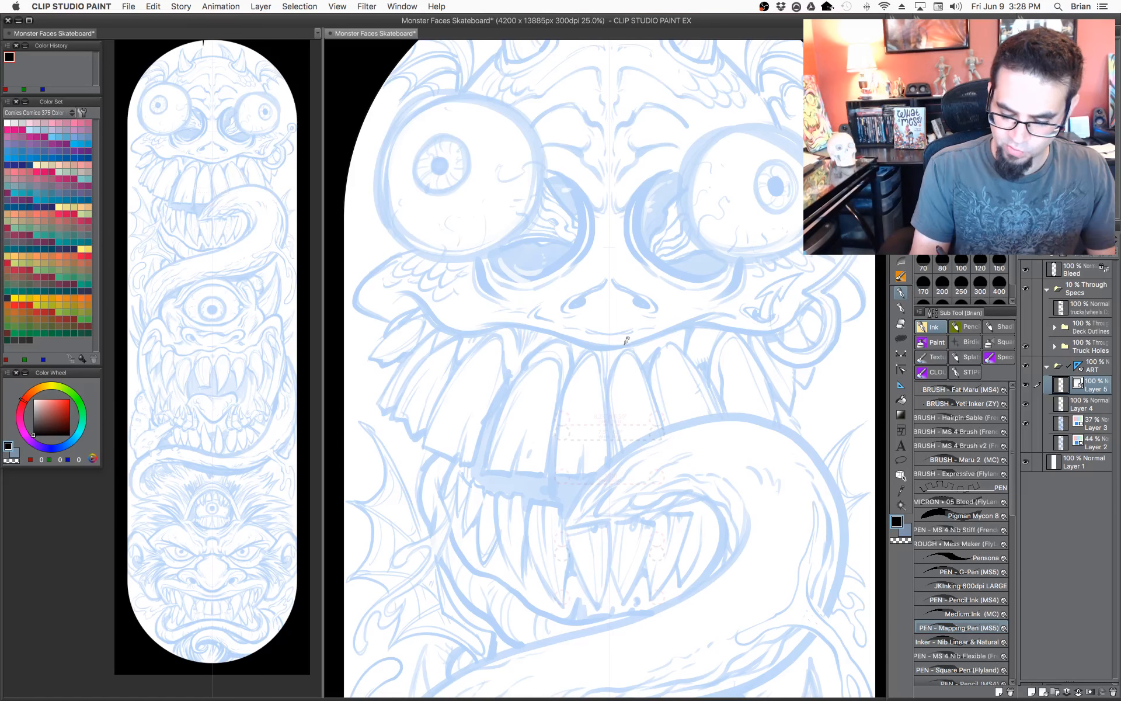
{"action": "left_click_drag", "start_coordinate": [615, 343], "coordinate": [739, 309]}
{"action": "key", "text": "super+z"}
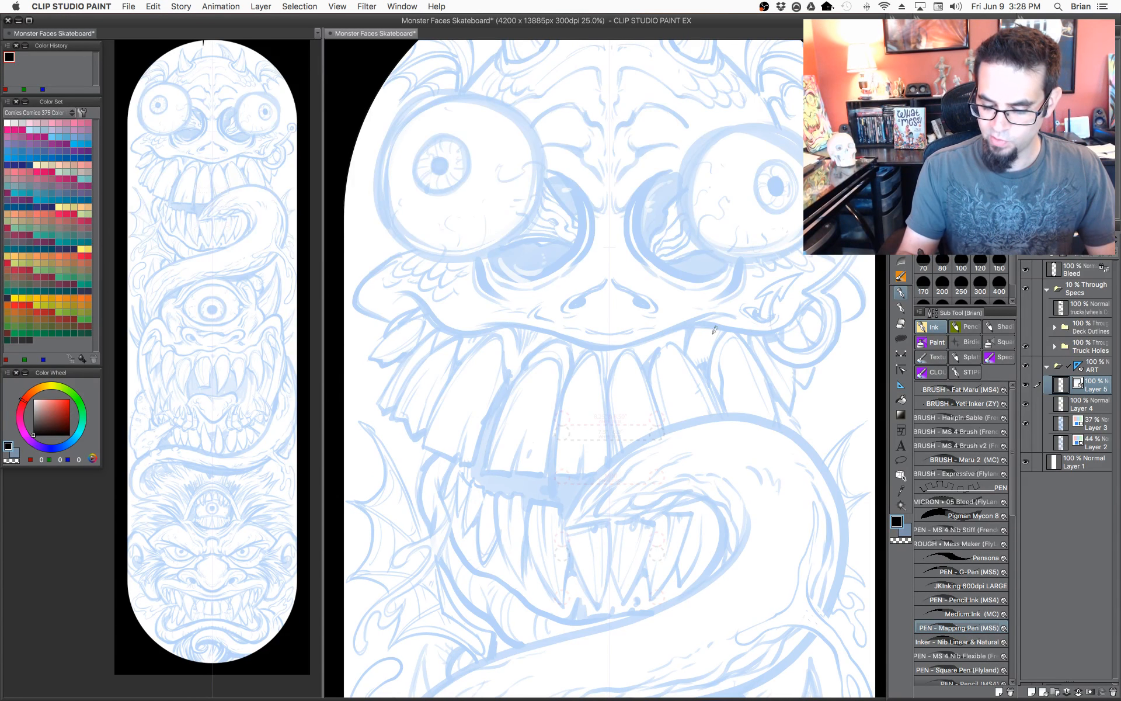
Ink the top monster's nostrils in solid black with the creases beside and below the nose.
{"action": "left_click_drag", "start_coordinate": [657, 331], "coordinate": [654, 393]}
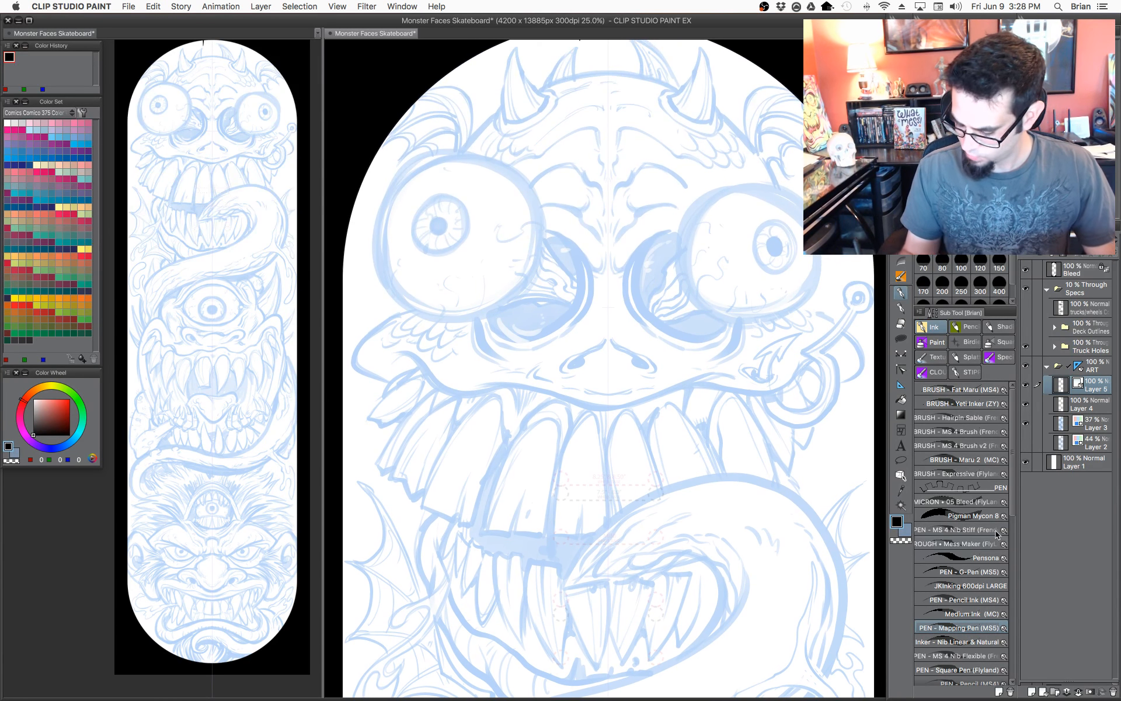
{"action": "scroll", "coordinate": [1012, 517], "scroll_direction": "down", "scroll_amount": 3}
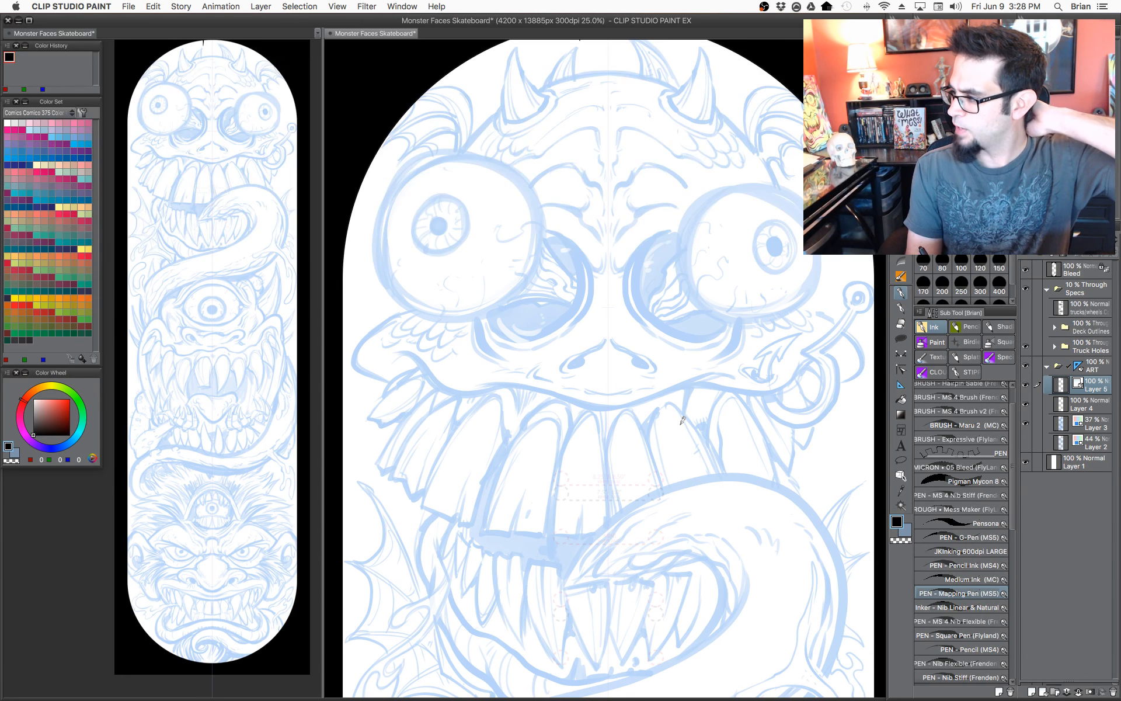
{"action": "mouse_move", "coordinate": [612, 312]}
{"action": "left_mouse_down"}
{"action": "mouse_move", "coordinate": [624, 352]}
{"action": "mouse_move", "coordinate": [655, 368]}
{"action": "mouse_move", "coordinate": [596, 354]}
{"action": "mouse_move", "coordinate": [618, 342]}
{"action": "mouse_move", "coordinate": [595, 371]}
{"action": "mouse_move", "coordinate": [579, 358]}
{"action": "left_mouse_up"}
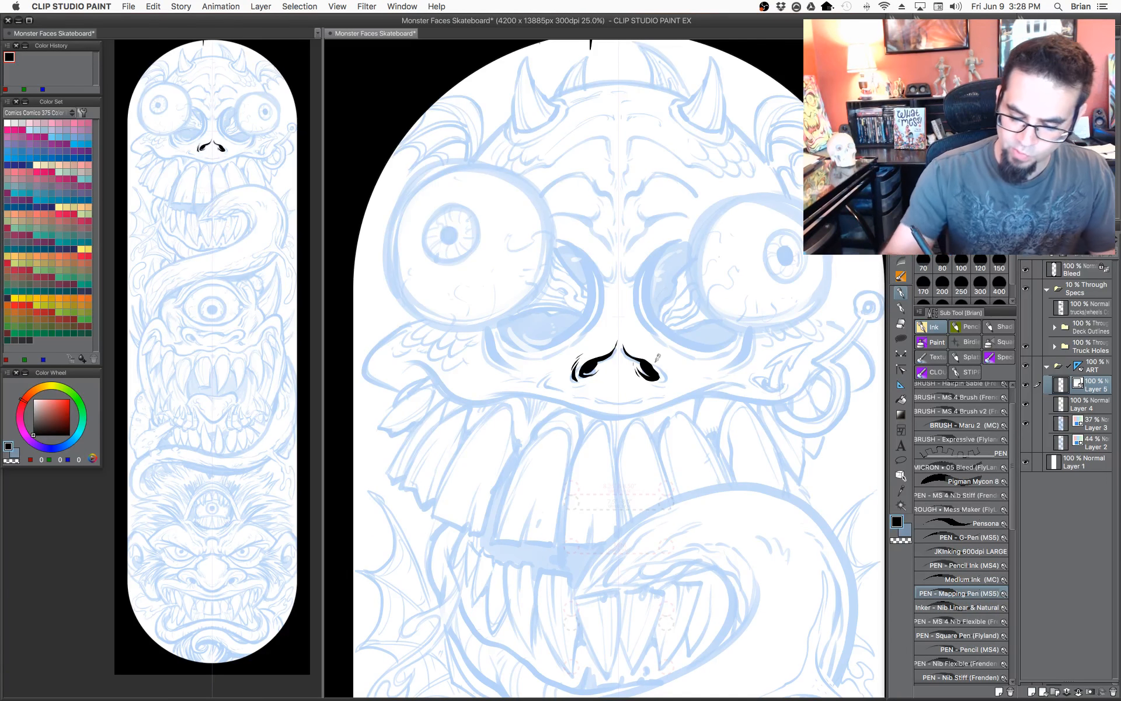
{"action": "mouse_move", "coordinate": [662, 379]}
{"action": "left_mouse_down"}
{"action": "mouse_move", "coordinate": [667, 363]}
{"action": "mouse_move", "coordinate": [693, 355]}
{"action": "left_mouse_up"}
{"action": "mouse_move", "coordinate": [597, 339]}
{"action": "left_mouse_down"}
{"action": "mouse_move", "coordinate": [697, 321]}
{"action": "mouse_move", "coordinate": [676, 319]}
{"action": "mouse_move", "coordinate": [728, 336]}
{"action": "left_mouse_up"}
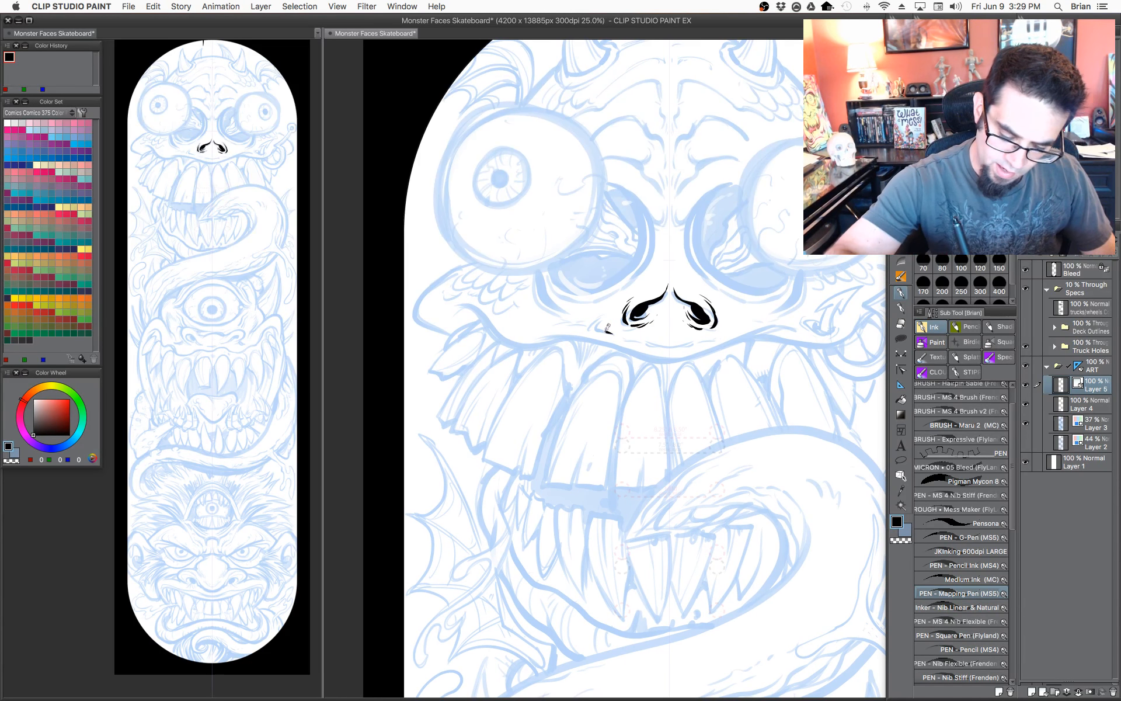
{"action": "left_click_drag", "start_coordinate": [611, 332], "coordinate": [596, 324]}
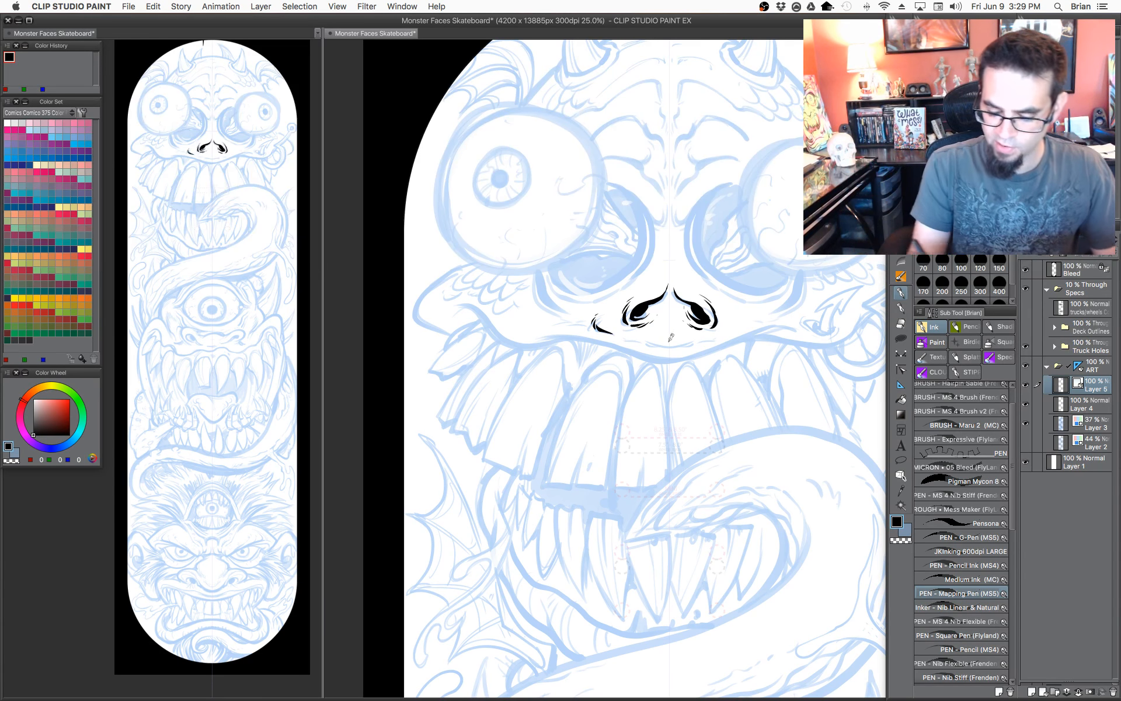
{"action": "left_click_drag", "start_coordinate": [660, 344], "coordinate": [730, 334]}
Hide the palettes and ink the top monster's wavy upper lip line across the whole width of the face.
{"action": "key", "text": "Tab"}
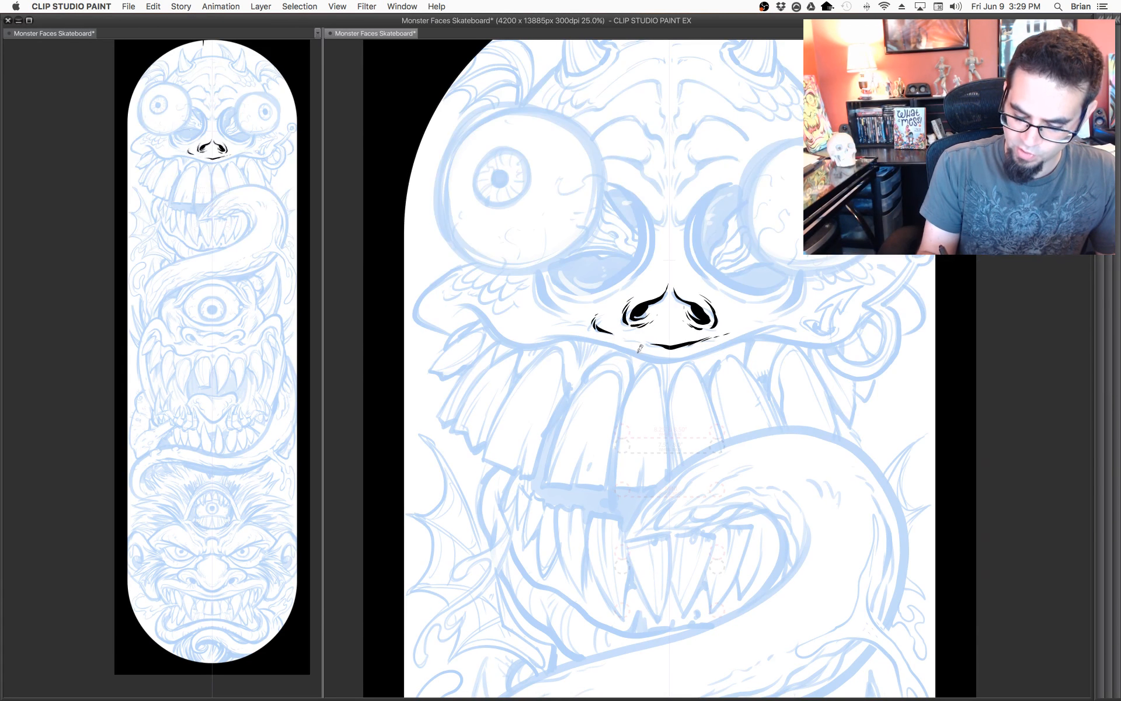
{"action": "mouse_move", "coordinate": [640, 355]}
{"action": "left_mouse_down"}
{"action": "mouse_move", "coordinate": [692, 358]}
{"action": "mouse_move", "coordinate": [748, 331]}
{"action": "mouse_move", "coordinate": [808, 323]}
{"action": "mouse_move", "coordinate": [664, 375]}
{"action": "left_mouse_up"}
{"action": "left_click", "coordinate": [685, 234], "text": "alt"}
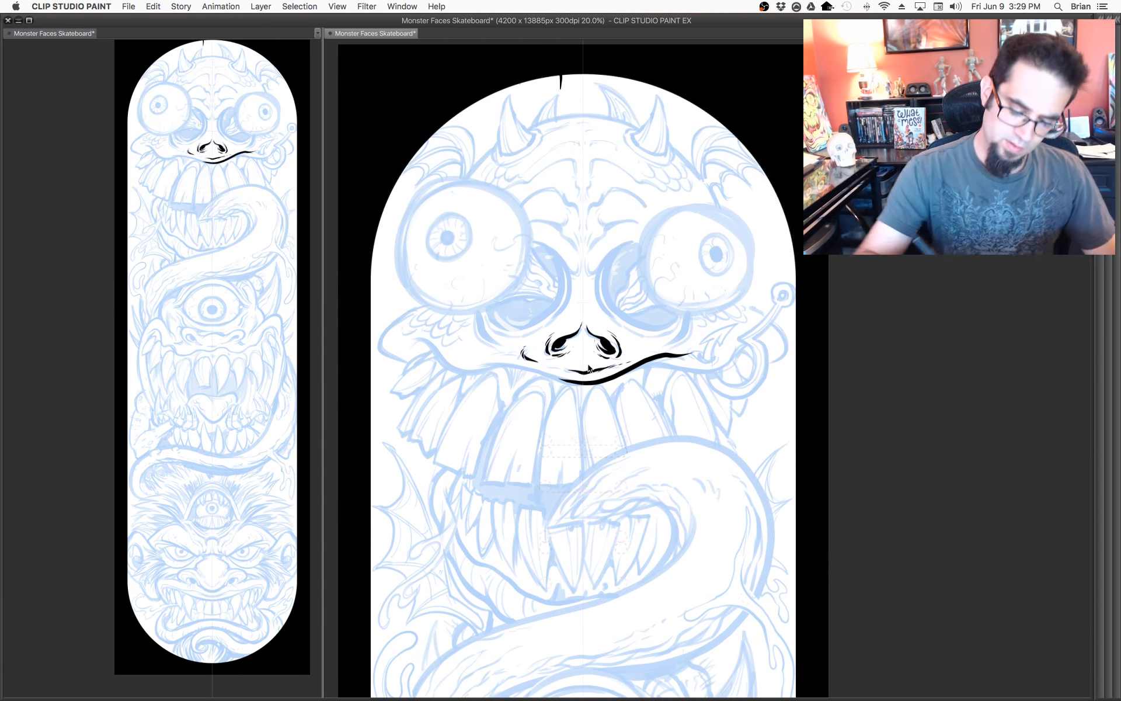
{"action": "mouse_move", "coordinate": [582, 377]}
{"action": "left_mouse_down"}
{"action": "mouse_move", "coordinate": [435, 346]}
{"action": "mouse_move", "coordinate": [473, 373]}
{"action": "mouse_move", "coordinate": [503, 363]}
{"action": "left_mouse_up"}
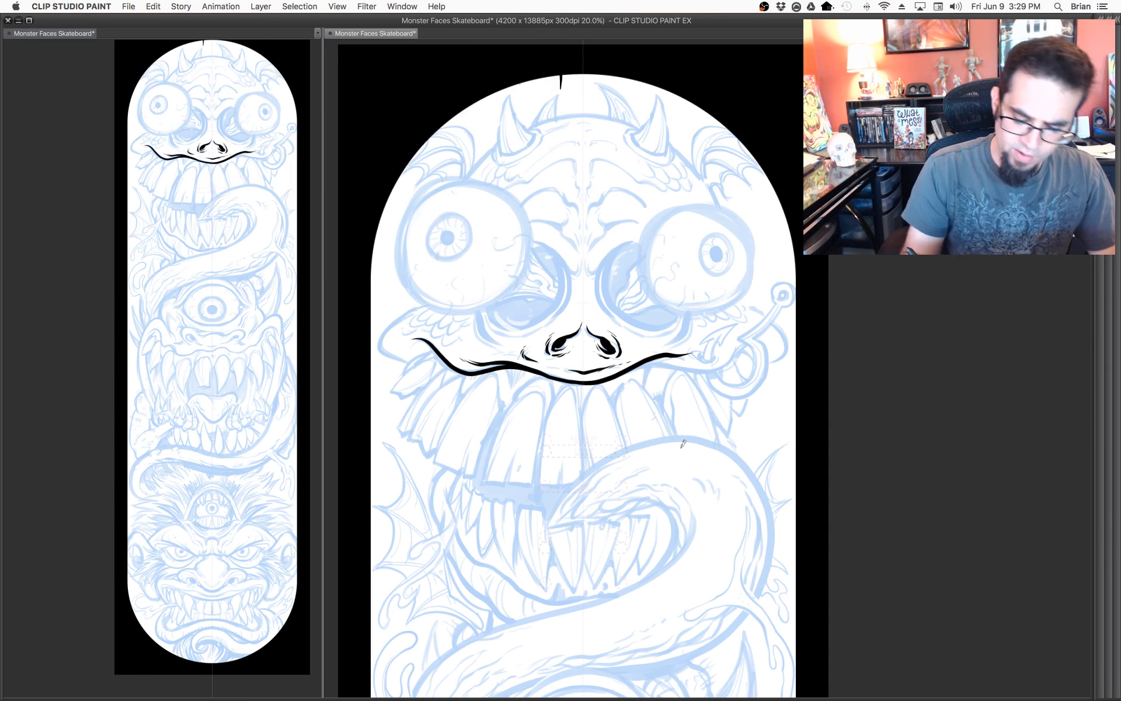
{"action": "scroll", "coordinate": [546, 370], "scroll_direction": "left", "scroll_amount": 5}
{"action": "mouse_move", "coordinate": [737, 372]}
{"action": "left_mouse_down"}
{"action": "mouse_move", "coordinate": [831, 367]}
{"action": "mouse_move", "coordinate": [849, 351]}
{"action": "left_mouse_up"}
{"action": "scroll", "coordinate": [775, 411], "scroll_direction": "down", "scroll_amount": 3}
{"action": "scroll", "coordinate": [775, 411], "scroll_direction": "right", "scroll_amount": 2}
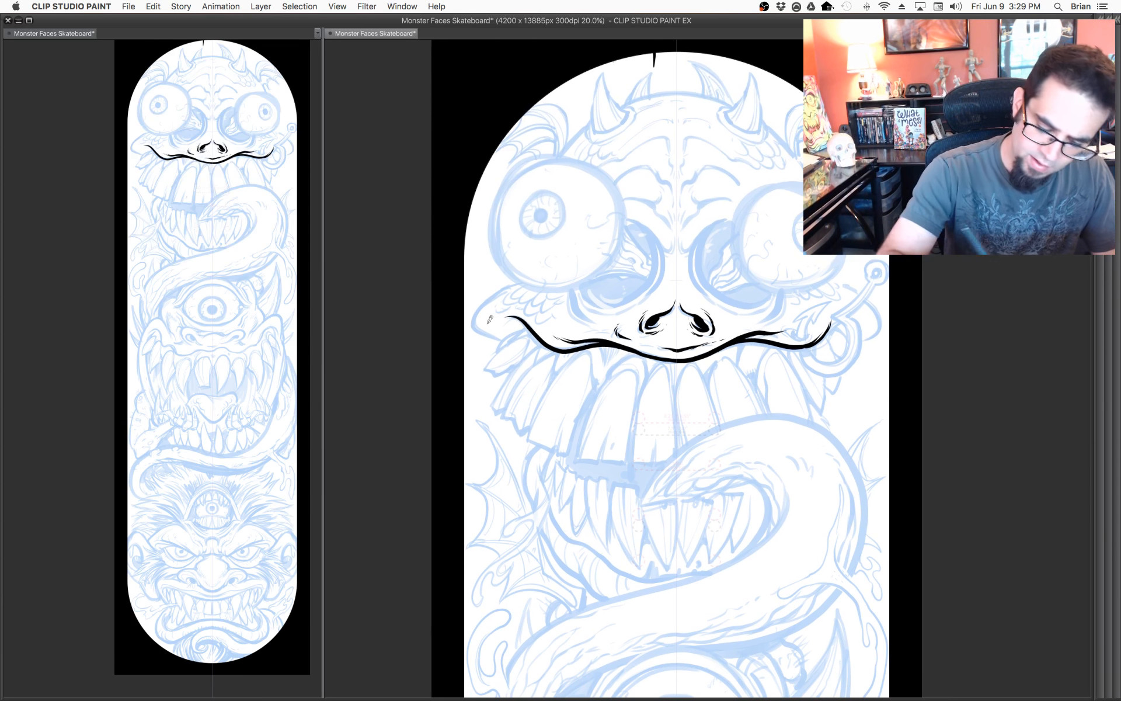
Ink thick curved outlines around the left and right outer ends of the top monster's mouth.
{"action": "mouse_move", "coordinate": [501, 339]}
{"action": "left_mouse_down"}
{"action": "mouse_move", "coordinate": [488, 333]}
{"action": "mouse_move", "coordinate": [509, 285]}
{"action": "left_mouse_up"}
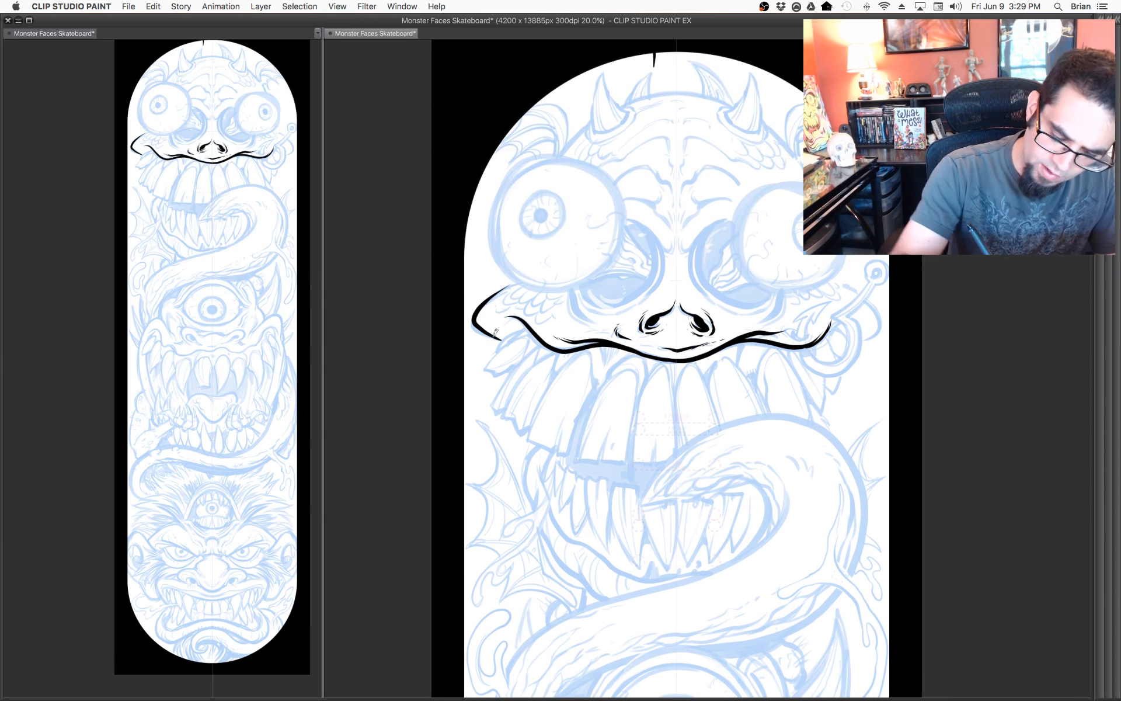
{"action": "mouse_move", "coordinate": [496, 333]}
{"action": "left_mouse_down"}
{"action": "mouse_move", "coordinate": [471, 318]}
{"action": "mouse_move", "coordinate": [516, 277]}
{"action": "left_mouse_up"}
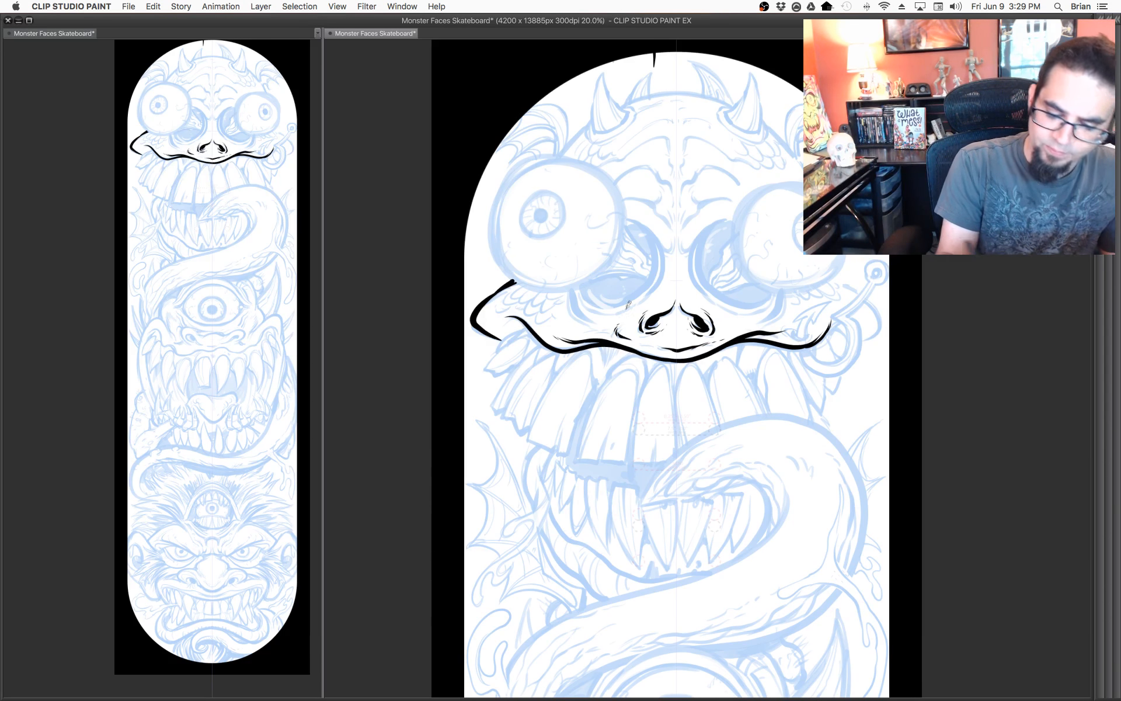
{"action": "scroll", "coordinate": [629, 304], "scroll_direction": "right", "scroll_amount": 5}
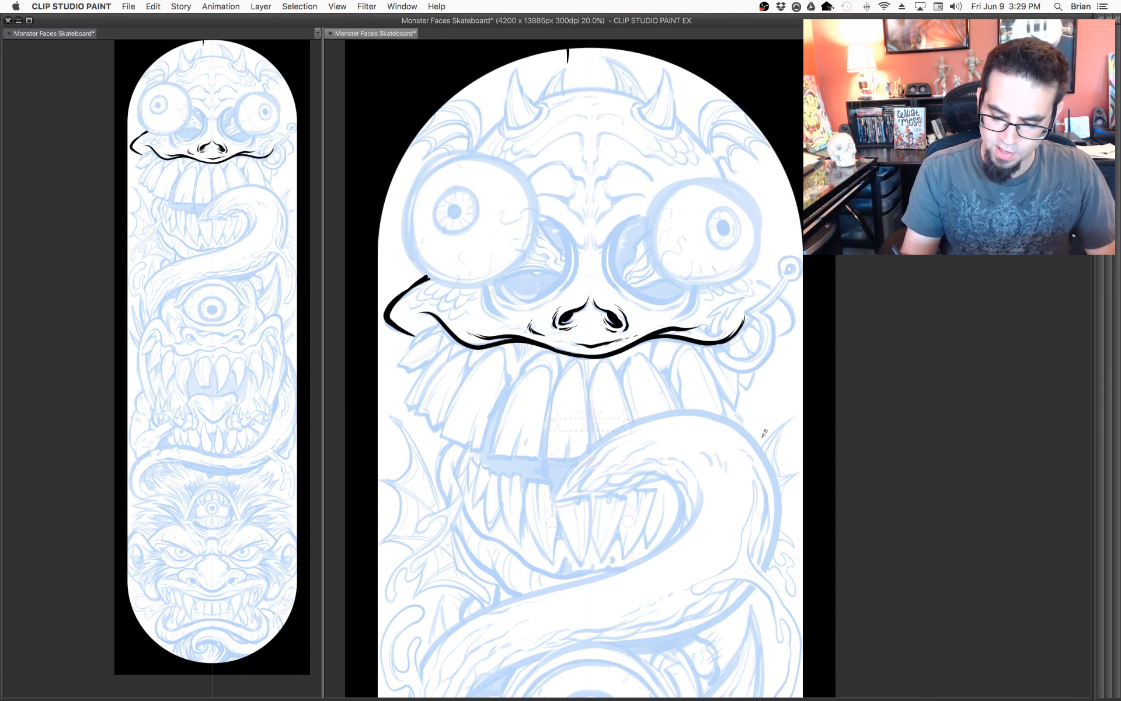
{"action": "mouse_move", "coordinate": [751, 270]}
{"action": "left_mouse_down"}
{"action": "mouse_move", "coordinate": [783, 291]}
{"action": "mouse_move", "coordinate": [795, 327]}
{"action": "left_mouse_up"}
{"action": "mouse_move", "coordinate": [731, 431]}
{"action": "left_mouse_down"}
{"action": "mouse_move", "coordinate": [722, 427]}
{"action": "mouse_move", "coordinate": [731, 431]}
{"action": "left_mouse_up"}
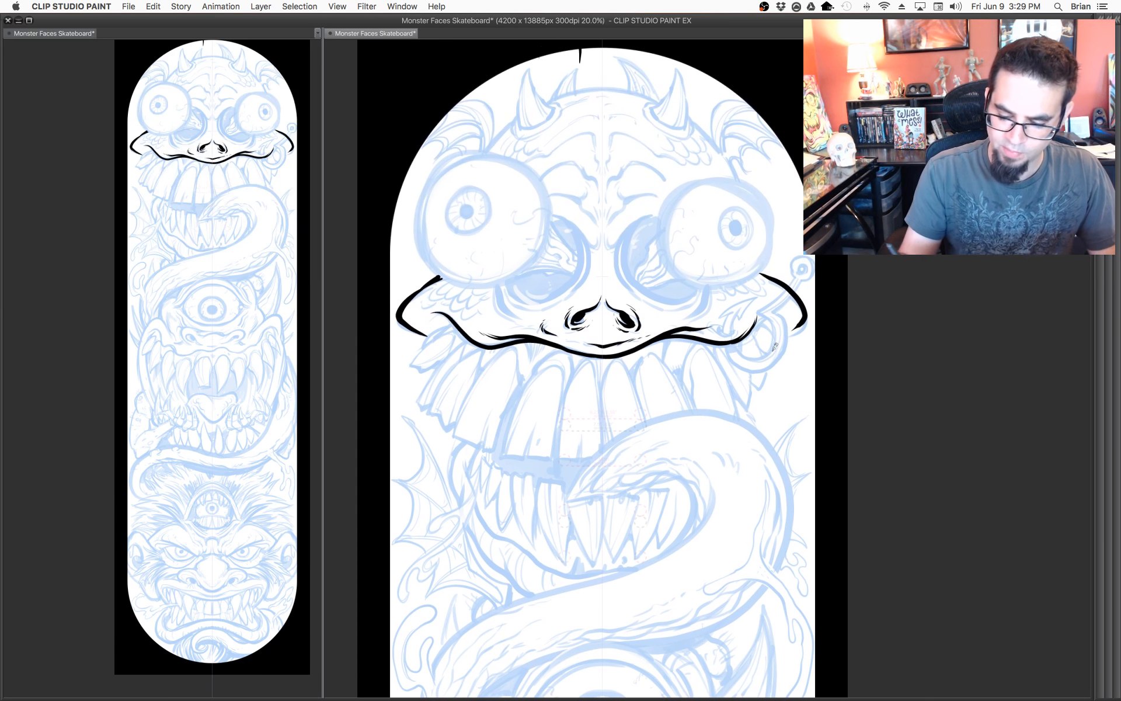
{"action": "left_click_drag", "start_coordinate": [678, 404], "coordinate": [705, 399]}
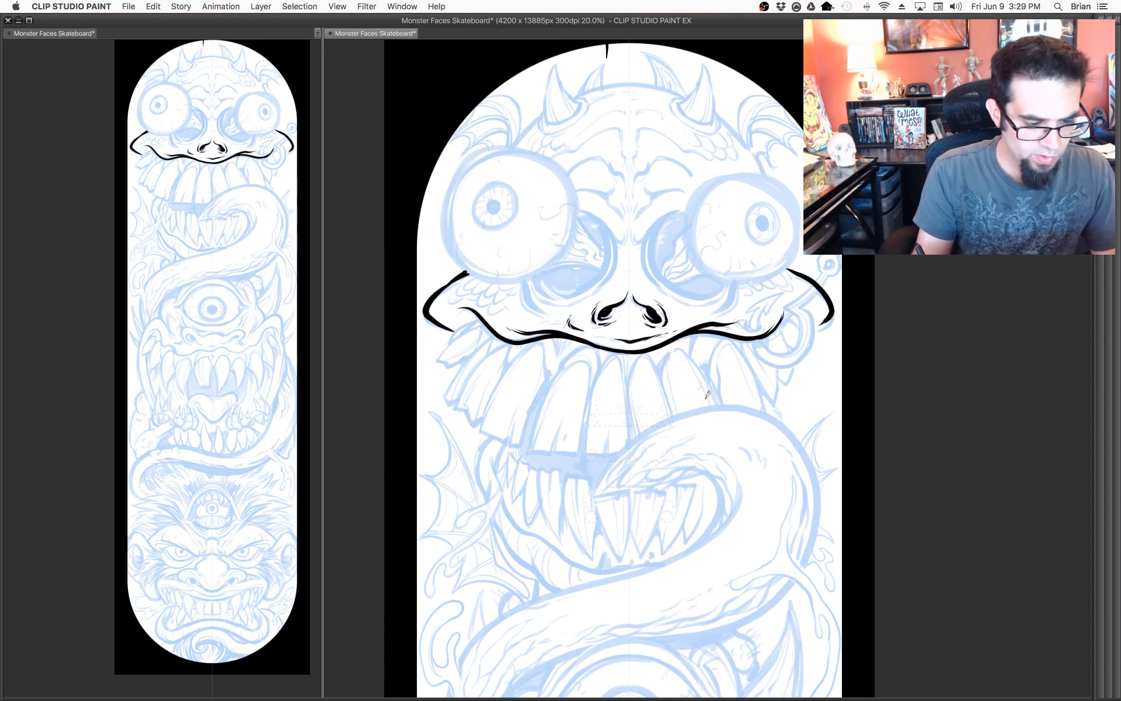
Ink the gum arches above the middle upper teeth and blacken the gap between the teeth toward the right.
{"action": "key", "text": "Tab"}
{"action": "key", "text": "Tab"}
{"action": "mouse_move", "coordinate": [560, 370]}
{"action": "left_mouse_down"}
{"action": "mouse_move", "coordinate": [595, 339]}
{"action": "mouse_move", "coordinate": [595, 386]}
{"action": "mouse_move", "coordinate": [603, 363]}
{"action": "mouse_move", "coordinate": [610, 381]}
{"action": "mouse_move", "coordinate": [602, 367]}
{"action": "mouse_move", "coordinate": [598, 375]}
{"action": "mouse_move", "coordinate": [622, 380]}
{"action": "left_mouse_up"}
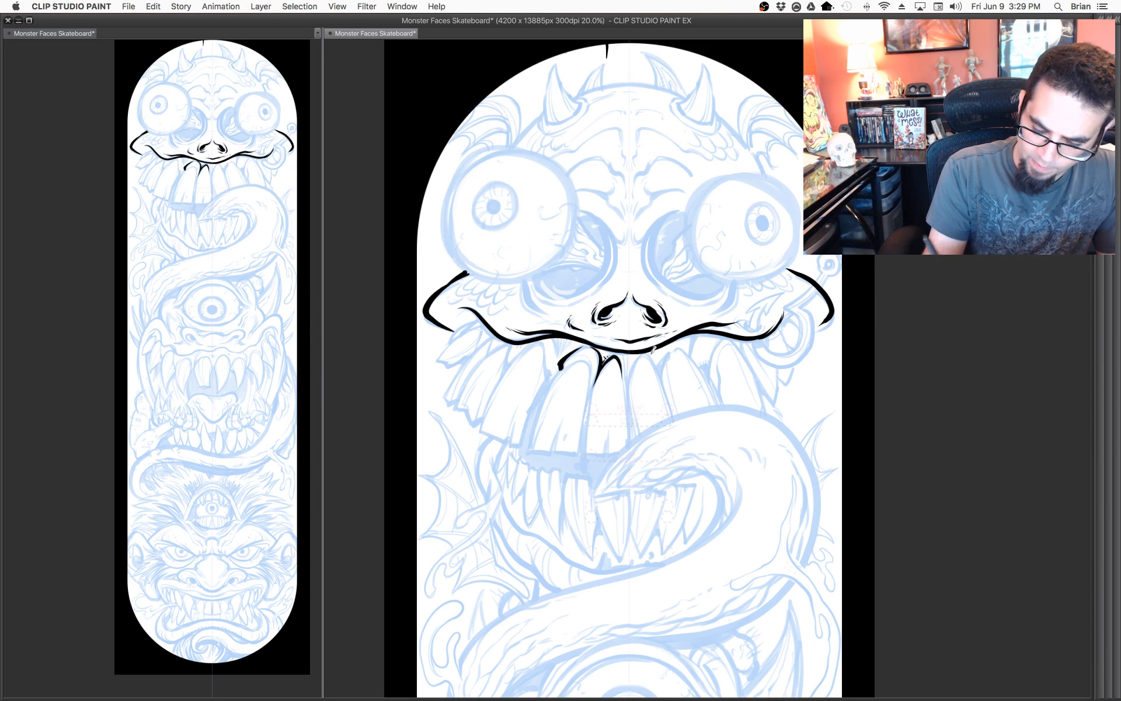
{"action": "mouse_move", "coordinate": [622, 367]}
{"action": "left_mouse_down"}
{"action": "mouse_move", "coordinate": [631, 401]}
{"action": "mouse_move", "coordinate": [640, 355]}
{"action": "mouse_move", "coordinate": [652, 357]}
{"action": "mouse_move", "coordinate": [674, 411]}
{"action": "mouse_move", "coordinate": [658, 361]}
{"action": "mouse_move", "coordinate": [665, 382]}
{"action": "mouse_move", "coordinate": [663, 360]}
{"action": "mouse_move", "coordinate": [694, 354]}
{"action": "mouse_move", "coordinate": [692, 332]}
{"action": "mouse_move", "coordinate": [724, 331]}
{"action": "mouse_move", "coordinate": [705, 331]}
{"action": "mouse_move", "coordinate": [721, 336]}
{"action": "mouse_move", "coordinate": [708, 369]}
{"action": "left_mouse_up"}
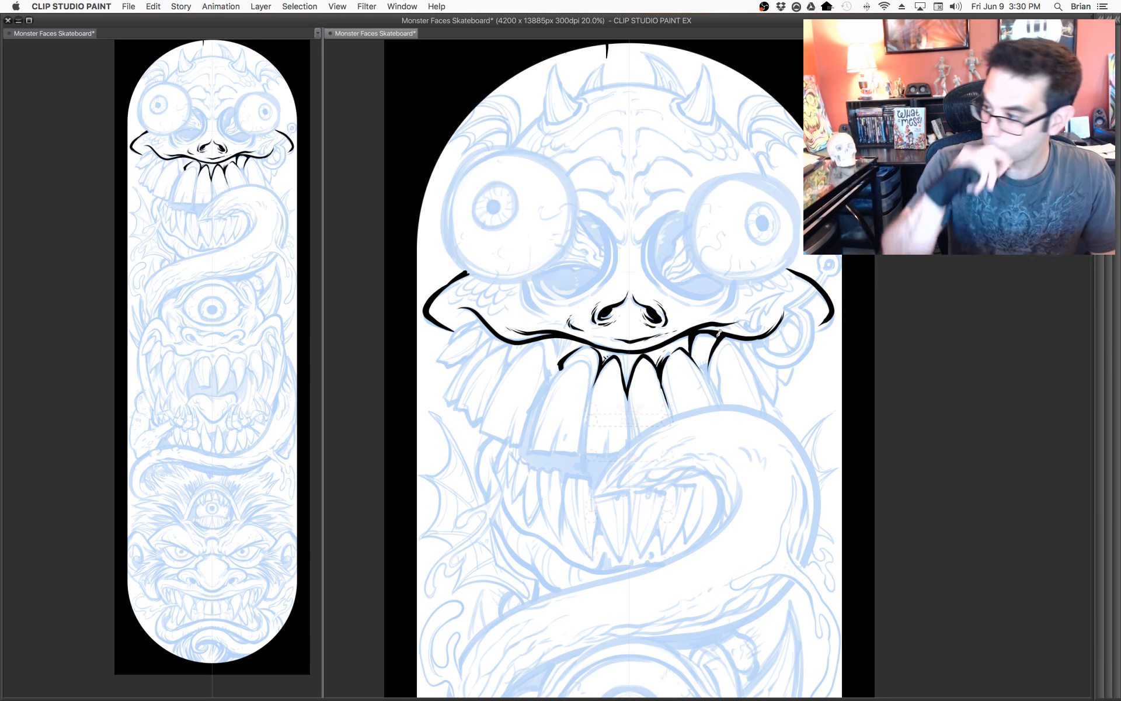
{"action": "left_click_drag", "start_coordinate": [753, 326], "coordinate": [736, 349]}
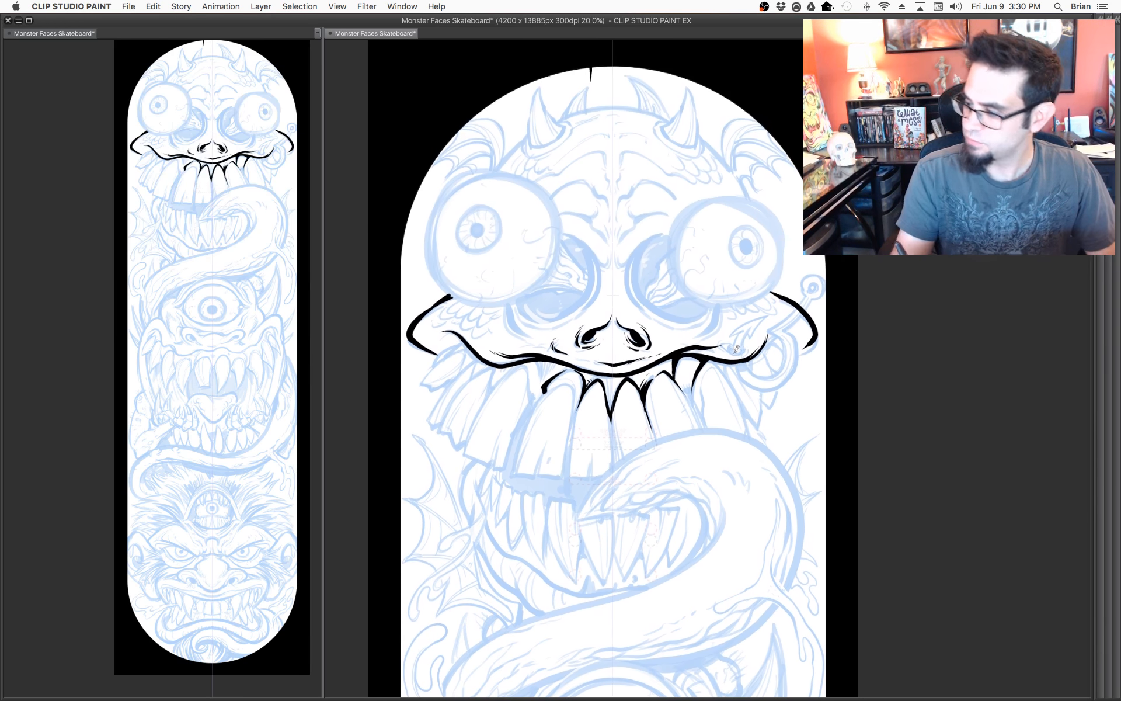
{"action": "left_click_drag", "start_coordinate": [677, 374], "coordinate": [693, 394]}
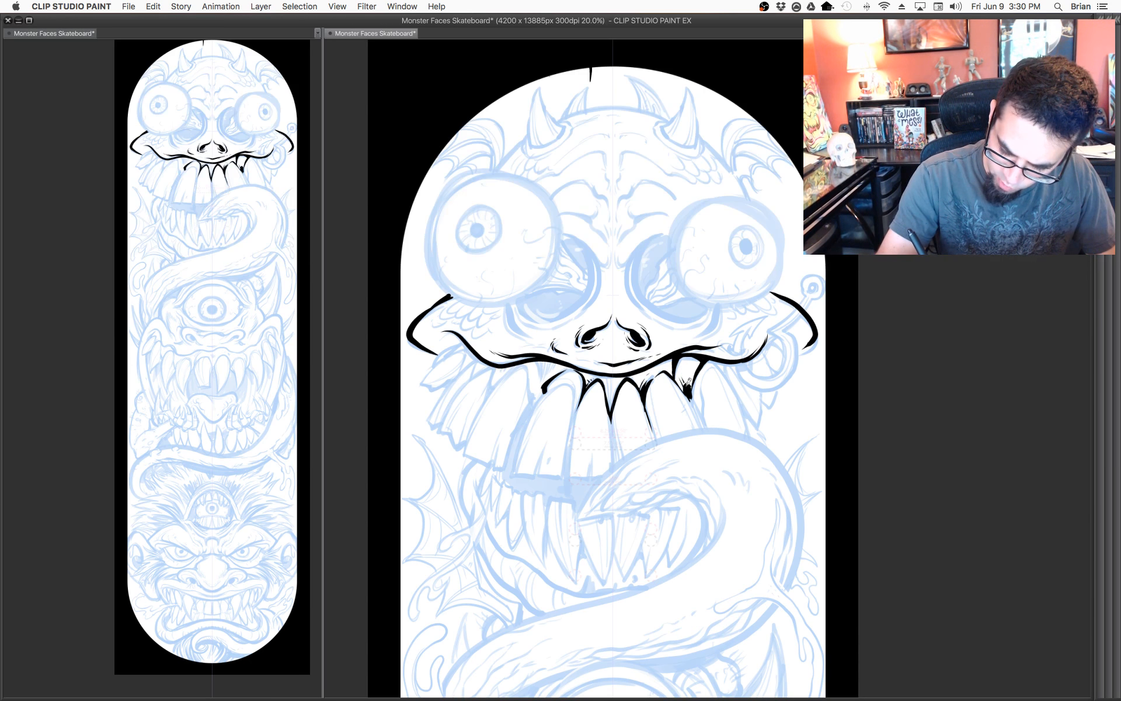
{"action": "left_click_drag", "start_coordinate": [707, 405], "coordinate": [768, 341]}
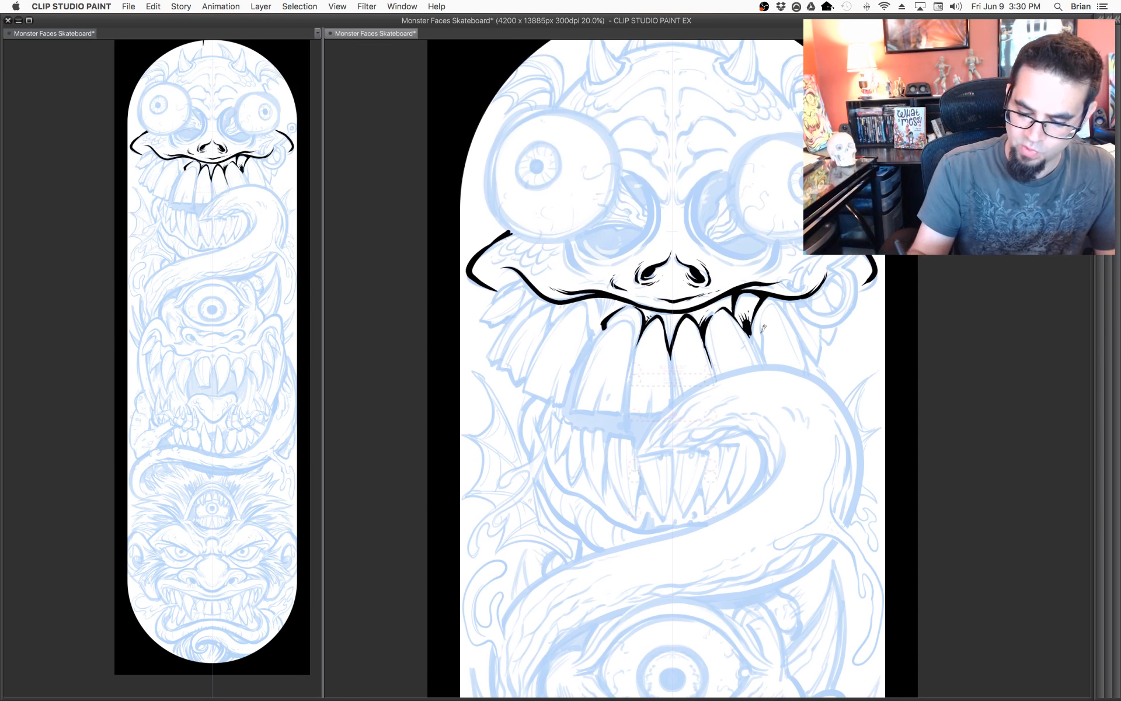
Ink the gum line and the two large split upper teeth left of the mouth's center.
{"action": "left_click_drag", "start_coordinate": [578, 300], "coordinate": [594, 342]}
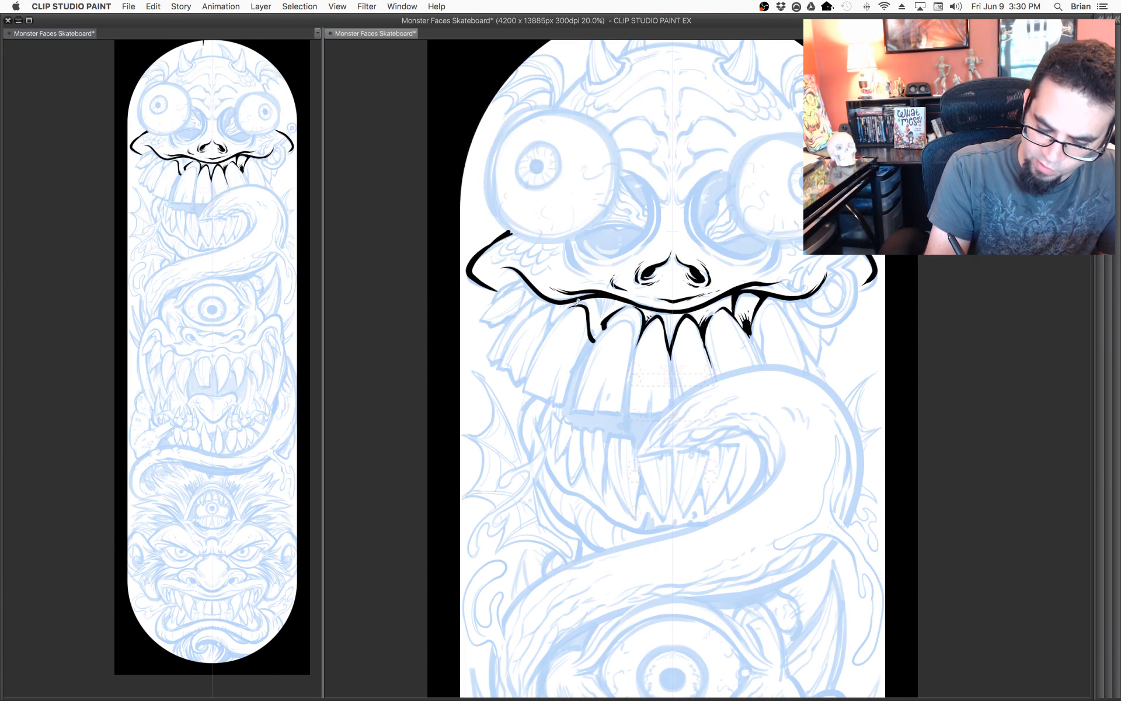
{"action": "mouse_move", "coordinate": [571, 304]}
{"action": "left_mouse_down"}
{"action": "mouse_move", "coordinate": [524, 389]}
{"action": "mouse_move", "coordinate": [553, 403]}
{"action": "mouse_move", "coordinate": [561, 375]}
{"action": "mouse_move", "coordinate": [570, 406]}
{"action": "mouse_move", "coordinate": [593, 334]}
{"action": "mouse_move", "coordinate": [586, 308]}
{"action": "mouse_move", "coordinate": [576, 356]}
{"action": "left_mouse_up"}
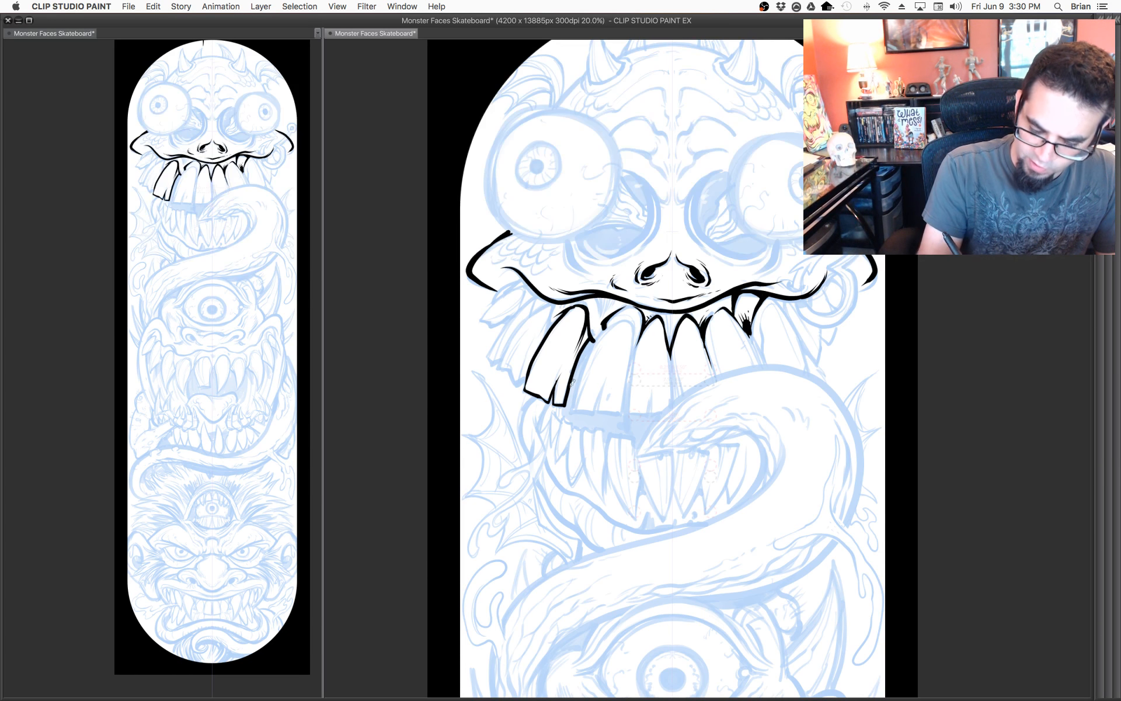
{"action": "key", "text": "space"}
{"action": "left_click_drag", "start_coordinate": [676, 386], "coordinate": [711, 390]}
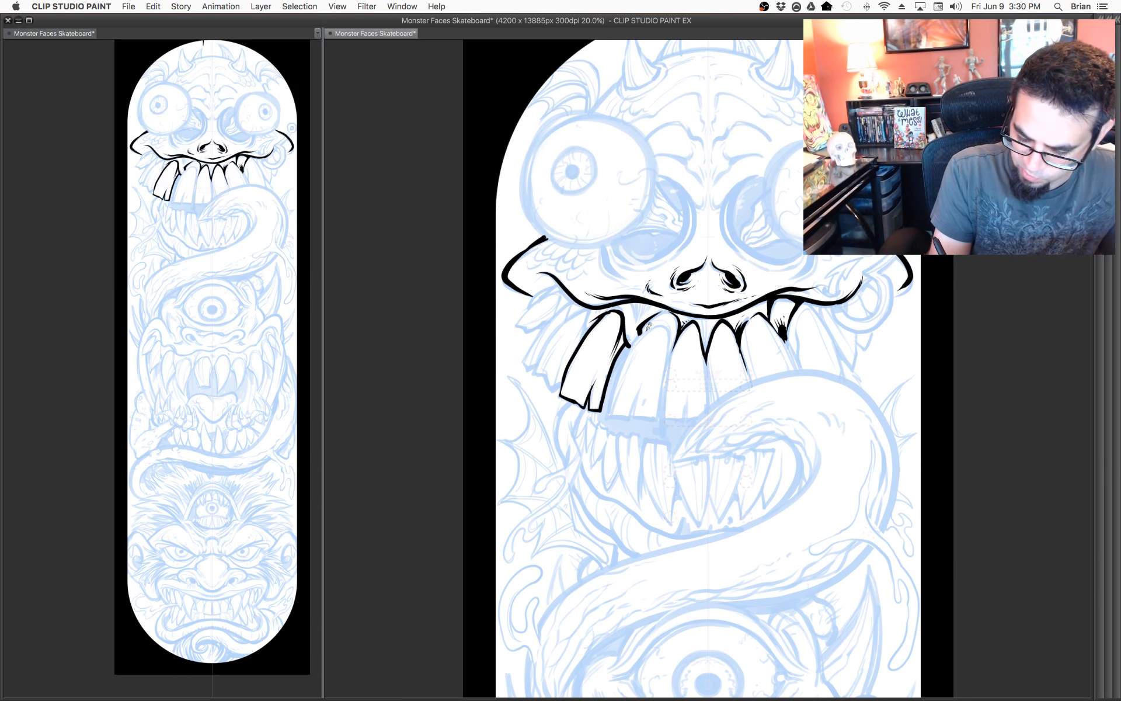
{"action": "mouse_move", "coordinate": [631, 338]}
{"action": "left_mouse_down"}
{"action": "mouse_move", "coordinate": [612, 415]}
{"action": "mouse_move", "coordinate": [634, 415]}
{"action": "mouse_move", "coordinate": [652, 364]}
{"action": "mouse_move", "coordinate": [637, 413]}
{"action": "mouse_move", "coordinate": [660, 417]}
{"action": "mouse_move", "coordinate": [666, 318]}
{"action": "left_mouse_up"}
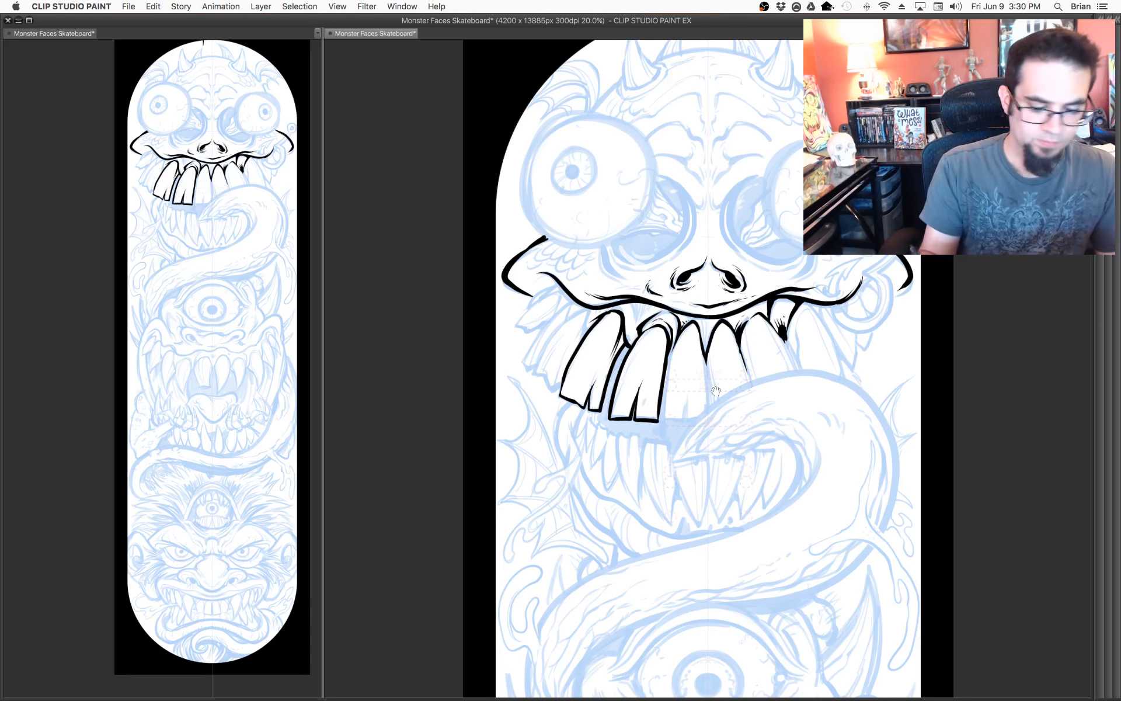
Outline the next upper tooth toward the left mouth corner and add its inner shading strokes.
{"action": "left_click_drag", "start_coordinate": [716, 390], "coordinate": [721, 401]}
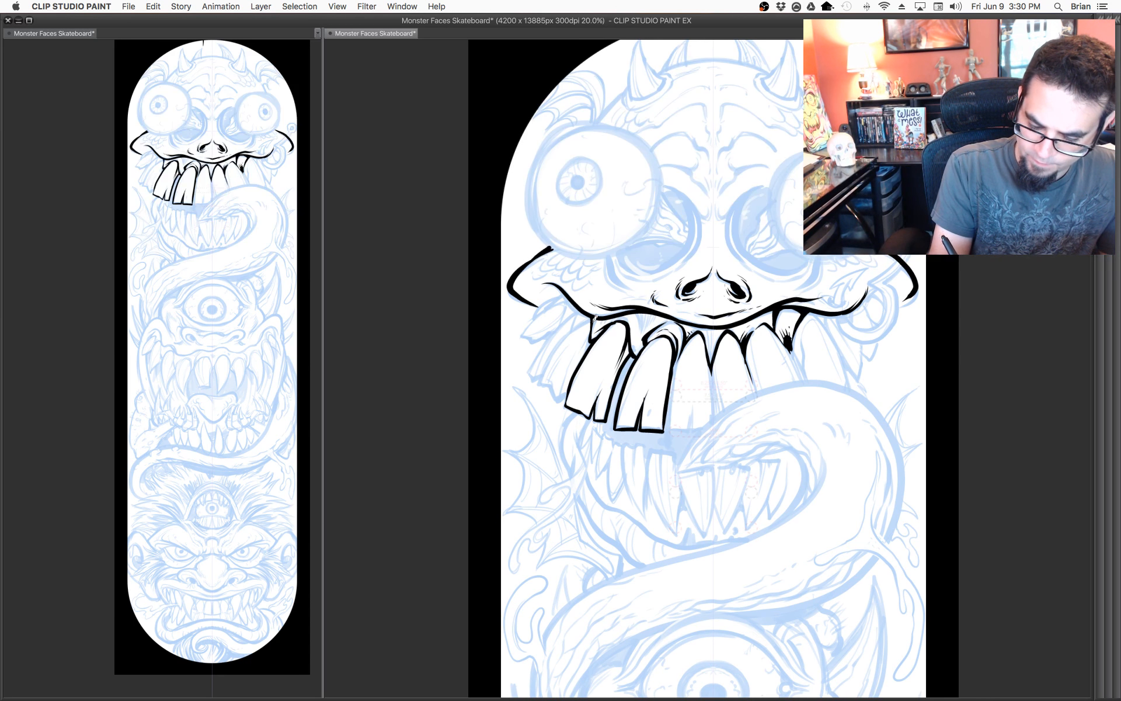
{"action": "mouse_move", "coordinate": [581, 321]}
{"action": "left_mouse_down"}
{"action": "mouse_move", "coordinate": [537, 388]}
{"action": "mouse_move", "coordinate": [552, 359]}
{"action": "mouse_move", "coordinate": [540, 381]}
{"action": "mouse_move", "coordinate": [569, 386]}
{"action": "left_mouse_up"}
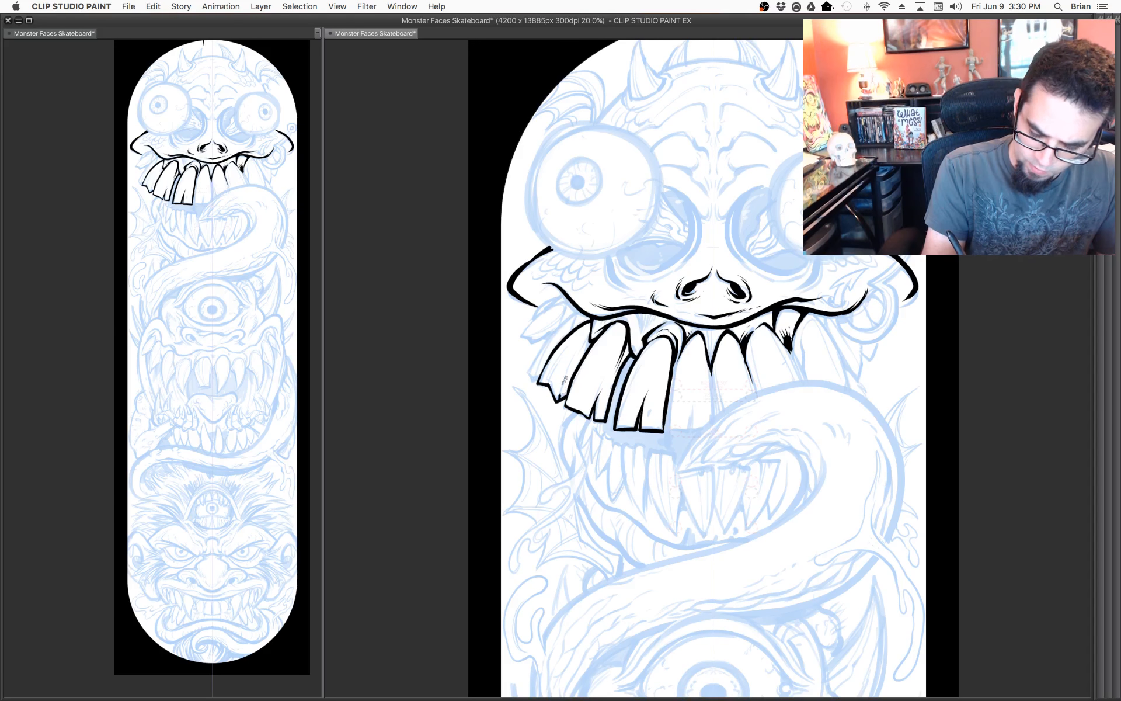
{"action": "left_click_drag", "start_coordinate": [555, 363], "coordinate": [544, 382]}
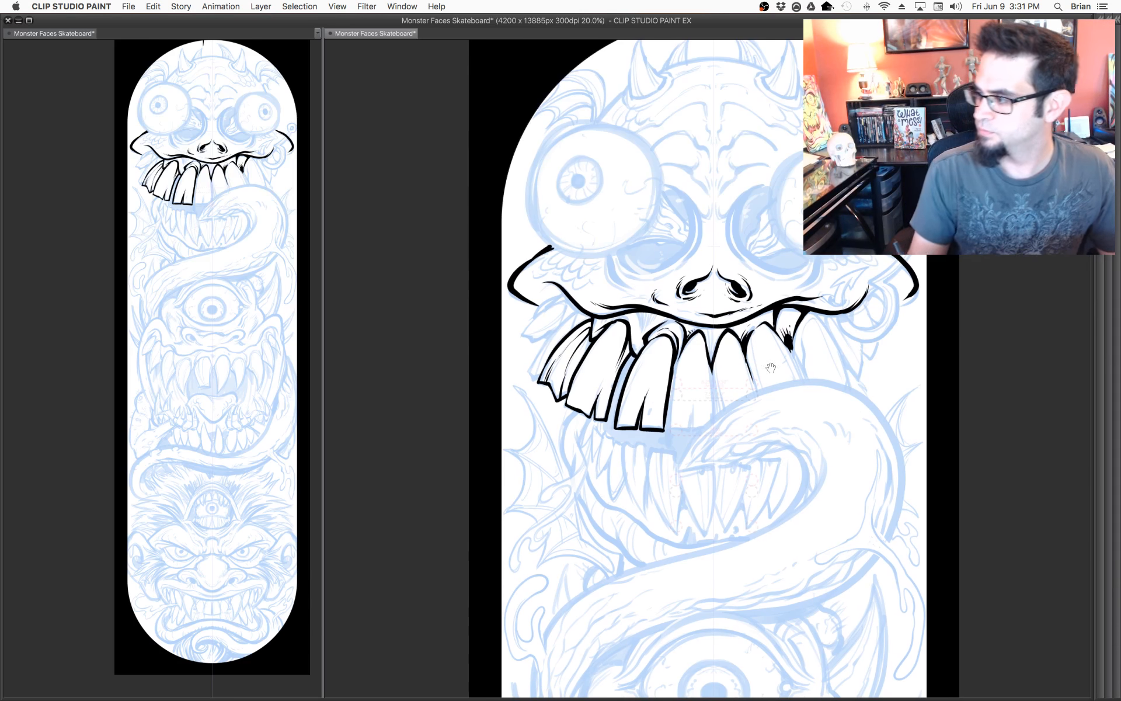
Ink the middle upper teeth down to the tongue and the leftmost tooth, filling the gap between the large left teeth with black.
{"action": "mouse_move", "coordinate": [683, 349]}
{"action": "left_mouse_down"}
{"action": "mouse_move", "coordinate": [674, 422]}
{"action": "mouse_move", "coordinate": [696, 423]}
{"action": "mouse_move", "coordinate": [697, 406]}
{"action": "mouse_move", "coordinate": [698, 423]}
{"action": "mouse_move", "coordinate": [715, 413]}
{"action": "mouse_move", "coordinate": [705, 318]}
{"action": "mouse_move", "coordinate": [719, 416]}
{"action": "left_mouse_up"}
{"action": "mouse_move", "coordinate": [713, 384]}
{"action": "left_mouse_down"}
{"action": "mouse_move", "coordinate": [718, 416]}
{"action": "mouse_move", "coordinate": [754, 389]}
{"action": "left_mouse_up"}
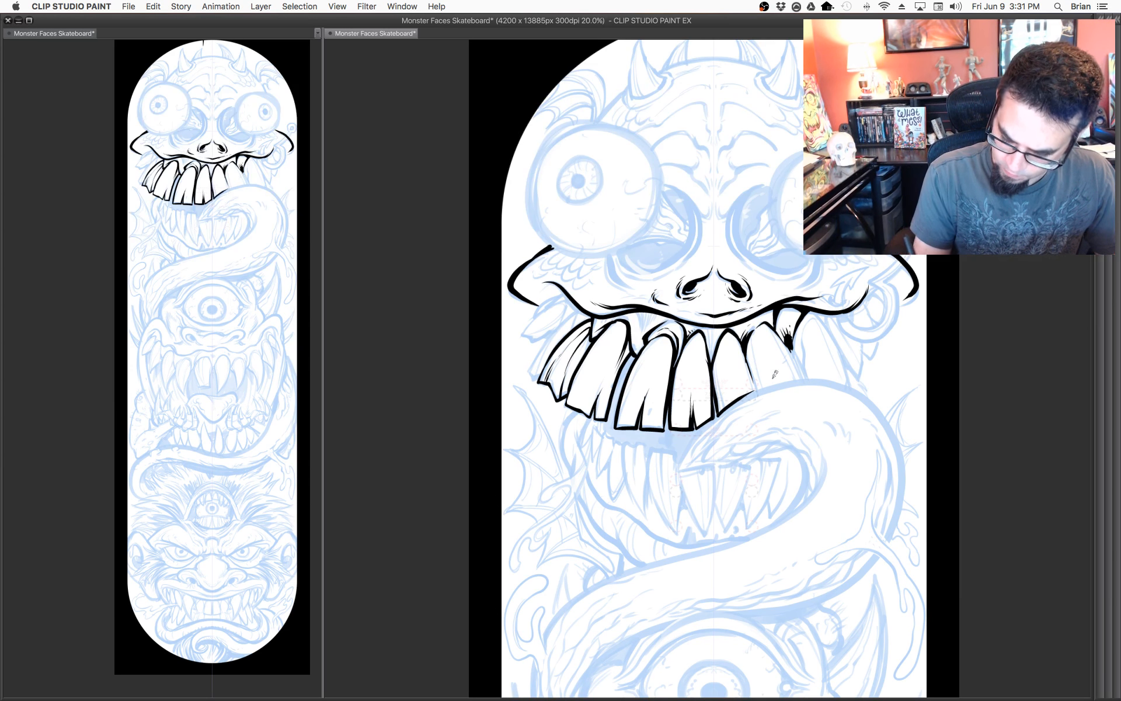
{"action": "left_click_drag", "start_coordinate": [617, 386], "coordinate": [629, 364]}
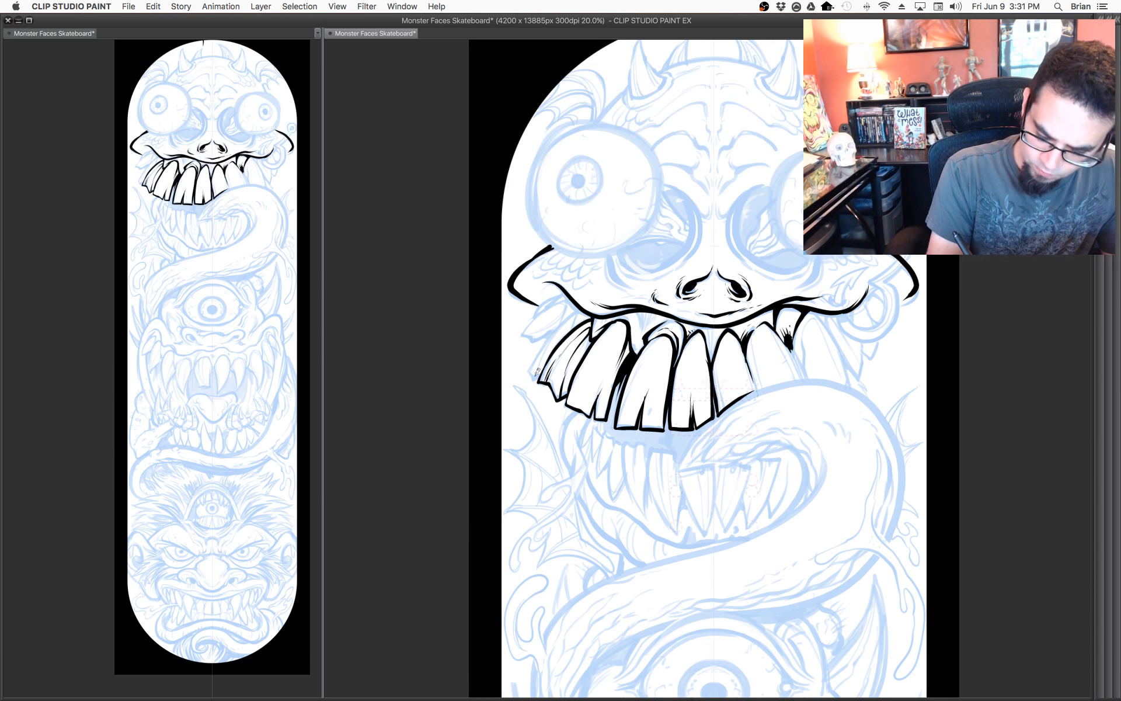
{"action": "mouse_move", "coordinate": [542, 374]}
{"action": "left_mouse_down"}
{"action": "mouse_move", "coordinate": [527, 356]}
{"action": "mouse_move", "coordinate": [578, 306]}
{"action": "mouse_move", "coordinate": [572, 329]}
{"action": "left_mouse_up"}
{"action": "left_click_drag", "start_coordinate": [577, 313], "coordinate": [572, 330]}
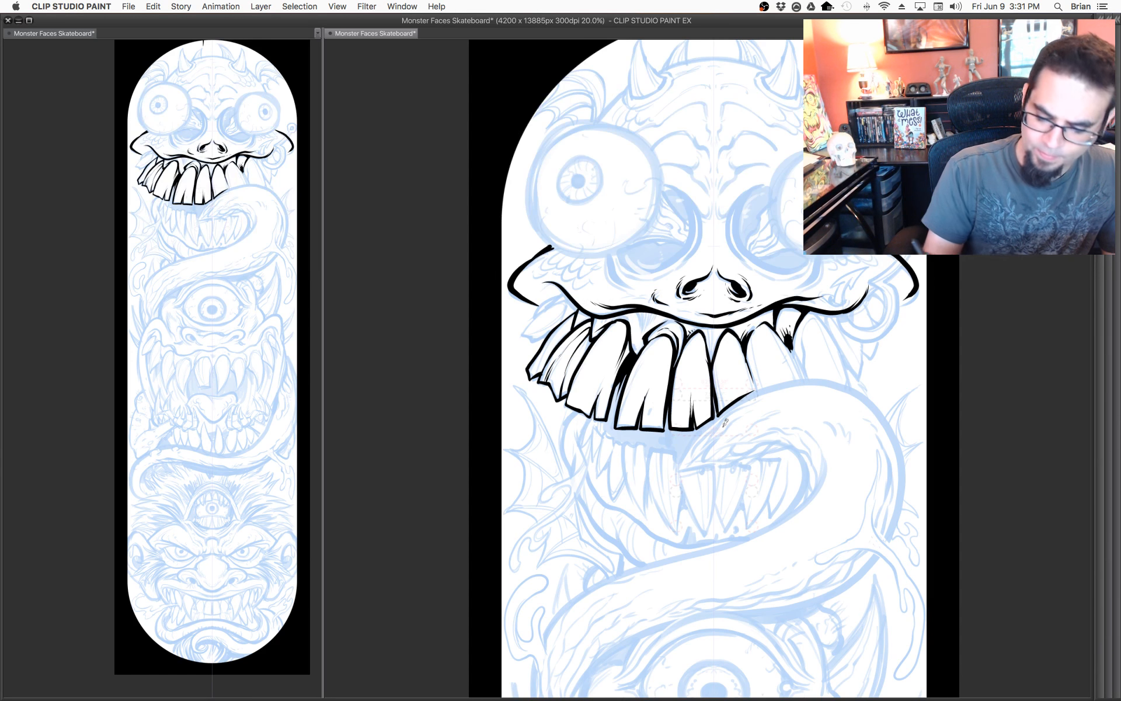
Ink the broken tooth at the top monster's left mouth corner and add its inner shading strokes.
{"action": "left_click_drag", "start_coordinate": [765, 426], "coordinate": [782, 427]}
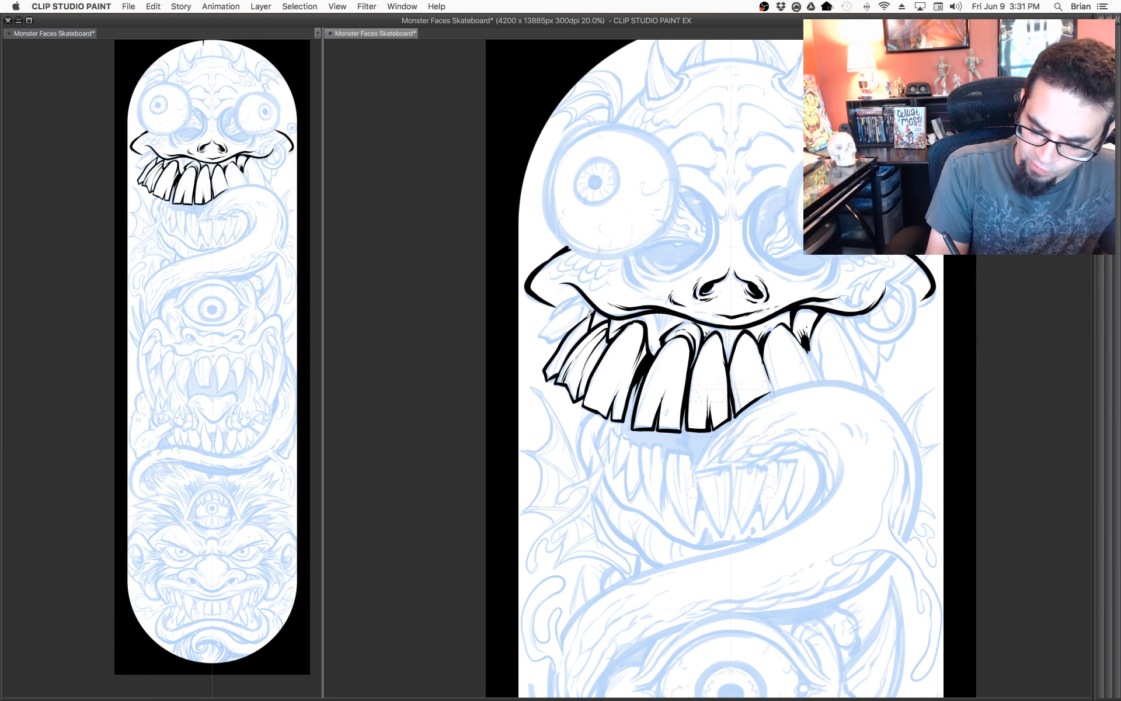
{"action": "mouse_move", "coordinate": [541, 335]}
{"action": "left_mouse_down"}
{"action": "mouse_move", "coordinate": [579, 299]}
{"action": "mouse_move", "coordinate": [542, 333]}
{"action": "mouse_move", "coordinate": [554, 340]}
{"action": "mouse_move", "coordinate": [590, 297]}
{"action": "left_mouse_up"}
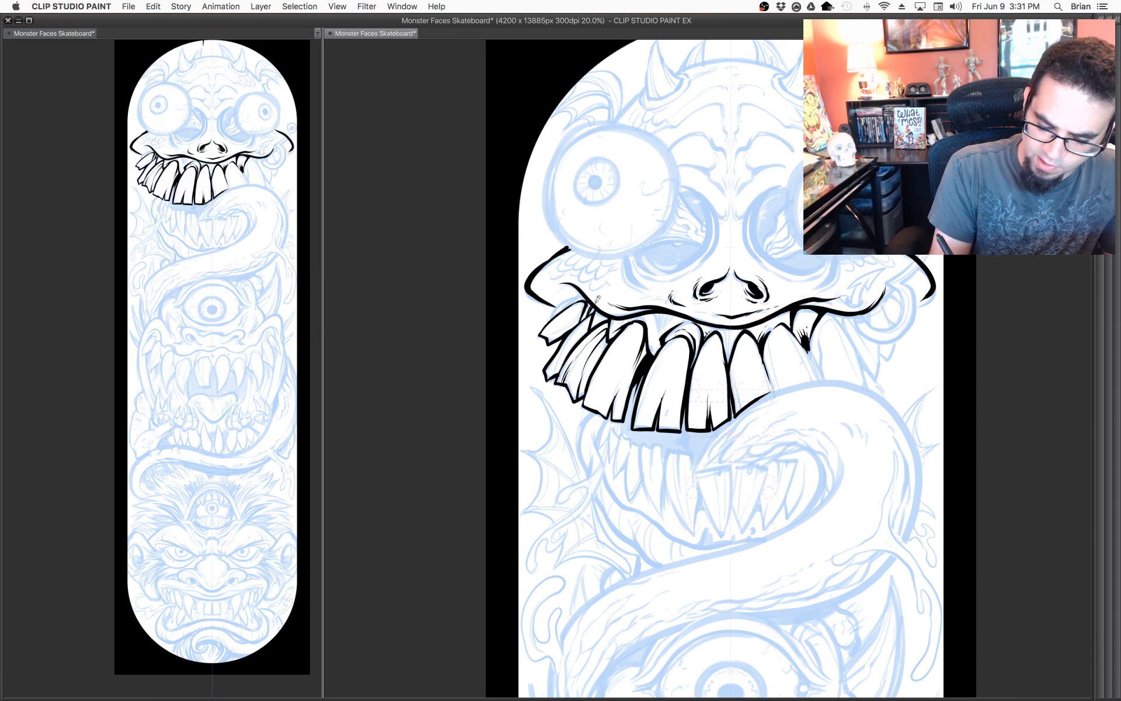
{"action": "left_click_drag", "start_coordinate": [553, 318], "coordinate": [575, 297]}
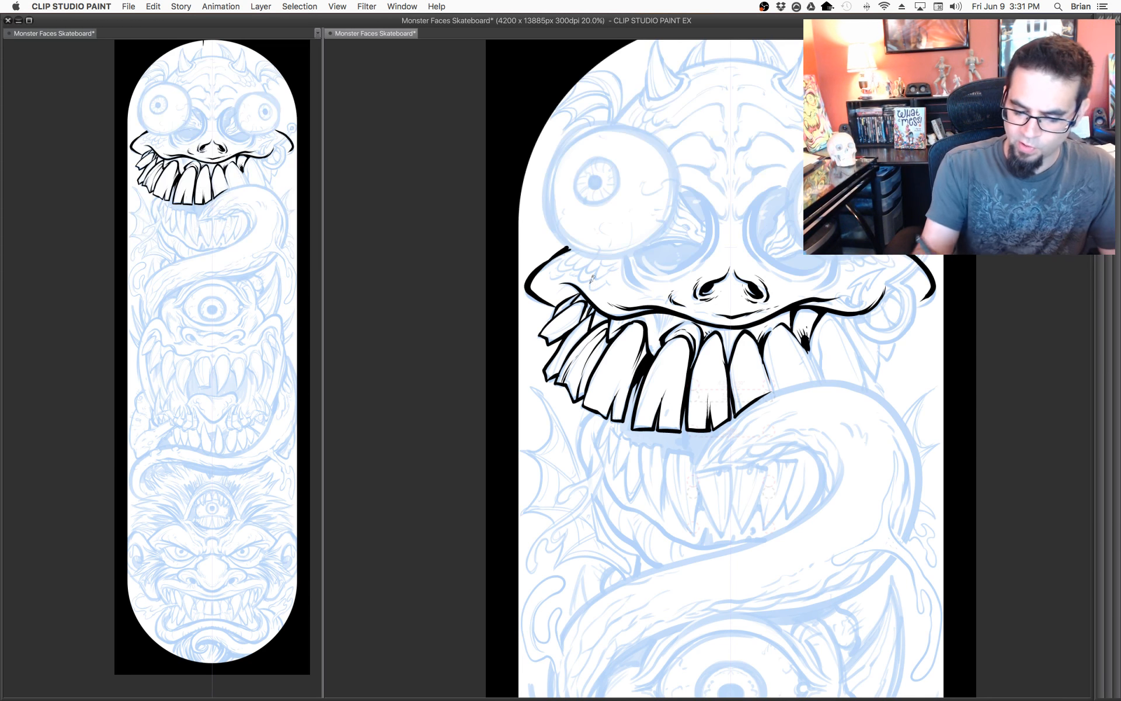
Outline the remaining upper teeth above the tongue through to the broken tooth at the right mouth corner.
{"action": "left_click_drag", "start_coordinate": [827, 443], "coordinate": [776, 411]}
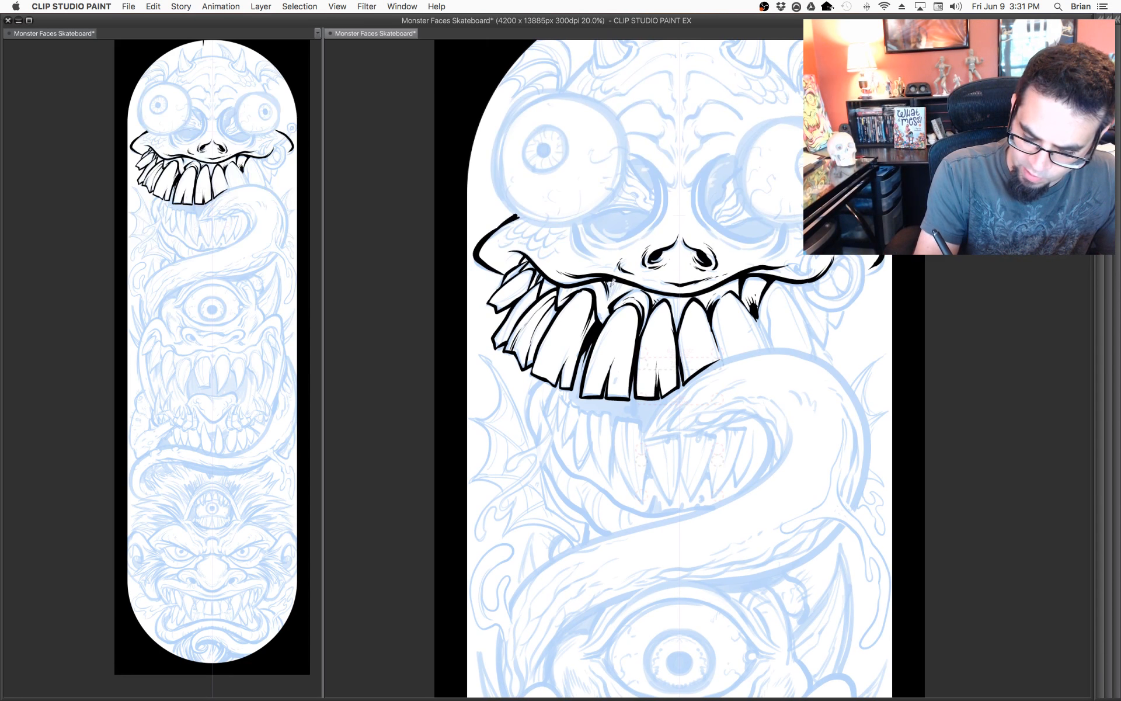
{"action": "left_click_drag", "start_coordinate": [791, 394], "coordinate": [769, 362]}
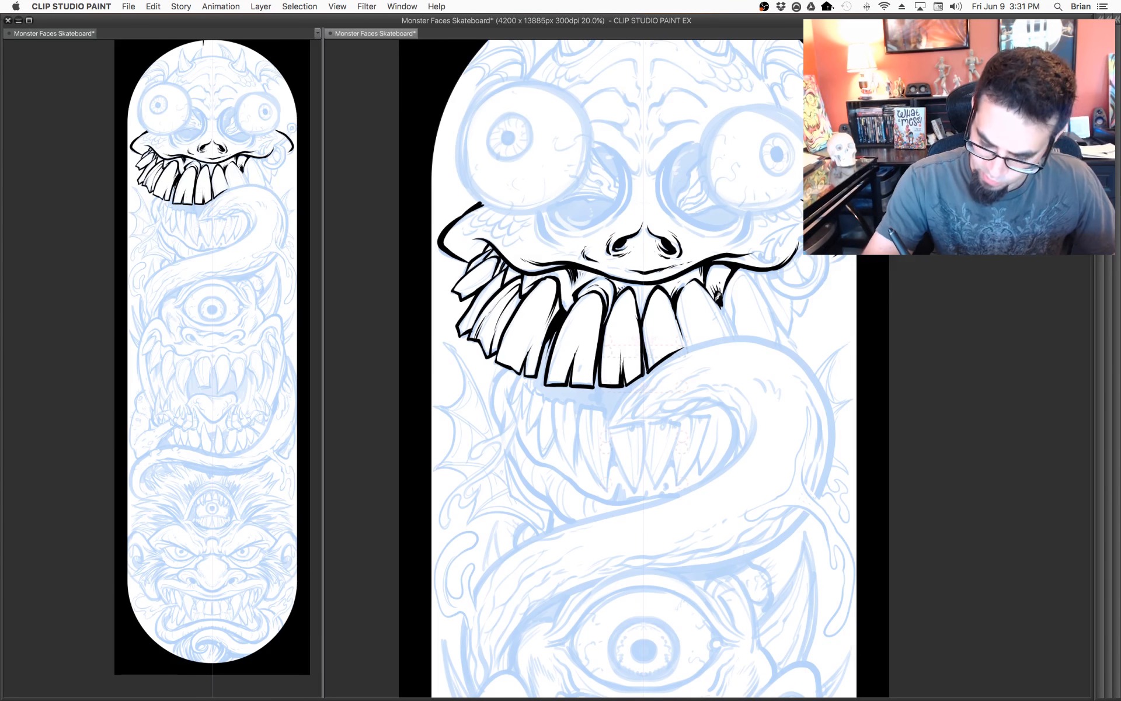
{"action": "left_click_drag", "start_coordinate": [711, 286], "coordinate": [737, 336]}
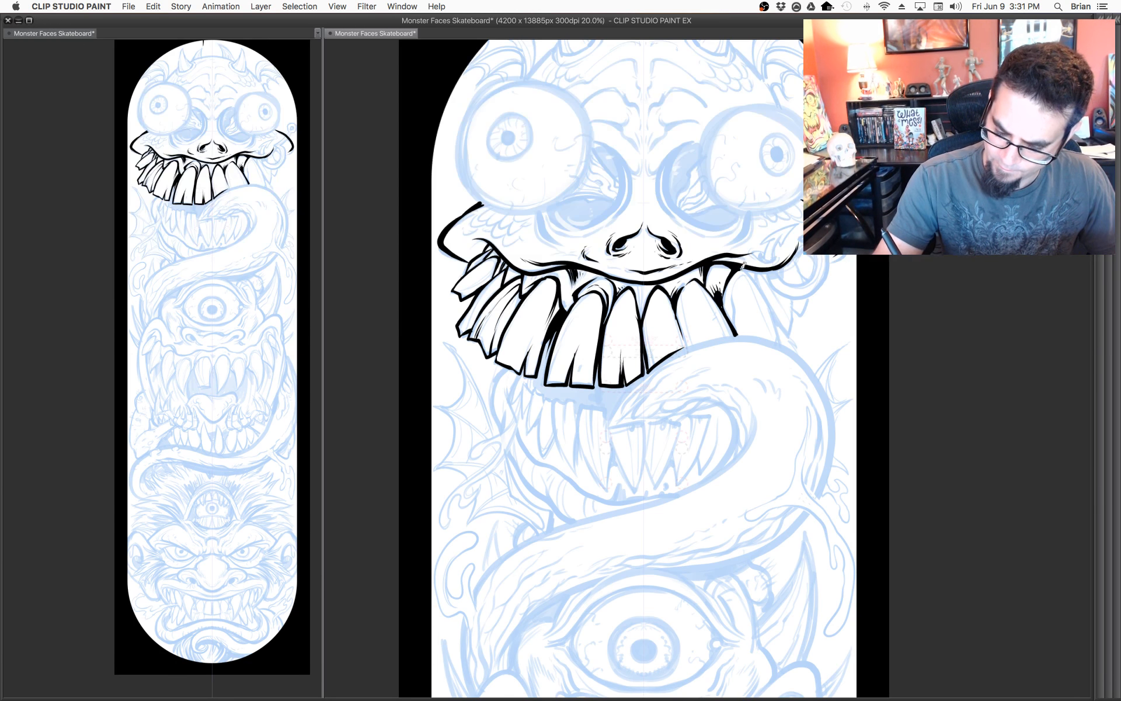
{"action": "left_click_drag", "start_coordinate": [741, 264], "coordinate": [781, 348]}
{"action": "left_click_drag", "start_coordinate": [751, 270], "coordinate": [786, 348]}
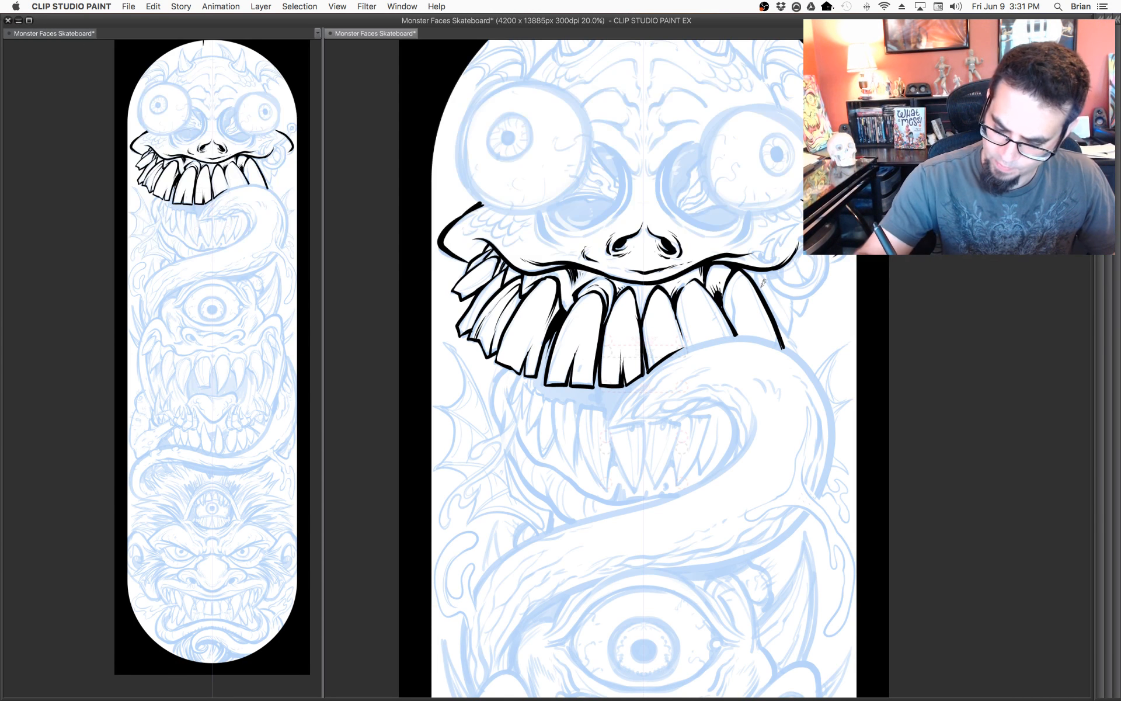
{"action": "mouse_move", "coordinate": [763, 283]}
{"action": "left_mouse_down"}
{"action": "mouse_move", "coordinate": [794, 340]}
{"action": "mouse_move", "coordinate": [793, 299]}
{"action": "left_mouse_up"}
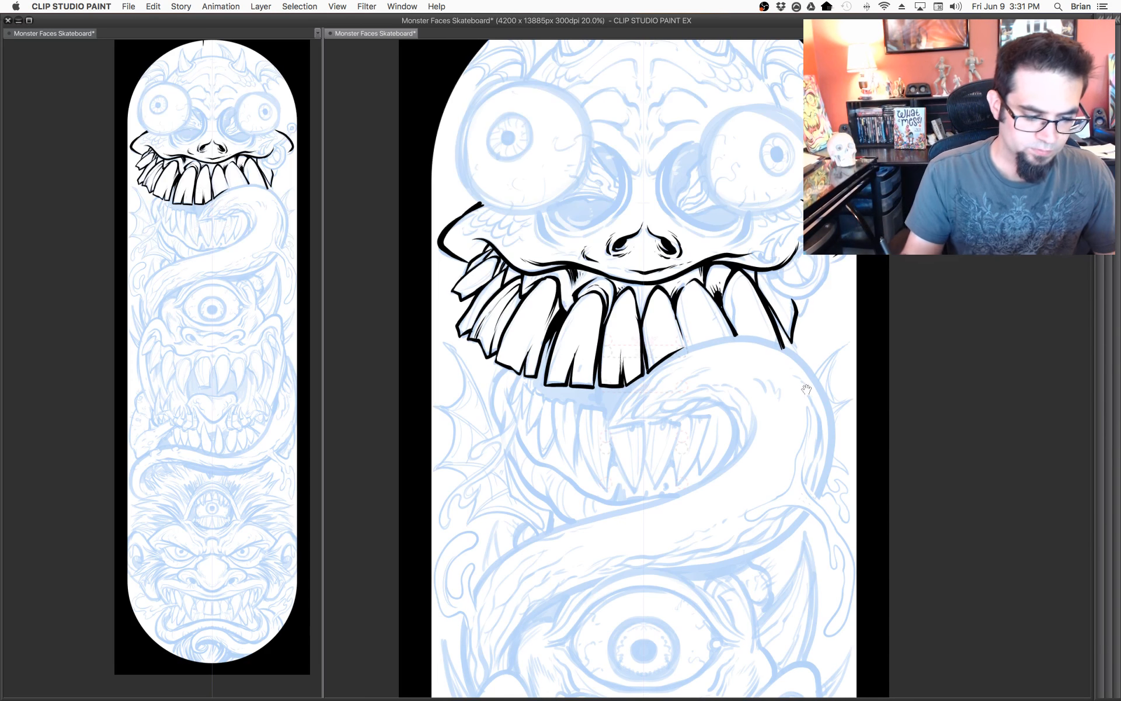
Add tapered shading strokes inside the upper teeth, from the right ones back to the large split tooth.
{"action": "left_click_drag", "start_coordinate": [807, 389], "coordinate": [768, 419]}
{"action": "mouse_move", "coordinate": [723, 294]}
{"action": "left_mouse_down"}
{"action": "mouse_move", "coordinate": [755, 341]}
{"action": "mouse_move", "coordinate": [698, 321]}
{"action": "mouse_move", "coordinate": [700, 353]}
{"action": "mouse_move", "coordinate": [700, 304]}
{"action": "left_mouse_up"}
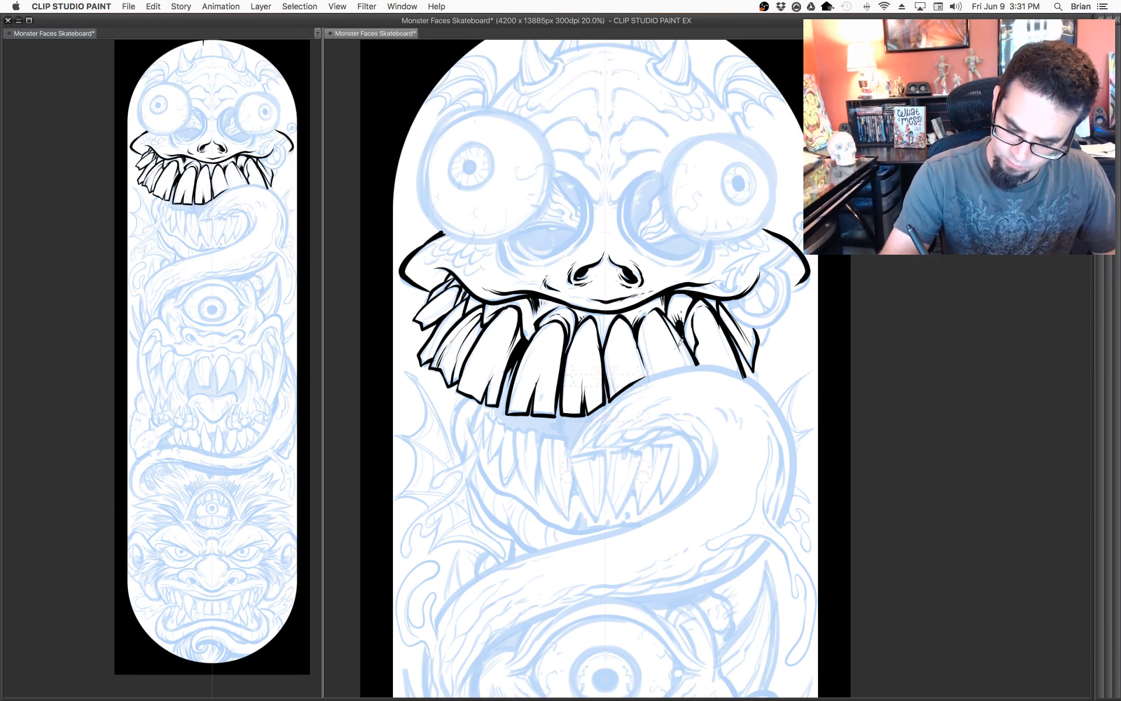
{"action": "left_click_drag", "start_coordinate": [657, 368], "coordinate": [647, 331]}
{"action": "left_click_drag", "start_coordinate": [619, 392], "coordinate": [614, 354]}
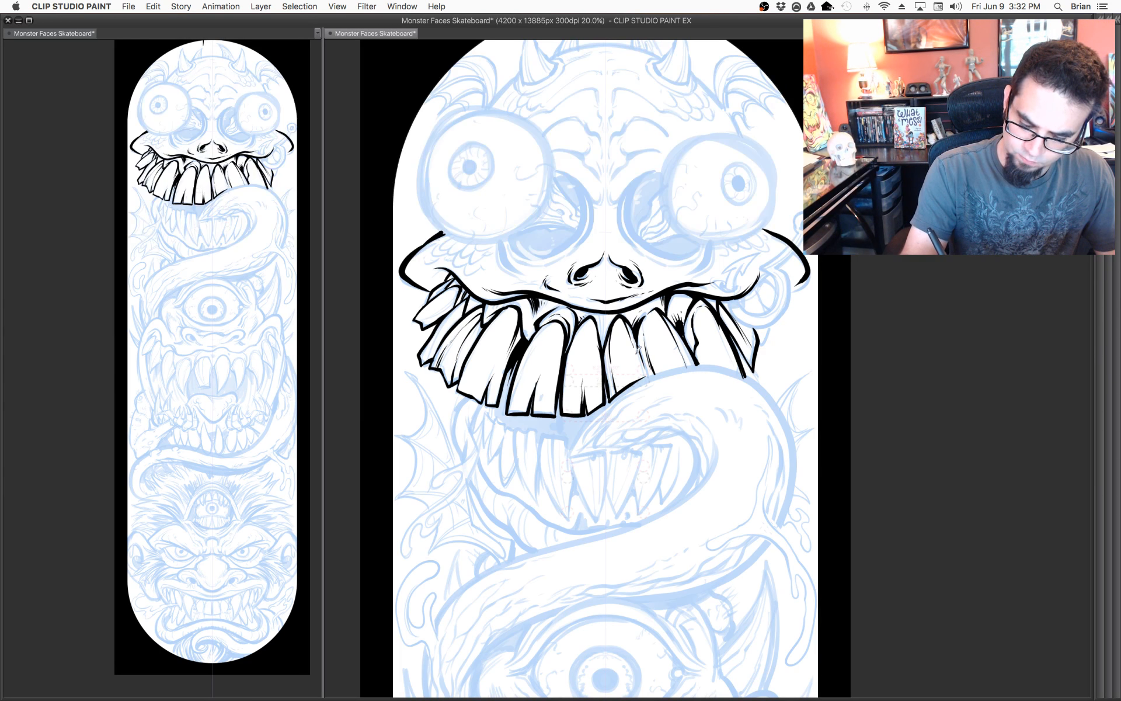
{"action": "left_click_drag", "start_coordinate": [512, 414], "coordinate": [529, 356]}
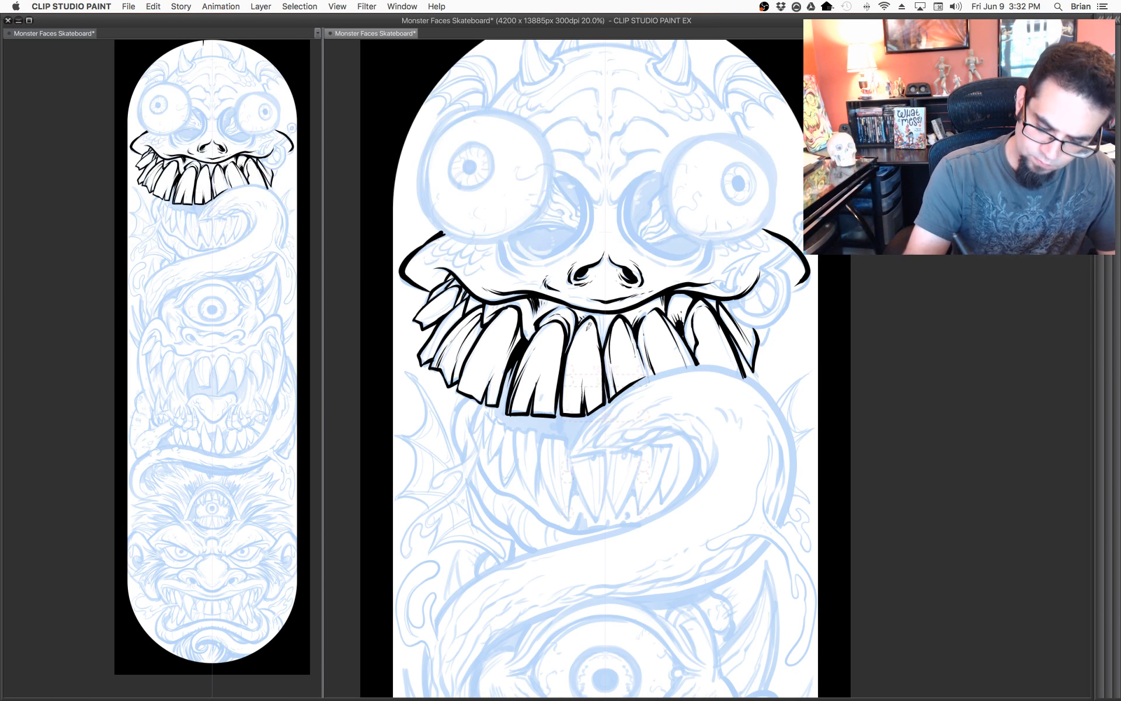
Ink three pointed lower teeth beneath the large upper teeth, with shading strokes and a black gap beside the third.
{"action": "mouse_move", "coordinate": [616, 419]}
{"action": "left_mouse_down"}
{"action": "mouse_move", "coordinate": [665, 411]}
{"action": "mouse_move", "coordinate": [682, 366]}
{"action": "left_mouse_up"}
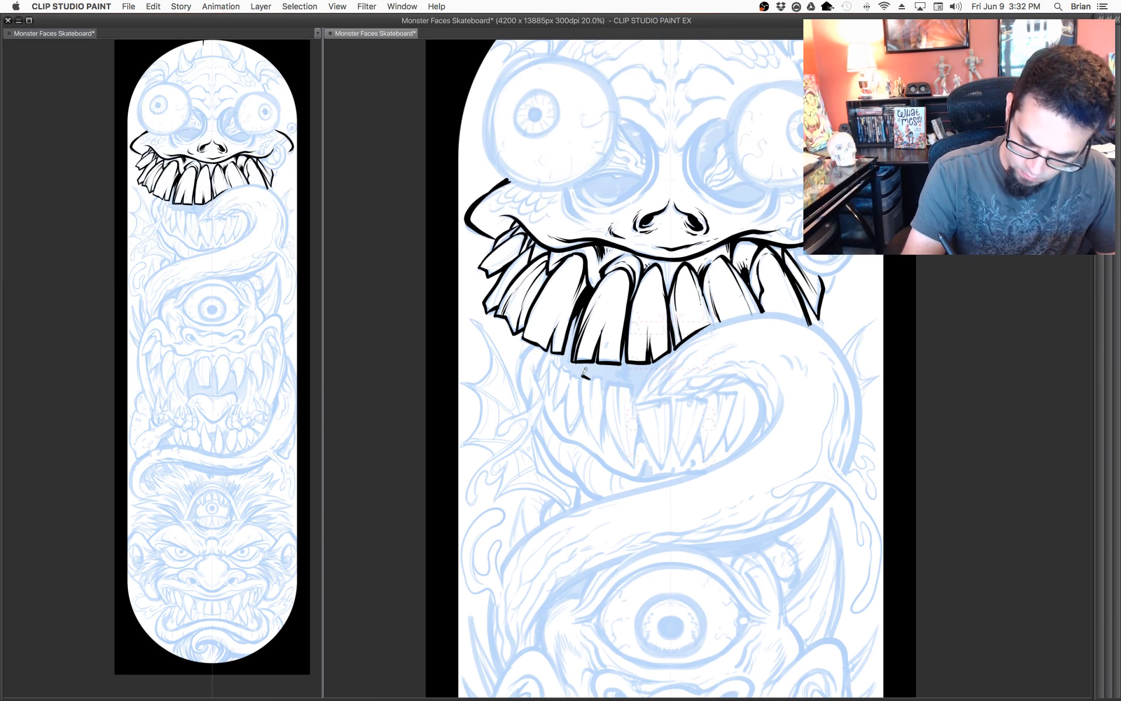
{"action": "mouse_move", "coordinate": [587, 373]}
{"action": "left_mouse_down"}
{"action": "mouse_move", "coordinate": [578, 400]}
{"action": "mouse_move", "coordinate": [603, 447]}
{"action": "left_mouse_up"}
{"action": "mouse_move", "coordinate": [587, 408]}
{"action": "left_mouse_down"}
{"action": "mouse_move", "coordinate": [605, 443]}
{"action": "mouse_move", "coordinate": [609, 393]}
{"action": "mouse_move", "coordinate": [604, 368]}
{"action": "mouse_move", "coordinate": [596, 394]}
{"action": "mouse_move", "coordinate": [594, 373]}
{"action": "left_mouse_up"}
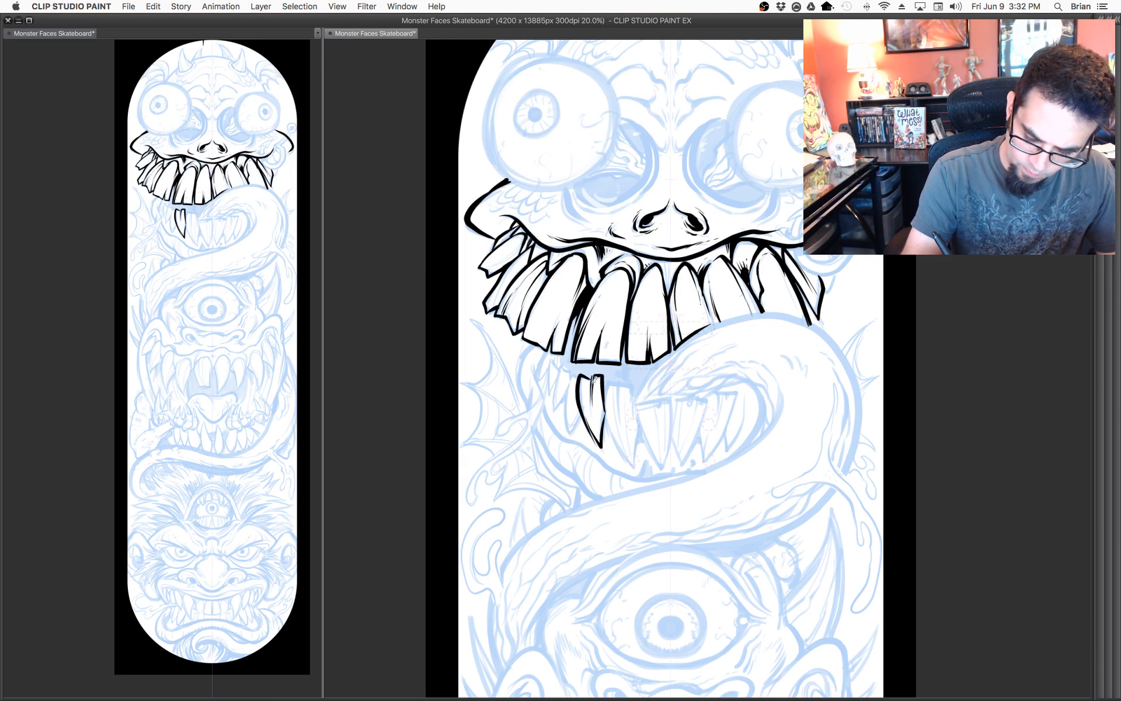
{"action": "left_click_drag", "start_coordinate": [695, 426], "coordinate": [690, 425]}
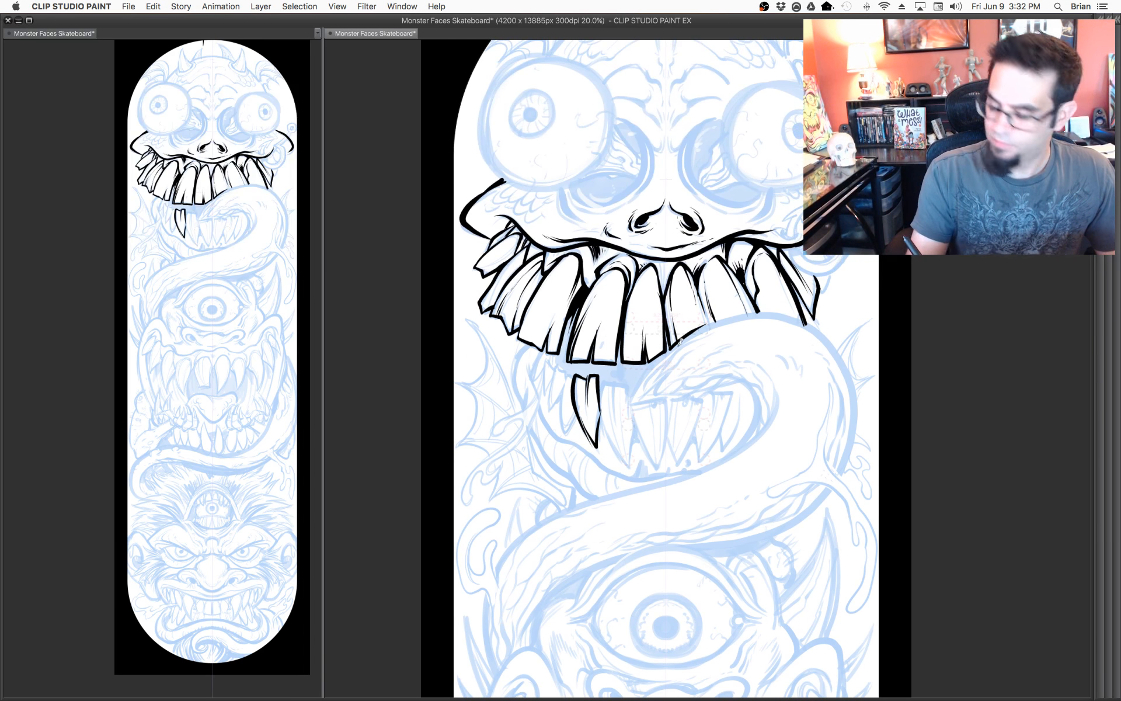
{"action": "mouse_move", "coordinate": [604, 403]}
{"action": "left_mouse_down"}
{"action": "mouse_move", "coordinate": [618, 378]}
{"action": "mouse_move", "coordinate": [617, 403]}
{"action": "mouse_move", "coordinate": [625, 375]}
{"action": "mouse_move", "coordinate": [632, 407]}
{"action": "mouse_move", "coordinate": [635, 379]}
{"action": "mouse_move", "coordinate": [631, 448]}
{"action": "left_mouse_up"}
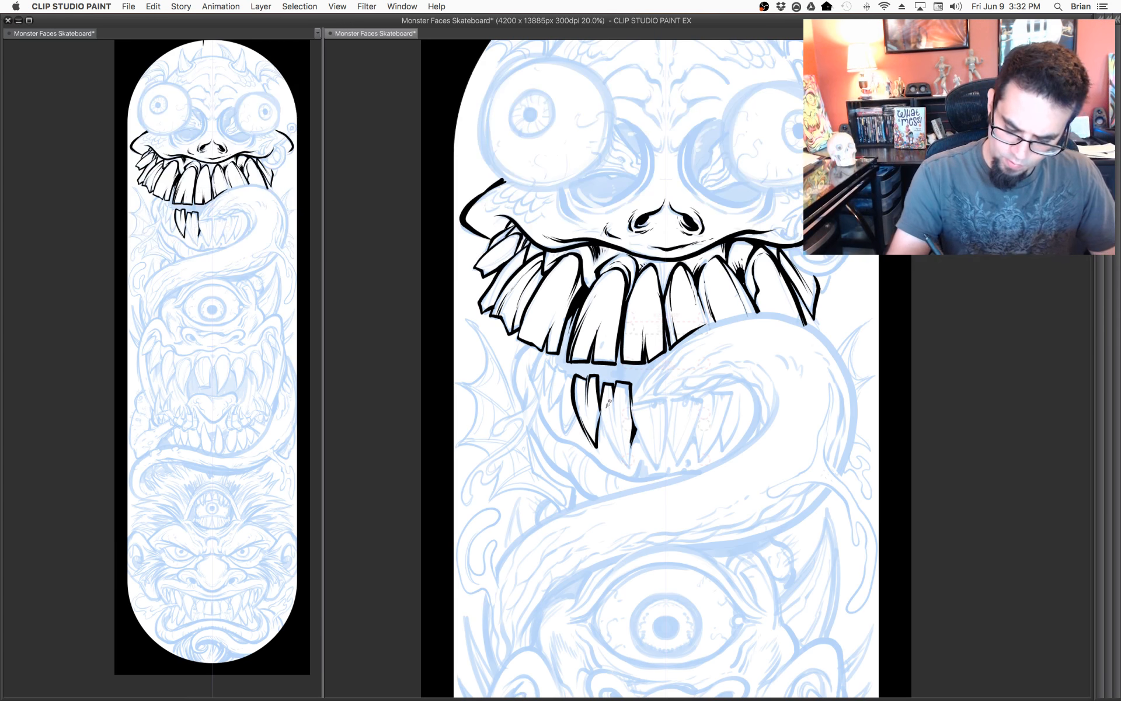
{"action": "mouse_move", "coordinate": [605, 402]}
{"action": "left_mouse_down"}
{"action": "mouse_move", "coordinate": [630, 467]}
{"action": "mouse_move", "coordinate": [639, 413]}
{"action": "left_mouse_up"}
{"action": "scroll", "coordinate": [641, 416], "scroll_direction": "right", "scroll_amount": 2}
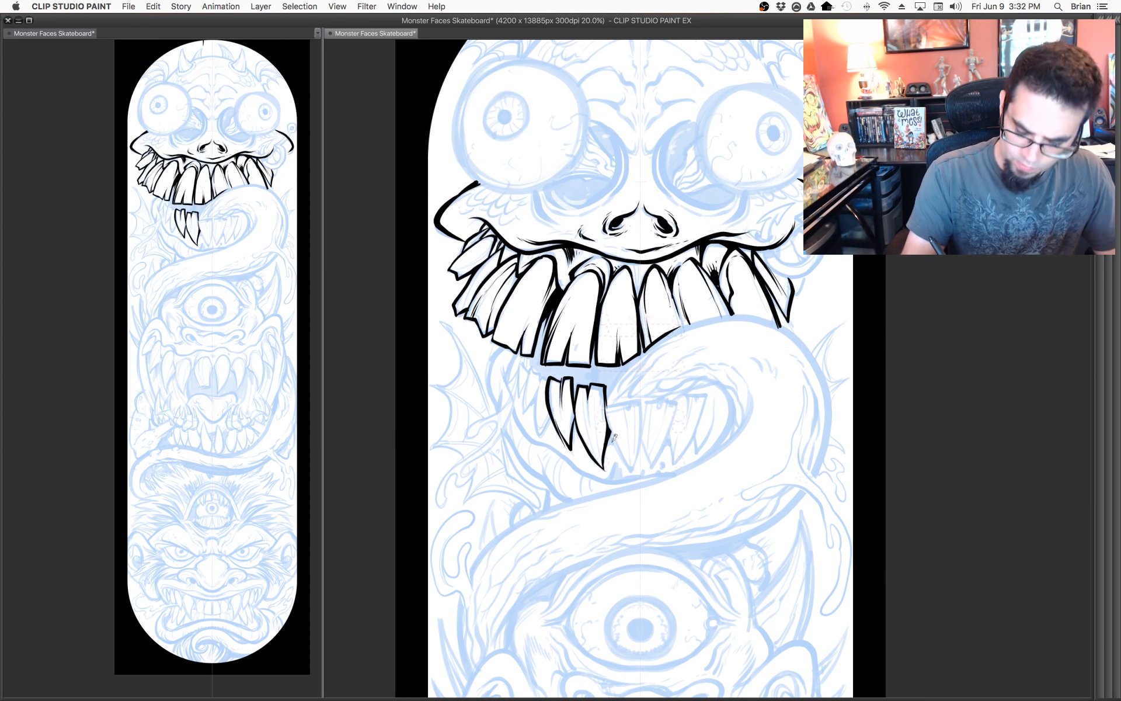
{"action": "mouse_move", "coordinate": [607, 413]}
{"action": "left_mouse_down"}
{"action": "mouse_move", "coordinate": [628, 469]}
{"action": "mouse_move", "coordinate": [640, 423]}
{"action": "mouse_move", "coordinate": [626, 402]}
{"action": "mouse_move", "coordinate": [642, 396]}
{"action": "mouse_move", "coordinate": [639, 460]}
{"action": "mouse_move", "coordinate": [611, 456]}
{"action": "left_mouse_up"}
{"action": "left_click_drag", "start_coordinate": [671, 412], "coordinate": [661, 403]}
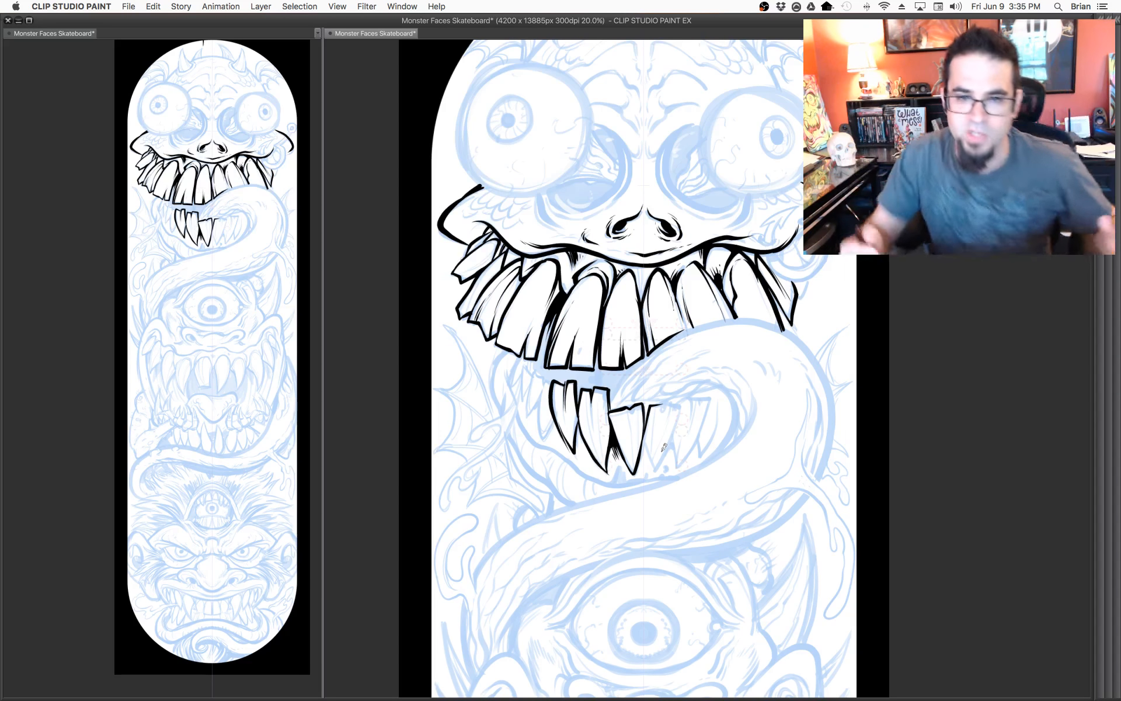
Ink the thick rim of the left eye socket and the angry brow folds above the nose bridge.
{"action": "left_click_drag", "start_coordinate": [868, 207], "coordinate": [892, 304]}
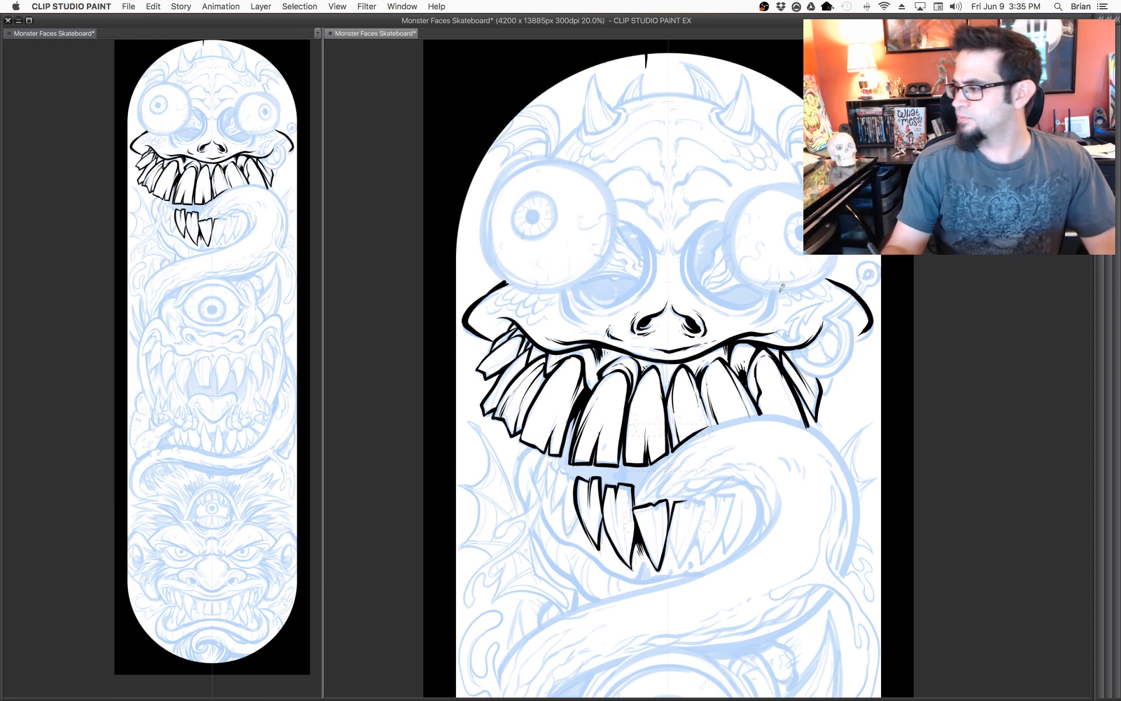
{"action": "left_click_drag", "start_coordinate": [783, 328], "coordinate": [789, 359]}
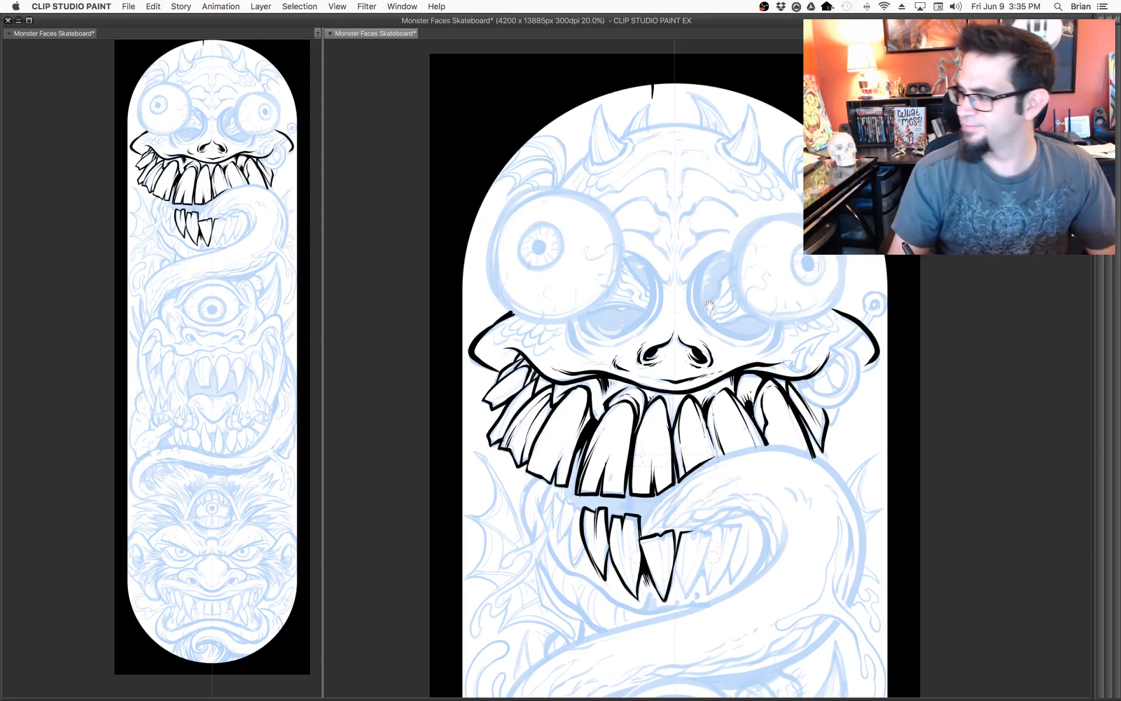
{"action": "left_click_drag", "start_coordinate": [721, 321], "coordinate": [724, 342]}
{"action": "mouse_move", "coordinate": [584, 341]}
{"action": "left_mouse_down"}
{"action": "mouse_move", "coordinate": [607, 360]}
{"action": "mouse_move", "coordinate": [576, 354]}
{"action": "mouse_move", "coordinate": [599, 375]}
{"action": "mouse_move", "coordinate": [577, 362]}
{"action": "mouse_move", "coordinate": [584, 376]}
{"action": "mouse_move", "coordinate": [641, 347]}
{"action": "mouse_move", "coordinate": [663, 315]}
{"action": "mouse_move", "coordinate": [659, 287]}
{"action": "mouse_move", "coordinate": [630, 270]}
{"action": "mouse_move", "coordinate": [644, 268]}
{"action": "mouse_move", "coordinate": [676, 301]}
{"action": "mouse_move", "coordinate": [680, 285]}
{"action": "left_mouse_up"}
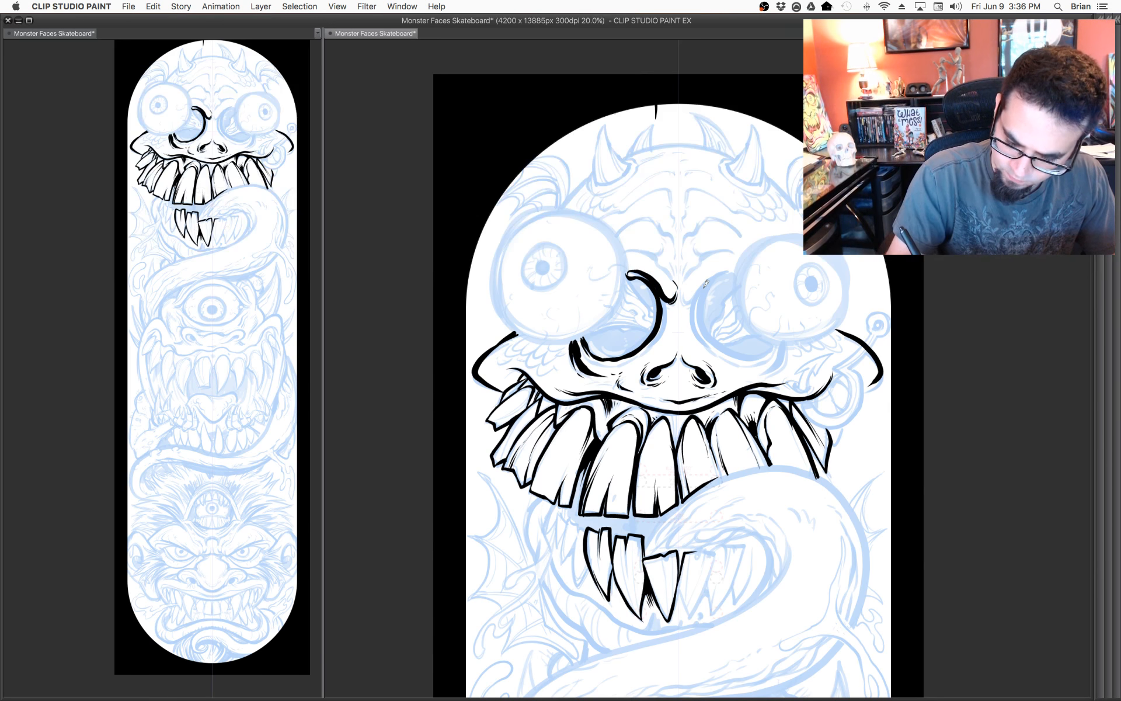
{"action": "mouse_move", "coordinate": [729, 271]}
{"action": "left_mouse_down"}
{"action": "mouse_move", "coordinate": [689, 297]}
{"action": "mouse_move", "coordinate": [698, 262]}
{"action": "mouse_move", "coordinate": [738, 243]}
{"action": "left_mouse_up"}
{"action": "left_click_drag", "start_coordinate": [632, 251], "coordinate": [665, 271]}
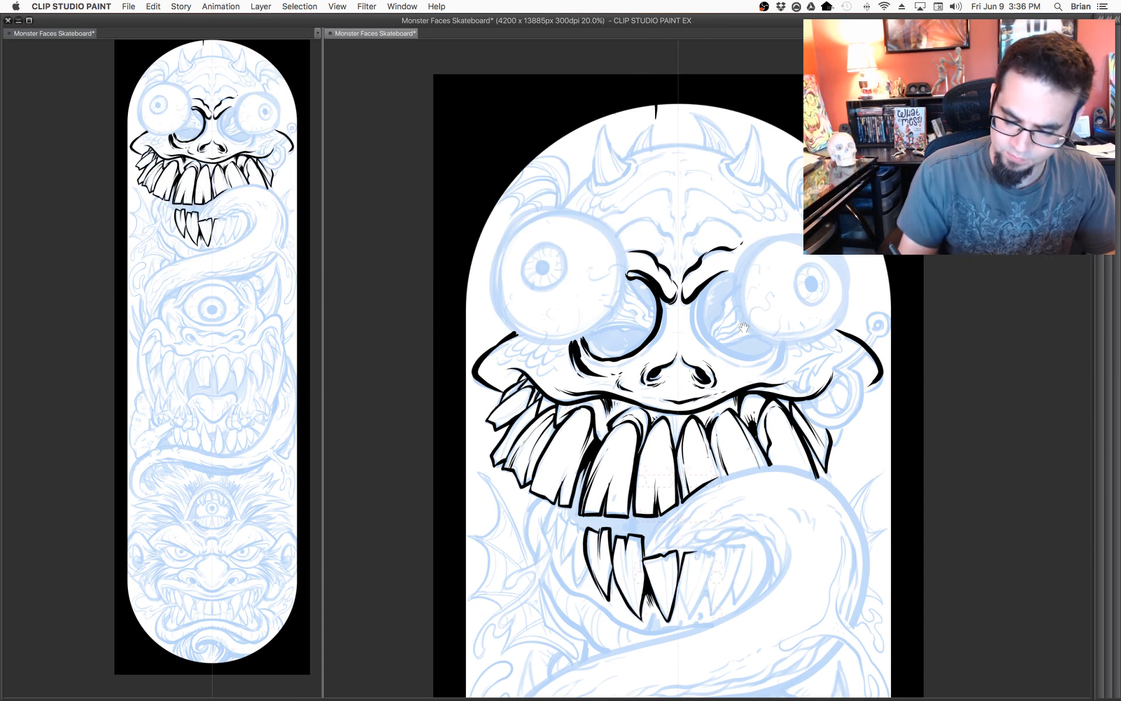
Ink the rounded brow wrinkles above both eyes and the creases running down between them.
{"action": "left_click_drag", "start_coordinate": [745, 328], "coordinate": [719, 350]}
{"action": "mouse_move", "coordinate": [681, 272]}
{"action": "left_mouse_down"}
{"action": "mouse_move", "coordinate": [681, 240]}
{"action": "mouse_move", "coordinate": [718, 247]}
{"action": "mouse_move", "coordinate": [707, 262]}
{"action": "mouse_move", "coordinate": [725, 301]}
{"action": "mouse_move", "coordinate": [719, 253]}
{"action": "mouse_move", "coordinate": [670, 245]}
{"action": "mouse_move", "coordinate": [661, 262]}
{"action": "mouse_move", "coordinate": [733, 304]}
{"action": "left_mouse_up"}
{"action": "mouse_move", "coordinate": [614, 265]}
{"action": "left_mouse_down"}
{"action": "mouse_move", "coordinate": [645, 244]}
{"action": "mouse_move", "coordinate": [712, 311]}
{"action": "left_mouse_up"}
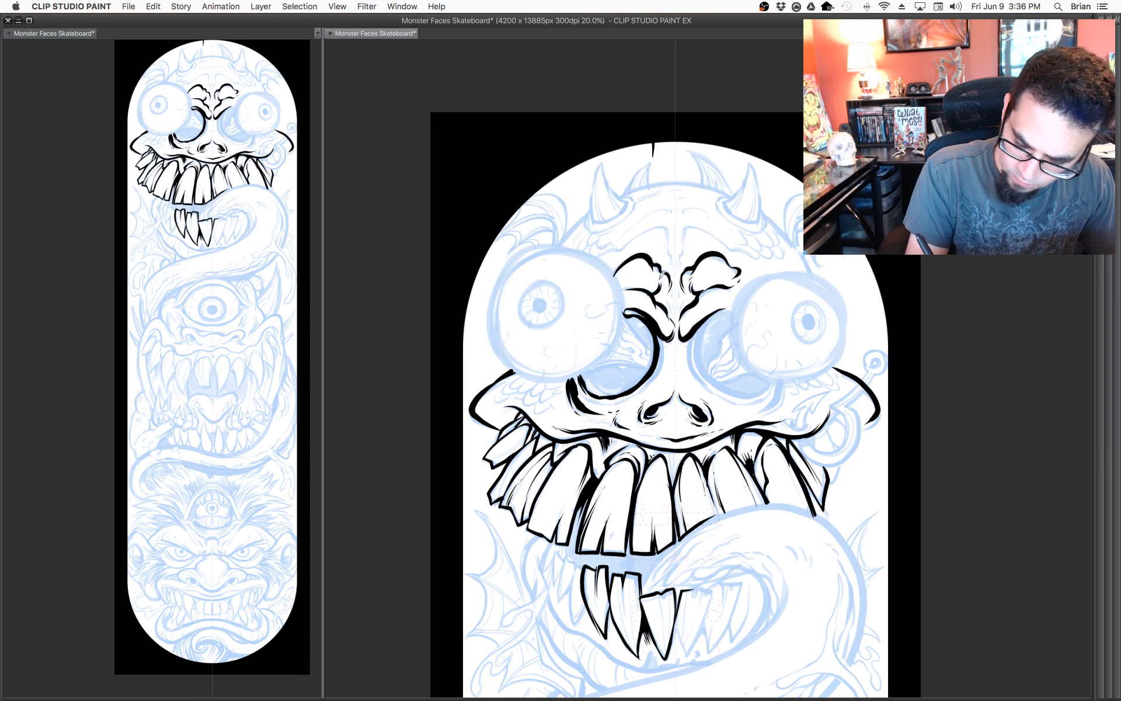
Ink the upper arched forehead wrinkles on both sides of the center line and the short strokes above them.
{"action": "left_click_drag", "start_coordinate": [713, 290], "coordinate": [693, 272]}
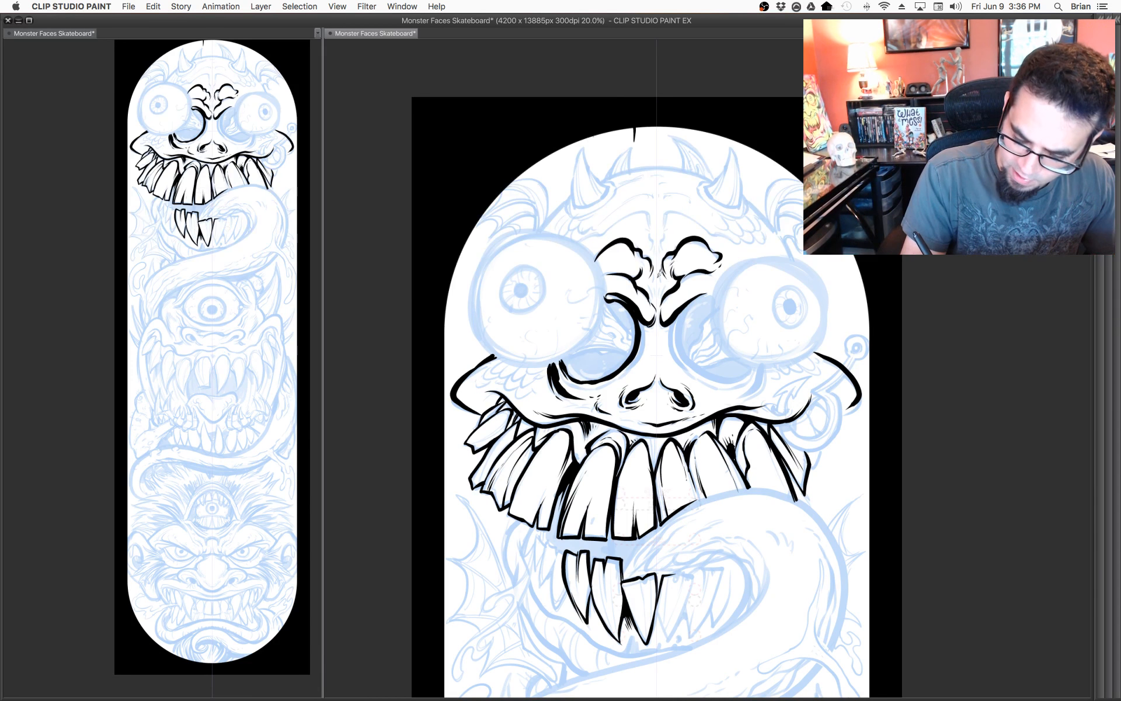
{"action": "scroll", "coordinate": [680, 264], "scroll_direction": "up", "scroll_amount": 2}
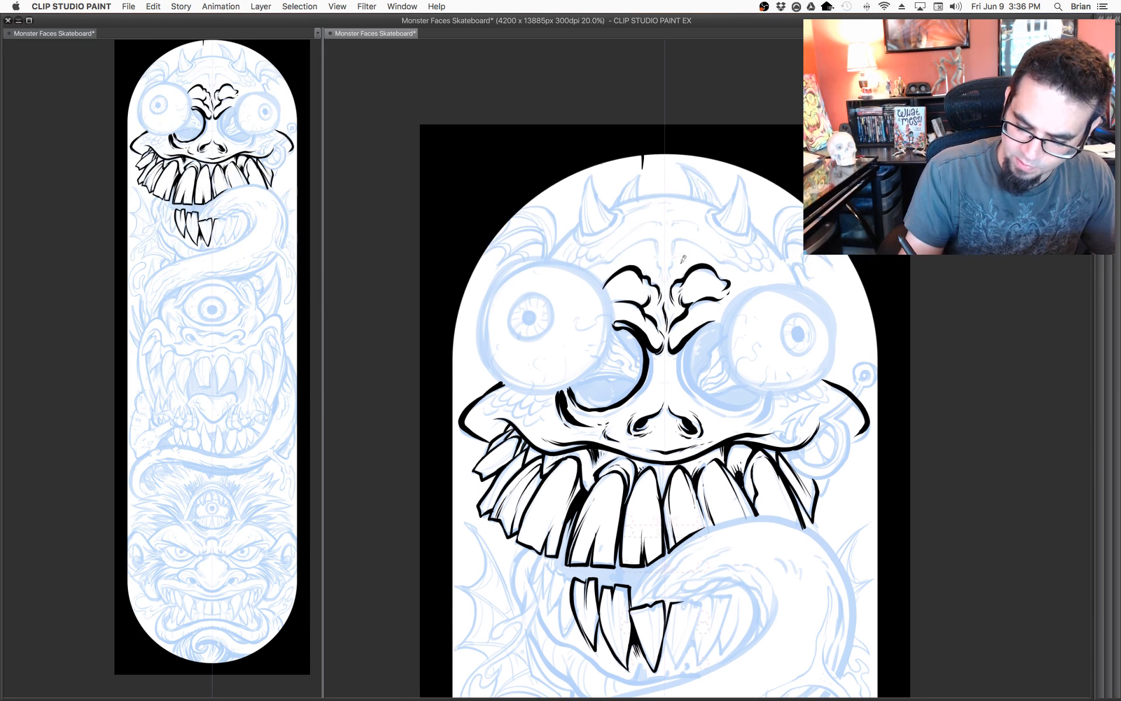
{"action": "mouse_move", "coordinate": [661, 274]}
{"action": "left_mouse_down"}
{"action": "mouse_move", "coordinate": [664, 249]}
{"action": "mouse_move", "coordinate": [649, 234]}
{"action": "mouse_move", "coordinate": [596, 264]}
{"action": "mouse_move", "coordinate": [614, 260]}
{"action": "left_mouse_up"}
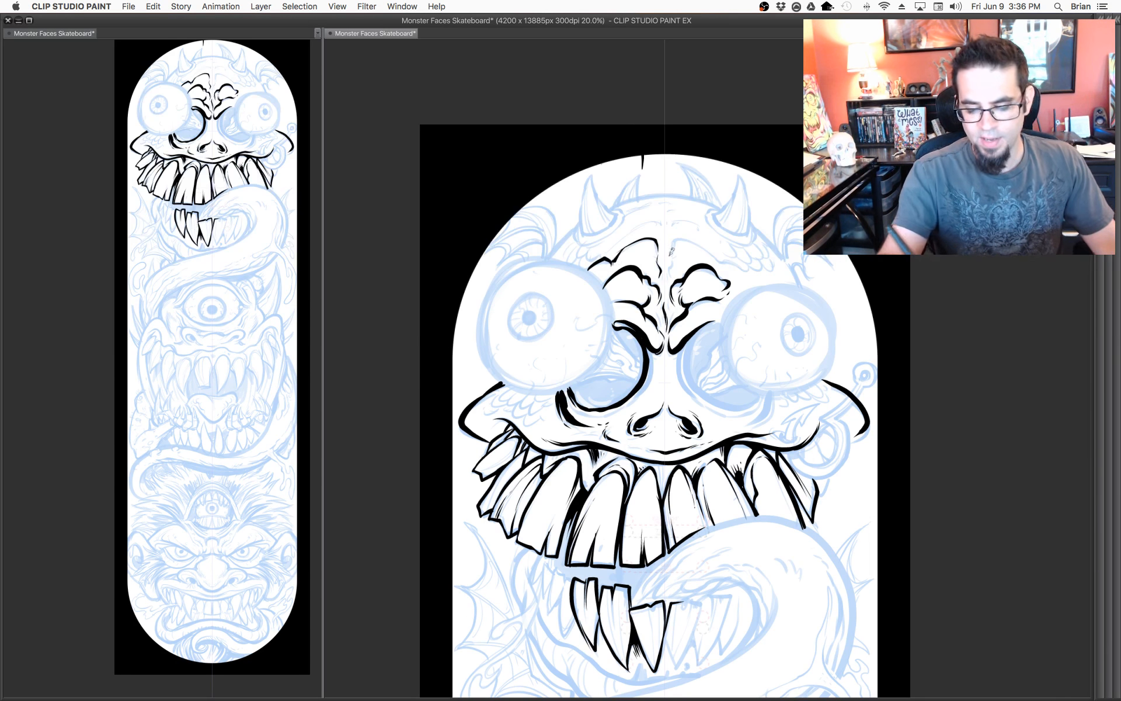
{"action": "mouse_move", "coordinate": [673, 256]}
{"action": "left_mouse_down"}
{"action": "mouse_move", "coordinate": [674, 240]}
{"action": "mouse_move", "coordinate": [731, 257]}
{"action": "left_mouse_up"}
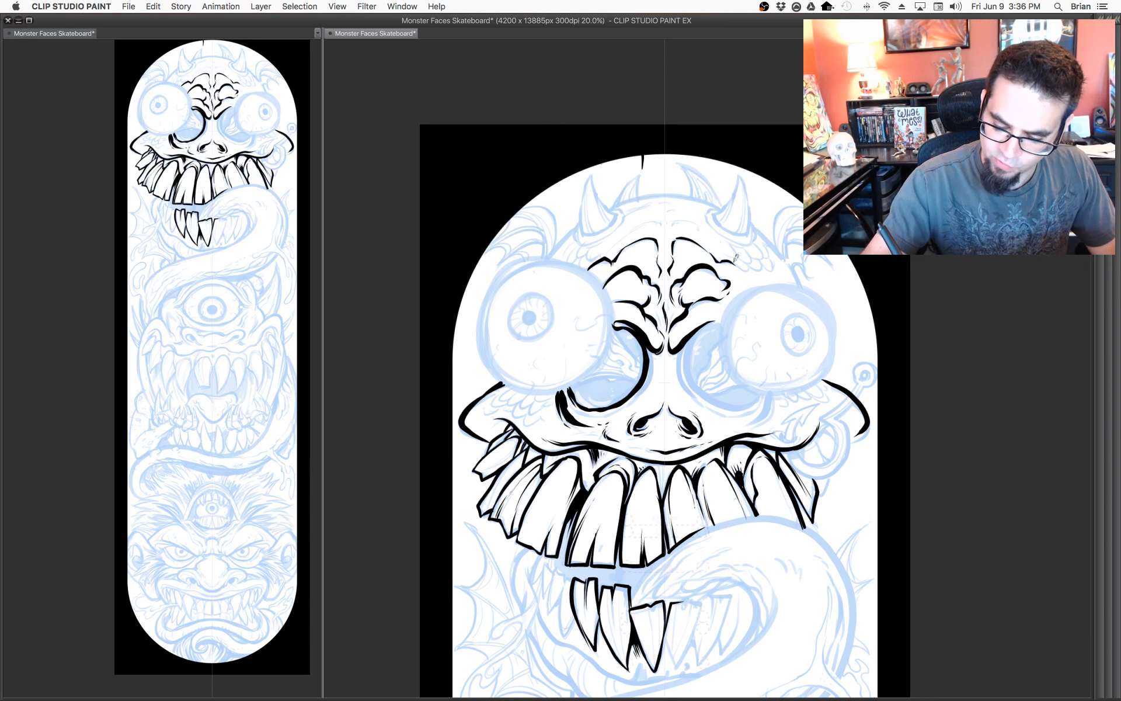
{"action": "mouse_move", "coordinate": [746, 374]}
{"action": "left_mouse_down"}
{"action": "mouse_move", "coordinate": [744, 344]}
{"action": "mouse_move", "coordinate": [752, 388]}
{"action": "left_mouse_up"}
{"action": "mouse_move", "coordinate": [620, 257]}
{"action": "left_mouse_down"}
{"action": "mouse_move", "coordinate": [655, 235]}
{"action": "mouse_move", "coordinate": [694, 238]}
{"action": "left_mouse_up"}
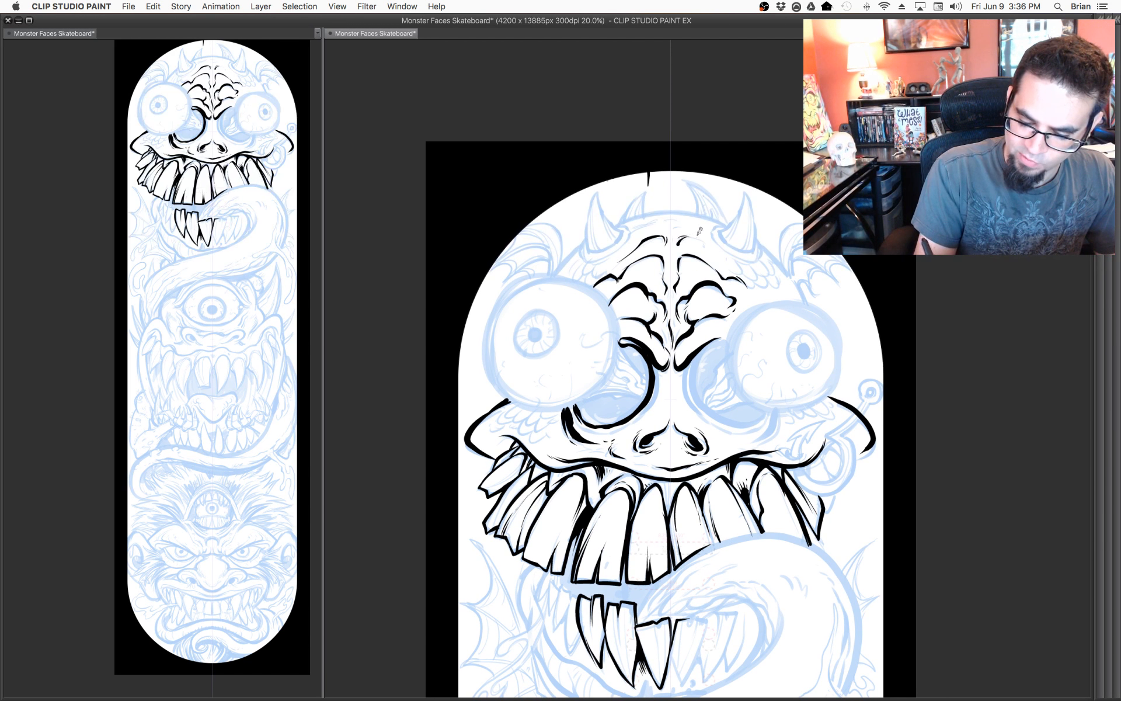
Add the left eye socket's inner contour and ink the right eye socket's matching double rim.
{"action": "left_click_drag", "start_coordinate": [752, 411], "coordinate": [751, 309]}
{"action": "mouse_move", "coordinate": [660, 270]}
{"action": "left_mouse_down"}
{"action": "mouse_move", "coordinate": [660, 295]}
{"action": "mouse_move", "coordinate": [632, 327]}
{"action": "left_mouse_up"}
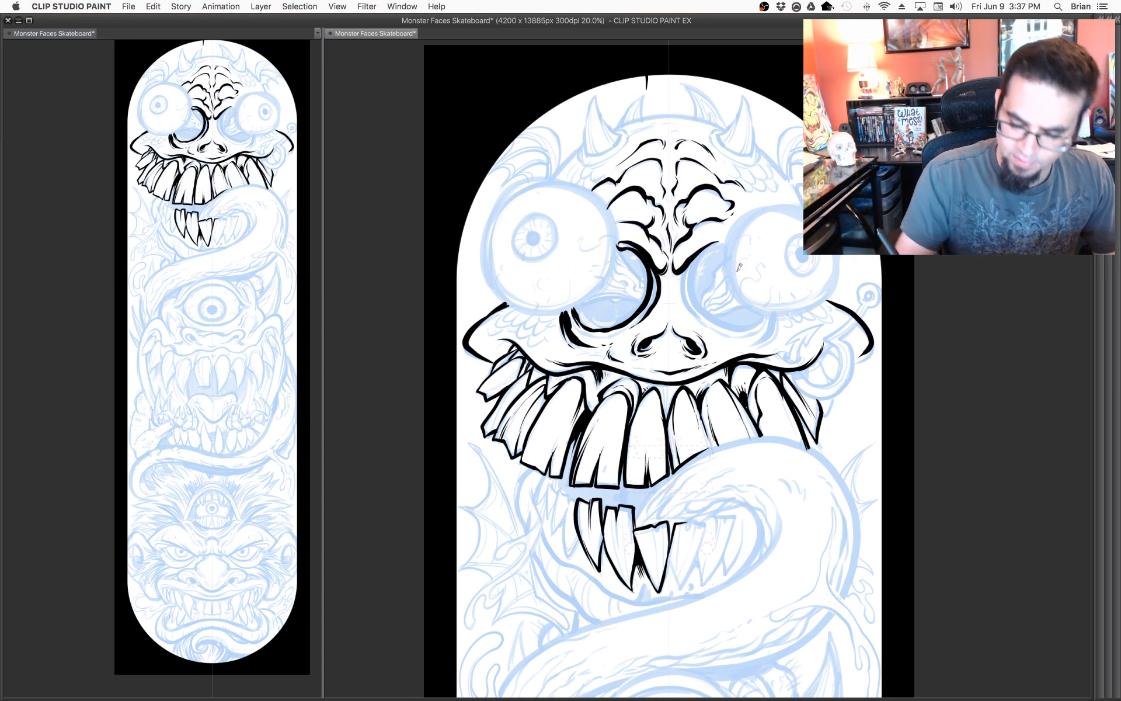
{"action": "left_click_drag", "start_coordinate": [687, 266], "coordinate": [696, 319]}
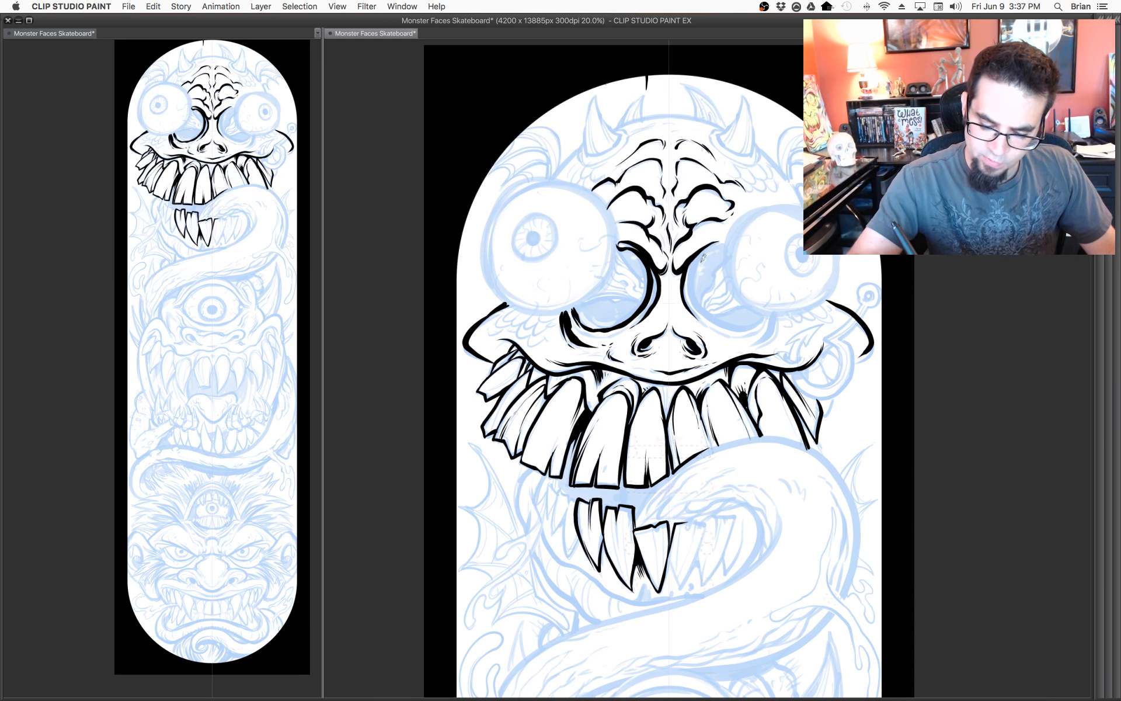
{"action": "mouse_move", "coordinate": [703, 246]}
{"action": "left_mouse_down"}
{"action": "mouse_move", "coordinate": [696, 300]}
{"action": "mouse_move", "coordinate": [737, 332]}
{"action": "mouse_move", "coordinate": [765, 302]}
{"action": "mouse_move", "coordinate": [752, 325]}
{"action": "left_mouse_up"}
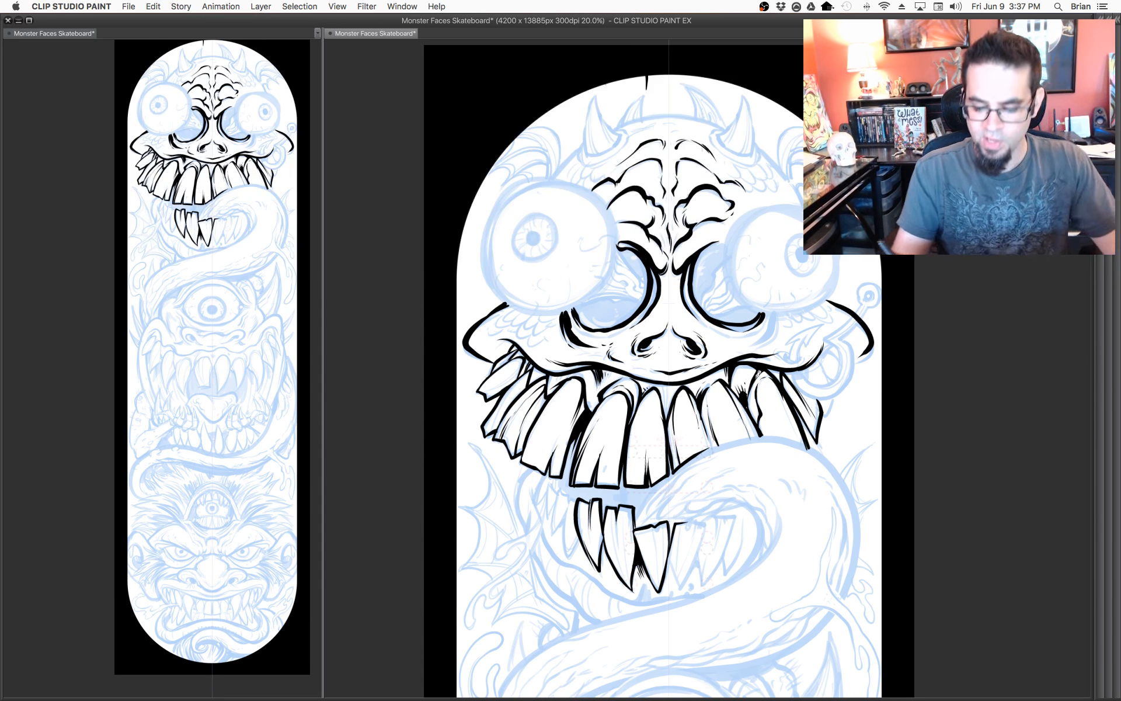
Add shading strokes and fold lines beneath both eye sockets and small texture marks above the right lip.
{"action": "mouse_move", "coordinate": [572, 312]}
{"action": "left_mouse_down"}
{"action": "mouse_move", "coordinate": [586, 331]}
{"action": "mouse_move", "coordinate": [636, 323]}
{"action": "mouse_move", "coordinate": [597, 330]}
{"action": "mouse_move", "coordinate": [625, 329]}
{"action": "left_mouse_up"}
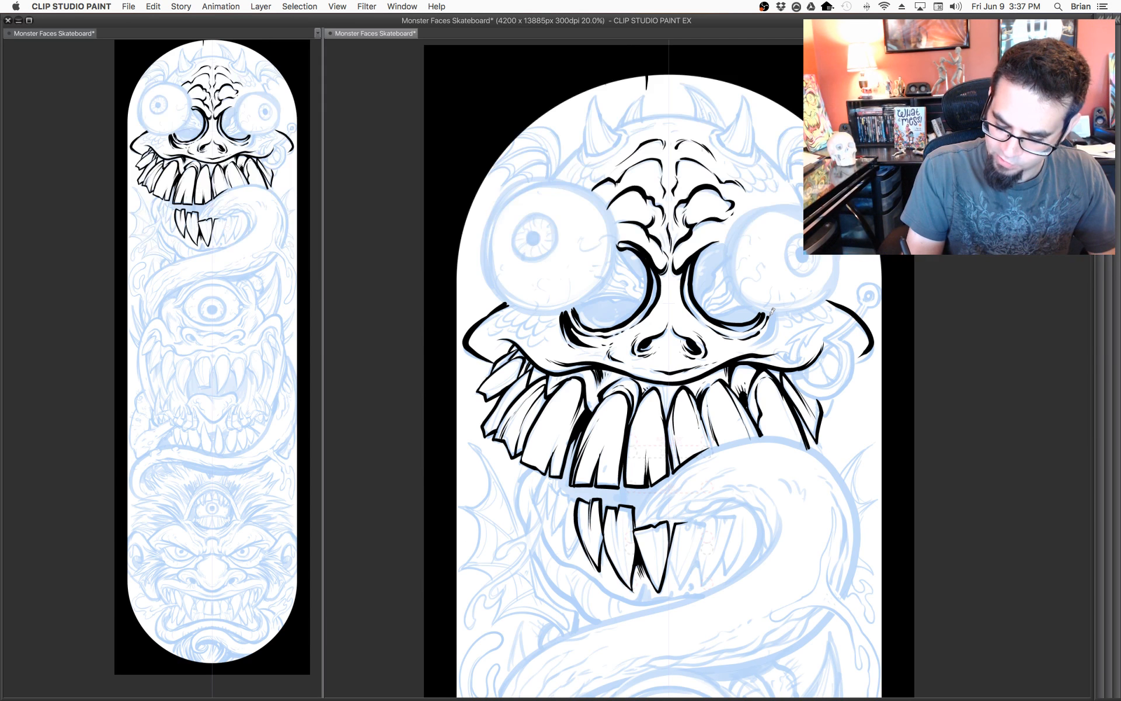
{"action": "left_click_drag", "start_coordinate": [765, 323], "coordinate": [761, 332]}
{"action": "left_click_drag", "start_coordinate": [771, 381], "coordinate": [798, 388]}
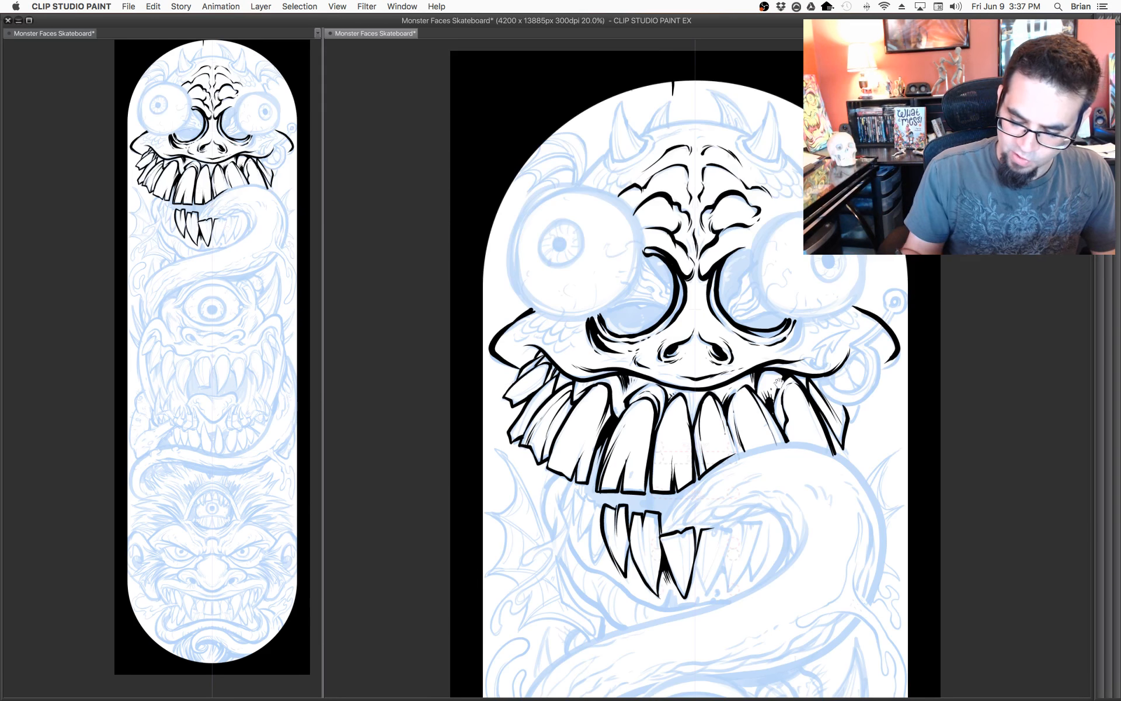
{"action": "left_click_drag", "start_coordinate": [778, 382], "coordinate": [768, 339]}
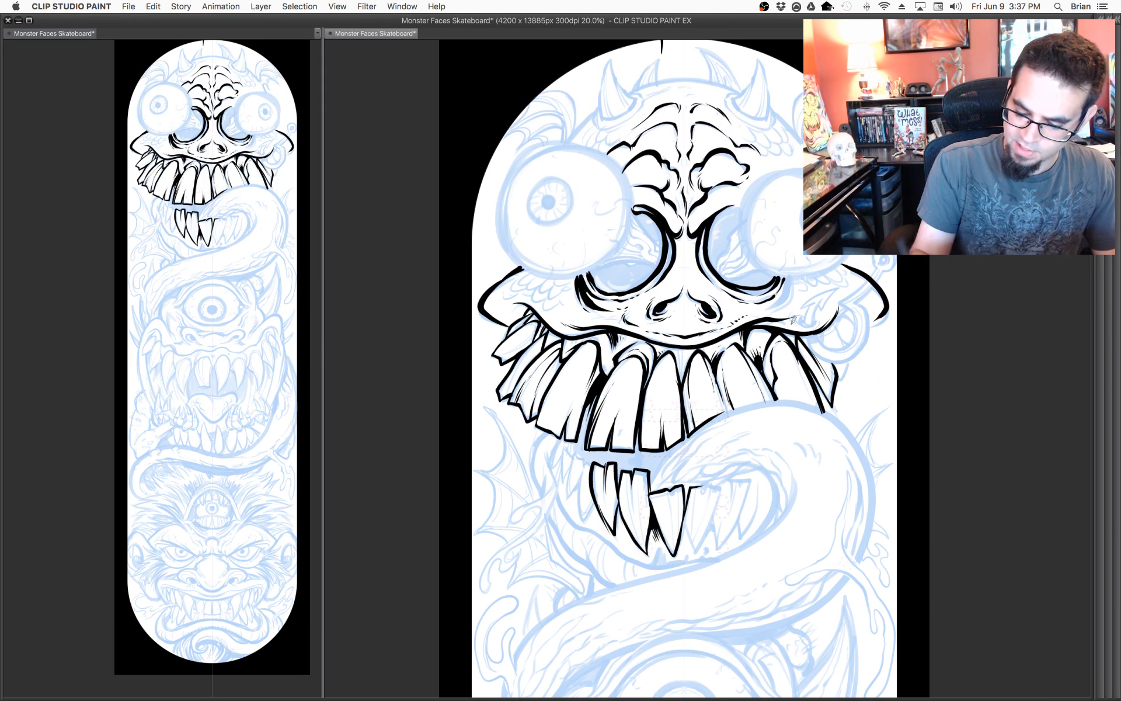
{"action": "left_click_drag", "start_coordinate": [810, 343], "coordinate": [806, 373]}
{"action": "mouse_move", "coordinate": [763, 340]}
{"action": "left_mouse_down"}
{"action": "mouse_move", "coordinate": [789, 307]}
{"action": "mouse_move", "coordinate": [784, 330]}
{"action": "left_mouse_up"}
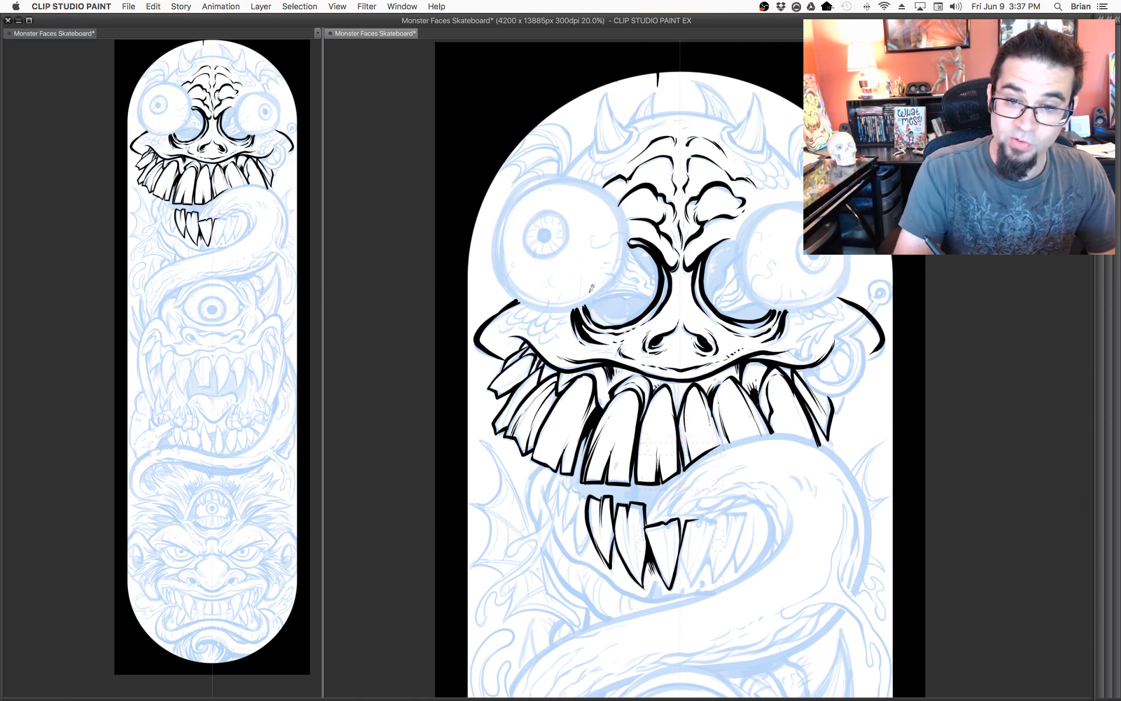
Ink the small pointed lower teeth at the left end of the top monster's lower jaw.
{"action": "left_click_drag", "start_coordinate": [657, 460], "coordinate": [678, 317]}
{"action": "mouse_move", "coordinate": [601, 360]}
{"action": "left_mouse_down"}
{"action": "mouse_move", "coordinate": [605, 403]}
{"action": "mouse_move", "coordinate": [616, 388]}
{"action": "mouse_move", "coordinate": [609, 357]}
{"action": "left_mouse_up"}
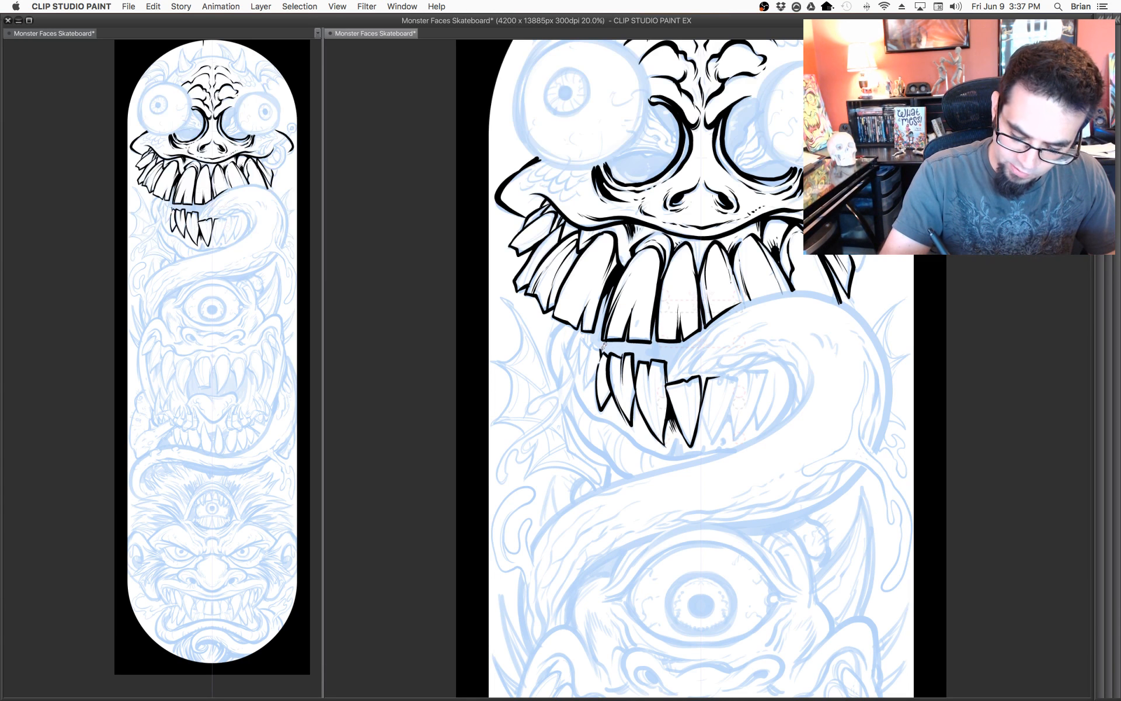
{"action": "mouse_move", "coordinate": [594, 338]}
{"action": "left_mouse_down"}
{"action": "mouse_move", "coordinate": [590, 382]}
{"action": "mouse_move", "coordinate": [614, 348]}
{"action": "mouse_move", "coordinate": [634, 384]}
{"action": "mouse_move", "coordinate": [585, 336]}
{"action": "mouse_move", "coordinate": [587, 363]}
{"action": "left_mouse_up"}
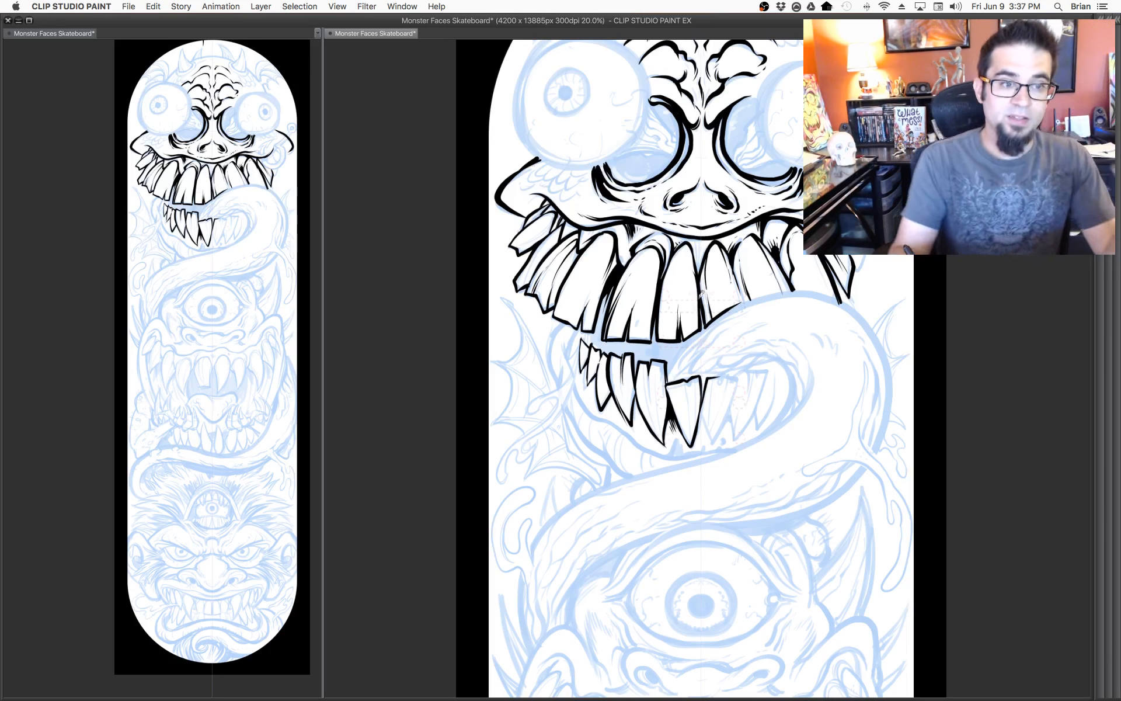
Ink the remaining pointed lower teeth on the right side of the jaw and add interior detail strokes to the lower teeth.
{"action": "scroll", "coordinate": [734, 327], "scroll_direction": "down", "scroll_amount": 2}
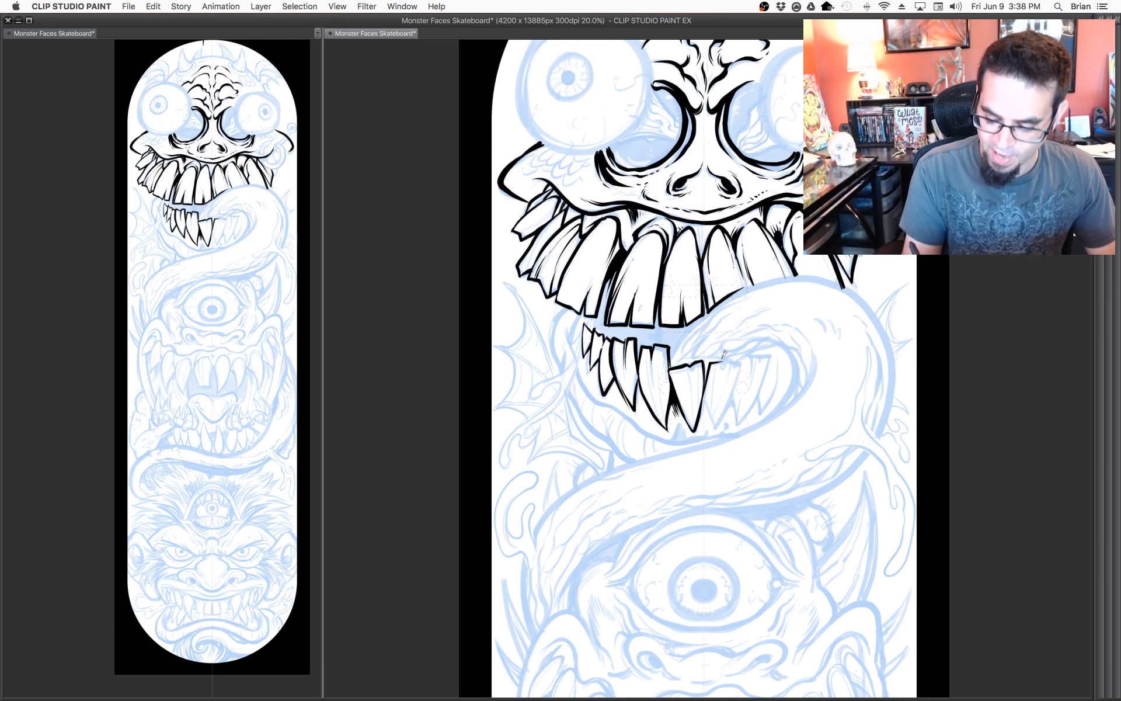
{"action": "mouse_move", "coordinate": [723, 358]}
{"action": "left_mouse_down"}
{"action": "mouse_move", "coordinate": [746, 362]}
{"action": "mouse_move", "coordinate": [716, 423]}
{"action": "mouse_move", "coordinate": [737, 425]}
{"action": "left_mouse_up"}
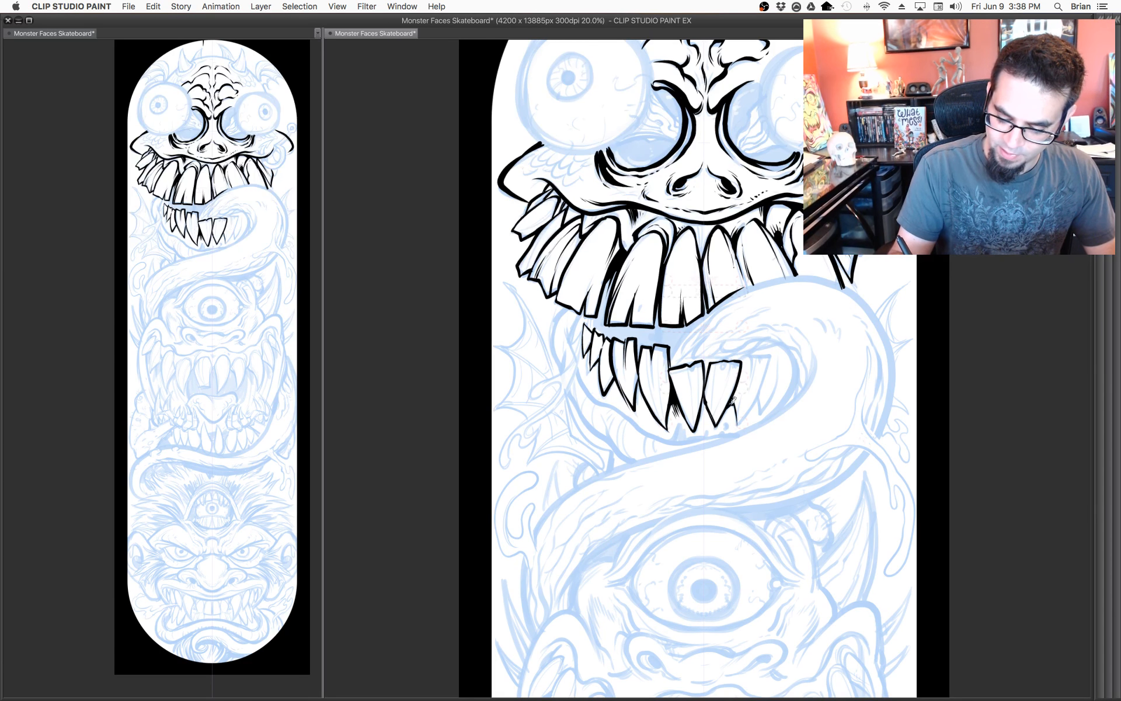
{"action": "mouse_move", "coordinate": [739, 425]}
{"action": "left_mouse_down"}
{"action": "mouse_move", "coordinate": [766, 372]}
{"action": "mouse_move", "coordinate": [755, 353]}
{"action": "mouse_move", "coordinate": [741, 357]}
{"action": "mouse_move", "coordinate": [772, 355]}
{"action": "left_mouse_up"}
{"action": "mouse_move", "coordinate": [772, 355]}
{"action": "left_mouse_down"}
{"action": "mouse_move", "coordinate": [765, 375]}
{"action": "mouse_move", "coordinate": [781, 344]}
{"action": "left_mouse_up"}
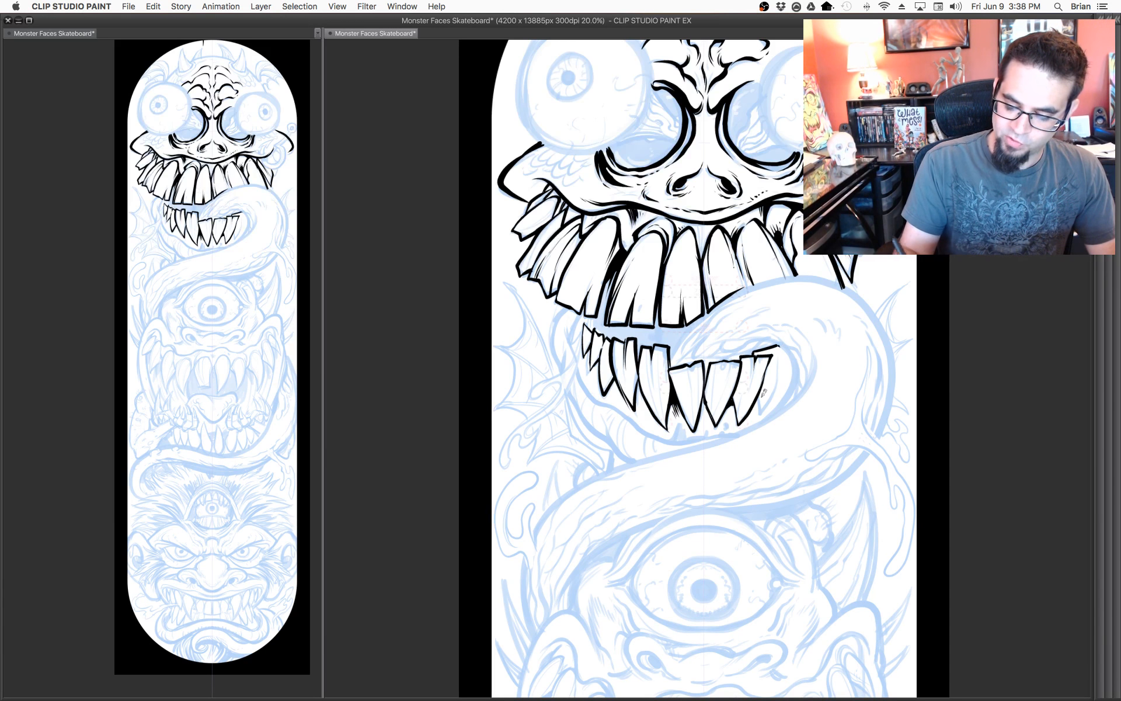
{"action": "mouse_move", "coordinate": [762, 393]}
{"action": "left_mouse_down"}
{"action": "mouse_move", "coordinate": [761, 414]}
{"action": "mouse_move", "coordinate": [780, 355]}
{"action": "mouse_move", "coordinate": [775, 451]}
{"action": "mouse_move", "coordinate": [776, 428]}
{"action": "left_mouse_up"}
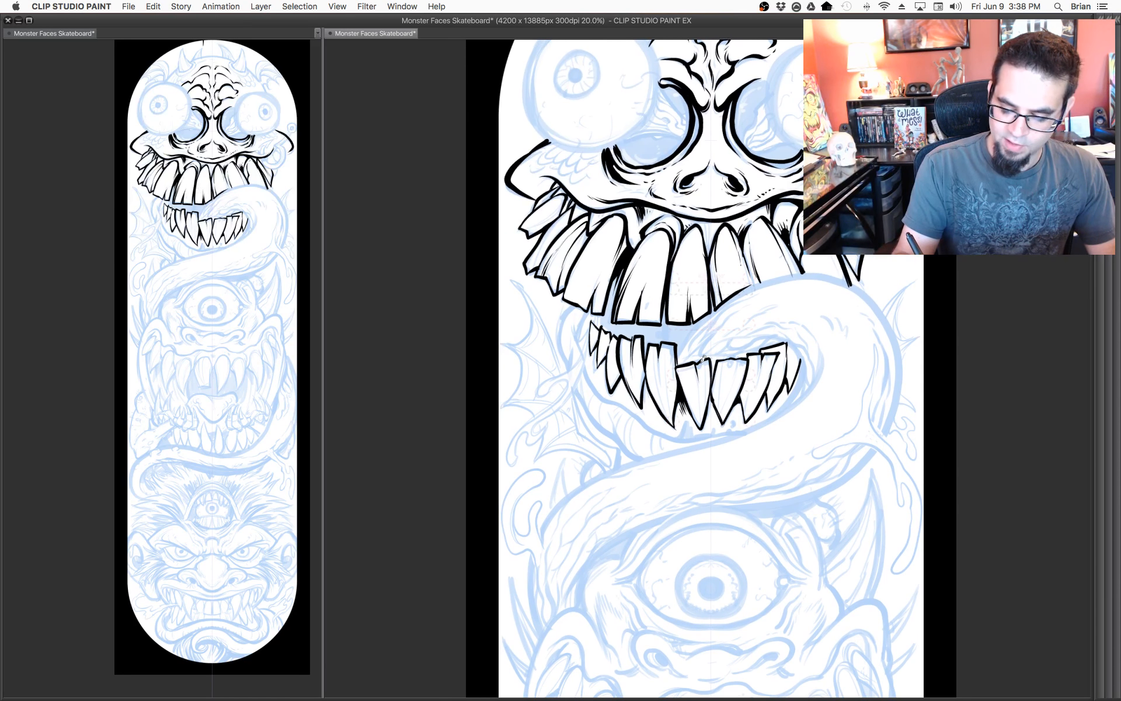
{"action": "mouse_move", "coordinate": [658, 364]}
{"action": "left_mouse_down"}
{"action": "mouse_move", "coordinate": [663, 398]}
{"action": "mouse_move", "coordinate": [653, 378]}
{"action": "mouse_move", "coordinate": [670, 344]}
{"action": "left_mouse_up"}
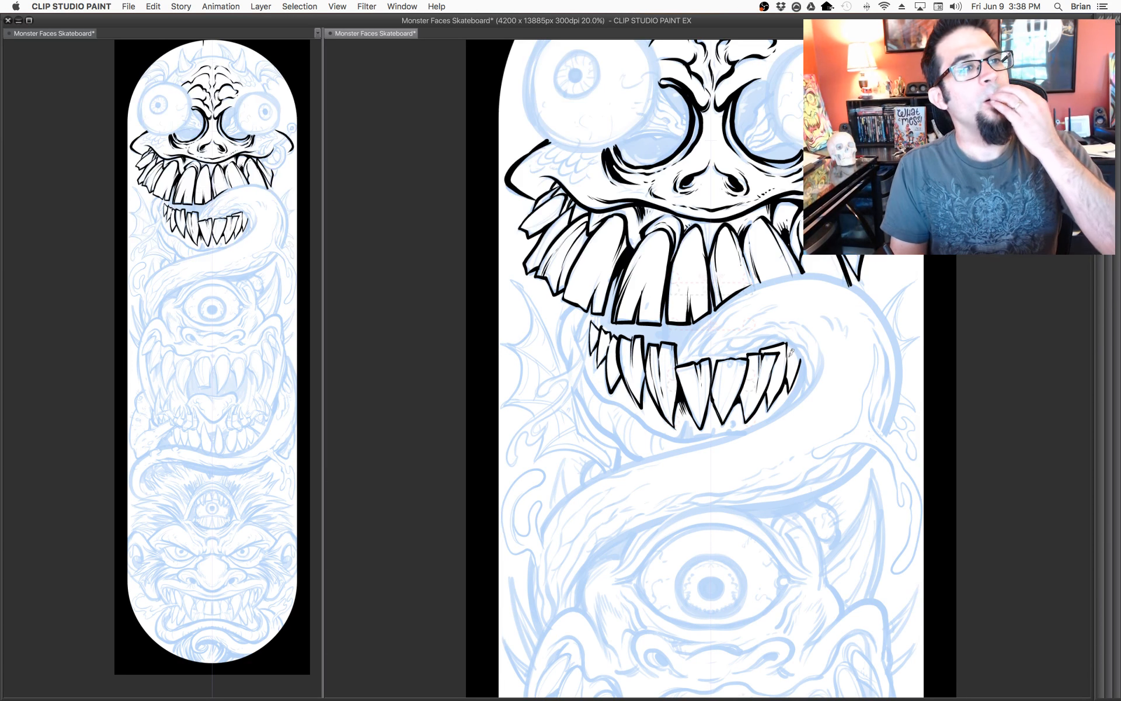
{"action": "mouse_move", "coordinate": [799, 335]}
{"action": "left_mouse_down"}
{"action": "mouse_move", "coordinate": [777, 307]}
{"action": "mouse_move", "coordinate": [779, 351]}
{"action": "left_mouse_up"}
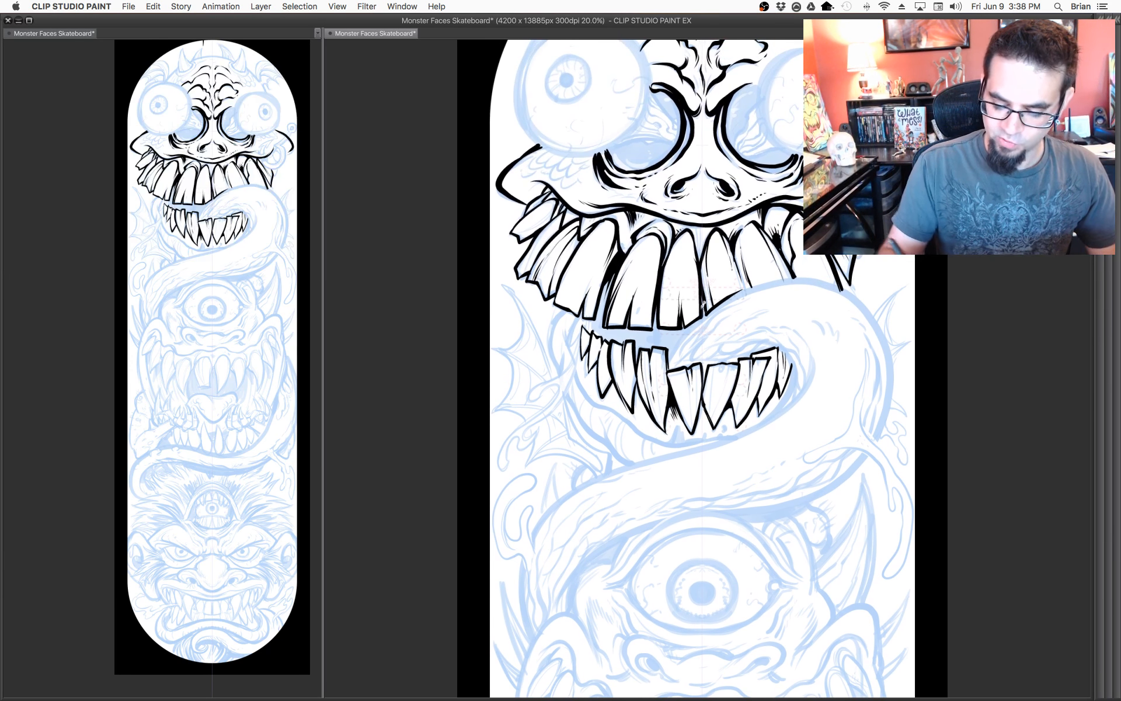
Ink the tongue's upper edge where it leaves the mouth and the curling fold lines above the right lower teeth.
{"action": "mouse_move", "coordinate": [672, 357]}
{"action": "left_mouse_down"}
{"action": "mouse_move", "coordinate": [727, 295]}
{"action": "mouse_move", "coordinate": [809, 279]}
{"action": "left_mouse_up"}
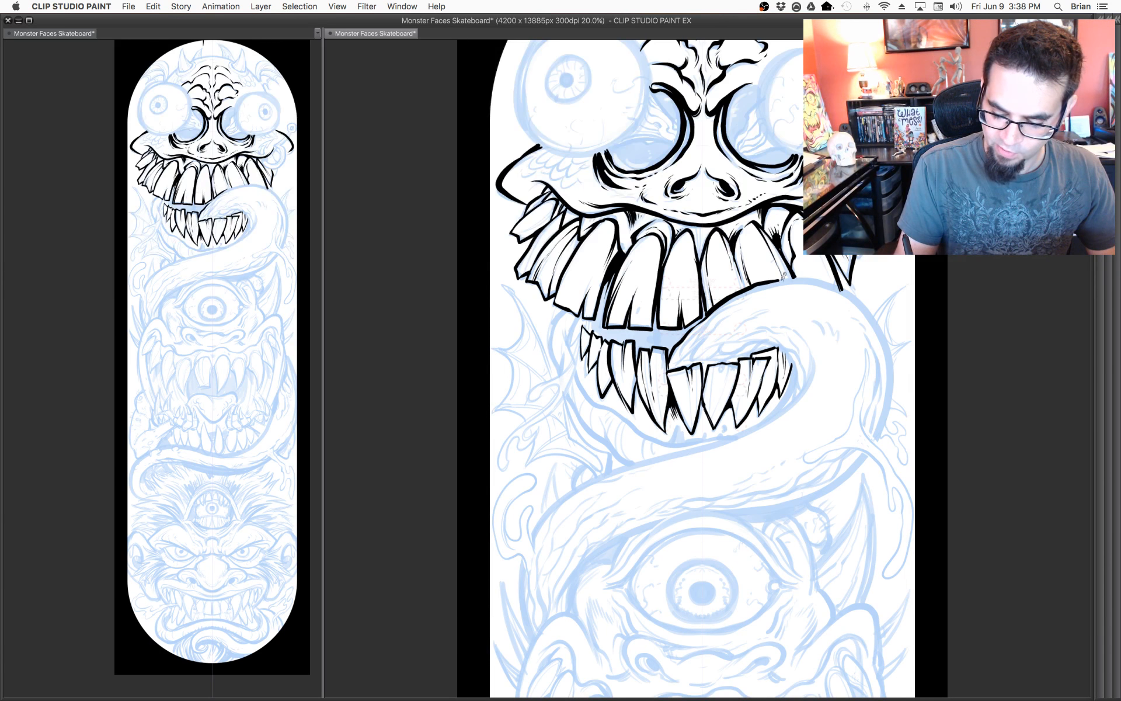
{"action": "left_click_drag", "start_coordinate": [850, 329], "coordinate": [820, 297]}
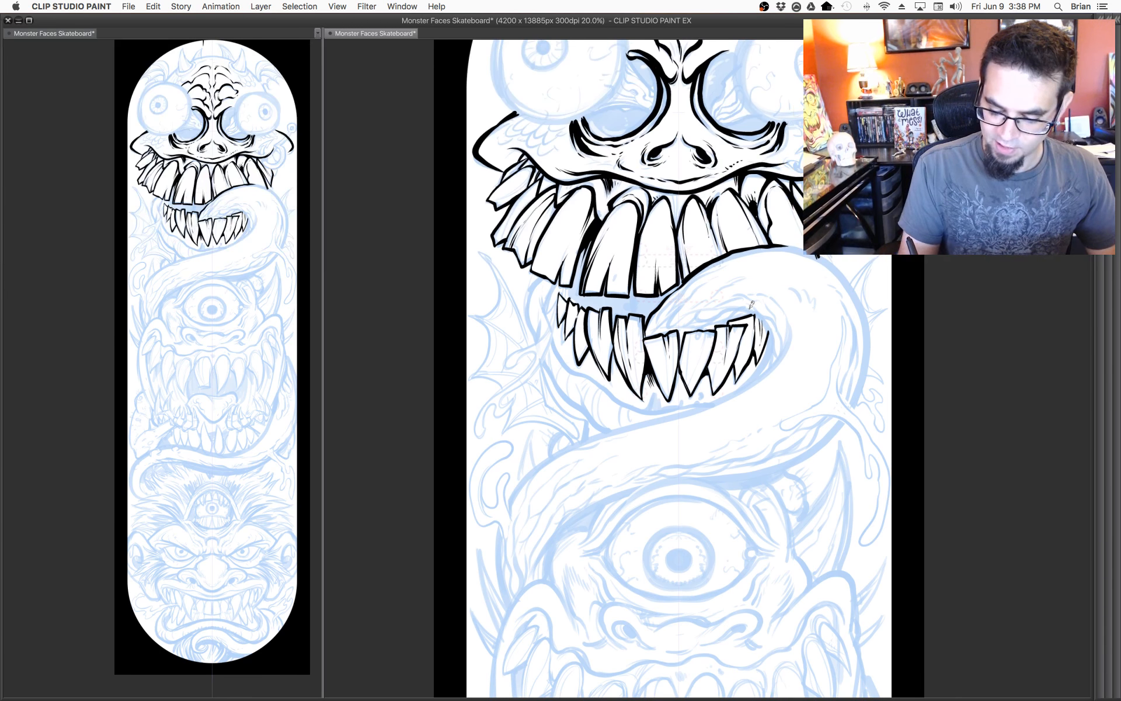
{"action": "mouse_move", "coordinate": [751, 309]}
{"action": "left_mouse_down"}
{"action": "mouse_move", "coordinate": [708, 319]}
{"action": "mouse_move", "coordinate": [713, 296]}
{"action": "left_mouse_up"}
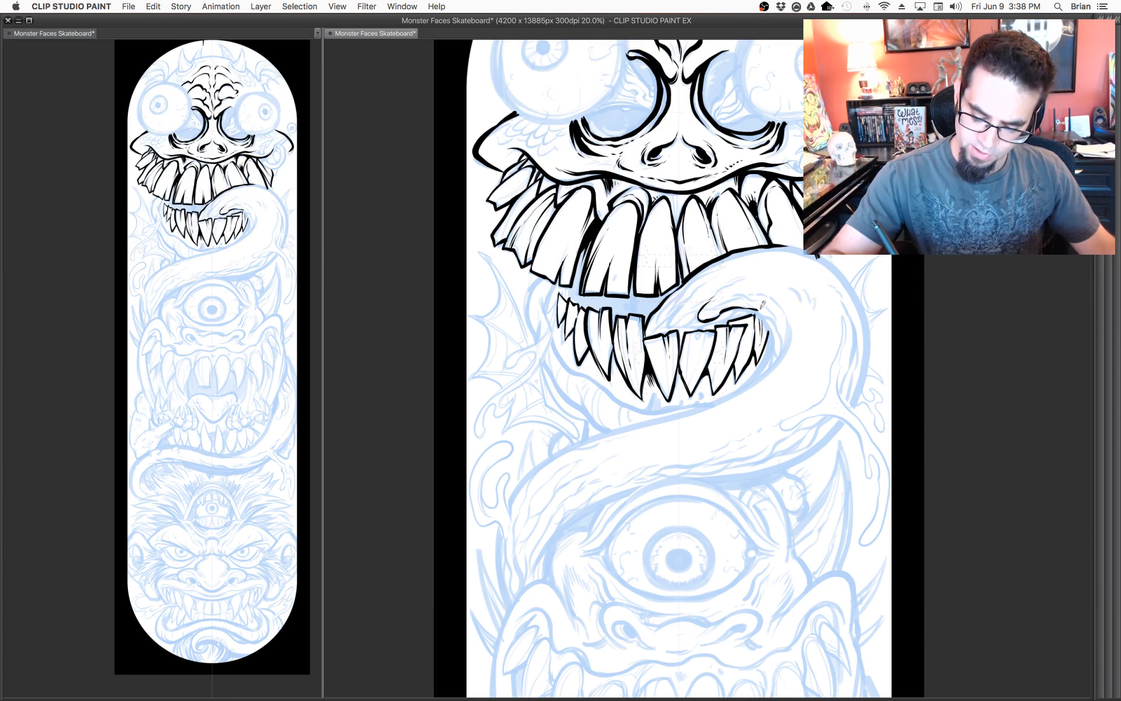
{"action": "mouse_move", "coordinate": [777, 316]}
{"action": "left_mouse_down"}
{"action": "mouse_move", "coordinate": [747, 298]}
{"action": "mouse_move", "coordinate": [779, 330]}
{"action": "mouse_move", "coordinate": [781, 353]}
{"action": "mouse_move", "coordinate": [768, 292]}
{"action": "left_mouse_up"}
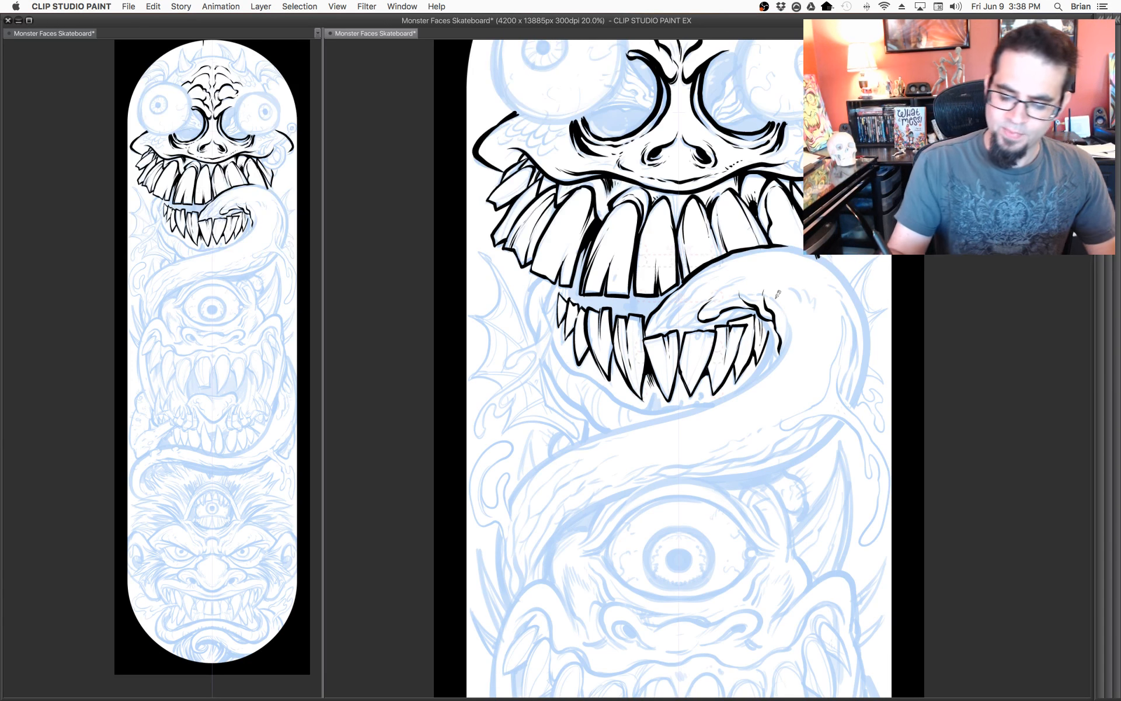
Ink the tongue's inner curve around the rightmost lower teeth and add short wrinkle strokes across its bend.
{"action": "scroll", "coordinate": [794, 304], "scroll_direction": "down", "scroll_amount": 2}
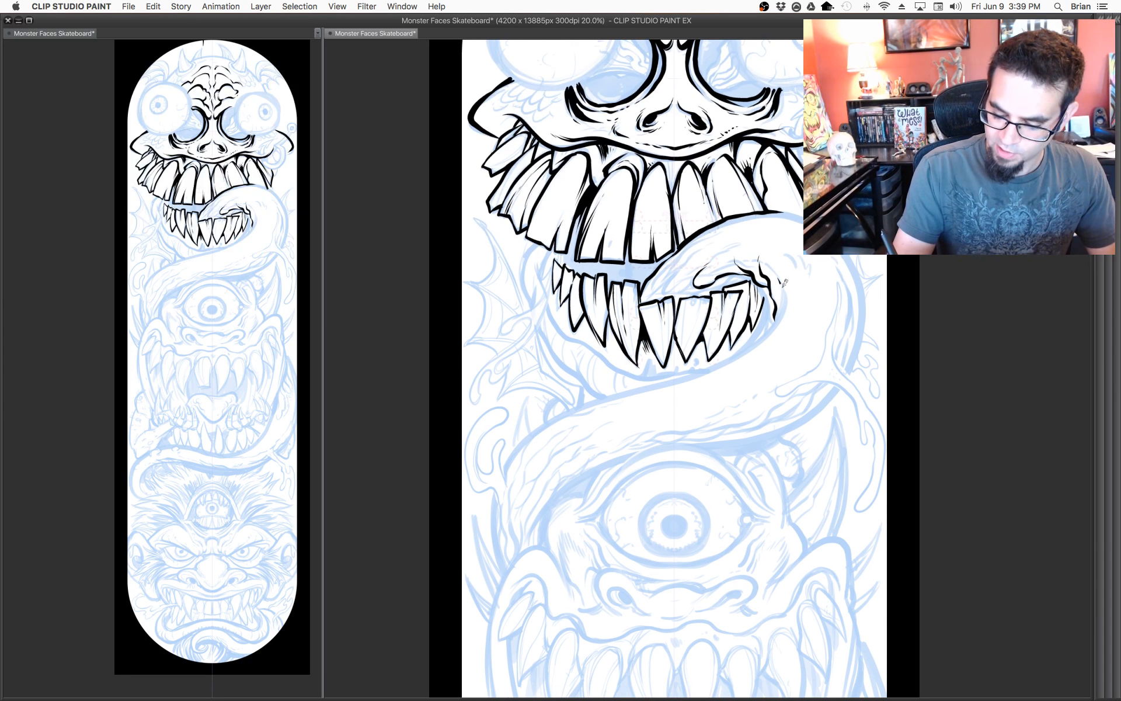
{"action": "left_click_drag", "start_coordinate": [785, 283], "coordinate": [762, 340]}
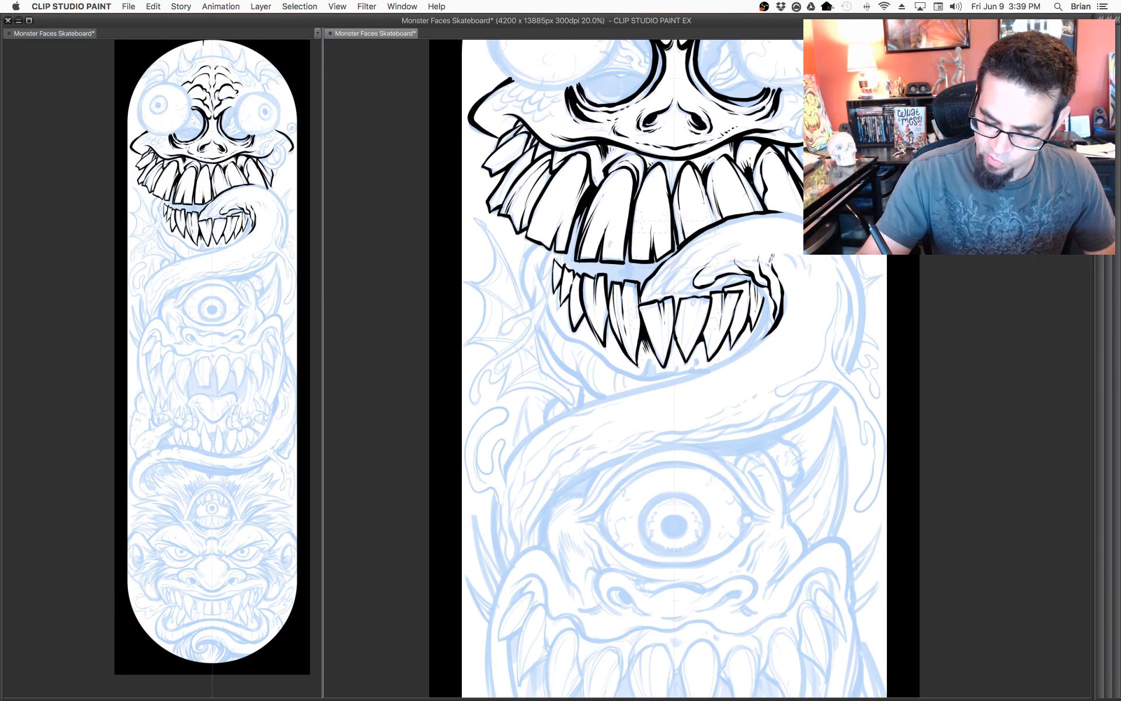
{"action": "mouse_move", "coordinate": [760, 281]}
{"action": "left_mouse_down"}
{"action": "mouse_move", "coordinate": [764, 328]}
{"action": "mouse_move", "coordinate": [734, 349]}
{"action": "left_mouse_up"}
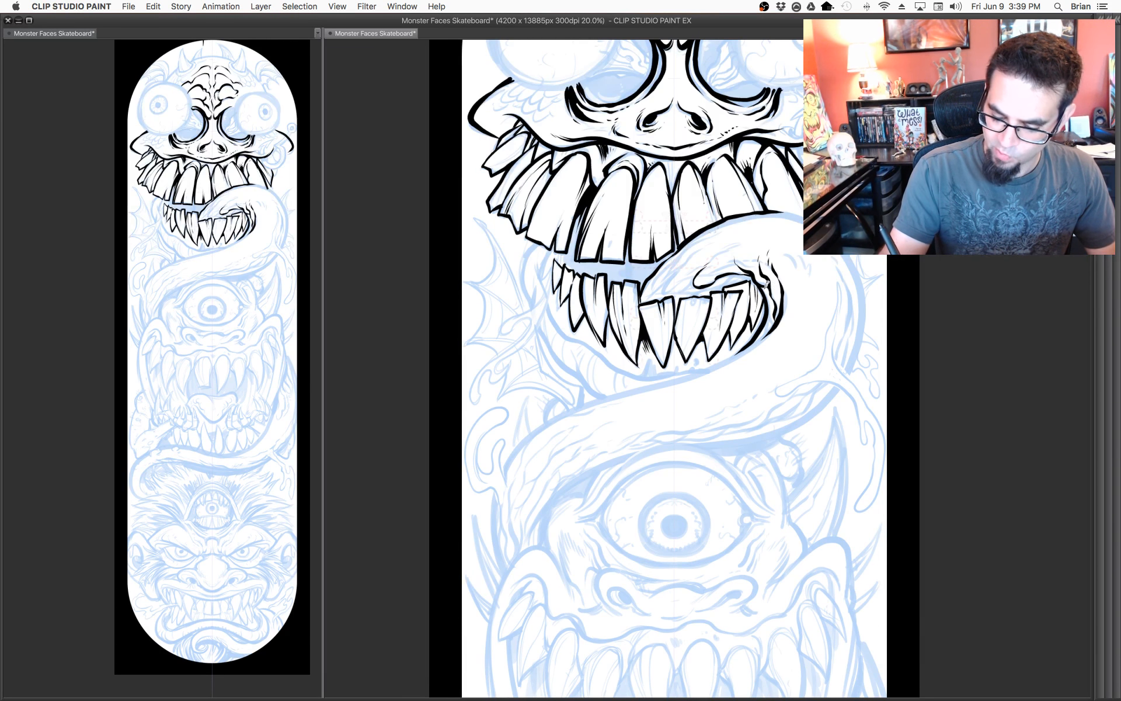
{"action": "left_click_drag", "start_coordinate": [814, 337], "coordinate": [804, 369]}
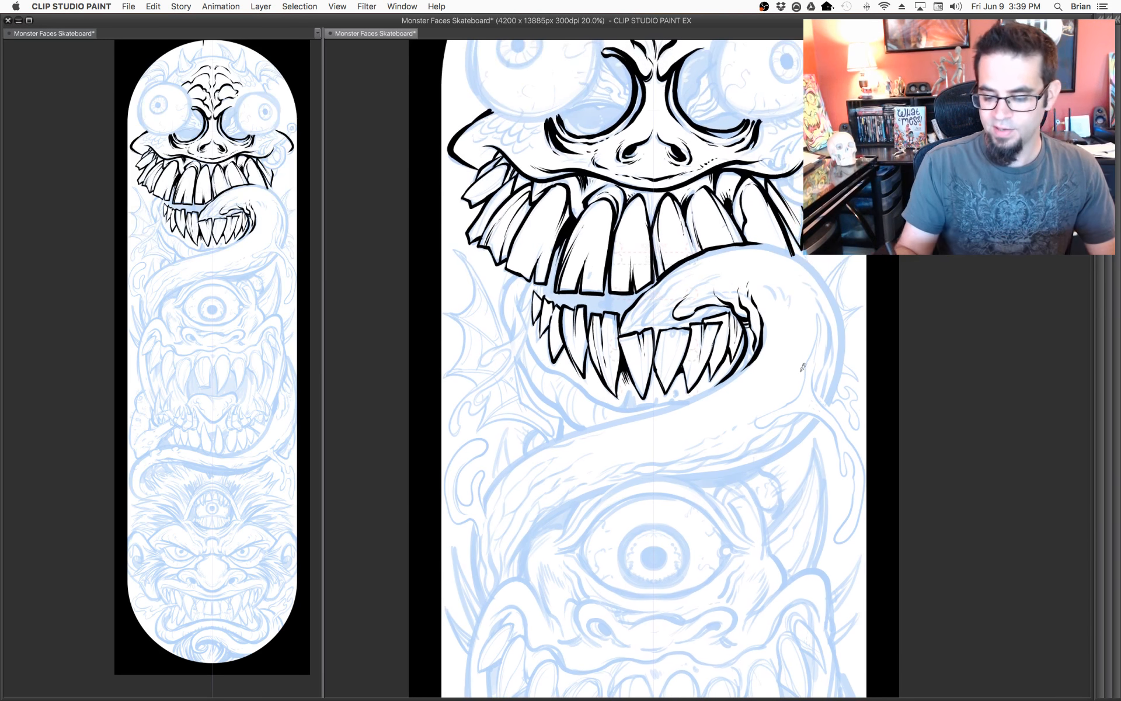
{"action": "left_click_drag", "start_coordinate": [765, 286], "coordinate": [784, 324]}
{"action": "left_click_drag", "start_coordinate": [782, 291], "coordinate": [788, 308]}
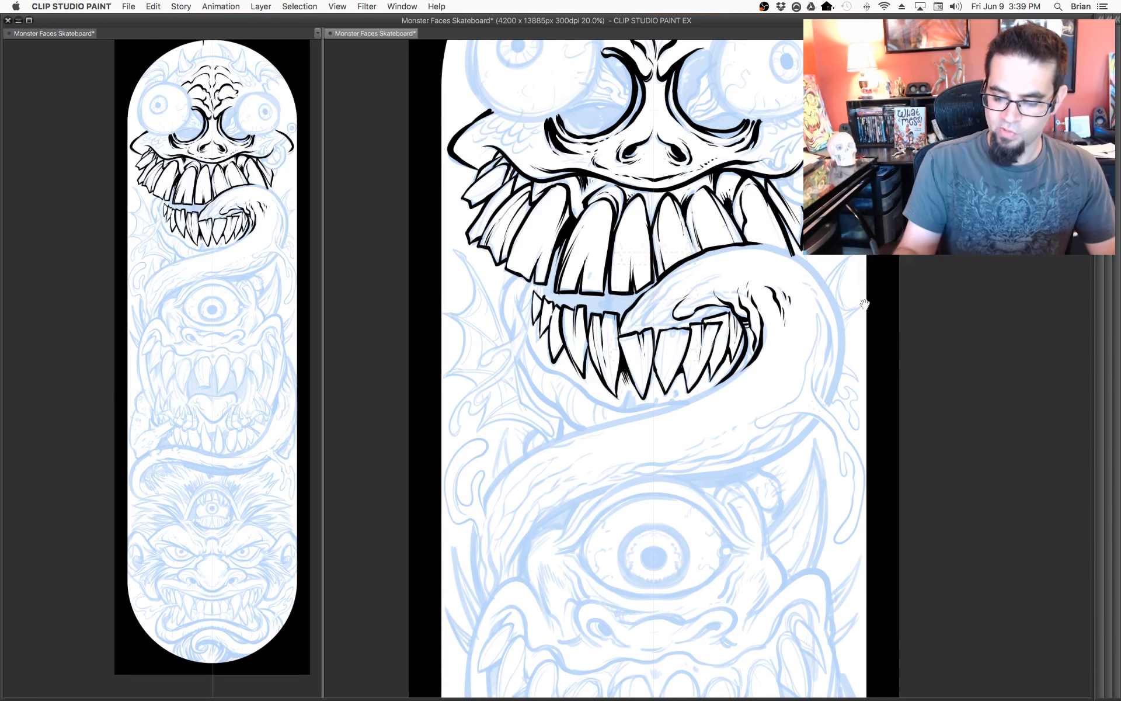
Ink the tongue's thick outer right curve and its edge beneath the lower teeth, with folds along the underside.
{"action": "left_click_drag", "start_coordinate": [896, 275], "coordinate": [589, 324]}
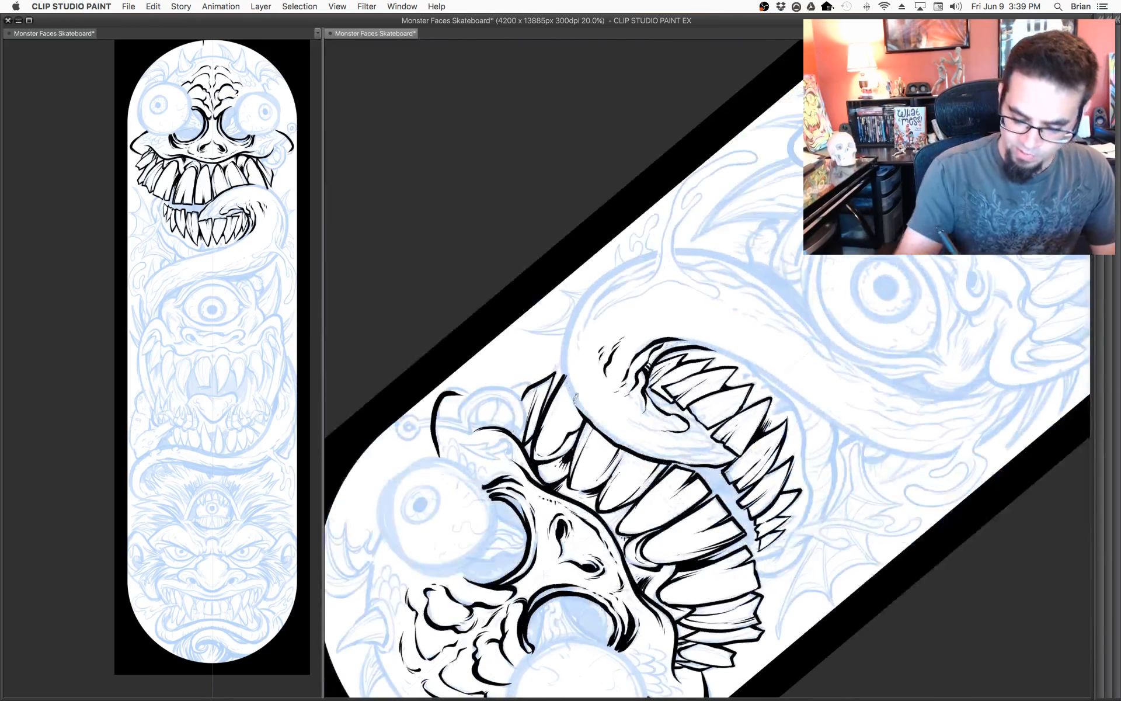
{"action": "mouse_move", "coordinate": [592, 415]}
{"action": "left_mouse_down"}
{"action": "mouse_move", "coordinate": [570, 381]}
{"action": "mouse_move", "coordinate": [561, 337]}
{"action": "mouse_move", "coordinate": [601, 275]}
{"action": "mouse_move", "coordinate": [664, 248]}
{"action": "mouse_move", "coordinate": [834, 398]}
{"action": "mouse_move", "coordinate": [862, 344]}
{"action": "mouse_move", "coordinate": [883, 338]}
{"action": "left_mouse_up"}
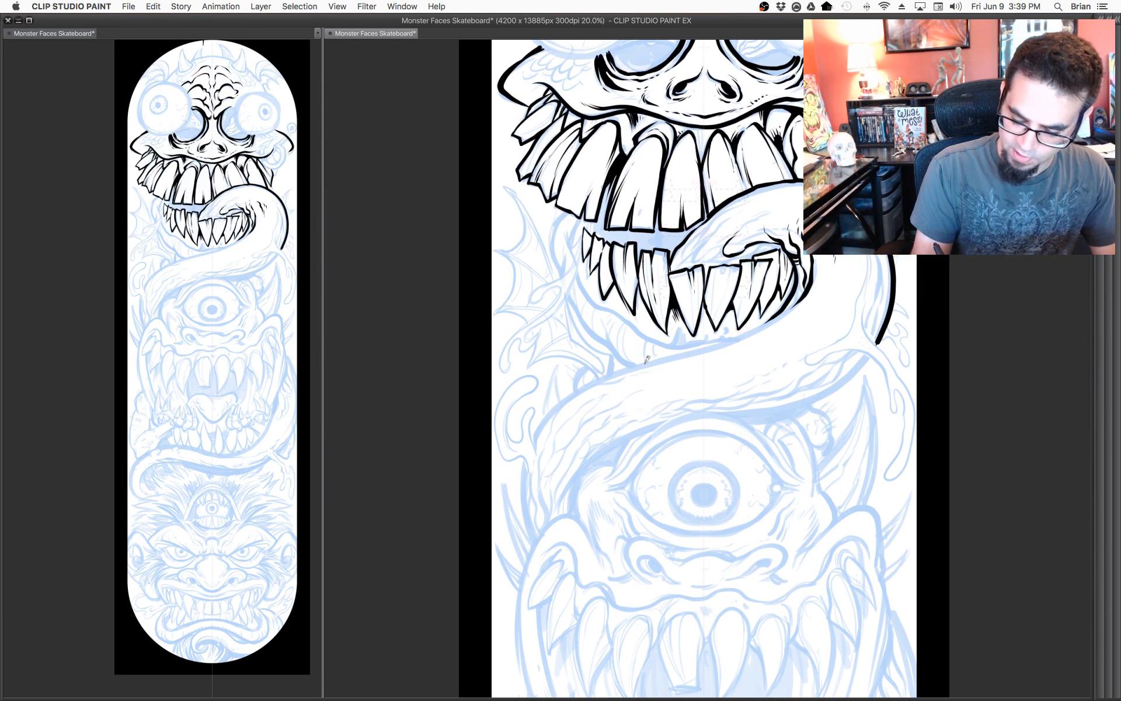
{"action": "mouse_move", "coordinate": [647, 360]}
{"action": "left_mouse_down"}
{"action": "mouse_move", "coordinate": [739, 336]}
{"action": "mouse_move", "coordinate": [781, 309]}
{"action": "left_mouse_up"}
{"action": "left_click_drag", "start_coordinate": [712, 345], "coordinate": [777, 320]}
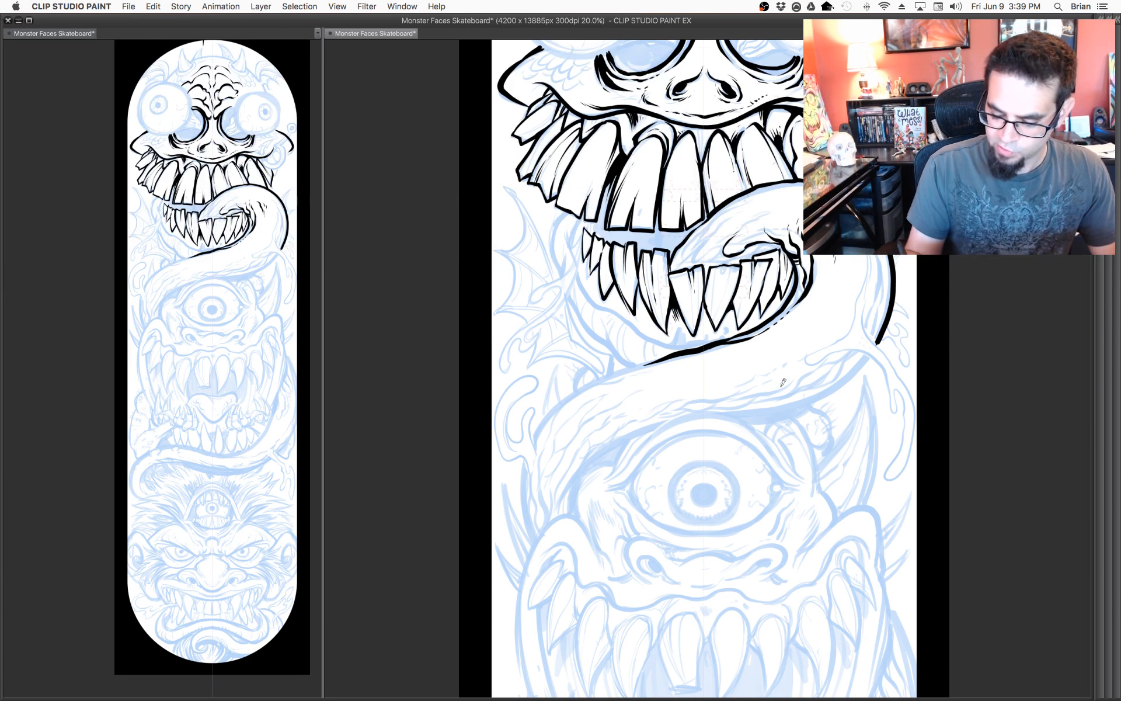
{"action": "mouse_move", "coordinate": [743, 398]}
{"action": "left_mouse_down"}
{"action": "mouse_move", "coordinate": [813, 364]}
{"action": "mouse_move", "coordinate": [787, 396]}
{"action": "mouse_move", "coordinate": [857, 347]}
{"action": "mouse_move", "coordinate": [832, 381]}
{"action": "left_mouse_up"}
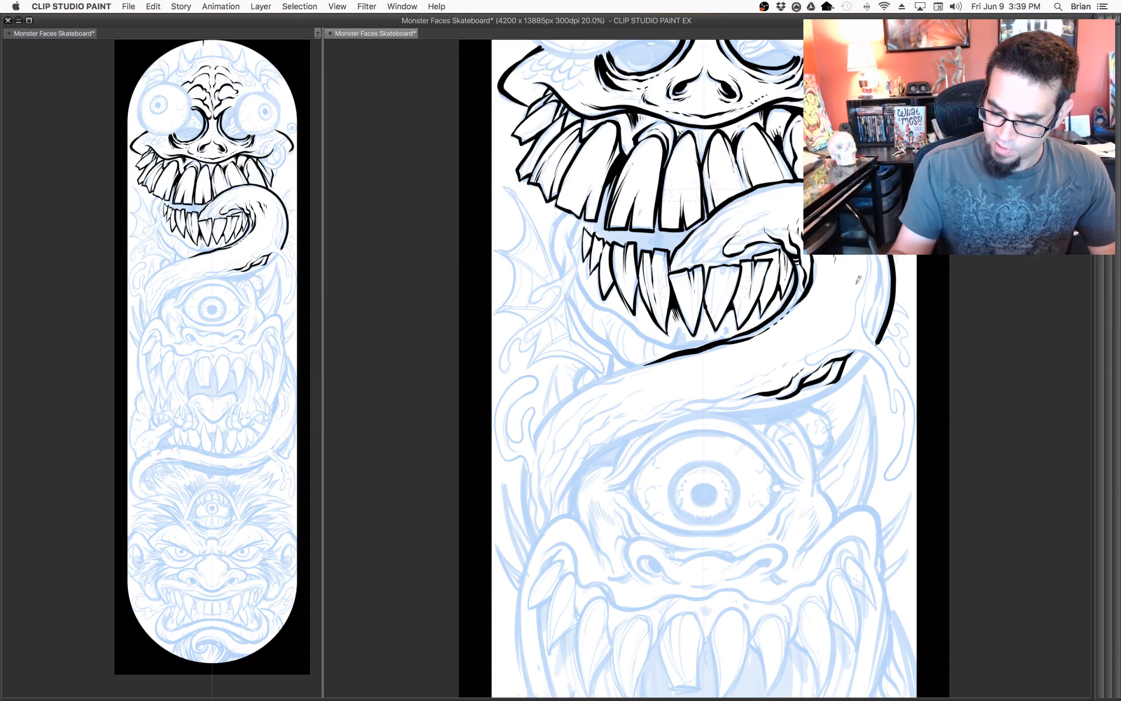
Add wrinkle and shading strokes on the tongue inside the mouth, darkening the folds just above the right lower teeth.
{"action": "key", "text": "super+minus"}
{"action": "left_click_drag", "start_coordinate": [672, 256], "coordinate": [645, 286]}
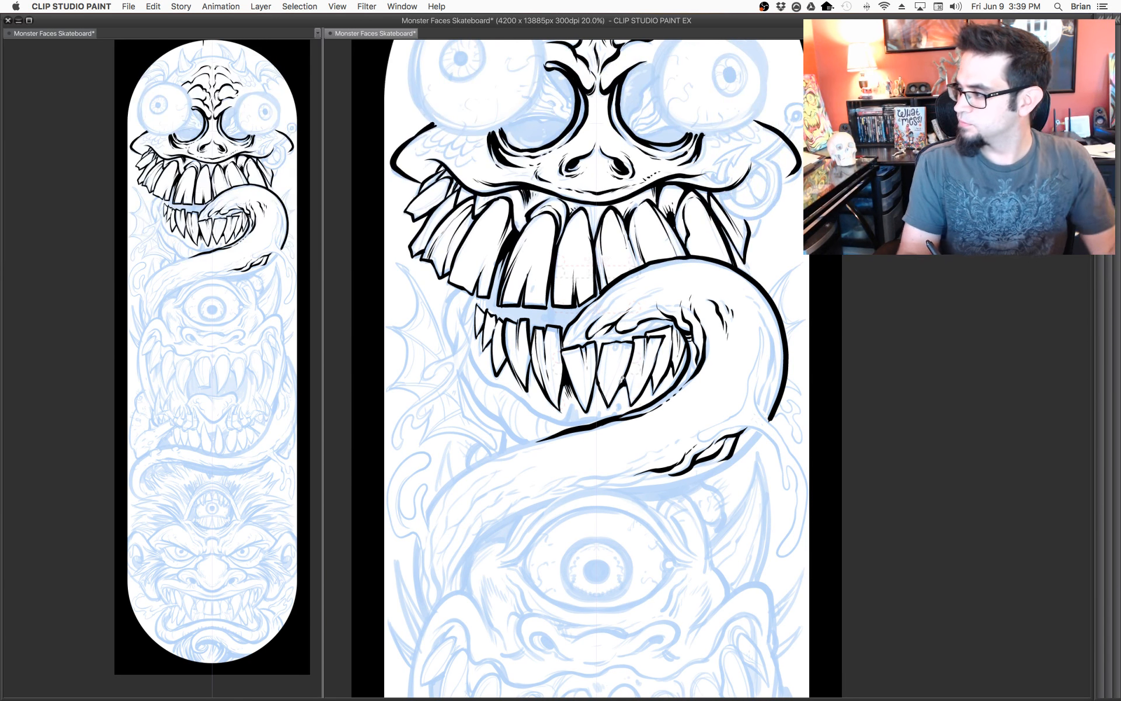
{"action": "left_click_drag", "start_coordinate": [678, 314], "coordinate": [716, 369]}
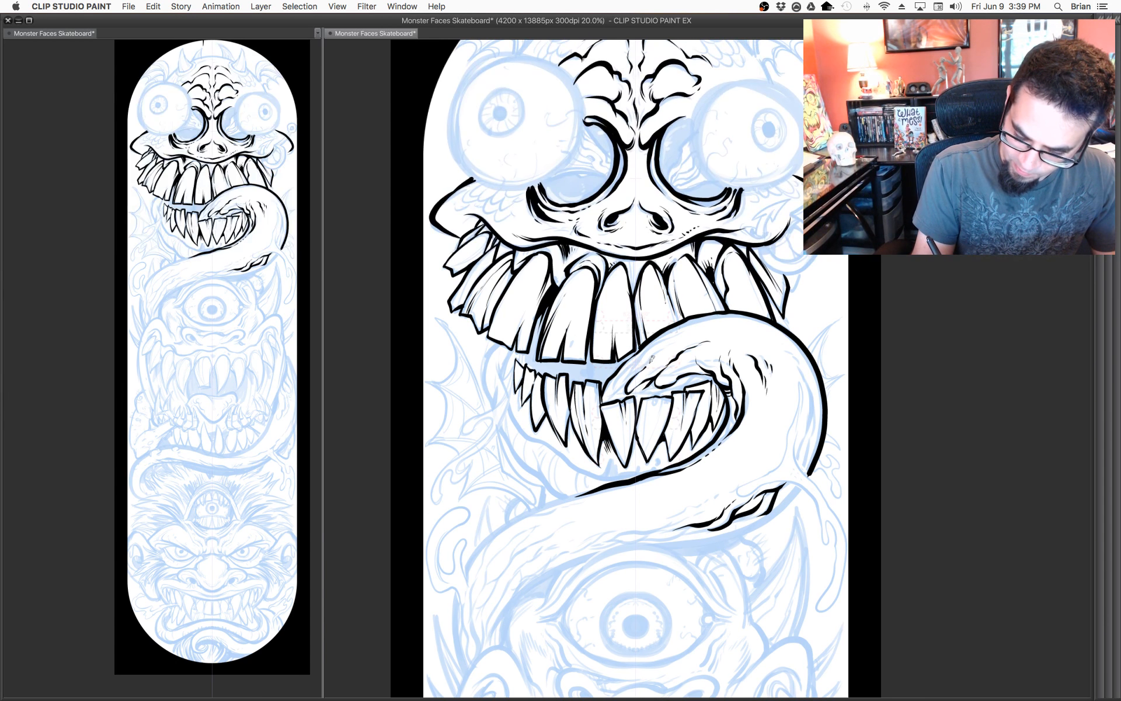
{"action": "left_click_drag", "start_coordinate": [652, 359], "coordinate": [666, 349]}
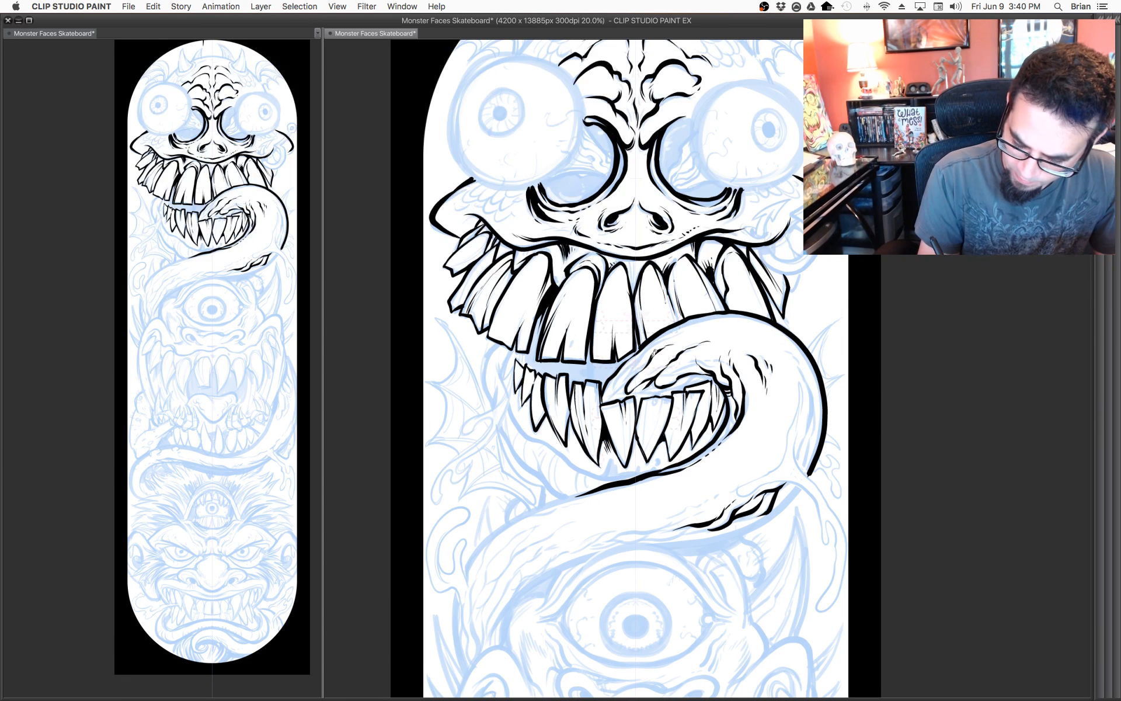
{"action": "mouse_move", "coordinate": [659, 338]}
{"action": "left_mouse_down"}
{"action": "mouse_move", "coordinate": [706, 323]}
{"action": "mouse_move", "coordinate": [605, 402]}
{"action": "left_mouse_up"}
{"action": "left_click_drag", "start_coordinate": [634, 360], "coordinate": [611, 401]}
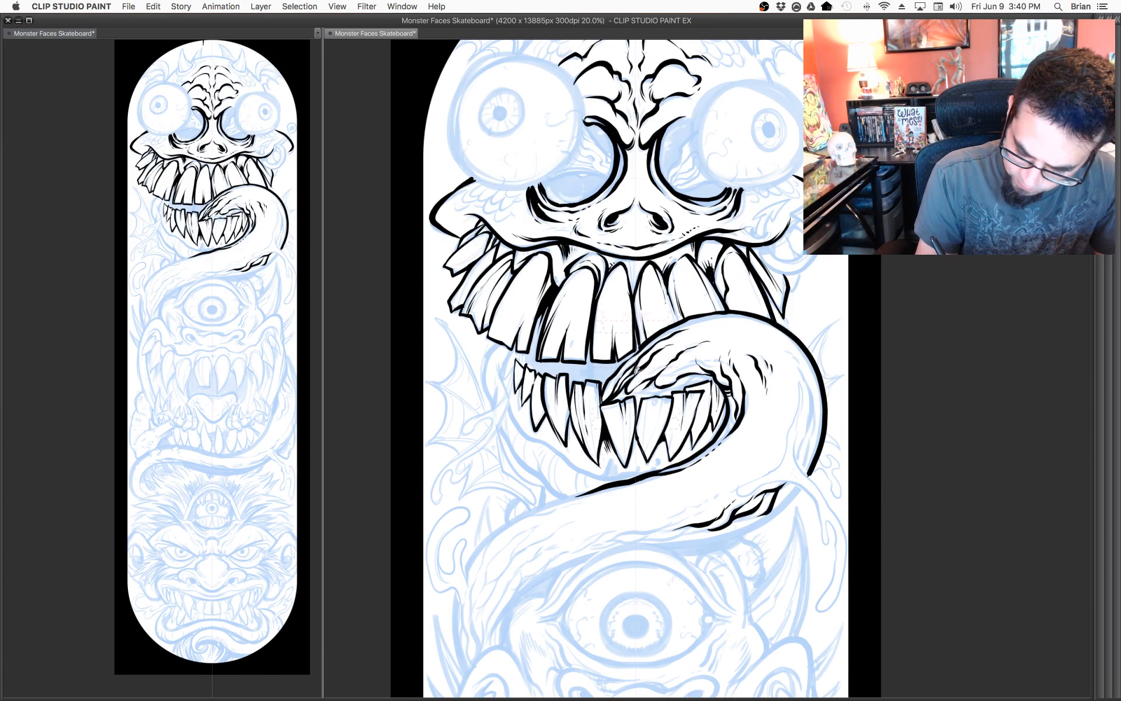
{"action": "scroll", "coordinate": [710, 354], "scroll_direction": "up", "scroll_amount": 3}
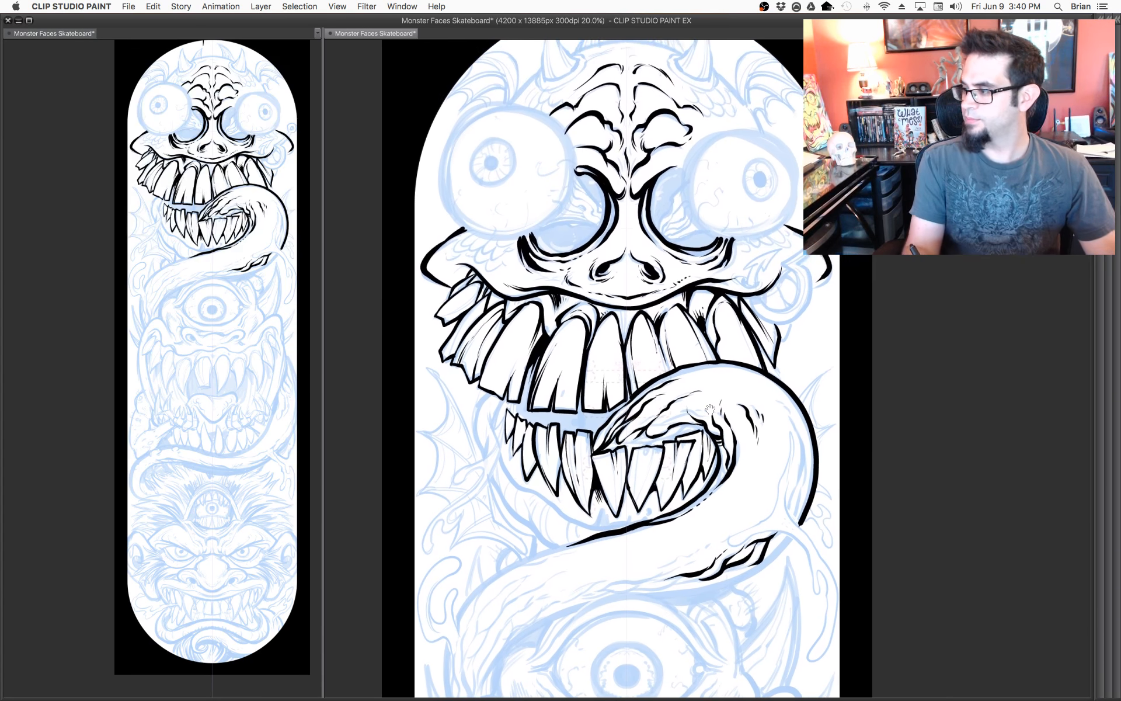
{"action": "mouse_move", "coordinate": [623, 435]}
{"action": "left_mouse_down"}
{"action": "mouse_move", "coordinate": [609, 441]}
{"action": "mouse_move", "coordinate": [634, 454]}
{"action": "mouse_move", "coordinate": [637, 439]}
{"action": "mouse_move", "coordinate": [696, 420]}
{"action": "mouse_move", "coordinate": [687, 417]}
{"action": "left_mouse_up"}
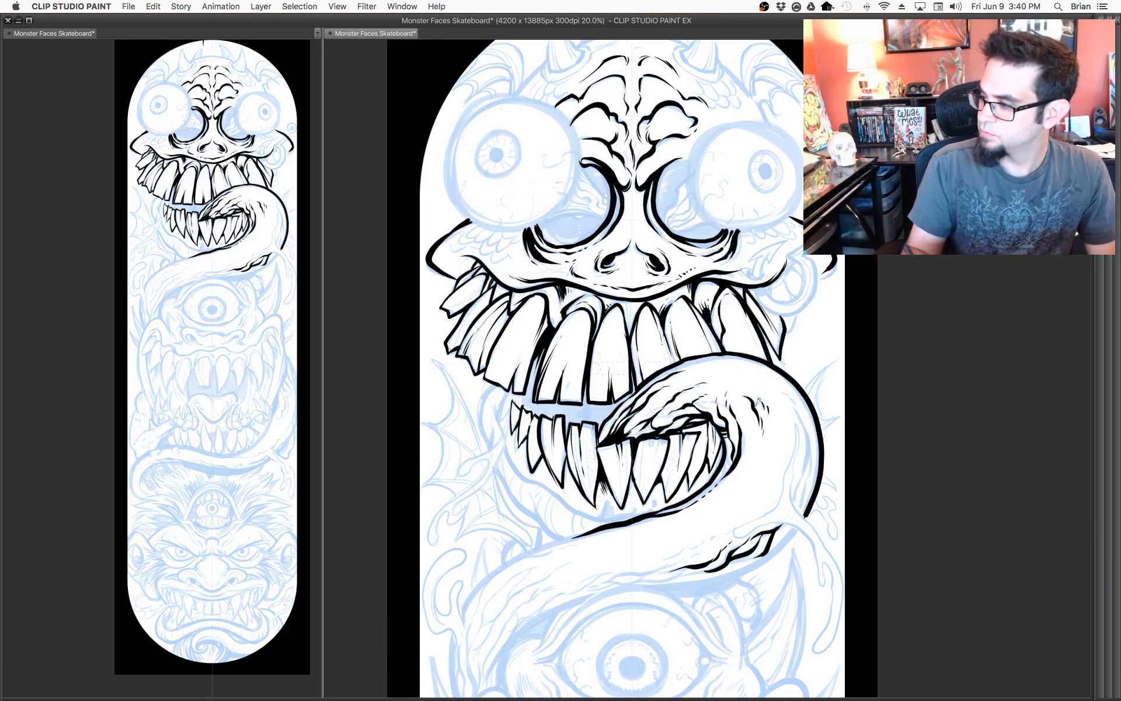
Shade along the inside of the tongue's outer right curve and ink its lower edge above the cyclops's eye.
{"action": "mouse_move", "coordinate": [807, 431]}
{"action": "left_mouse_down"}
{"action": "mouse_move", "coordinate": [800, 410]}
{"action": "mouse_move", "coordinate": [752, 390]}
{"action": "mouse_move", "coordinate": [785, 391]}
{"action": "mouse_move", "coordinate": [797, 368]}
{"action": "mouse_move", "coordinate": [779, 369]}
{"action": "mouse_move", "coordinate": [773, 412]}
{"action": "left_mouse_up"}
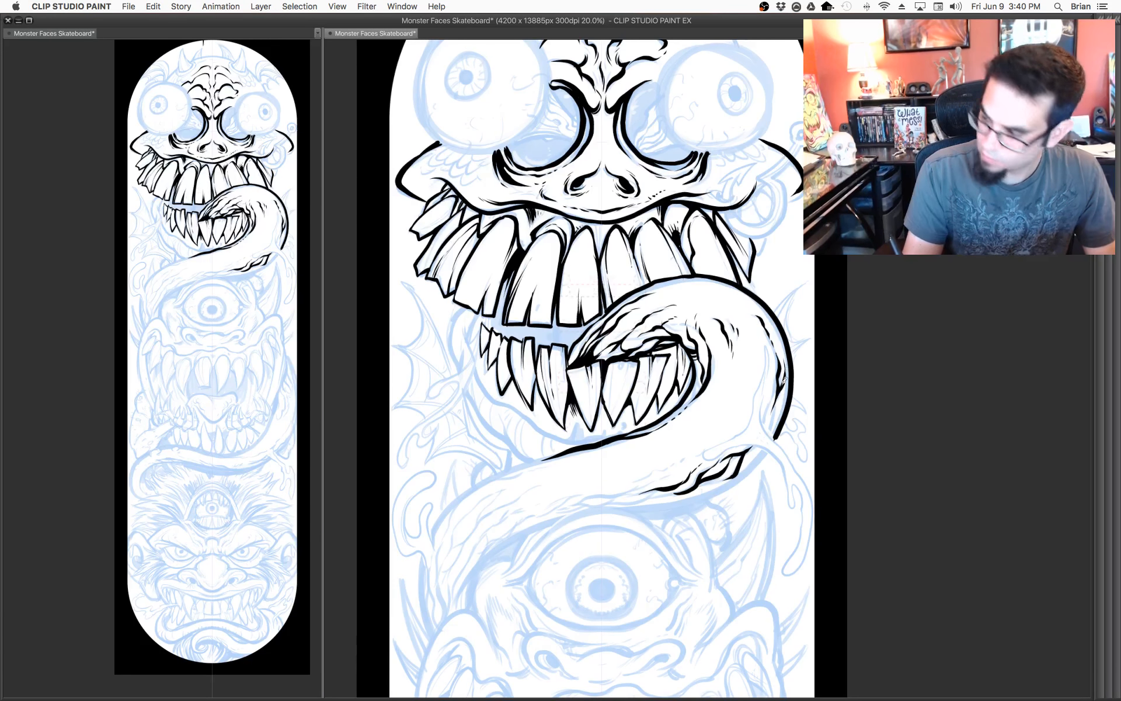
{"action": "left_click_drag", "start_coordinate": [784, 350], "coordinate": [811, 365]}
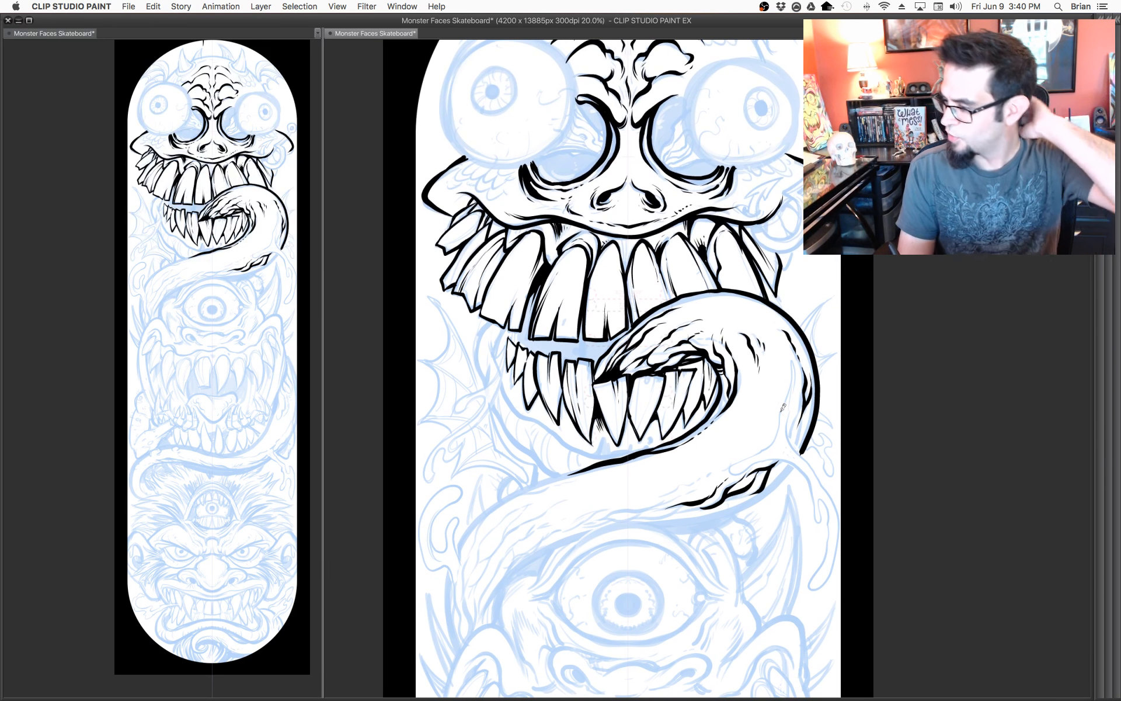
{"action": "mouse_move", "coordinate": [813, 396]}
{"action": "left_mouse_down"}
{"action": "mouse_move", "coordinate": [802, 433]}
{"action": "mouse_move", "coordinate": [825, 359]}
{"action": "mouse_move", "coordinate": [778, 309]}
{"action": "left_mouse_up"}
{"action": "mouse_move", "coordinate": [672, 437]}
{"action": "left_mouse_down"}
{"action": "mouse_move", "coordinate": [749, 431]}
{"action": "mouse_move", "coordinate": [803, 397]}
{"action": "mouse_move", "coordinate": [844, 341]}
{"action": "left_mouse_up"}
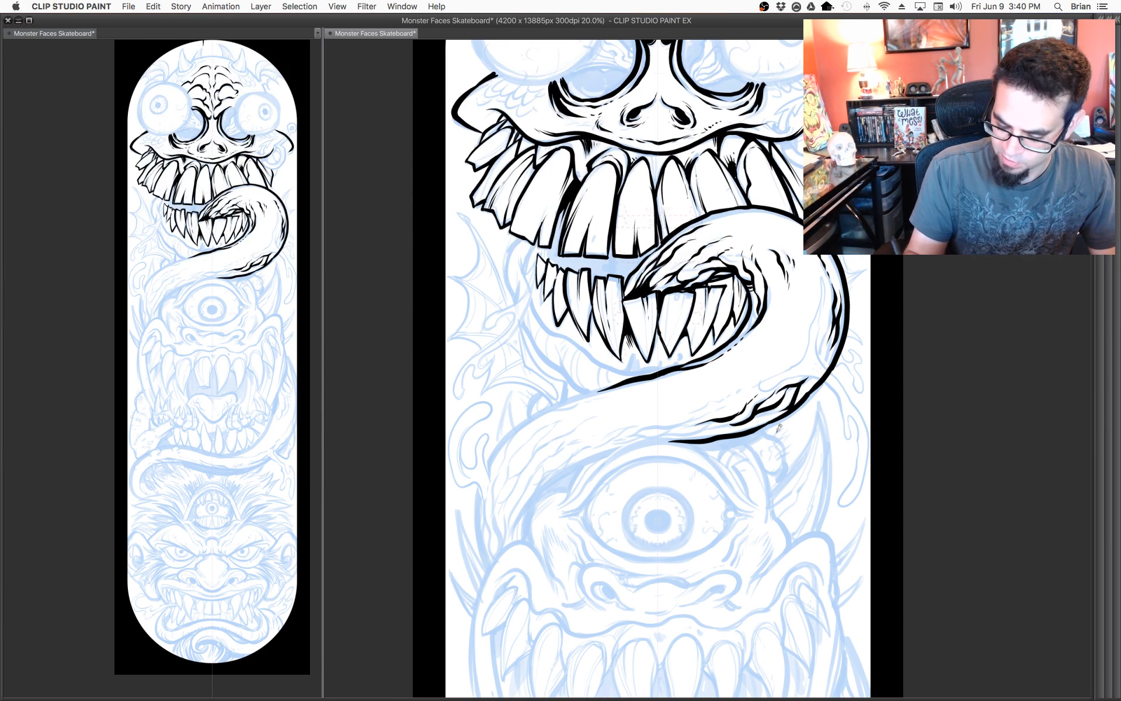
Continue the tongue's lower edge leftward over the cyclops's brow and add fold lines along it.
{"action": "left_click_drag", "start_coordinate": [593, 450], "coordinate": [649, 366]}
{"action": "mouse_move", "coordinate": [593, 400]}
{"action": "left_mouse_down"}
{"action": "mouse_move", "coordinate": [614, 370]}
{"action": "mouse_move", "coordinate": [696, 341]}
{"action": "left_mouse_up"}
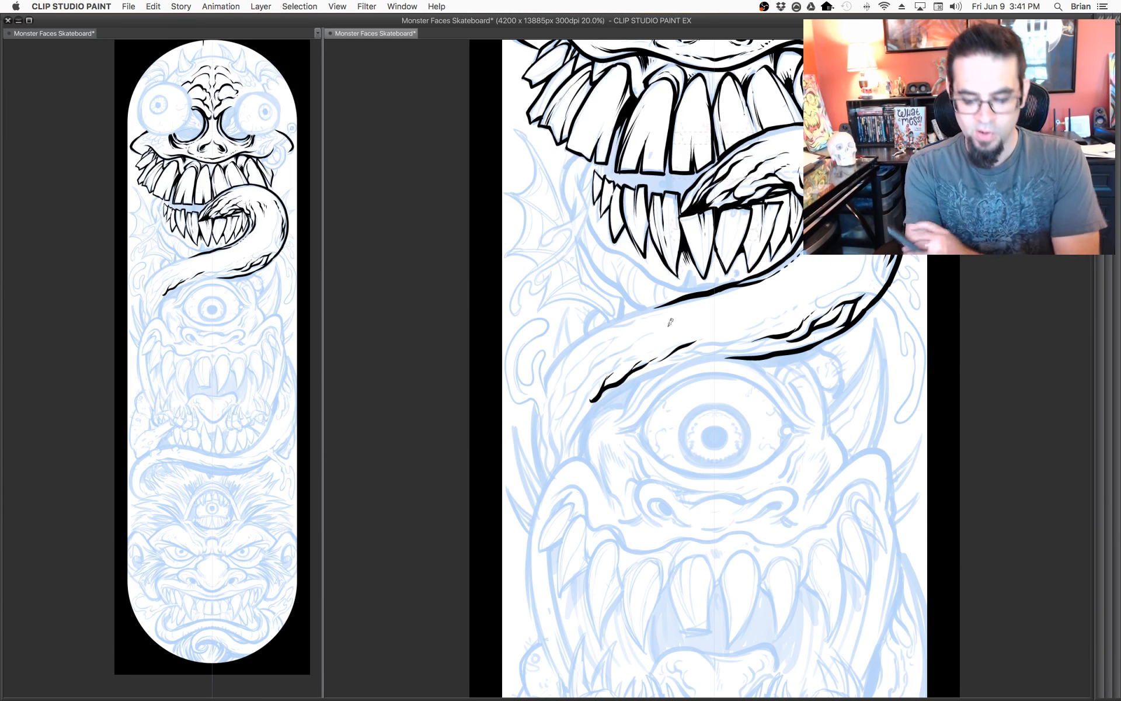
{"action": "left_click_drag", "start_coordinate": [689, 346], "coordinate": [766, 323]}
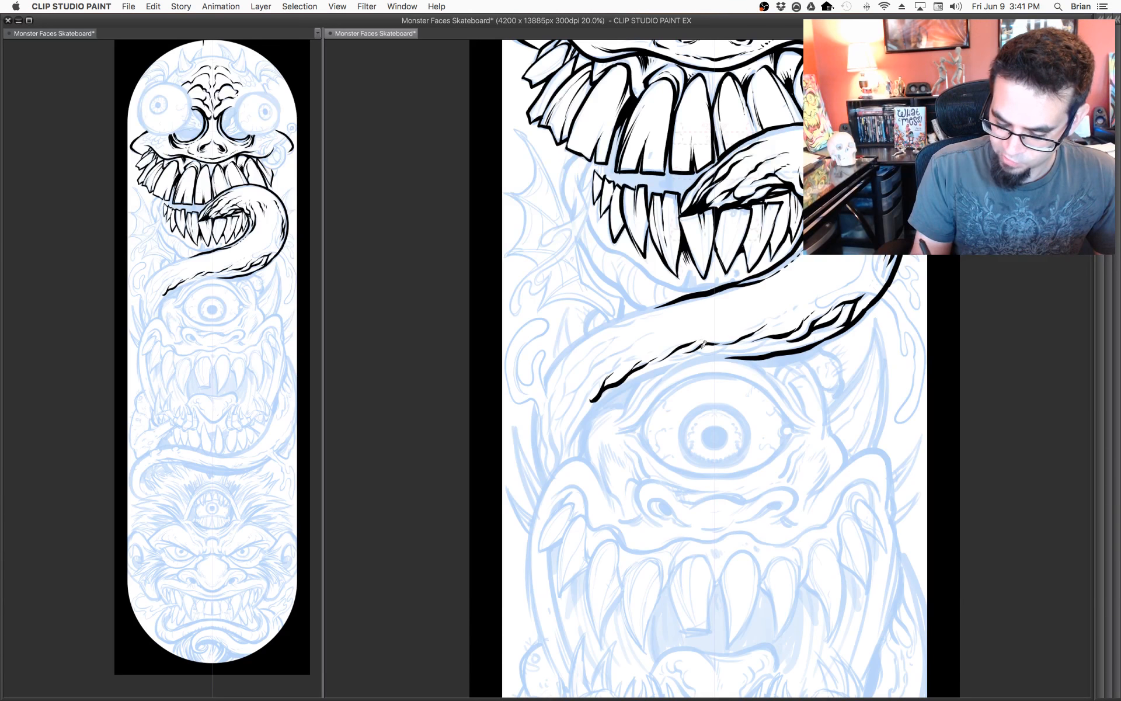
{"action": "mouse_move", "coordinate": [700, 348]}
{"action": "left_mouse_down"}
{"action": "mouse_move", "coordinate": [782, 328]}
{"action": "mouse_move", "coordinate": [797, 356]}
{"action": "mouse_move", "coordinate": [782, 349]}
{"action": "mouse_move", "coordinate": [846, 343]}
{"action": "left_mouse_up"}
{"action": "mouse_move", "coordinate": [611, 378]}
{"action": "left_mouse_down"}
{"action": "mouse_move", "coordinate": [656, 350]}
{"action": "mouse_move", "coordinate": [624, 364]}
{"action": "left_mouse_up"}
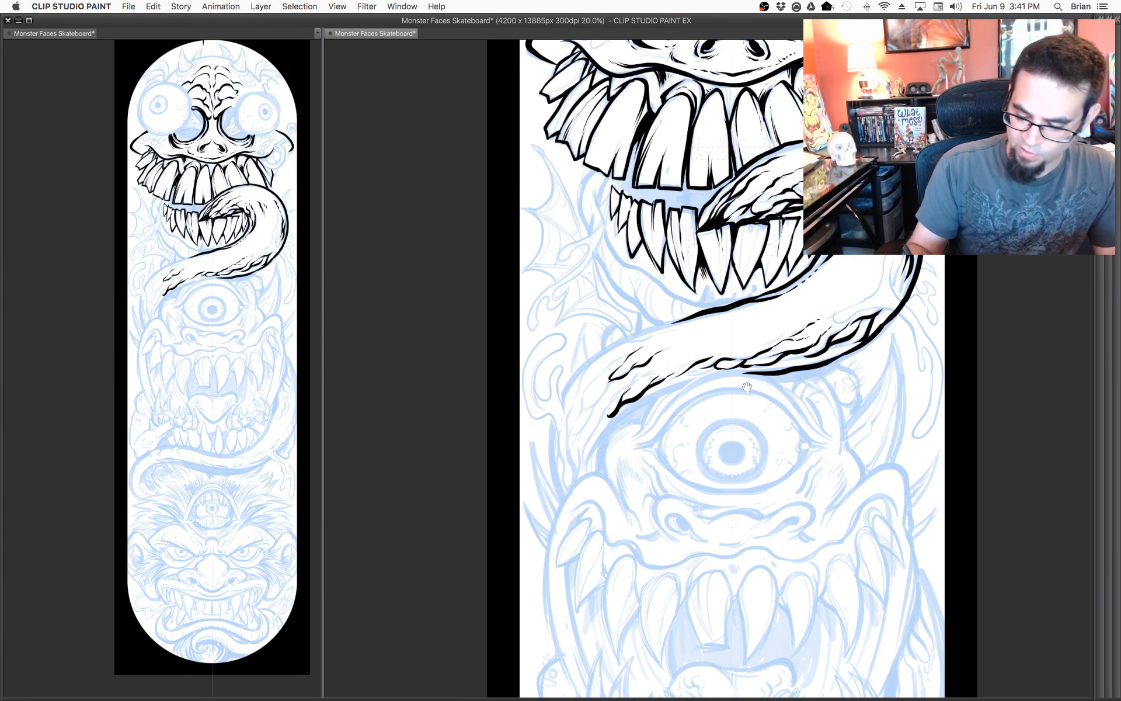
Extend the tongue's upper and lower edges down to the left beside the cyclops's brow.
{"action": "left_click_drag", "start_coordinate": [747, 387], "coordinate": [768, 352]}
{"action": "mouse_move", "coordinate": [587, 361]}
{"action": "left_mouse_down"}
{"action": "mouse_move", "coordinate": [646, 304]}
{"action": "mouse_move", "coordinate": [700, 288]}
{"action": "left_mouse_up"}
{"action": "left_click_drag", "start_coordinate": [750, 383], "coordinate": [738, 308]}
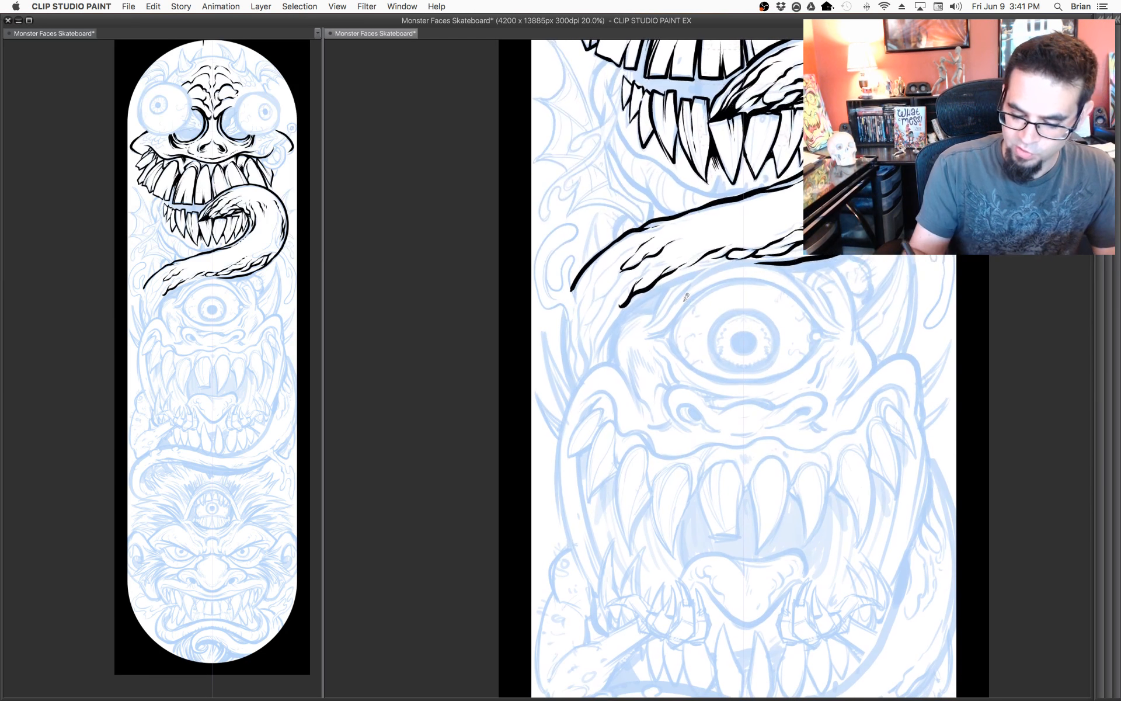
{"action": "left_click_drag", "start_coordinate": [630, 309], "coordinate": [598, 359]}
{"action": "key", "text": "space"}
{"action": "left_click_drag", "start_coordinate": [717, 339], "coordinate": [737, 400]}
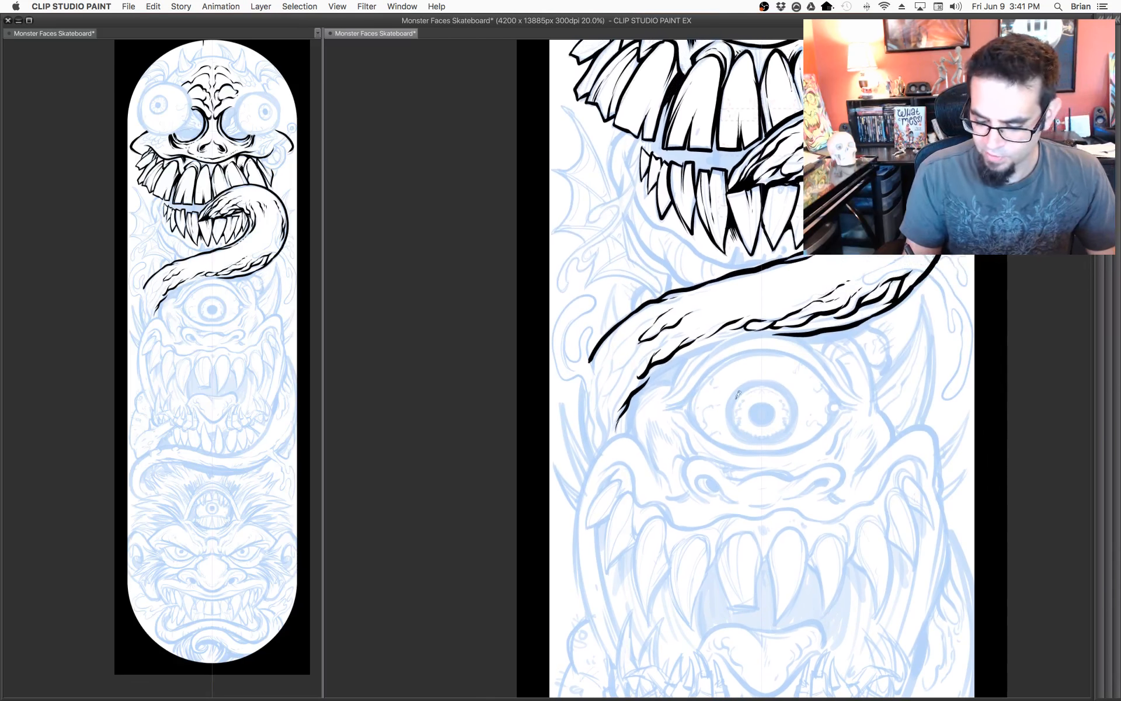
Add fold lines along the tongue's lower left edge and extend that edge down toward the cyclops's left lip peak.
{"action": "mouse_move", "coordinate": [641, 380]}
{"action": "left_mouse_down"}
{"action": "mouse_move", "coordinate": [745, 336]}
{"action": "mouse_move", "coordinate": [718, 340]}
{"action": "mouse_move", "coordinate": [720, 312]}
{"action": "left_mouse_up"}
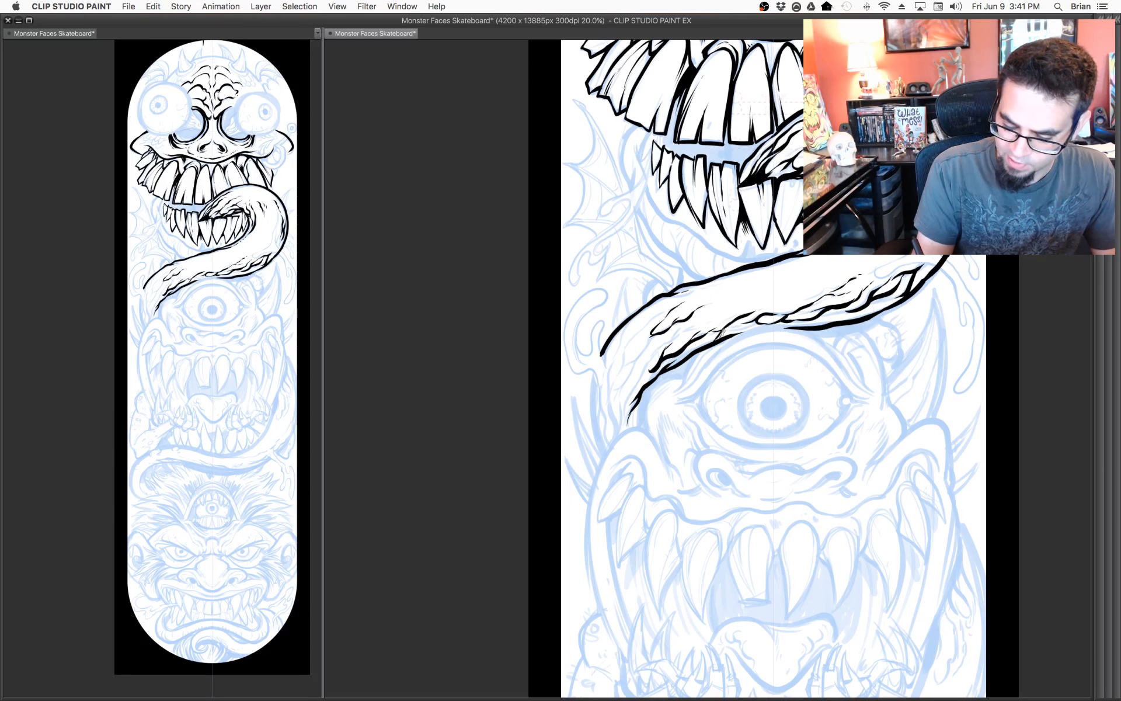
{"action": "scroll", "coordinate": [742, 390], "scroll_direction": "down", "scroll_amount": 3}
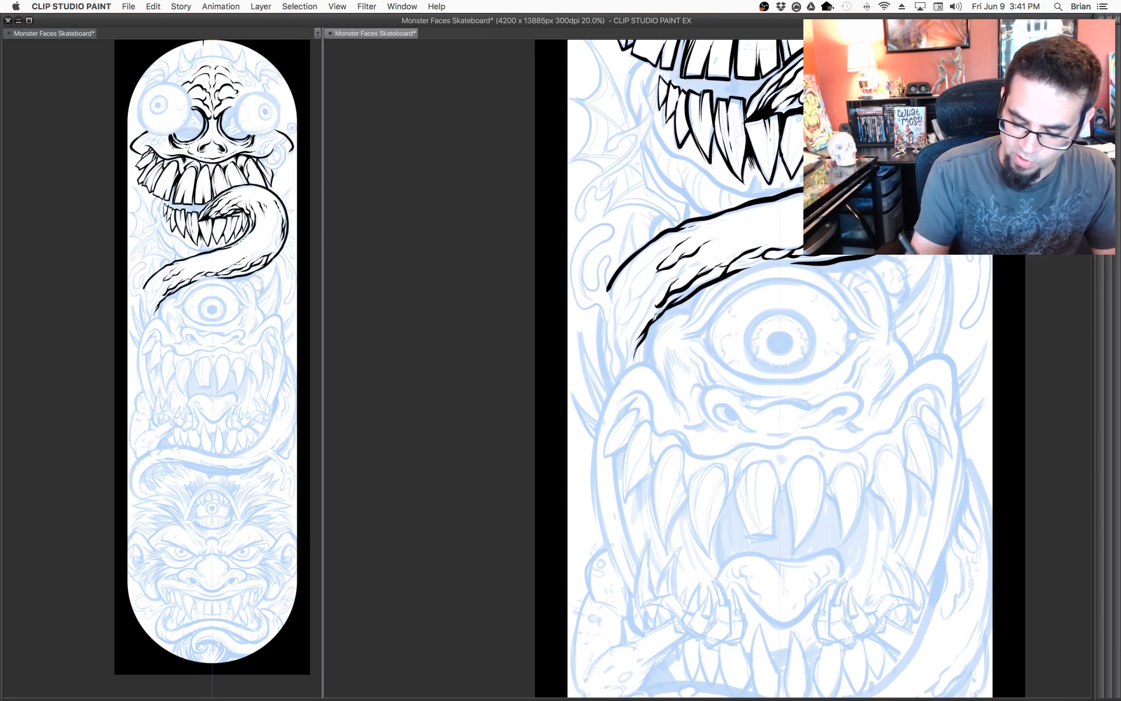
{"action": "left_click_drag", "start_coordinate": [651, 327], "coordinate": [644, 365]}
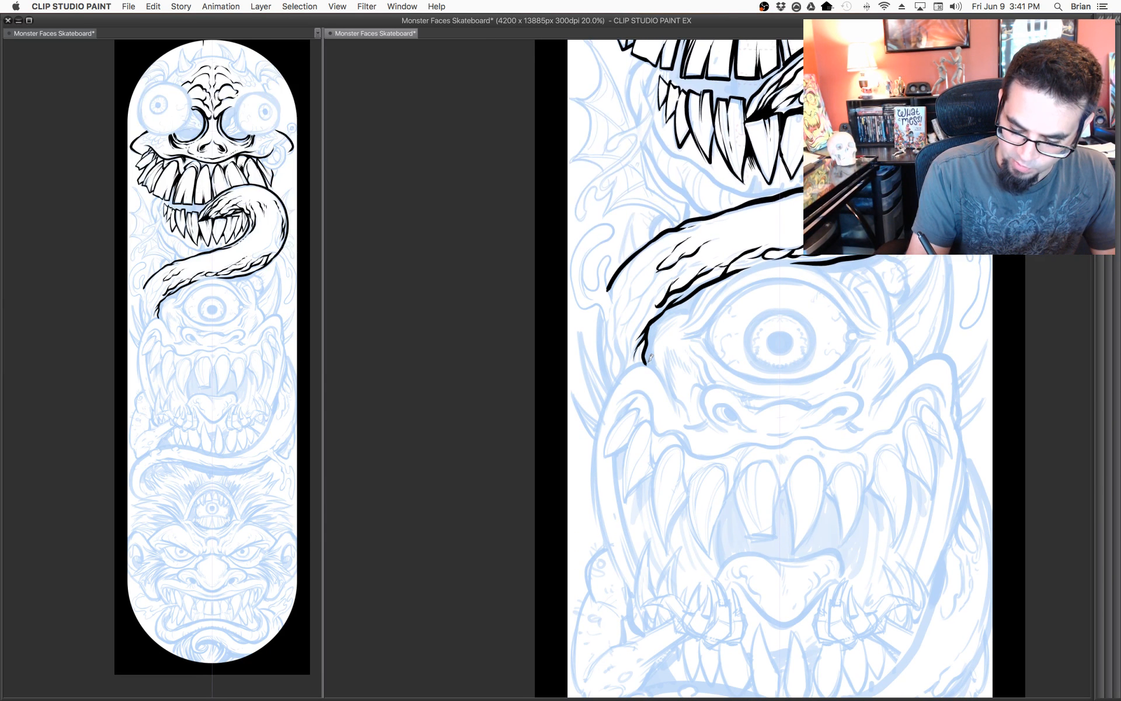
{"action": "scroll", "coordinate": [729, 393], "scroll_direction": "up", "scroll_amount": 7}
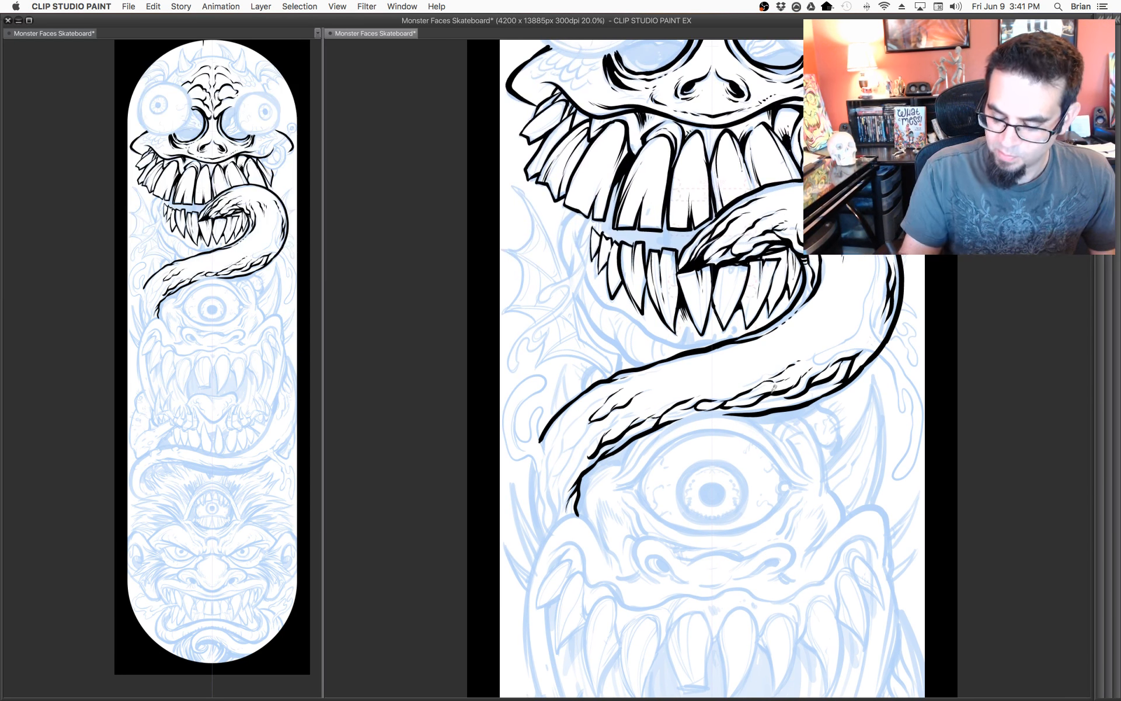
Texture the tongue's left end with short wrinkle strokes running between its upper and lower edges.
{"action": "scroll", "coordinate": [783, 430], "scroll_direction": "down", "scroll_amount": 4}
{"action": "left_click_drag", "start_coordinate": [598, 369], "coordinate": [598, 334]}
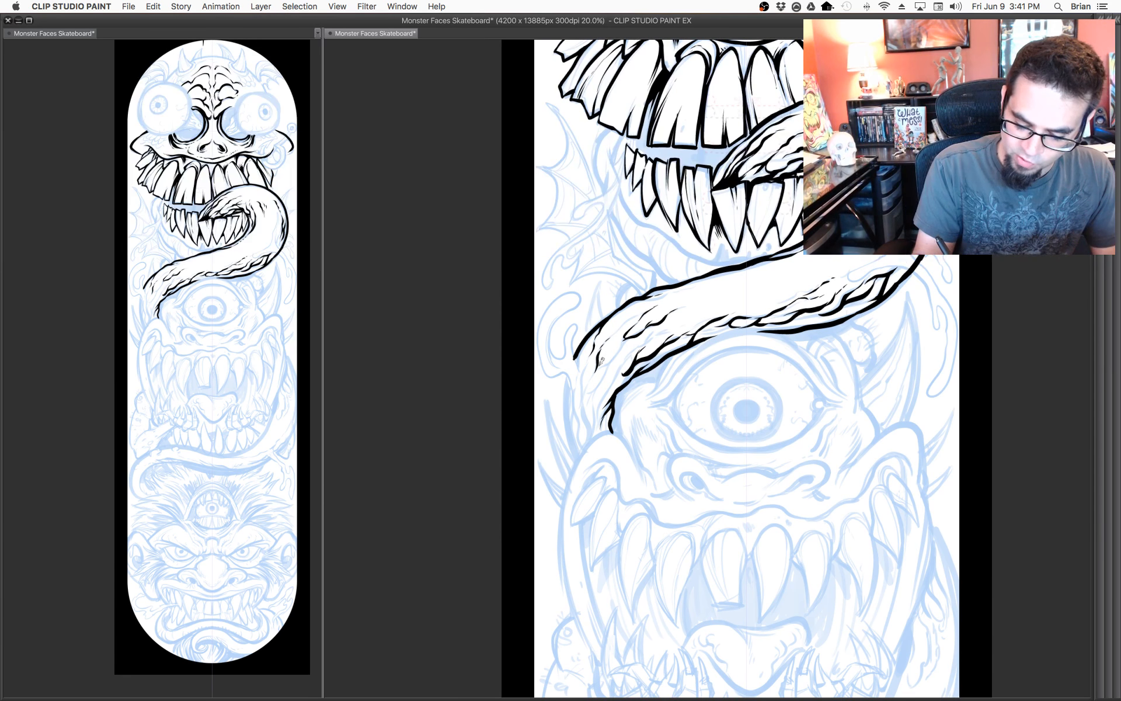
{"action": "left_click_drag", "start_coordinate": [597, 370], "coordinate": [620, 349]}
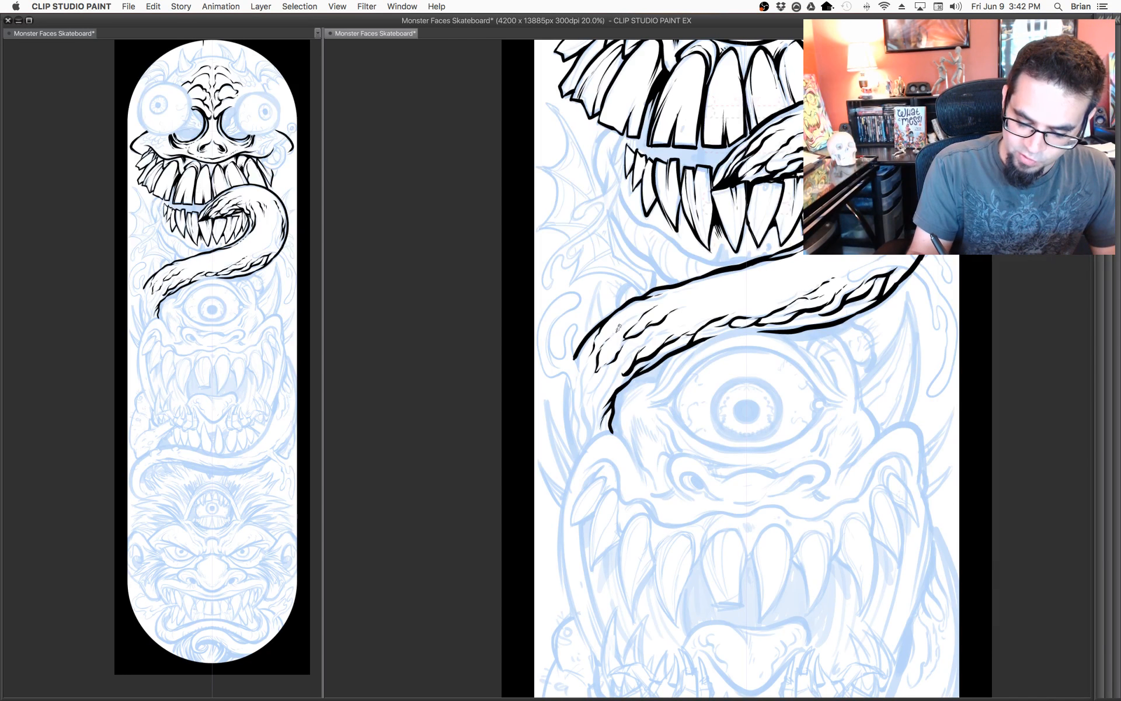
{"action": "left_click_drag", "start_coordinate": [723, 389], "coordinate": [742, 336]}
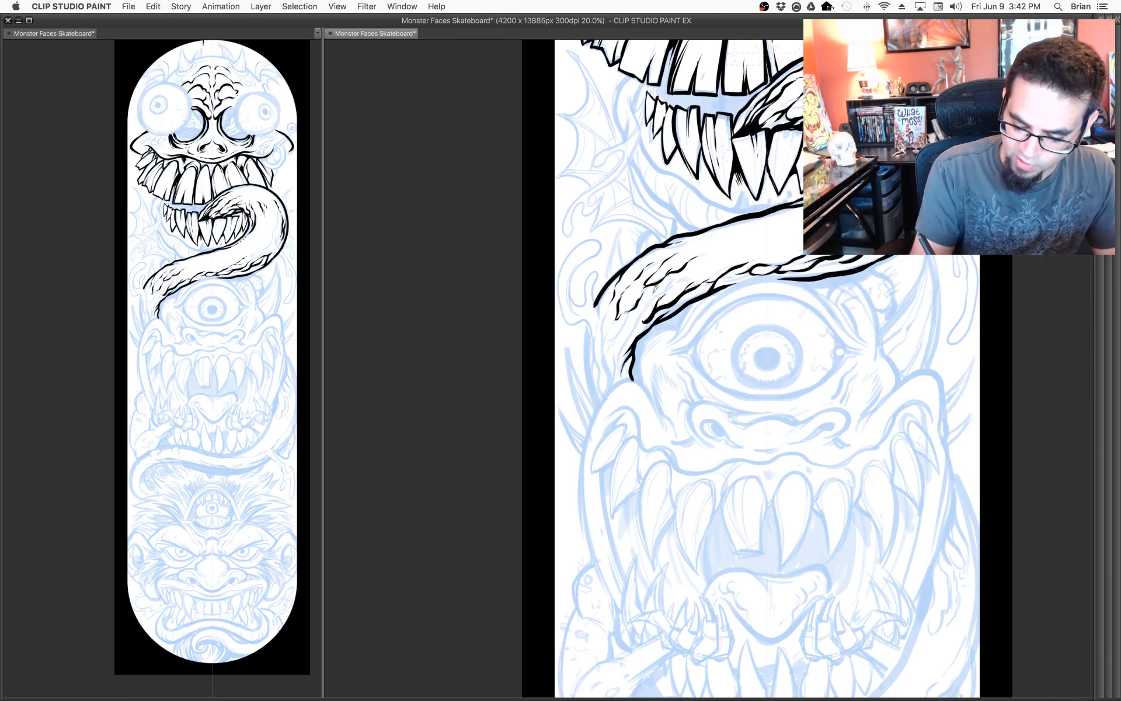
{"action": "left_click_drag", "start_coordinate": [658, 293], "coordinate": [705, 268]}
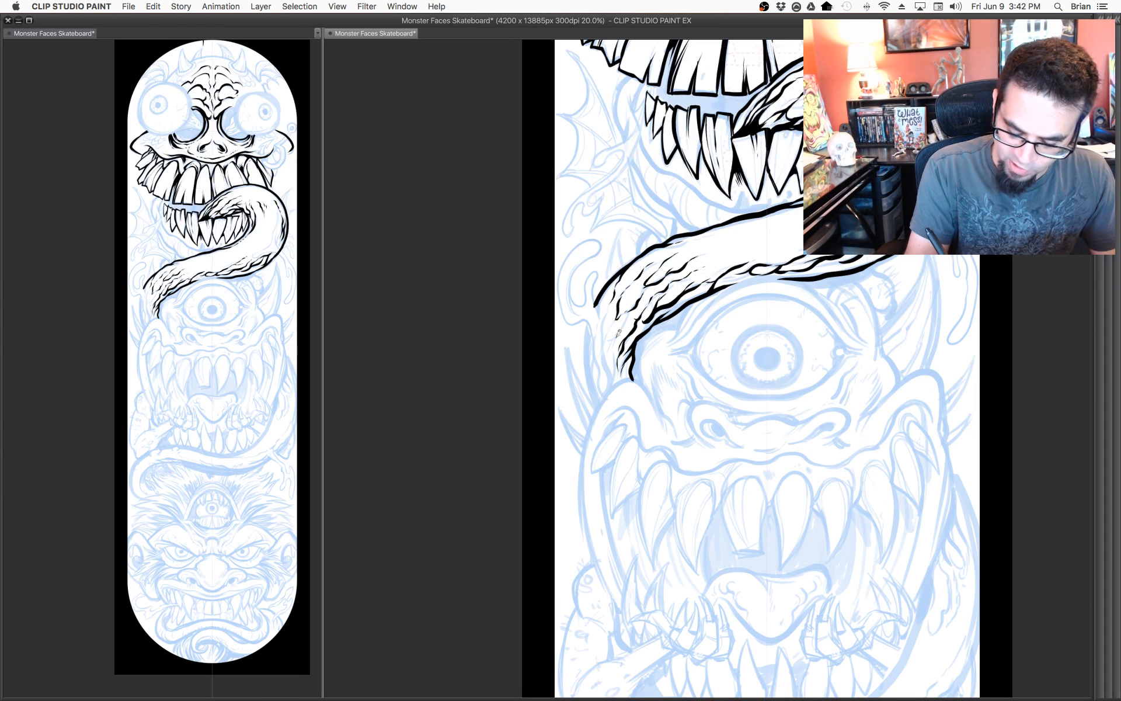
{"action": "scroll", "coordinate": [812, 346], "scroll_direction": "up", "scroll_amount": 5}
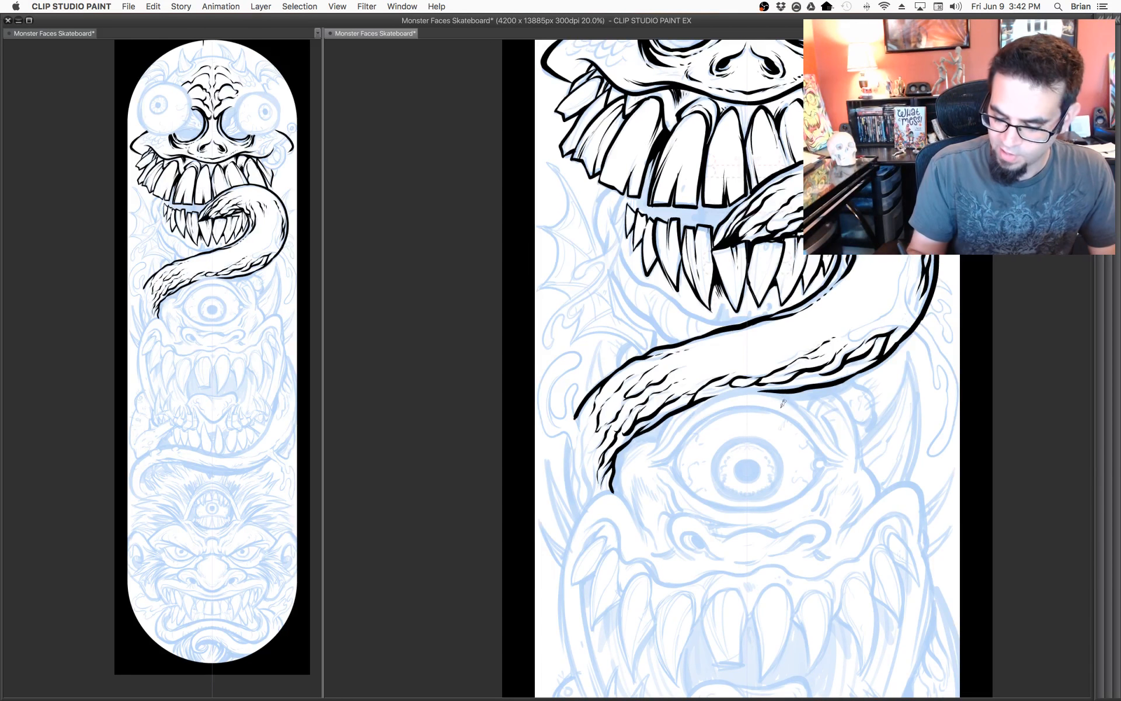
{"action": "left_click_drag", "start_coordinate": [797, 391], "coordinate": [771, 383]}
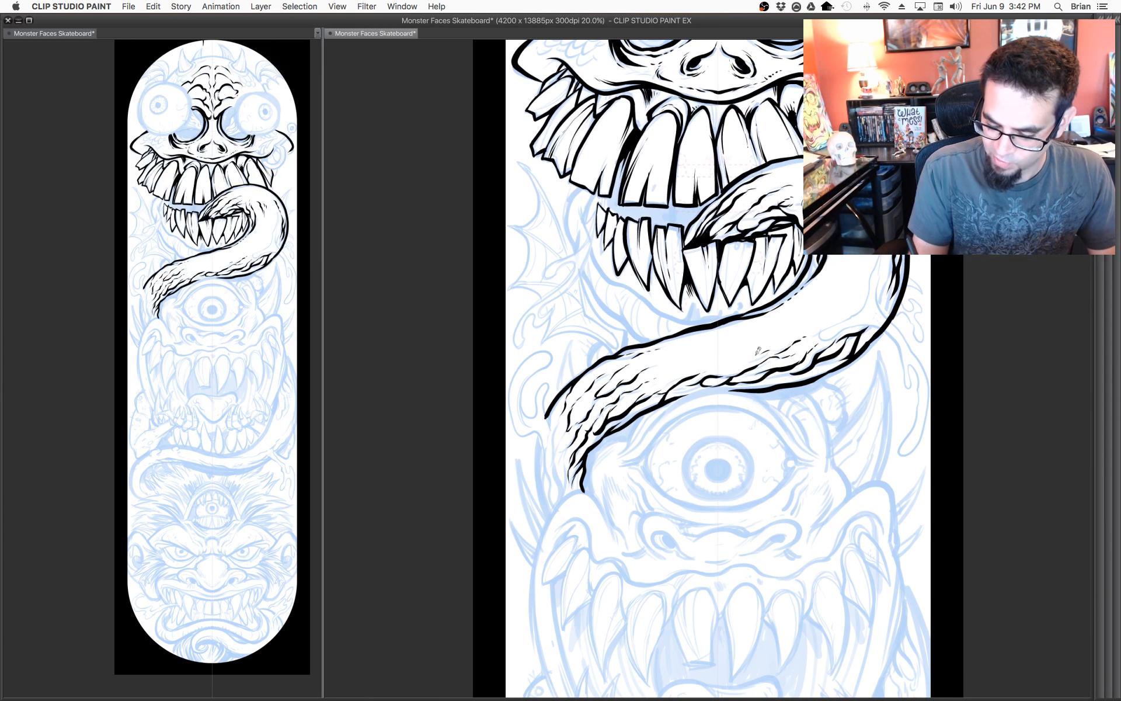
{"action": "scroll", "coordinate": [718, 361], "scroll_direction": "down", "scroll_amount": 5}
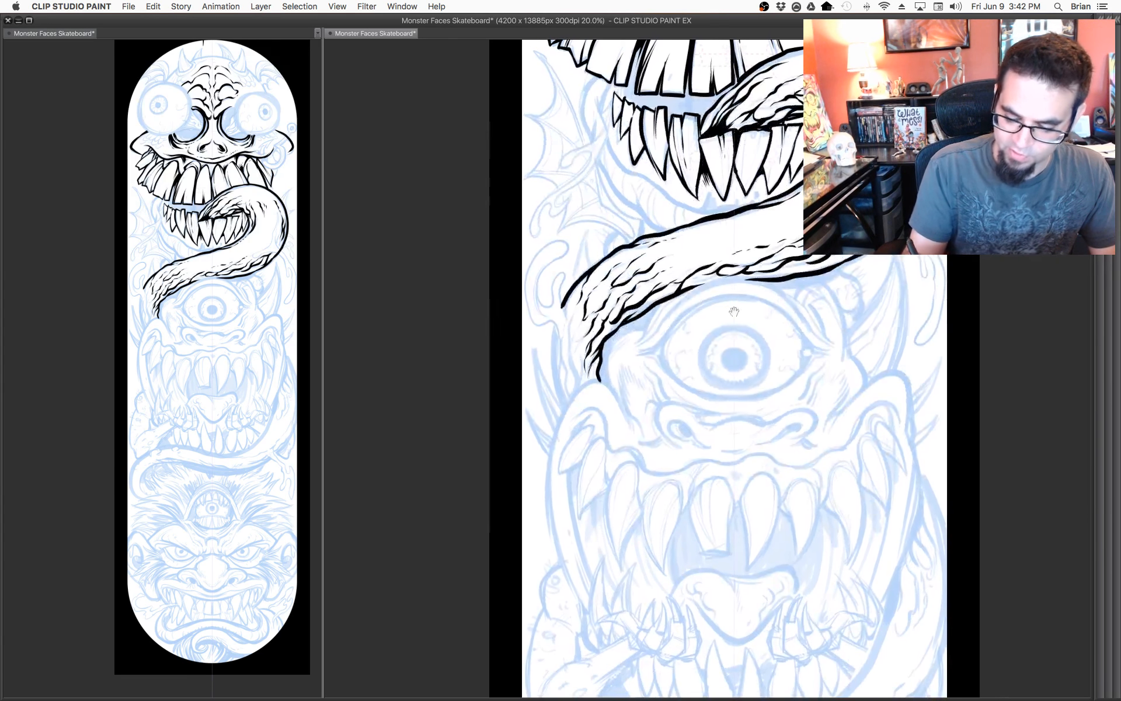
Ink a solid black shadow with feathered edges under the tongue's left end, beside the cyclops's eye.
{"action": "mouse_move", "coordinate": [611, 383]}
{"action": "left_mouse_down"}
{"action": "mouse_move", "coordinate": [611, 350]}
{"action": "mouse_move", "coordinate": [664, 301]}
{"action": "mouse_move", "coordinate": [623, 354]}
{"action": "mouse_move", "coordinate": [682, 380]}
{"action": "mouse_move", "coordinate": [704, 327]}
{"action": "mouse_move", "coordinate": [605, 358]}
{"action": "mouse_move", "coordinate": [614, 378]}
{"action": "mouse_move", "coordinate": [613, 332]}
{"action": "mouse_move", "coordinate": [610, 347]}
{"action": "mouse_move", "coordinate": [649, 307]}
{"action": "left_mouse_up"}
{"action": "left_click_drag", "start_coordinate": [794, 369], "coordinate": [783, 339]}
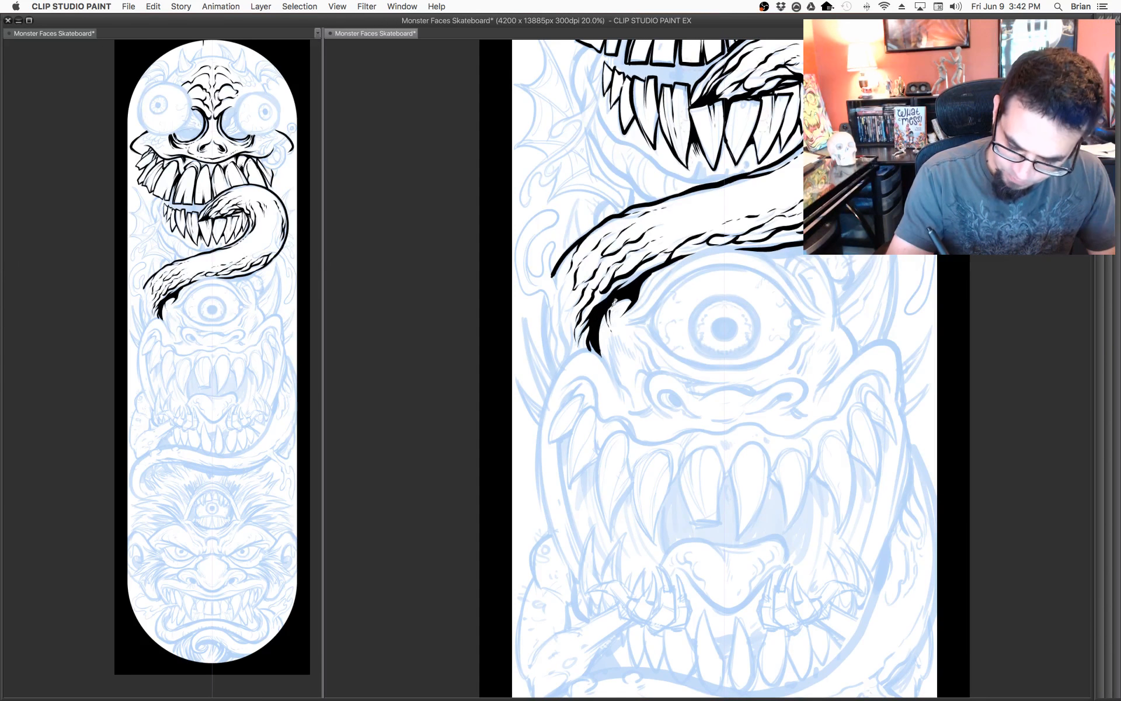
{"action": "left_click_drag", "start_coordinate": [726, 382], "coordinate": [724, 370]}
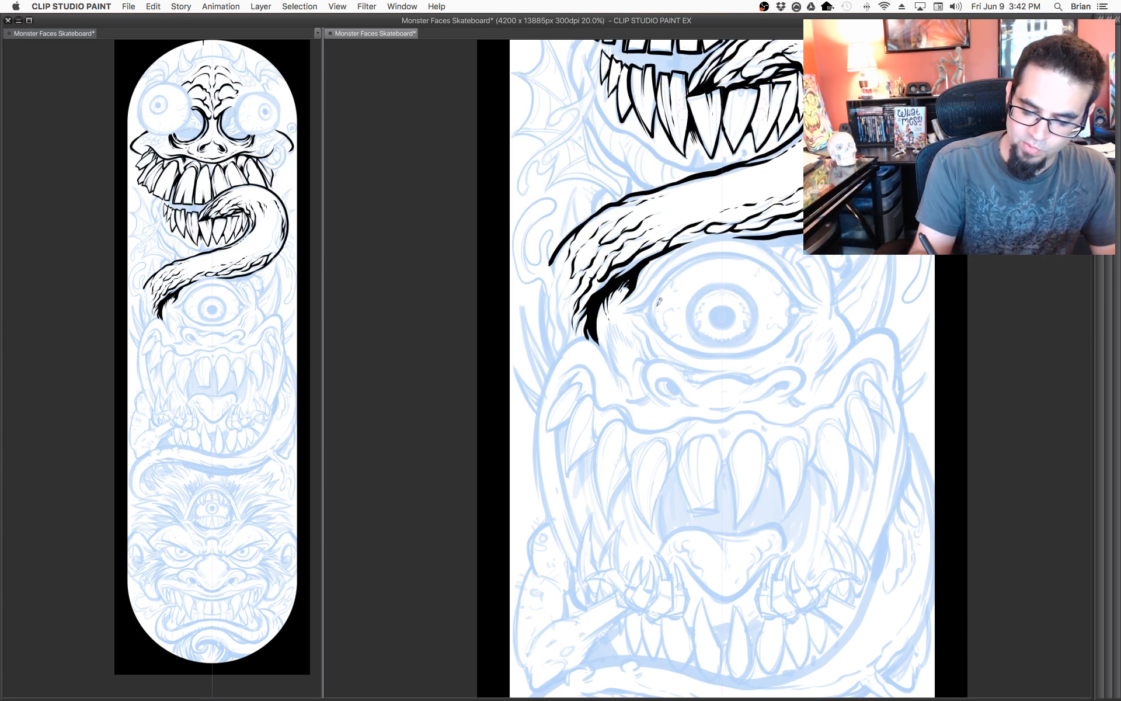
{"action": "left_click_drag", "start_coordinate": [711, 366], "coordinate": [686, 334]}
Ink the cyclops's upper lip from its left peak along the wavy edge above the teeth to the right peak.
{"action": "mouse_move", "coordinate": [556, 299]}
{"action": "left_mouse_down"}
{"action": "mouse_move", "coordinate": [573, 307]}
{"action": "mouse_move", "coordinate": [596, 357]}
{"action": "left_mouse_up"}
{"action": "mouse_move", "coordinate": [572, 303]}
{"action": "left_mouse_down"}
{"action": "mouse_move", "coordinate": [528, 333]}
{"action": "mouse_move", "coordinate": [515, 386]}
{"action": "left_mouse_up"}
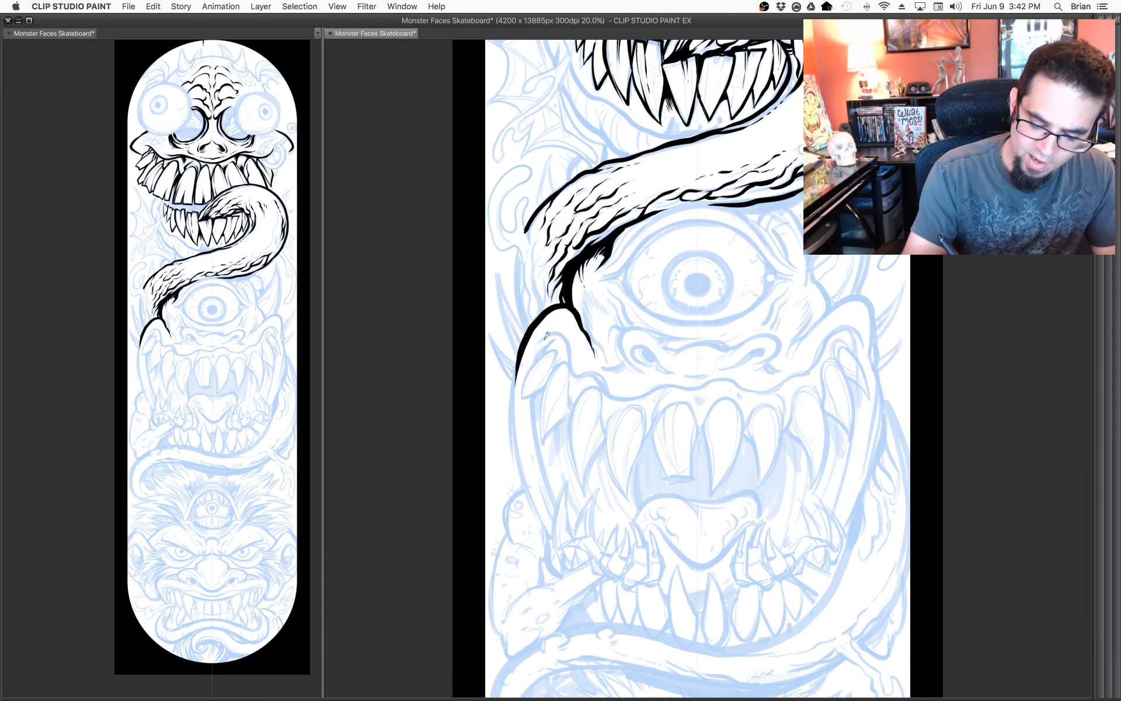
{"action": "mouse_move", "coordinate": [547, 336]}
{"action": "left_mouse_down"}
{"action": "mouse_move", "coordinate": [568, 341]}
{"action": "mouse_move", "coordinate": [577, 372]}
{"action": "mouse_move", "coordinate": [596, 371]}
{"action": "mouse_move", "coordinate": [608, 390]}
{"action": "left_mouse_up"}
{"action": "mouse_move", "coordinate": [609, 385]}
{"action": "left_mouse_down"}
{"action": "mouse_move", "coordinate": [609, 396]}
{"action": "mouse_move", "coordinate": [636, 402]}
{"action": "mouse_move", "coordinate": [686, 386]}
{"action": "mouse_move", "coordinate": [643, 388]}
{"action": "left_mouse_up"}
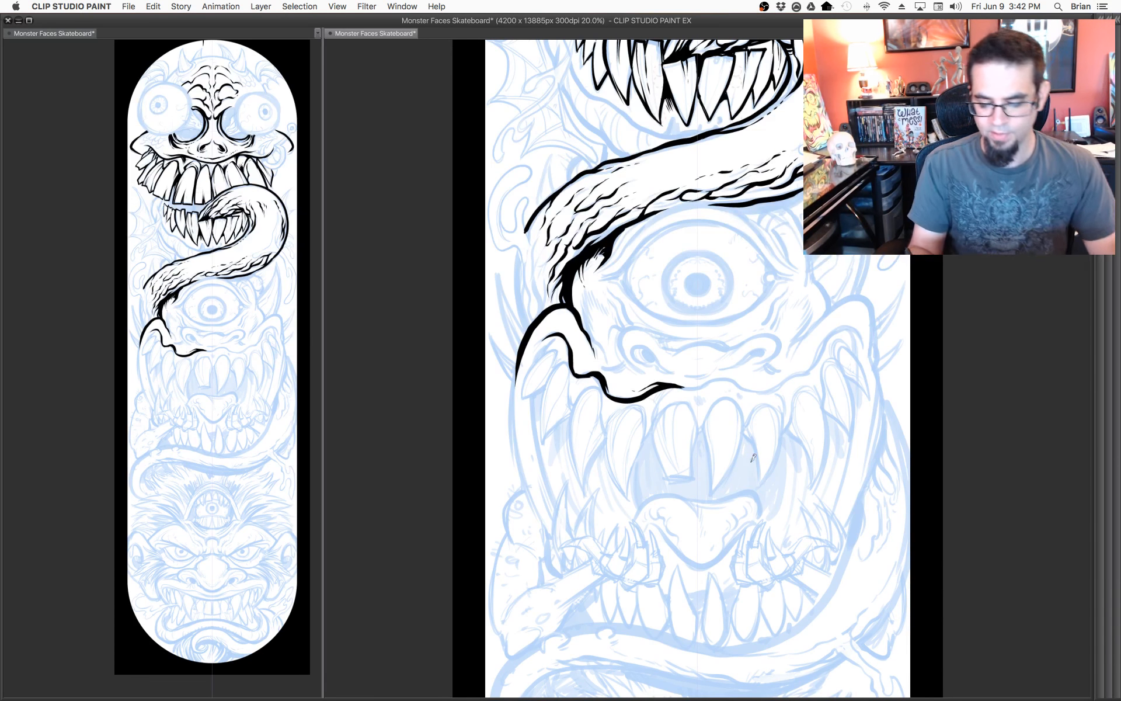
{"action": "mouse_move", "coordinate": [713, 381]}
{"action": "left_mouse_down"}
{"action": "mouse_move", "coordinate": [715, 418]}
{"action": "mouse_move", "coordinate": [688, 422]}
{"action": "mouse_move", "coordinate": [788, 413]}
{"action": "mouse_move", "coordinate": [839, 364]}
{"action": "mouse_move", "coordinate": [857, 369]}
{"action": "mouse_move", "coordinate": [863, 397]}
{"action": "mouse_move", "coordinate": [833, 373]}
{"action": "left_mouse_up"}
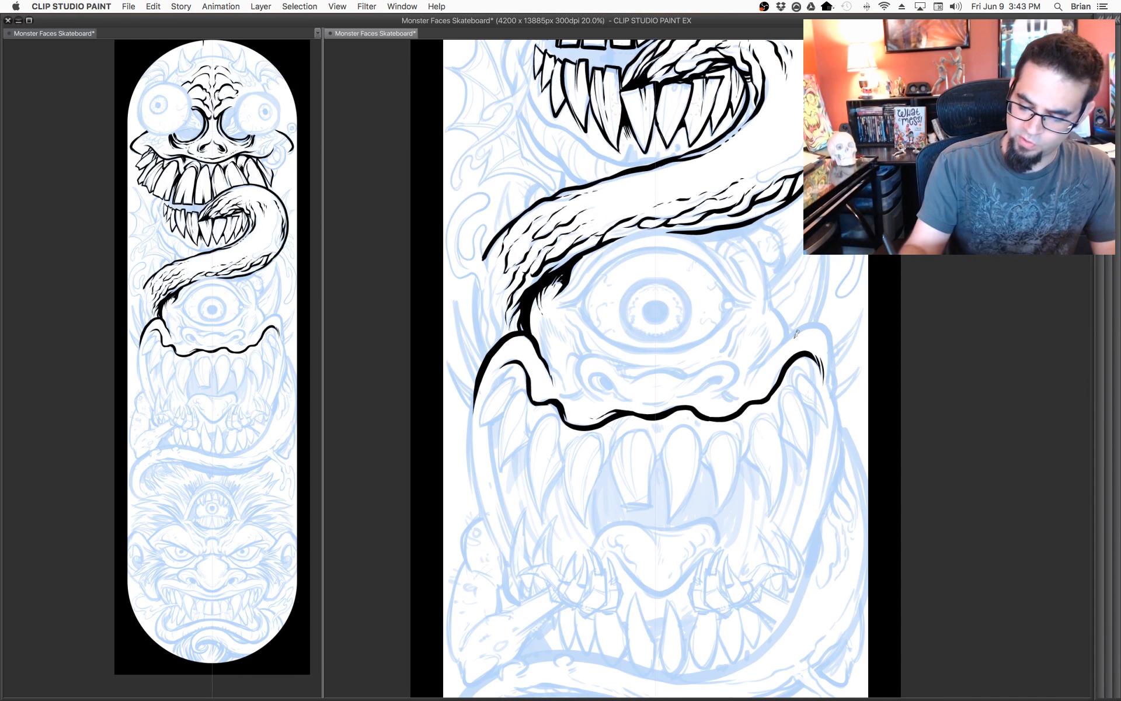
Ink the outer curve of the cyclops's right lip peak and continue it down the right side of the mouth.
{"action": "mouse_move", "coordinate": [762, 362]}
{"action": "left_mouse_down"}
{"action": "mouse_move", "coordinate": [819, 319]}
{"action": "mouse_move", "coordinate": [836, 336]}
{"action": "mouse_move", "coordinate": [844, 411]}
{"action": "mouse_move", "coordinate": [818, 421]}
{"action": "left_mouse_up"}
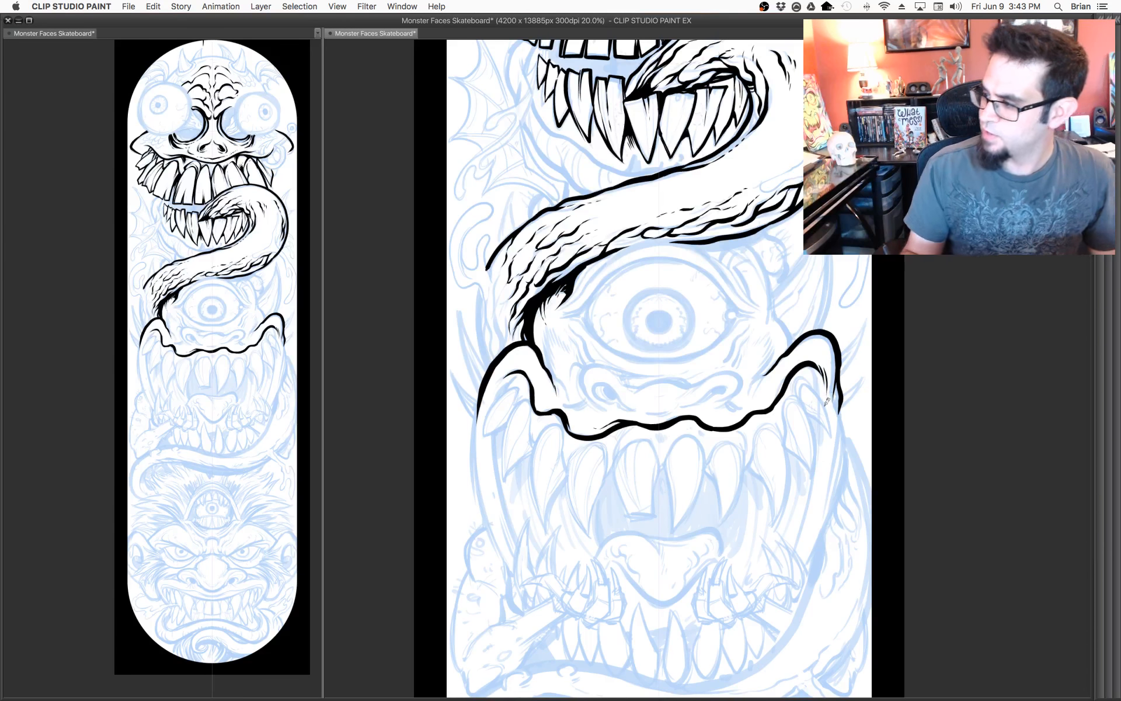
{"action": "scroll", "coordinate": [848, 365], "scroll_direction": "down", "scroll_amount": 2}
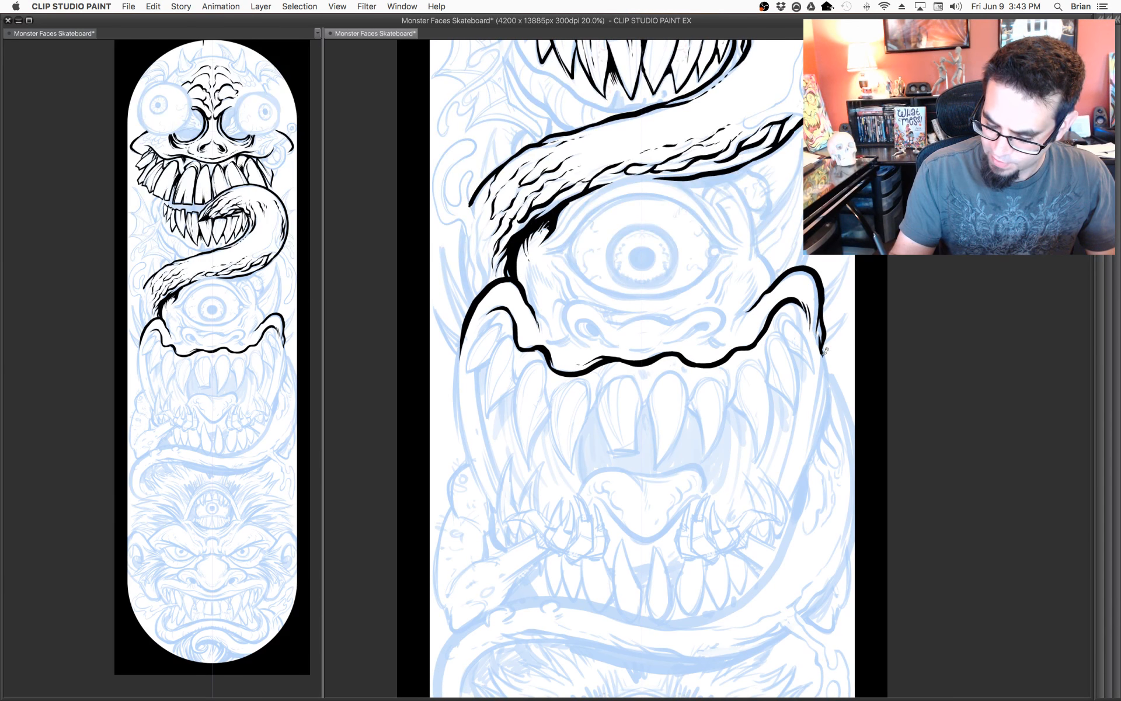
{"action": "left_click_drag", "start_coordinate": [823, 349], "coordinate": [818, 409]}
{"action": "mouse_move", "coordinate": [826, 350]}
{"action": "left_mouse_down"}
{"action": "mouse_move", "coordinate": [817, 449]}
{"action": "mouse_move", "coordinate": [798, 485]}
{"action": "left_mouse_up"}
{"action": "scroll", "coordinate": [826, 436], "scroll_direction": "down", "scroll_amount": 2}
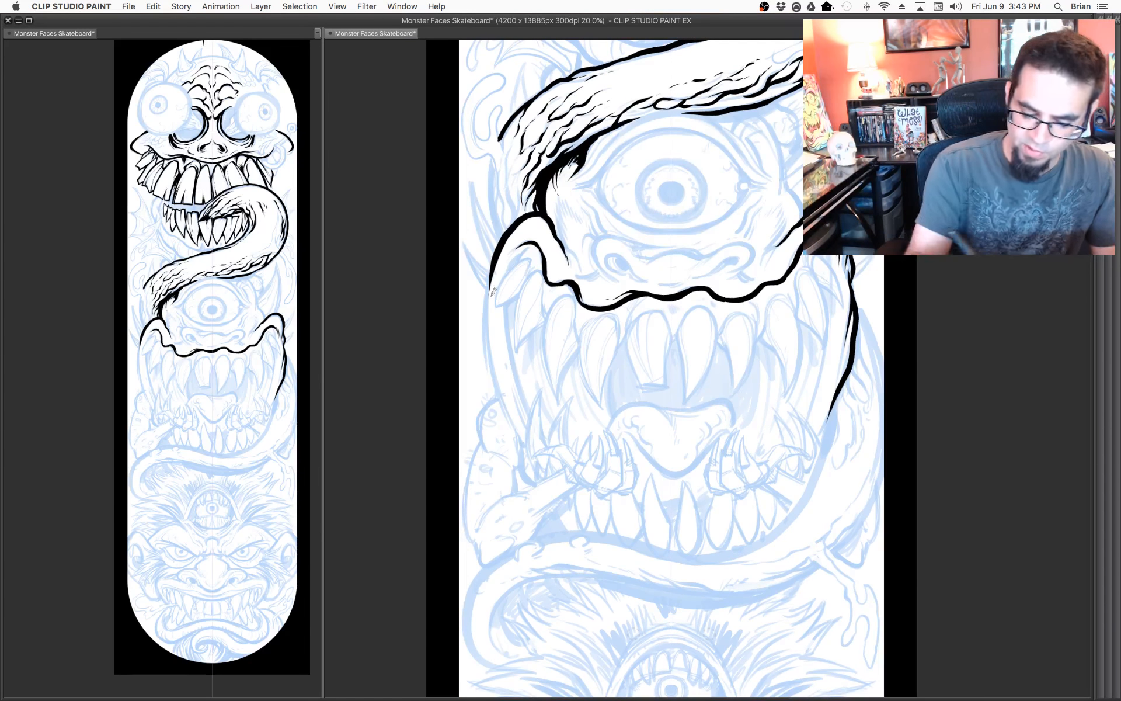
Ink the outer edge of the mouth's left side and the inner lip lines on both sides of the mouth.
{"action": "mouse_move", "coordinate": [498, 255]}
{"action": "left_mouse_down"}
{"action": "mouse_move", "coordinate": [486, 336]}
{"action": "mouse_move", "coordinate": [524, 453]}
{"action": "left_mouse_up"}
{"action": "mouse_move", "coordinate": [531, 409]}
{"action": "left_mouse_down"}
{"action": "mouse_move", "coordinate": [505, 303]}
{"action": "mouse_move", "coordinate": [530, 429]}
{"action": "left_mouse_up"}
{"action": "key", "text": "ctrl+z"}
{"action": "left_click_drag", "start_coordinate": [509, 387], "coordinate": [528, 429]}
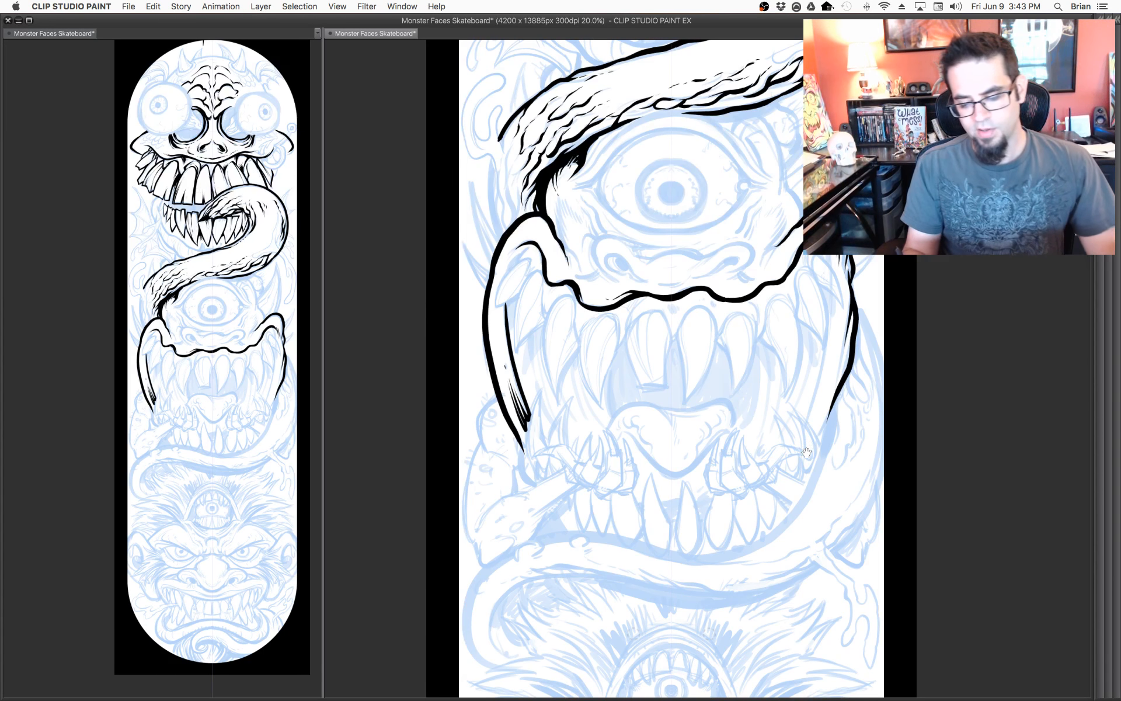
{"action": "mouse_move", "coordinate": [835, 424]}
{"action": "left_mouse_down"}
{"action": "mouse_move", "coordinate": [846, 417]}
{"action": "mouse_move", "coordinate": [834, 437]}
{"action": "left_mouse_up"}
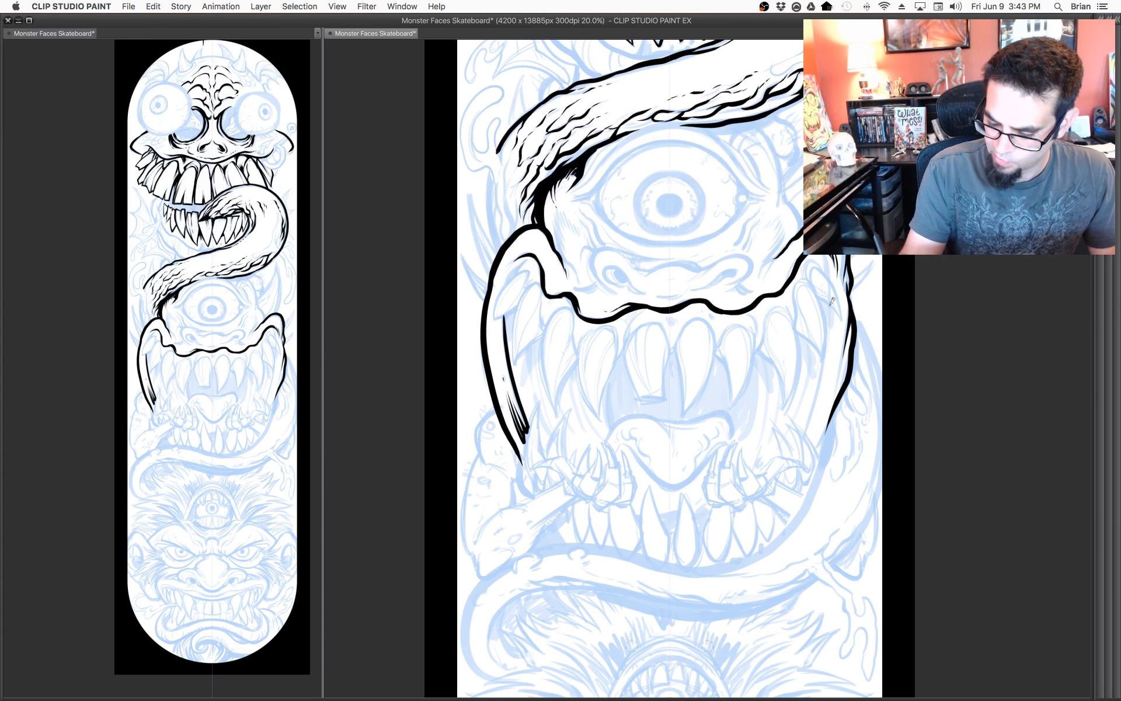
{"action": "left_click_drag", "start_coordinate": [831, 299], "coordinate": [806, 435]}
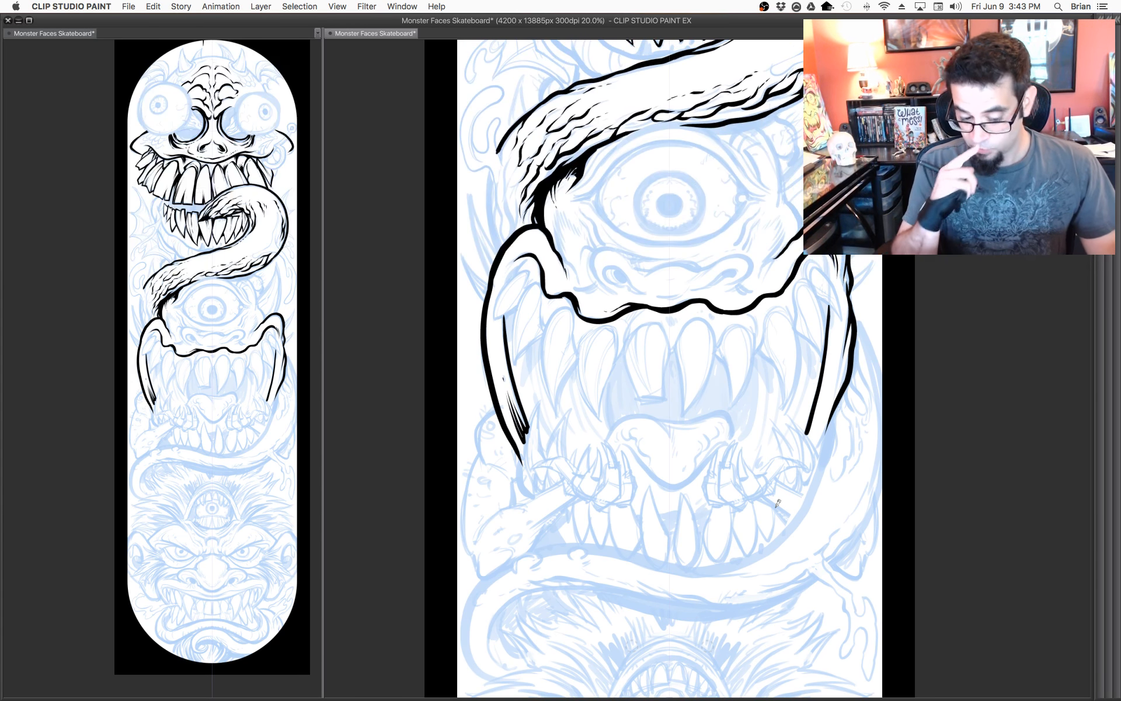
Show the tool palettes, select the BRUSH - Expressive inking brush and try a stroke over the cyclops's upper teeth.
{"action": "scroll", "coordinate": [831, 351], "scroll_direction": "down", "scroll_amount": 2}
{"action": "left_click_drag", "start_coordinate": [839, 369], "coordinate": [704, 461]}
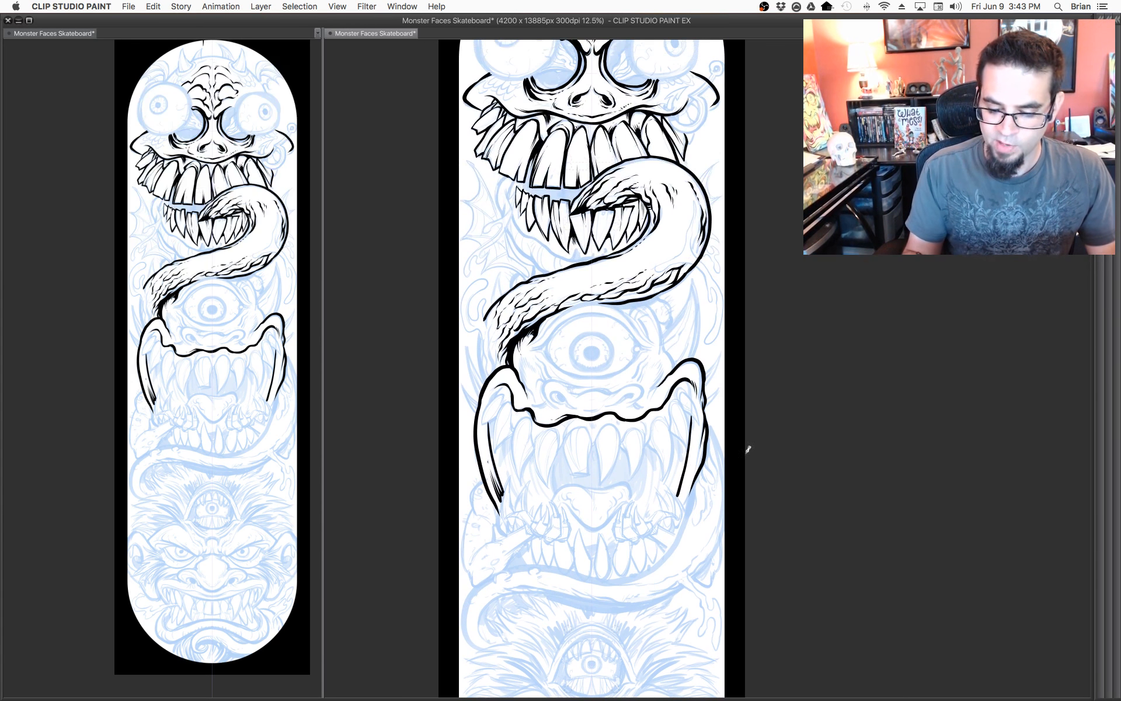
{"action": "key", "text": "Tab"}
{"action": "key", "text": "Tab"}
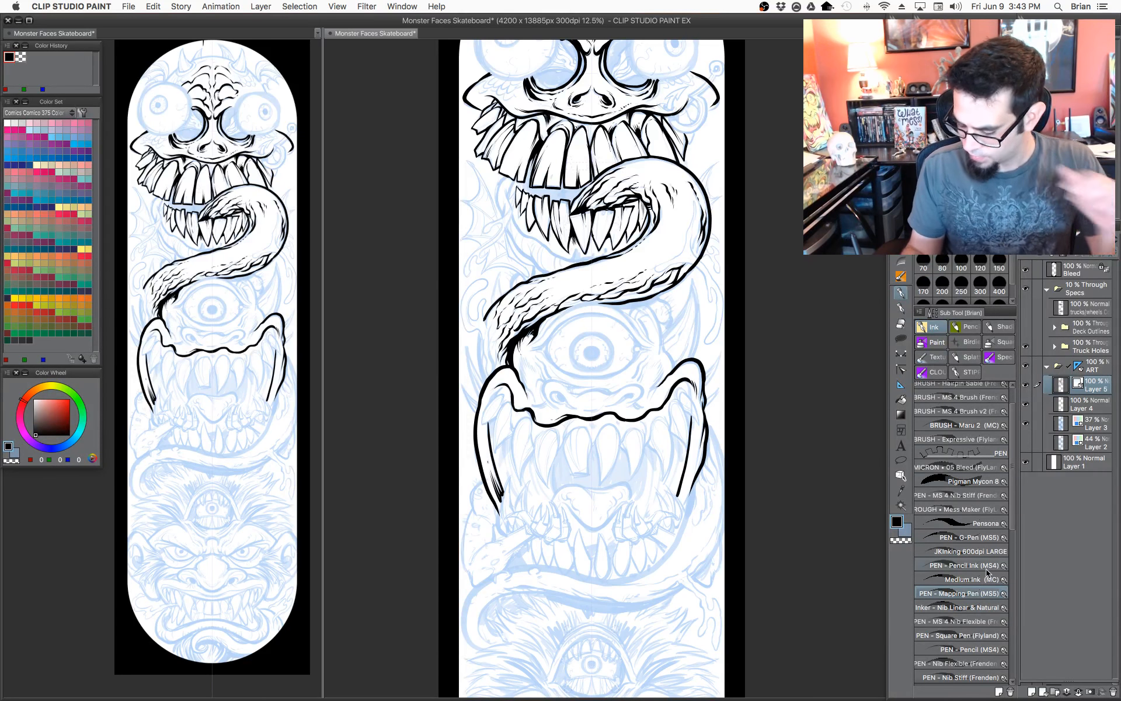
{"action": "left_click_drag", "start_coordinate": [1013, 490], "coordinate": [1013, 466]}
{"action": "left_click", "coordinate": [979, 476]}
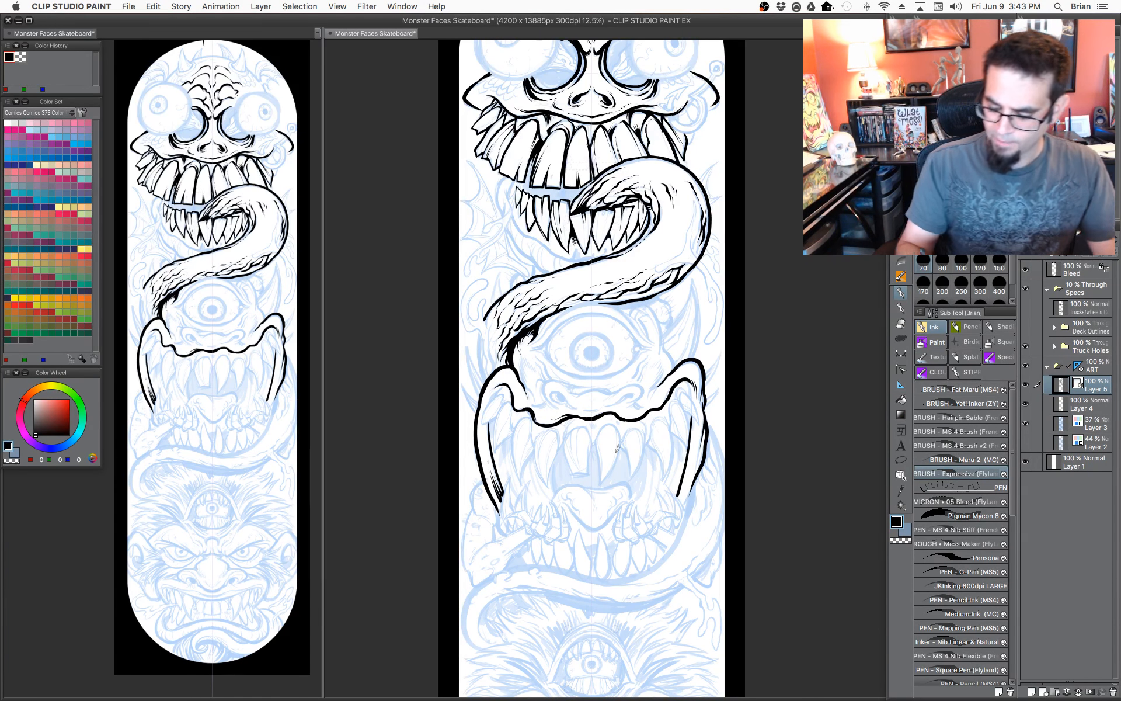
{"action": "left_click_drag", "start_coordinate": [592, 435], "coordinate": [656, 451]}
{"action": "key", "text": "super+z"}
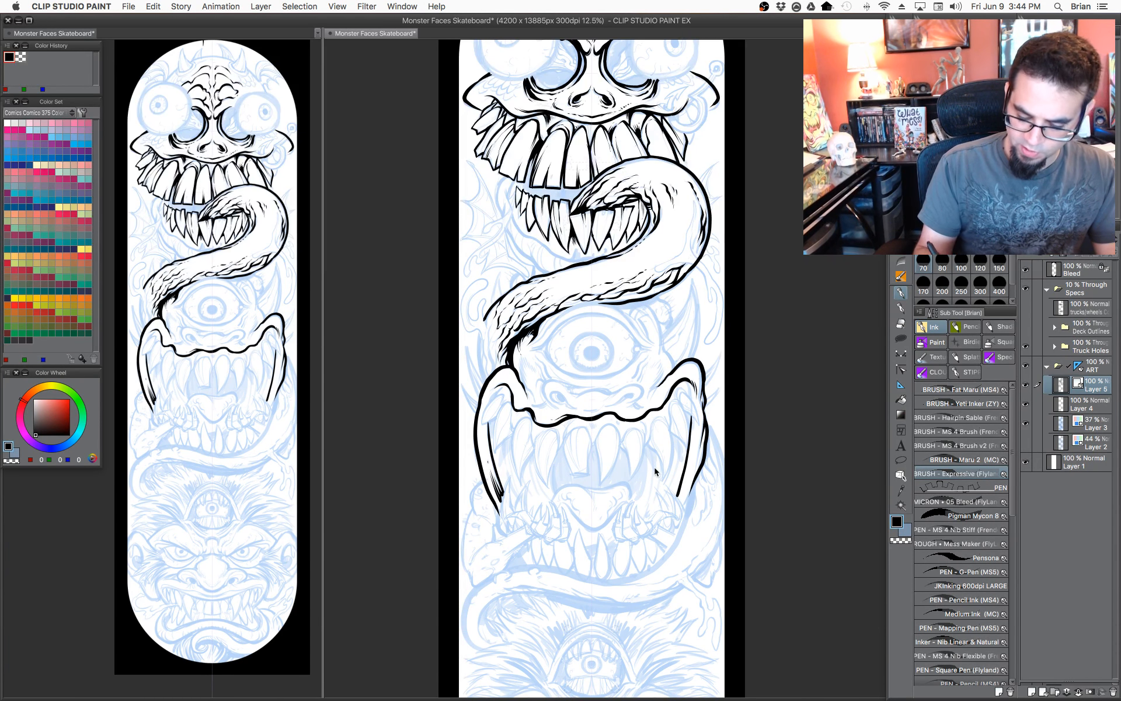
Ink the cyclops's right nostril with a black opening and a curved outer rim.
{"action": "left_click", "coordinate": [655, 467], "text": "super"}
{"action": "left_click", "coordinate": [624, 387], "text": "super"}
{"action": "left_click_drag", "start_coordinate": [634, 399], "coordinate": [683, 435]}
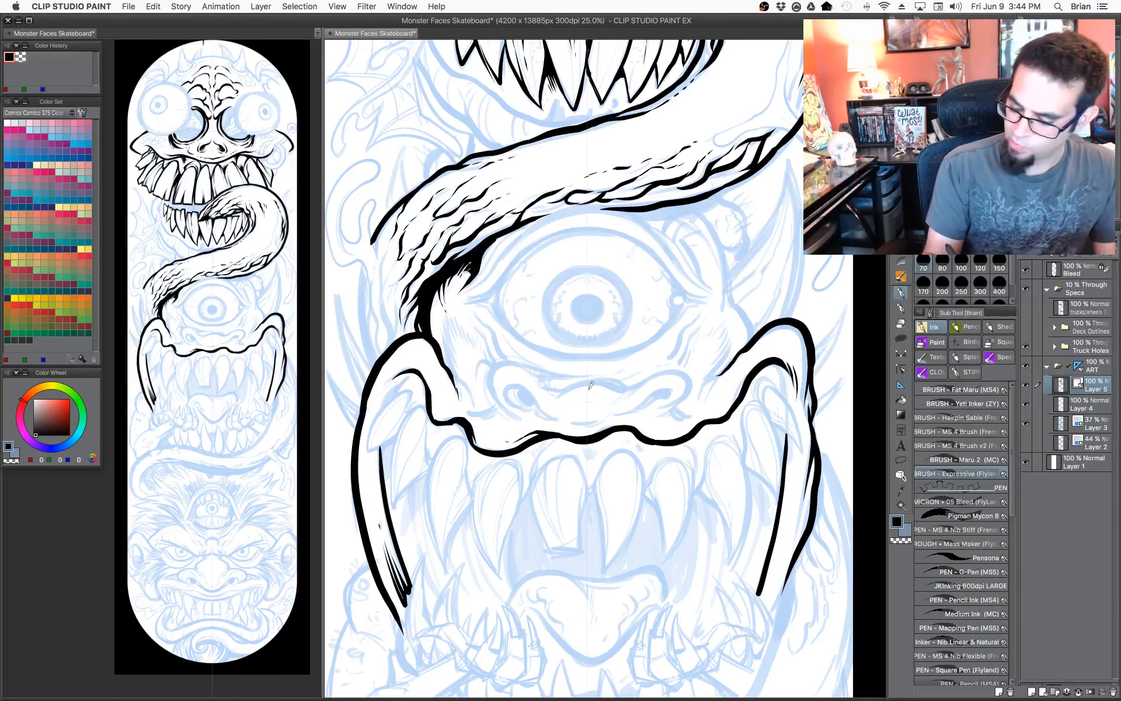
{"action": "mouse_move", "coordinate": [618, 414]}
{"action": "left_mouse_down"}
{"action": "mouse_move", "coordinate": [658, 387]}
{"action": "mouse_move", "coordinate": [672, 396]}
{"action": "mouse_move", "coordinate": [644, 407]}
{"action": "left_mouse_up"}
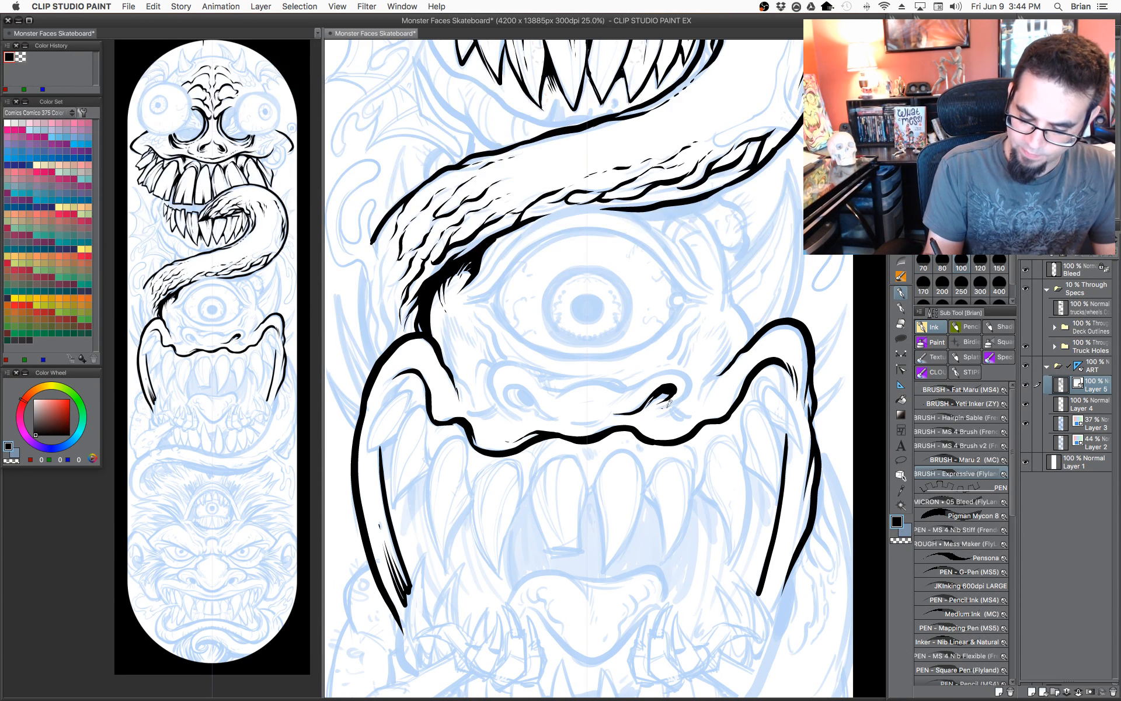
{"action": "mouse_move", "coordinate": [668, 403]}
{"action": "left_mouse_down"}
{"action": "mouse_move", "coordinate": [695, 374]}
{"action": "mouse_move", "coordinate": [685, 366]}
{"action": "mouse_move", "coordinate": [653, 370]}
{"action": "mouse_move", "coordinate": [621, 400]}
{"action": "left_mouse_up"}
{"action": "scroll", "coordinate": [766, 497], "scroll_direction": "down", "scroll_amount": 1}
{"action": "left_click_drag", "start_coordinate": [757, 470], "coordinate": [711, 475]}
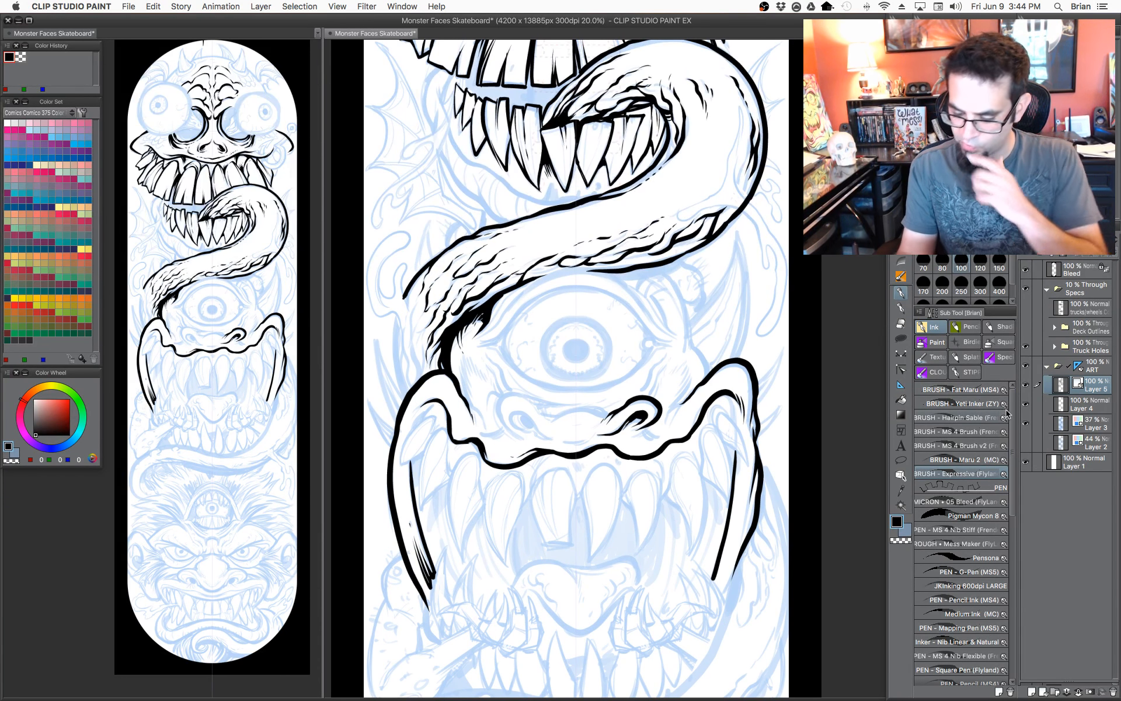
Switch to BRUSH - Fat Maru (MS4) and ink the wrinkles between the right nostril and cheek plus the upper eyelid.
{"action": "left_click", "coordinate": [964, 389]}
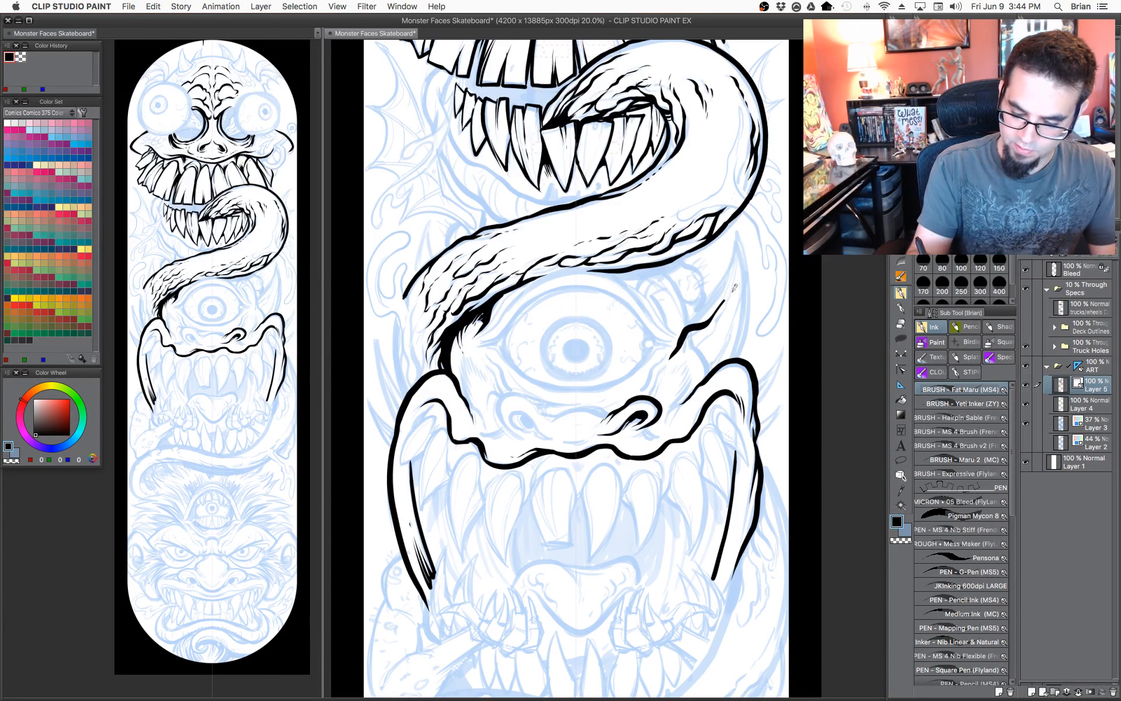
{"action": "scroll", "coordinate": [666, 359], "scroll_direction": "up", "scroll_amount": 1}
{"action": "mouse_move", "coordinate": [628, 387]}
{"action": "left_mouse_down"}
{"action": "mouse_move", "coordinate": [679, 336]}
{"action": "mouse_move", "coordinate": [636, 396]}
{"action": "mouse_move", "coordinate": [656, 377]}
{"action": "mouse_move", "coordinate": [678, 401]}
{"action": "mouse_move", "coordinate": [690, 353]}
{"action": "mouse_move", "coordinate": [684, 367]}
{"action": "mouse_move", "coordinate": [677, 352]}
{"action": "mouse_move", "coordinate": [733, 429]}
{"action": "mouse_move", "coordinate": [653, 433]}
{"action": "mouse_move", "coordinate": [610, 337]}
{"action": "mouse_move", "coordinate": [617, 347]}
{"action": "mouse_move", "coordinate": [638, 336]}
{"action": "mouse_move", "coordinate": [617, 349]}
{"action": "mouse_move", "coordinate": [630, 376]}
{"action": "left_mouse_up"}
{"action": "scroll", "coordinate": [744, 450], "scroll_direction": "down", "scroll_amount": 2}
{"action": "scroll", "coordinate": [739, 450], "scroll_direction": "up", "scroll_amount": 2}
{"action": "left_click_drag", "start_coordinate": [602, 314], "coordinate": [608, 343]}
{"action": "mouse_move", "coordinate": [377, 340]}
{"action": "left_mouse_down"}
{"action": "mouse_move", "coordinate": [496, 290]}
{"action": "mouse_move", "coordinate": [492, 314]}
{"action": "mouse_move", "coordinate": [489, 291]}
{"action": "mouse_move", "coordinate": [524, 256]}
{"action": "mouse_move", "coordinate": [602, 239]}
{"action": "left_mouse_up"}
{"action": "left_click_drag", "start_coordinate": [623, 308], "coordinate": [632, 369]}
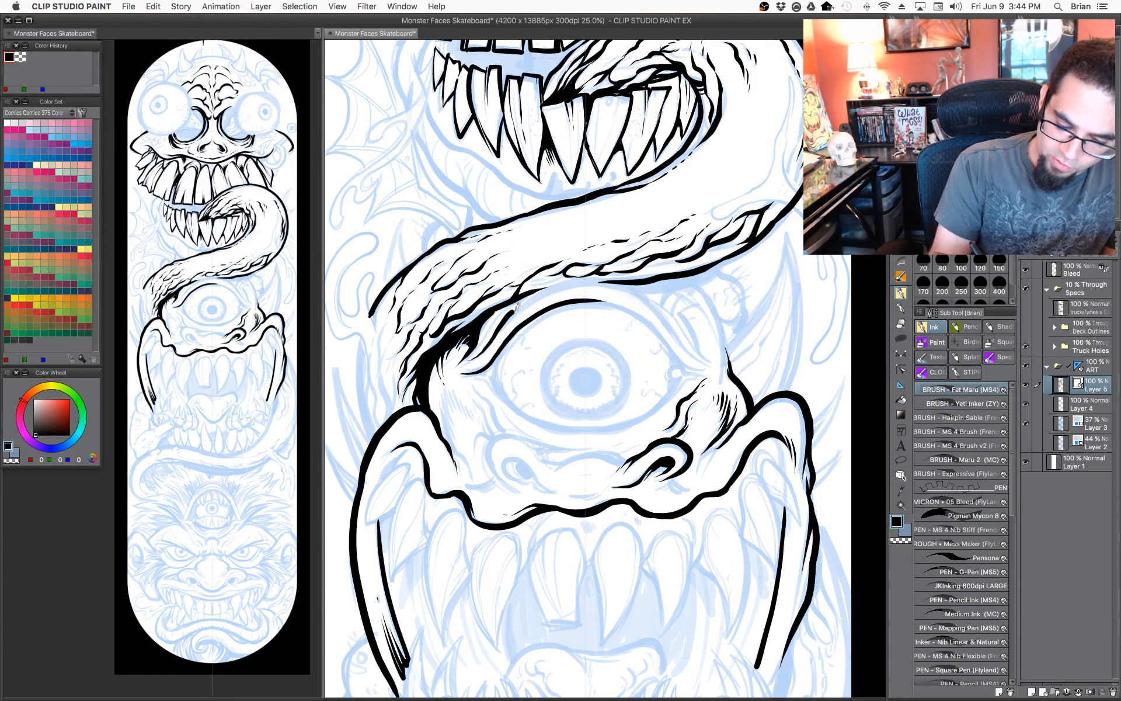
Ink the brow line over the cyclops's eye and fill an outlined shadow below the tongue's underside with black.
{"action": "mouse_move", "coordinate": [515, 311]}
{"action": "left_mouse_down"}
{"action": "mouse_move", "coordinate": [575, 278]}
{"action": "mouse_move", "coordinate": [645, 289]}
{"action": "left_mouse_up"}
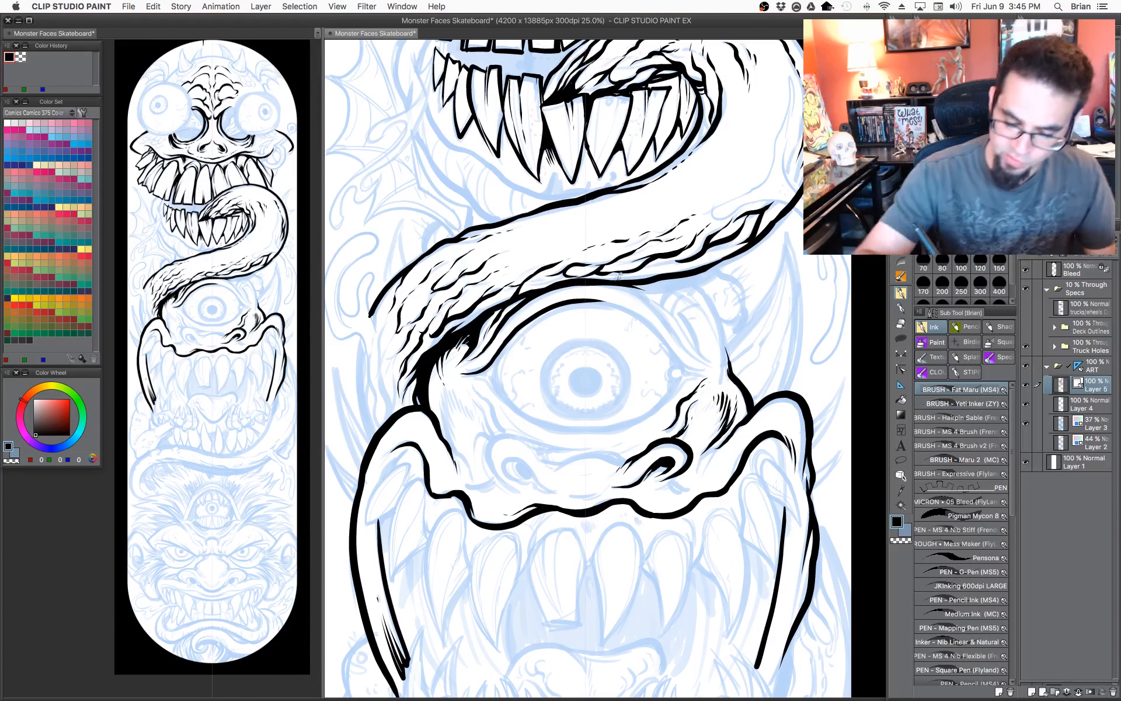
{"action": "mouse_move", "coordinate": [609, 279]}
{"action": "left_mouse_down"}
{"action": "mouse_move", "coordinate": [662, 305]}
{"action": "mouse_move", "coordinate": [697, 354]}
{"action": "mouse_move", "coordinate": [713, 353]}
{"action": "mouse_move", "coordinate": [706, 416]}
{"action": "left_mouse_up"}
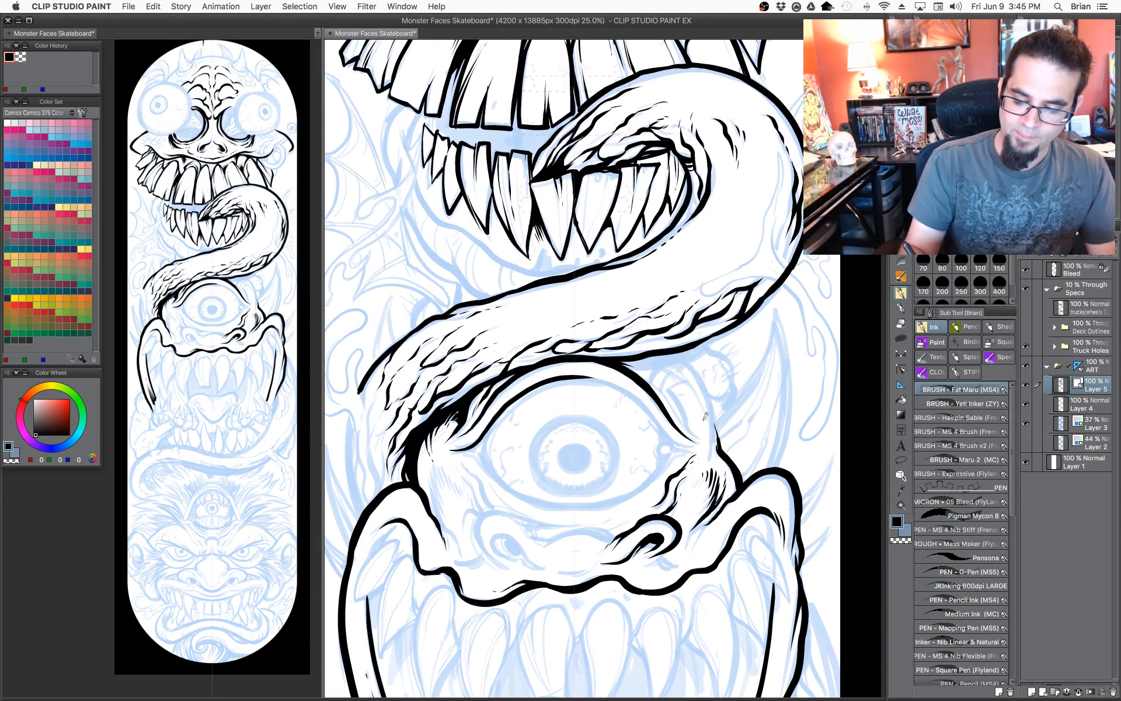
{"action": "mouse_move", "coordinate": [629, 367]}
{"action": "left_mouse_down"}
{"action": "mouse_move", "coordinate": [690, 358]}
{"action": "mouse_move", "coordinate": [708, 341]}
{"action": "left_mouse_up"}
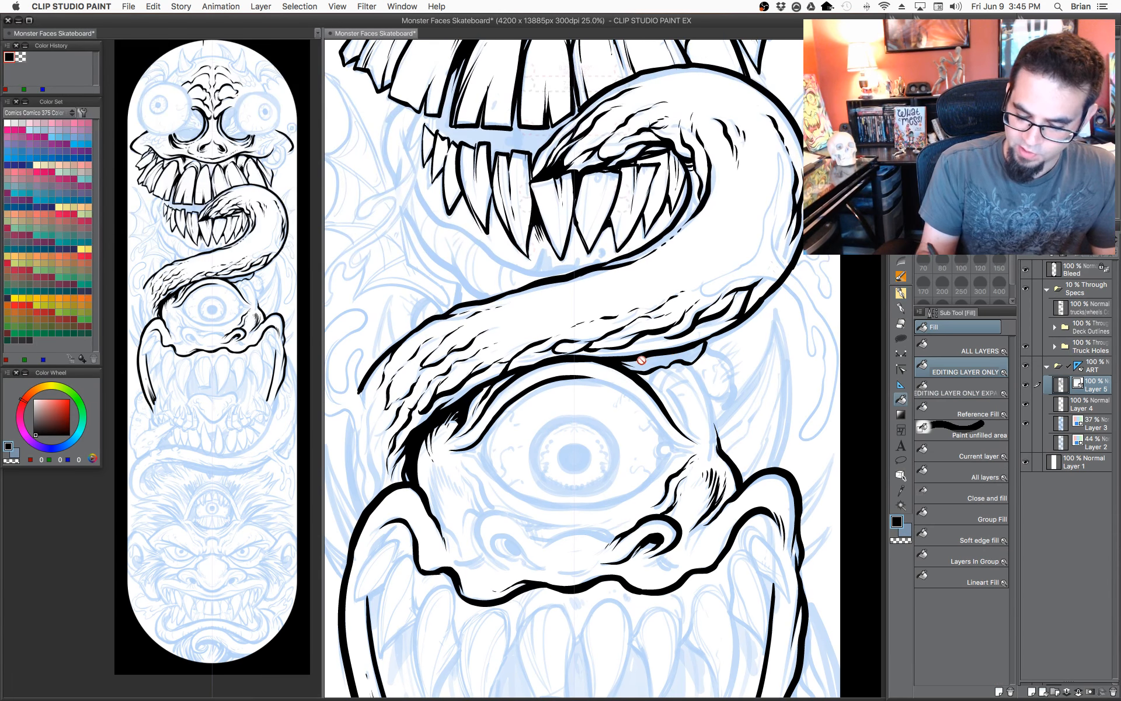
{"action": "mouse_move", "coordinate": [630, 361]}
{"action": "left_mouse_down"}
{"action": "mouse_move", "coordinate": [707, 337]}
{"action": "mouse_move", "coordinate": [694, 355]}
{"action": "mouse_move", "coordinate": [634, 367]}
{"action": "left_mouse_up"}
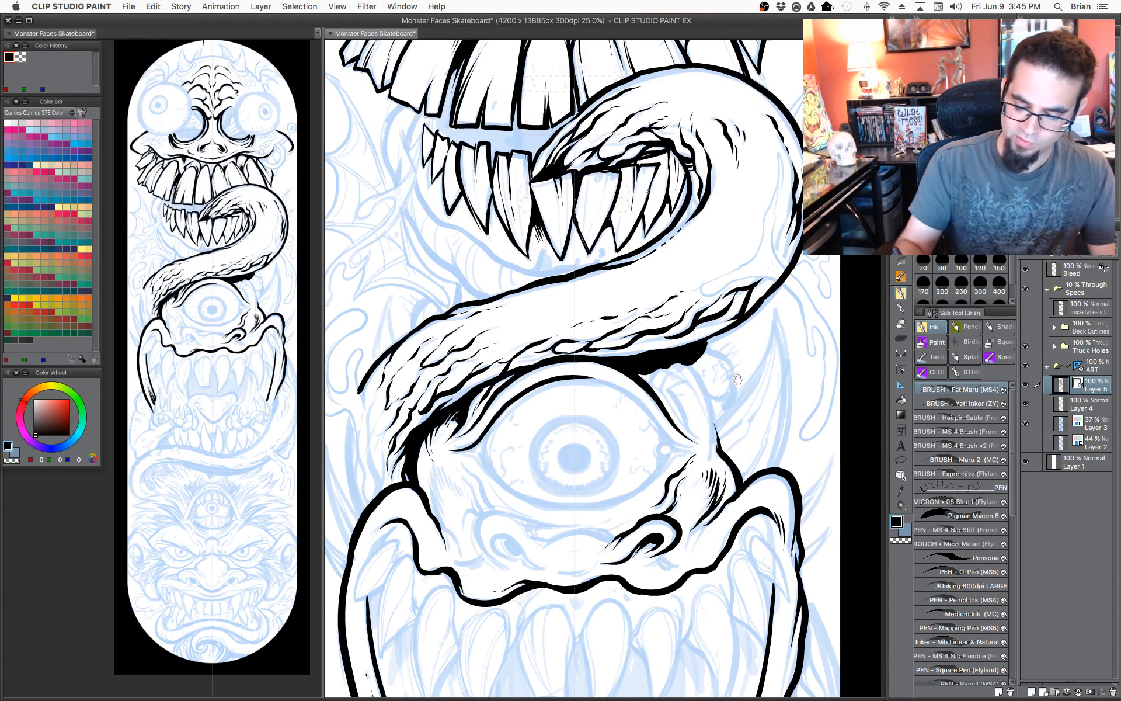
Ink the outer brow fold and ridged wrinkles between the cyclops's right eye corner and the shadow under the tongue.
{"action": "left_click_drag", "start_coordinate": [736, 378], "coordinate": [711, 319]}
{"action": "left_click_drag", "start_coordinate": [639, 307], "coordinate": [670, 339]}
{"action": "left_click_drag", "start_coordinate": [647, 309], "coordinate": [679, 363]}
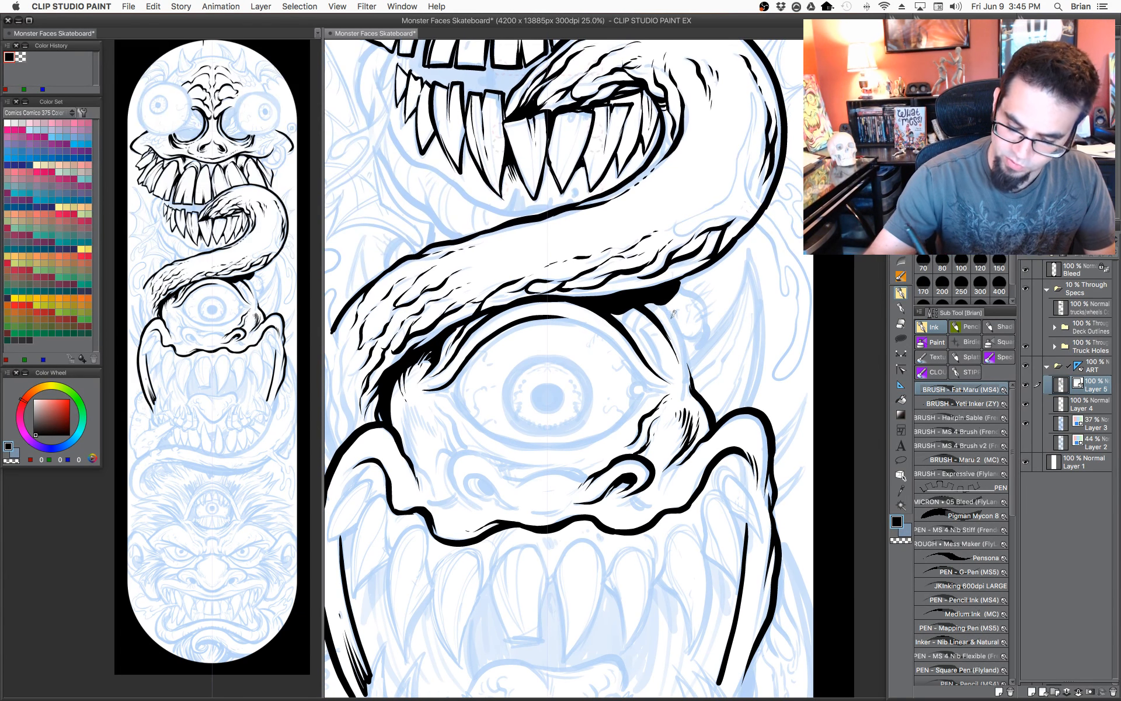
{"action": "mouse_move", "coordinate": [647, 290]}
{"action": "left_mouse_down"}
{"action": "mouse_move", "coordinate": [681, 322]}
{"action": "mouse_move", "coordinate": [691, 404]}
{"action": "left_mouse_up"}
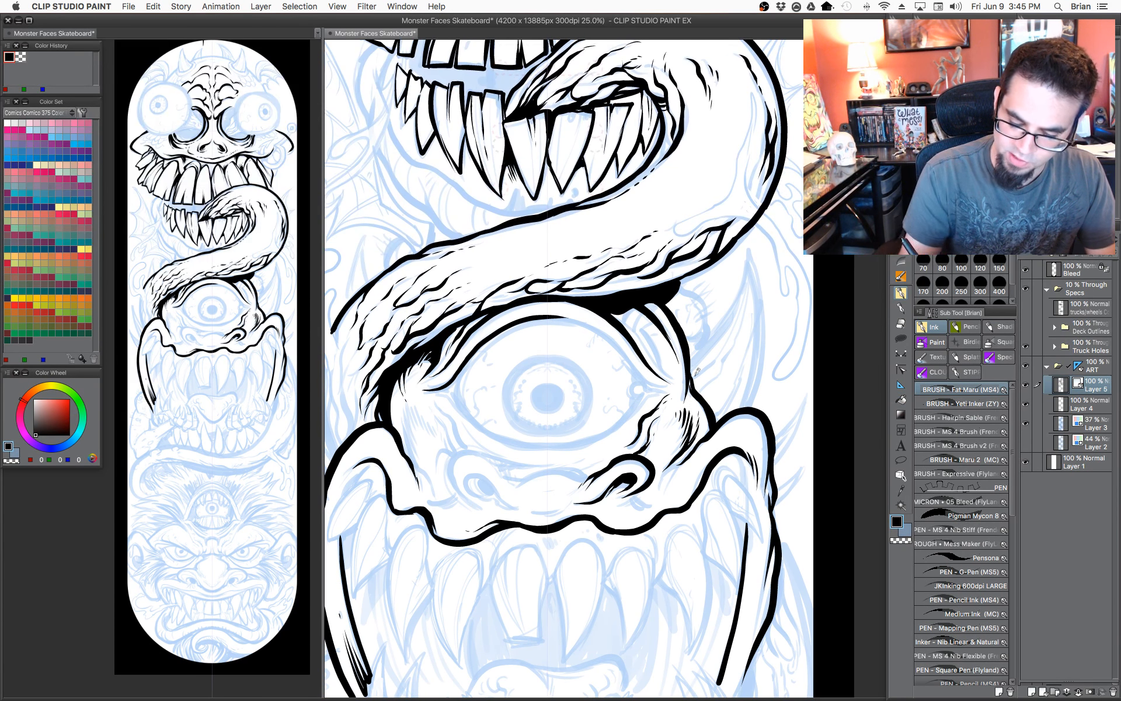
{"action": "left_click_drag", "start_coordinate": [609, 302], "coordinate": [677, 381]}
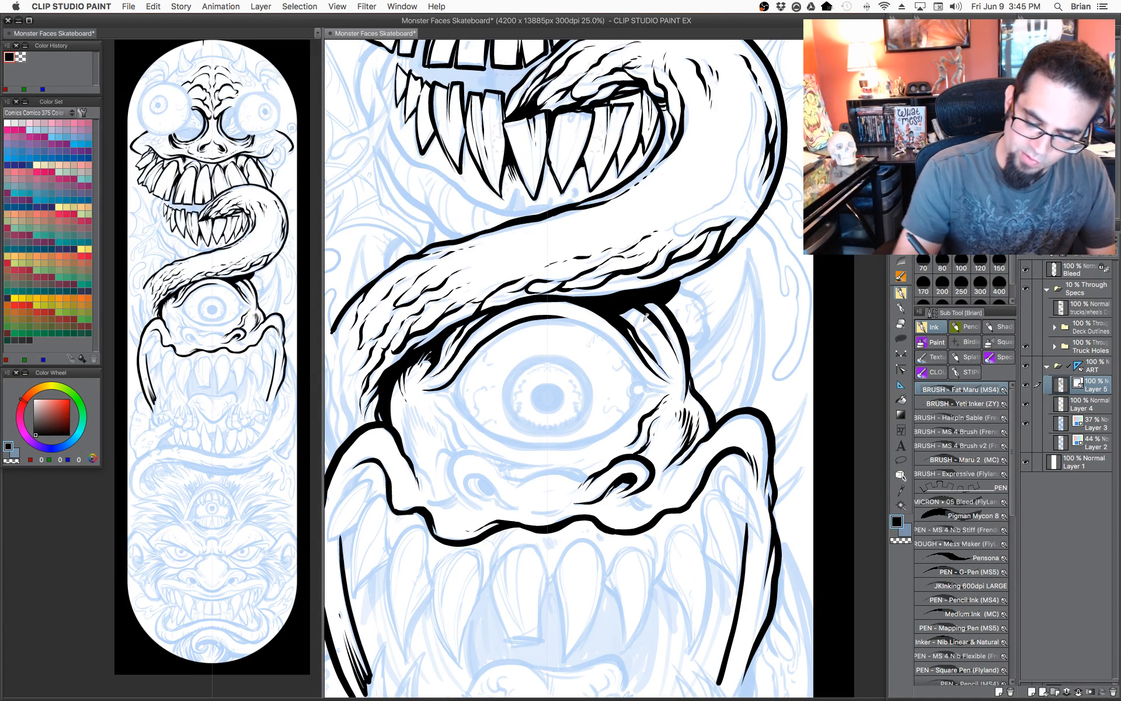
{"action": "mouse_move", "coordinate": [637, 331]}
{"action": "left_mouse_down"}
{"action": "mouse_move", "coordinate": [652, 307]}
{"action": "mouse_move", "coordinate": [634, 322]}
{"action": "mouse_move", "coordinate": [641, 303]}
{"action": "mouse_move", "coordinate": [629, 306]}
{"action": "mouse_move", "coordinate": [651, 322]}
{"action": "mouse_move", "coordinate": [643, 341]}
{"action": "mouse_move", "coordinate": [663, 338]}
{"action": "left_mouse_up"}
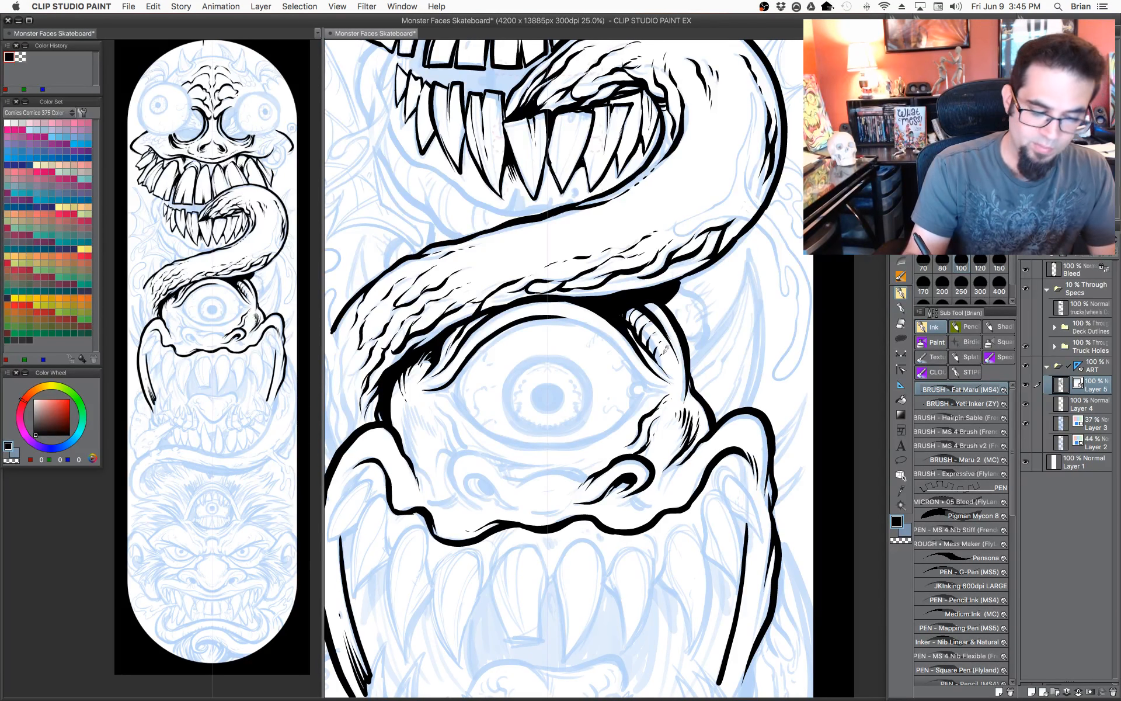
Ink the rounded bump beside the cyclops's brow and the shaded curved horn behind it.
{"action": "scroll", "coordinate": [690, 441], "scroll_direction": "down", "scroll_amount": 1}
{"action": "left_click_drag", "start_coordinate": [720, 402], "coordinate": [696, 372]}
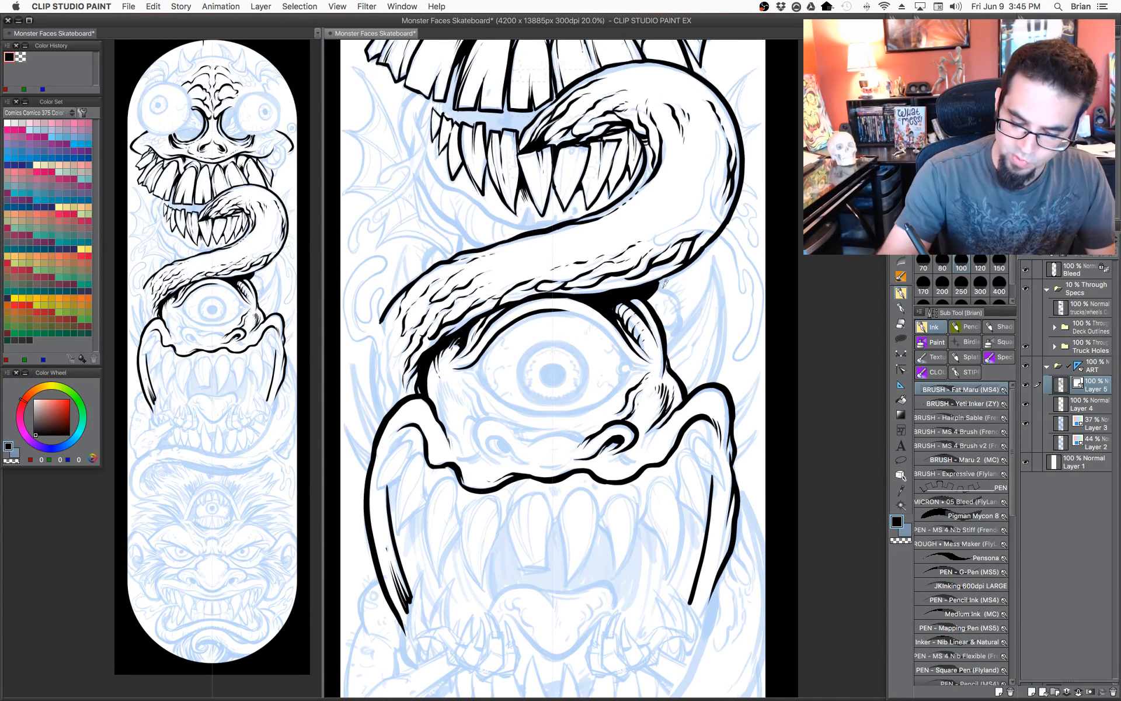
{"action": "mouse_move", "coordinate": [661, 280]}
{"action": "left_mouse_down"}
{"action": "mouse_move", "coordinate": [684, 318]}
{"action": "mouse_move", "coordinate": [665, 329]}
{"action": "mouse_move", "coordinate": [675, 284]}
{"action": "mouse_move", "coordinate": [687, 276]}
{"action": "mouse_move", "coordinate": [694, 290]}
{"action": "mouse_move", "coordinate": [688, 313]}
{"action": "mouse_move", "coordinate": [667, 302]}
{"action": "mouse_move", "coordinate": [669, 341]}
{"action": "left_mouse_up"}
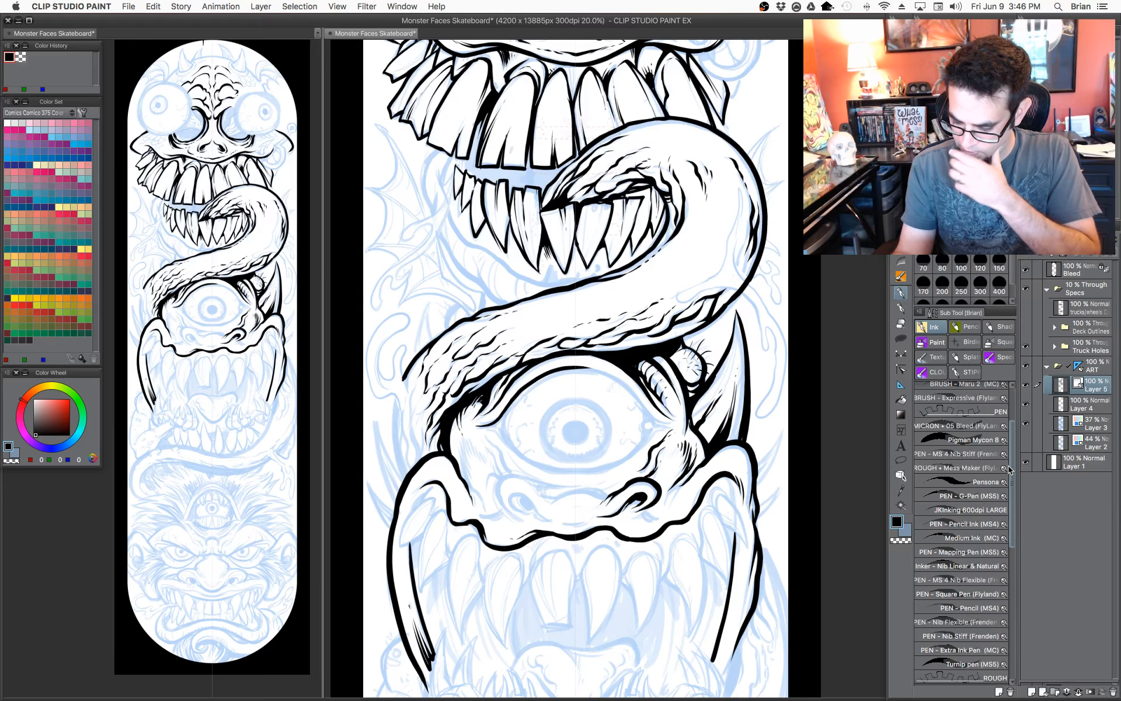
Switch to PEN - Mapping Pen (MS5) and ink the outline of the cyclops's eyeball with the folds at both eye corners.
{"action": "scroll", "coordinate": [1006, 489], "scroll_direction": "down", "scroll_amount": 8}
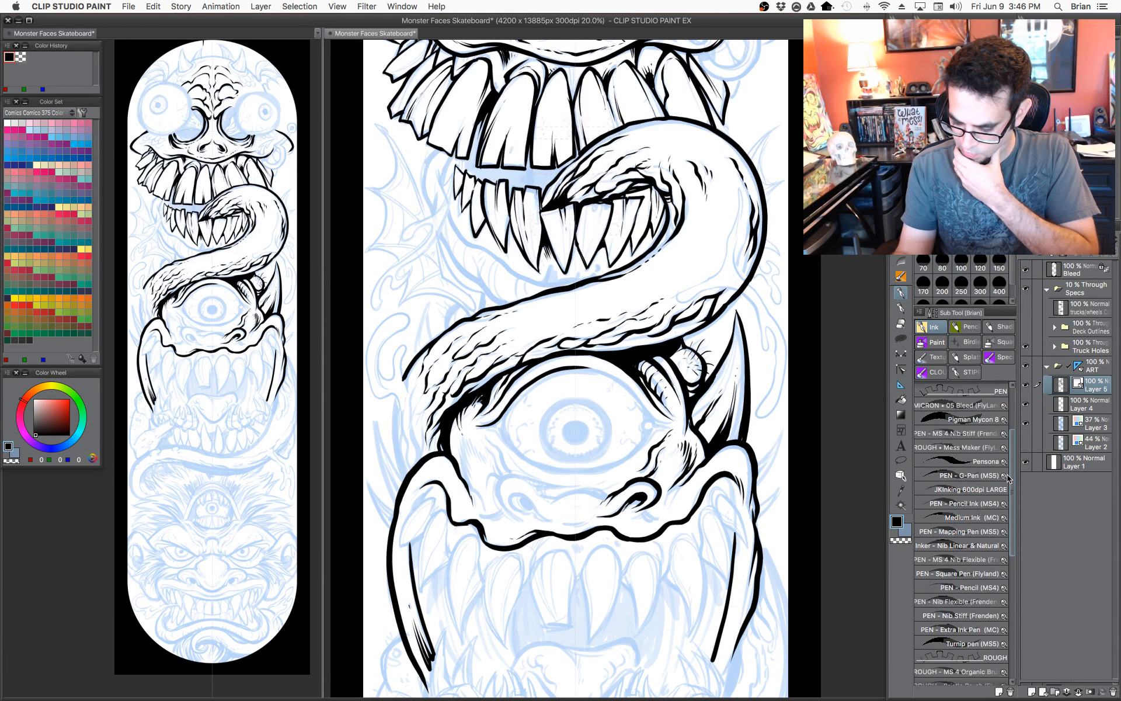
{"action": "scroll", "coordinate": [1005, 496], "scroll_direction": "down", "scroll_amount": 3}
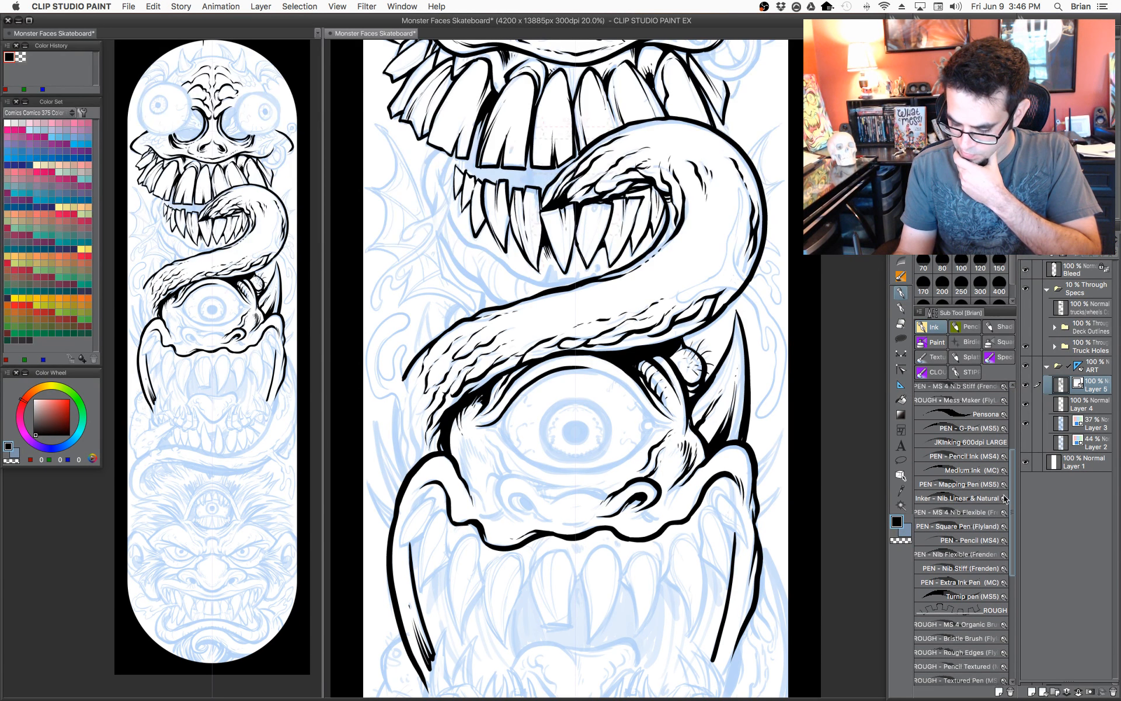
{"action": "left_click", "coordinate": [969, 516]}
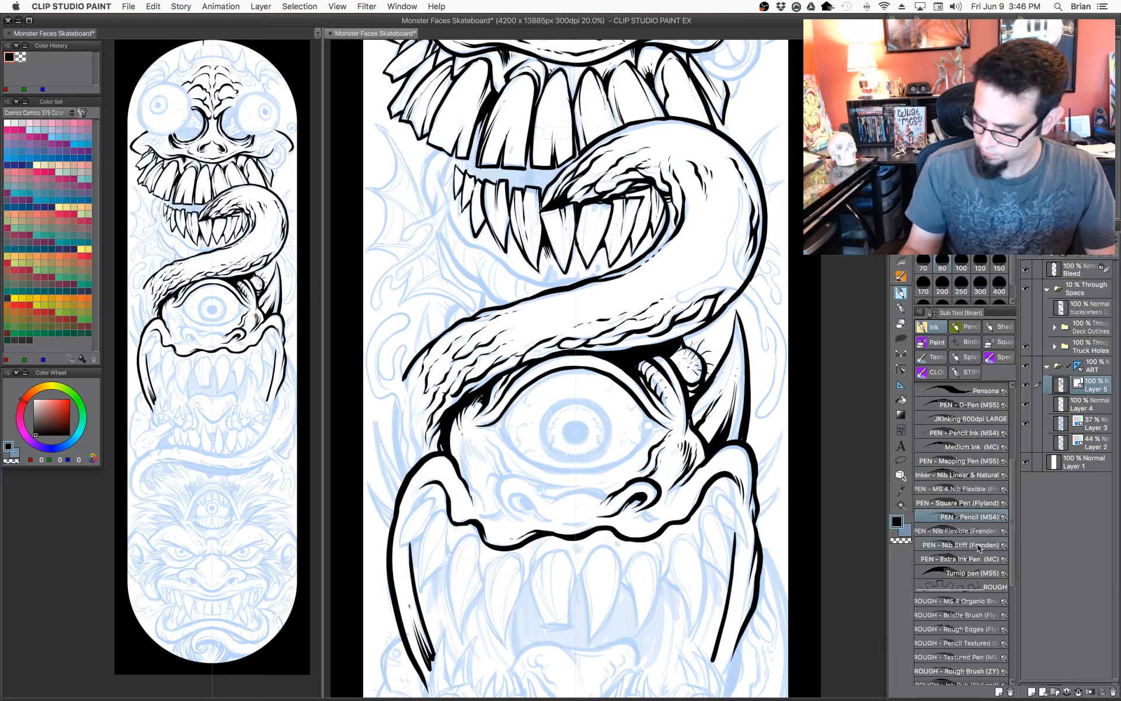
{"action": "scroll", "coordinate": [1009, 475], "scroll_direction": "up", "scroll_amount": 3}
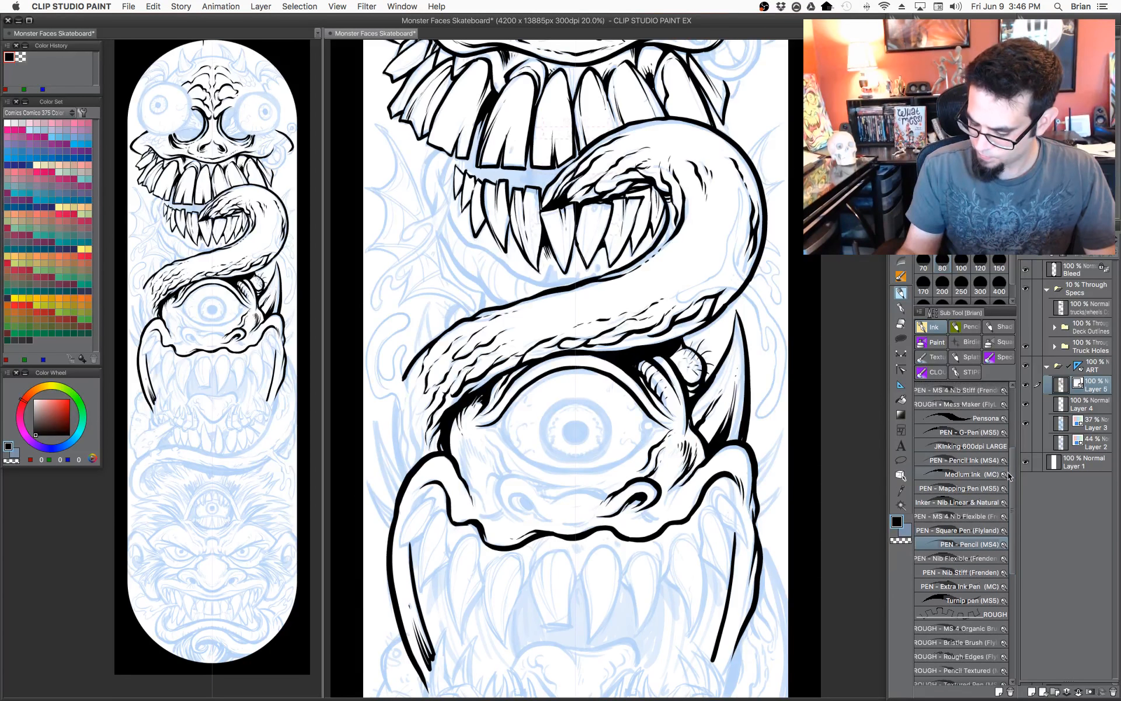
{"action": "scroll", "coordinate": [1008, 475], "scroll_direction": "up", "scroll_amount": 2}
{"action": "left_click", "coordinate": [937, 506]}
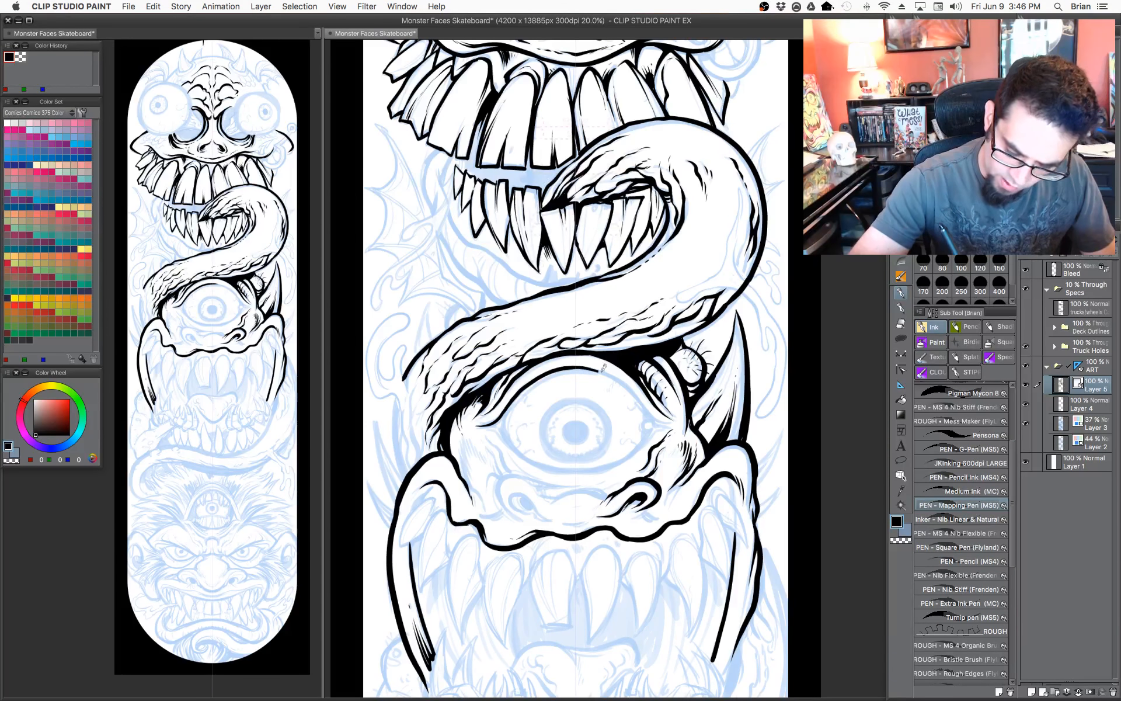
{"action": "mouse_move", "coordinate": [589, 367]}
{"action": "left_mouse_down"}
{"action": "mouse_move", "coordinate": [627, 382]}
{"action": "mouse_move", "coordinate": [655, 421]}
{"action": "left_mouse_up"}
{"action": "key", "text": "super+z"}
{"action": "mouse_move", "coordinate": [608, 369]}
{"action": "left_mouse_down"}
{"action": "mouse_move", "coordinate": [658, 418]}
{"action": "mouse_move", "coordinate": [715, 343]}
{"action": "left_mouse_up"}
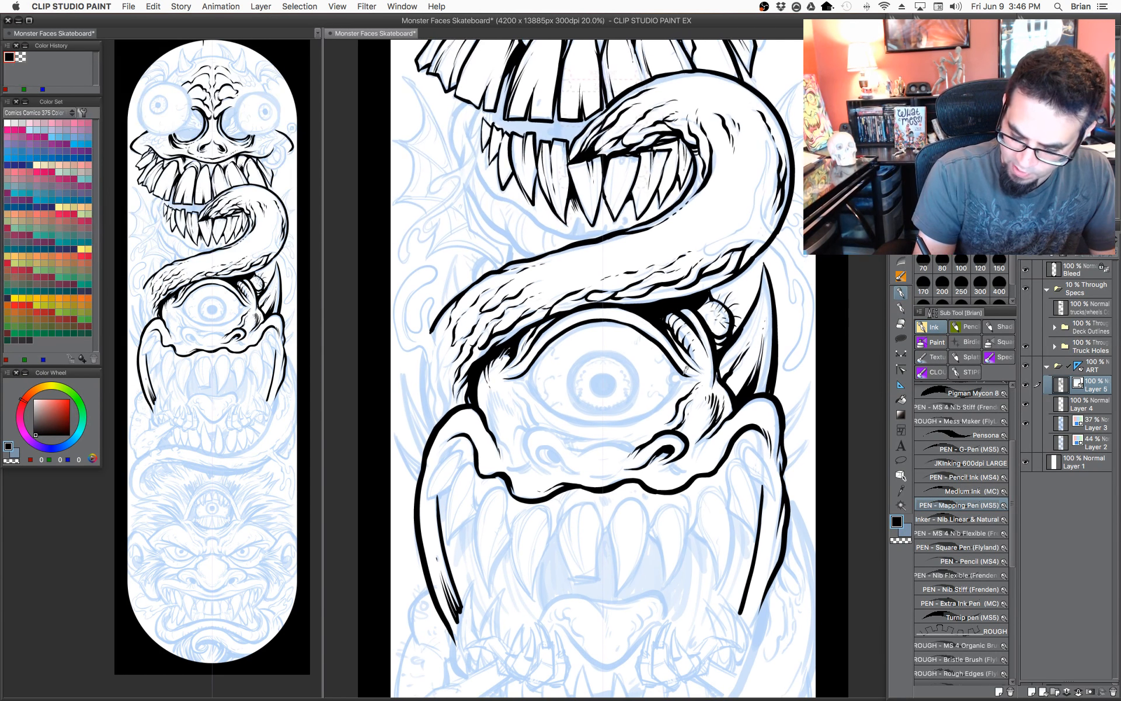
{"action": "mouse_move", "coordinate": [680, 374]}
{"action": "left_mouse_down"}
{"action": "mouse_move", "coordinate": [673, 384]}
{"action": "mouse_move", "coordinate": [735, 362]}
{"action": "left_mouse_up"}
{"action": "mouse_move", "coordinate": [654, 395]}
{"action": "left_mouse_down"}
{"action": "mouse_move", "coordinate": [718, 349]}
{"action": "mouse_move", "coordinate": [653, 393]}
{"action": "mouse_move", "coordinate": [616, 400]}
{"action": "mouse_move", "coordinate": [574, 383]}
{"action": "mouse_move", "coordinate": [553, 357]}
{"action": "mouse_move", "coordinate": [562, 382]}
{"action": "left_mouse_up"}
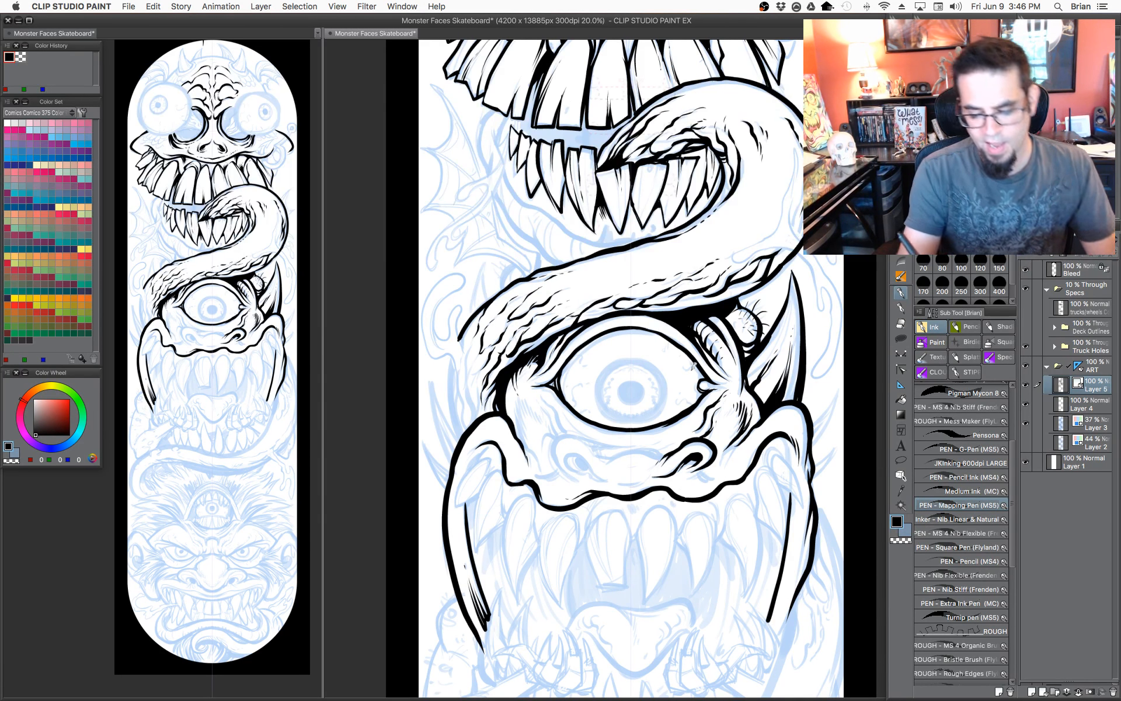
{"action": "left_click_drag", "start_coordinate": [698, 375], "coordinate": [697, 403]}
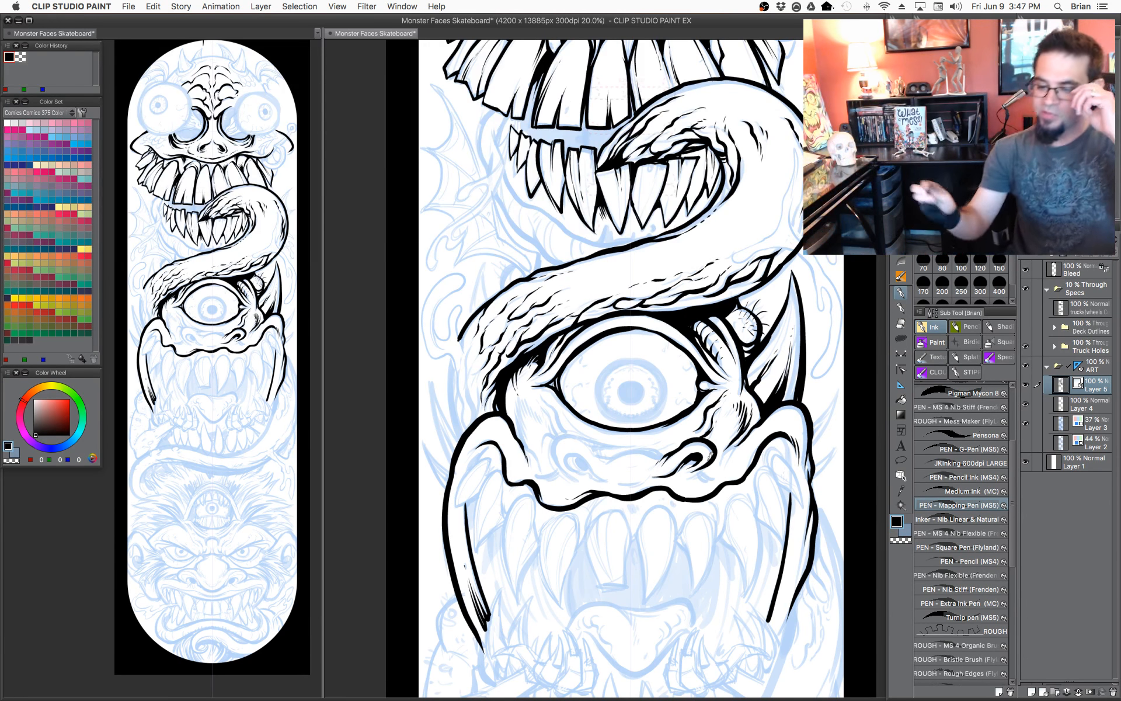
{"action": "left_click_drag", "start_coordinate": [786, 295], "coordinate": [764, 403]}
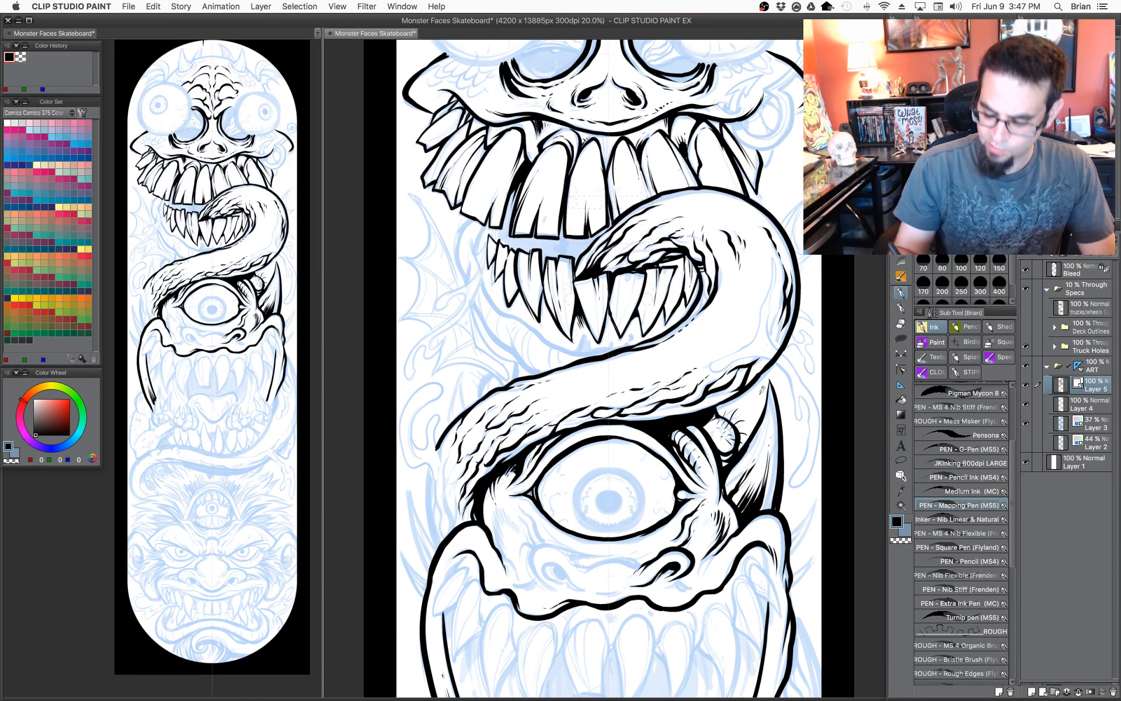
{"action": "left_click_drag", "start_coordinate": [750, 341], "coordinate": [734, 373]}
{"action": "left_click_drag", "start_coordinate": [724, 331], "coordinate": [733, 410]}
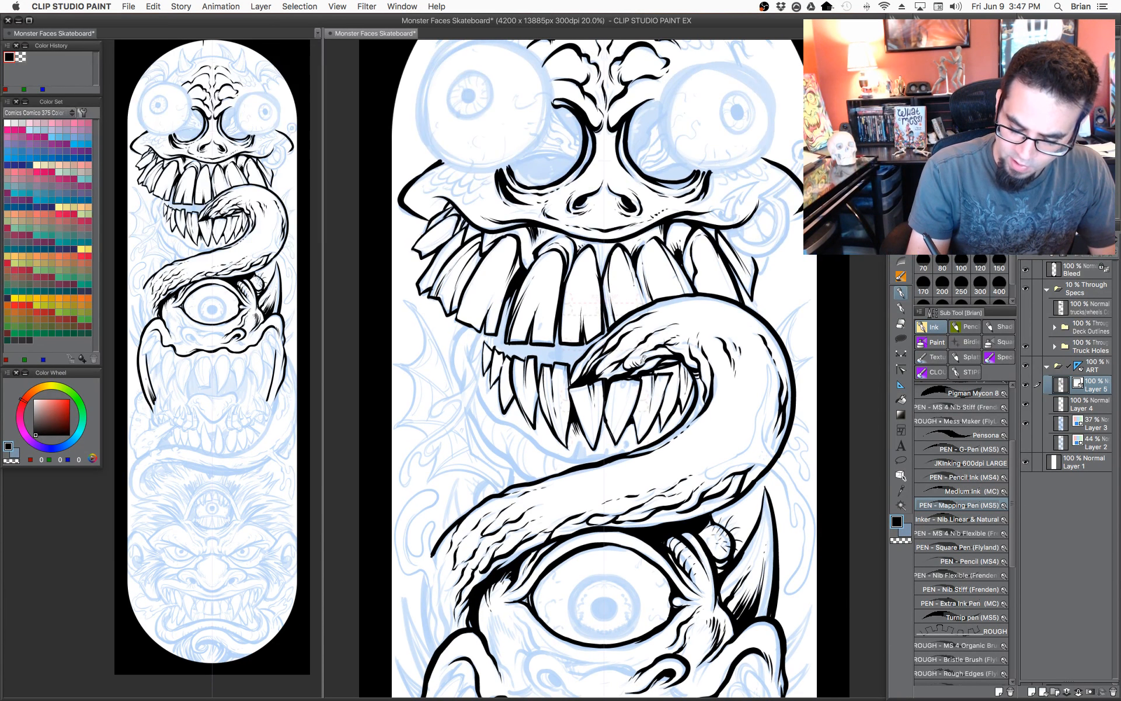
{"action": "left_click_drag", "start_coordinate": [703, 362], "coordinate": [722, 393]}
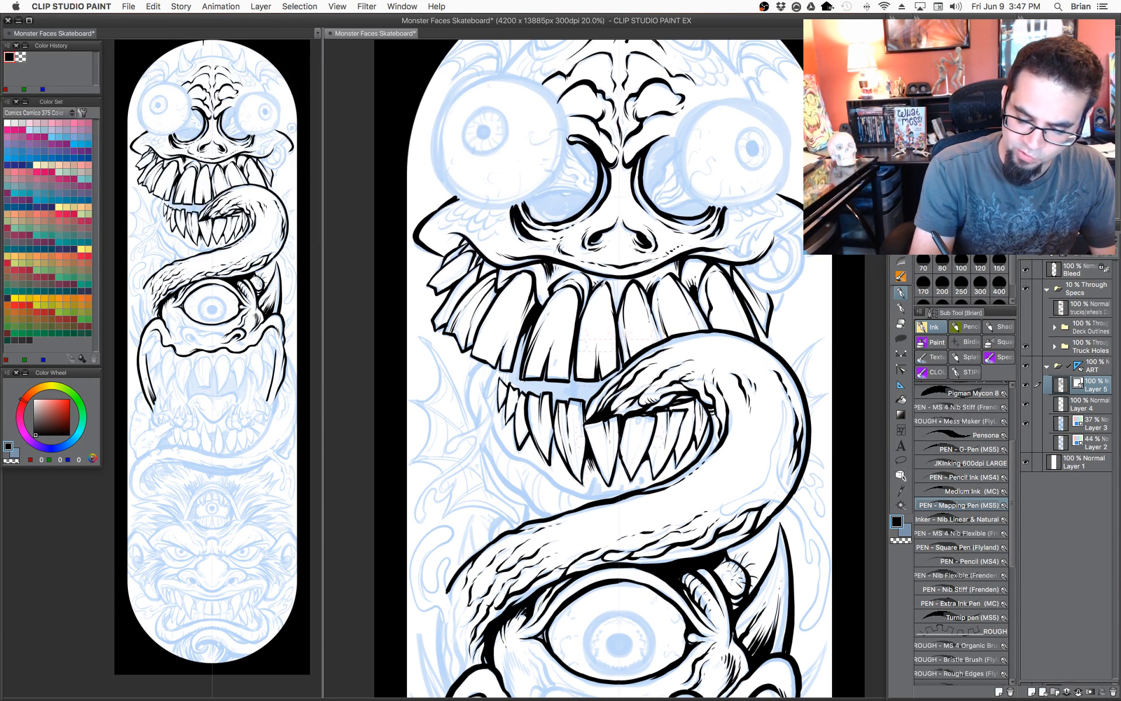
{"action": "left_click_drag", "start_coordinate": [689, 350], "coordinate": [699, 359]}
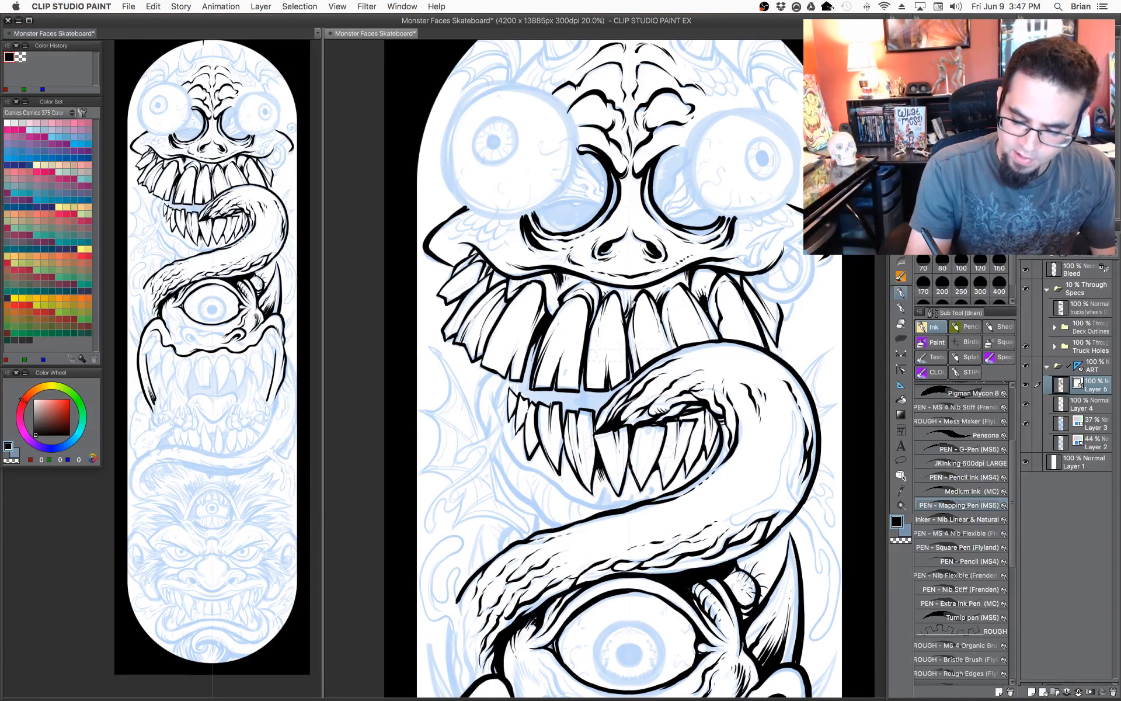
{"action": "left_click_drag", "start_coordinate": [764, 345], "coordinate": [753, 365]}
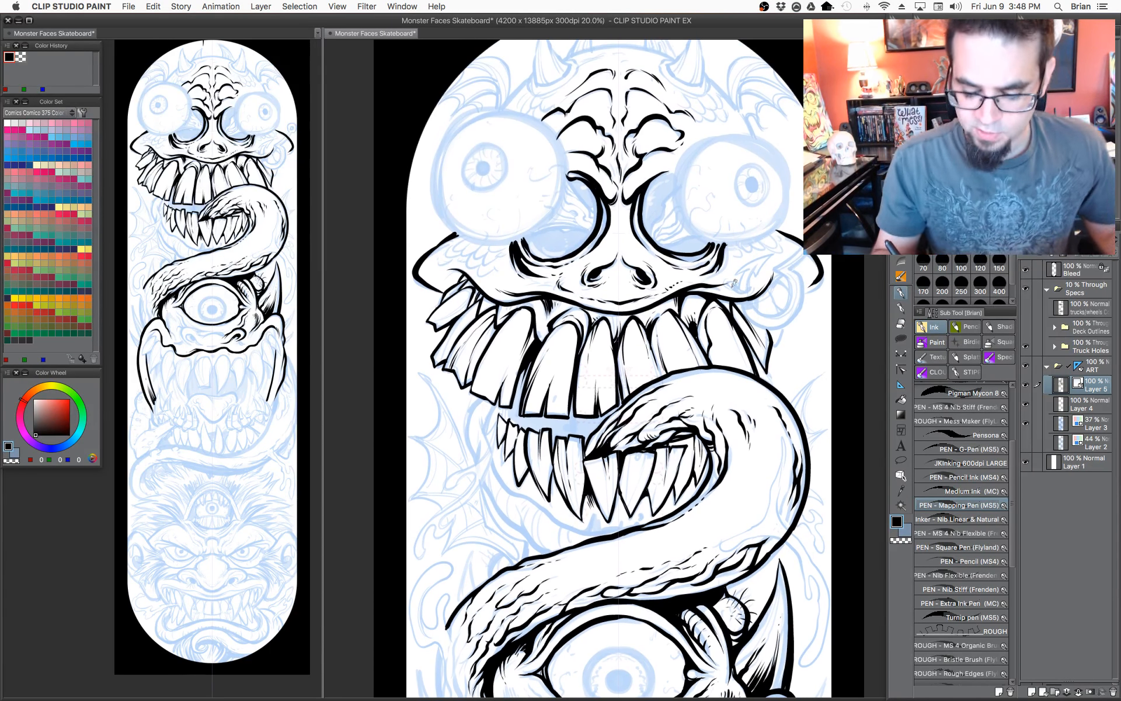
{"action": "scroll", "coordinate": [729, 280], "scroll_direction": "up", "scroll_amount": 5}
{"action": "left_click", "coordinate": [900, 384]}
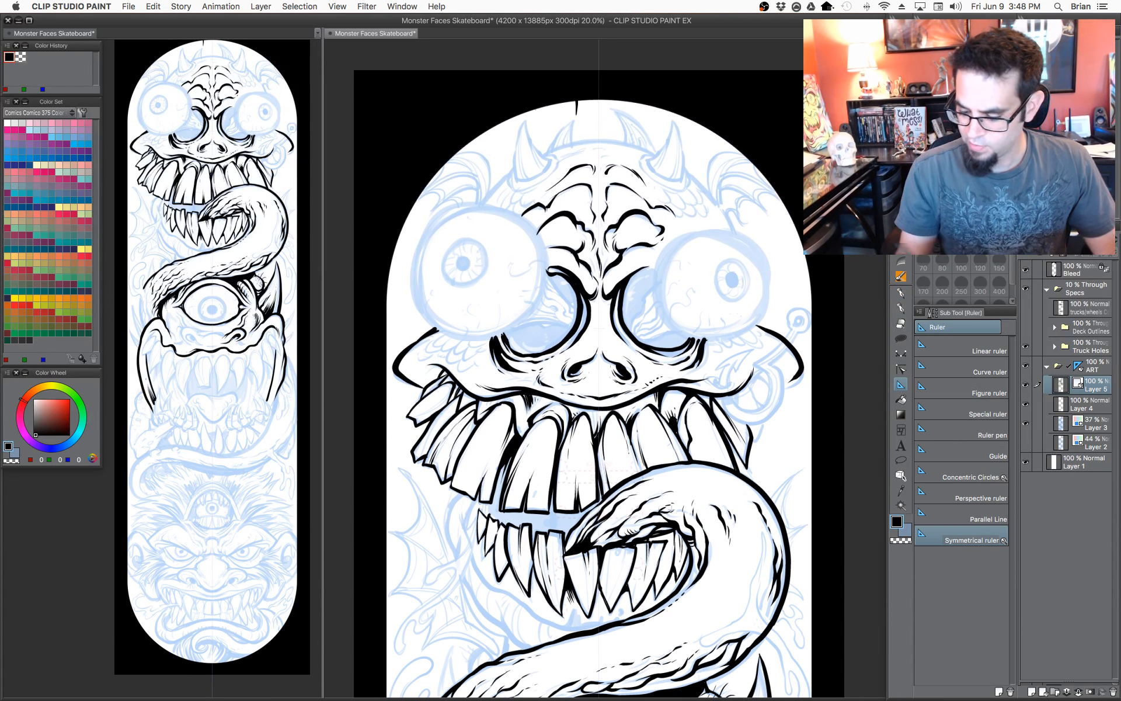
{"action": "left_click_drag", "start_coordinate": [476, 272], "coordinate": [518, 224]}
{"action": "key", "text": "super+z"}
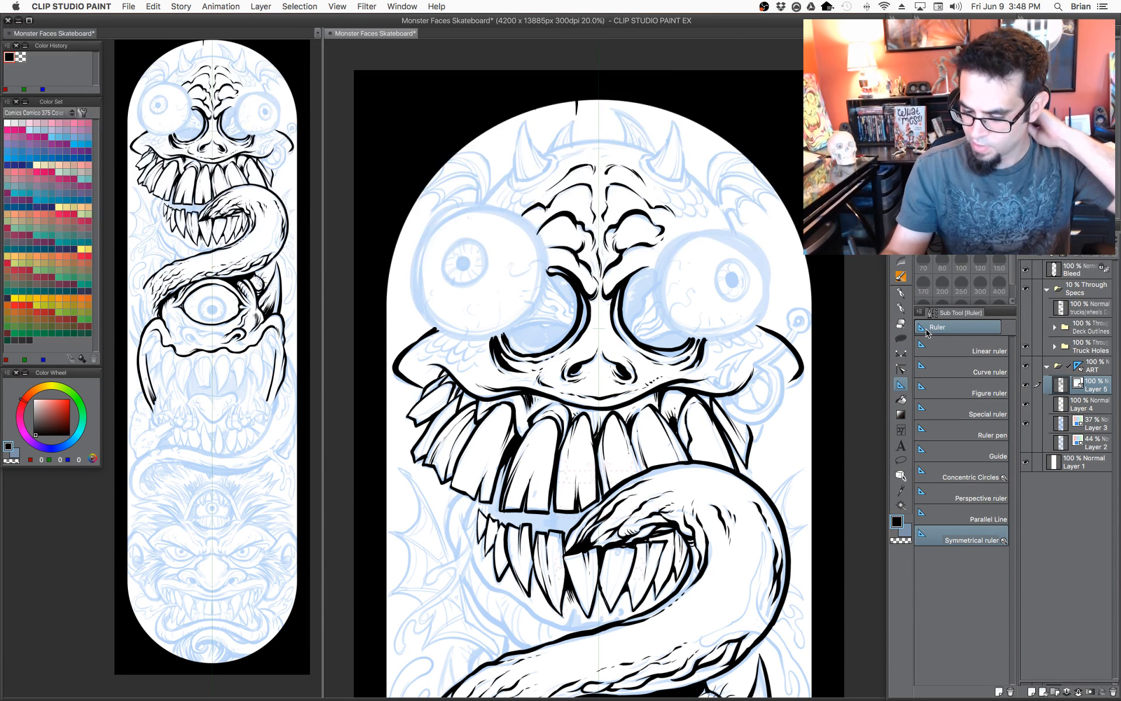
Outline the top monster's left and right bulging eyeballs with the Ellipse figure tool.
{"action": "key", "text": "u"}
{"action": "left_click", "coordinate": [957, 449]}
{"action": "left_click_drag", "start_coordinate": [477, 276], "coordinate": [540, 185]}
{"action": "key", "text": "super+z"}
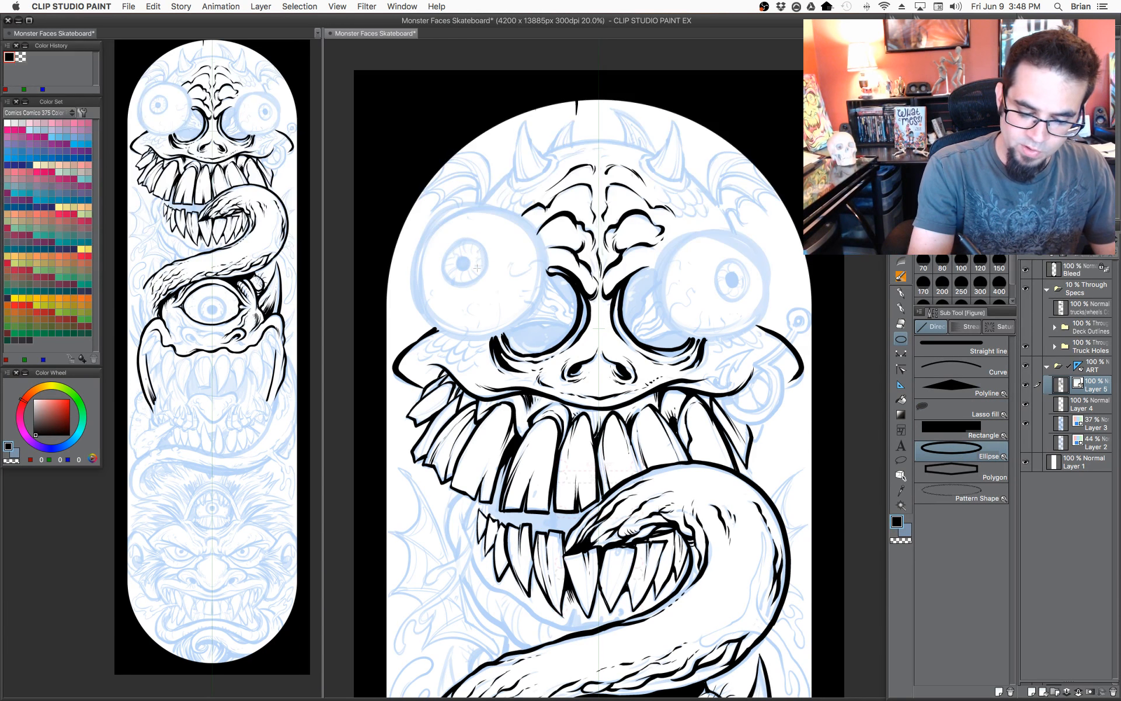
{"action": "left_click_drag", "start_coordinate": [477, 268], "coordinate": [545, 184]}
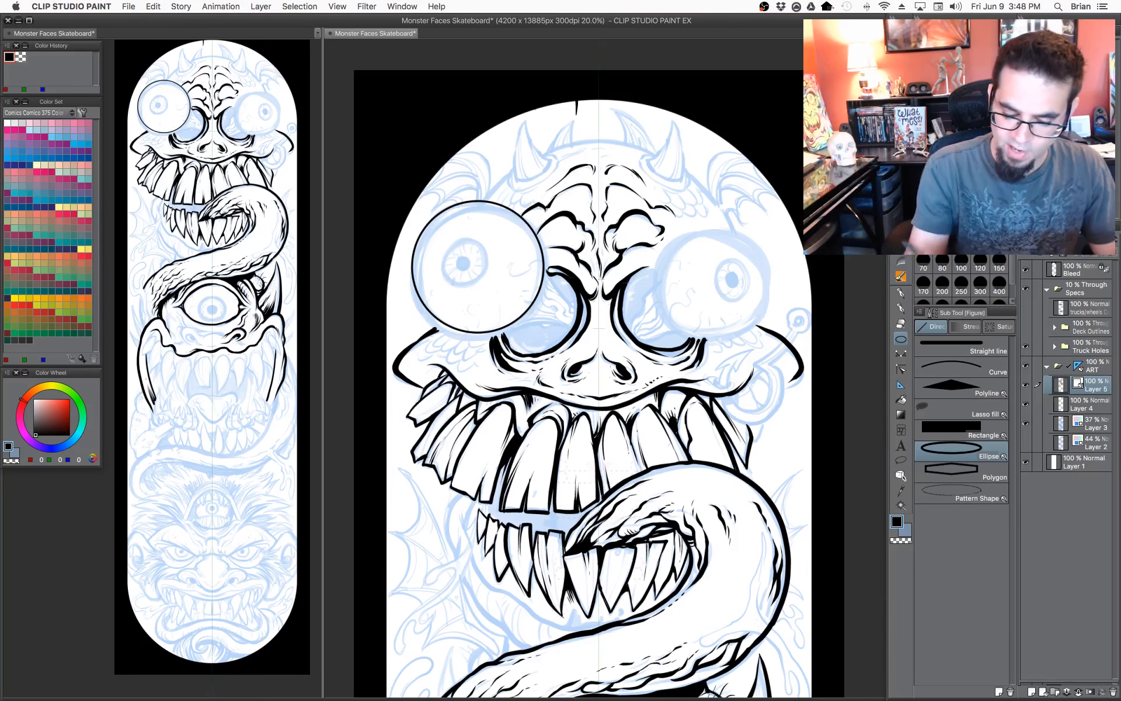
{"action": "key", "text": "super+z"}
{"action": "left_click_drag", "start_coordinate": [477, 272], "coordinate": [549, 202]}
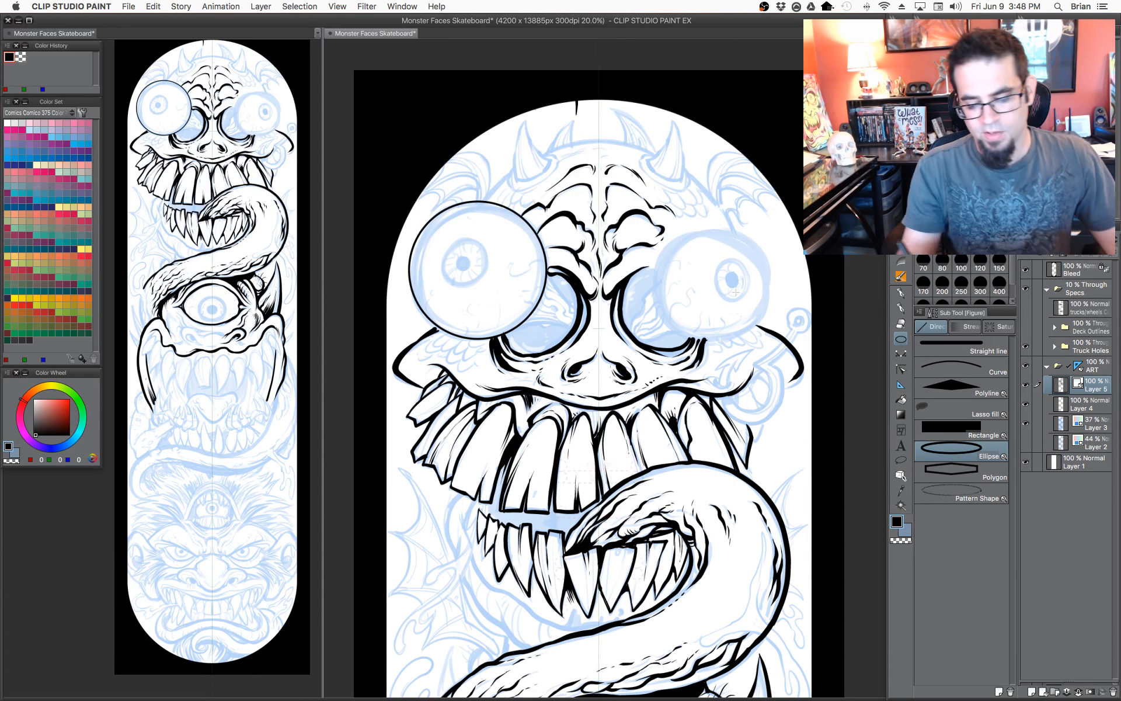
{"action": "left_click_drag", "start_coordinate": [711, 282], "coordinate": [774, 223]}
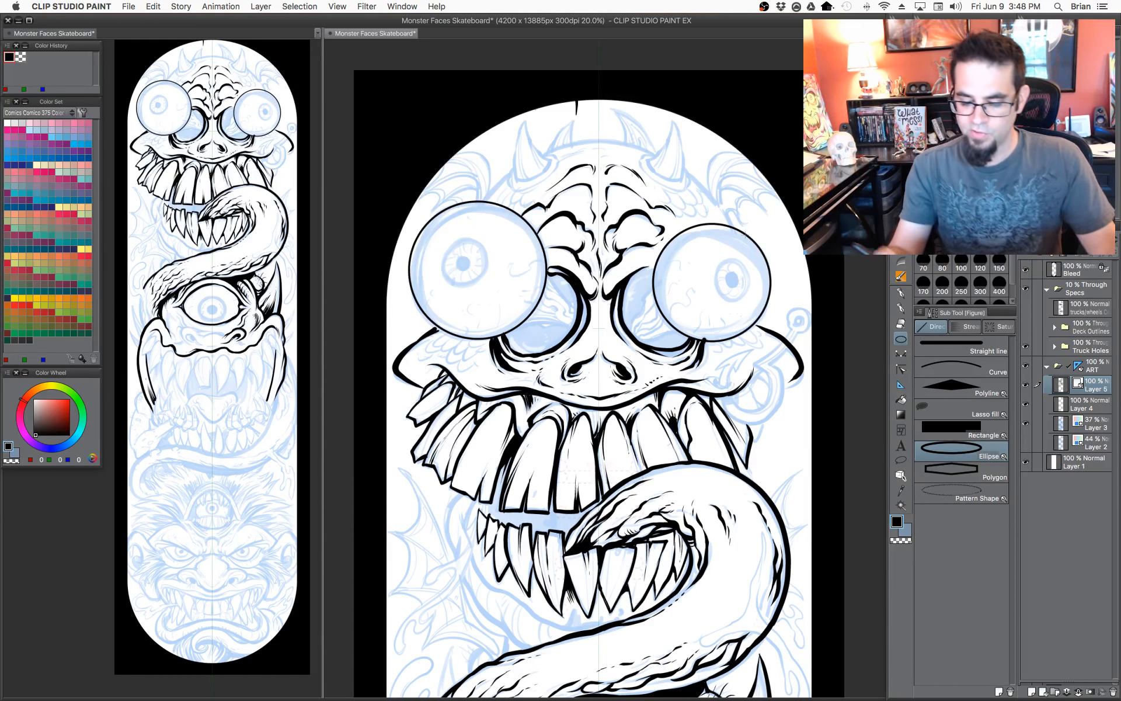
Draw iris ellipses inside both of the top monster's eyeballs and a pupil ellipse inside the left iris.
{"action": "left_click_drag", "start_coordinate": [732, 279], "coordinate": [751, 303]}
{"action": "left_click_drag", "start_coordinate": [465, 262], "coordinate": [486, 288]}
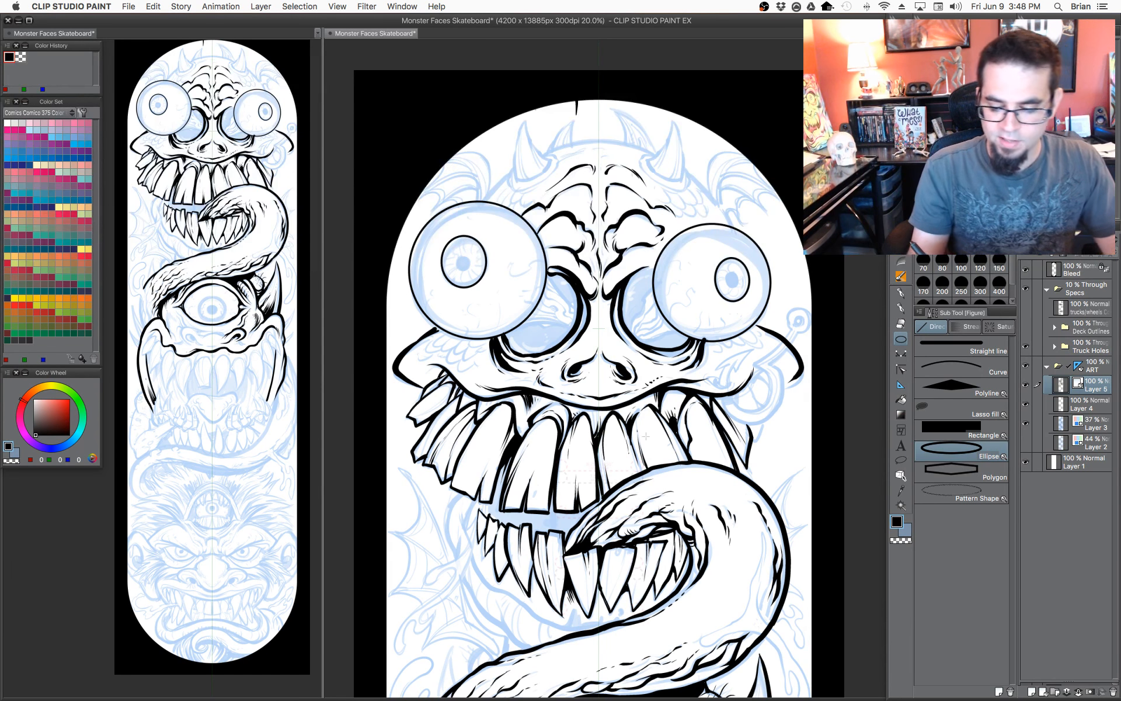
{"action": "key", "text": "super+z"}
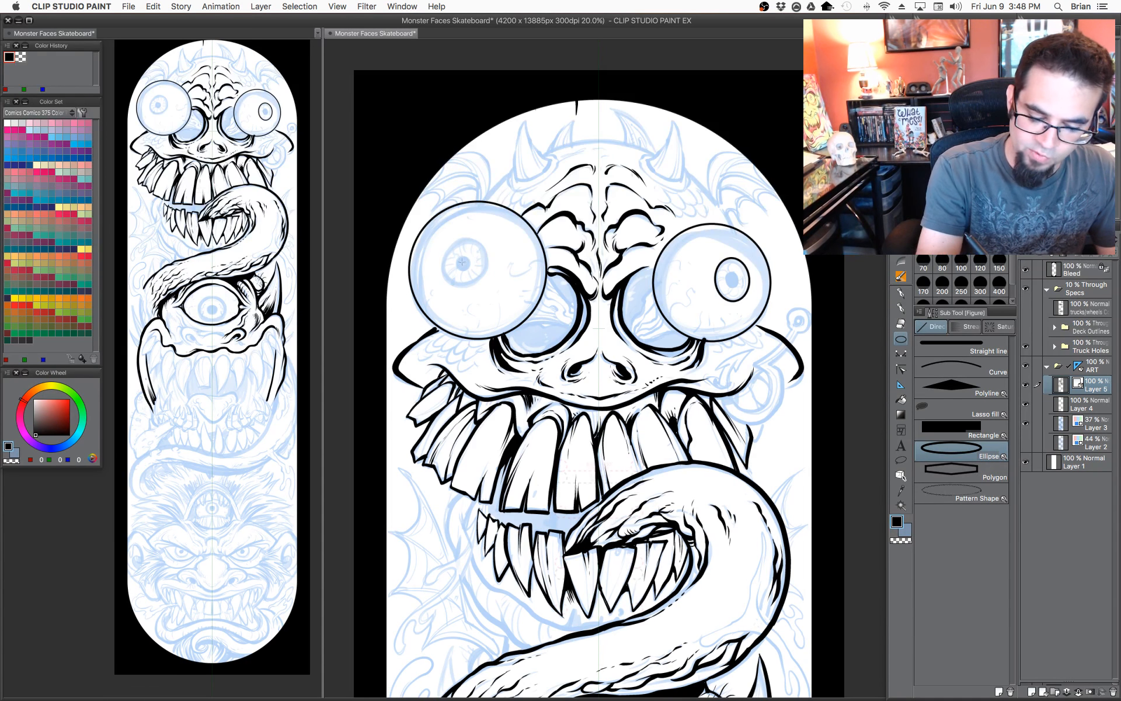
{"action": "mouse_move", "coordinate": [462, 262]}
{"action": "left_mouse_down"}
{"action": "mouse_move", "coordinate": [487, 236]}
{"action": "mouse_move", "coordinate": [469, 251]}
{"action": "left_mouse_up"}
Add the right eye's pupil ellipse, fill both pupils with black and carve a small highlight into the right pupil.
{"action": "key", "text": "p"}
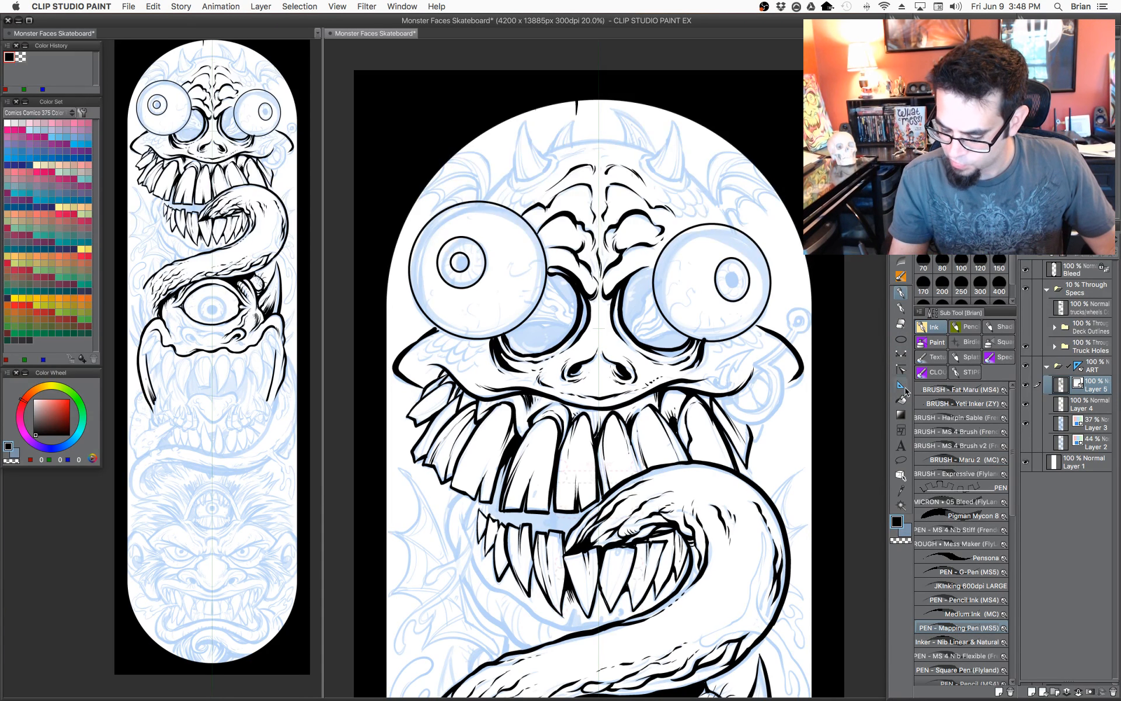
{"action": "key", "text": "u"}
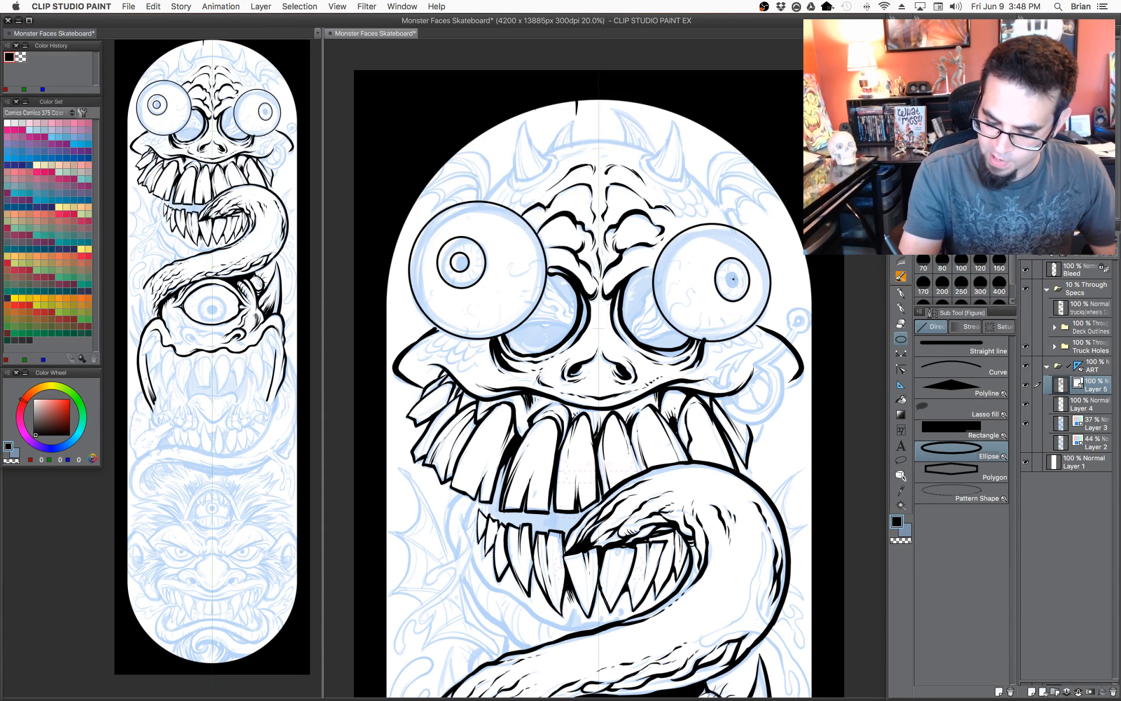
{"action": "mouse_move", "coordinate": [734, 279]}
{"action": "left_mouse_down"}
{"action": "mouse_move", "coordinate": [740, 269]}
{"action": "mouse_move", "coordinate": [735, 279]}
{"action": "left_mouse_up"}
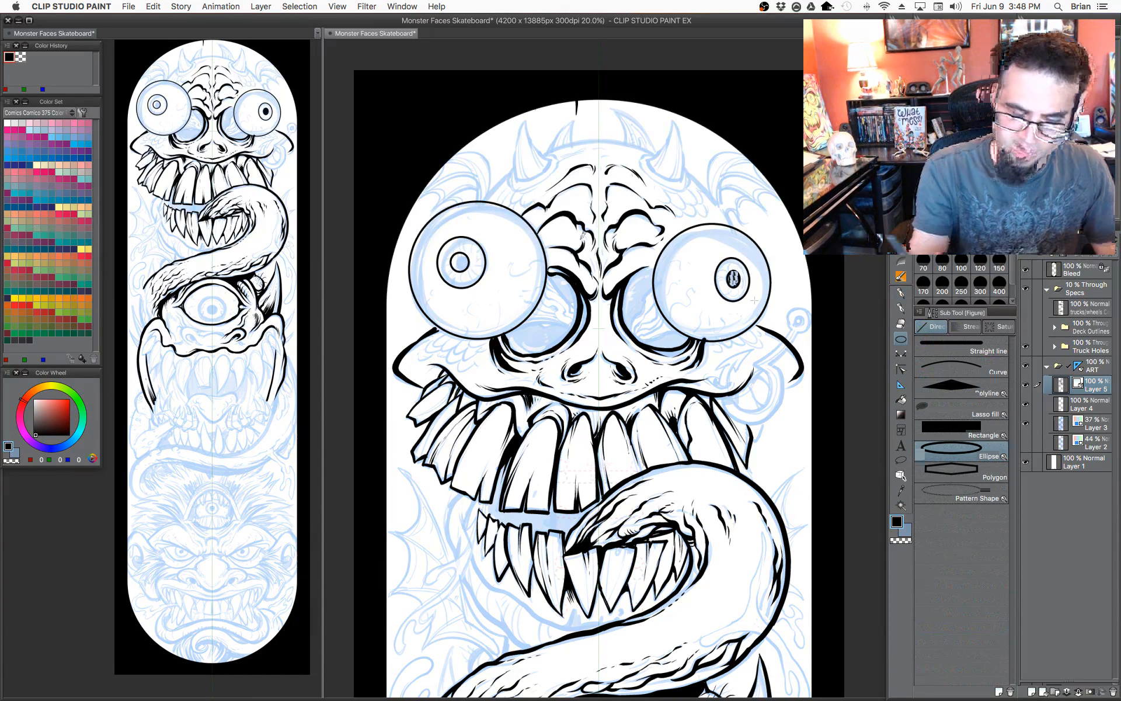
{"action": "mouse_move", "coordinate": [459, 257]}
{"action": "left_mouse_down"}
{"action": "mouse_move", "coordinate": [467, 252]}
{"action": "mouse_move", "coordinate": [465, 266]}
{"action": "mouse_move", "coordinate": [469, 253]}
{"action": "left_mouse_up"}
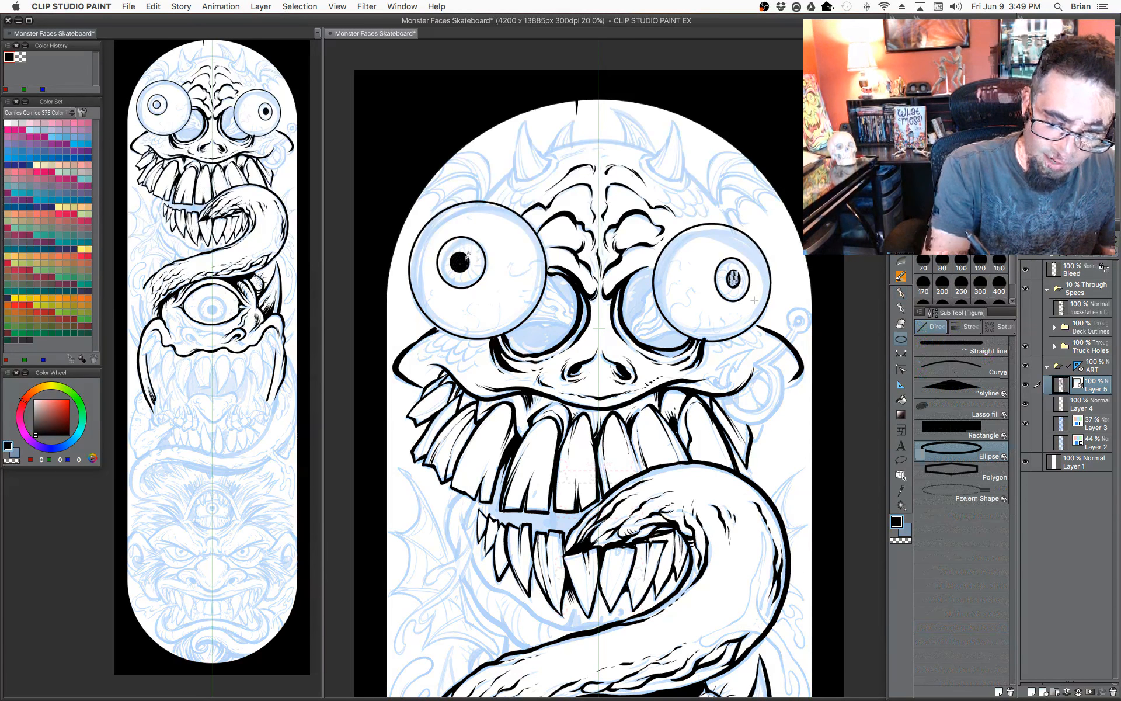
{"action": "key", "text": "p"}
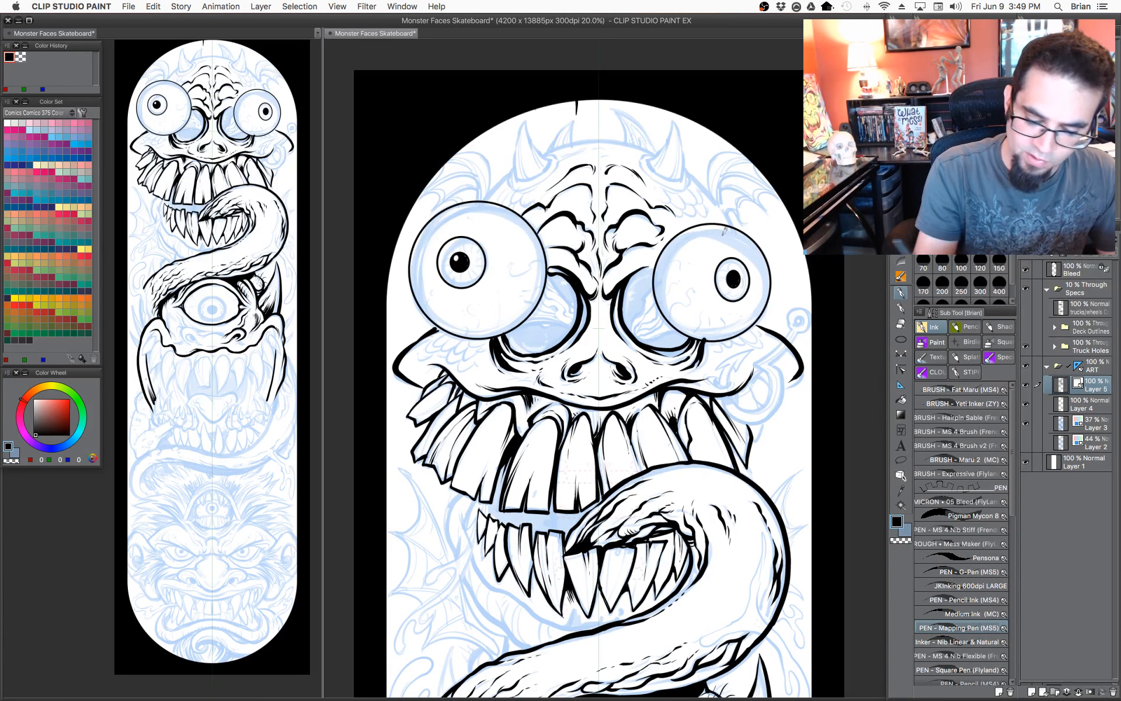
{"action": "left_click_drag", "start_coordinate": [735, 271], "coordinate": [733, 275]}
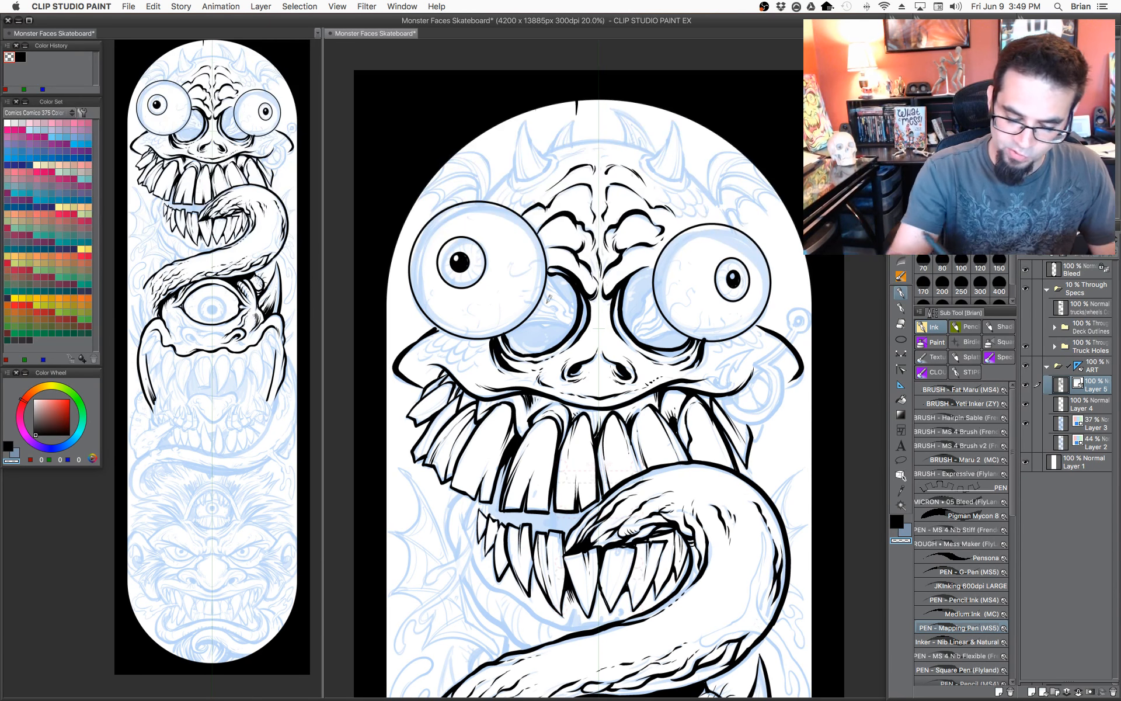
Ink the wavy muscle strands in black between the top monster's left eyeball and its socket.
{"action": "key", "text": "c"}
{"action": "mouse_move", "coordinate": [544, 304]}
{"action": "left_mouse_down"}
{"action": "mouse_move", "coordinate": [580, 318]}
{"action": "mouse_move", "coordinate": [549, 288]}
{"action": "mouse_move", "coordinate": [550, 277]}
{"action": "mouse_move", "coordinate": [576, 303]}
{"action": "mouse_move", "coordinate": [551, 266]}
{"action": "left_mouse_up"}
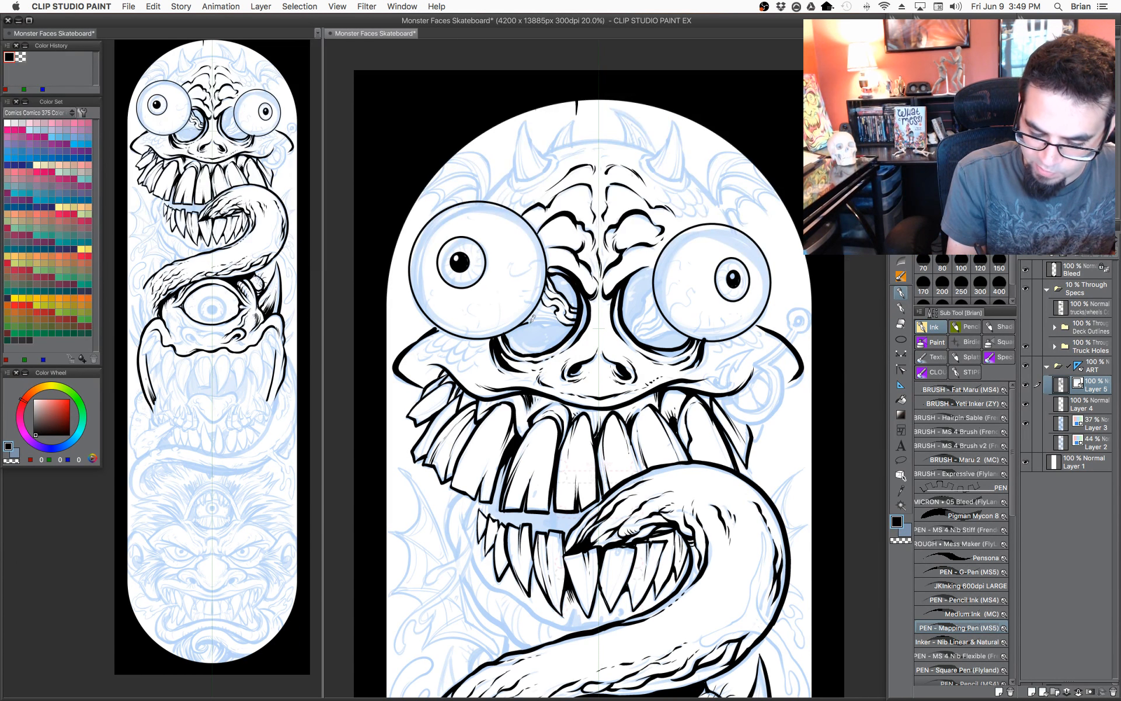
{"action": "left_click_drag", "start_coordinate": [529, 322], "coordinate": [557, 324]}
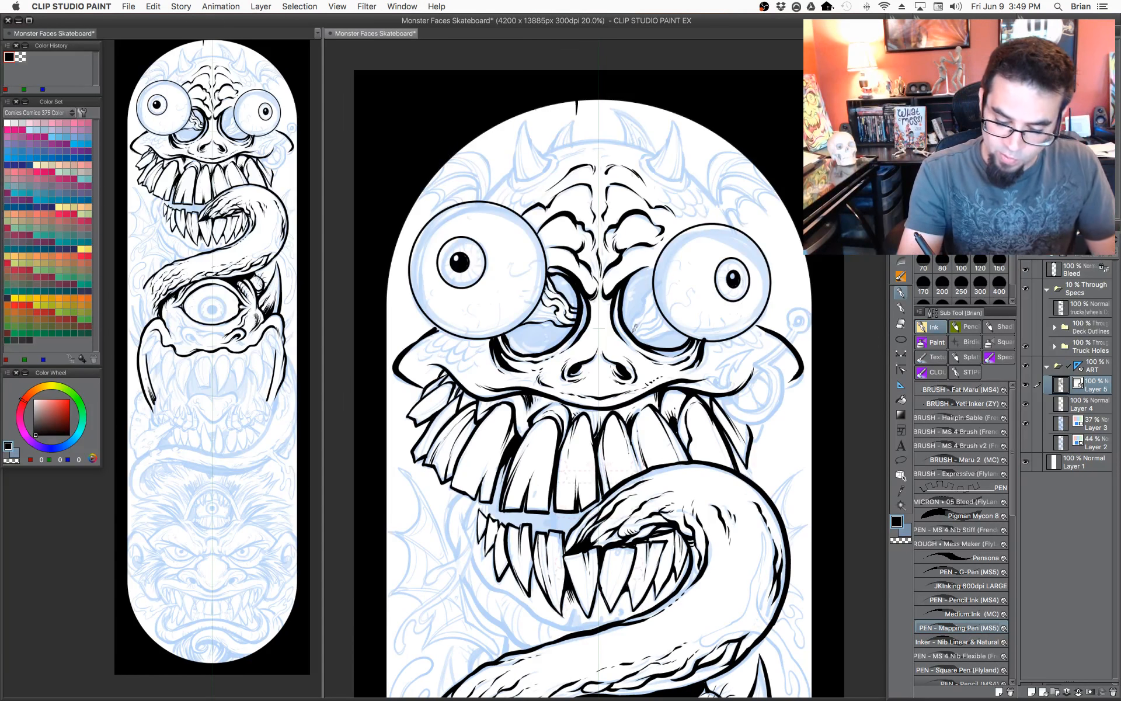
Ink the wavy muscle strands between the top monster's right eyeball and its socket, and add detail lines to the left strands.
{"action": "left_click_drag", "start_coordinate": [636, 328], "coordinate": [658, 285]}
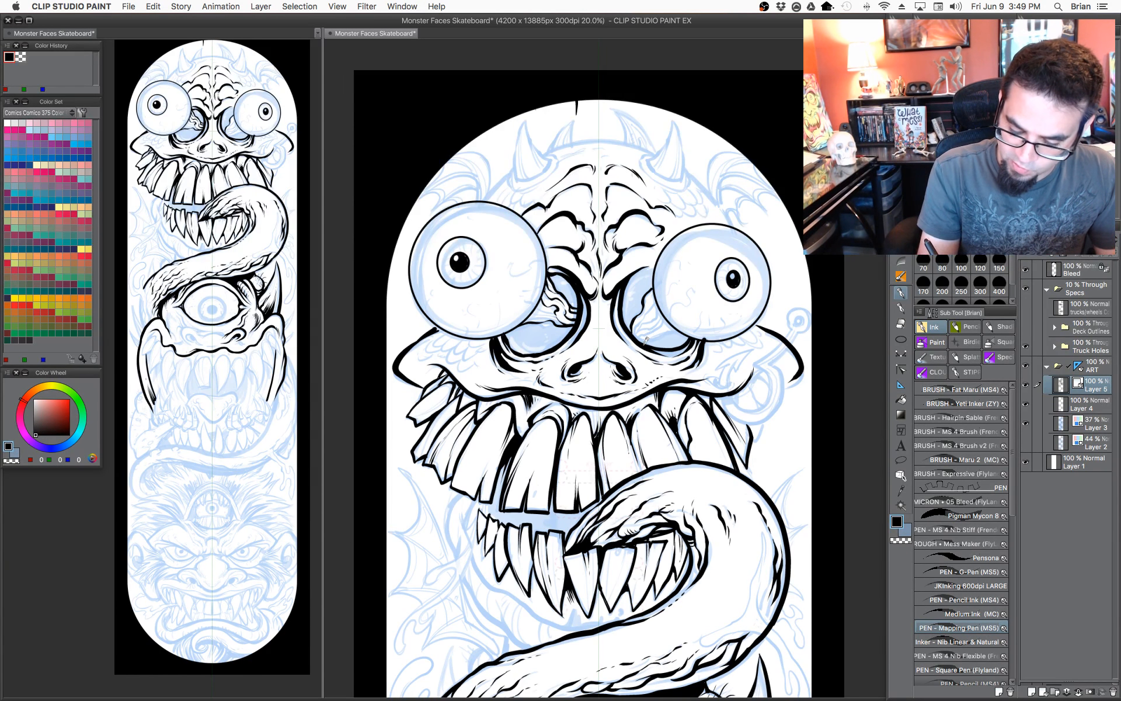
{"action": "left_click_drag", "start_coordinate": [645, 341], "coordinate": [679, 328]}
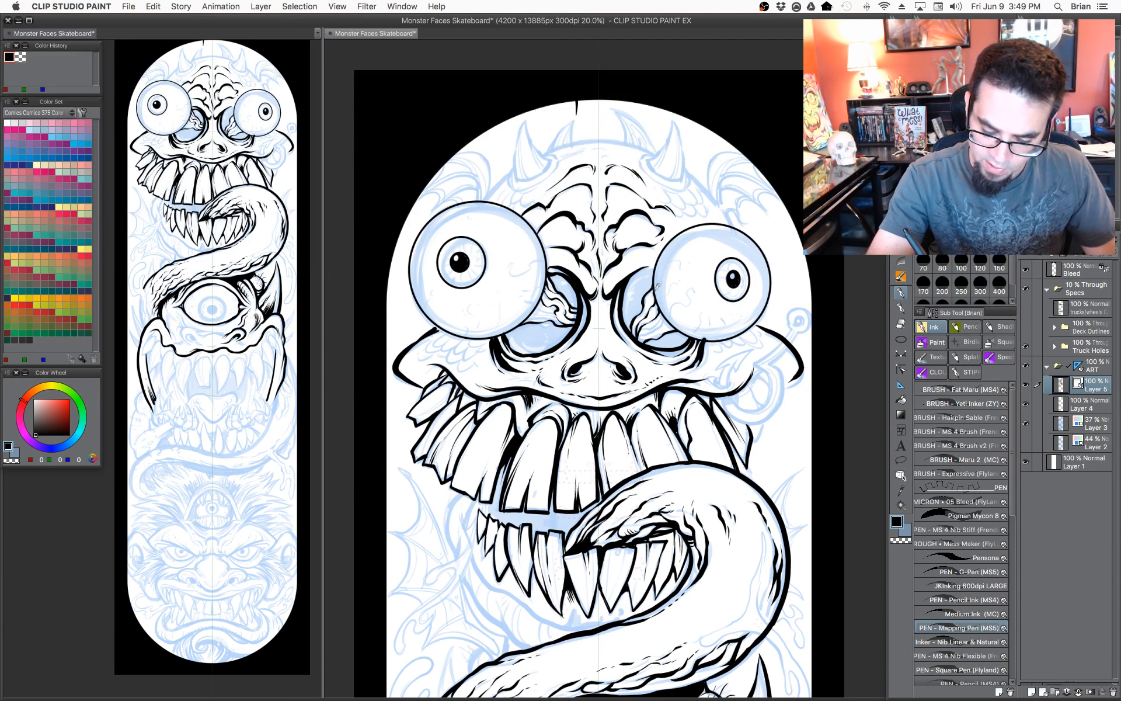
{"action": "left_click_drag", "start_coordinate": [657, 299], "coordinate": [679, 328]}
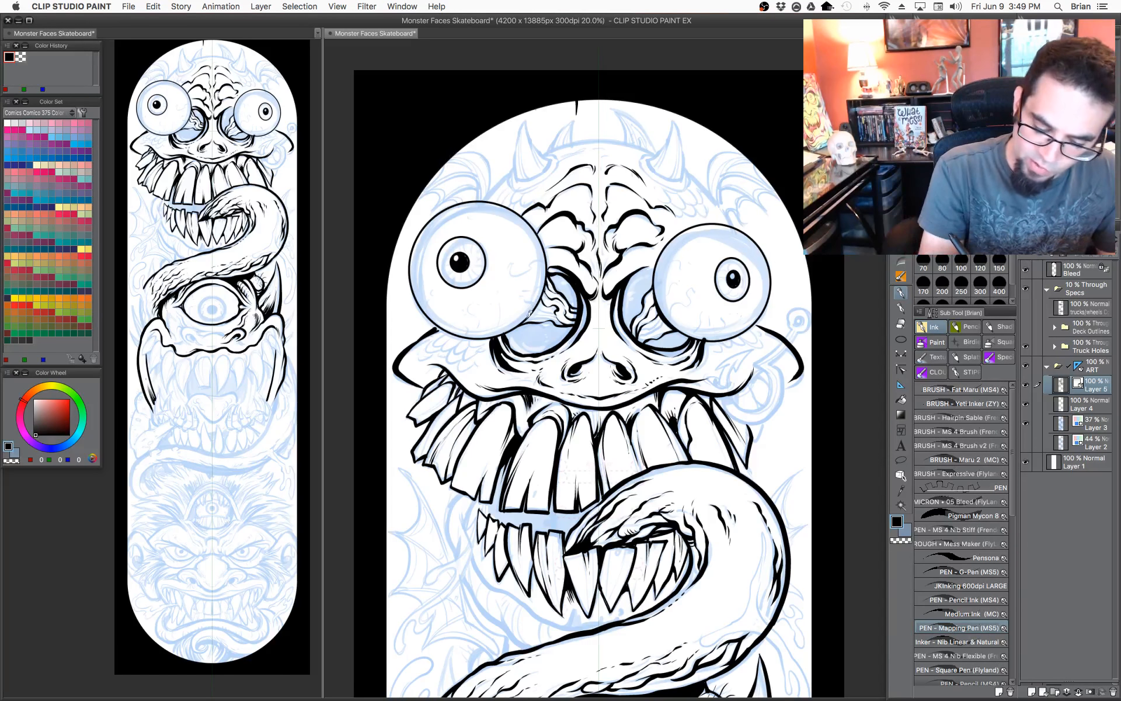
{"action": "left_click_drag", "start_coordinate": [533, 316], "coordinate": [552, 270]}
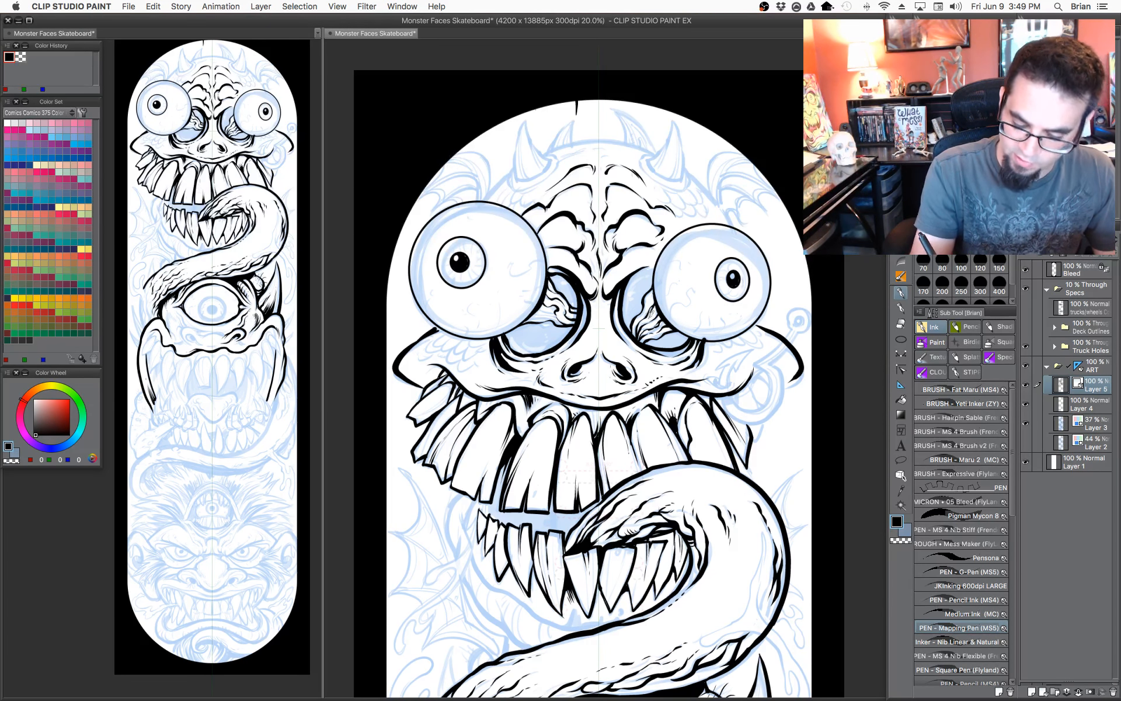
{"action": "left_click_drag", "start_coordinate": [717, 396], "coordinate": [760, 413]}
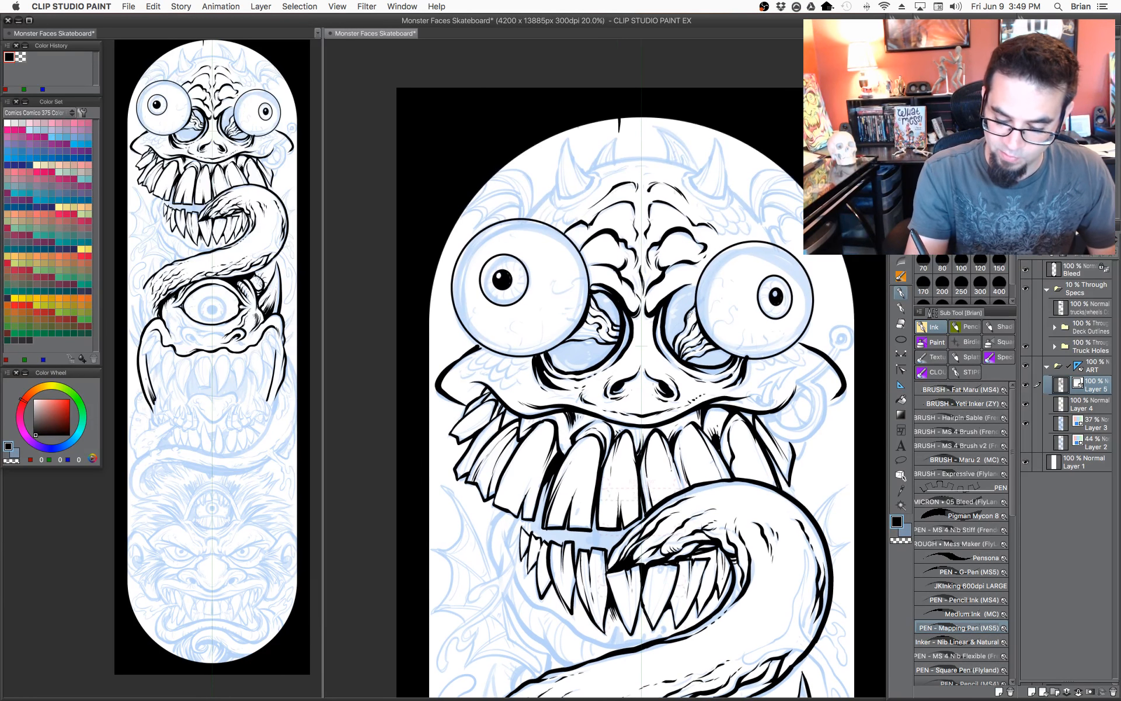
{"action": "left_click_drag", "start_coordinate": [692, 313], "coordinate": [684, 335]}
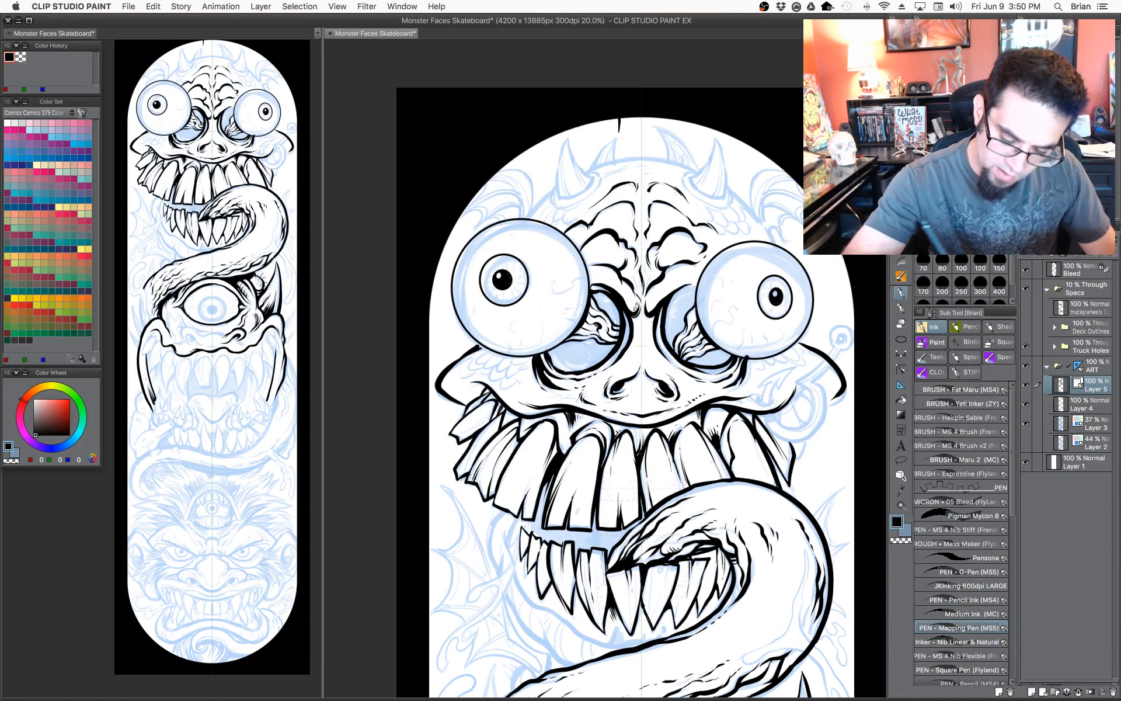
Fill the hollow areas of both of the top monster's eye sockets with solid black around the muscle strands.
{"action": "left_click_drag", "start_coordinate": [720, 409], "coordinate": [695, 403]}
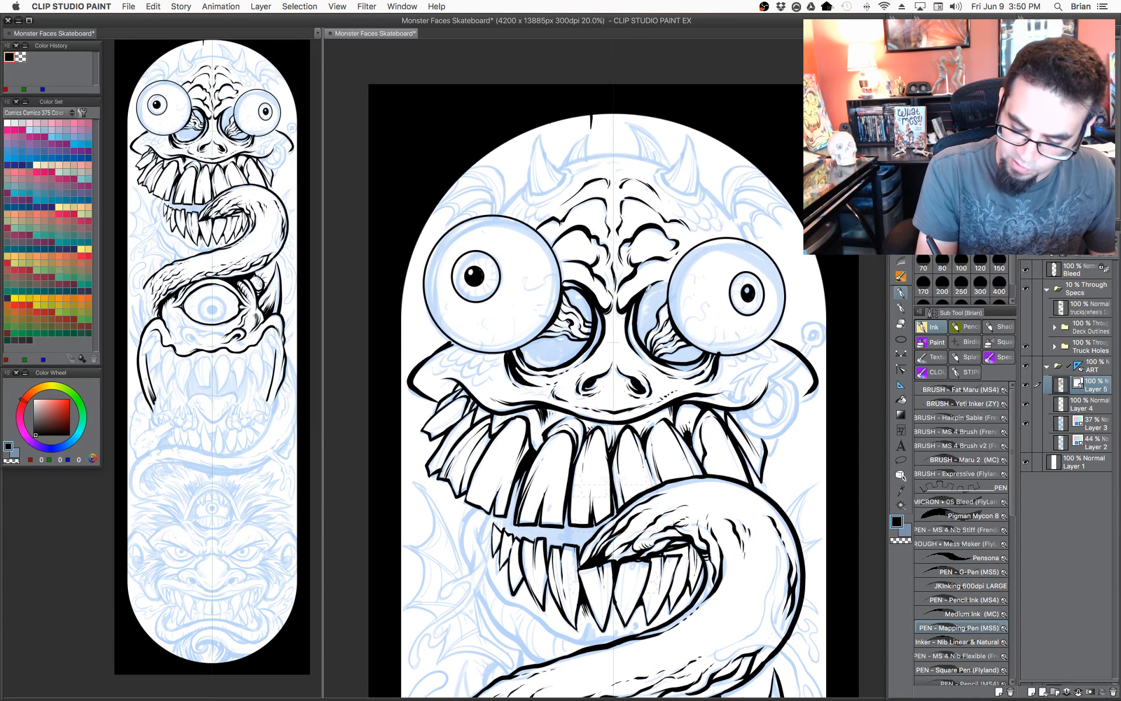
{"action": "left_click_drag", "start_coordinate": [641, 298], "coordinate": [669, 284]}
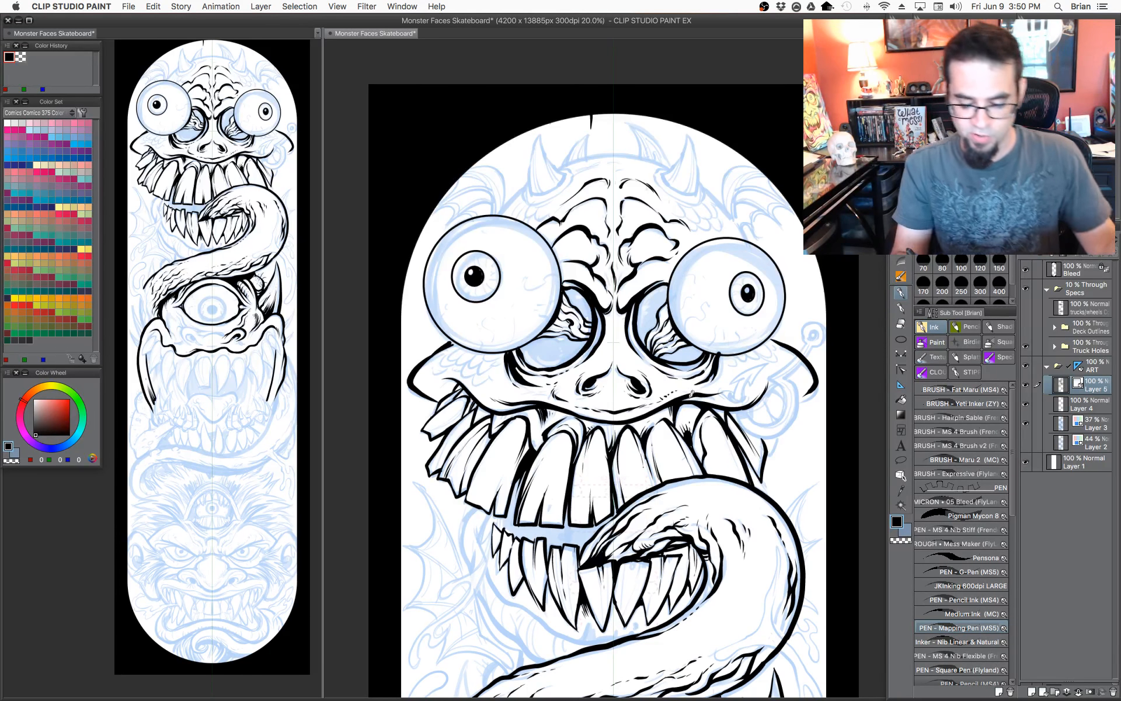
{"action": "mouse_move", "coordinate": [528, 337]}
{"action": "left_mouse_down"}
{"action": "mouse_move", "coordinate": [552, 363]}
{"action": "mouse_move", "coordinate": [572, 356]}
{"action": "mouse_move", "coordinate": [543, 350]}
{"action": "mouse_move", "coordinate": [562, 359]}
{"action": "mouse_move", "coordinate": [584, 350]}
{"action": "left_mouse_up"}
{"action": "mouse_move", "coordinate": [672, 356]}
{"action": "left_mouse_down"}
{"action": "mouse_move", "coordinate": [703, 347]}
{"action": "mouse_move", "coordinate": [677, 355]}
{"action": "mouse_move", "coordinate": [689, 349]}
{"action": "left_mouse_up"}
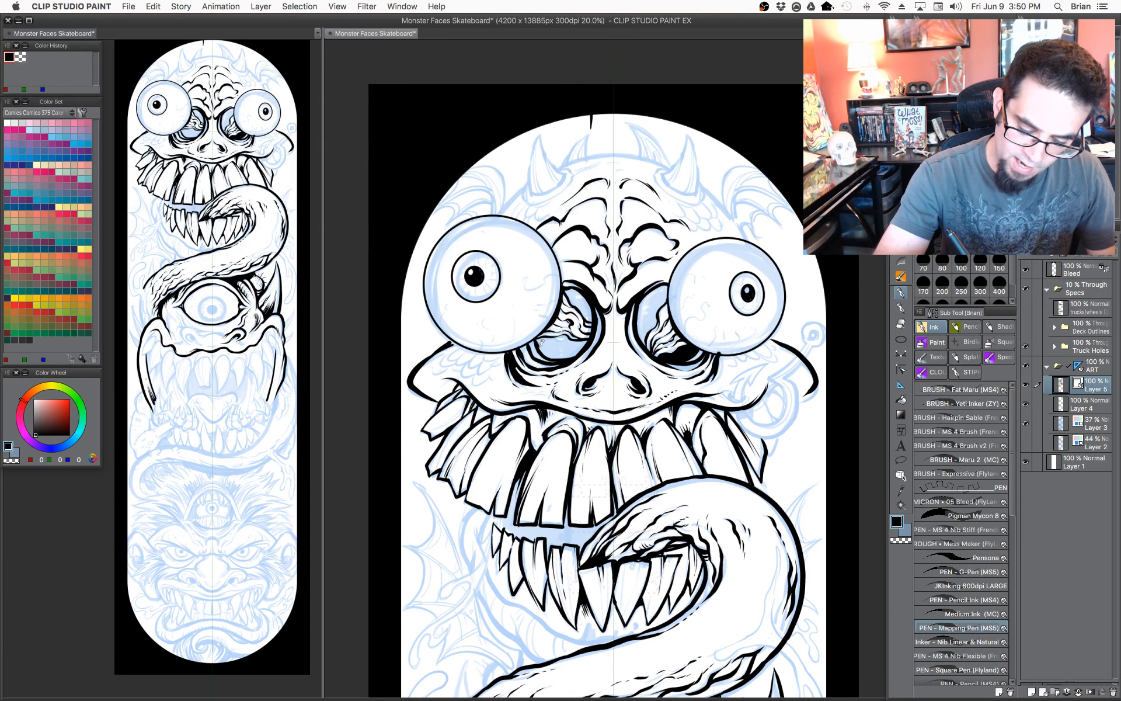
{"action": "mouse_move", "coordinate": [541, 340]}
{"action": "left_mouse_down"}
{"action": "mouse_move", "coordinate": [587, 339]}
{"action": "mouse_move", "coordinate": [561, 353]}
{"action": "mouse_move", "coordinate": [546, 339]}
{"action": "mouse_move", "coordinate": [581, 339]}
{"action": "mouse_move", "coordinate": [549, 344]}
{"action": "mouse_move", "coordinate": [567, 346]}
{"action": "left_mouse_up"}
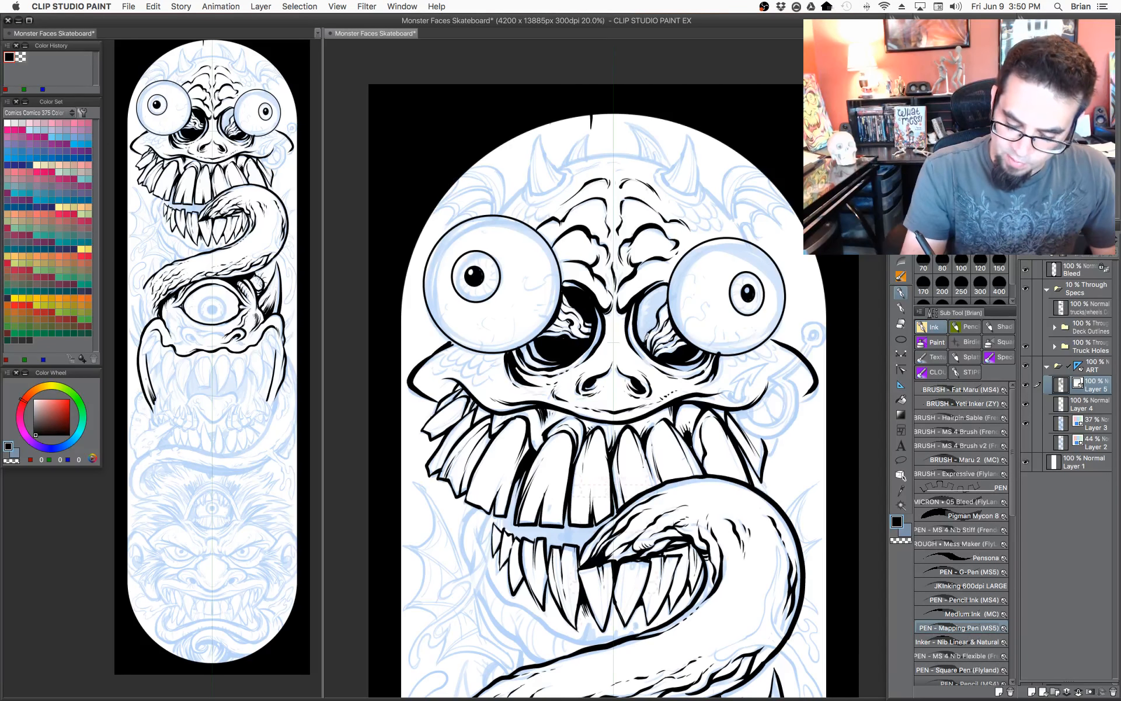
{"action": "mouse_move", "coordinate": [642, 338]}
{"action": "left_mouse_down"}
{"action": "mouse_move", "coordinate": [665, 299]}
{"action": "mouse_move", "coordinate": [661, 282]}
{"action": "mouse_move", "coordinate": [640, 314]}
{"action": "mouse_move", "coordinate": [643, 336]}
{"action": "mouse_move", "coordinate": [665, 292]}
{"action": "left_mouse_up"}
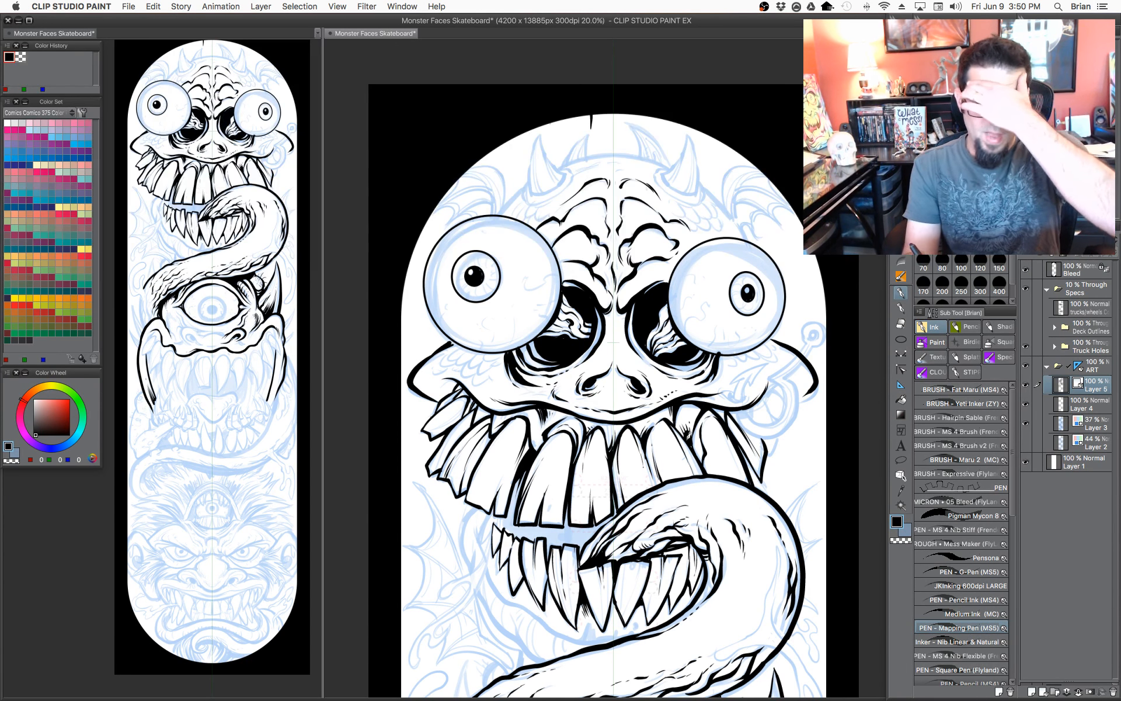
Carve thin highlight lines into the black of both eye sockets with the transparent colour.
{"action": "key", "text": "c"}
{"action": "mouse_move", "coordinate": [641, 304]}
{"action": "left_mouse_down"}
{"action": "mouse_move", "coordinate": [582, 286]}
{"action": "mouse_move", "coordinate": [596, 311]}
{"action": "left_mouse_up"}
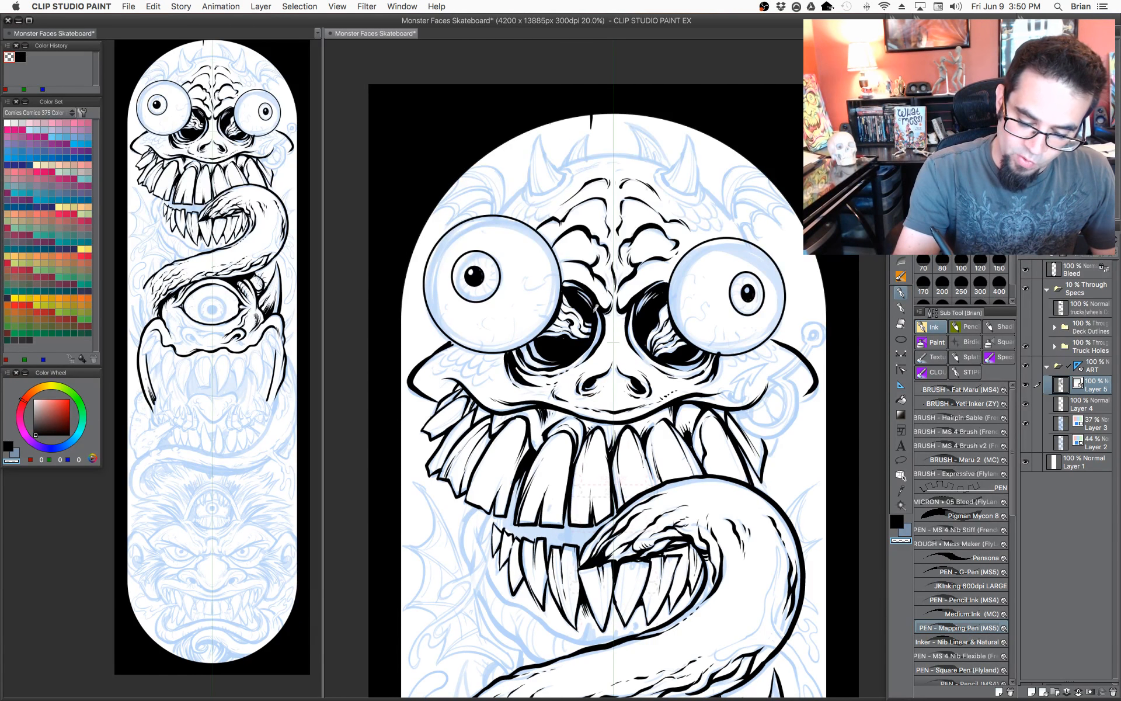
{"action": "scroll", "coordinate": [718, 450], "scroll_direction": "down", "scroll_amount": 5}
{"action": "scroll", "coordinate": [720, 450], "scroll_direction": "up", "scroll_amount": 5}
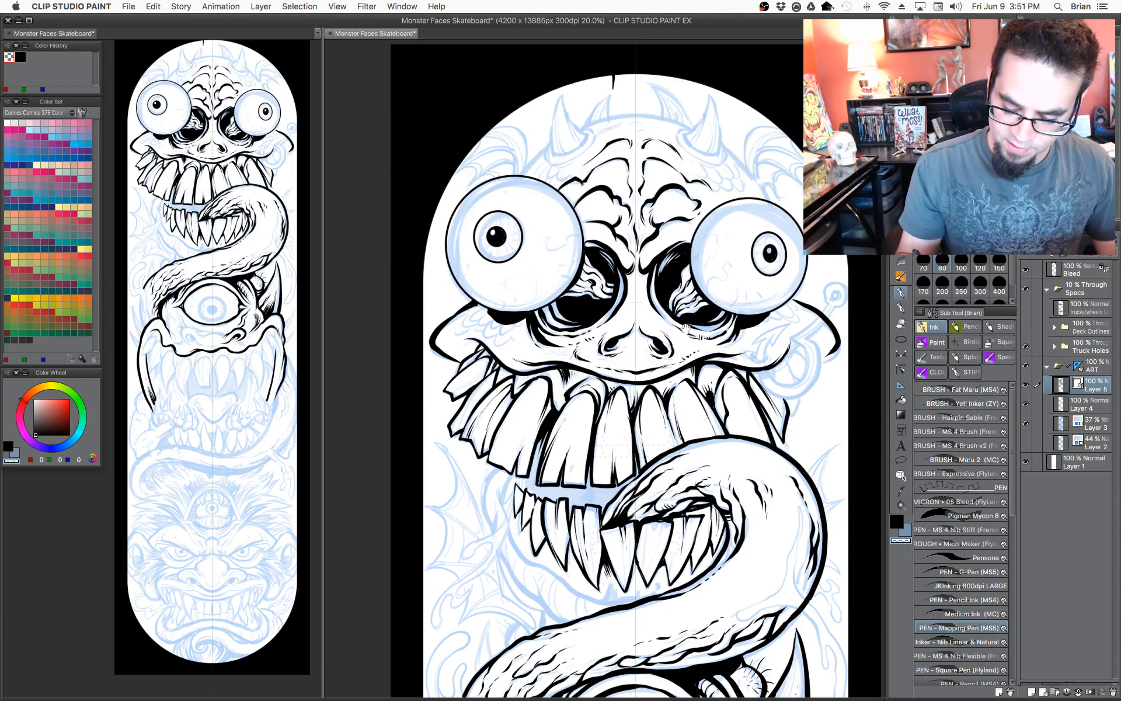
Ink shadow strokes in black on the skin beneath the top monster's left and right eyeballs.
{"action": "left_click_drag", "start_coordinate": [707, 473], "coordinate": [731, 447]}
{"action": "key", "text": "c"}
{"action": "left_click_drag", "start_coordinate": [519, 297], "coordinate": [549, 299]}
{"action": "key", "text": "["}
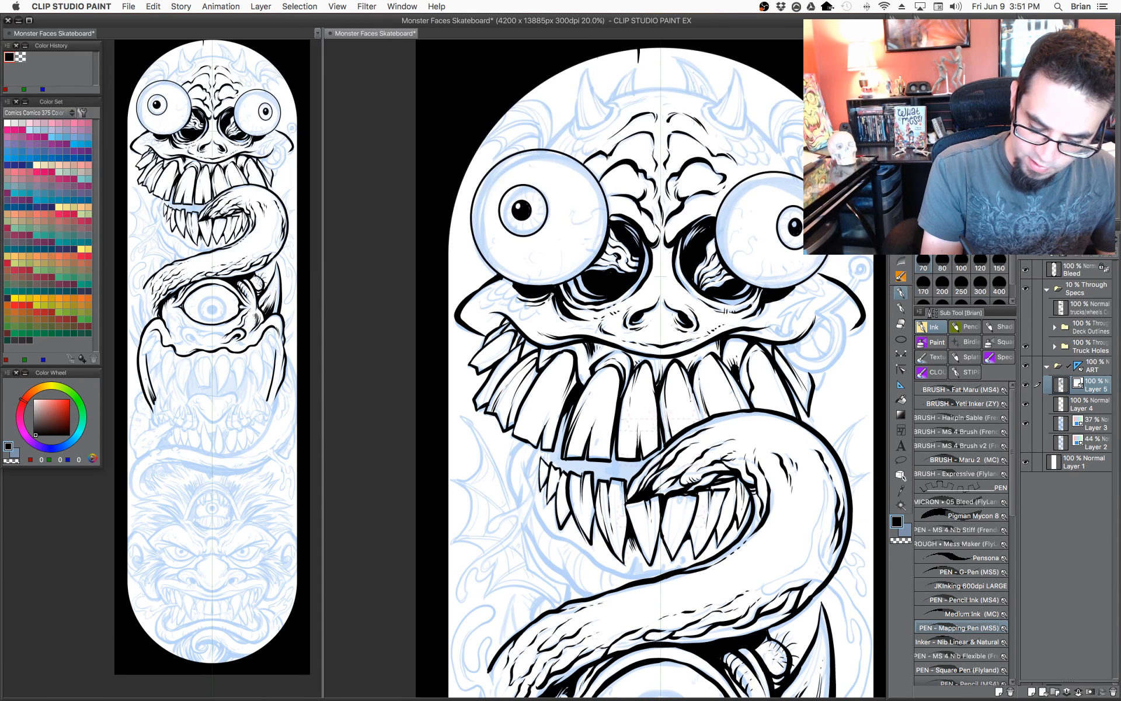
{"action": "left_click_drag", "start_coordinate": [765, 307], "coordinate": [785, 303]}
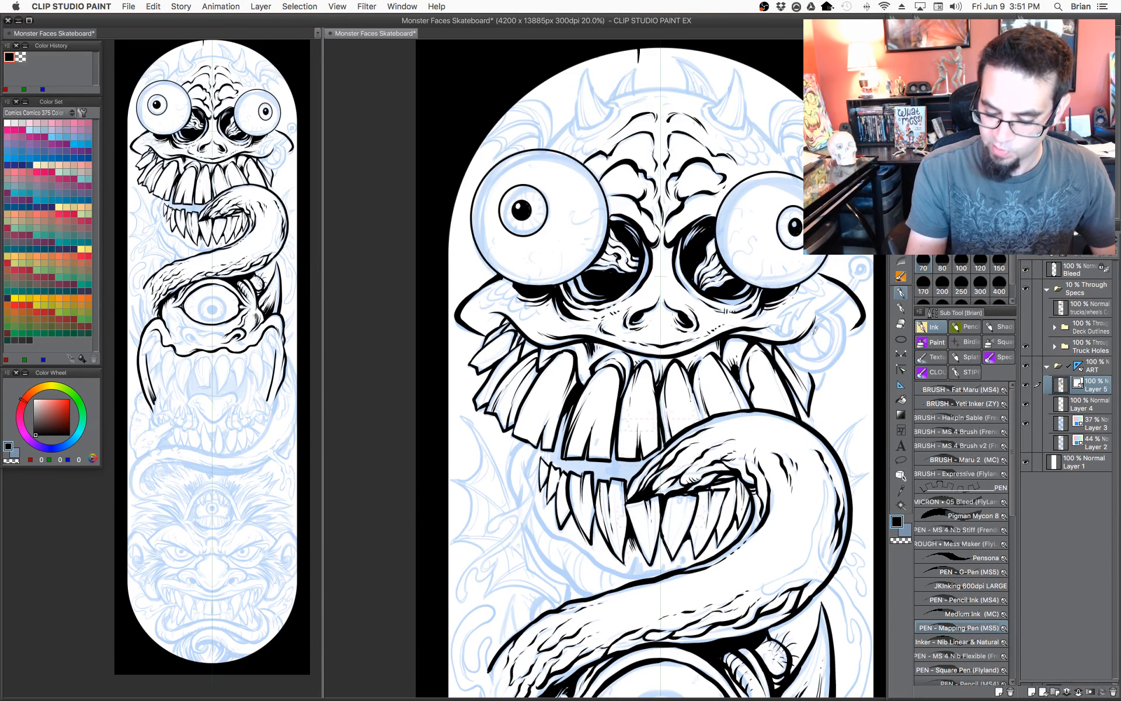
{"action": "left_click_drag", "start_coordinate": [762, 401], "coordinate": [726, 384]}
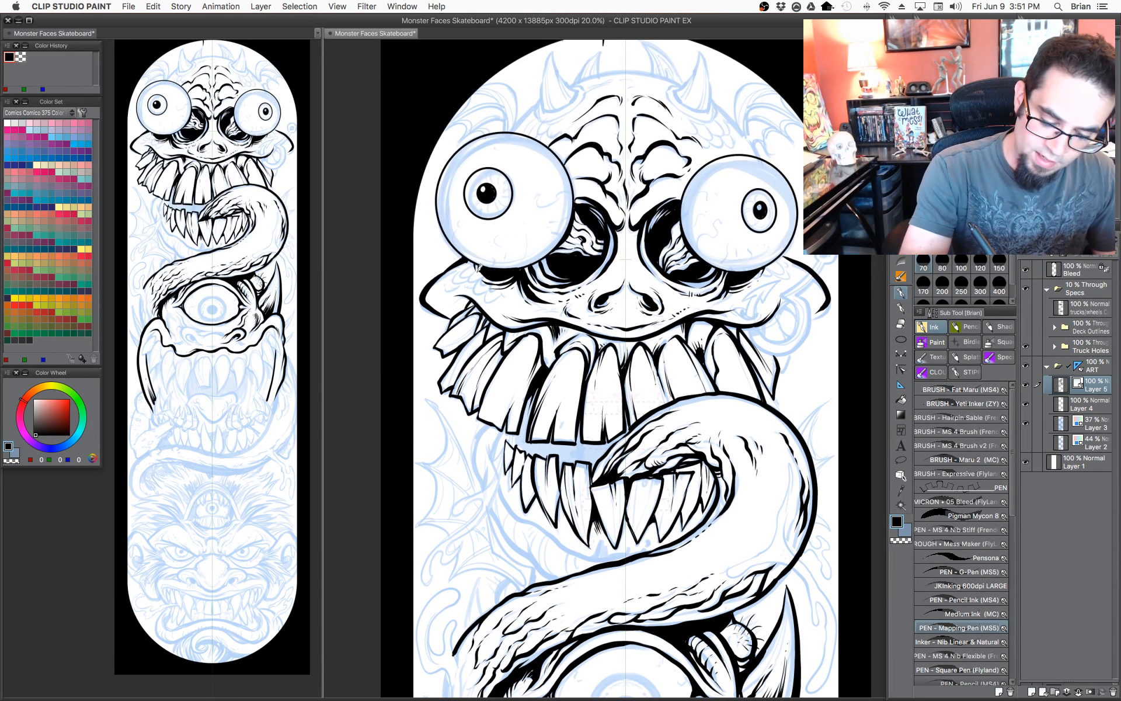
Outline and shade the two large front horns on the top monster's head, redrawing the first stroke of the left horn.
{"action": "left_click_drag", "start_coordinate": [696, 336], "coordinate": [698, 425]}
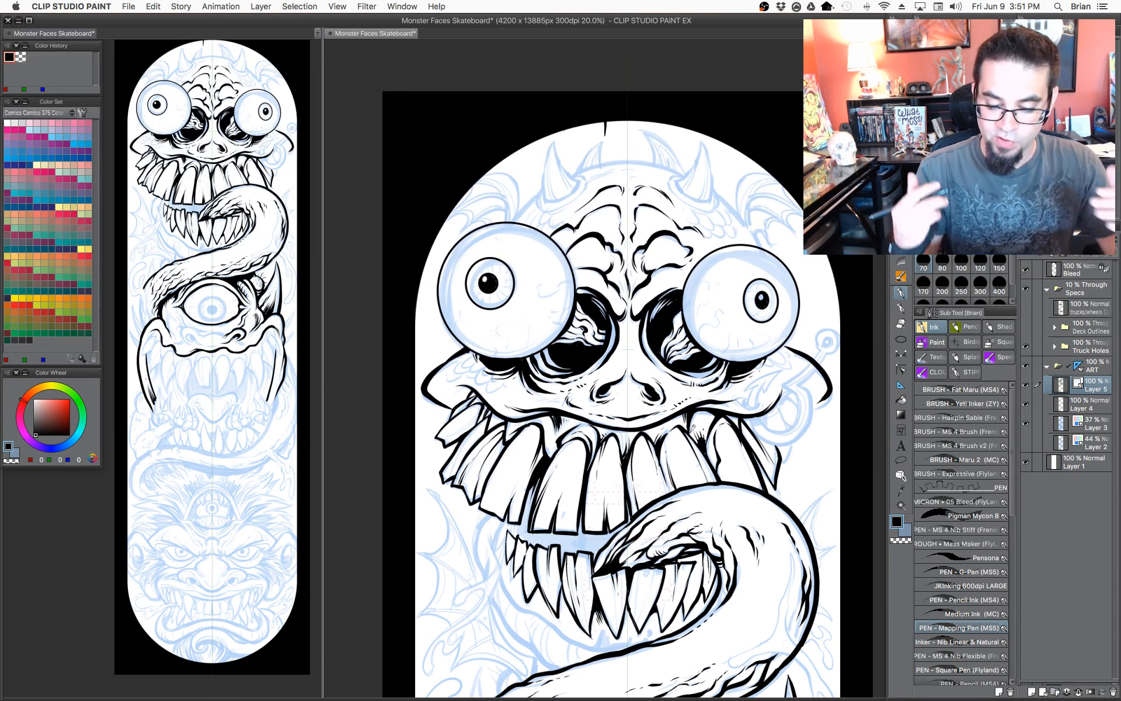
{"action": "left_click_drag", "start_coordinate": [543, 202], "coordinate": [553, 145]}
{"action": "key", "text": "super+z"}
{"action": "mouse_move", "coordinate": [543, 196]}
{"action": "left_mouse_down"}
{"action": "mouse_move", "coordinate": [557, 137]}
{"action": "mouse_move", "coordinate": [563, 173]}
{"action": "mouse_move", "coordinate": [562, 158]}
{"action": "mouse_move", "coordinate": [581, 179]}
{"action": "mouse_move", "coordinate": [548, 195]}
{"action": "mouse_move", "coordinate": [580, 180]}
{"action": "mouse_move", "coordinate": [559, 170]}
{"action": "mouse_move", "coordinate": [556, 193]}
{"action": "mouse_move", "coordinate": [550, 158]}
{"action": "mouse_move", "coordinate": [573, 192]}
{"action": "left_mouse_up"}
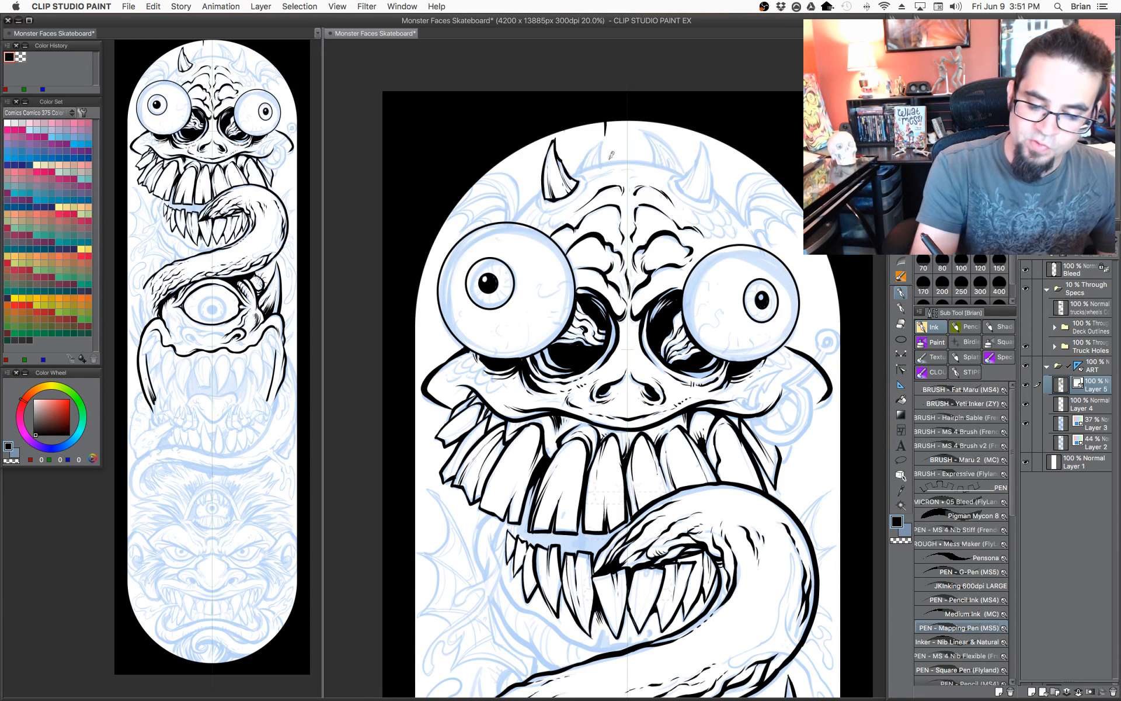
{"action": "scroll", "coordinate": [722, 227], "scroll_direction": "up", "scroll_amount": 2}
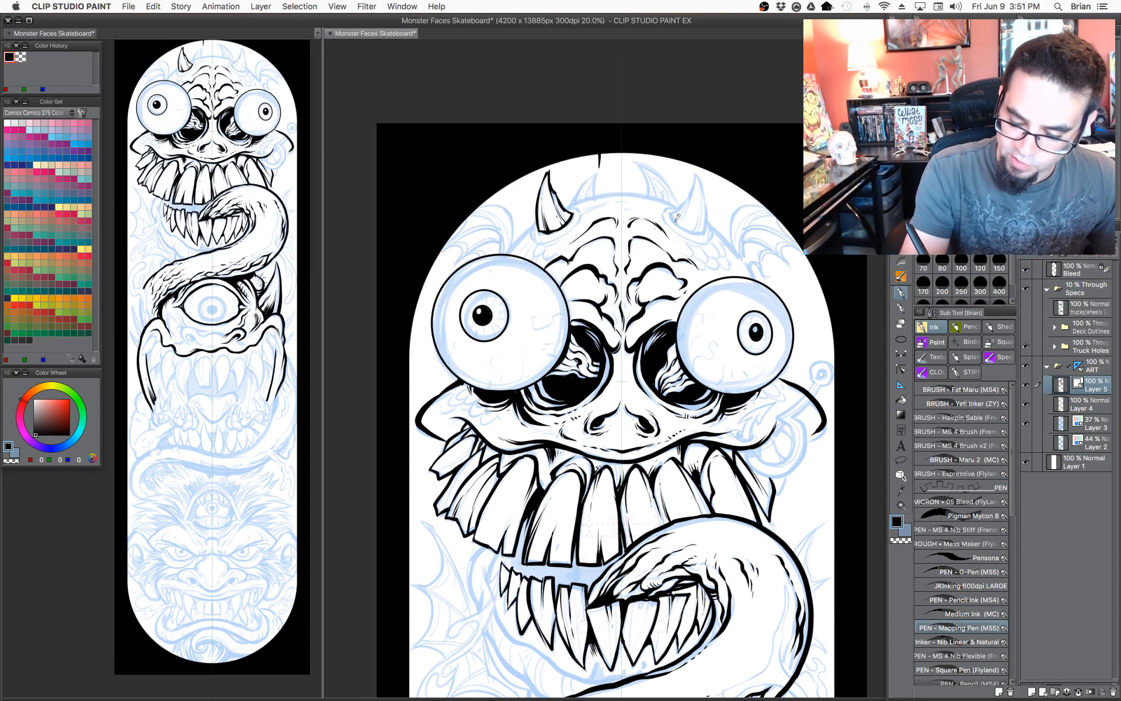
{"action": "mouse_move", "coordinate": [677, 222]}
{"action": "left_mouse_down"}
{"action": "mouse_move", "coordinate": [697, 170]}
{"action": "mouse_move", "coordinate": [708, 227]}
{"action": "mouse_move", "coordinate": [708, 208]}
{"action": "mouse_move", "coordinate": [678, 220]}
{"action": "mouse_move", "coordinate": [705, 229]}
{"action": "left_mouse_up"}
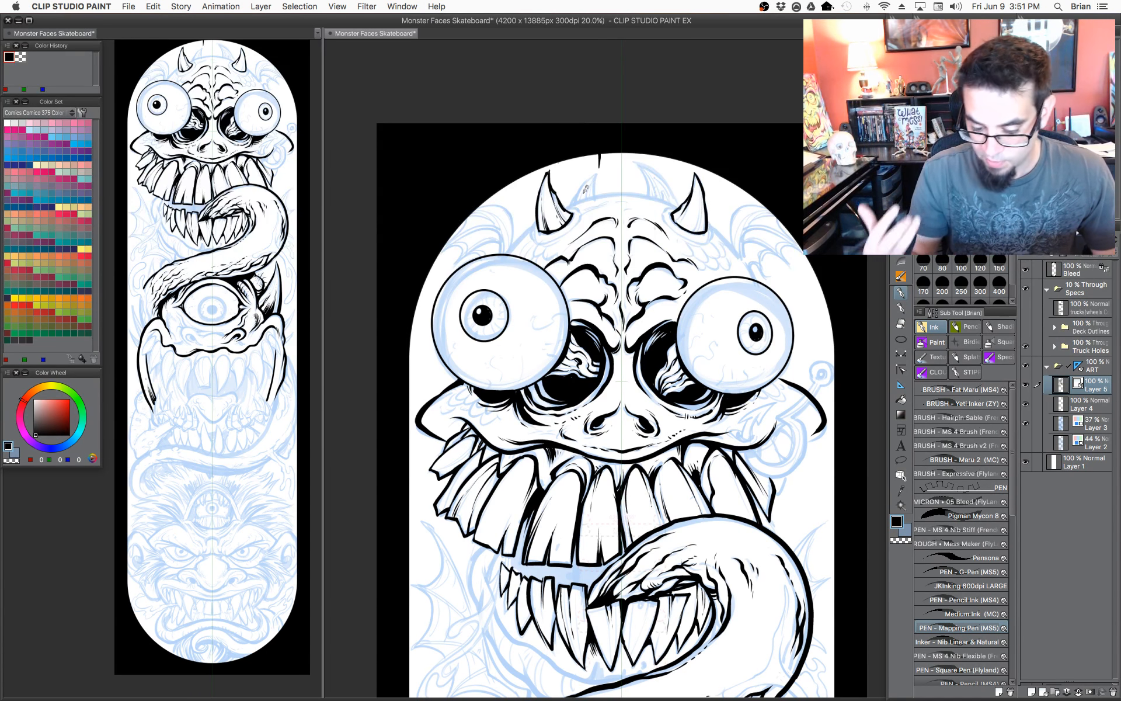
Ink the two smaller horns behind the front pair and trim a stroke near them with the transparent colour.
{"action": "mouse_move", "coordinate": [572, 205]}
{"action": "left_mouse_down"}
{"action": "mouse_move", "coordinate": [602, 169]}
{"action": "mouse_move", "coordinate": [599, 194]}
{"action": "mouse_move", "coordinate": [599, 181]}
{"action": "mouse_move", "coordinate": [600, 194]}
{"action": "mouse_move", "coordinate": [650, 184]}
{"action": "mouse_move", "coordinate": [643, 169]}
{"action": "mouse_move", "coordinate": [652, 196]}
{"action": "left_mouse_up"}
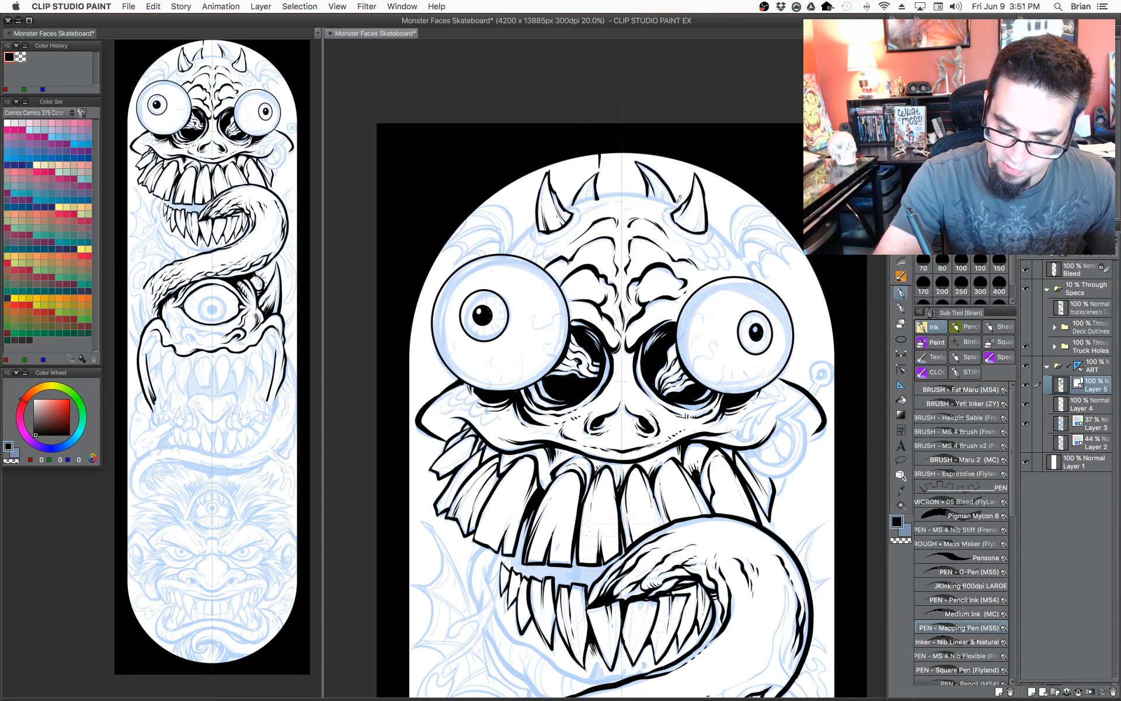
{"action": "left_click_drag", "start_coordinate": [667, 286], "coordinate": [697, 302]}
{"action": "key", "text": "c"}
{"action": "left_click_drag", "start_coordinate": [624, 216], "coordinate": [633, 214]}
{"action": "key", "text": "c"}
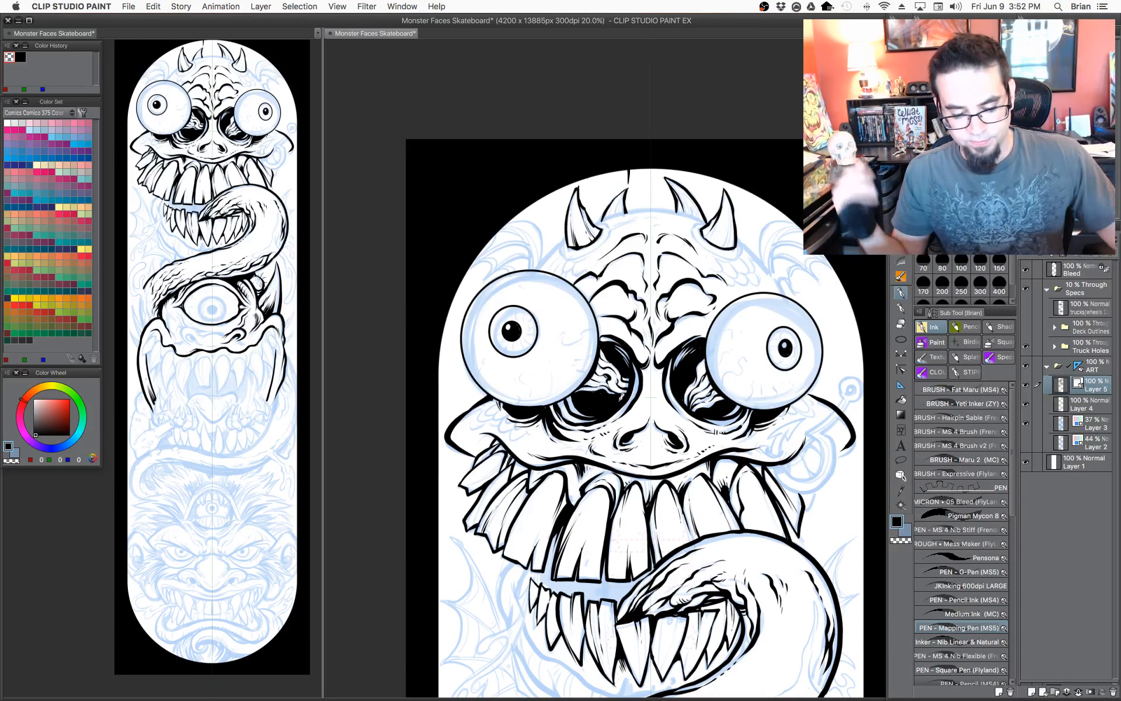
Ink the skin folds around the bases of both front horns and the skull outline between the horns and down to the eyeballs.
{"action": "mouse_move", "coordinate": [567, 235]}
{"action": "left_mouse_down"}
{"action": "mouse_move", "coordinate": [622, 224]}
{"action": "mouse_move", "coordinate": [596, 219]}
{"action": "mouse_move", "coordinate": [615, 224]}
{"action": "mouse_move", "coordinate": [598, 244]}
{"action": "left_mouse_up"}
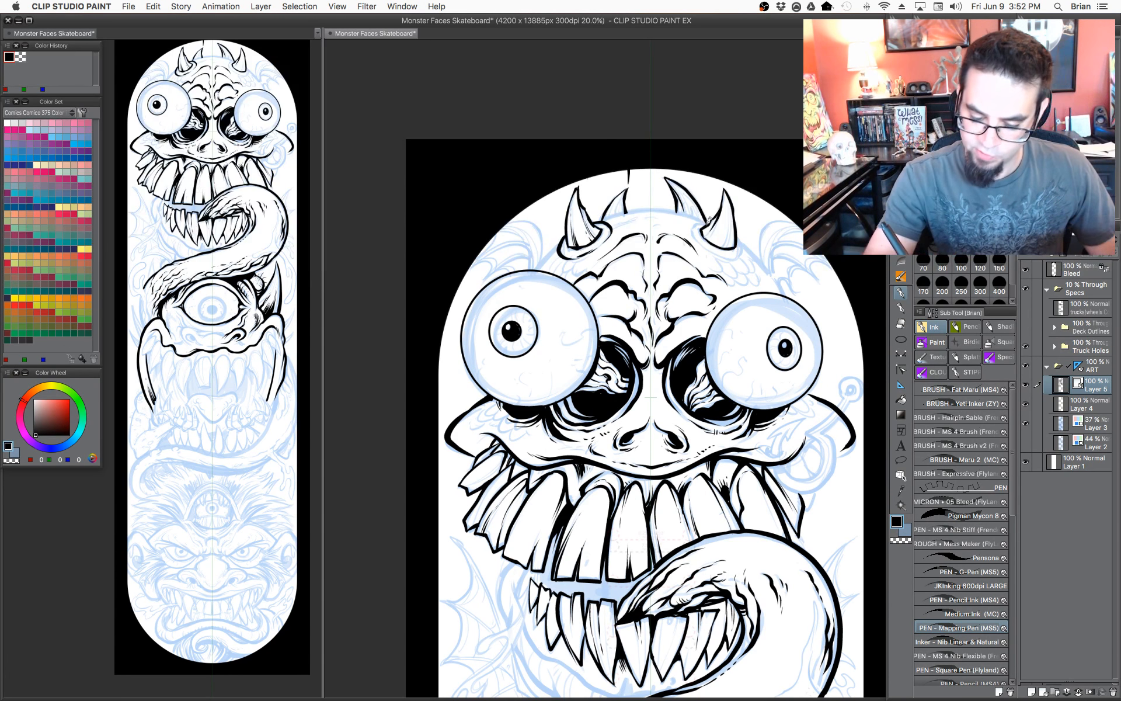
{"action": "mouse_move", "coordinate": [701, 222]}
{"action": "left_mouse_down"}
{"action": "mouse_move", "coordinate": [709, 247]}
{"action": "mouse_move", "coordinate": [732, 219]}
{"action": "mouse_move", "coordinate": [746, 243]}
{"action": "mouse_move", "coordinate": [721, 257]}
{"action": "left_mouse_up"}
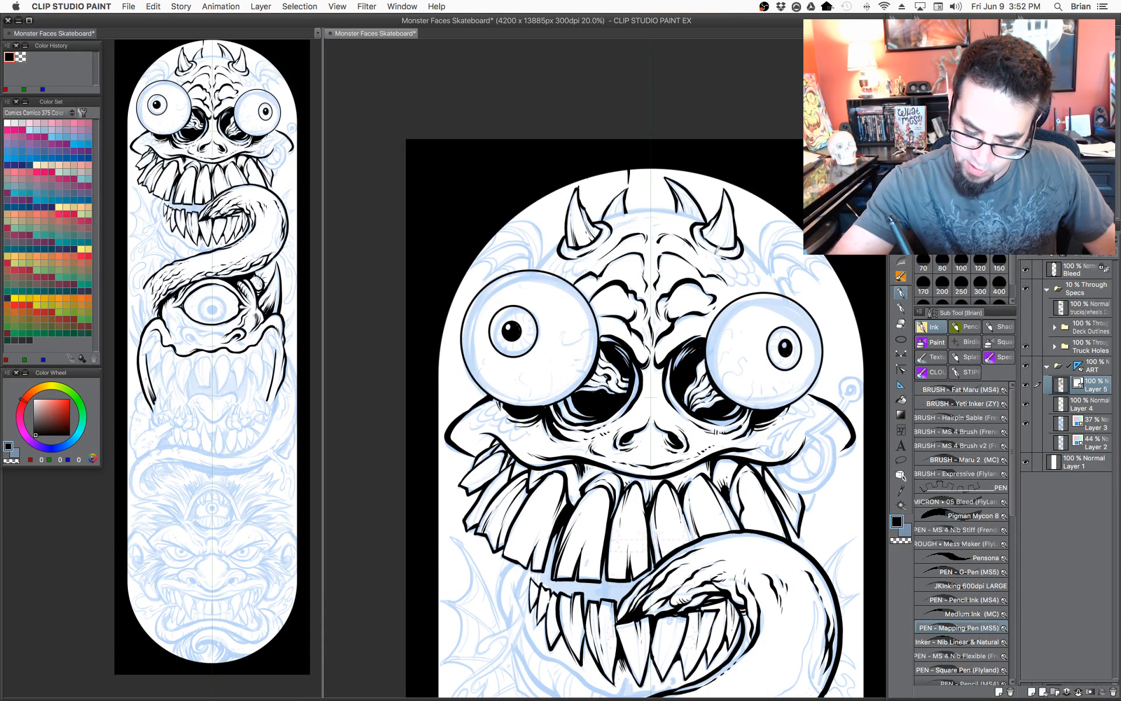
{"action": "left_click_drag", "start_coordinate": [716, 330], "coordinate": [727, 325]}
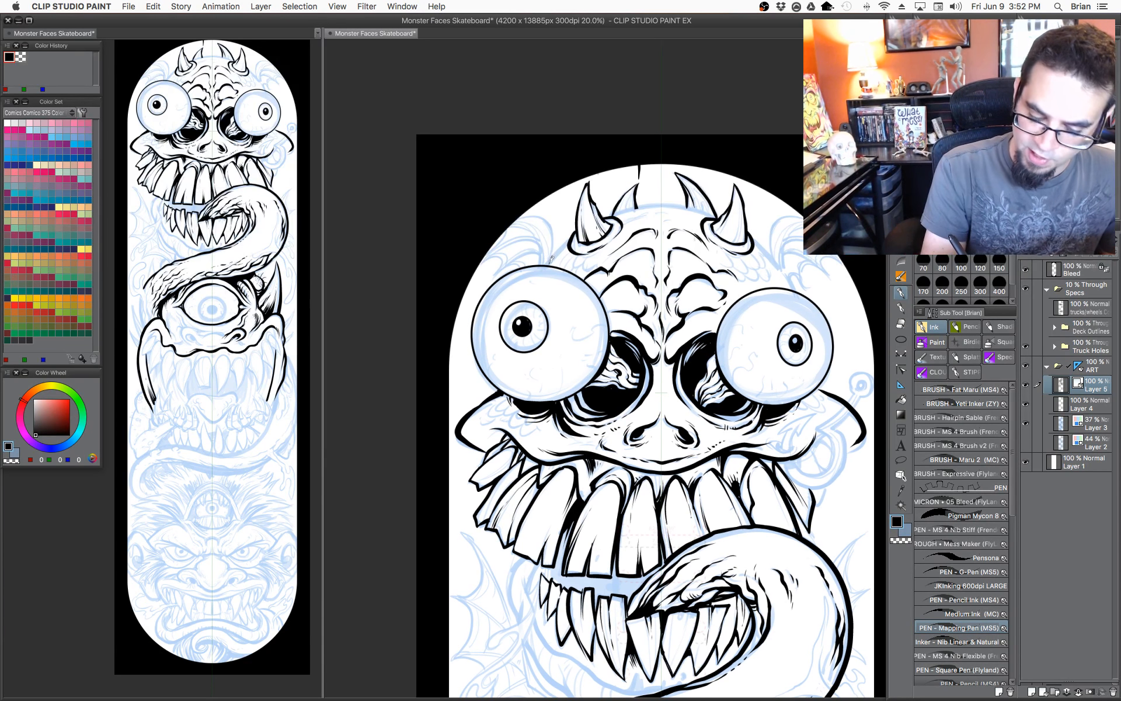
{"action": "mouse_move", "coordinate": [614, 211]}
{"action": "left_mouse_down"}
{"action": "mouse_move", "coordinate": [692, 206]}
{"action": "mouse_move", "coordinate": [726, 220]}
{"action": "left_mouse_up"}
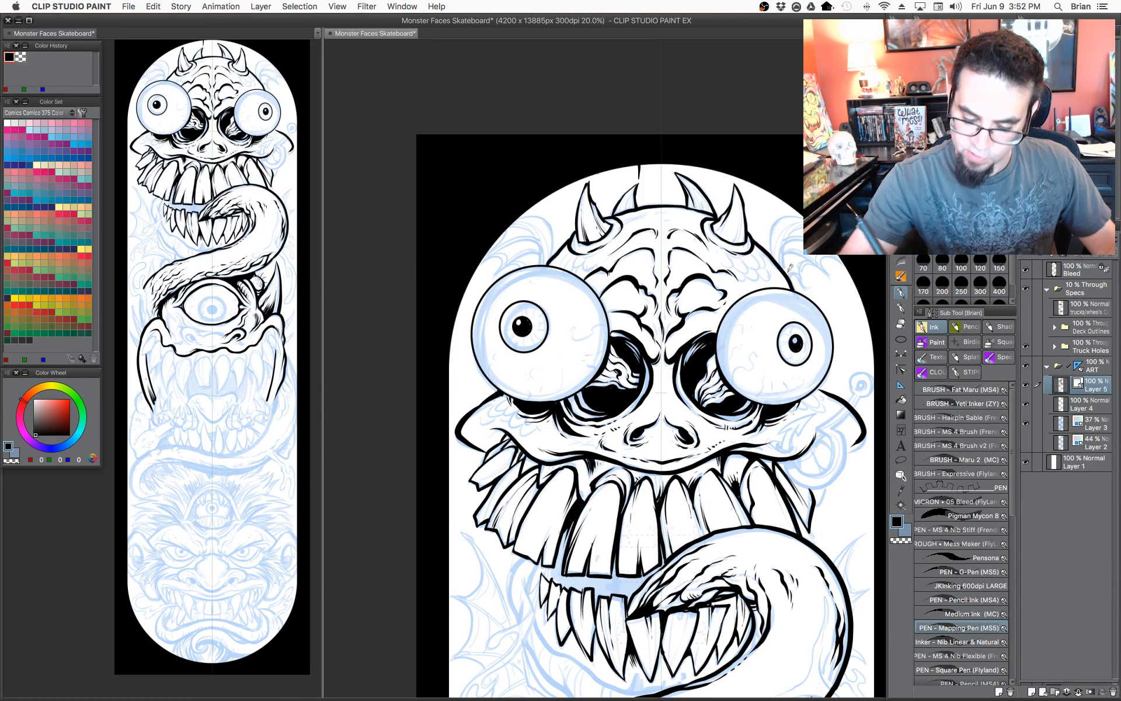
Lower the Bleed layer's opacity to 20% and make Layer 5 the active layer again.
{"action": "scroll", "coordinate": [737, 425], "scroll_direction": "down", "scroll_amount": 5}
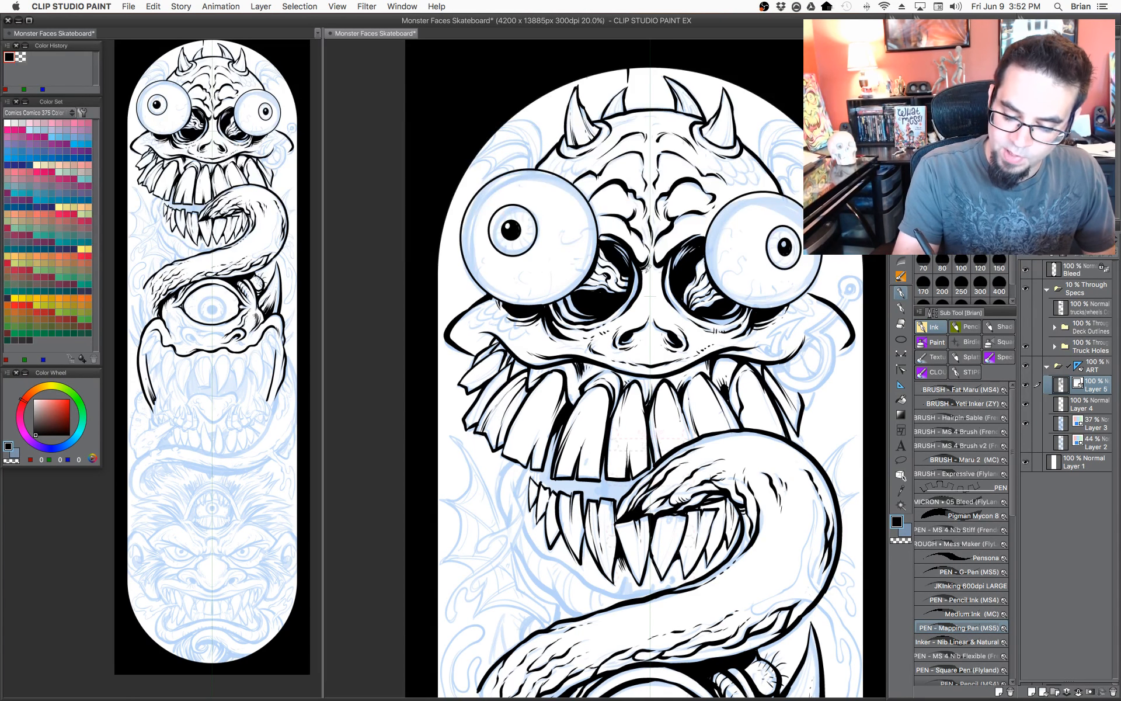
{"action": "scroll", "coordinate": [674, 330], "scroll_direction": "up", "scroll_amount": 5}
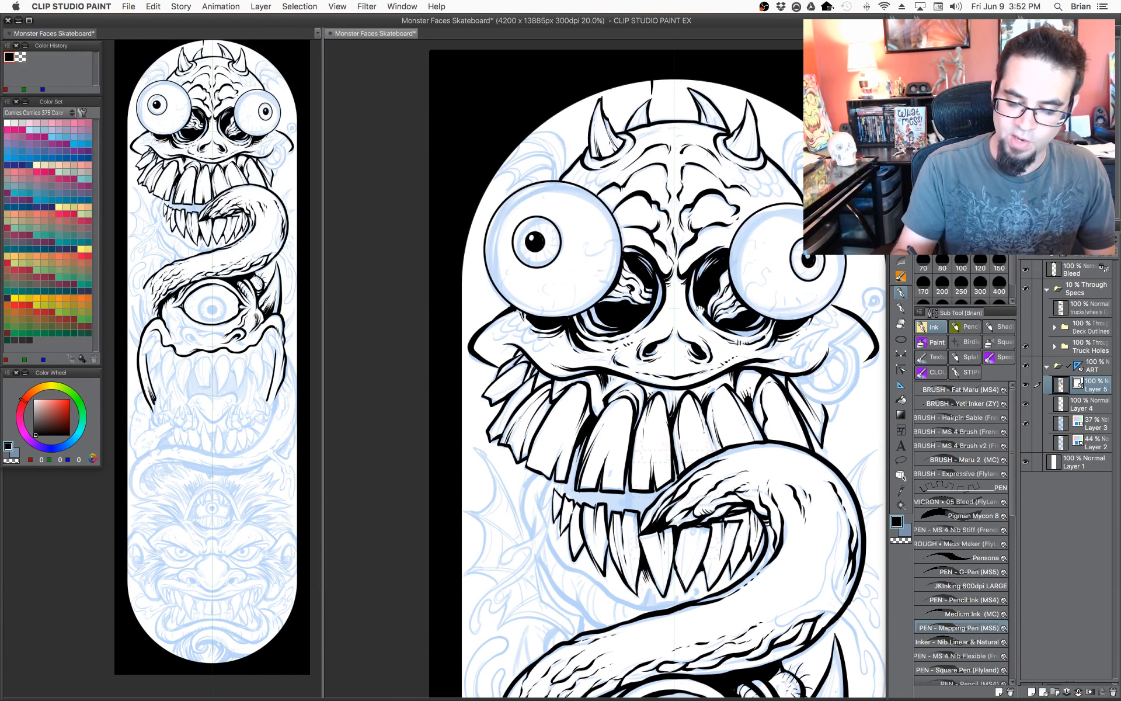
{"action": "left_click", "coordinate": [1077, 275]}
{"action": "left_click_drag", "start_coordinate": [1093, 239], "coordinate": [1073, 239]}
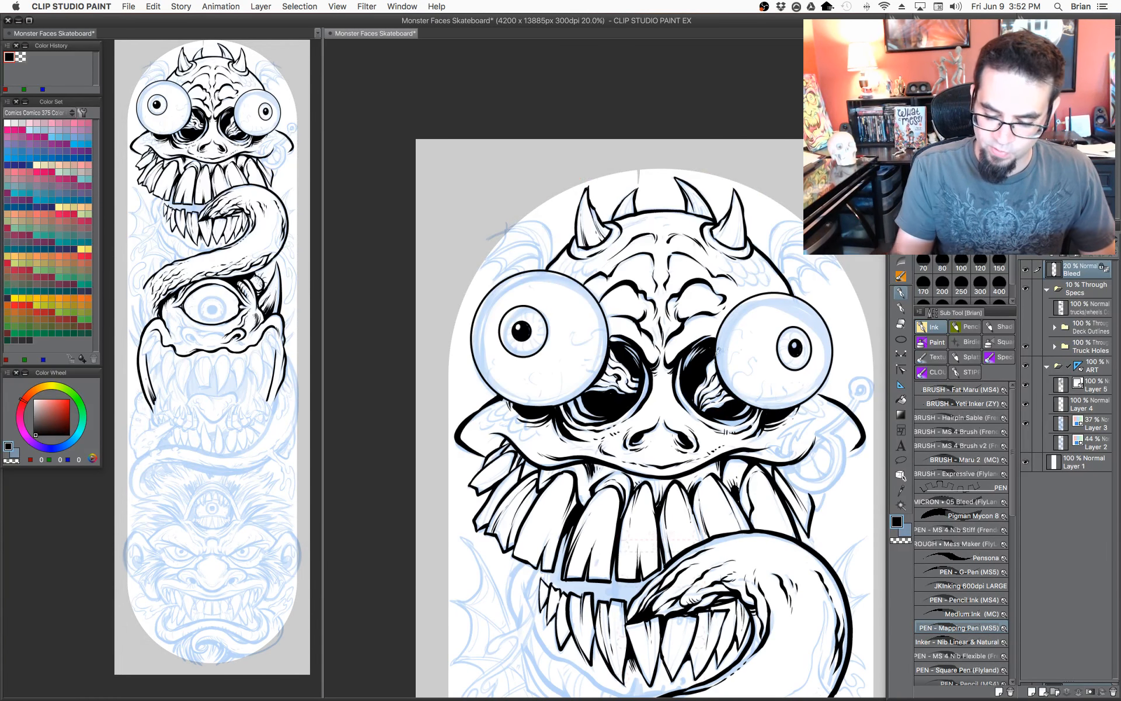
{"action": "left_click", "coordinate": [696, 362], "text": "shift+super"}
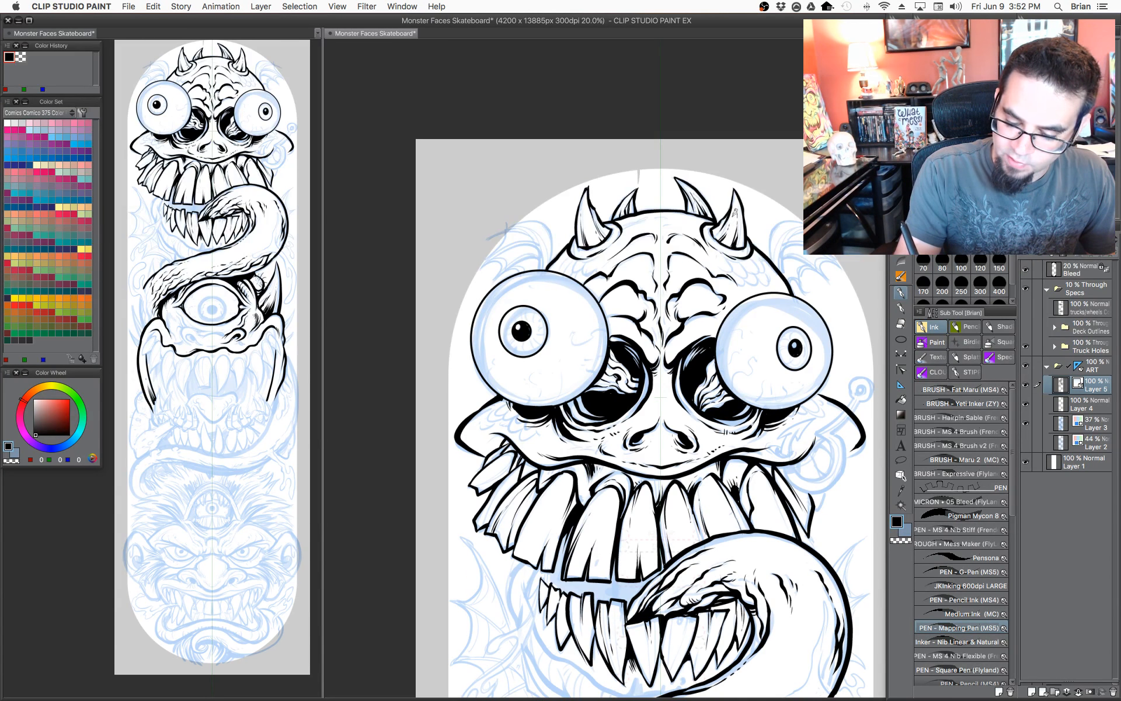
Ink rows of overlapping scales on both sides of the top monster's head, between the front horns and the eyeballs.
{"action": "left_click_drag", "start_coordinate": [752, 321], "coordinate": [742, 313]}
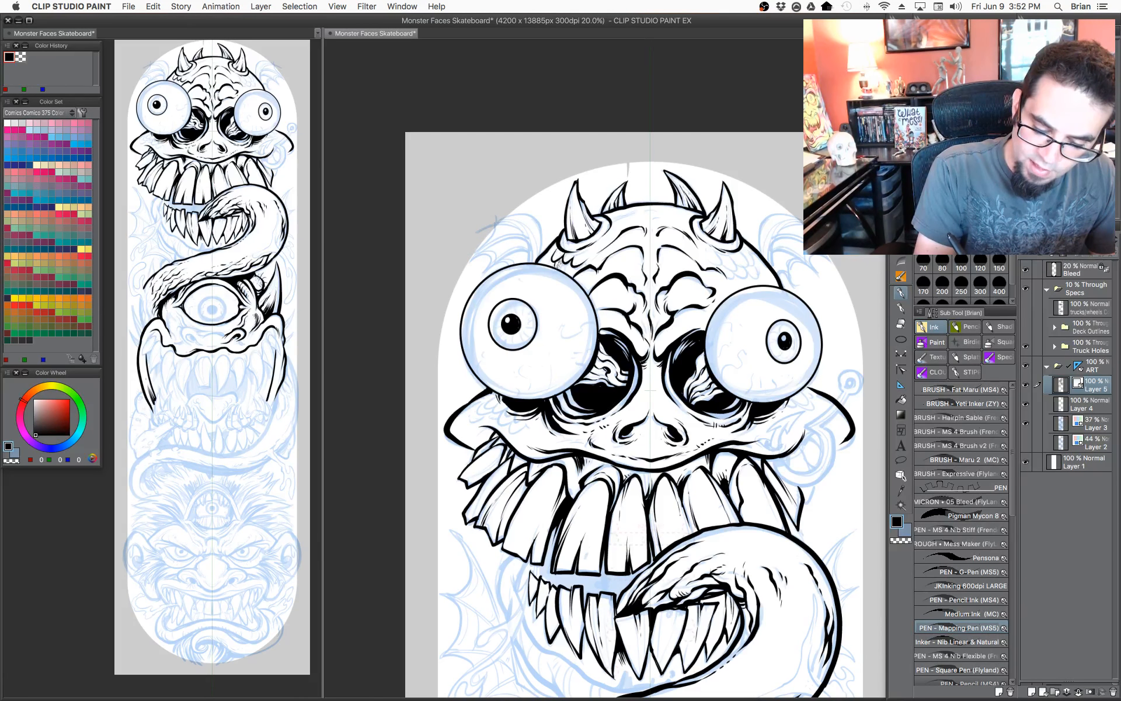
{"action": "key", "text": "c"}
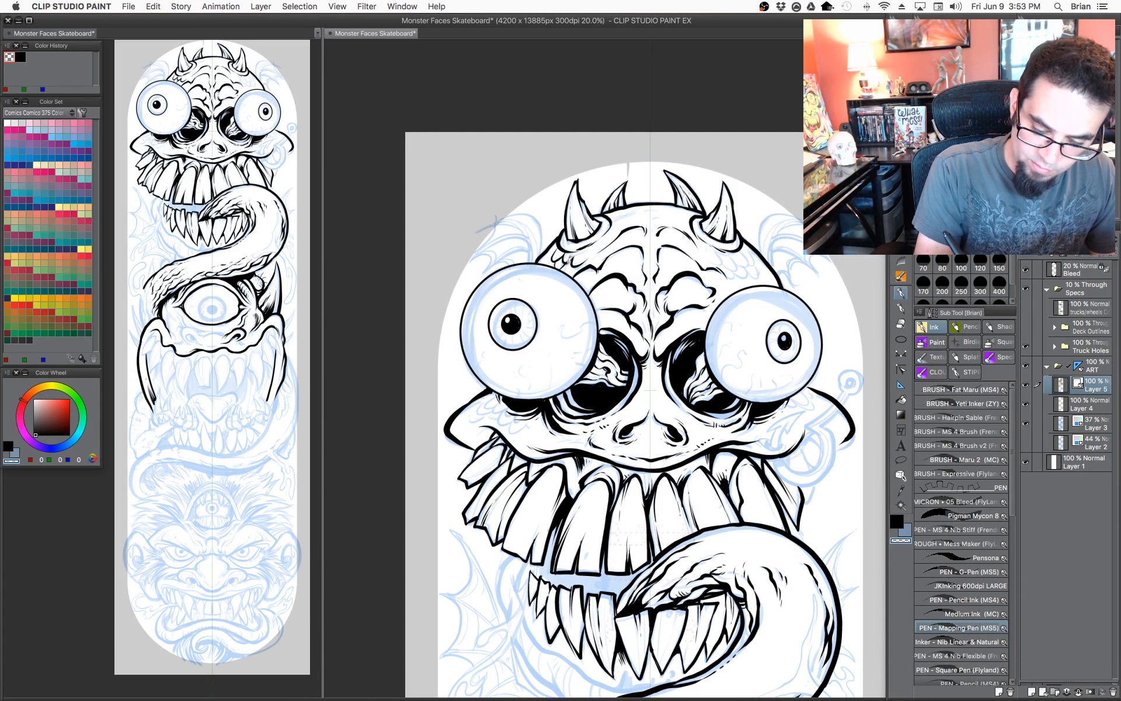
{"action": "key", "text": "c"}
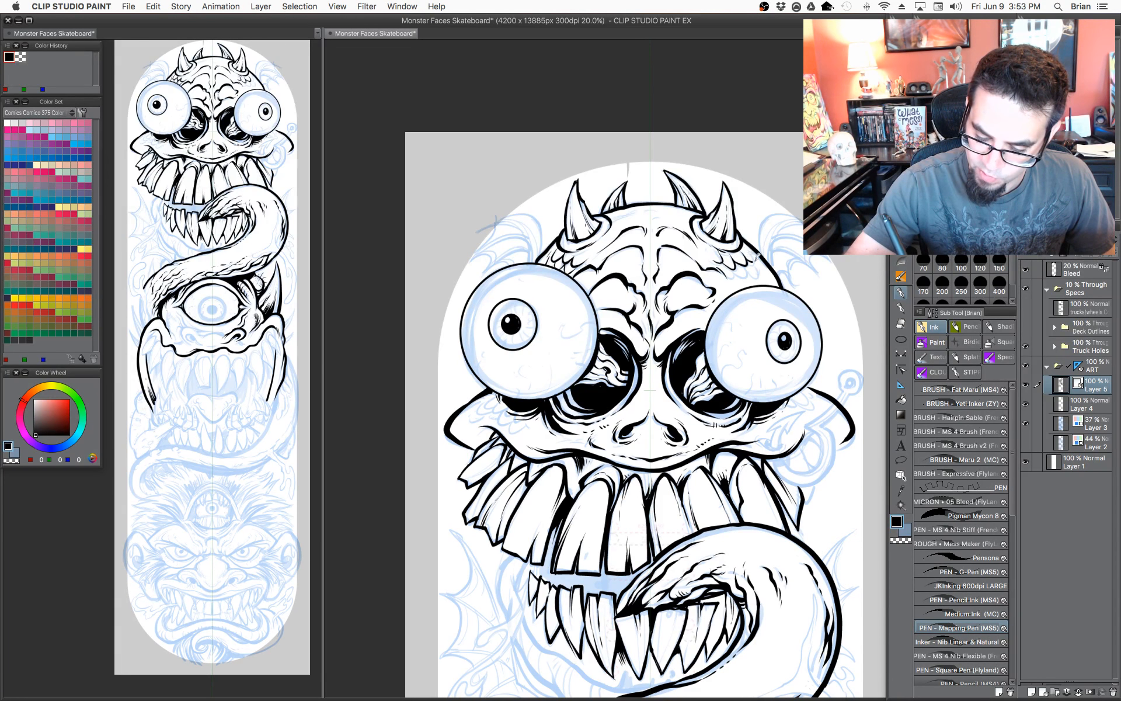
{"action": "mouse_move", "coordinate": [729, 272]}
{"action": "left_mouse_down"}
{"action": "mouse_move", "coordinate": [739, 257]}
{"action": "mouse_move", "coordinate": [753, 260]}
{"action": "mouse_move", "coordinate": [748, 275]}
{"action": "left_mouse_up"}
{"action": "left_click_drag", "start_coordinate": [783, 431], "coordinate": [774, 396]}
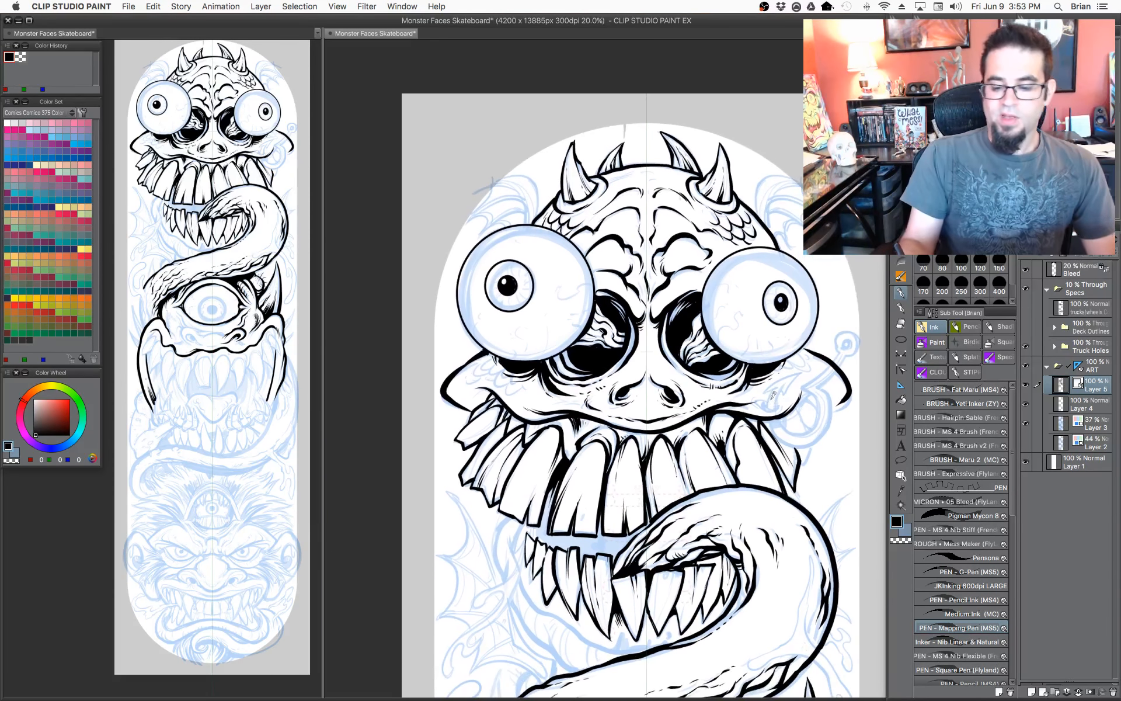
{"action": "scroll", "coordinate": [773, 395], "scroll_direction": "down", "scroll_amount": 5}
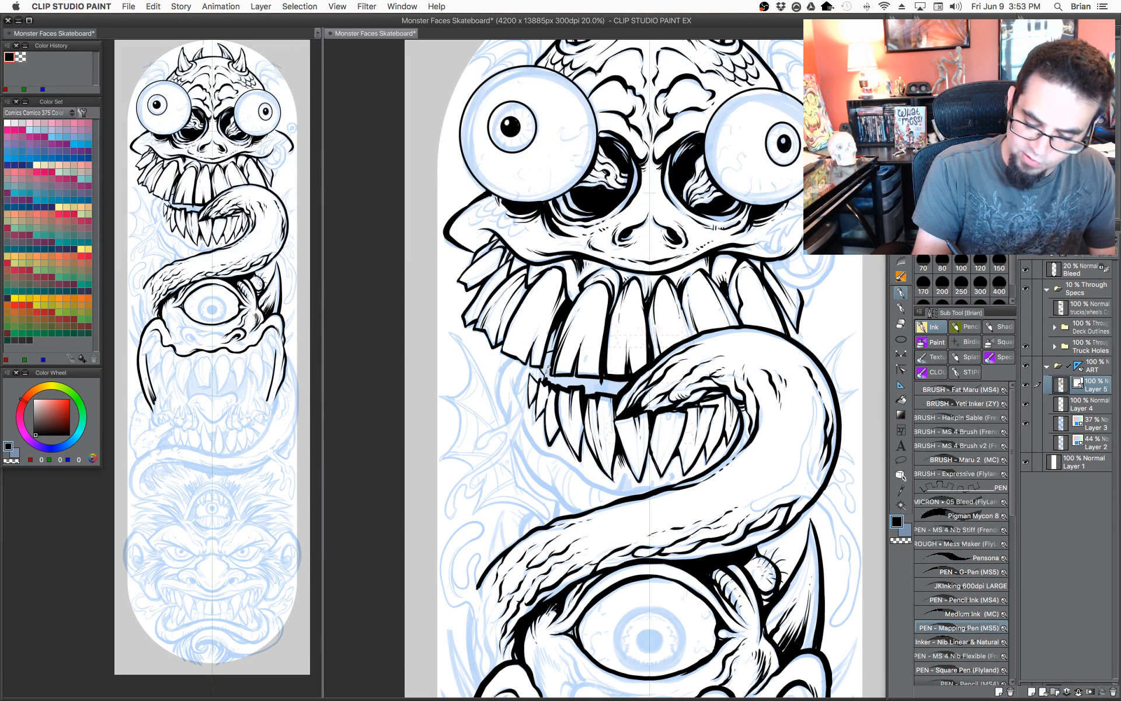
Ink the dark gap along the bottom of the top monster's upper teeth and the outline of its lower jaw down to the tongue.
{"action": "mouse_move", "coordinate": [553, 349]}
{"action": "left_mouse_down"}
{"action": "mouse_move", "coordinate": [579, 360]}
{"action": "mouse_move", "coordinate": [578, 373]}
{"action": "mouse_move", "coordinate": [611, 382]}
{"action": "left_mouse_up"}
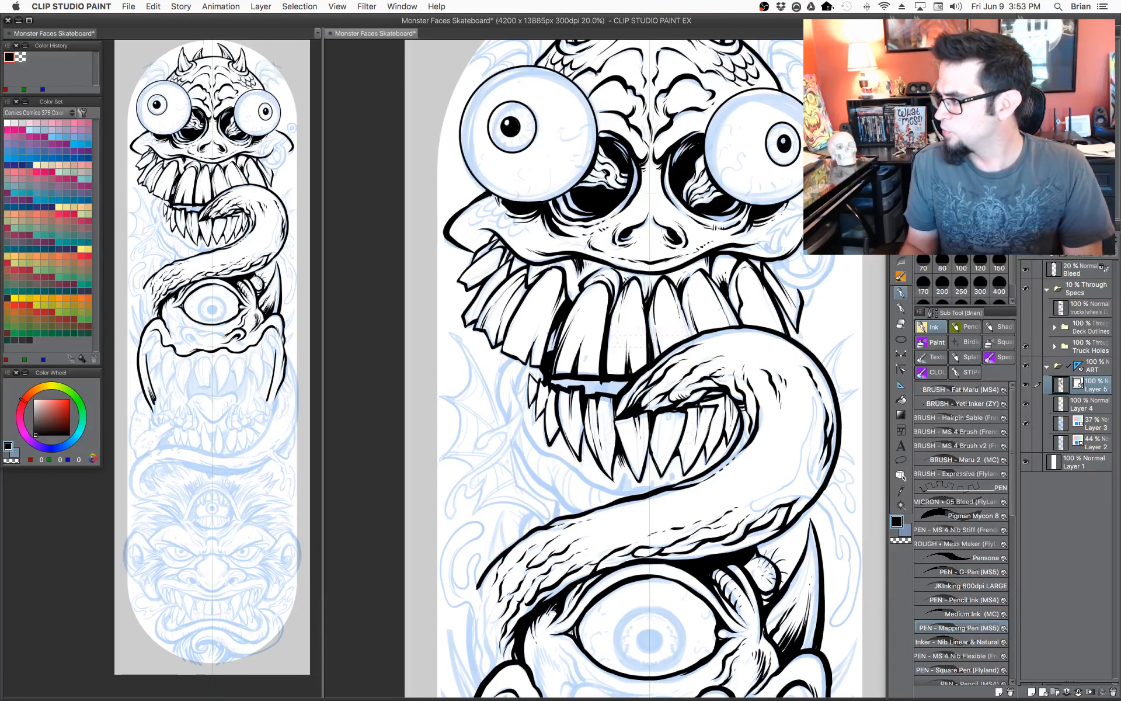
{"action": "key", "text": "Tab"}
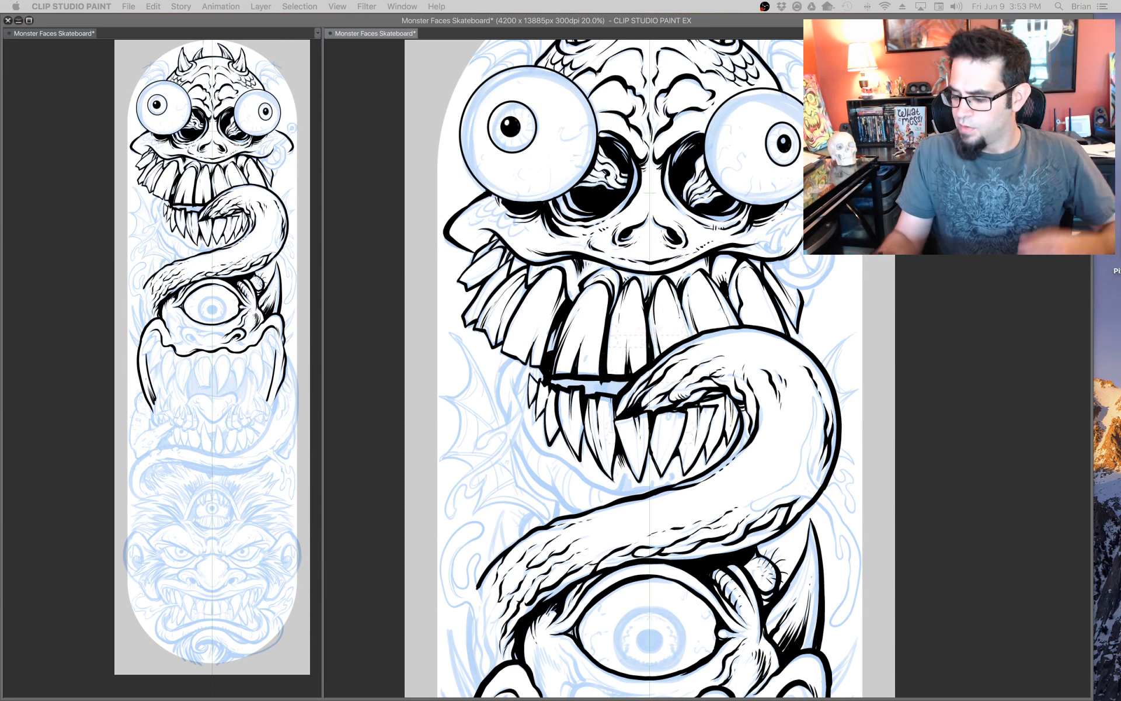
{"action": "key", "text": "Tab"}
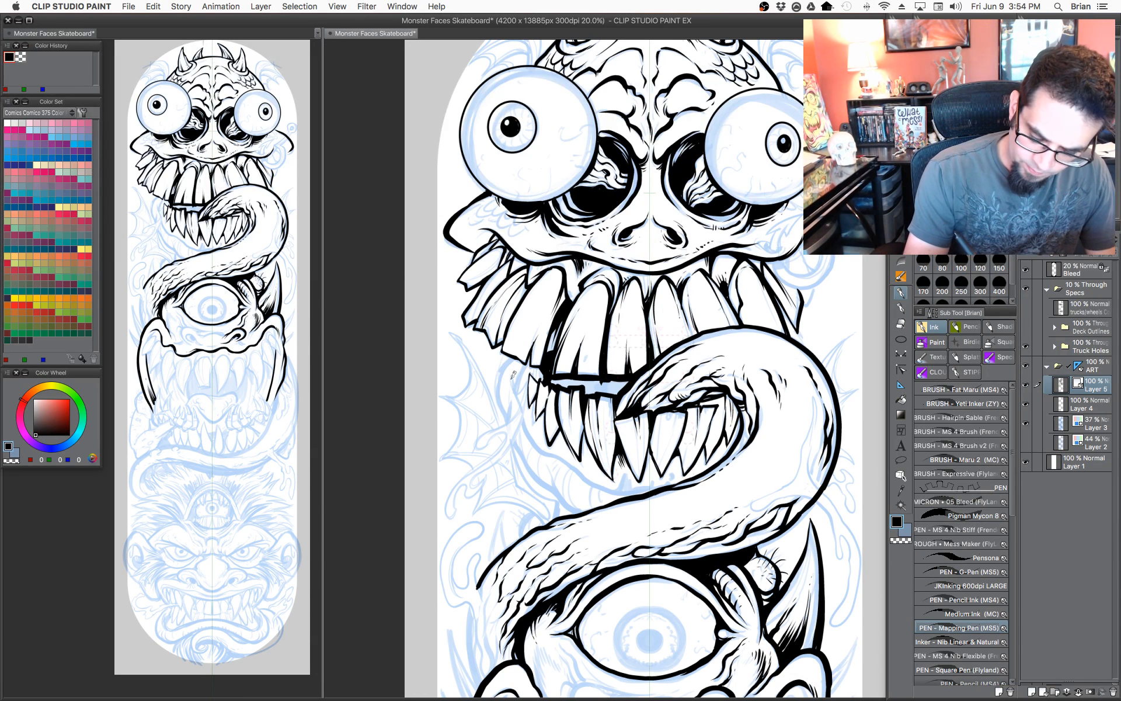
{"action": "mouse_move", "coordinate": [511, 380]}
{"action": "left_mouse_down"}
{"action": "mouse_move", "coordinate": [533, 430]}
{"action": "mouse_move", "coordinate": [593, 488]}
{"action": "left_mouse_up"}
{"action": "key", "text": "super+z"}
{"action": "left_click_drag", "start_coordinate": [656, 430], "coordinate": [642, 382]}
{"action": "mouse_move", "coordinate": [573, 464]}
{"action": "left_mouse_down"}
{"action": "mouse_move", "coordinate": [525, 413]}
{"action": "mouse_move", "coordinate": [517, 420]}
{"action": "mouse_move", "coordinate": [501, 387]}
{"action": "mouse_move", "coordinate": [492, 332]}
{"action": "mouse_move", "coordinate": [481, 335]}
{"action": "mouse_move", "coordinate": [501, 301]}
{"action": "left_mouse_up"}
{"action": "left_click_drag", "start_coordinate": [580, 385], "coordinate": [578, 356]}
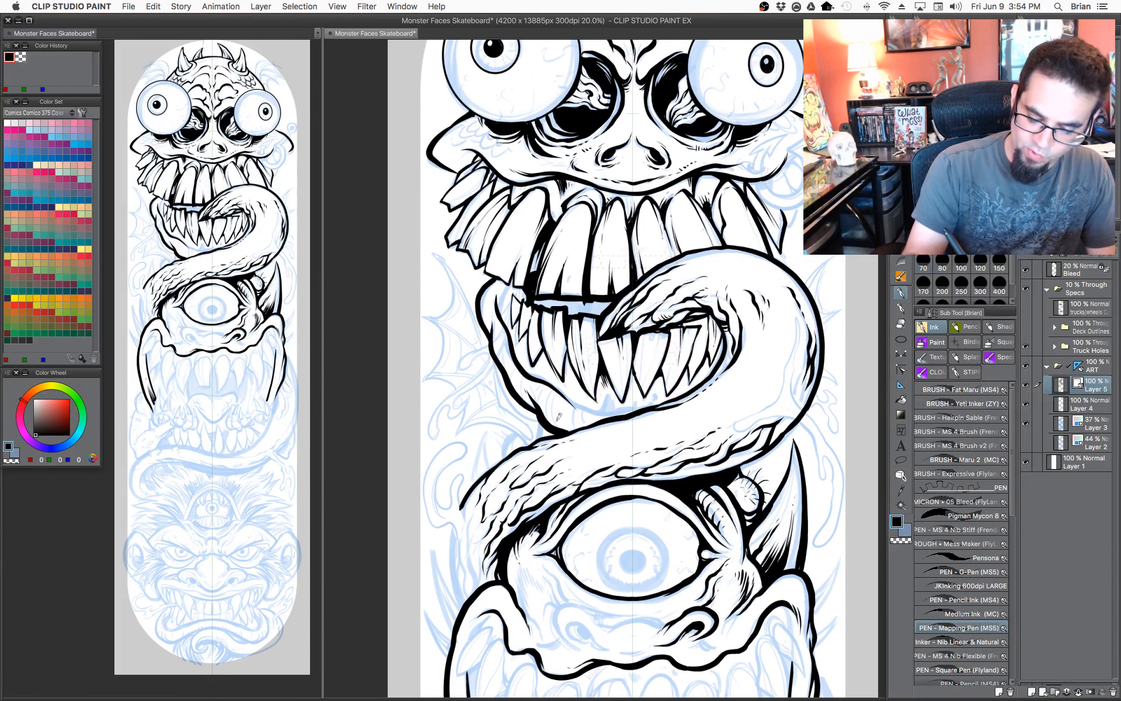
Ink the fold lines on the lower jaw's lip and the gum edge with short strokes beneath the lower teeth.
{"action": "mouse_move", "coordinate": [564, 431]}
{"action": "left_mouse_down"}
{"action": "mouse_move", "coordinate": [556, 385]}
{"action": "mouse_move", "coordinate": [544, 403]}
{"action": "mouse_move", "coordinate": [545, 394]}
{"action": "mouse_move", "coordinate": [568, 388]}
{"action": "mouse_move", "coordinate": [583, 426]}
{"action": "left_mouse_up"}
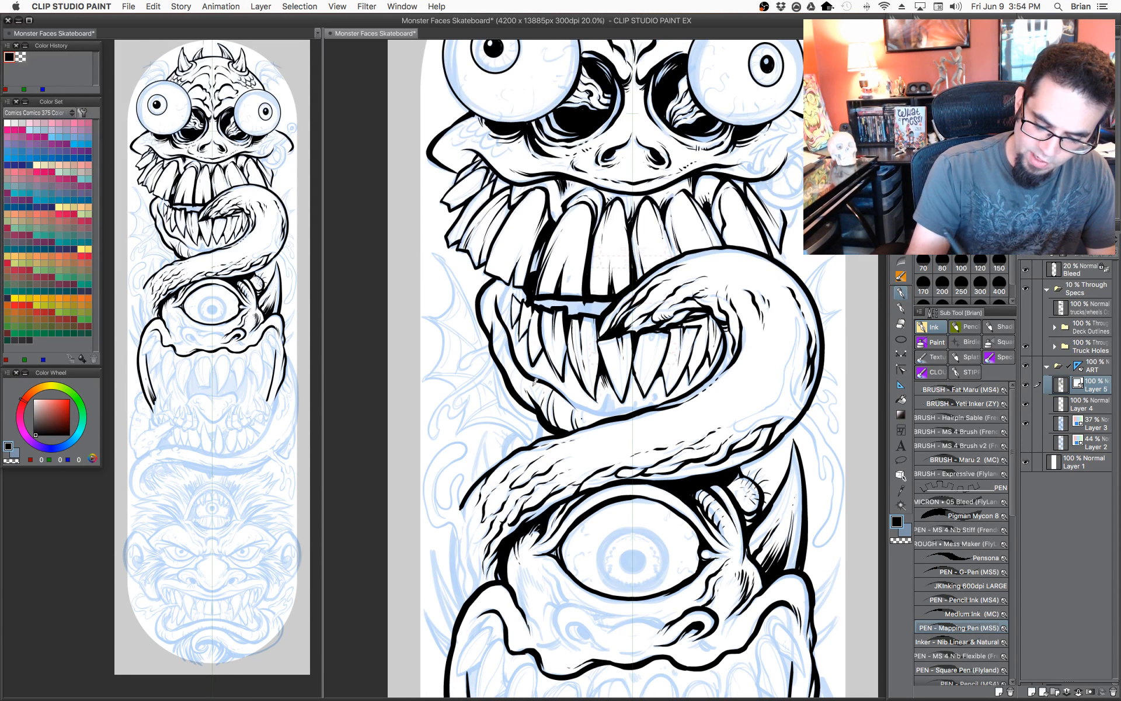
{"action": "left_click_drag", "start_coordinate": [525, 370], "coordinate": [512, 388]}
{"action": "mouse_move", "coordinate": [690, 416]}
{"action": "left_mouse_down"}
{"action": "mouse_move", "coordinate": [685, 435]}
{"action": "mouse_move", "coordinate": [713, 443]}
{"action": "left_mouse_up"}
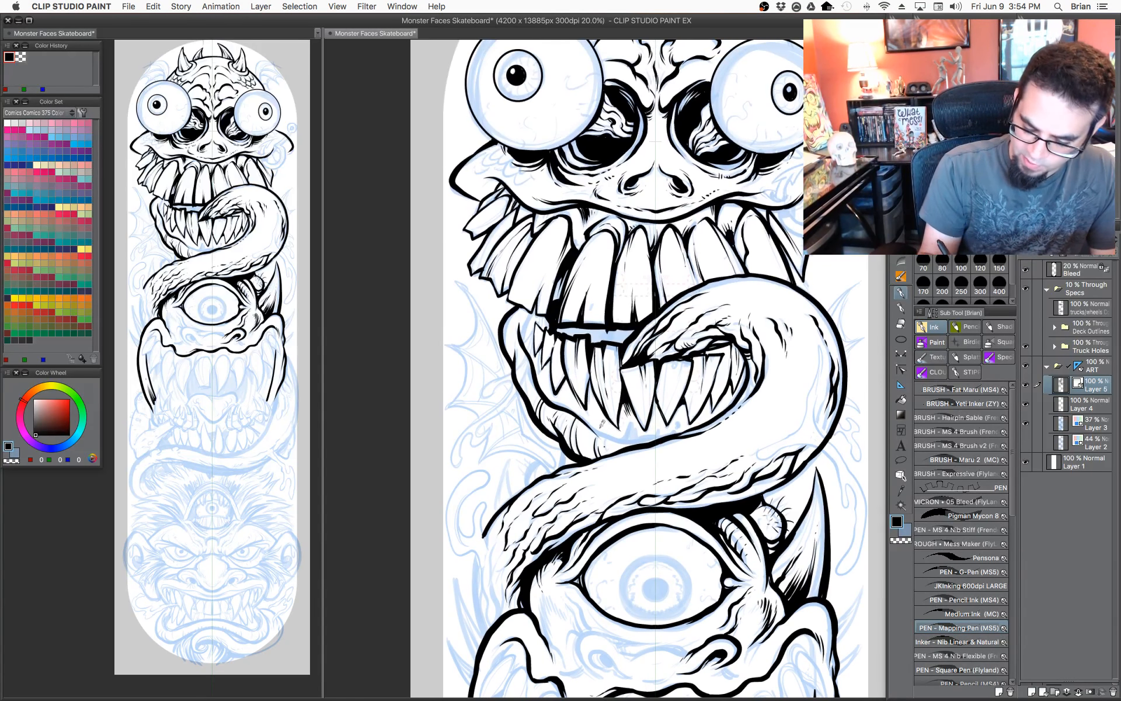
{"action": "mouse_move", "coordinate": [588, 415]}
{"action": "left_mouse_down"}
{"action": "mouse_move", "coordinate": [634, 418]}
{"action": "mouse_move", "coordinate": [629, 437]}
{"action": "mouse_move", "coordinate": [636, 421]}
{"action": "mouse_move", "coordinate": [630, 433]}
{"action": "mouse_move", "coordinate": [663, 428]}
{"action": "mouse_move", "coordinate": [642, 437]}
{"action": "mouse_move", "coordinate": [670, 428]}
{"action": "left_mouse_up"}
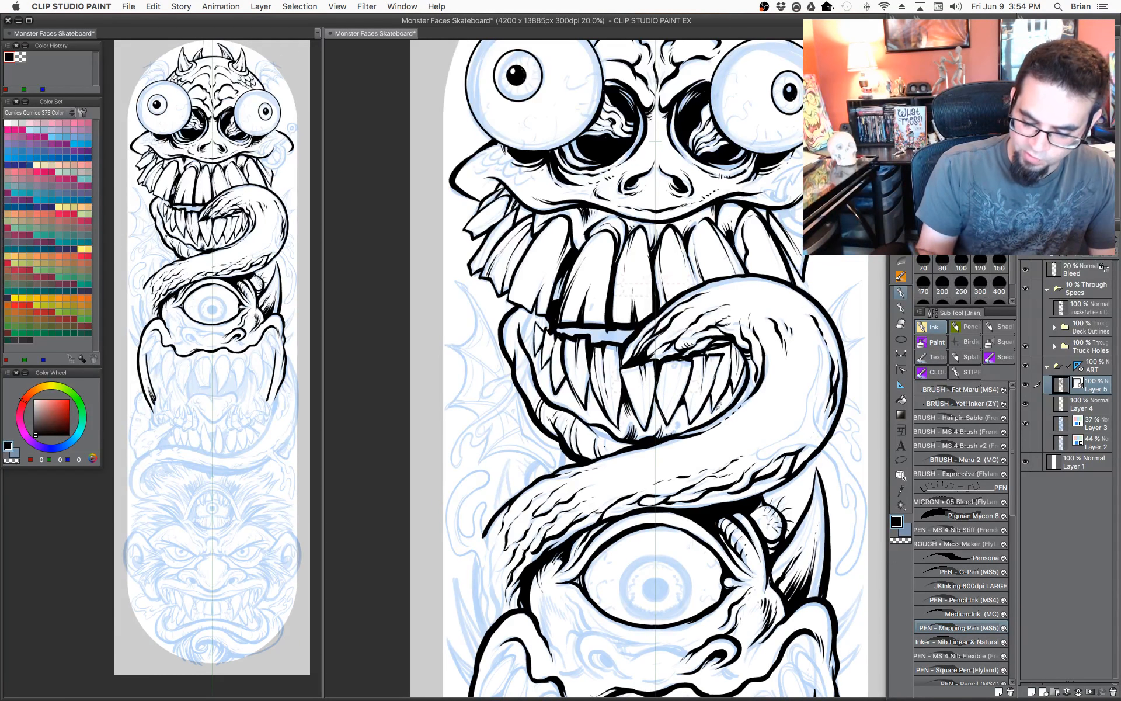
Ink small cavity marks on one of the top monster's front upper teeth and on a lower tooth beside the tongue tip.
{"action": "mouse_move", "coordinate": [679, 345]}
{"action": "left_mouse_down"}
{"action": "mouse_move", "coordinate": [638, 351]}
{"action": "mouse_move", "coordinate": [652, 374]}
{"action": "left_mouse_up"}
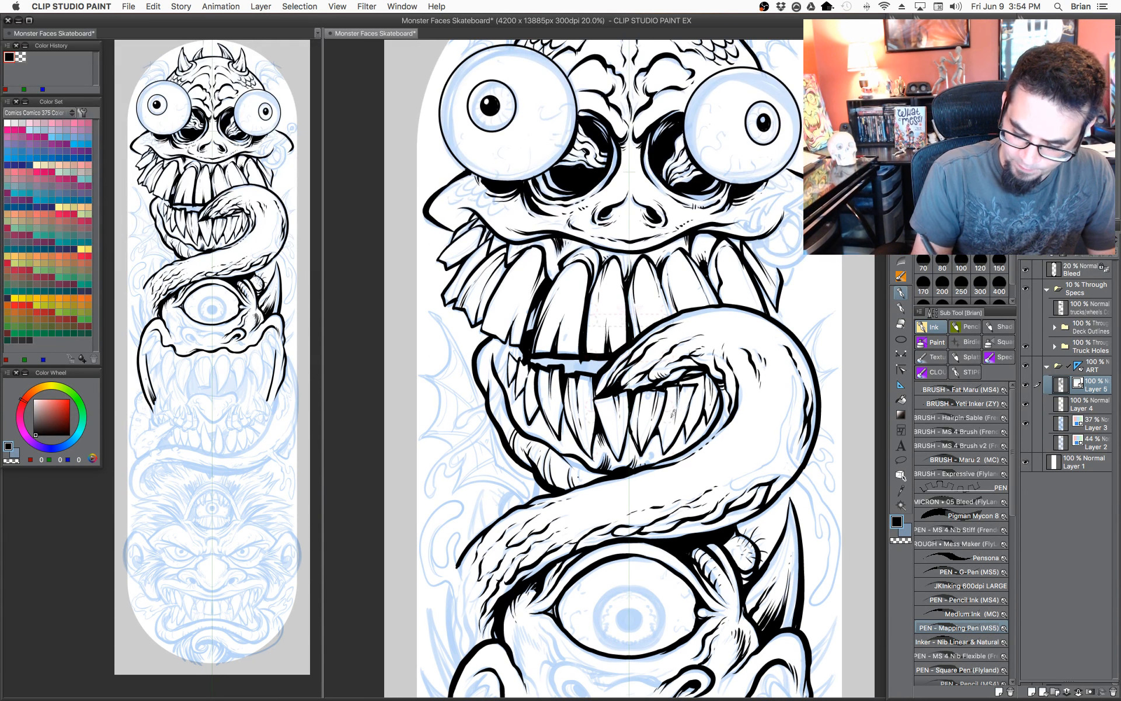
{"action": "left_click_drag", "start_coordinate": [650, 389], "coordinate": [649, 396]}
{"action": "left_click_drag", "start_coordinate": [666, 331], "coordinate": [682, 388]}
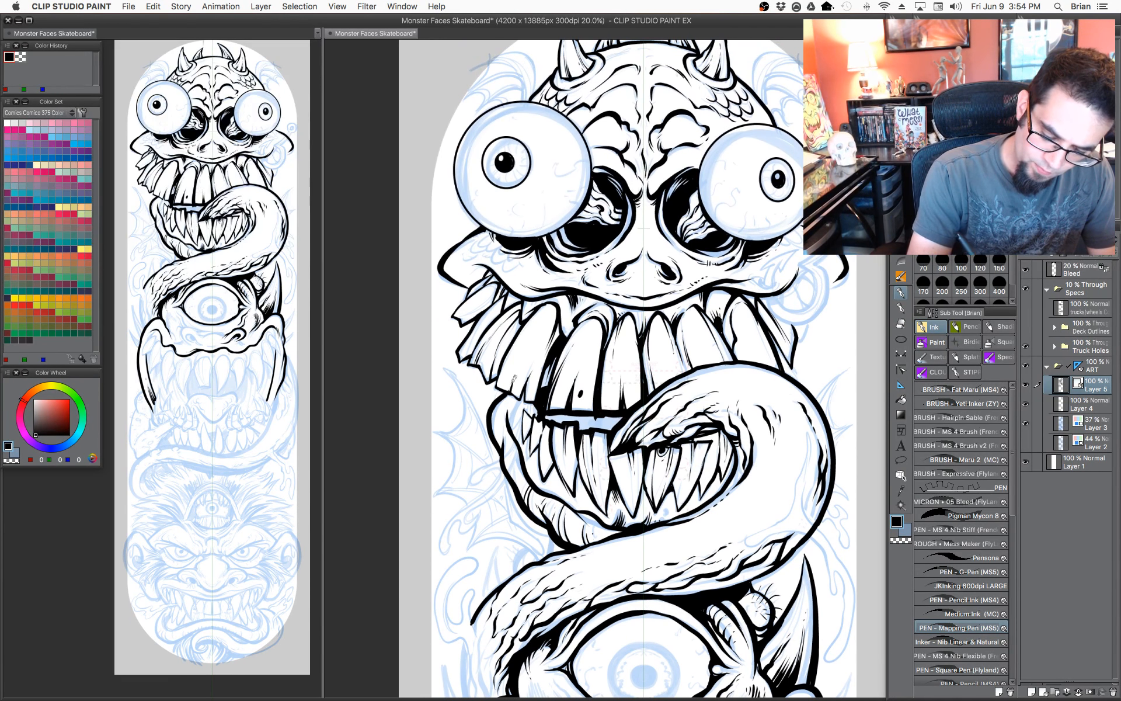
{"action": "left_click_drag", "start_coordinate": [465, 307], "coordinate": [504, 331]}
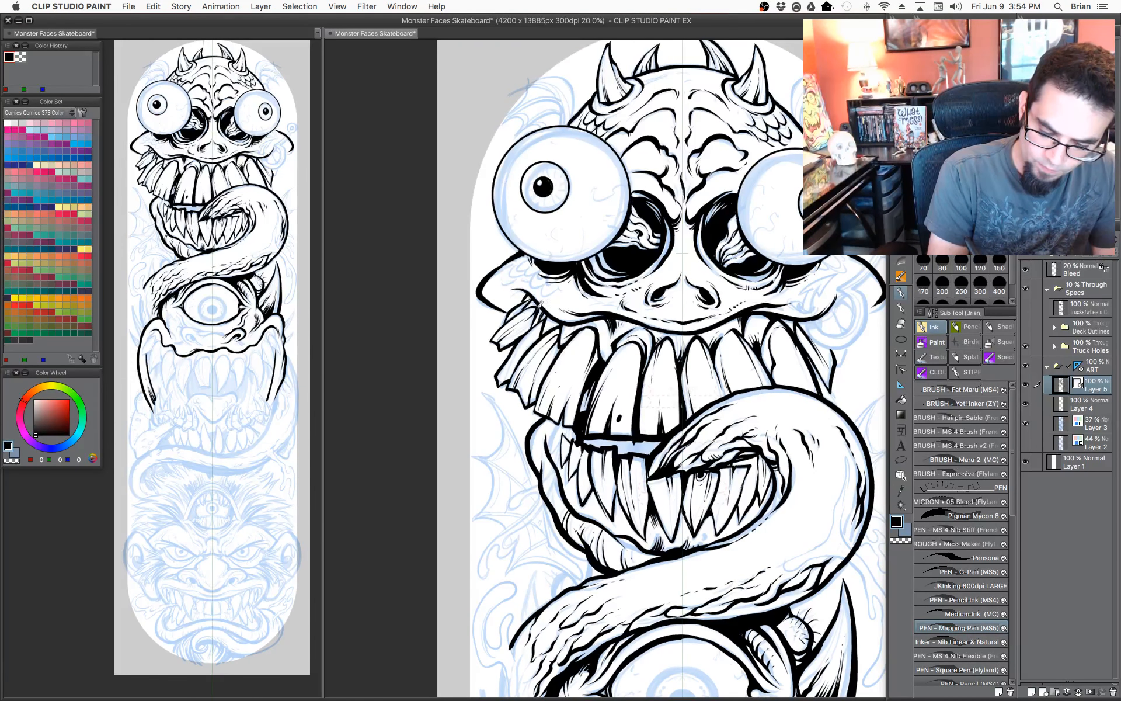
{"action": "left_click_drag", "start_coordinate": [772, 405], "coordinate": [687, 406]}
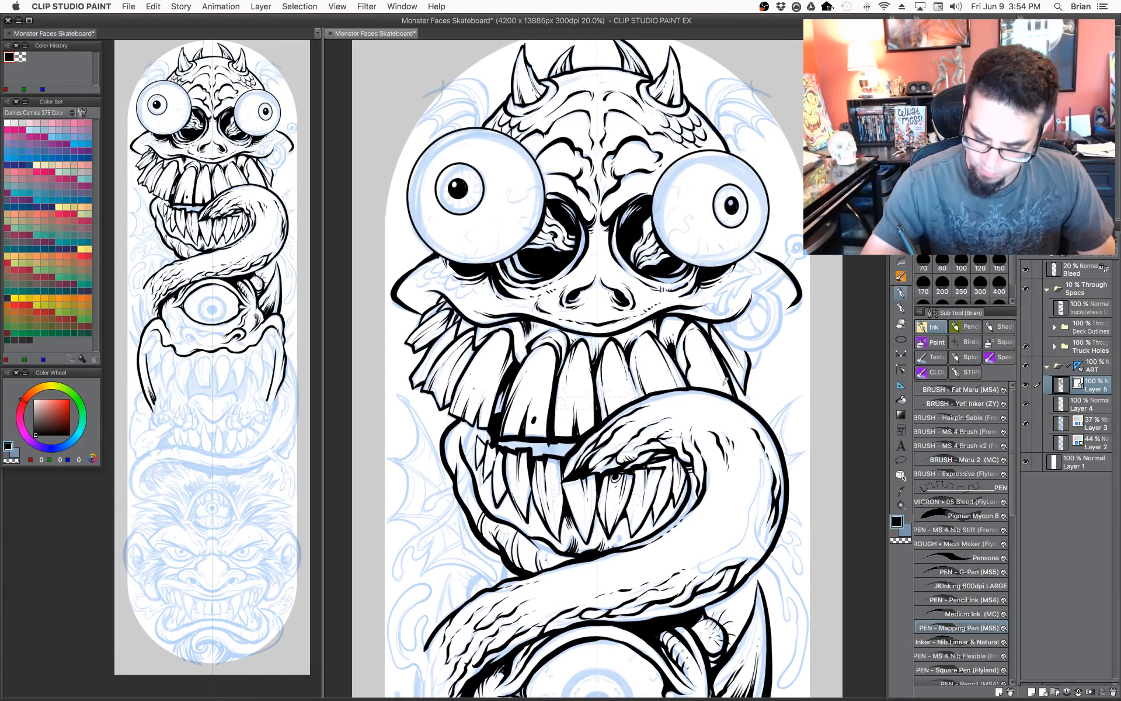
Ink the torn skin on the top monster's right cheek below the smaller eyeball and trim its strokes with the transparent colour.
{"action": "left_click_drag", "start_coordinate": [761, 340], "coordinate": [757, 350]}
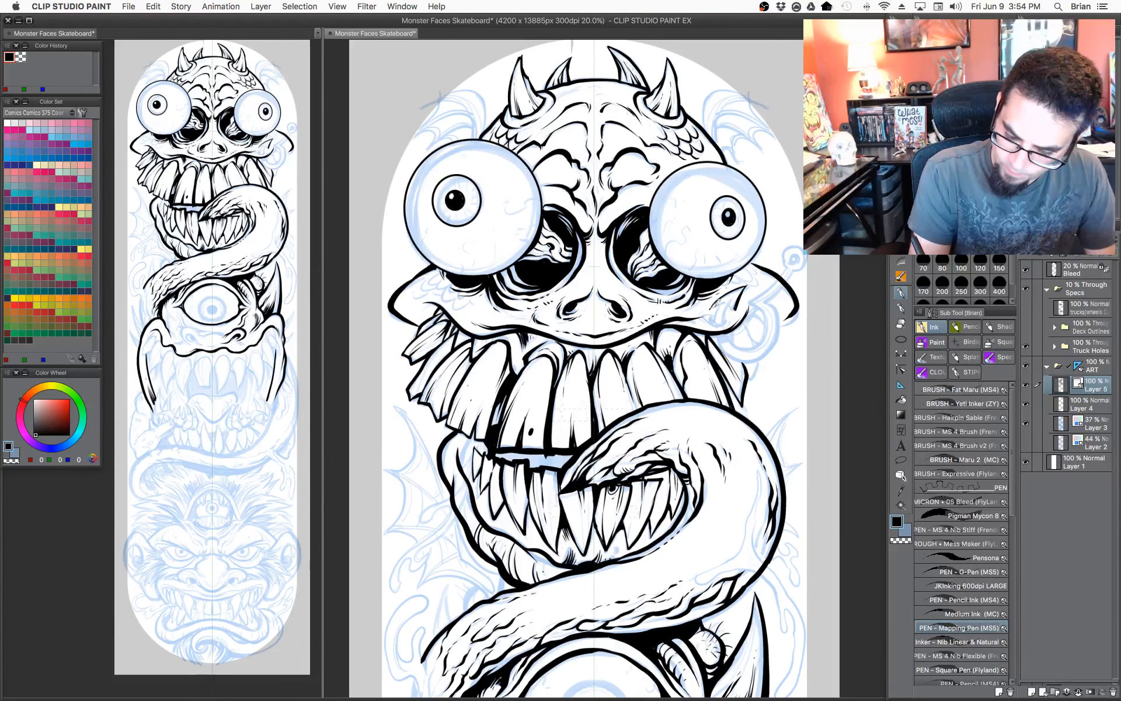
{"action": "mouse_move", "coordinate": [721, 305]}
{"action": "left_mouse_down"}
{"action": "mouse_move", "coordinate": [726, 324]}
{"action": "mouse_move", "coordinate": [739, 300]}
{"action": "left_mouse_up"}
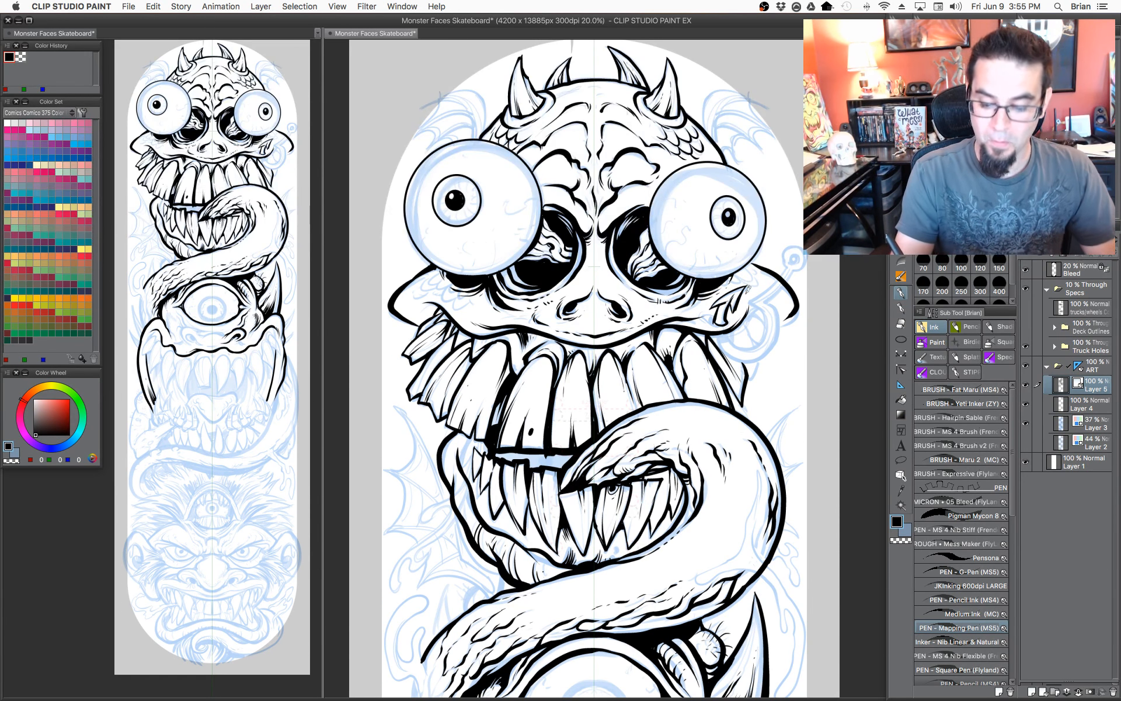
{"action": "key", "text": "c"}
{"action": "mouse_move", "coordinate": [738, 289]}
{"action": "left_mouse_down"}
{"action": "mouse_move", "coordinate": [719, 323]}
{"action": "mouse_move", "coordinate": [705, 308]}
{"action": "mouse_move", "coordinate": [715, 318]}
{"action": "left_mouse_up"}
{"action": "key", "text": "c"}
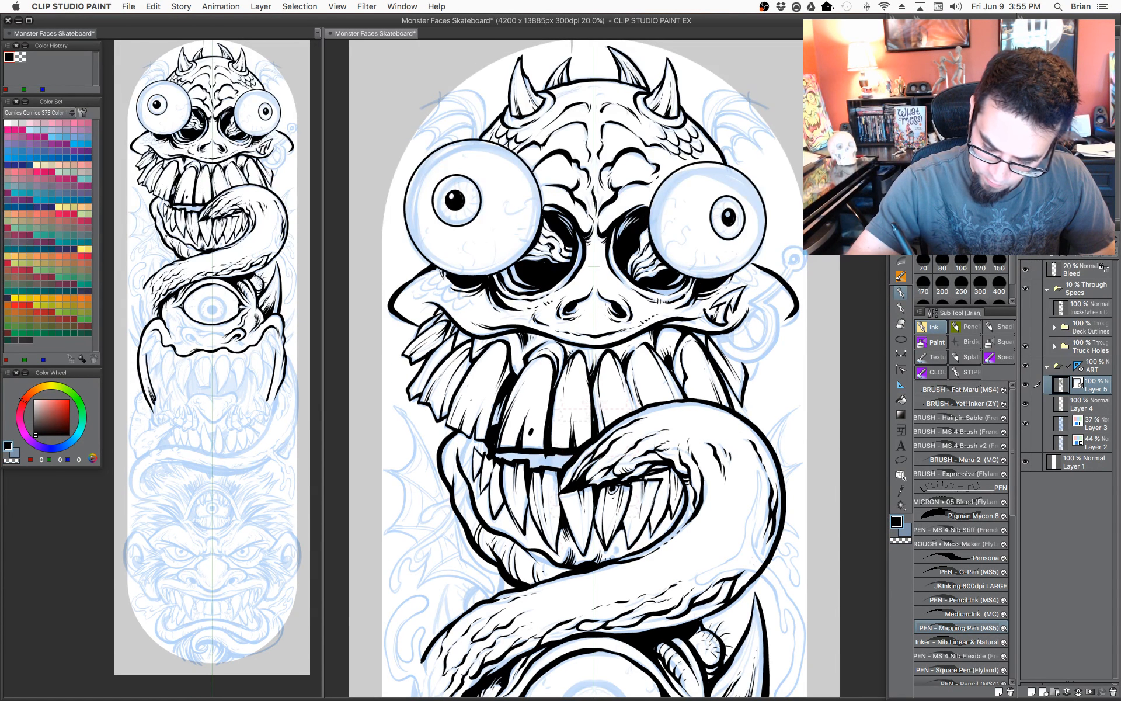
{"action": "key", "text": "c"}
{"action": "key", "text": "c"}
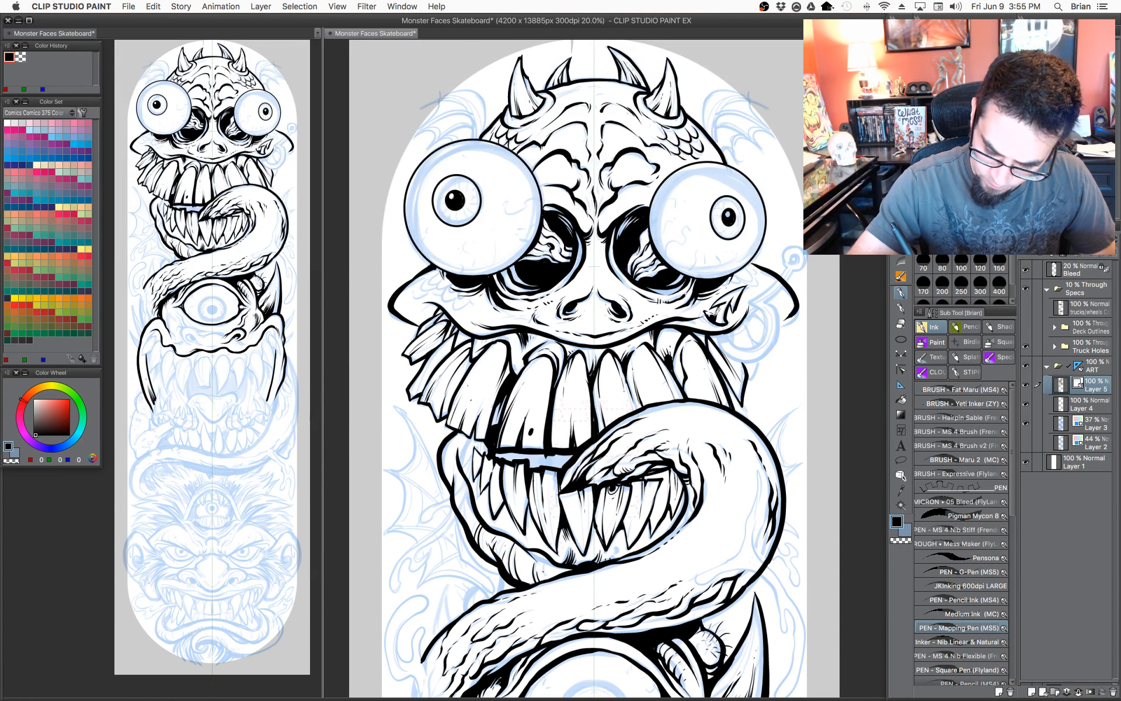
{"action": "key", "text": "c"}
{"action": "left_click_drag", "start_coordinate": [705, 307], "coordinate": [737, 365]}
{"action": "key", "text": "c"}
Ink overlapping scales on the top monster's left cheek, below the larger eyeball and near the mouth corner.
{"action": "left_click_drag", "start_coordinate": [586, 370], "coordinate": [701, 374]}
{"action": "mouse_move", "coordinate": [522, 323]}
{"action": "left_mouse_down"}
{"action": "mouse_move", "coordinate": [490, 334]}
{"action": "mouse_move", "coordinate": [504, 329]}
{"action": "left_mouse_up"}
{"action": "mouse_move", "coordinate": [511, 322]}
{"action": "left_mouse_down"}
{"action": "mouse_move", "coordinate": [502, 331]}
{"action": "mouse_move", "coordinate": [541, 336]}
{"action": "mouse_move", "coordinate": [484, 341]}
{"action": "left_mouse_up"}
{"action": "mouse_move", "coordinate": [498, 334]}
{"action": "left_mouse_down"}
{"action": "mouse_move", "coordinate": [486, 345]}
{"action": "mouse_move", "coordinate": [502, 337]}
{"action": "left_mouse_up"}
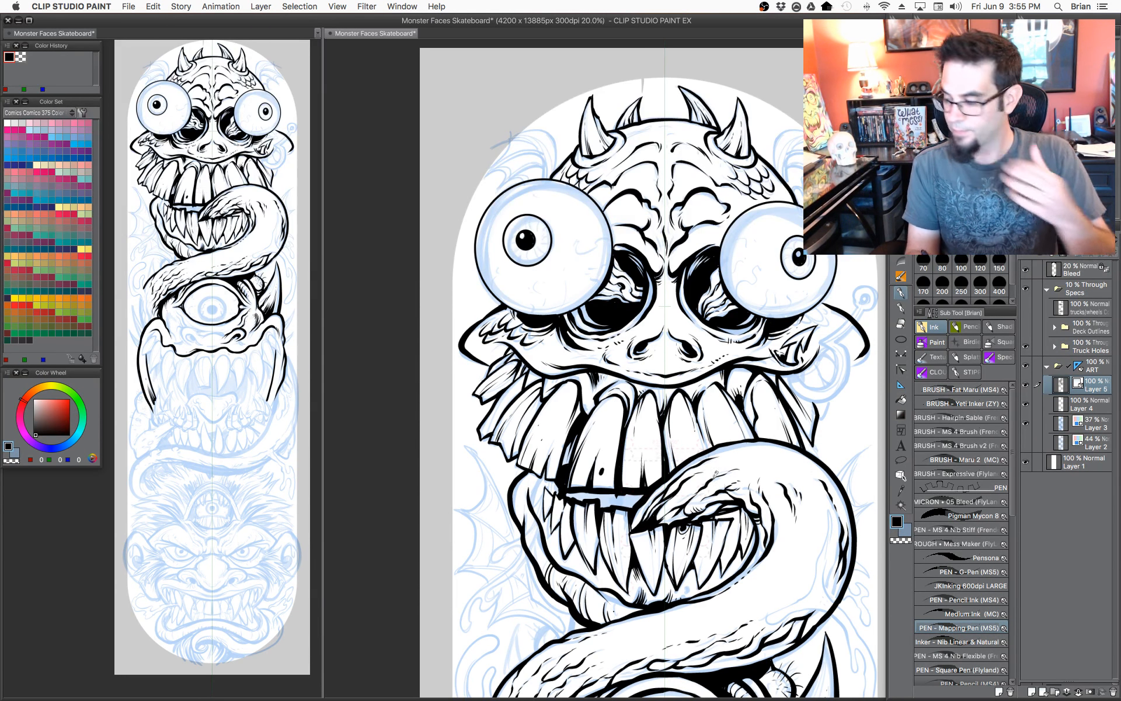
{"action": "left_click_drag", "start_coordinate": [769, 468], "coordinate": [701, 474]}
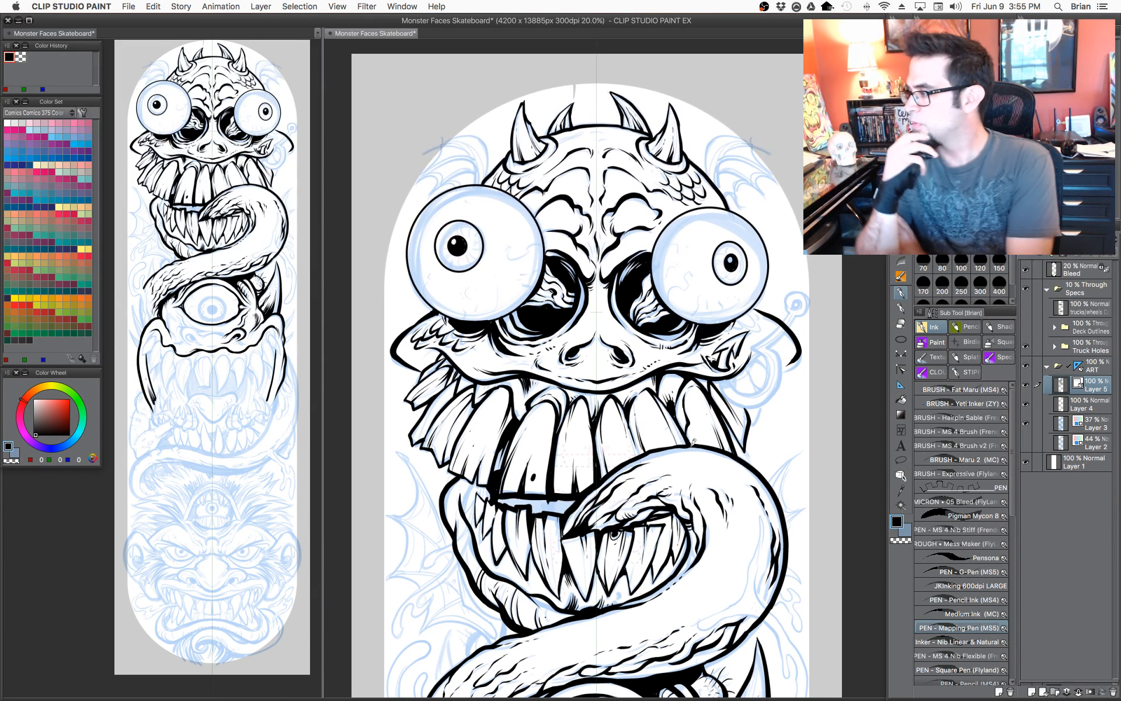
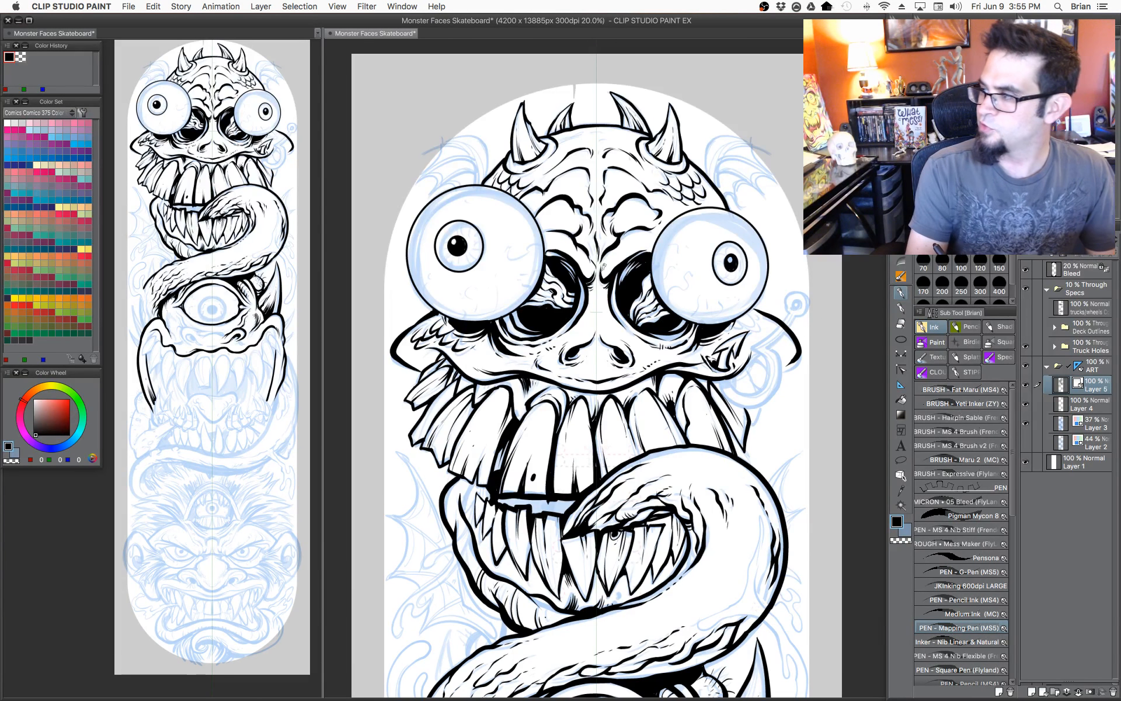
{"action": "left_click_drag", "start_coordinate": [703, 337], "coordinate": [710, 363]}
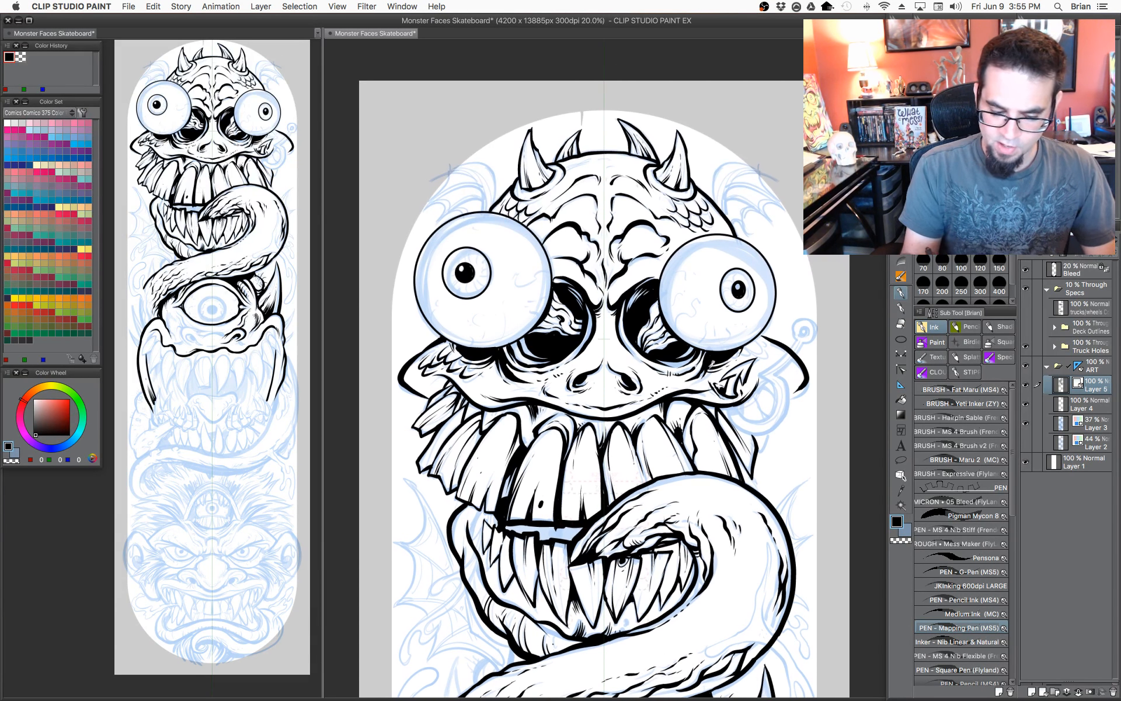
Hide Layers 5 and 4 and display the Layer 3 sketch at 100% opacity without its blue layer colour.
{"action": "left_click_drag", "start_coordinate": [1026, 384], "coordinate": [1026, 403]}
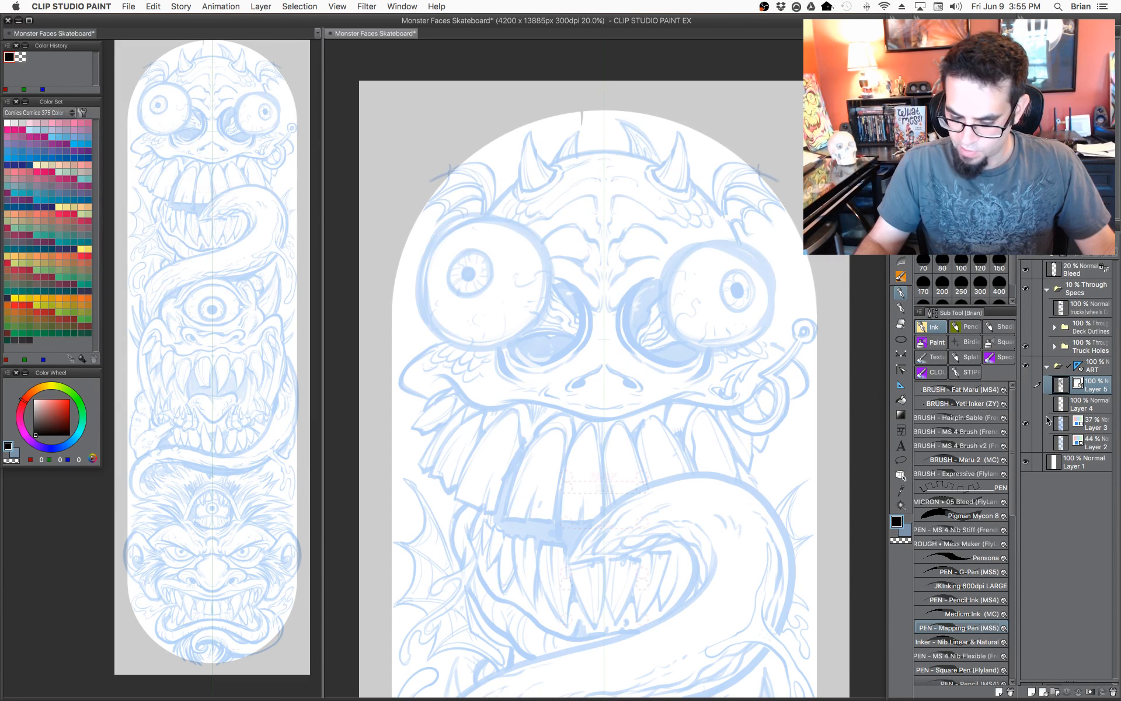
{"action": "left_click", "coordinate": [1074, 425]}
{"action": "left_click_drag", "start_coordinate": [1078, 241], "coordinate": [1107, 242]}
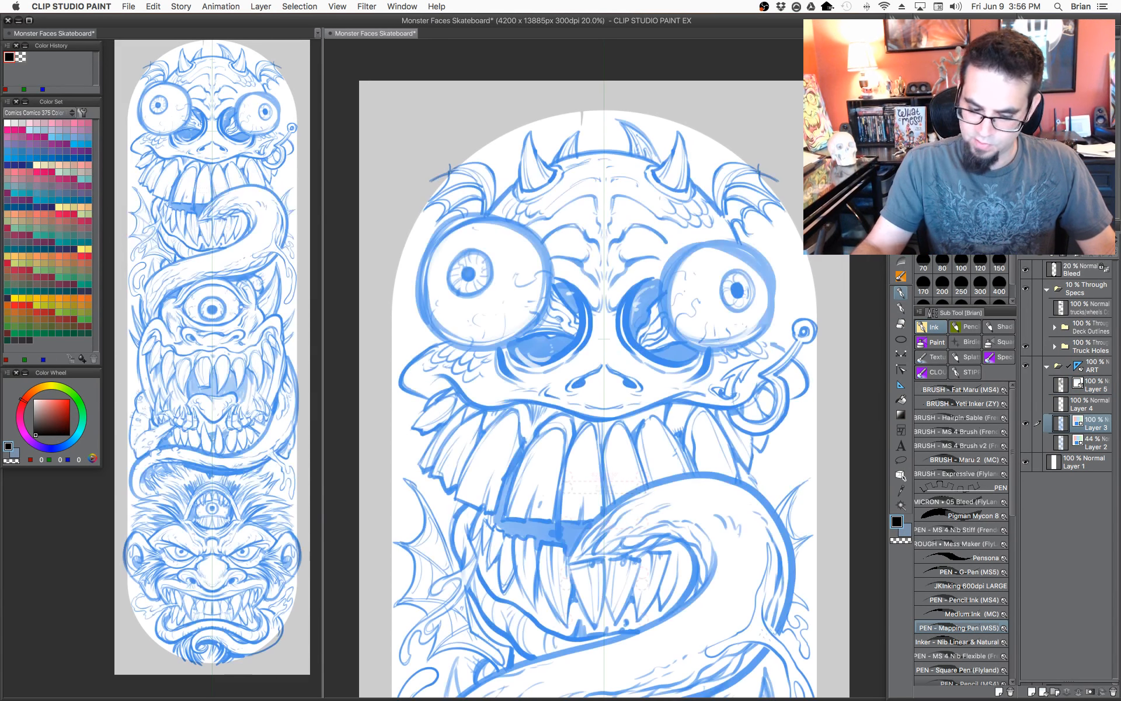
{"action": "left_click", "coordinate": [1106, 252]}
Examine the original black sketch of the three monster faces, from the upper tongue down to the lowest face.
{"action": "scroll", "coordinate": [758, 423], "scroll_direction": "down", "scroll_amount": 2}
{"action": "left_click_drag", "start_coordinate": [755, 450], "coordinate": [721, 139]}
{"action": "left_click_drag", "start_coordinate": [713, 315], "coordinate": [706, 273]}
{"action": "scroll", "coordinate": [762, 482], "scroll_direction": "up", "scroll_amount": 2}
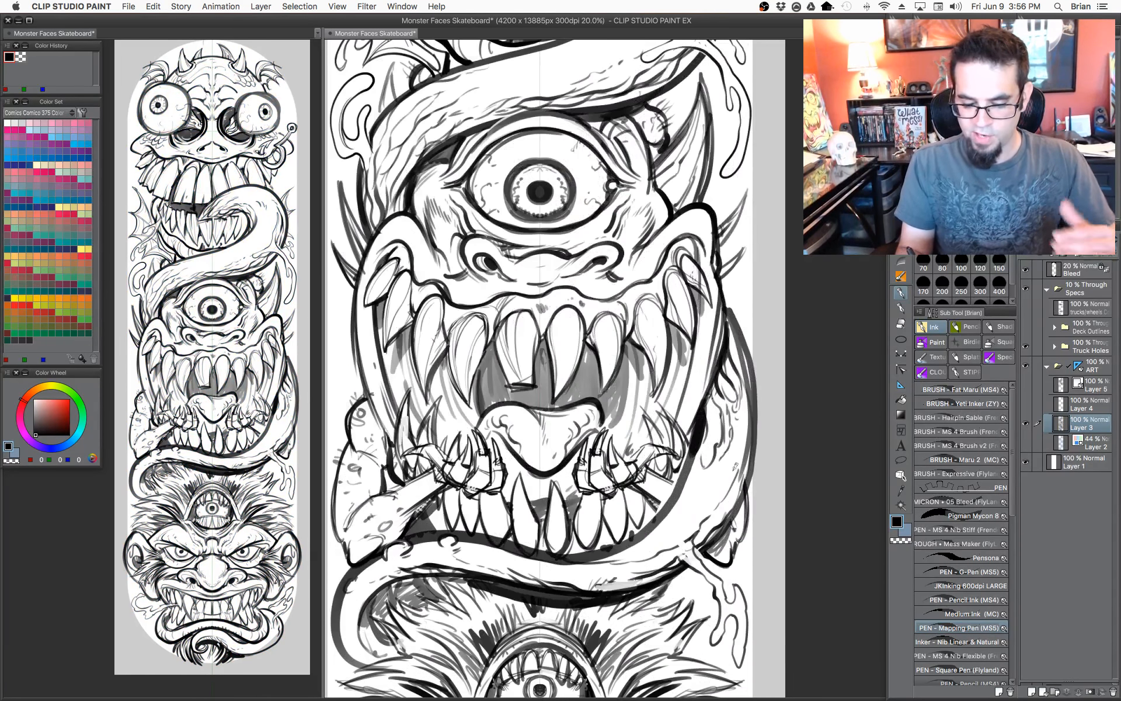
{"action": "left_click_drag", "start_coordinate": [675, 377], "coordinate": [758, 477]}
{"action": "left_click_drag", "start_coordinate": [730, 437], "coordinate": [699, 243]}
{"action": "left_click_drag", "start_coordinate": [707, 513], "coordinate": [712, 289]}
{"action": "left_click_drag", "start_coordinate": [705, 483], "coordinate": [695, 520]}
{"action": "left_click_drag", "start_coordinate": [706, 280], "coordinate": [703, 512]}
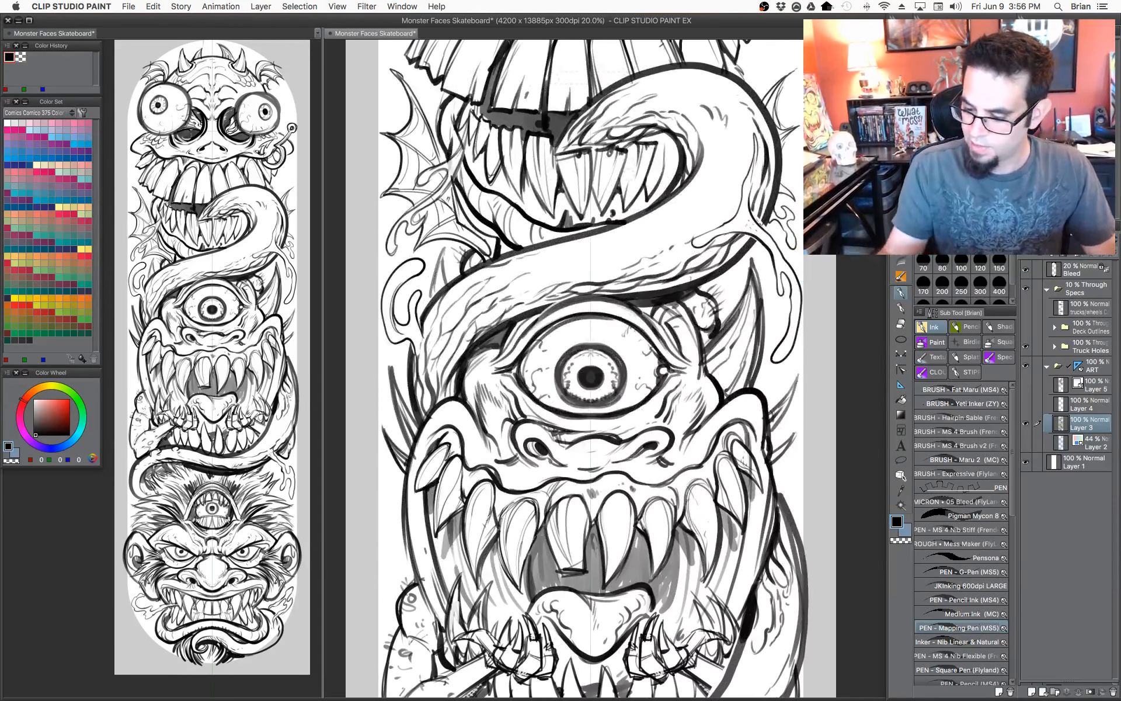
Restore the blue layer colour on Layer 3, lower its opacity to 24% and show Layer 5 again.
{"action": "key", "text": "super+b"}
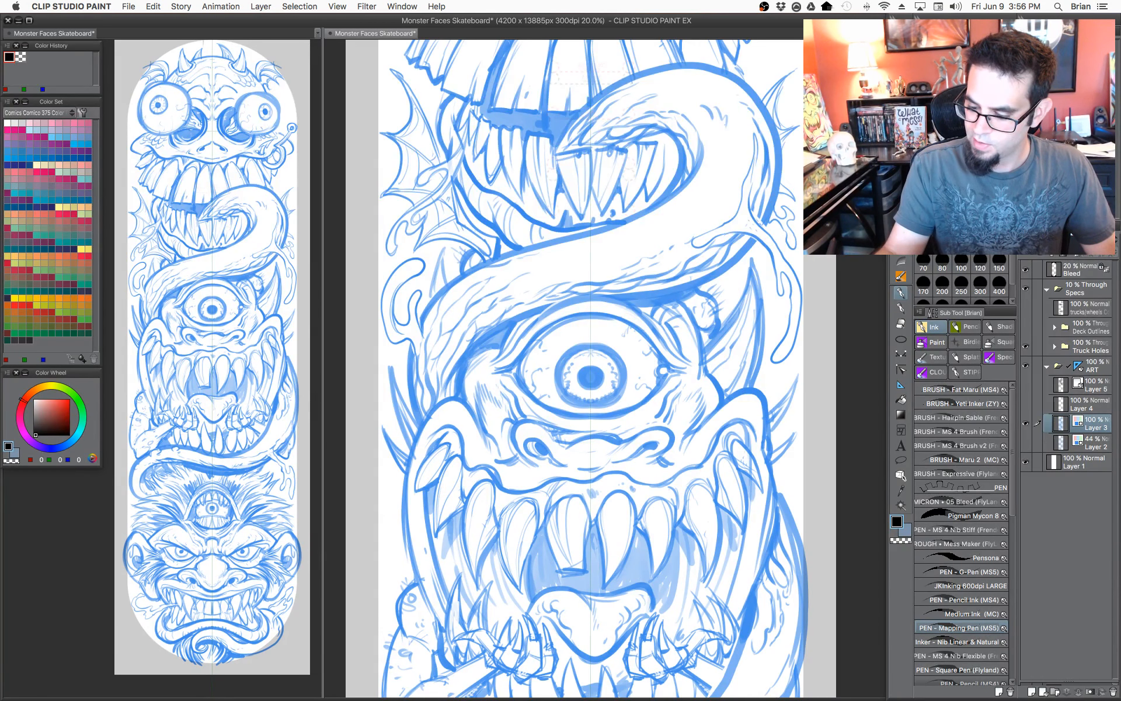
{"action": "left_click_drag", "start_coordinate": [1103, 242], "coordinate": [1078, 243]}
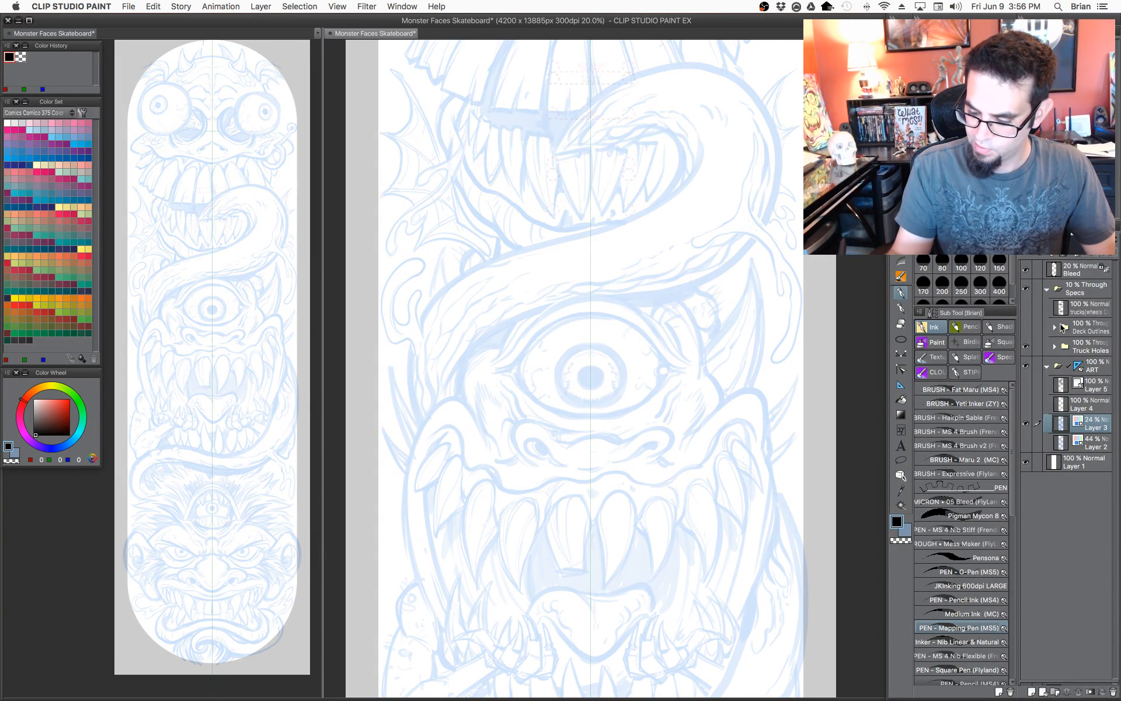
{"action": "left_click", "coordinate": [1025, 385]}
{"action": "left_click_drag", "start_coordinate": [644, 324], "coordinate": [645, 512]}
{"action": "scroll", "coordinate": [643, 512], "scroll_direction": "down", "scroll_amount": 3}
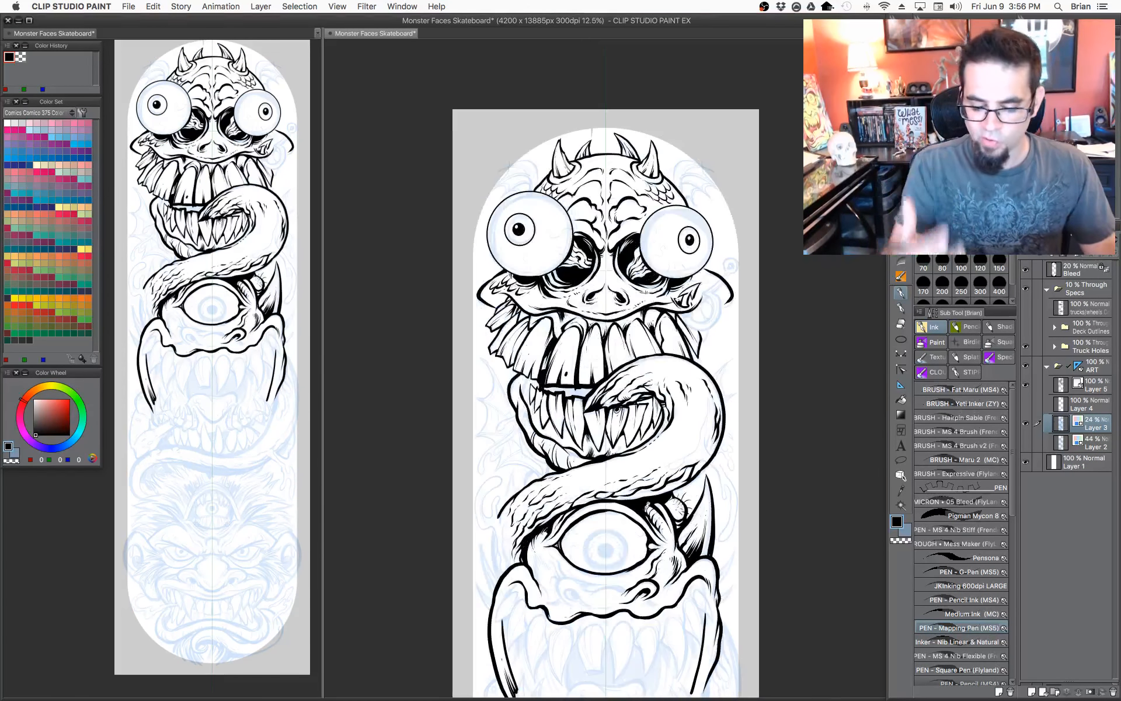
{"action": "scroll", "coordinate": [643, 511], "scroll_direction": "up", "scroll_amount": 4}
{"action": "scroll", "coordinate": [703, 316], "scroll_direction": "down", "scroll_amount": 1}
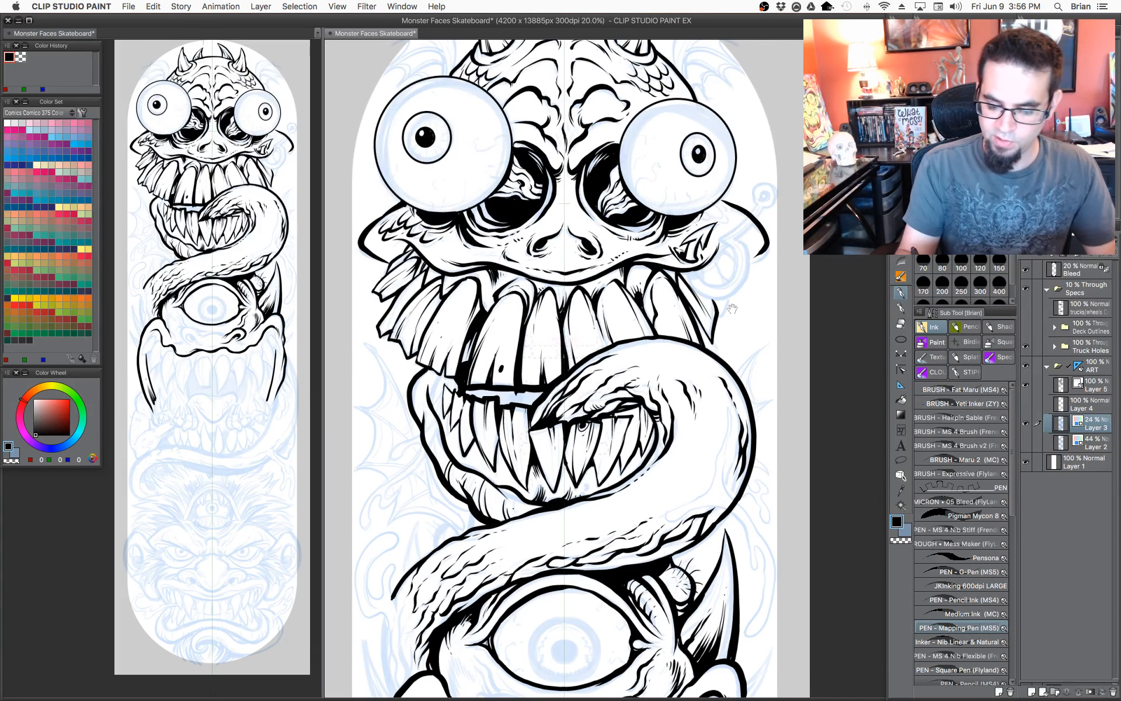
{"action": "left_click_drag", "start_coordinate": [724, 296], "coordinate": [707, 391]}
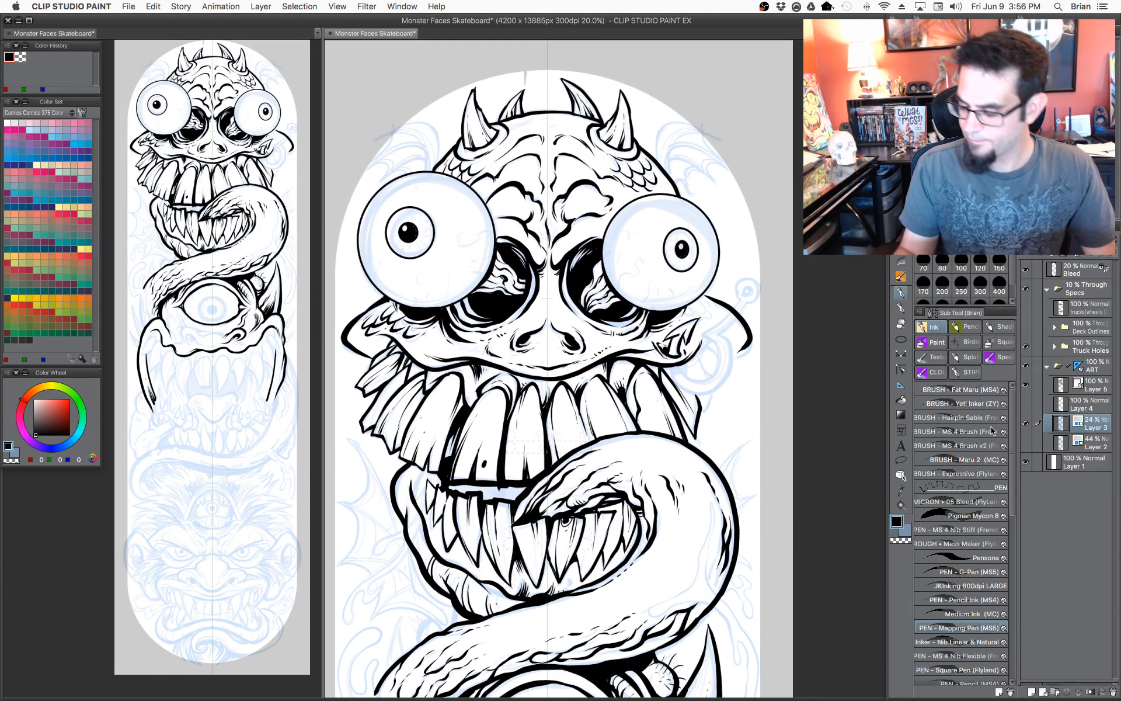
Load the inked lines of Layer 5 as a selection, hide the palettes and clear the selection.
{"action": "left_click", "coordinate": [1062, 385], "text": "super"}
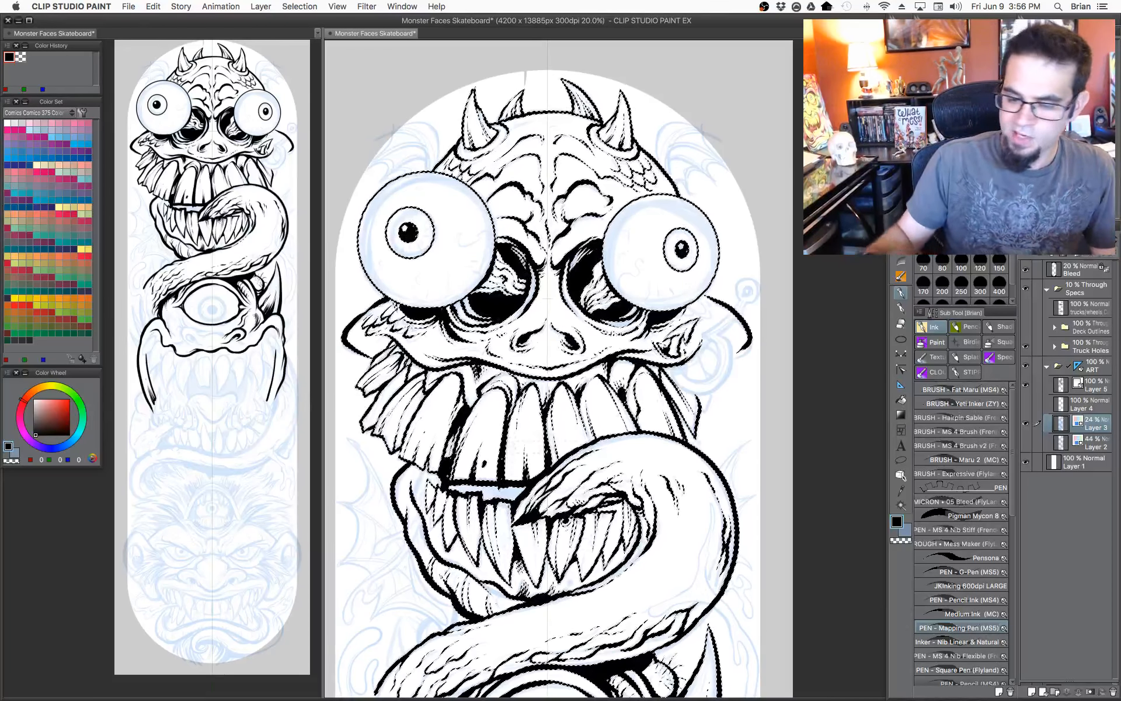
{"action": "key", "text": "Tab"}
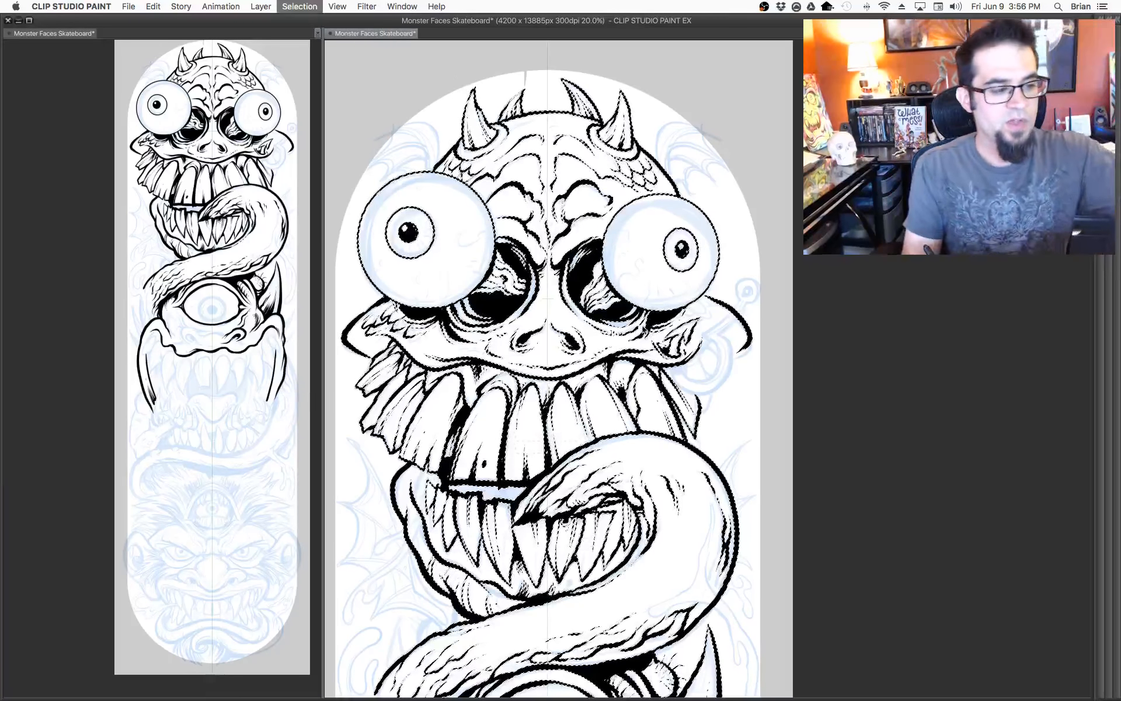
{"action": "key", "text": "super+d"}
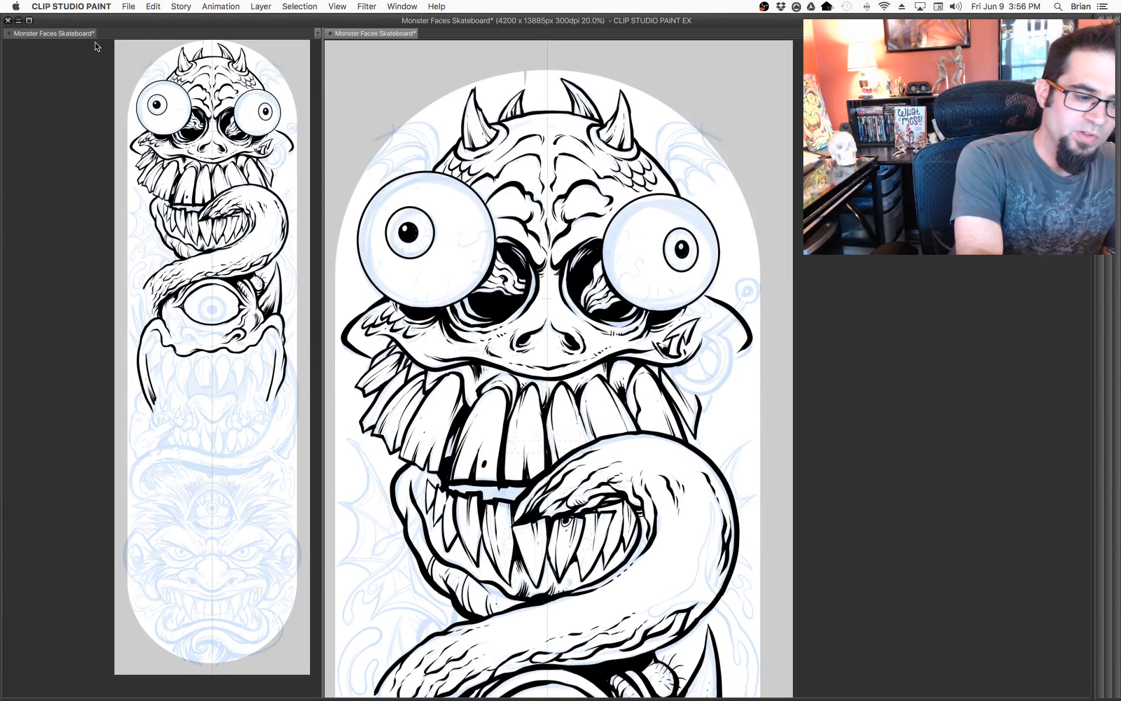
Close the extra canvas view, cancel closing the document itself and save the Monster Faces Skateboard file.
{"action": "left_click", "coordinate": [8, 21]}
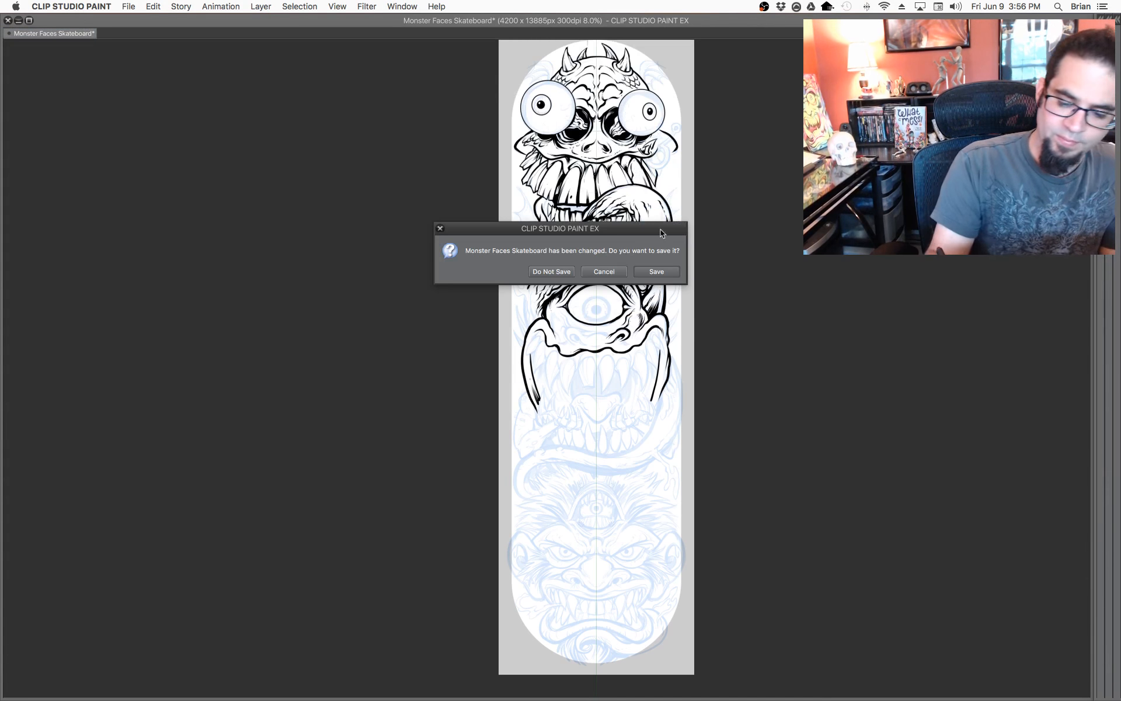
{"action": "left_click", "coordinate": [607, 271]}
{"action": "key", "text": "super+s"}
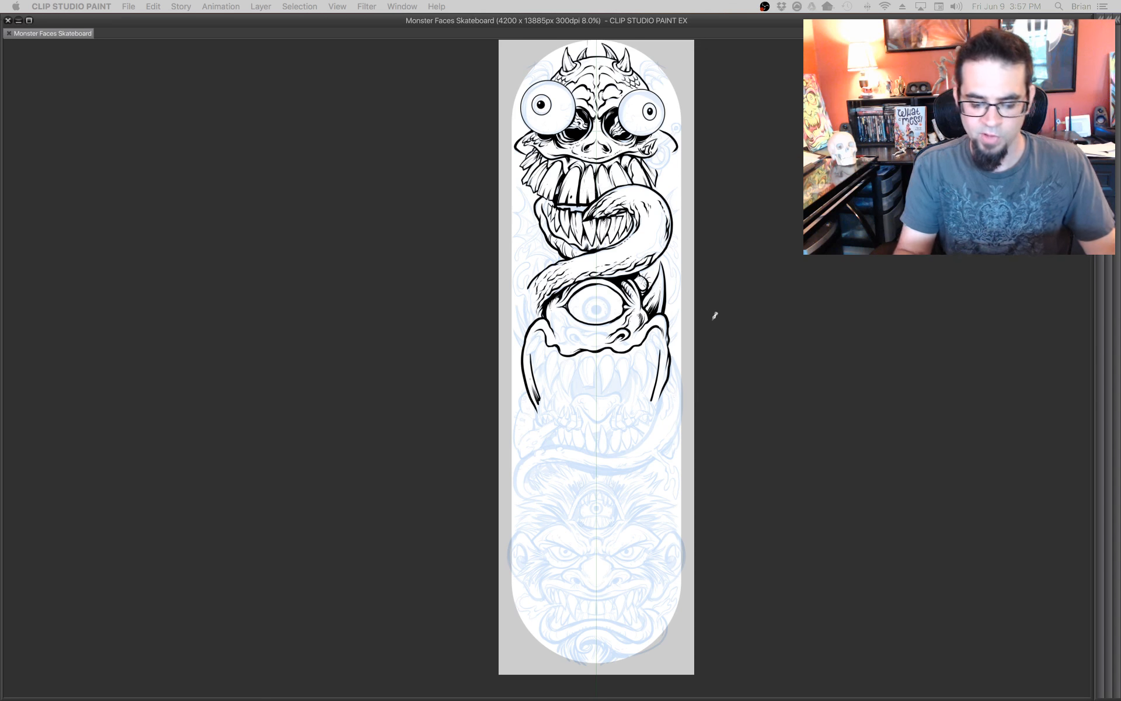
{"action": "left_click_drag", "start_coordinate": [717, 324], "coordinate": [744, 376]}
{"action": "scroll", "coordinate": [696, 345], "scroll_direction": "up", "scroll_amount": 2}
{"action": "scroll", "coordinate": [697, 348], "scroll_direction": "up", "scroll_amount": 2}
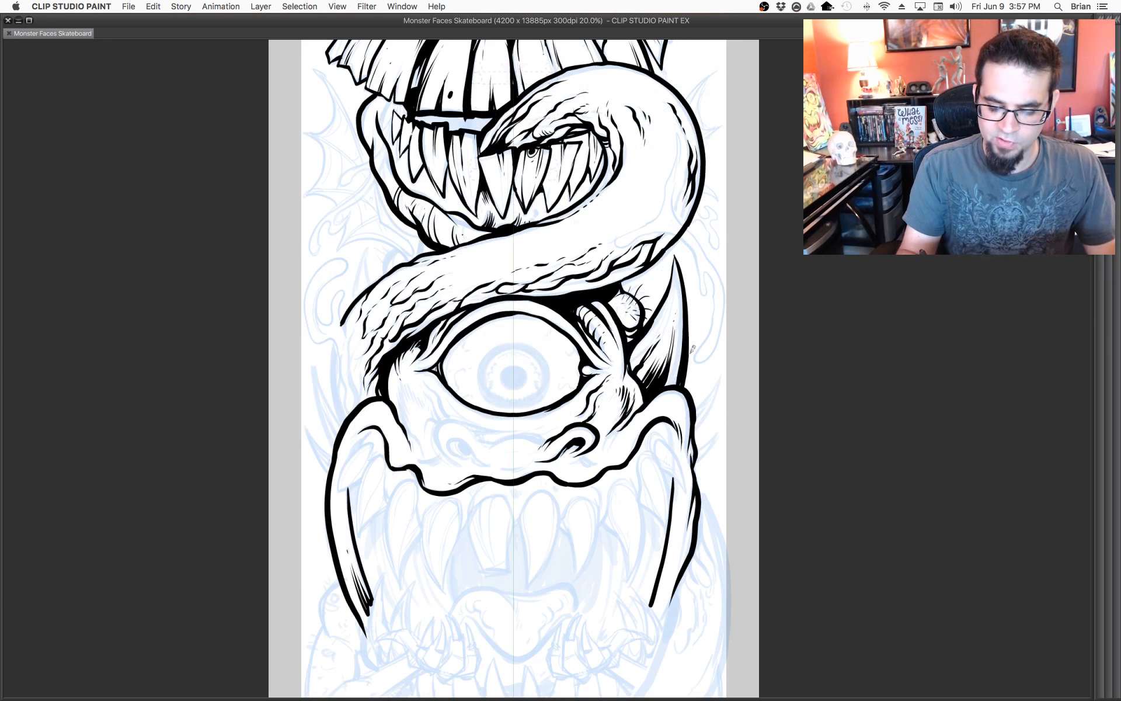
{"action": "mouse_move", "coordinate": [646, 345]}
{"action": "left_mouse_down"}
{"action": "mouse_move", "coordinate": [762, 429]}
{"action": "mouse_move", "coordinate": [759, 438]}
{"action": "left_mouse_up"}
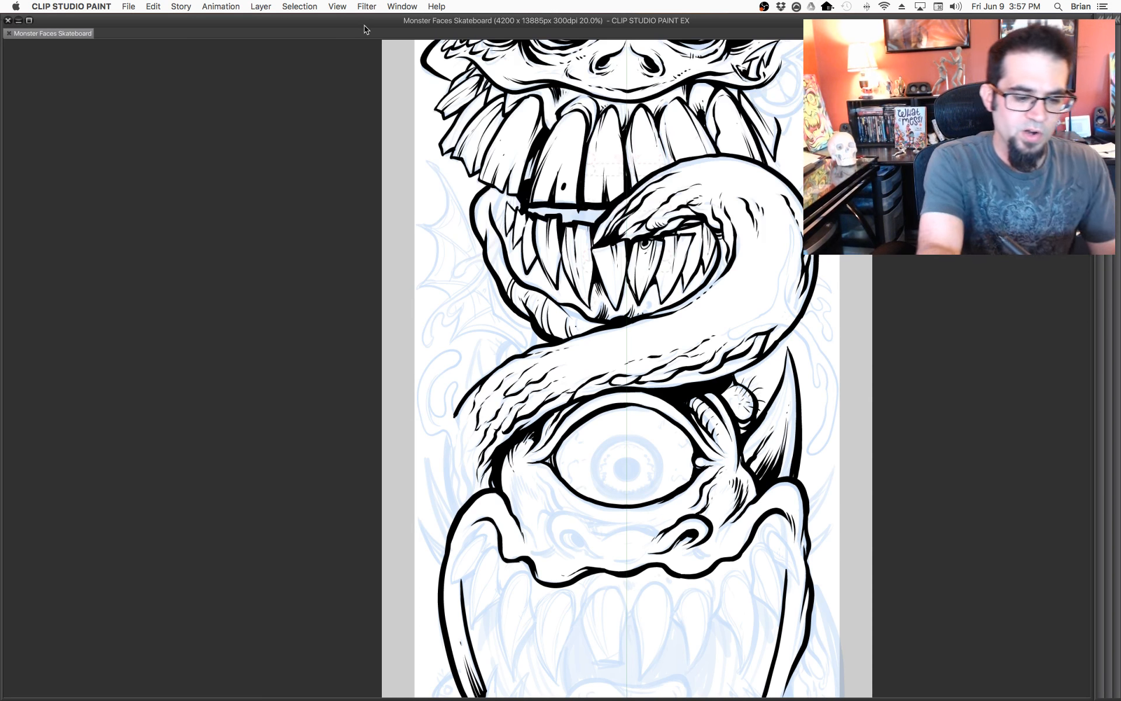
Create a second canvas view of Monster Faces Skateboard and dock it as a narrow full-artwork preview beside the main view.
{"action": "left_click", "coordinate": [402, 6]}
{"action": "mouse_move", "coordinate": [470, 72]}
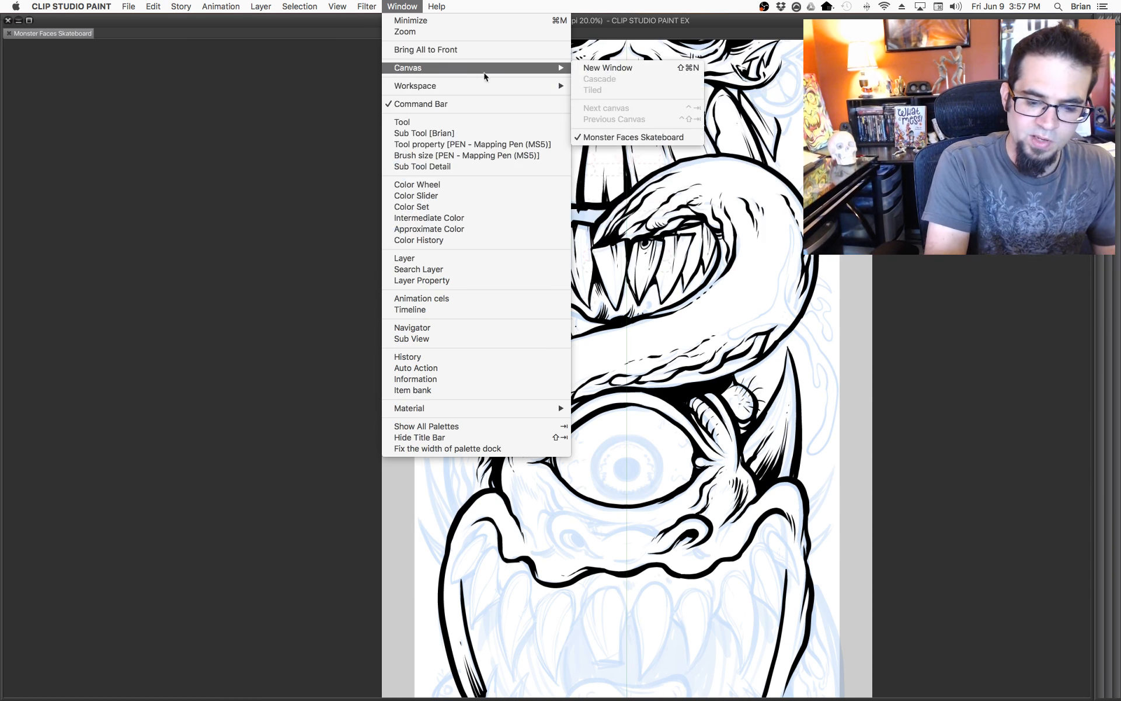
{"action": "left_click", "coordinate": [608, 68]}
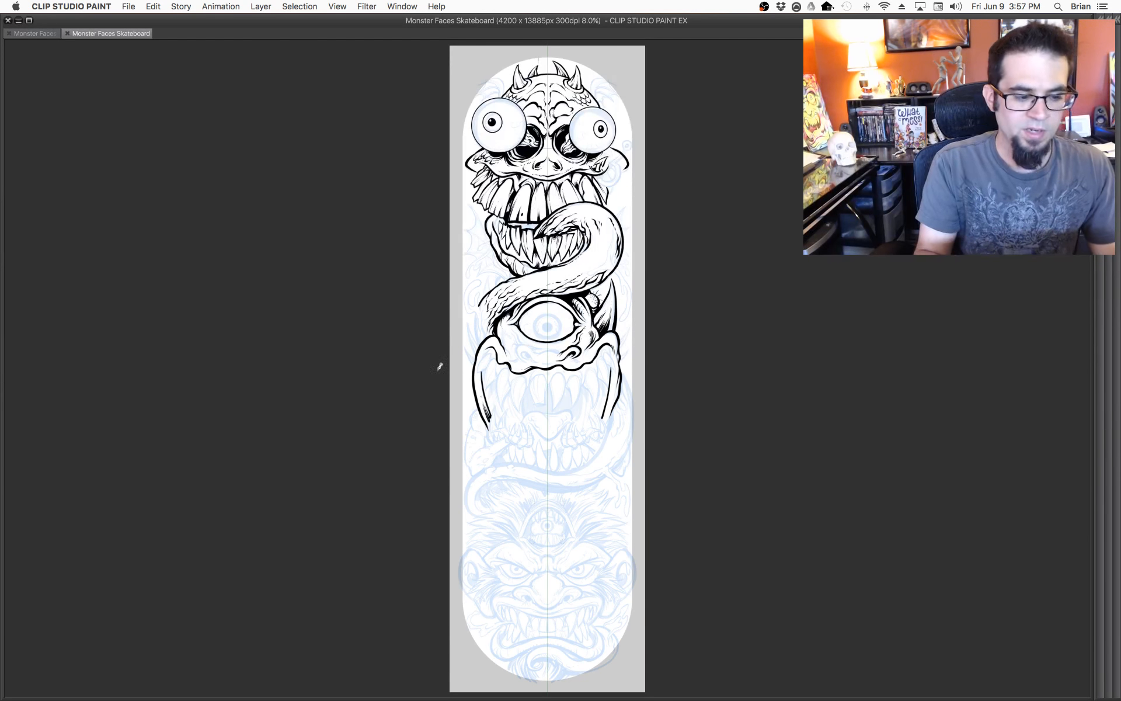
{"action": "left_click_drag", "start_coordinate": [126, 32], "coordinate": [204, 140]}
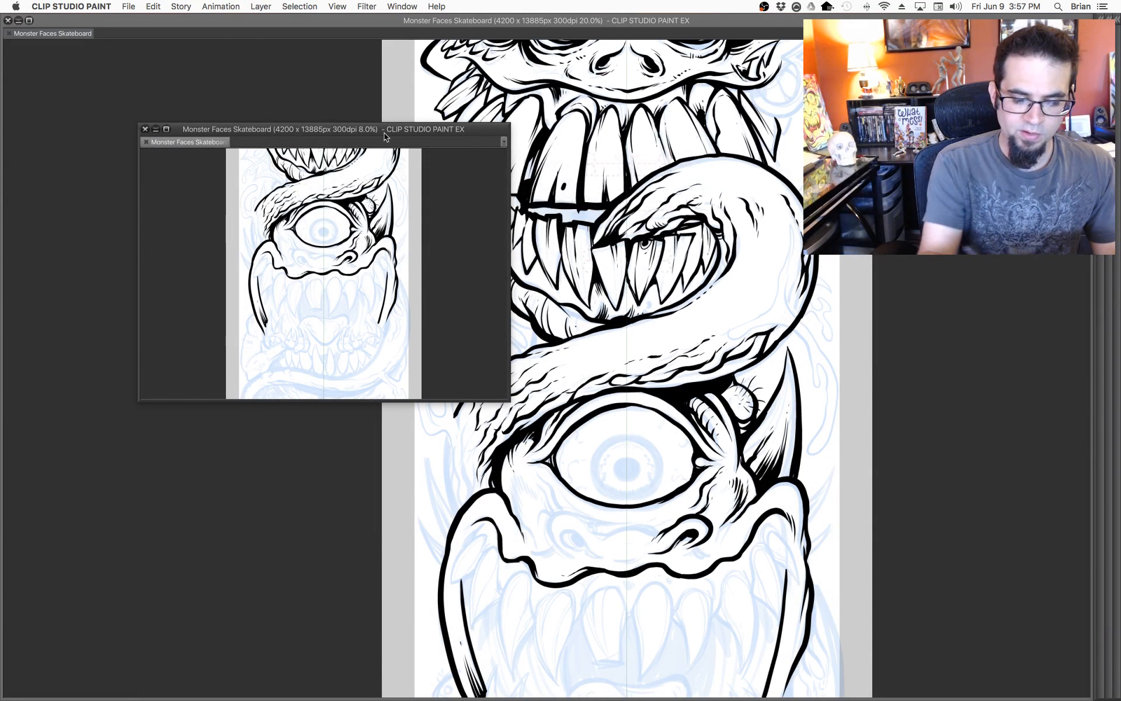
{"action": "left_click_drag", "start_coordinate": [187, 142], "coordinate": [12, 78]}
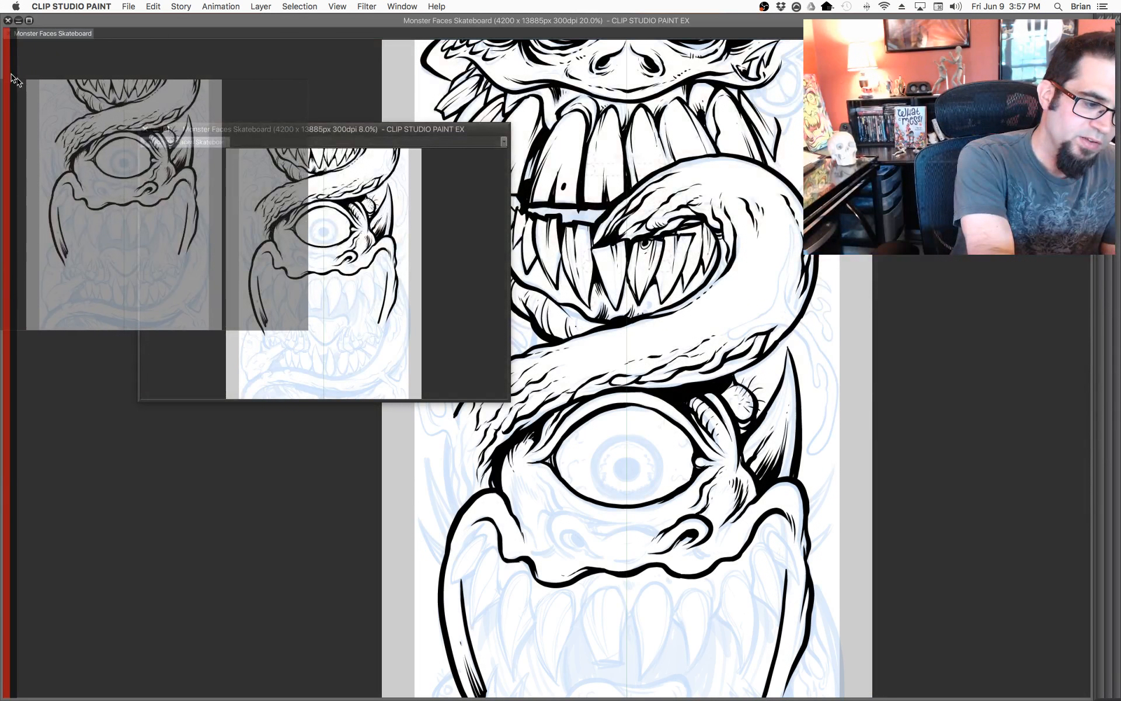
{"action": "left_click_drag", "start_coordinate": [13, 77], "coordinate": [13, 78]}
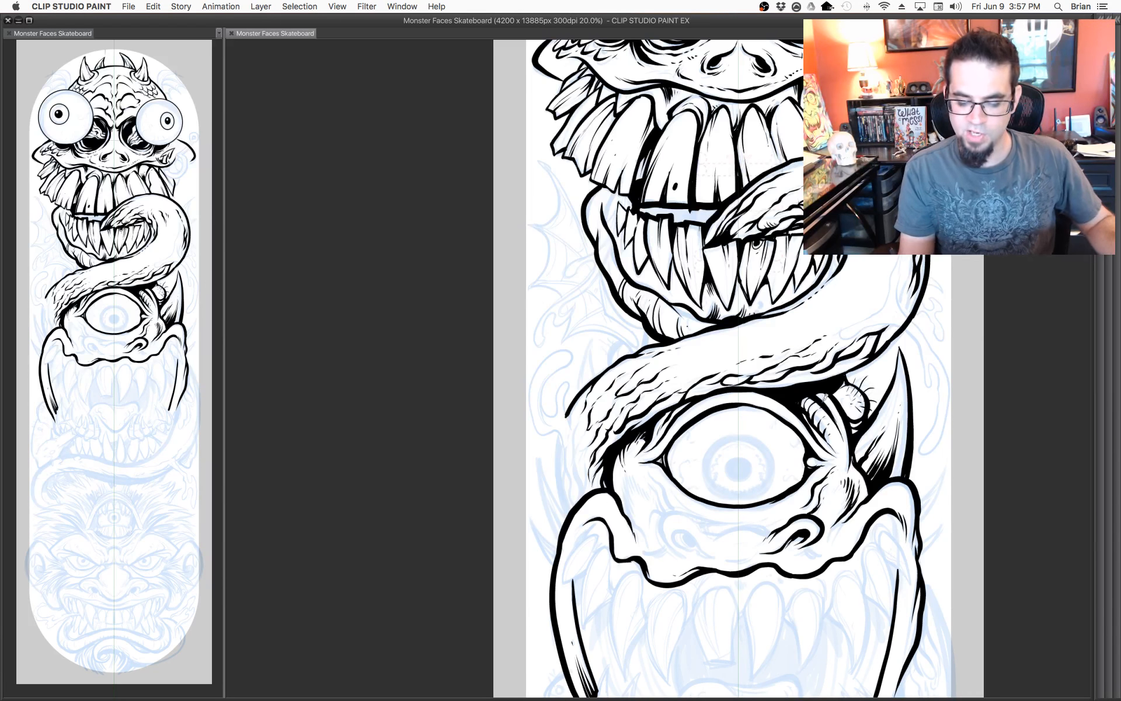
Ink the missing left nostril of the one-eyed monster over the blue sketch, with a dark inner opening.
{"action": "left_click_drag", "start_coordinate": [695, 349], "coordinate": [672, 274]}
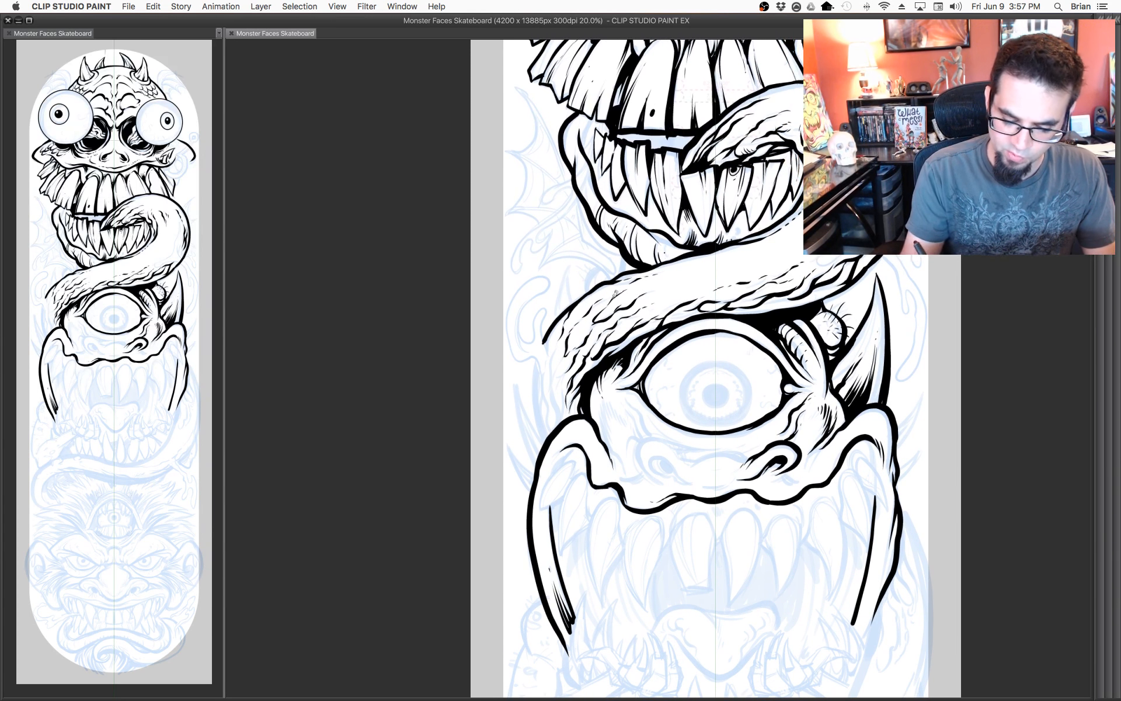
{"action": "left_click_drag", "start_coordinate": [544, 351], "coordinate": [539, 369]}
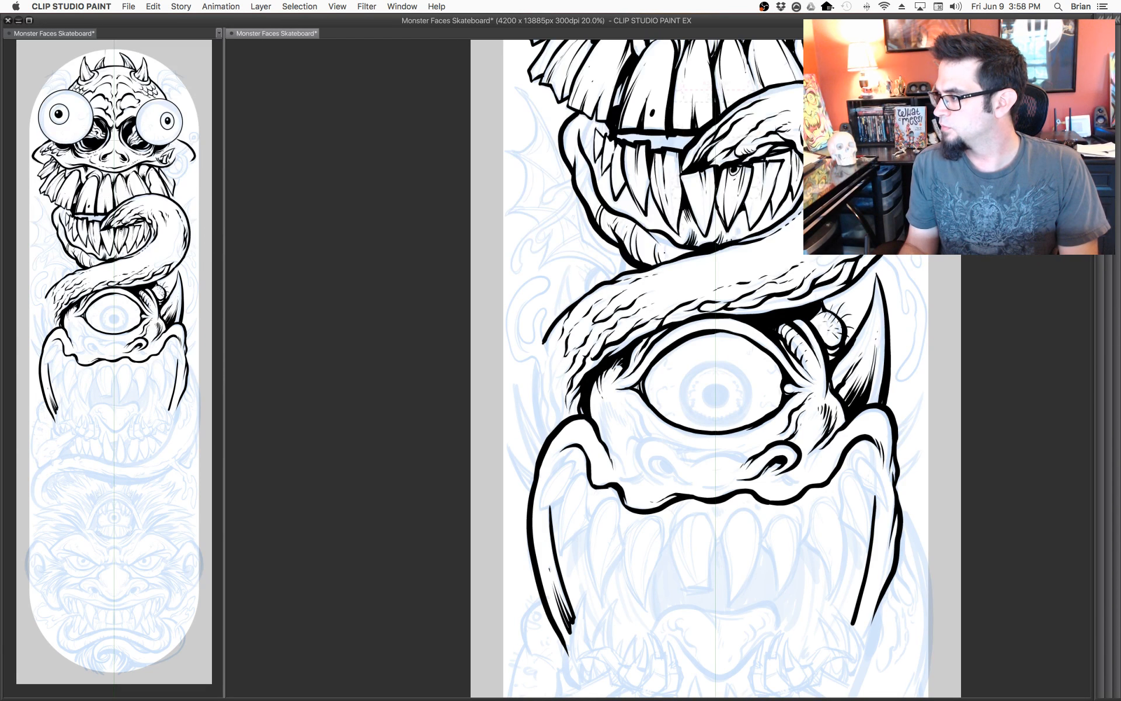
{"action": "key", "text": "super+Tab"}
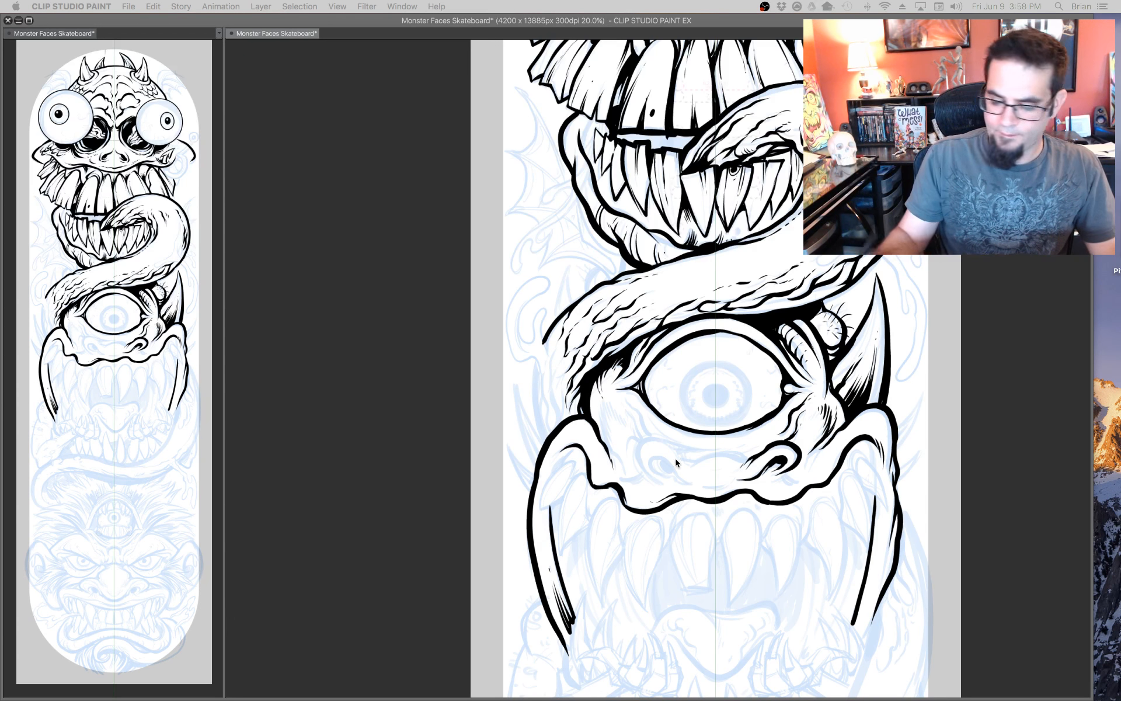
{"action": "scroll", "coordinate": [595, 443], "scroll_direction": "right", "scroll_amount": 5}
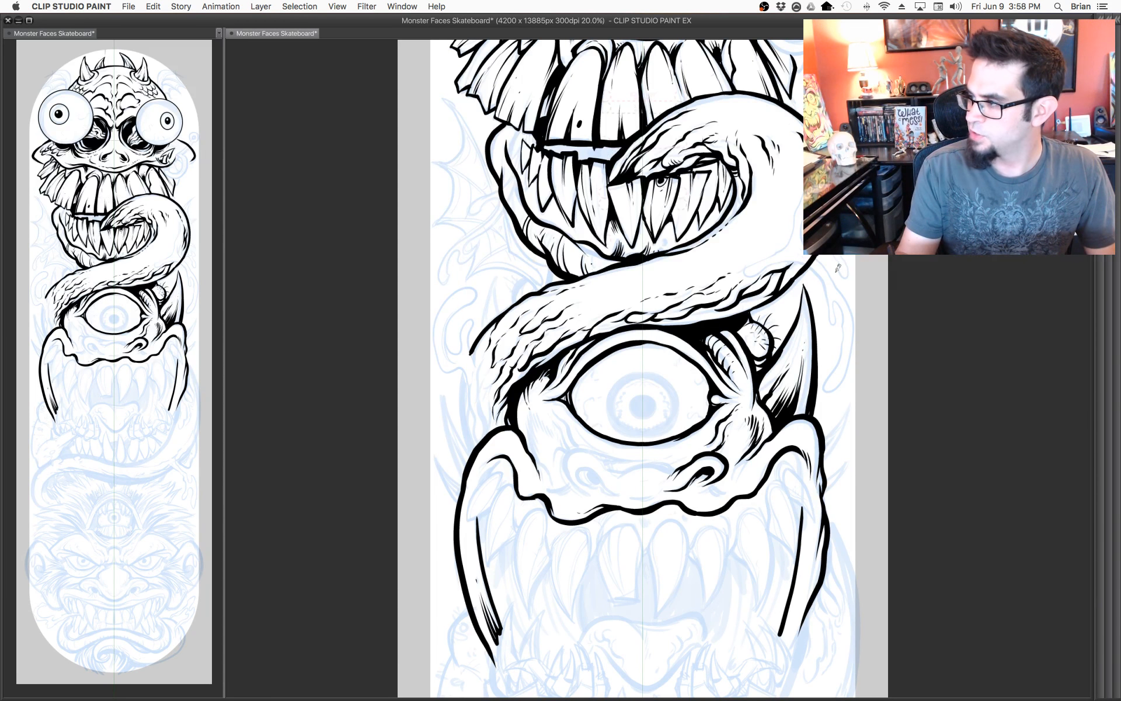
{"action": "scroll", "coordinate": [737, 294], "scroll_direction": "down", "scroll_amount": 3}
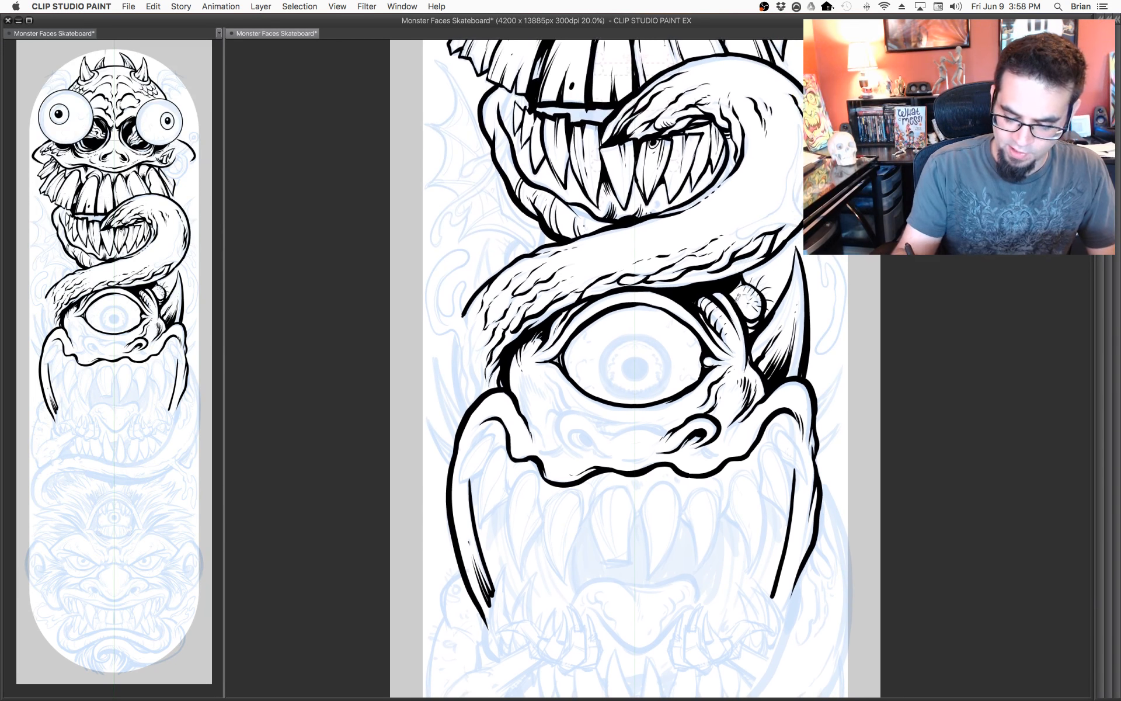
{"action": "mouse_move", "coordinate": [580, 446]}
{"action": "left_mouse_down"}
{"action": "mouse_move", "coordinate": [579, 432]}
{"action": "mouse_move", "coordinate": [597, 444]}
{"action": "mouse_move", "coordinate": [637, 398]}
{"action": "mouse_move", "coordinate": [734, 450]}
{"action": "mouse_move", "coordinate": [572, 391]}
{"action": "mouse_move", "coordinate": [598, 408]}
{"action": "left_mouse_up"}
{"action": "scroll", "coordinate": [736, 408], "scroll_direction": "down", "scroll_amount": 1}
{"action": "left_click_drag", "start_coordinate": [681, 389], "coordinate": [692, 396]}
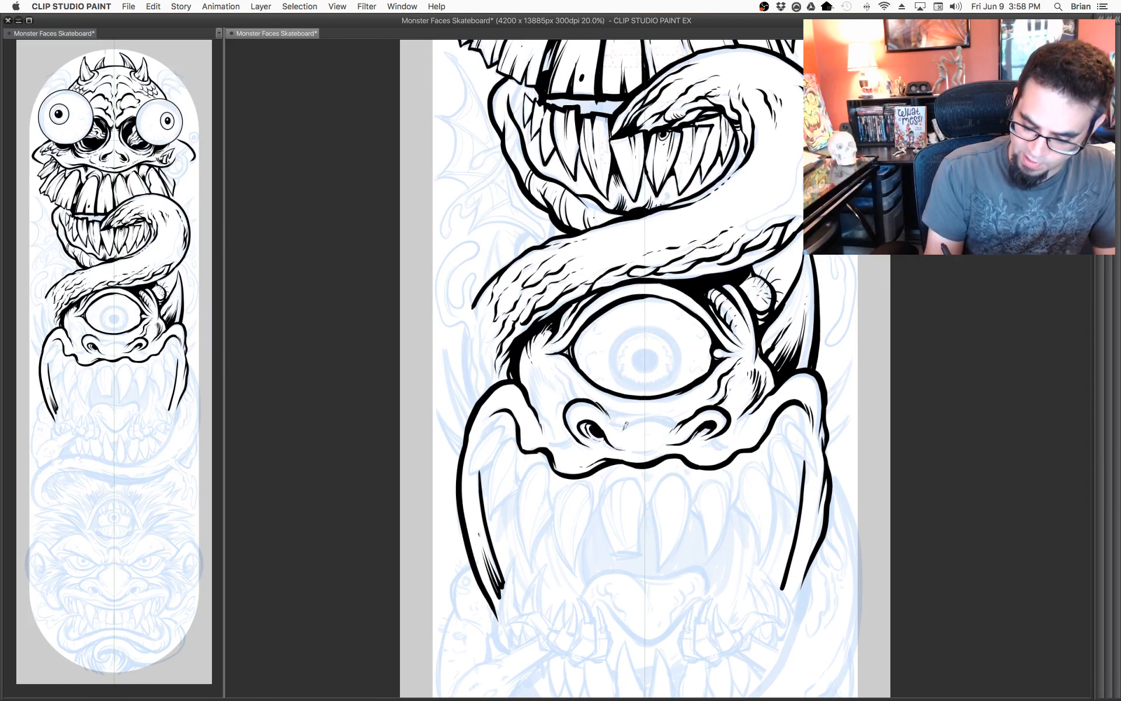
Ink the nose tip between the one-eyed monster's nostrils and add small contour lines beneath it.
{"action": "mouse_move", "coordinate": [629, 423]}
{"action": "left_mouse_down"}
{"action": "mouse_move", "coordinate": [651, 413]}
{"action": "mouse_move", "coordinate": [672, 426]}
{"action": "left_mouse_up"}
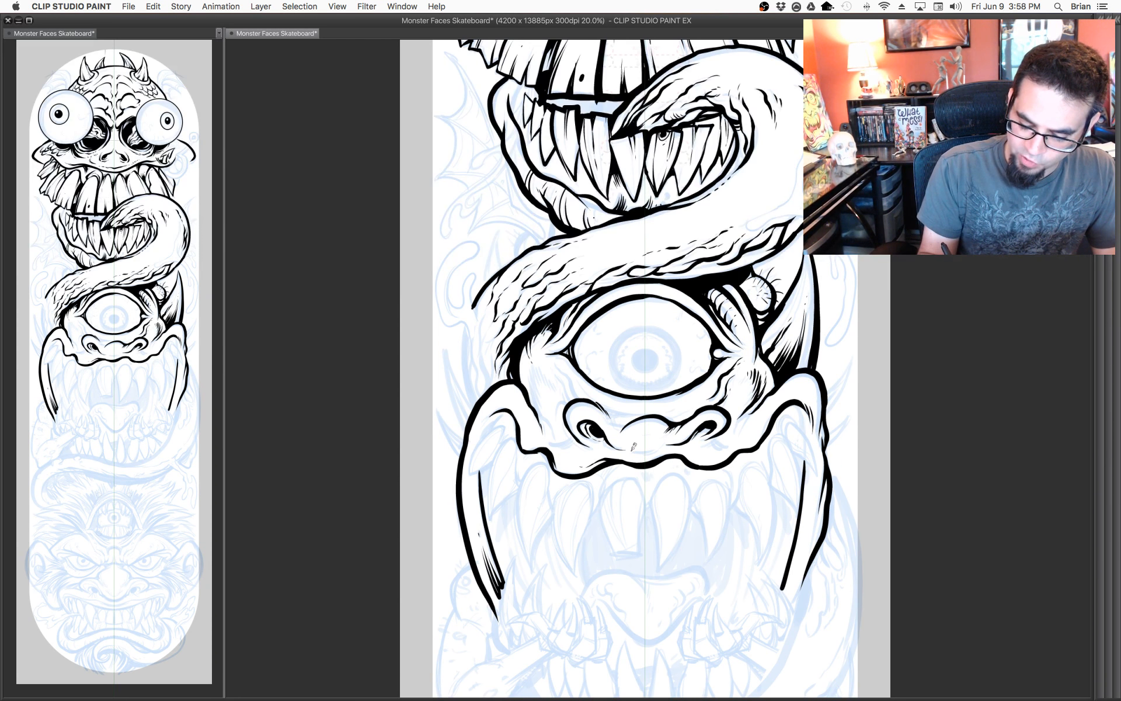
{"action": "left_click_drag", "start_coordinate": [634, 446], "coordinate": [658, 448]}
{"action": "mouse_move", "coordinate": [767, 424]}
{"action": "left_mouse_down"}
{"action": "mouse_move", "coordinate": [771, 383]}
{"action": "mouse_move", "coordinate": [773, 409]}
{"action": "left_mouse_up"}
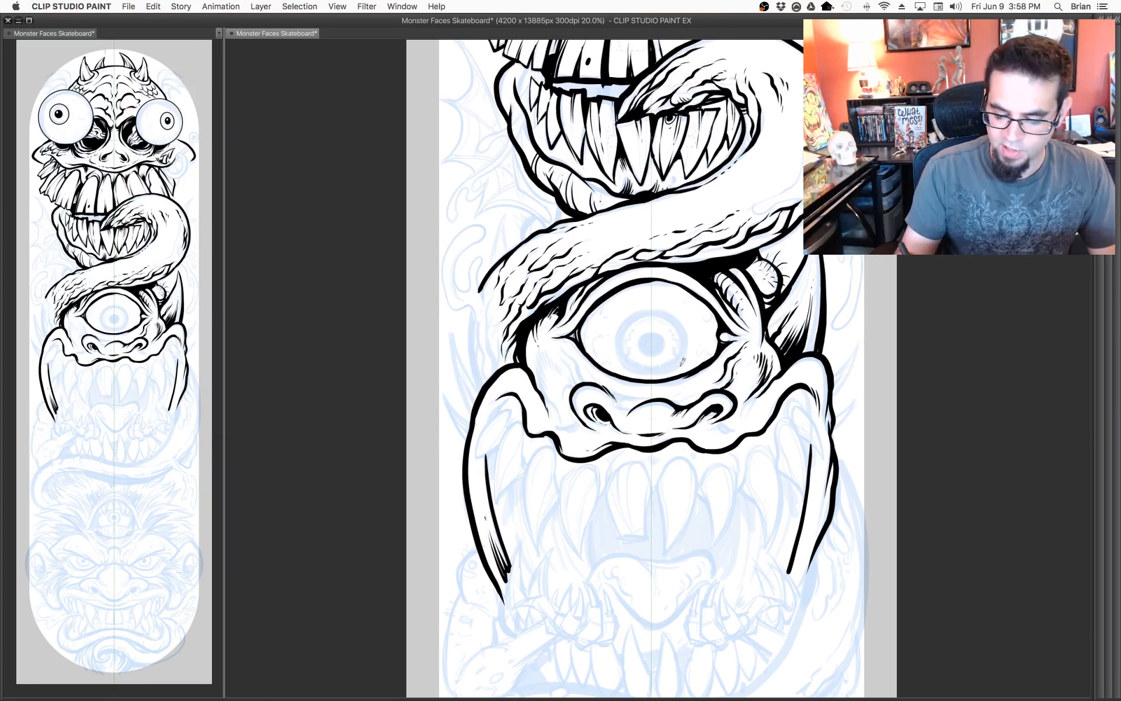
{"action": "left_click_drag", "start_coordinate": [621, 404], "coordinate": [631, 404]}
Ink the skin folds under the large eye's left side and the wrinkles across the top of the nose.
{"action": "mouse_move", "coordinate": [757, 426]}
{"action": "left_mouse_down"}
{"action": "mouse_move", "coordinate": [752, 389]}
{"action": "mouse_move", "coordinate": [756, 423]}
{"action": "mouse_move", "coordinate": [754, 410]}
{"action": "left_mouse_up"}
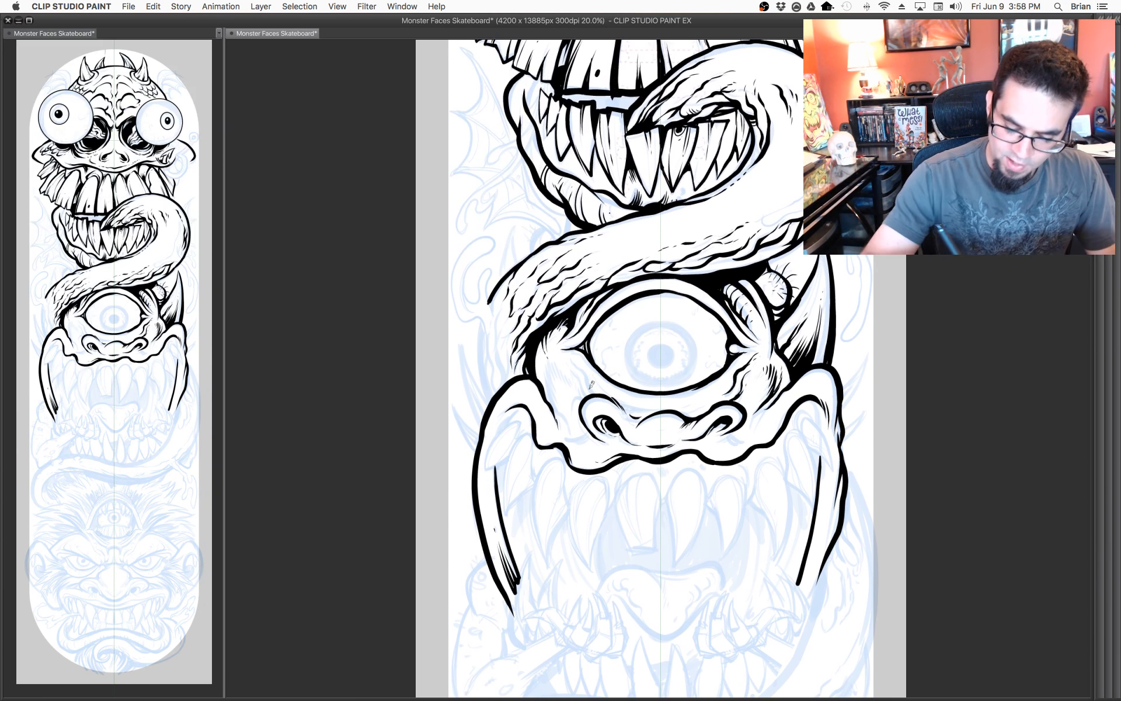
{"action": "left_click_drag", "start_coordinate": [597, 394], "coordinate": [580, 369]}
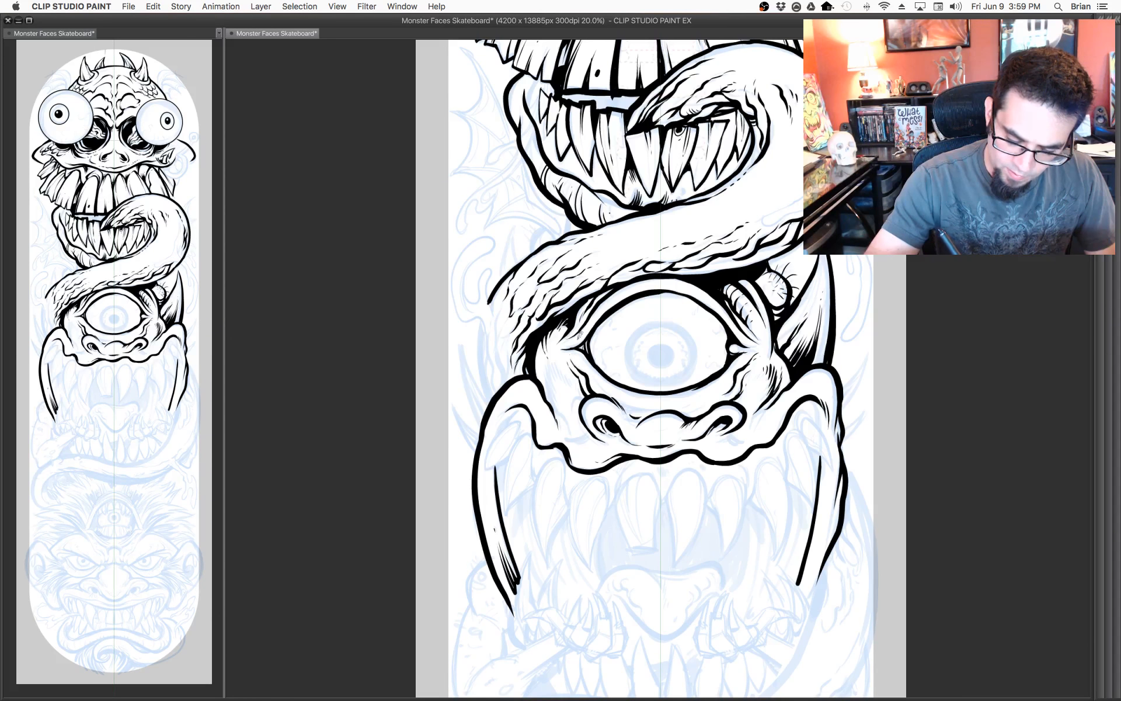
{"action": "left_click_drag", "start_coordinate": [720, 382], "coordinate": [717, 359]}
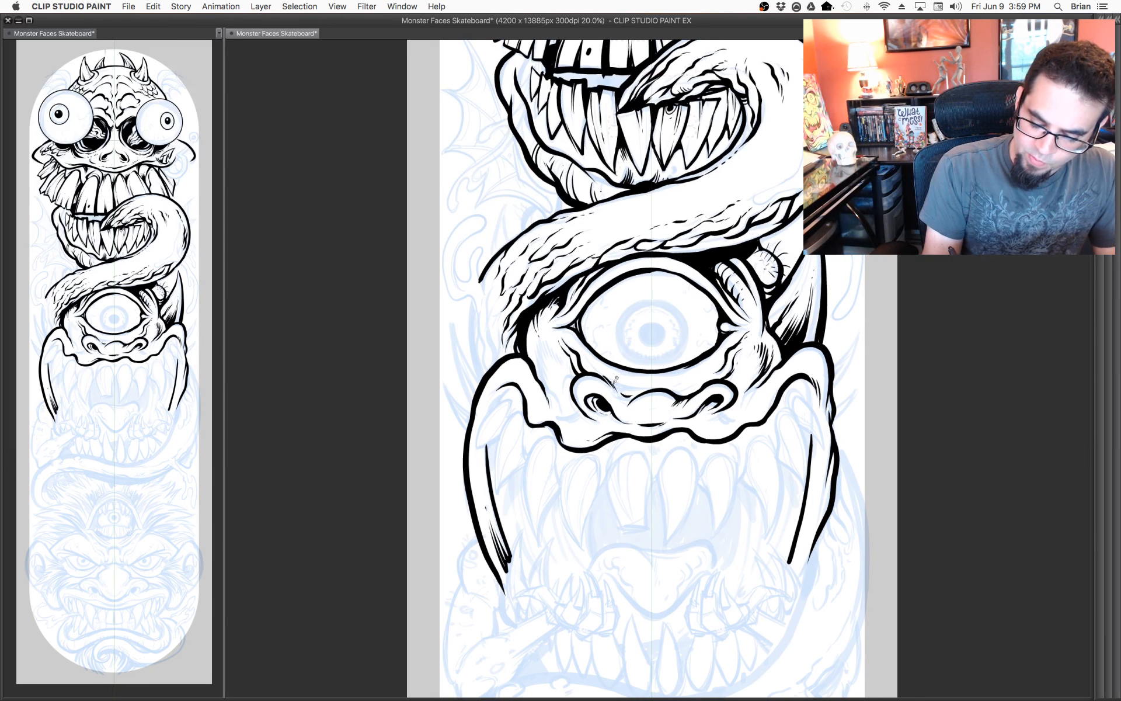
{"action": "left_click_drag", "start_coordinate": [615, 380], "coordinate": [641, 390]}
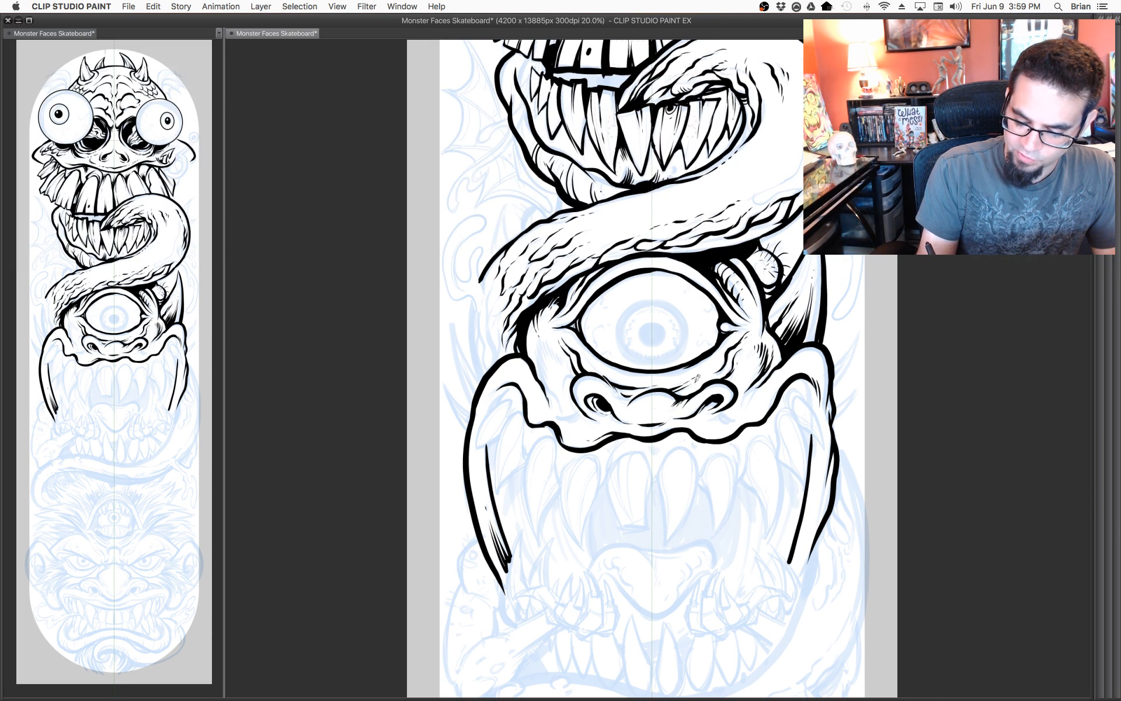
Add tapered hatching strokes to the one-eyed monster's left cheek beside the eye.
{"action": "left_click_drag", "start_coordinate": [785, 407], "coordinate": [799, 398]}
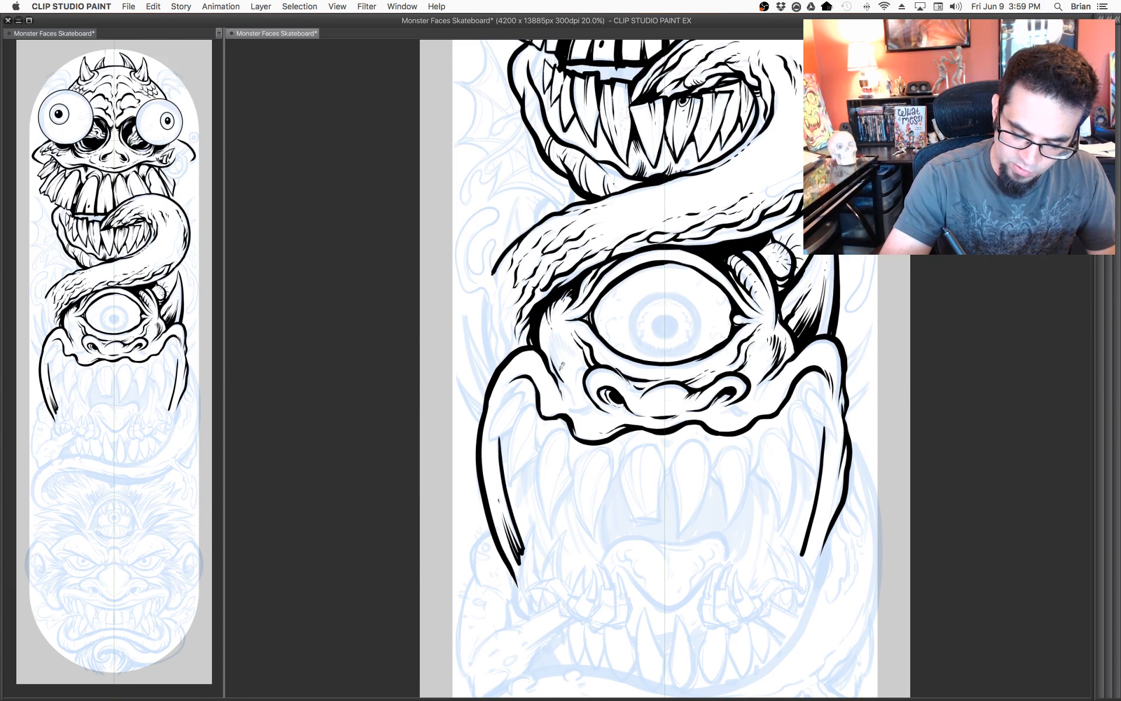
{"action": "mouse_move", "coordinate": [553, 331]}
{"action": "left_mouse_down"}
{"action": "mouse_move", "coordinate": [557, 356]}
{"action": "mouse_move", "coordinate": [570, 352]}
{"action": "left_mouse_up"}
{"action": "left_click_drag", "start_coordinate": [566, 337], "coordinate": [579, 355]}
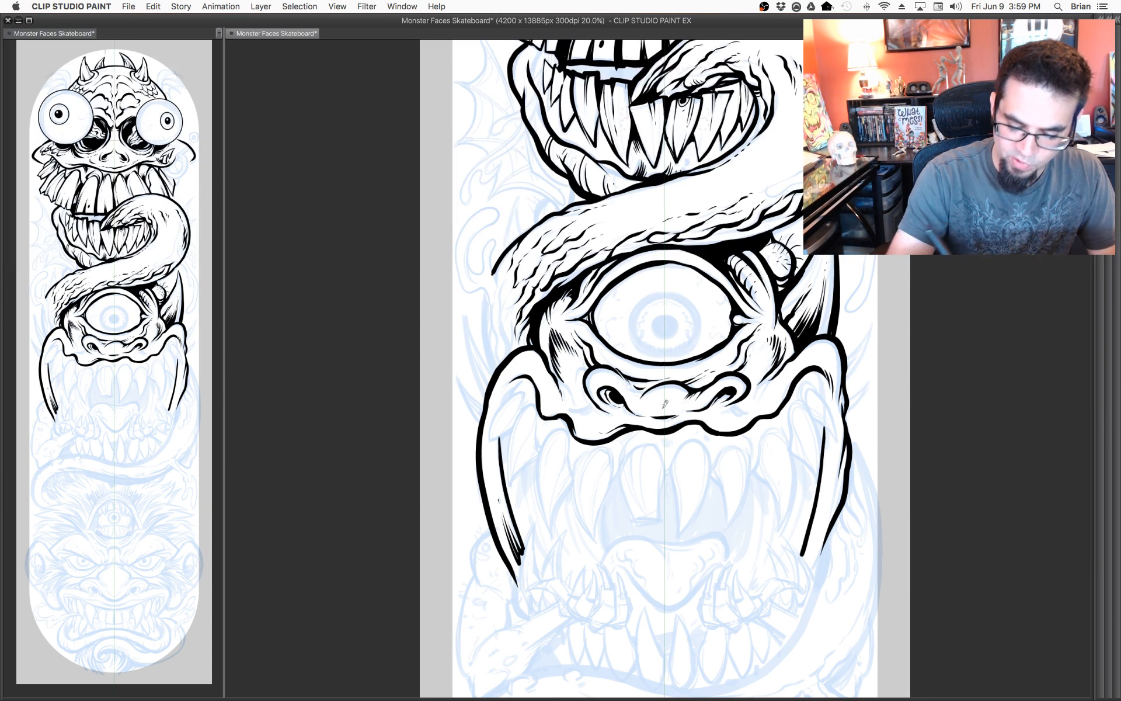
Ink shading strokes beside the one-eyed monster's two nostrils, running down toward the upper lip.
{"action": "left_click_drag", "start_coordinate": [712, 359], "coordinate": [715, 349]}
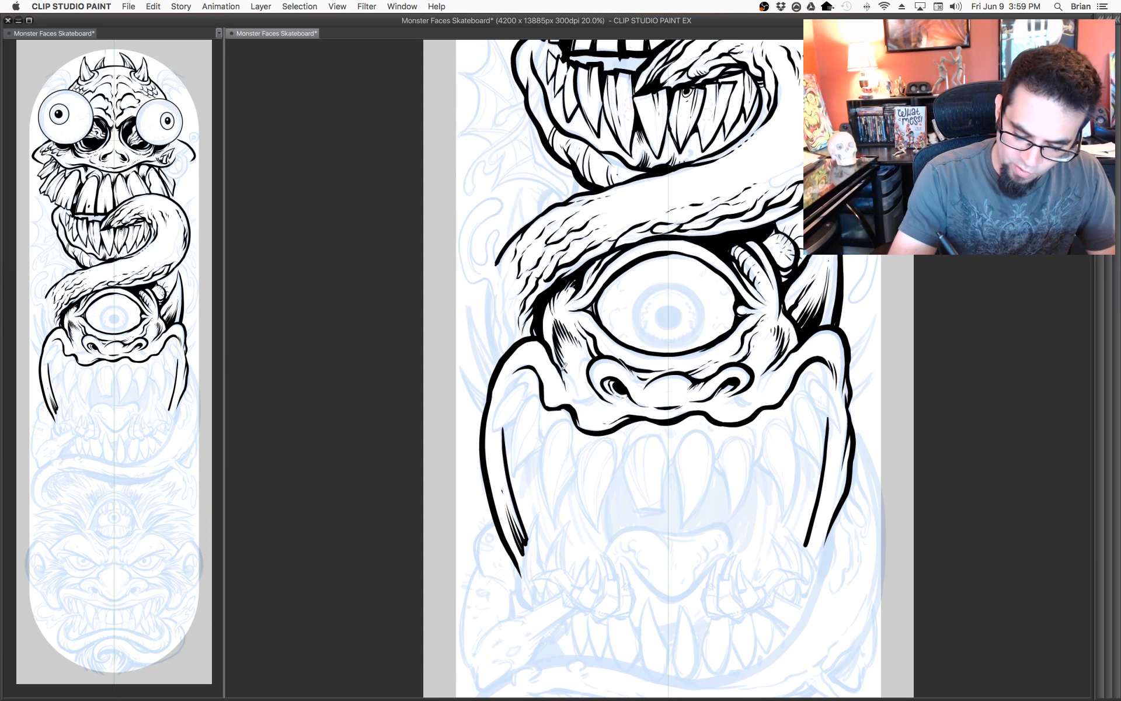
{"action": "left_click_drag", "start_coordinate": [562, 366], "coordinate": [579, 394]}
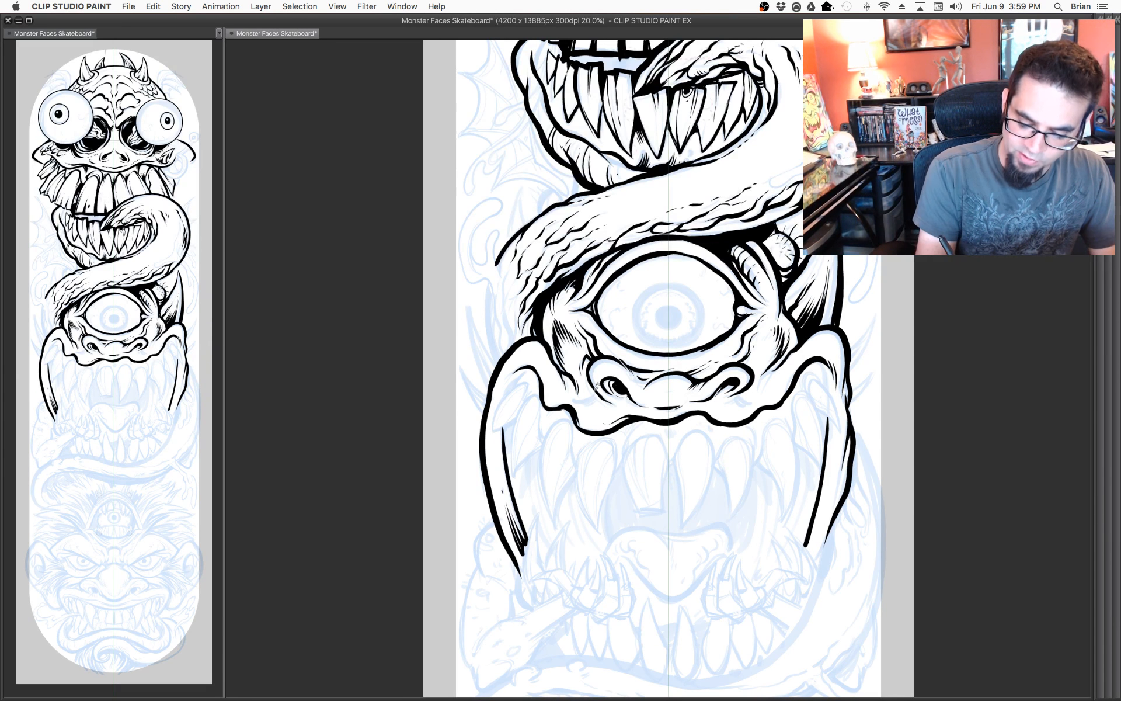
{"action": "mouse_move", "coordinate": [592, 381]}
{"action": "left_mouse_down"}
{"action": "mouse_move", "coordinate": [594, 396]}
{"action": "mouse_move", "coordinate": [578, 404]}
{"action": "left_mouse_up"}
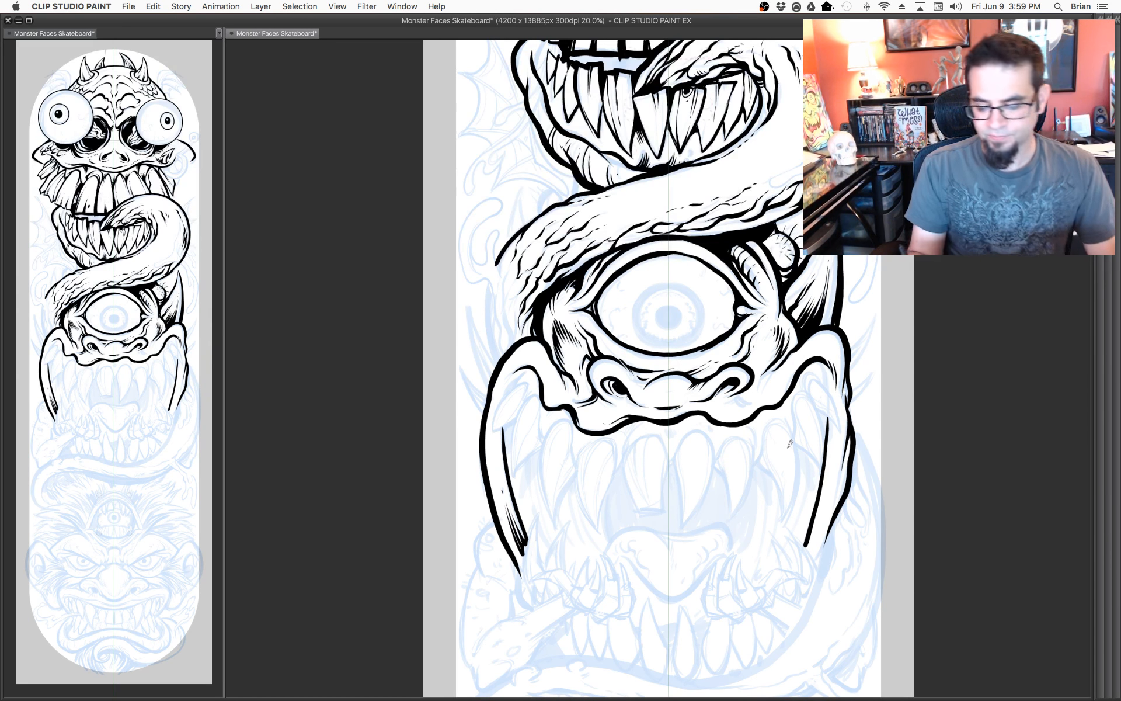
{"action": "key", "text": "super+z"}
{"action": "left_click_drag", "start_coordinate": [746, 388], "coordinate": [751, 403]}
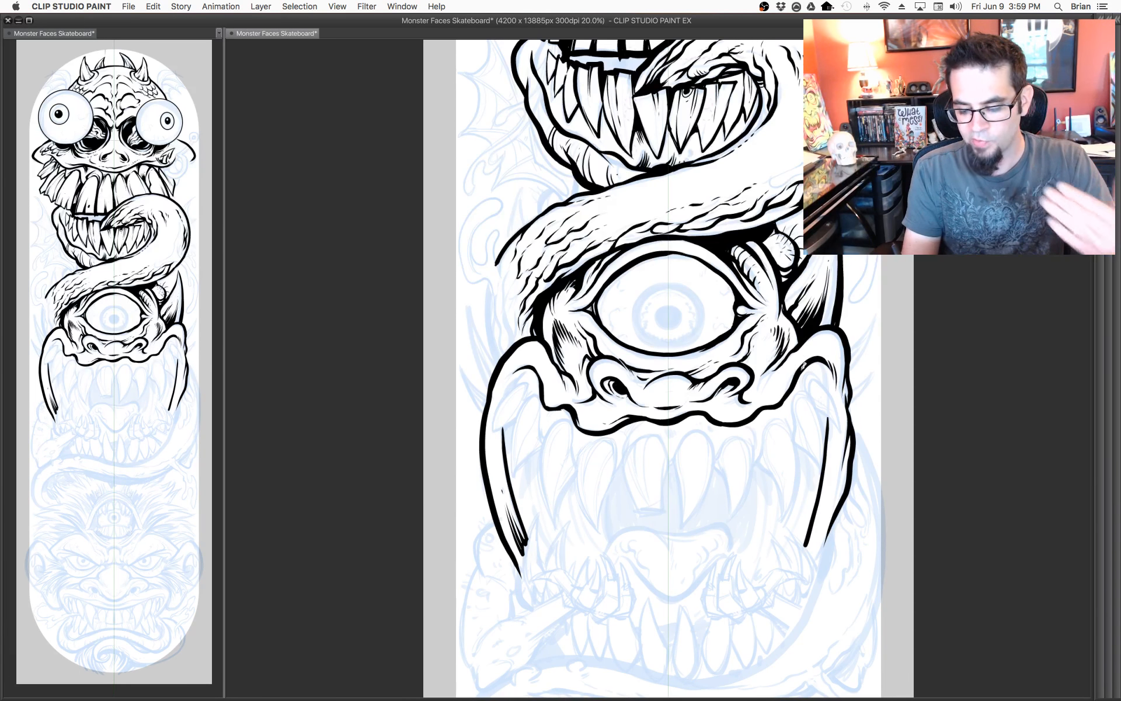
Ink two curved, pointed fangs below the centre of the one-eyed monster's upper lip, with fine contour lines inside.
{"action": "left_click_drag", "start_coordinate": [773, 399], "coordinate": [761, 369]}
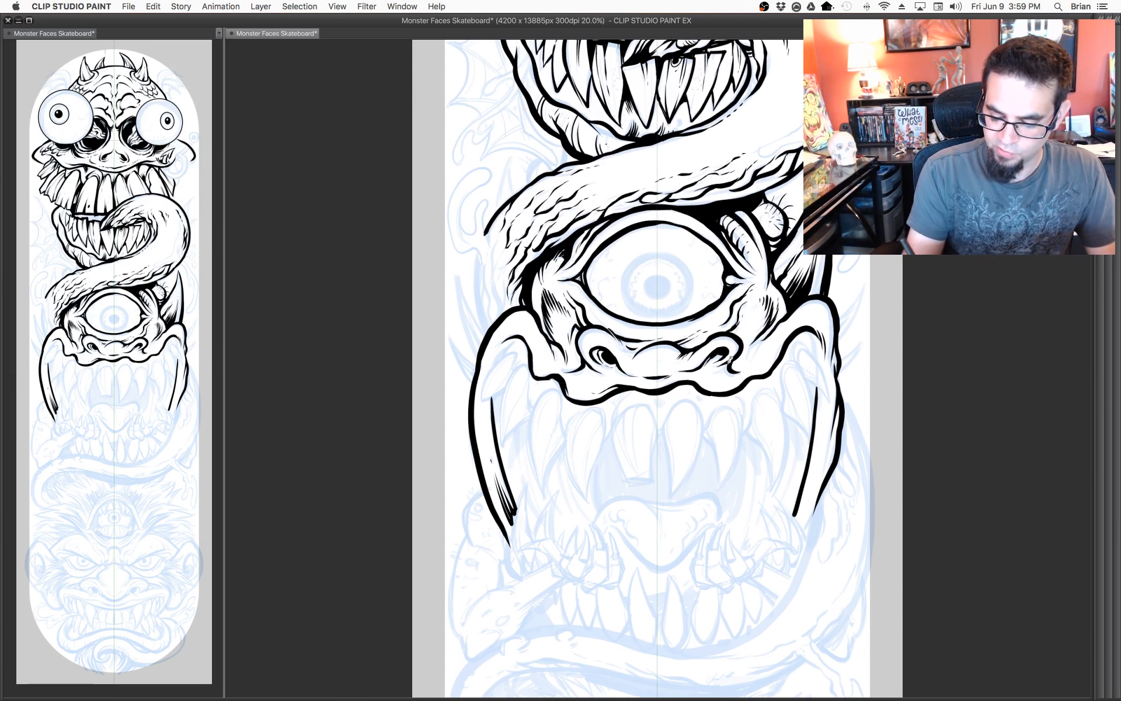
{"action": "scroll", "coordinate": [764, 345], "scroll_direction": "down", "scroll_amount": 3}
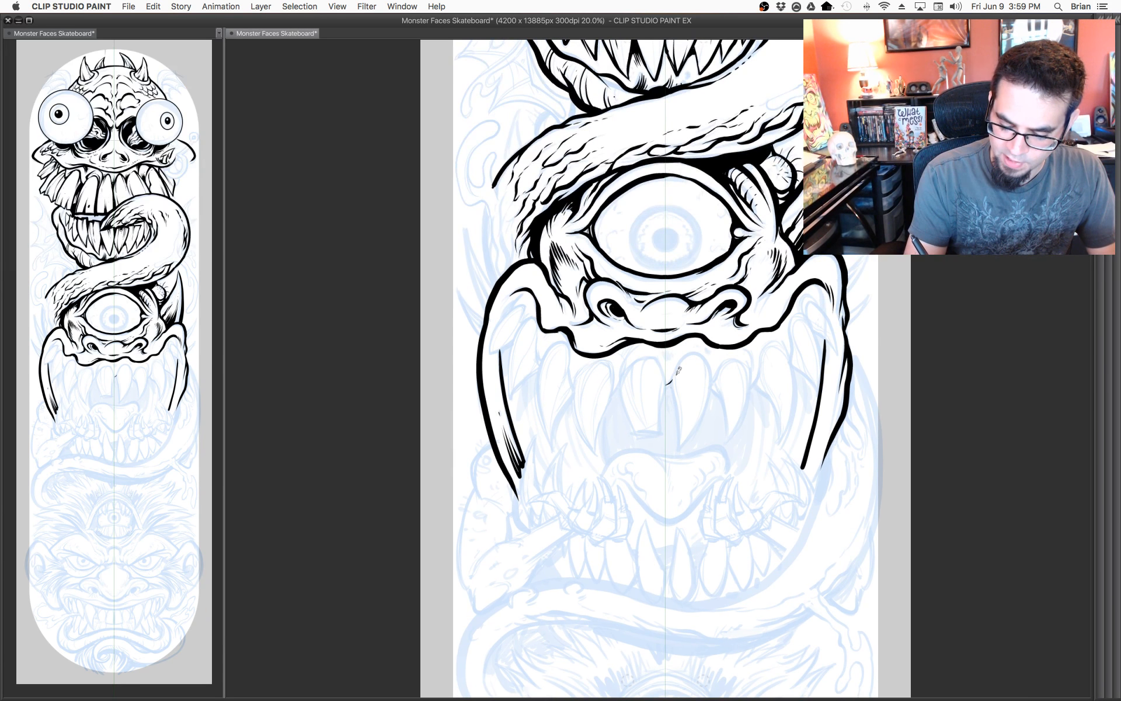
{"action": "mouse_move", "coordinate": [671, 378]}
{"action": "left_mouse_down"}
{"action": "mouse_move", "coordinate": [700, 351]}
{"action": "mouse_move", "coordinate": [710, 359]}
{"action": "mouse_move", "coordinate": [710, 400]}
{"action": "mouse_move", "coordinate": [680, 446]}
{"action": "left_mouse_up"}
{"action": "left_click_drag", "start_coordinate": [675, 372], "coordinate": [682, 447]}
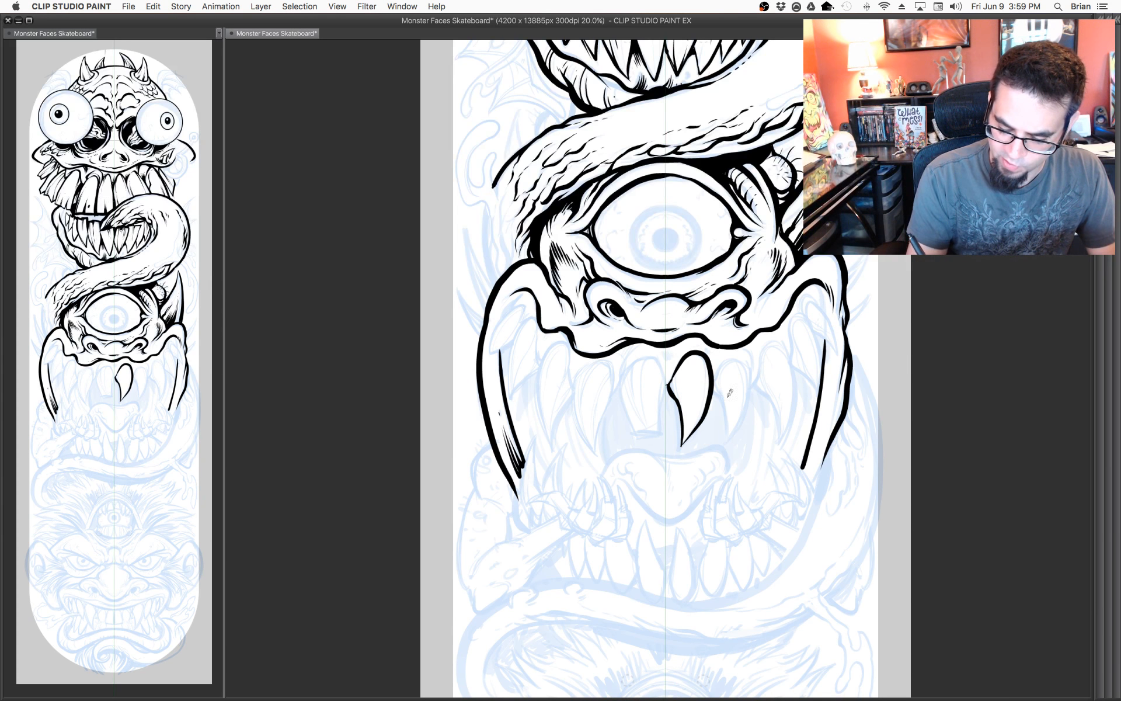
{"action": "mouse_move", "coordinate": [716, 381]}
{"action": "left_mouse_down"}
{"action": "mouse_move", "coordinate": [735, 353]}
{"action": "mouse_move", "coordinate": [745, 380]}
{"action": "left_mouse_up"}
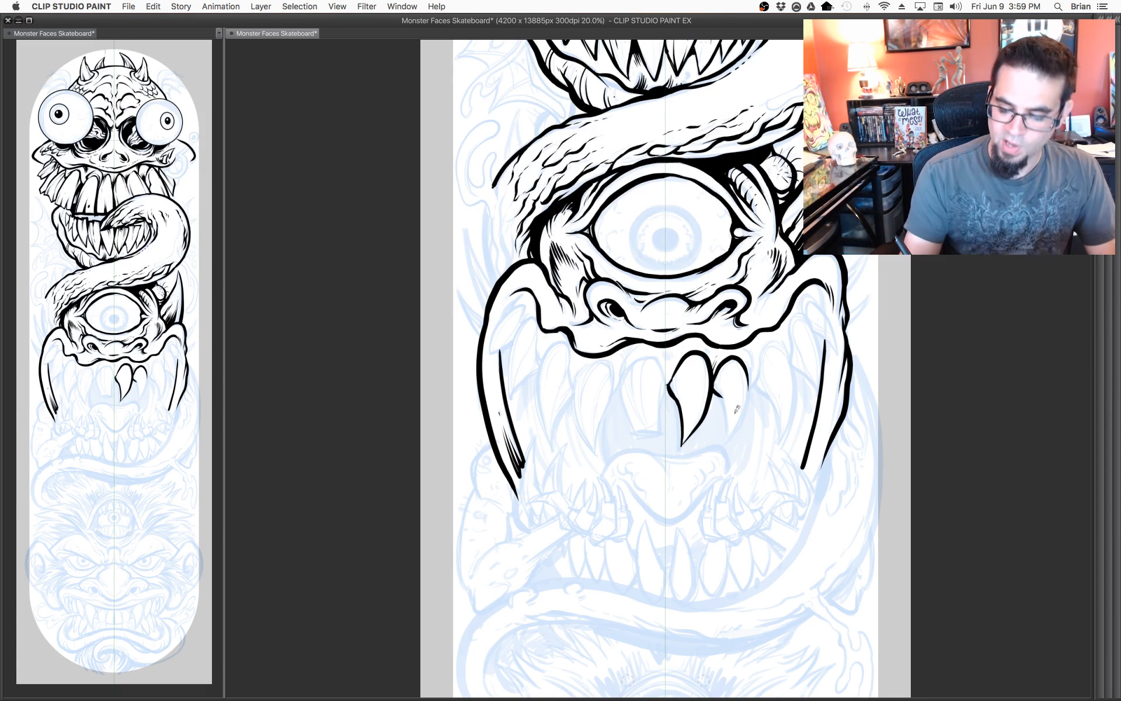
{"action": "mouse_move", "coordinate": [720, 390]}
{"action": "left_mouse_down"}
{"action": "mouse_move", "coordinate": [729, 436]}
{"action": "mouse_move", "coordinate": [749, 399]}
{"action": "mouse_move", "coordinate": [748, 369]}
{"action": "left_mouse_up"}
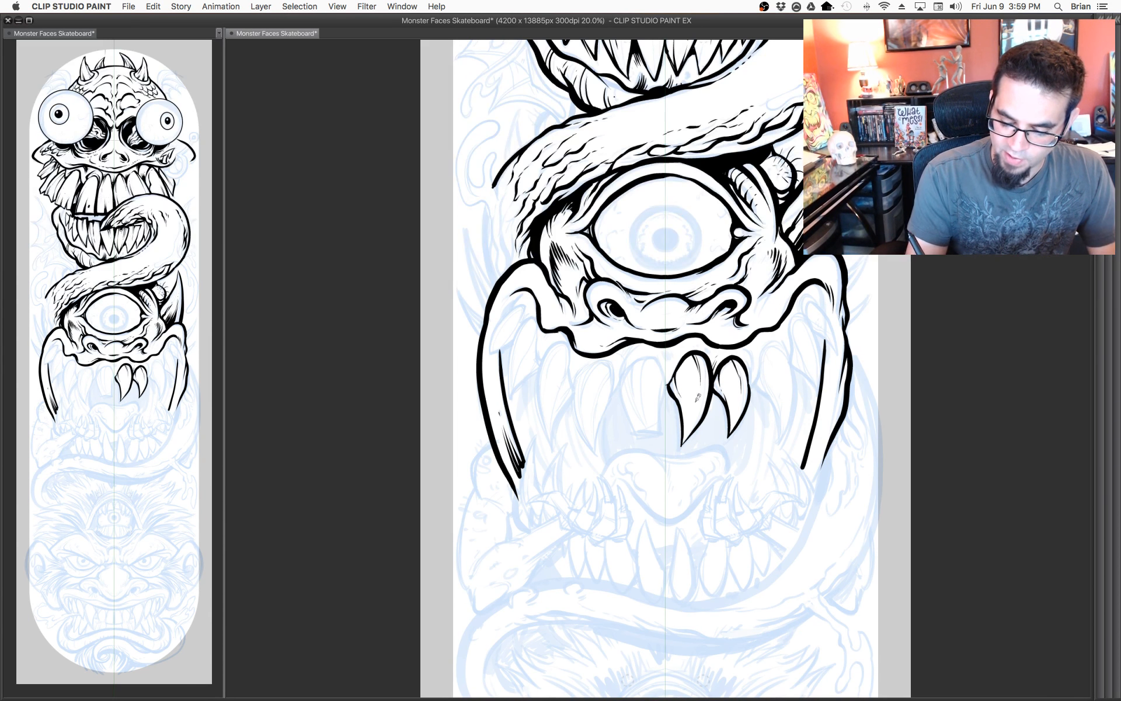
{"action": "left_click_drag", "start_coordinate": [688, 437], "coordinate": [701, 399]}
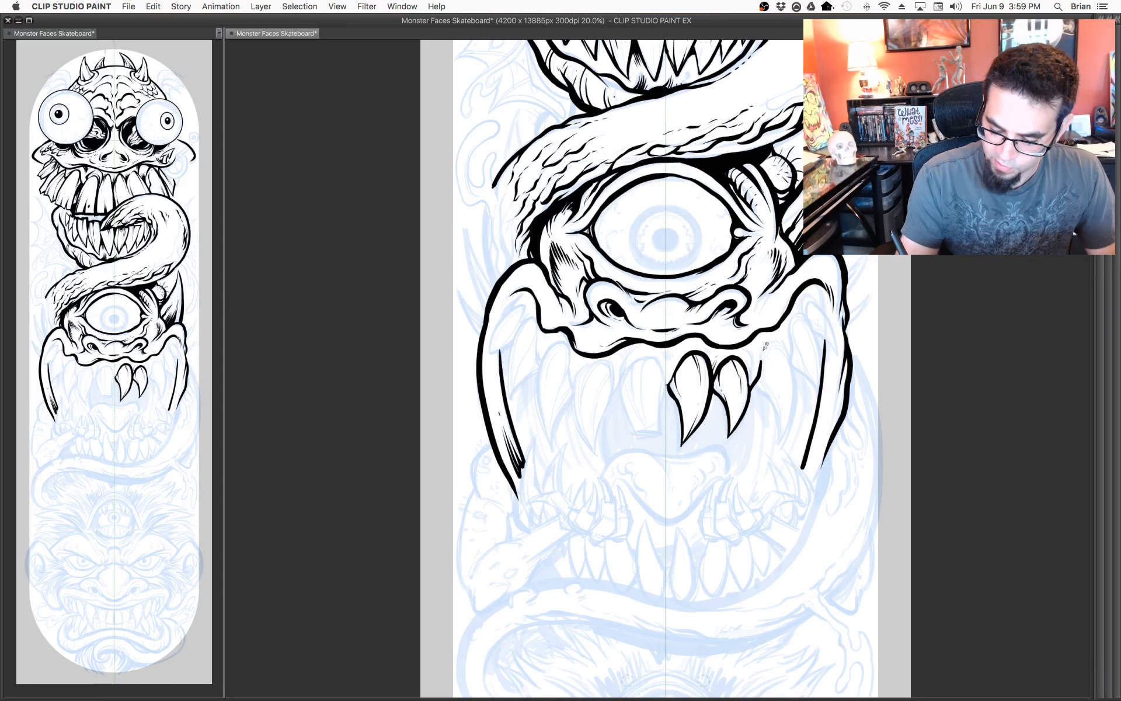
Ink the gum line and the small tooth to the right of the two central fangs.
{"action": "left_click_drag", "start_coordinate": [760, 376], "coordinate": [785, 349]}
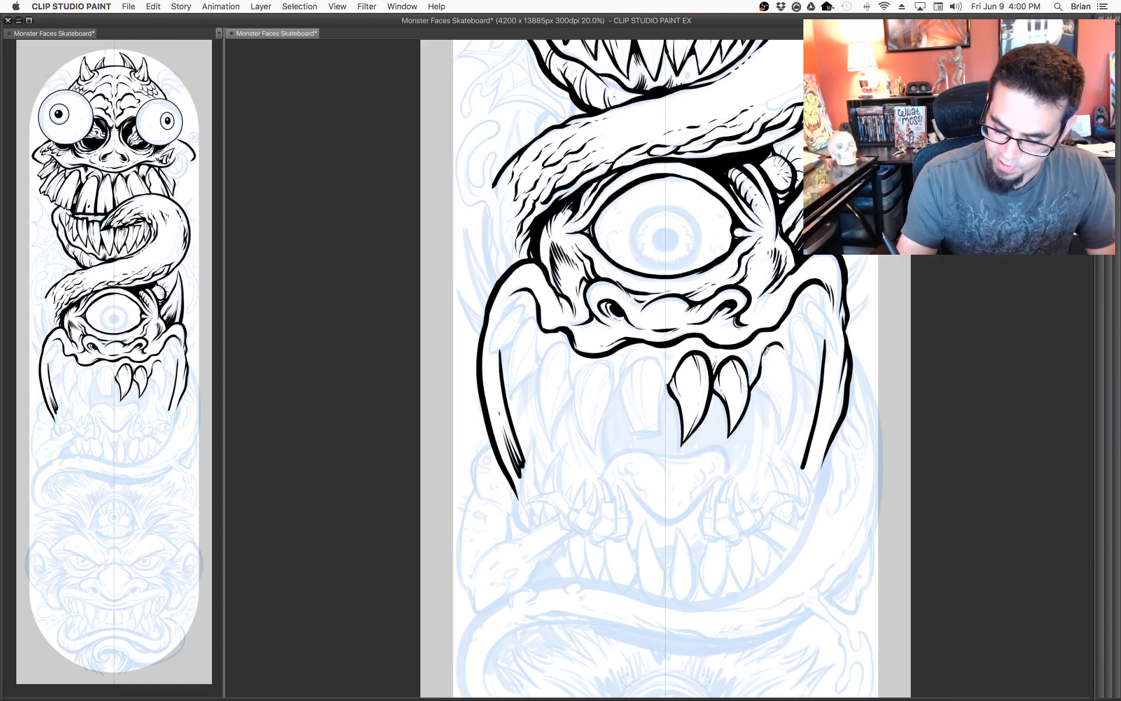
{"action": "scroll", "coordinate": [810, 393], "scroll_direction": "right", "scroll_amount": 3}
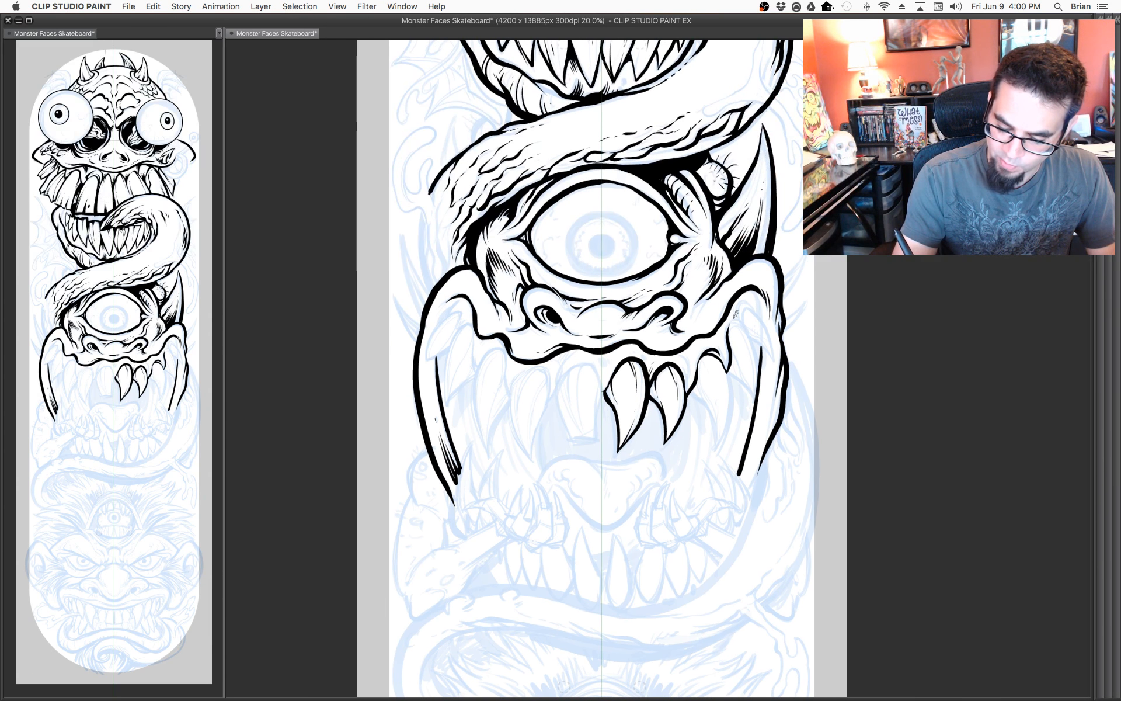
{"action": "left_click_drag", "start_coordinate": [720, 383], "coordinate": [750, 362]}
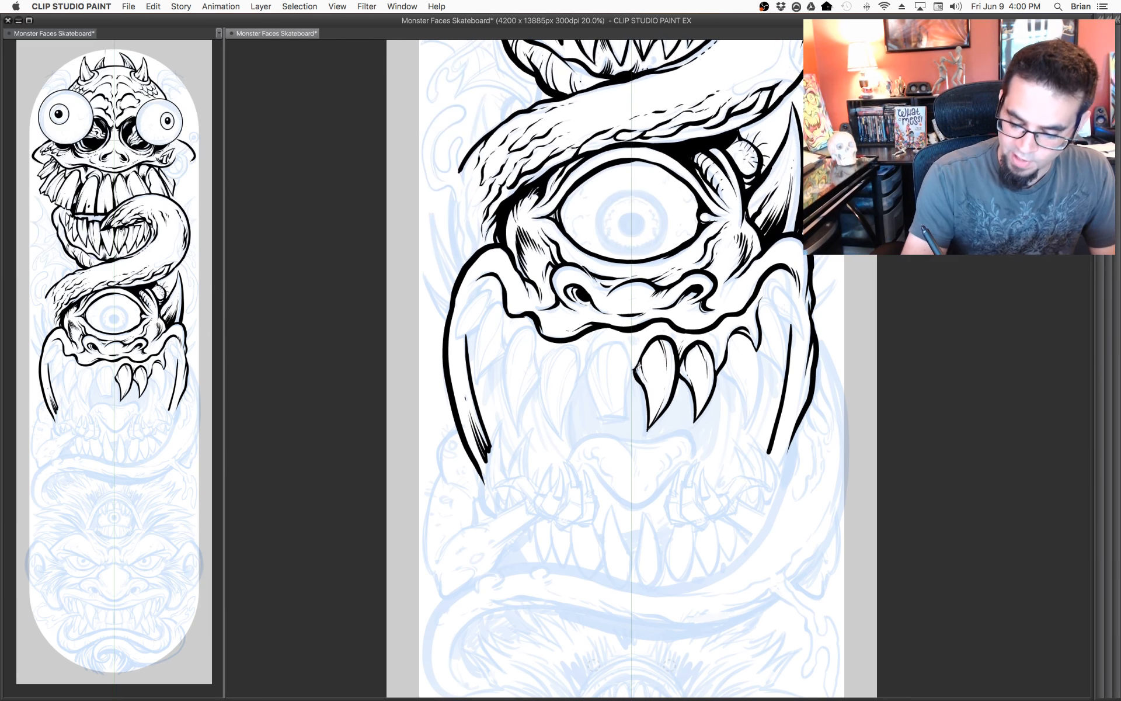
Ink the scalloped gum line from the two central fangs out to the left corner of the one-eyed monster's mouth.
{"action": "mouse_move", "coordinate": [634, 371]}
{"action": "left_mouse_down"}
{"action": "mouse_move", "coordinate": [622, 349]}
{"action": "mouse_move", "coordinate": [601, 346]}
{"action": "left_mouse_up"}
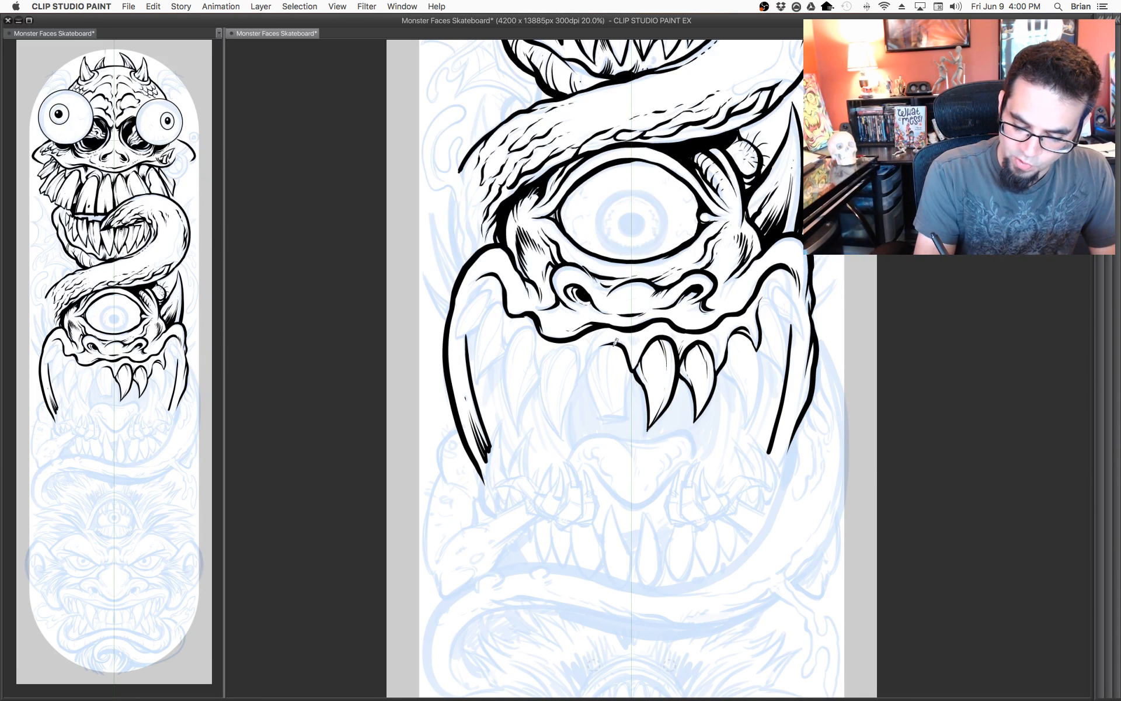
{"action": "key", "text": "super+z"}
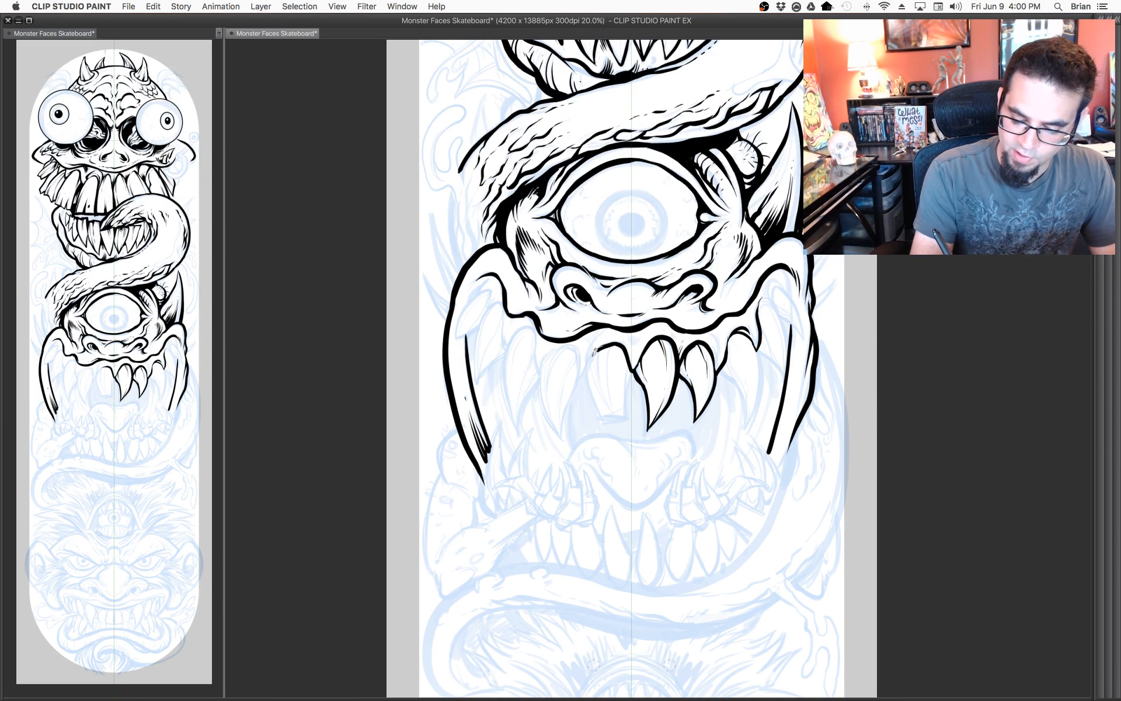
{"action": "mouse_move", "coordinate": [596, 349]}
{"action": "left_mouse_down"}
{"action": "mouse_move", "coordinate": [588, 370]}
{"action": "mouse_move", "coordinate": [592, 340]}
{"action": "left_mouse_up"}
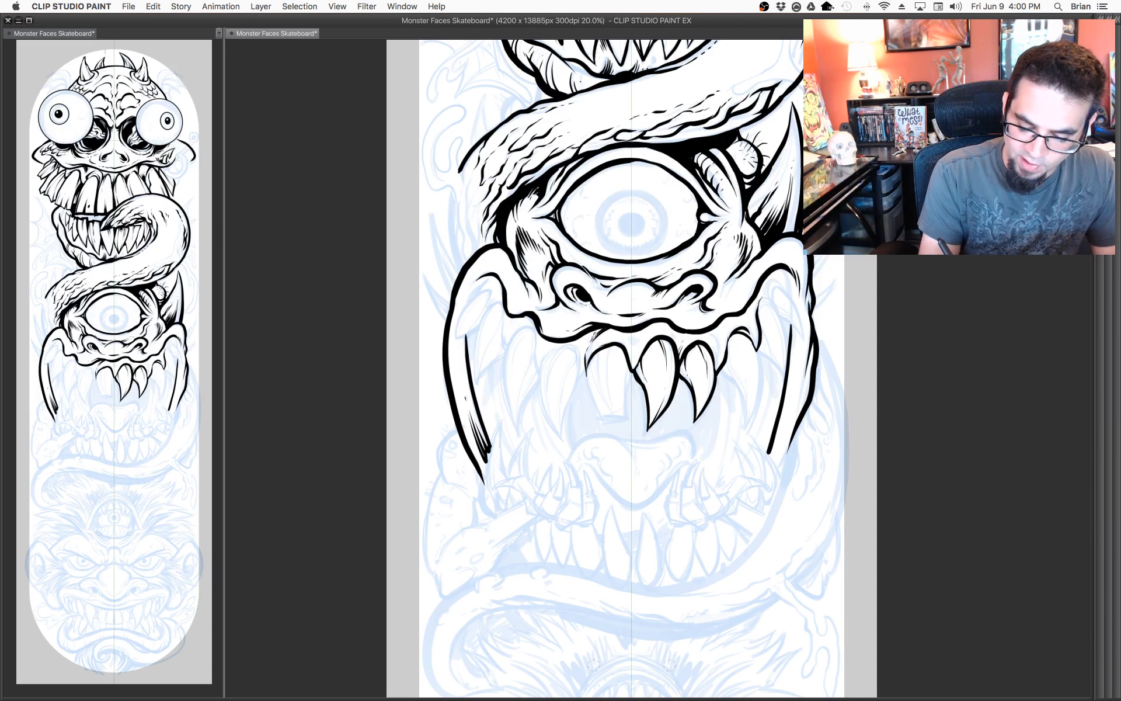
{"action": "mouse_move", "coordinate": [666, 371]}
{"action": "left_mouse_down"}
{"action": "mouse_move", "coordinate": [682, 335]}
{"action": "mouse_move", "coordinate": [680, 352]}
{"action": "left_mouse_up"}
{"action": "mouse_move", "coordinate": [579, 388]}
{"action": "left_mouse_down"}
{"action": "mouse_move", "coordinate": [572, 348]}
{"action": "mouse_move", "coordinate": [553, 350]}
{"action": "mouse_move", "coordinate": [570, 344]}
{"action": "mouse_move", "coordinate": [549, 358]}
{"action": "mouse_move", "coordinate": [589, 385]}
{"action": "mouse_move", "coordinate": [581, 391]}
{"action": "mouse_move", "coordinate": [591, 373]}
{"action": "mouse_move", "coordinate": [619, 364]}
{"action": "mouse_move", "coordinate": [621, 398]}
{"action": "left_mouse_up"}
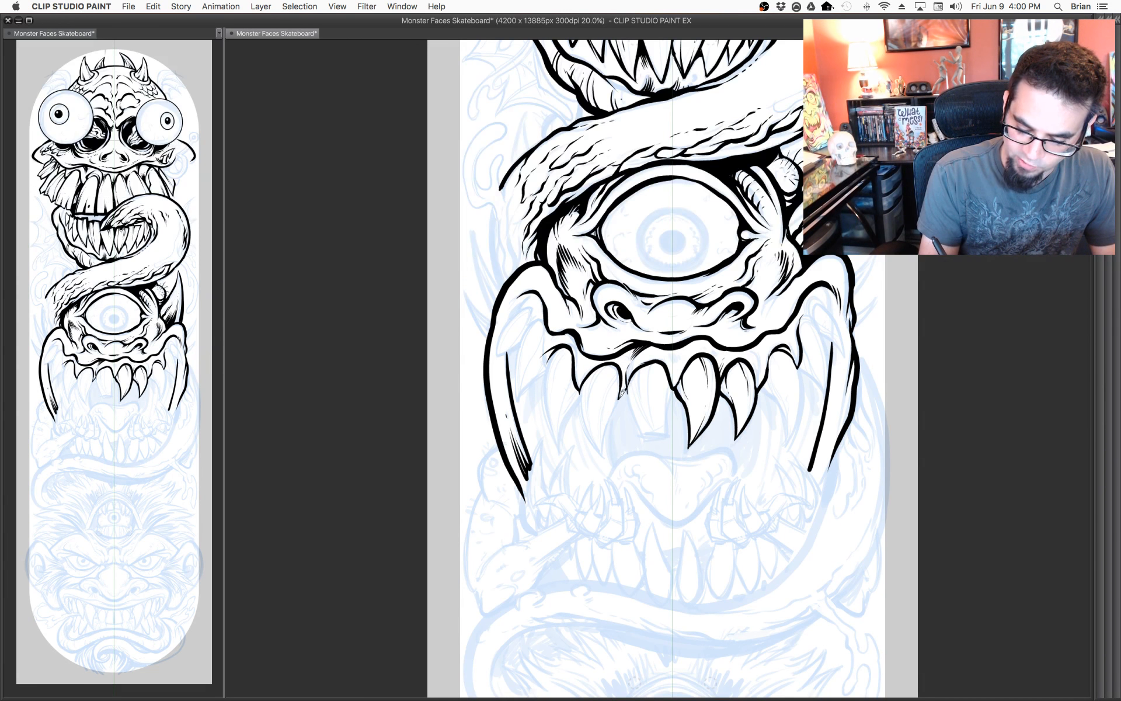
{"action": "left_click_drag", "start_coordinate": [635, 359], "coordinate": [651, 356]}
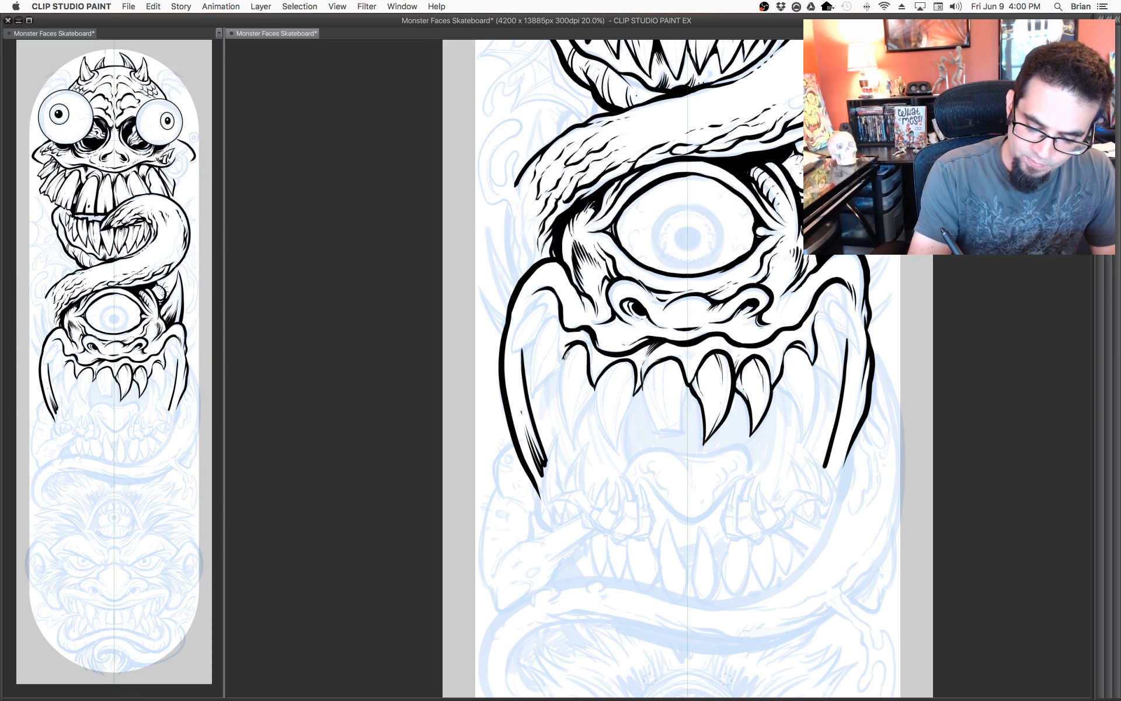
{"action": "mouse_move", "coordinate": [561, 360]}
{"action": "left_mouse_down"}
{"action": "mouse_move", "coordinate": [562, 309]}
{"action": "mouse_move", "coordinate": [543, 322]}
{"action": "left_mouse_up"}
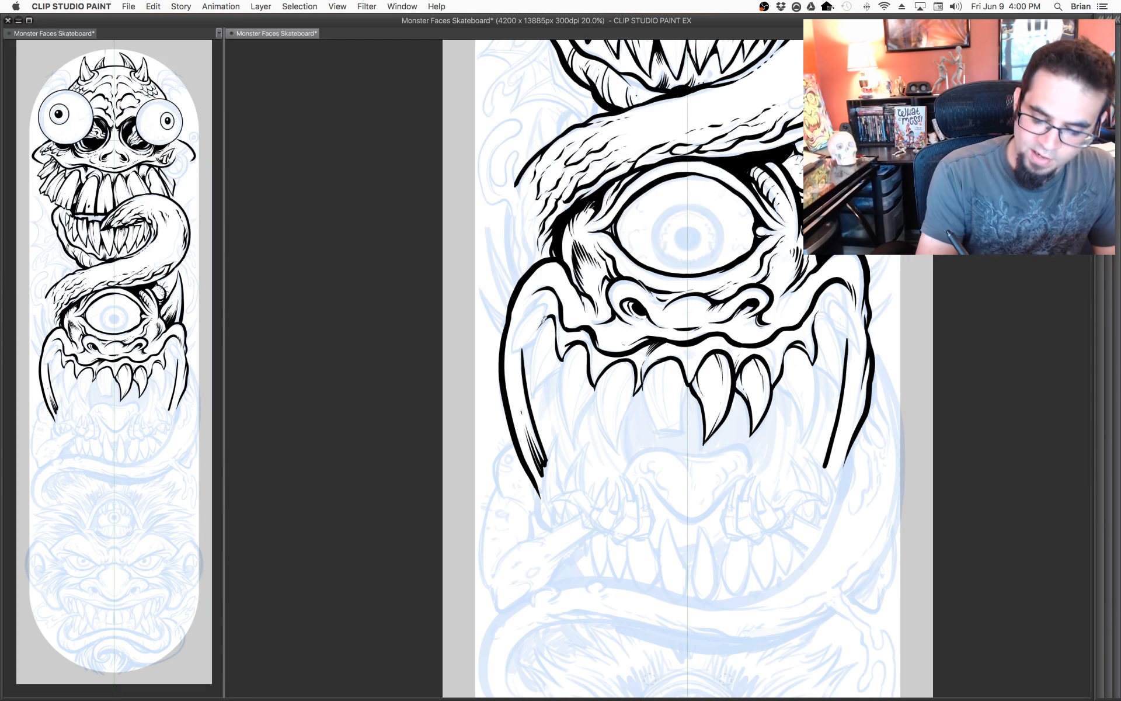
{"action": "mouse_move", "coordinate": [540, 325]}
{"action": "left_mouse_down"}
{"action": "mouse_move", "coordinate": [549, 305]}
{"action": "mouse_move", "coordinate": [530, 310]}
{"action": "left_mouse_up"}
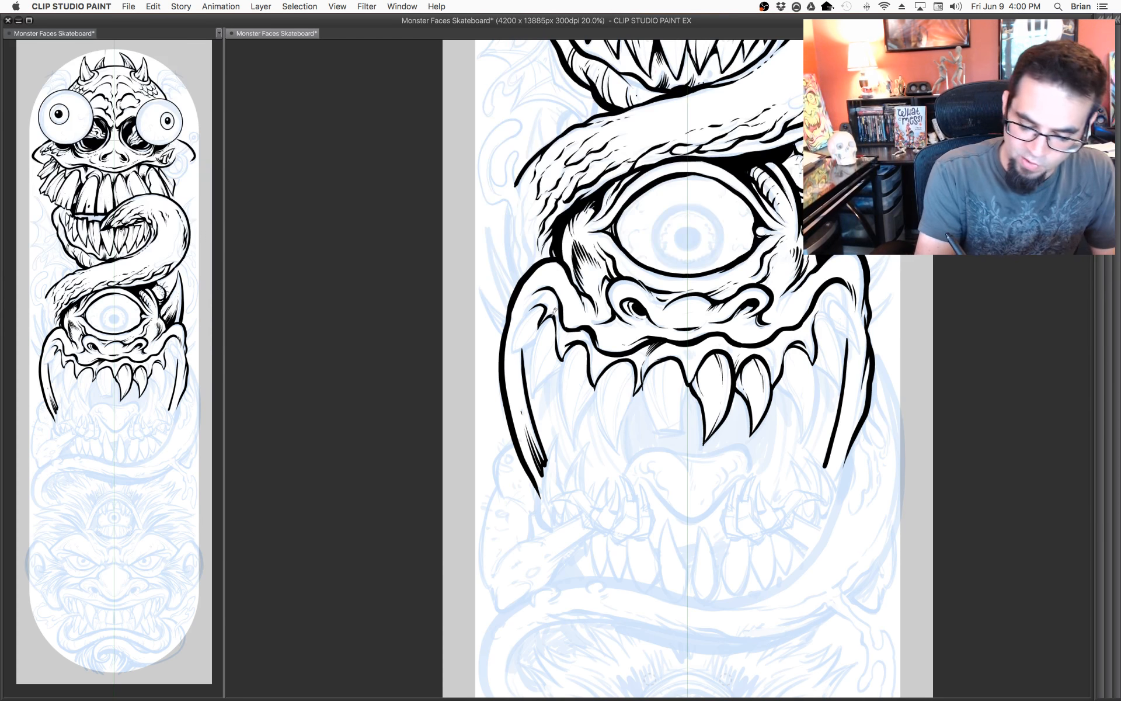
Ink the chipped central tooth and the pointed upper teeth on the left side of the one-eyed monster's mouth.
{"action": "mouse_move", "coordinate": [541, 336]}
{"action": "left_mouse_down"}
{"action": "mouse_move", "coordinate": [539, 400]}
{"action": "mouse_move", "coordinate": [538, 379]}
{"action": "mouse_move", "coordinate": [538, 395]}
{"action": "mouse_move", "coordinate": [580, 338]}
{"action": "mouse_move", "coordinate": [563, 368]}
{"action": "mouse_move", "coordinate": [577, 447]}
{"action": "mouse_move", "coordinate": [598, 373]}
{"action": "mouse_move", "coordinate": [691, 373]}
{"action": "mouse_move", "coordinate": [630, 406]}
{"action": "mouse_move", "coordinate": [652, 411]}
{"action": "mouse_move", "coordinate": [659, 362]}
{"action": "left_mouse_up"}
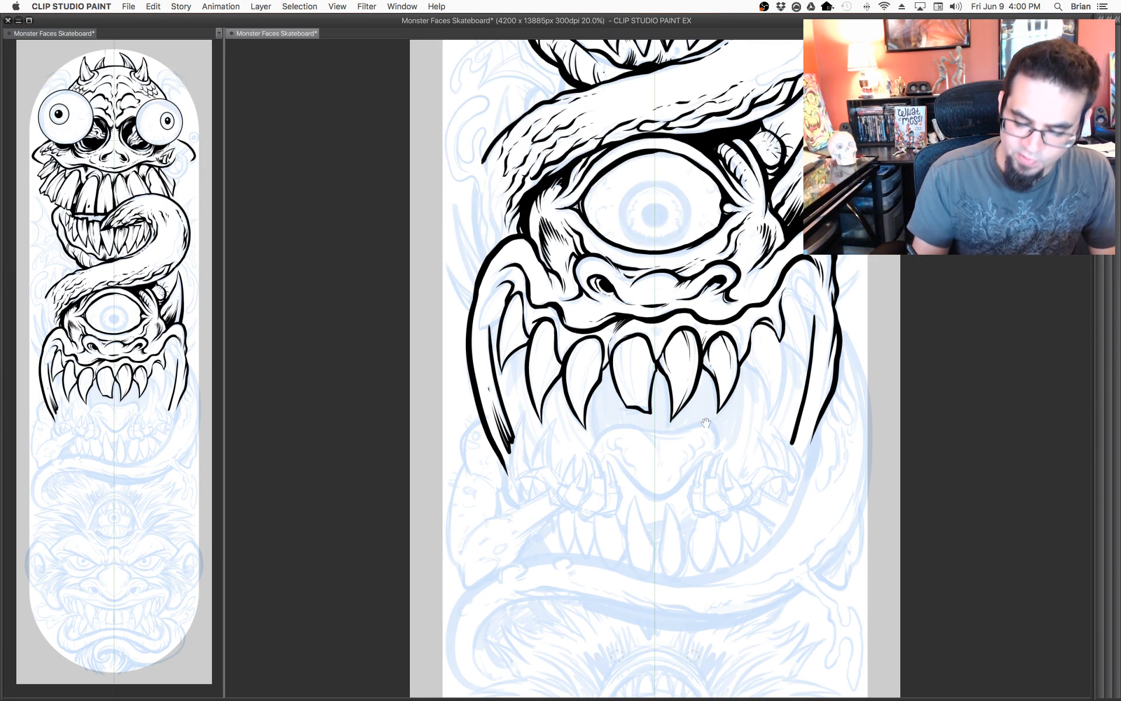
{"action": "left_click_drag", "start_coordinate": [706, 422], "coordinate": [766, 429]}
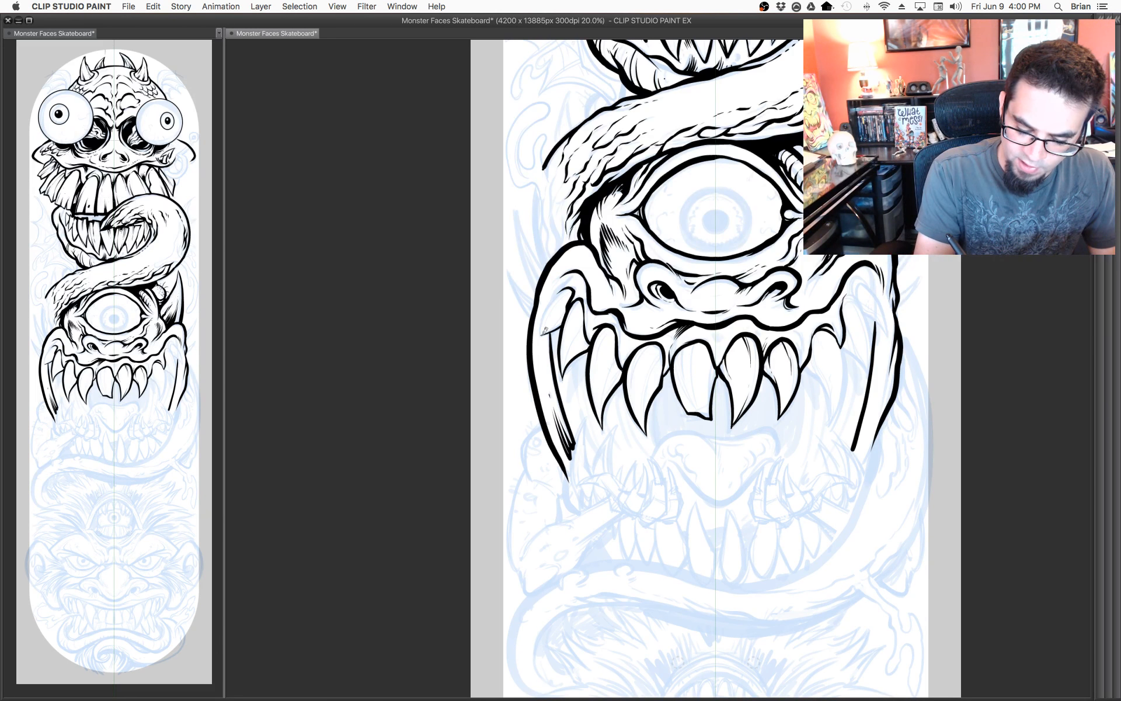
{"action": "left_click_drag", "start_coordinate": [543, 334], "coordinate": [569, 284]}
{"action": "mouse_move", "coordinate": [809, 463]}
{"action": "left_mouse_down"}
{"action": "mouse_move", "coordinate": [787, 436]}
{"action": "mouse_move", "coordinate": [684, 430]}
{"action": "left_mouse_up"}
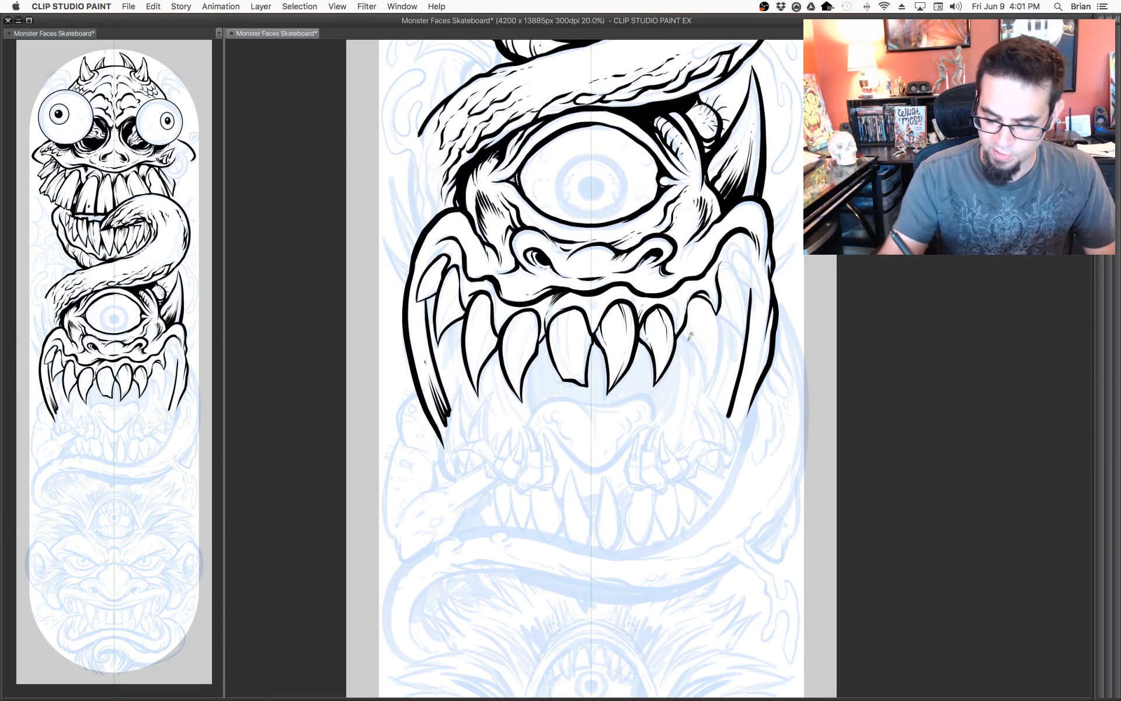
Ink the remaining curved, pointed upper teeth out to the right corner of the one-eyed monster's mouth.
{"action": "mouse_move", "coordinate": [679, 334]}
{"action": "left_mouse_down"}
{"action": "mouse_move", "coordinate": [698, 351]}
{"action": "mouse_move", "coordinate": [708, 387]}
{"action": "mouse_move", "coordinate": [722, 321]}
{"action": "mouse_move", "coordinate": [717, 312]}
{"action": "mouse_move", "coordinate": [708, 376]}
{"action": "mouse_move", "coordinate": [690, 362]}
{"action": "mouse_move", "coordinate": [700, 384]}
{"action": "mouse_move", "coordinate": [704, 336]}
{"action": "mouse_move", "coordinate": [686, 292]}
{"action": "left_mouse_up"}
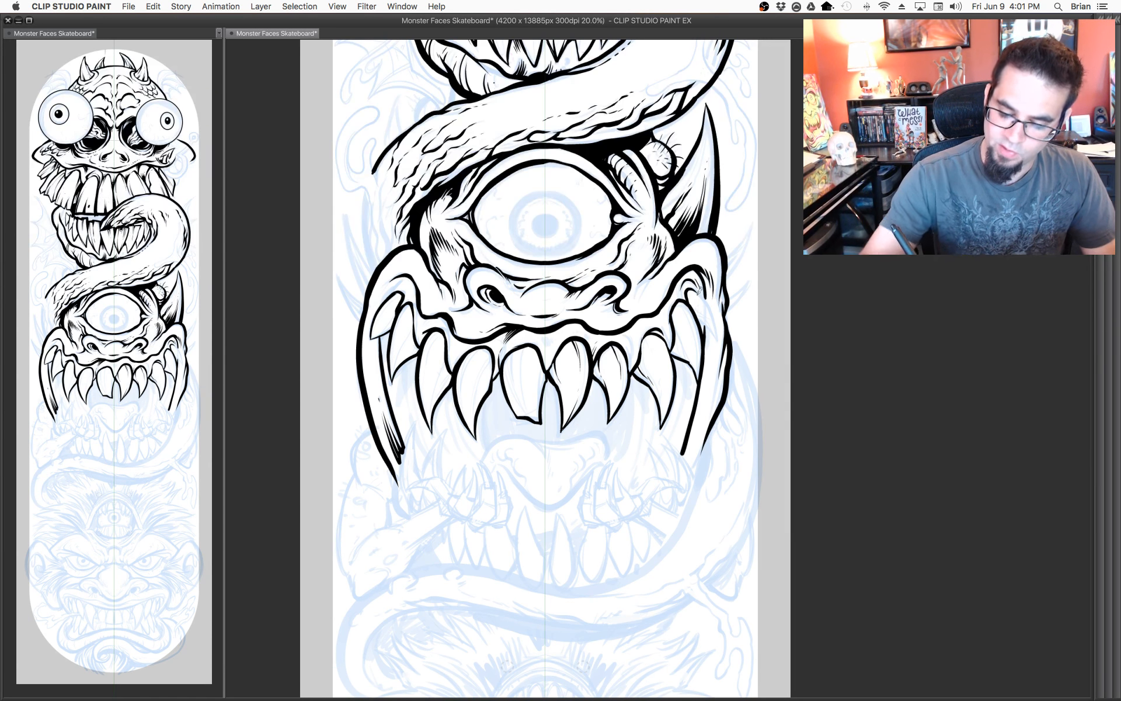
{"action": "mouse_move", "coordinate": [704, 291]}
{"action": "left_mouse_down"}
{"action": "mouse_move", "coordinate": [716, 332]}
{"action": "mouse_move", "coordinate": [701, 316]}
{"action": "mouse_move", "coordinate": [719, 340]}
{"action": "left_mouse_up"}
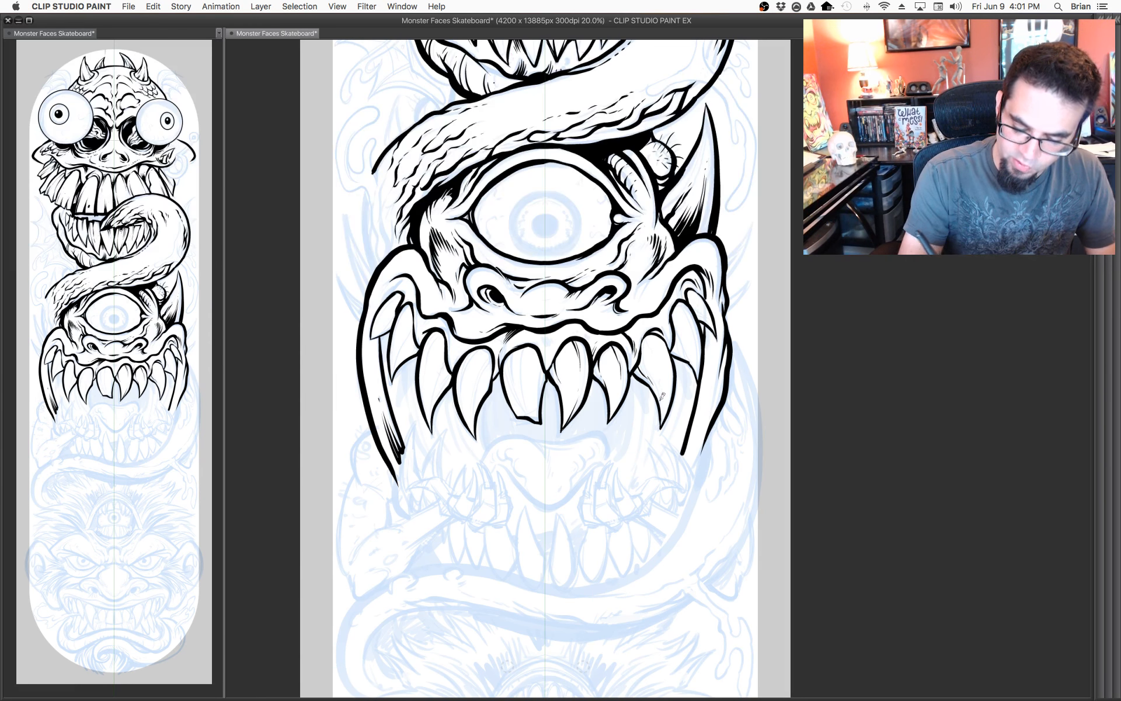
{"action": "left_click_drag", "start_coordinate": [662, 396], "coordinate": [829, 420]}
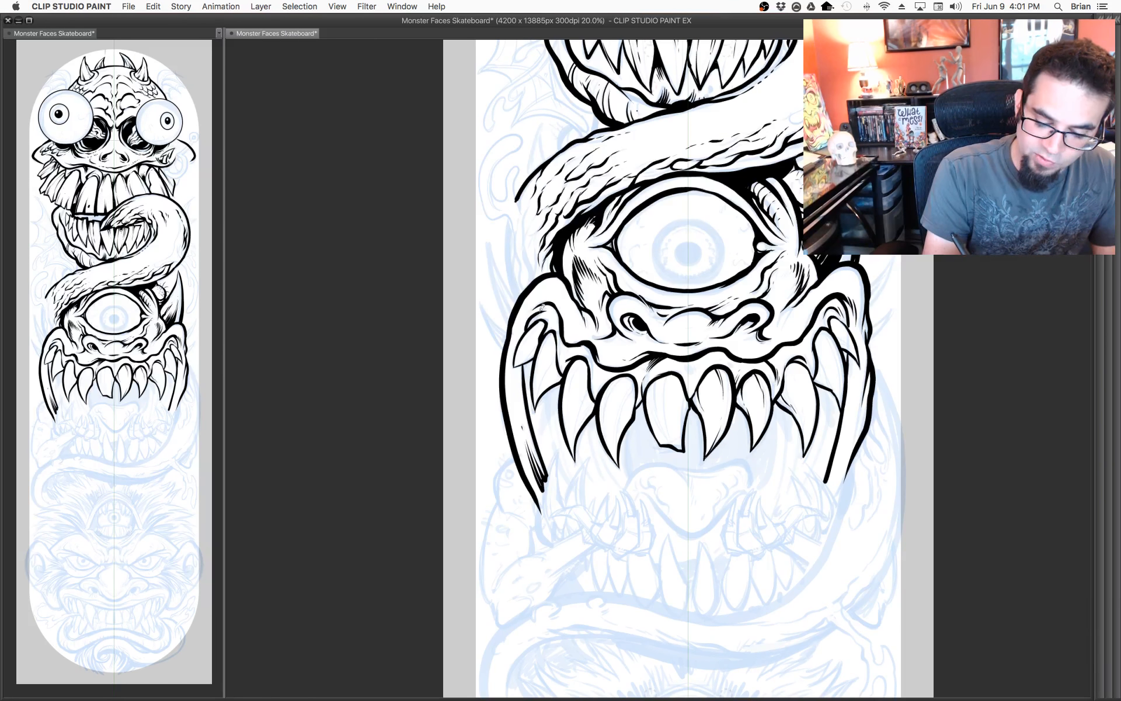
Add fine tapered contour lines inside the one-eyed monster's upper teeth, including the chipped central tooth, and along the gums.
{"action": "left_click_drag", "start_coordinate": [810, 447], "coordinate": [767, 409]}
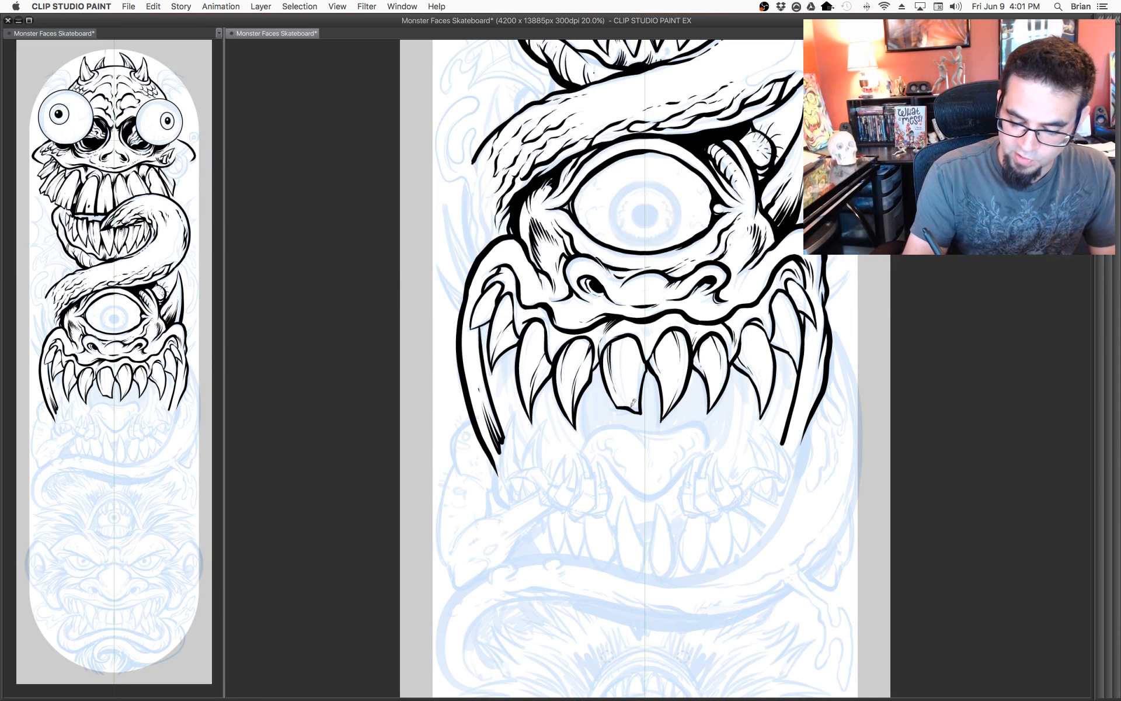
{"action": "mouse_move", "coordinate": [629, 329]}
{"action": "left_mouse_down"}
{"action": "mouse_move", "coordinate": [650, 398]}
{"action": "mouse_move", "coordinate": [646, 358]}
{"action": "mouse_move", "coordinate": [643, 399]}
{"action": "left_mouse_up"}
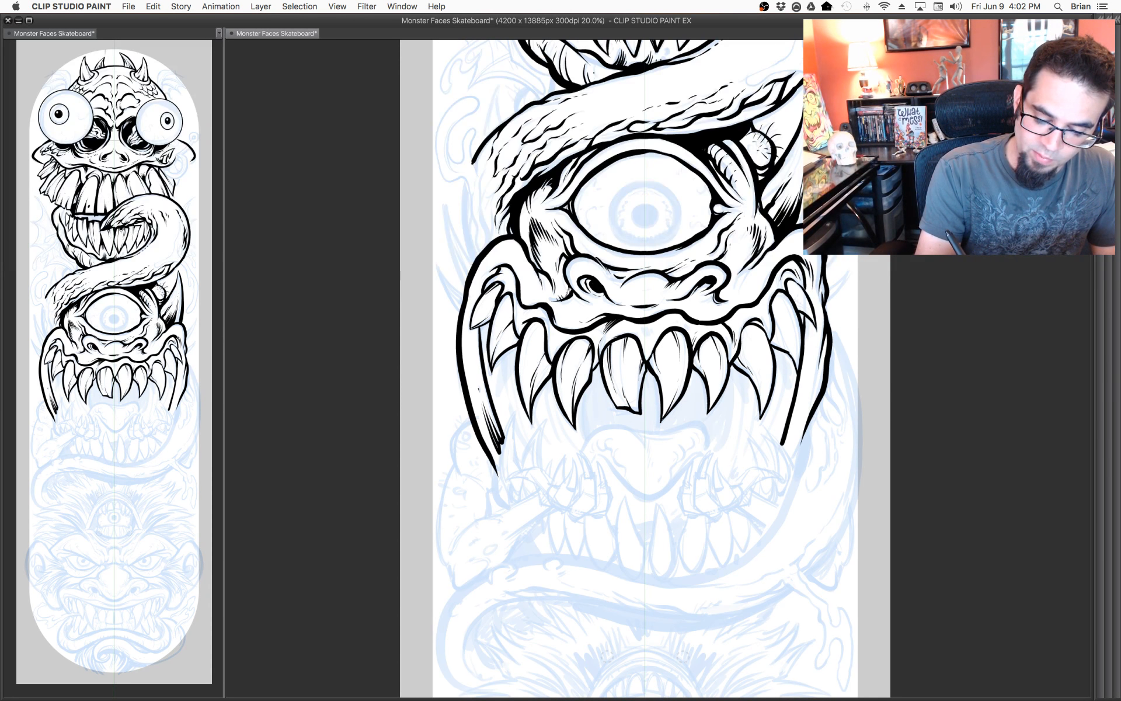
{"action": "left_click_drag", "start_coordinate": [764, 366], "coordinate": [778, 388]}
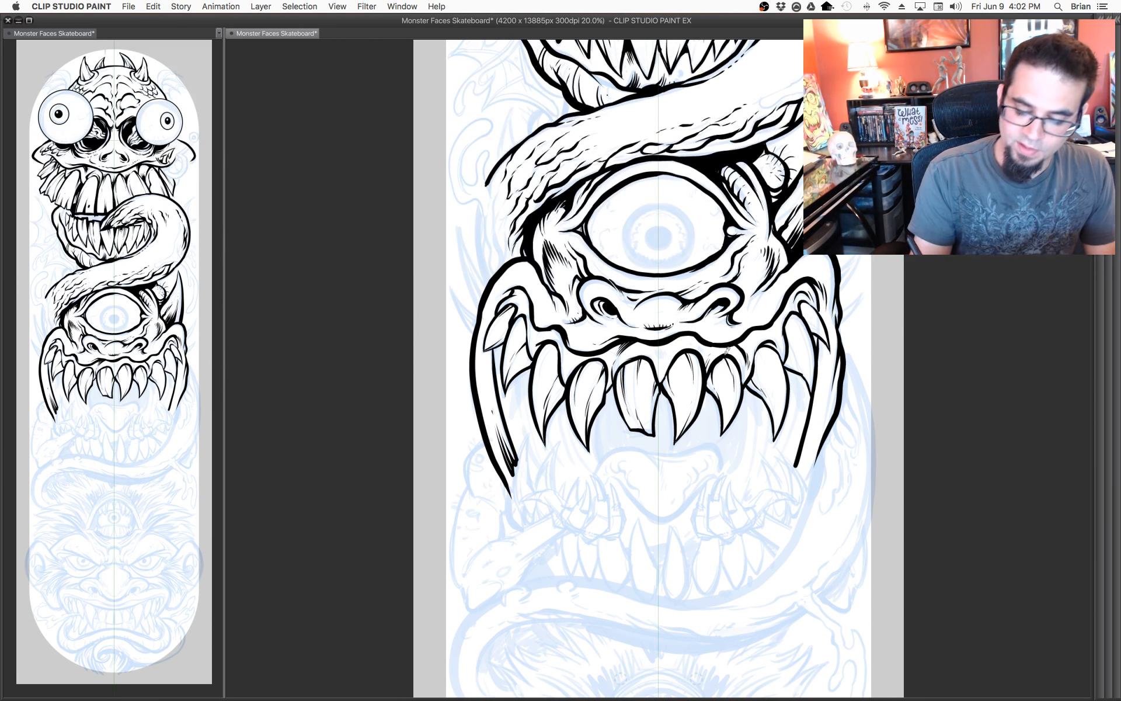
Ink the top edge of the tongue in the open mouth and the dark shadow behind the teeth right of it.
{"action": "scroll", "coordinate": [719, 344], "scroll_direction": "down", "scroll_amount": 4}
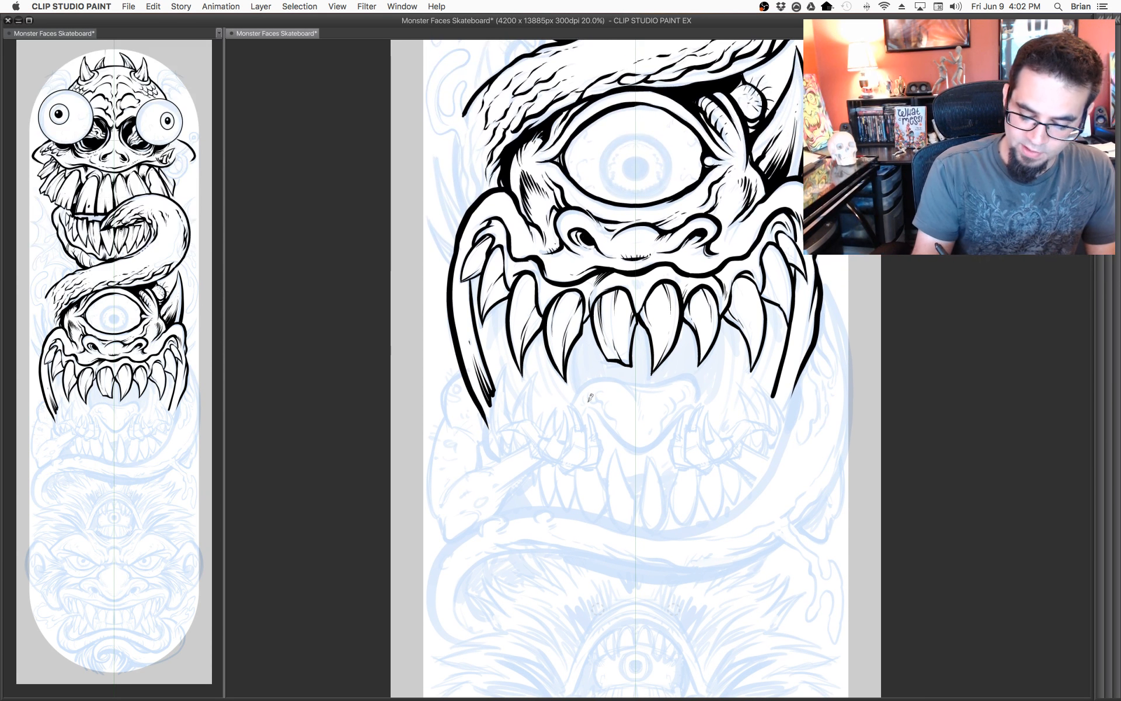
{"action": "mouse_move", "coordinate": [574, 401]}
{"action": "left_mouse_down"}
{"action": "mouse_move", "coordinate": [595, 376]}
{"action": "mouse_move", "coordinate": [645, 412]}
{"action": "mouse_move", "coordinate": [659, 381]}
{"action": "mouse_move", "coordinate": [684, 373]}
{"action": "mouse_move", "coordinate": [700, 409]}
{"action": "left_mouse_up"}
{"action": "key", "text": "super+z"}
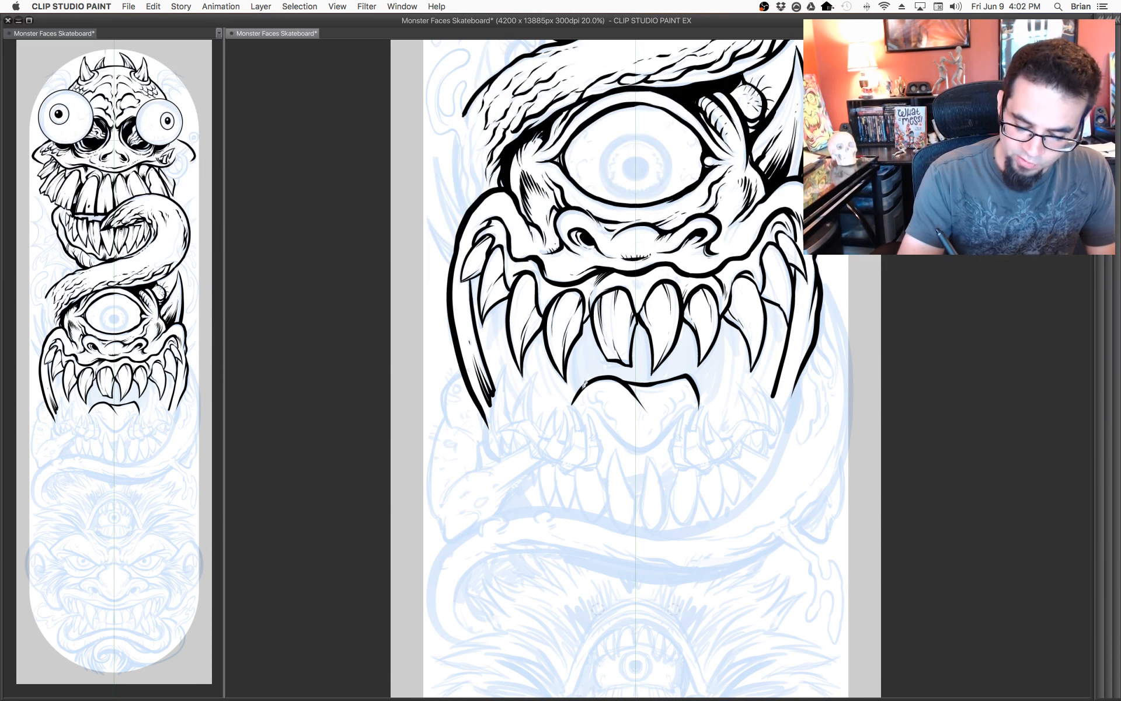
{"action": "mouse_move", "coordinate": [714, 372]}
{"action": "left_mouse_down"}
{"action": "mouse_move", "coordinate": [731, 338]}
{"action": "mouse_move", "coordinate": [723, 349]}
{"action": "mouse_move", "coordinate": [697, 302]}
{"action": "mouse_move", "coordinate": [690, 413]}
{"action": "mouse_move", "coordinate": [692, 340]}
{"action": "left_mouse_up"}
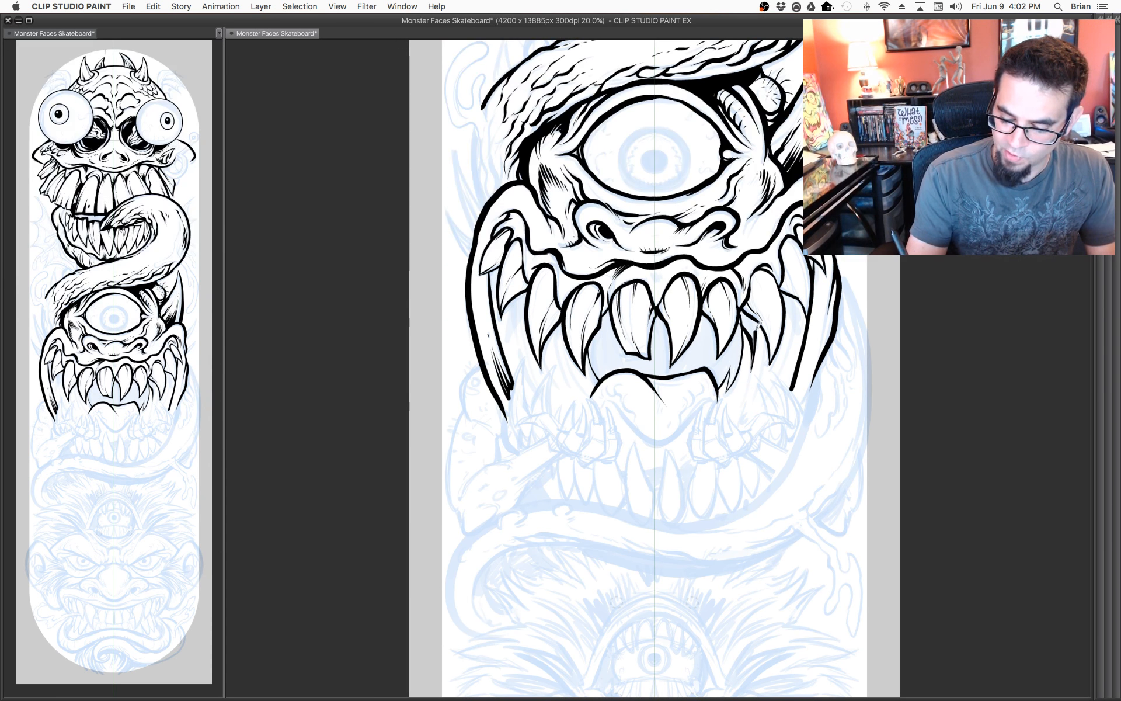
{"action": "left_click_drag", "start_coordinate": [752, 314], "coordinate": [755, 370]}
{"action": "left_click_drag", "start_coordinate": [689, 311], "coordinate": [748, 459]}
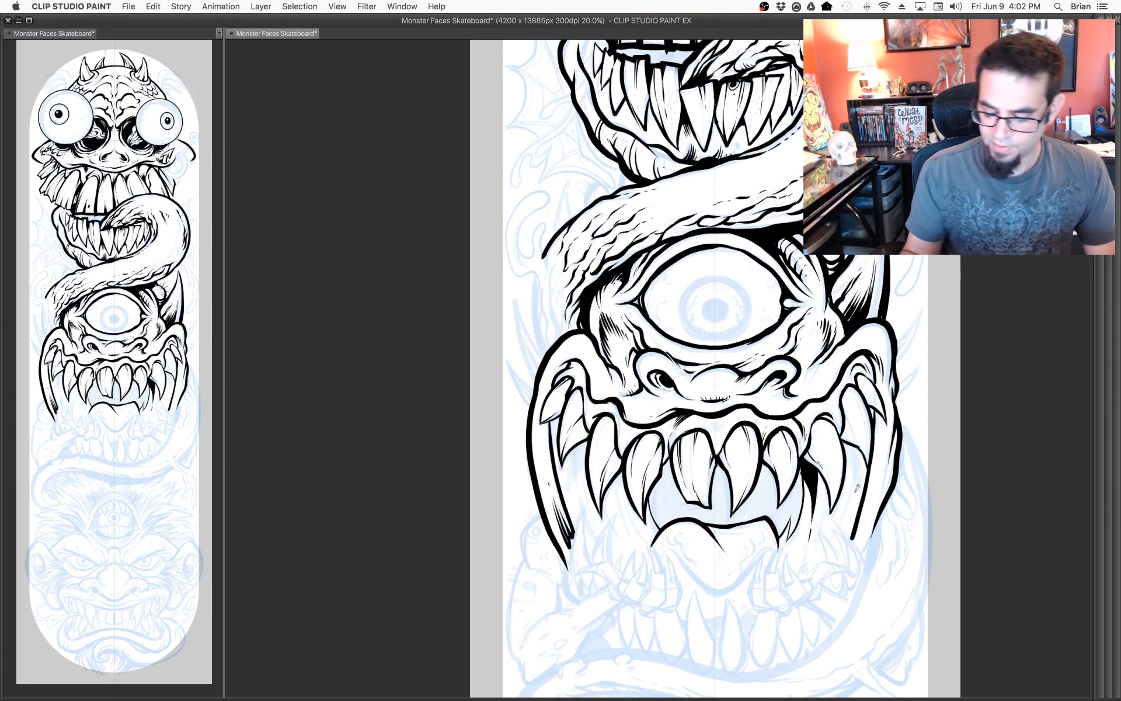
Ink the two tall central lower fangs beneath the one-eyed monster's tongue.
{"action": "scroll", "coordinate": [856, 488], "scroll_direction": "down", "scroll_amount": 5}
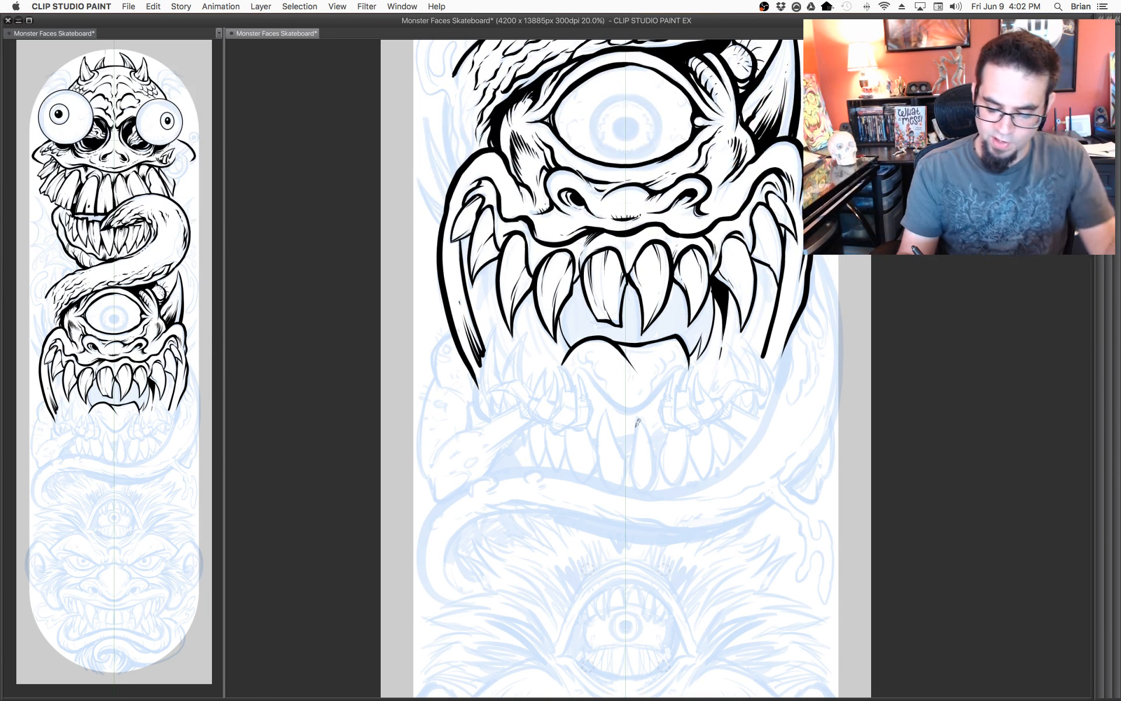
{"action": "mouse_move", "coordinate": [603, 481]}
{"action": "left_mouse_down"}
{"action": "mouse_move", "coordinate": [610, 406]}
{"action": "mouse_move", "coordinate": [629, 467]}
{"action": "mouse_move", "coordinate": [617, 484]}
{"action": "mouse_move", "coordinate": [633, 466]}
{"action": "mouse_move", "coordinate": [642, 413]}
{"action": "mouse_move", "coordinate": [653, 437]}
{"action": "mouse_move", "coordinate": [638, 485]}
{"action": "left_mouse_up"}
{"action": "key", "text": "super+z"}
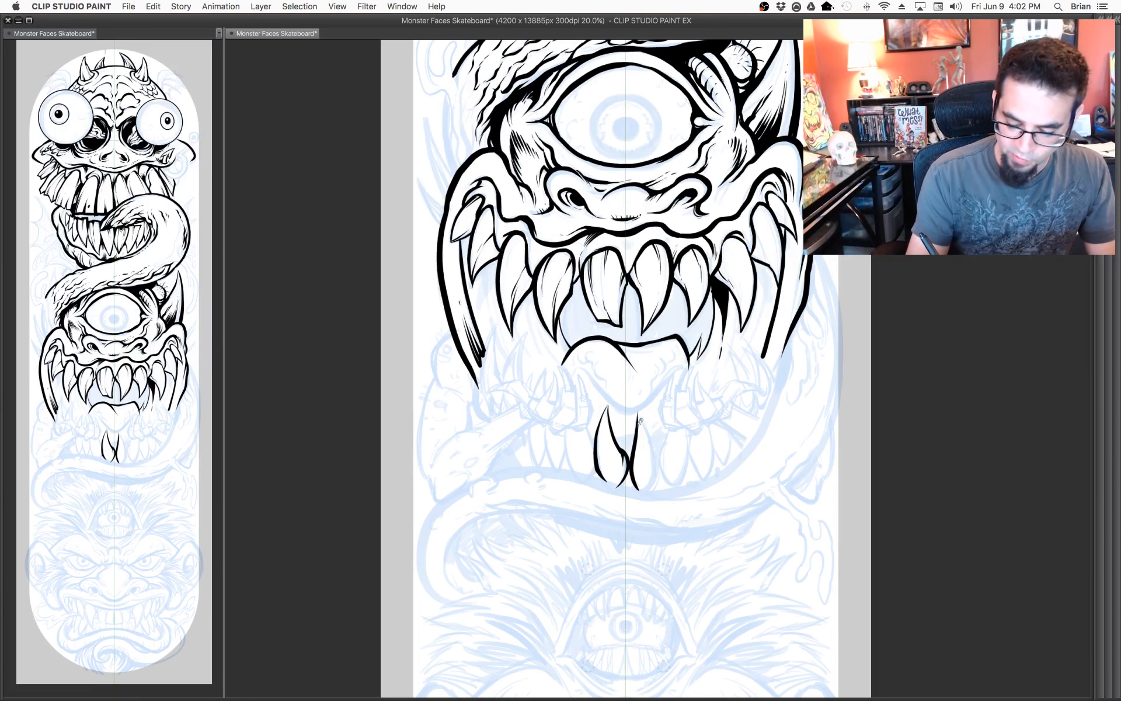
{"action": "left_click_drag", "start_coordinate": [637, 408], "coordinate": [660, 469]}
{"action": "key", "text": "super+z"}
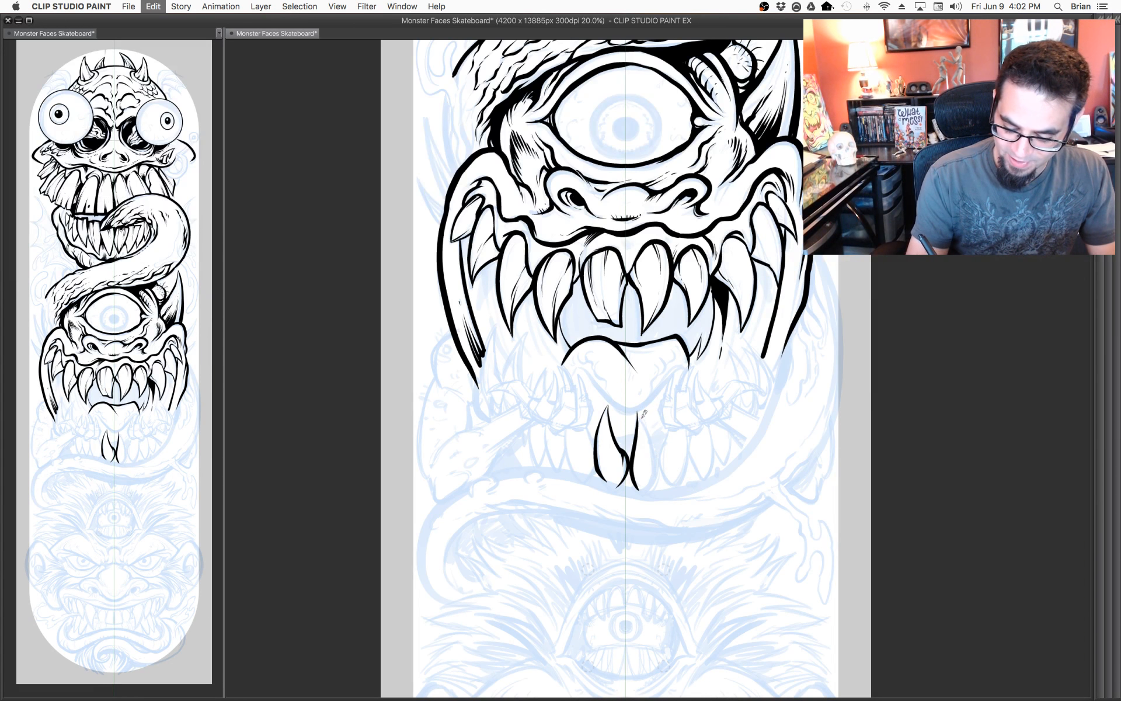
{"action": "mouse_move", "coordinate": [638, 405]}
{"action": "left_mouse_down"}
{"action": "mouse_move", "coordinate": [659, 471]}
{"action": "mouse_move", "coordinate": [639, 488]}
{"action": "left_mouse_up"}
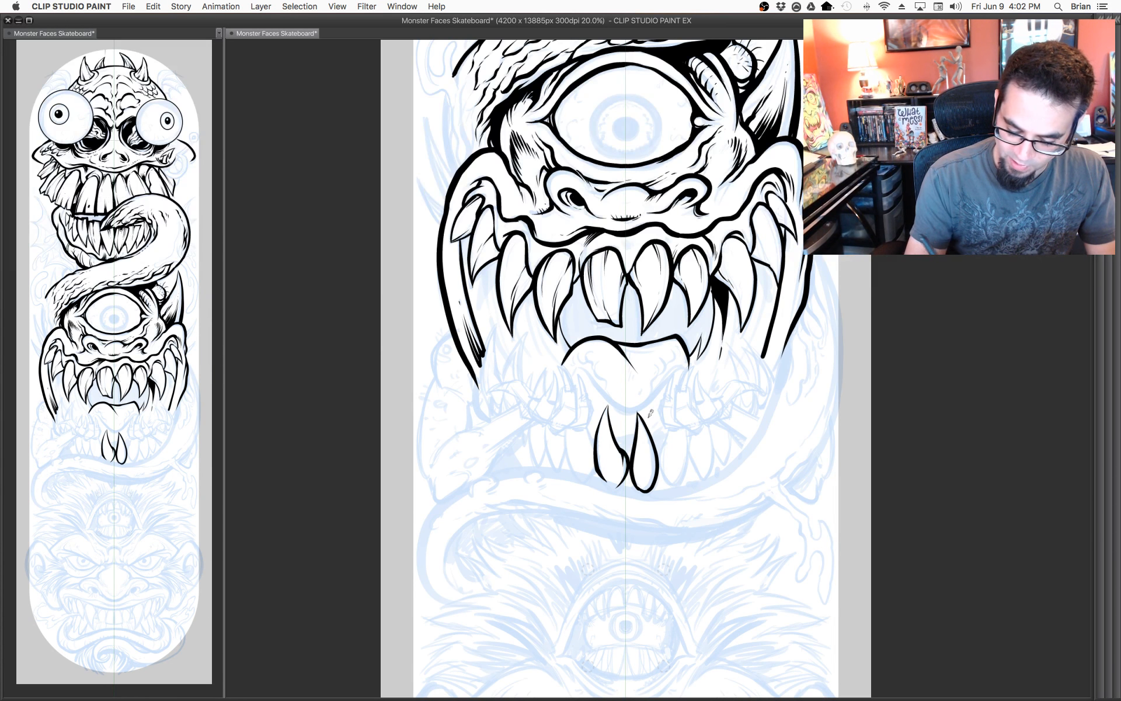
Ink the row of smaller pointed lower teeth on both sides of the two central lower fangs.
{"action": "scroll", "coordinate": [677, 450], "scroll_direction": "down", "scroll_amount": 2}
{"action": "mouse_move", "coordinate": [604, 397]}
{"action": "left_mouse_down"}
{"action": "mouse_move", "coordinate": [577, 402]}
{"action": "mouse_move", "coordinate": [583, 425]}
{"action": "left_mouse_up"}
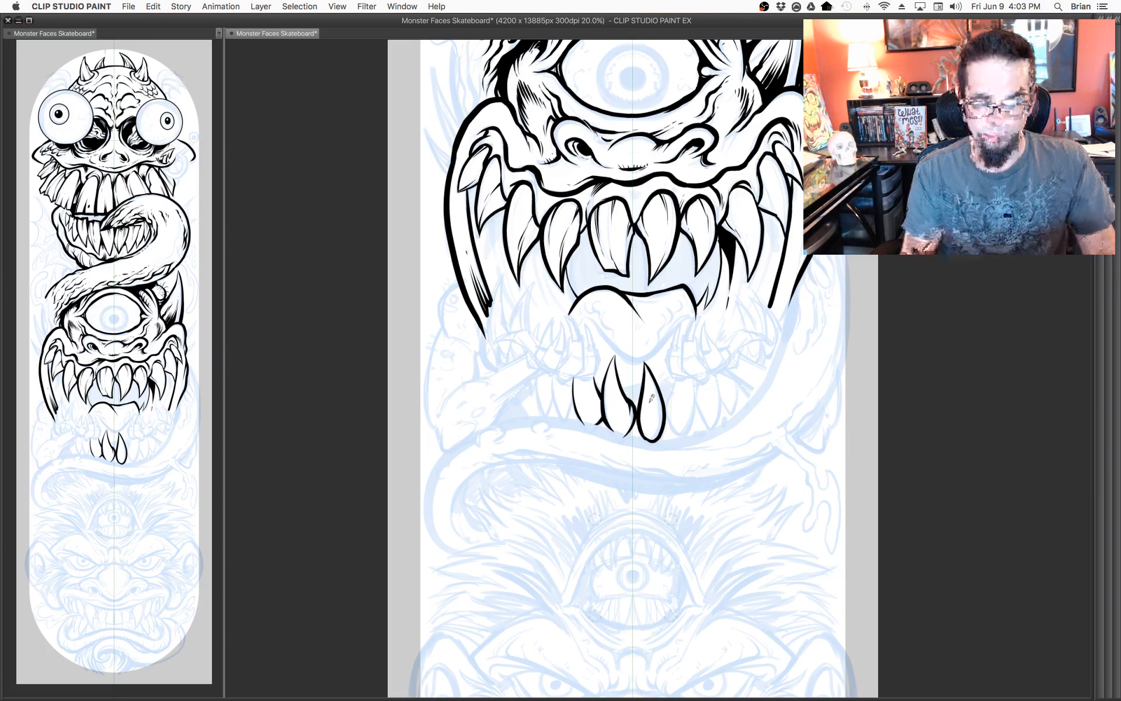
{"action": "mouse_move", "coordinate": [666, 411]}
{"action": "left_mouse_down"}
{"action": "mouse_move", "coordinate": [677, 377]}
{"action": "mouse_move", "coordinate": [688, 438]}
{"action": "mouse_move", "coordinate": [696, 376]}
{"action": "mouse_move", "coordinate": [696, 408]}
{"action": "mouse_move", "coordinate": [713, 429]}
{"action": "mouse_move", "coordinate": [737, 374]}
{"action": "left_mouse_up"}
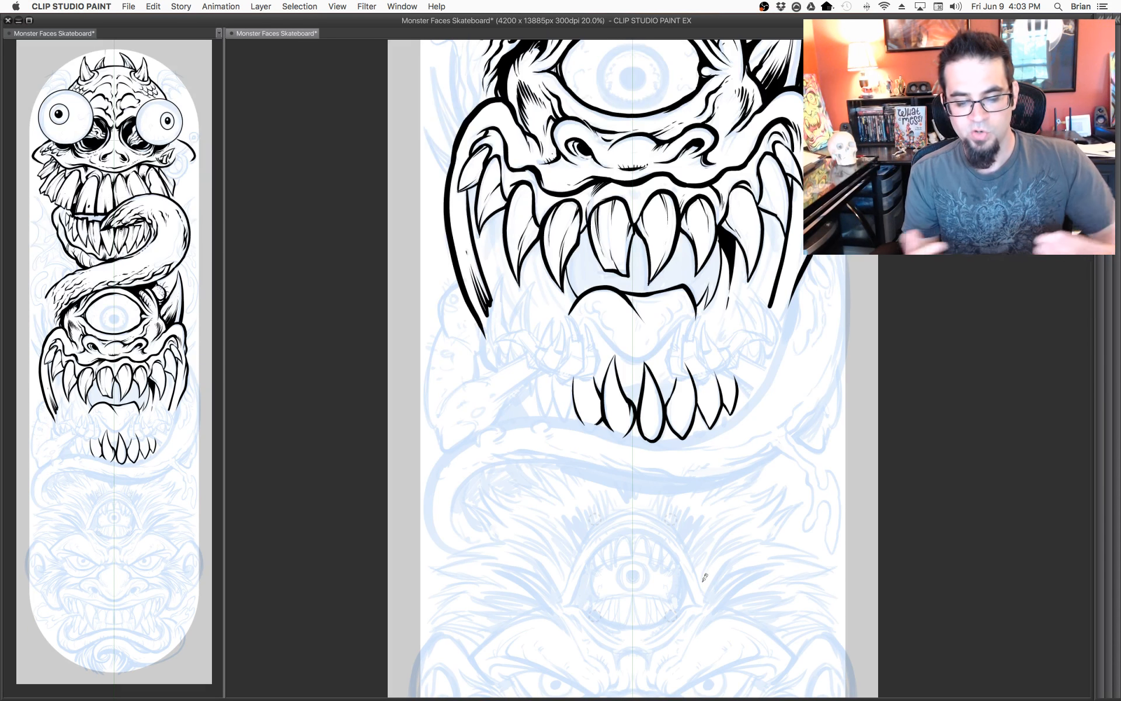
{"action": "scroll", "coordinate": [770, 168], "scroll_direction": "up", "scroll_amount": 5}
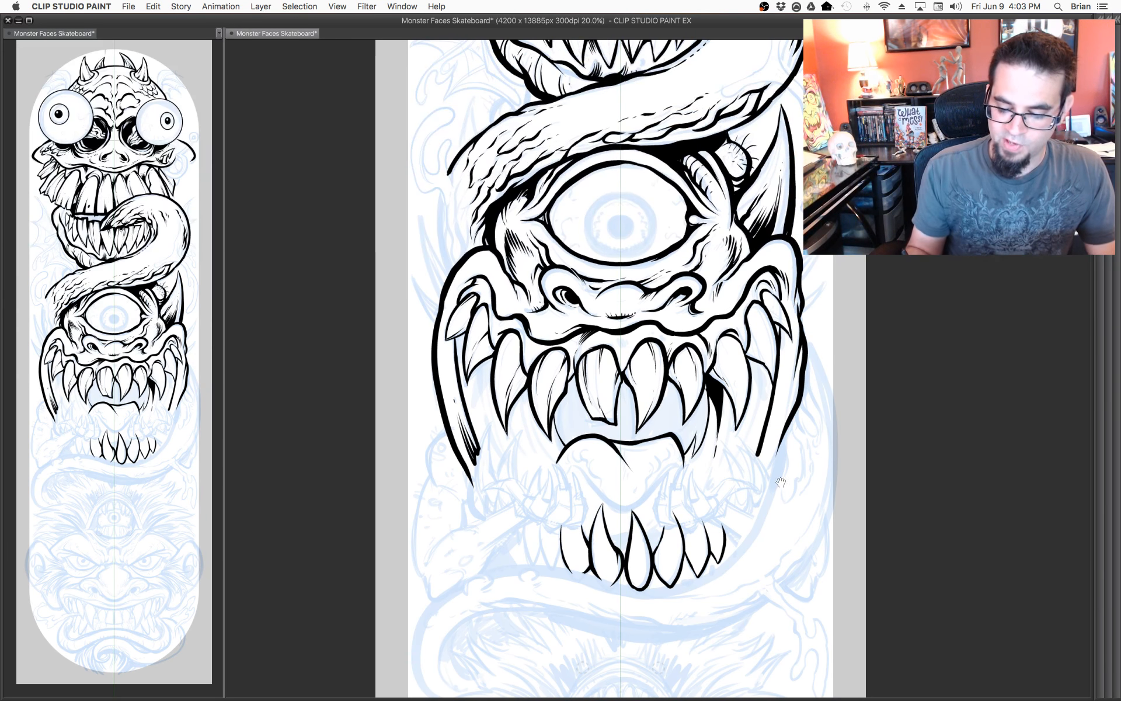
{"action": "left_click_drag", "start_coordinate": [780, 493], "coordinate": [768, 336]}
{"action": "mouse_move", "coordinate": [548, 392]}
{"action": "left_mouse_down"}
{"action": "mouse_move", "coordinate": [596, 371]}
{"action": "mouse_move", "coordinate": [586, 397]}
{"action": "mouse_move", "coordinate": [579, 366]}
{"action": "mouse_move", "coordinate": [557, 350]}
{"action": "mouse_move", "coordinate": [565, 376]}
{"action": "left_mouse_up"}
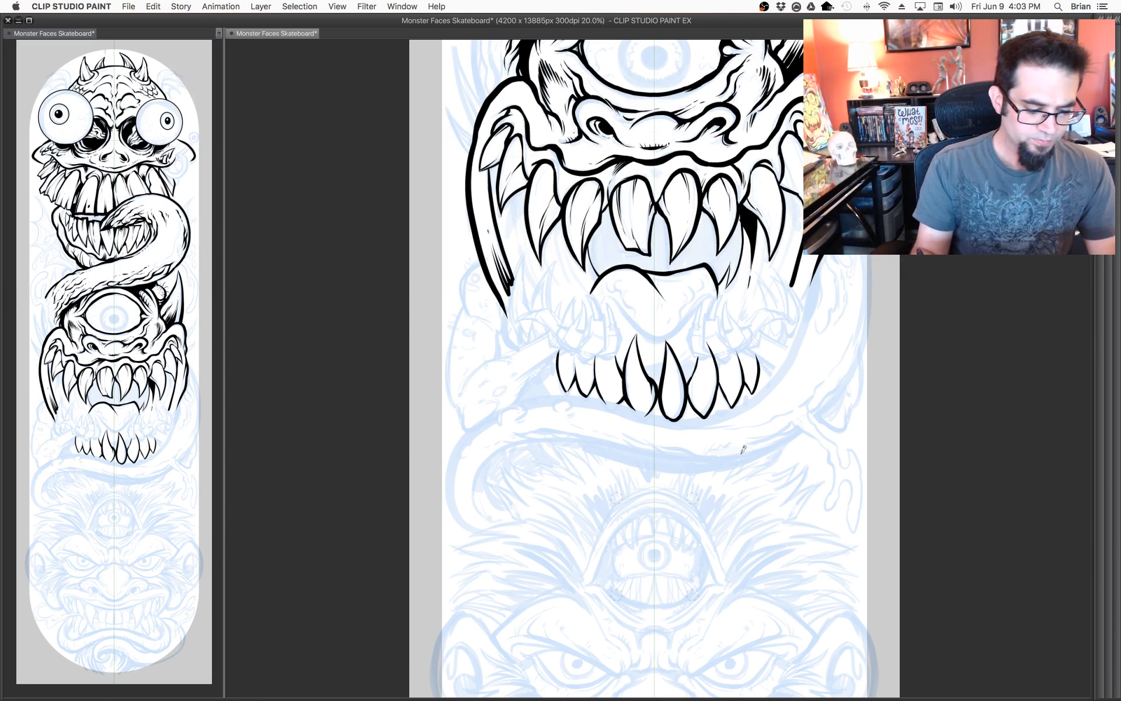
Fill solid black shadows in the gaps between the upper teeth near both corners of the one-eyed monster's mouth.
{"action": "left_click_drag", "start_coordinate": [808, 361], "coordinate": [802, 426]}
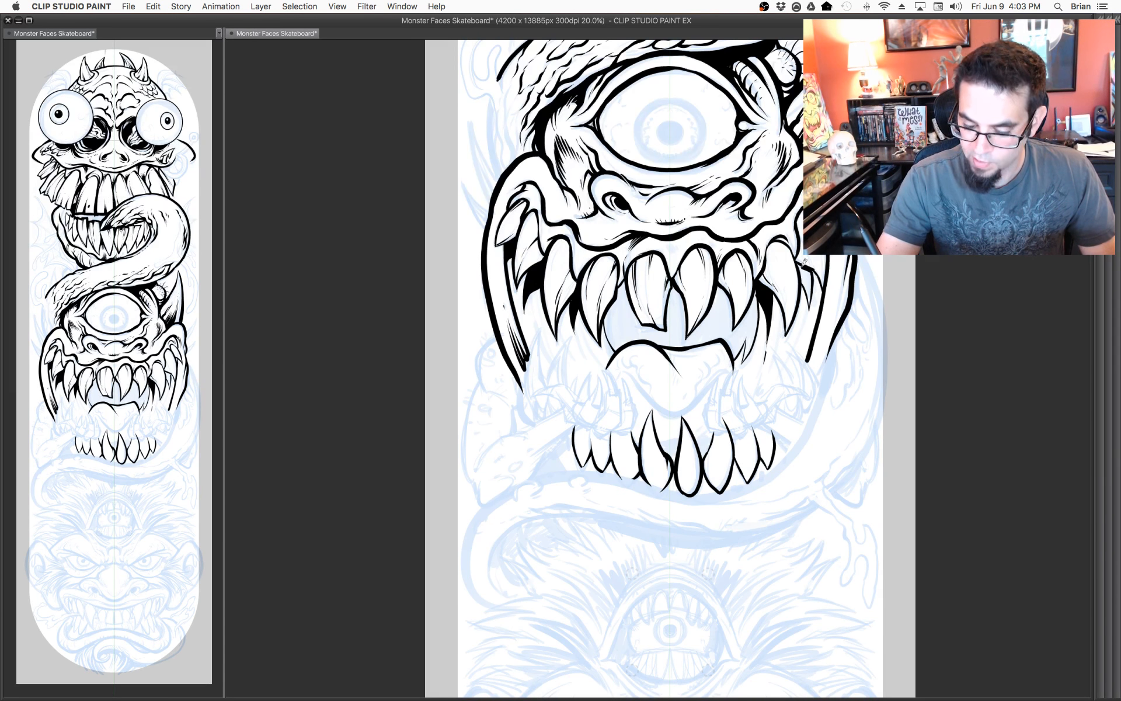
{"action": "left_click_drag", "start_coordinate": [804, 280], "coordinate": [810, 305]}
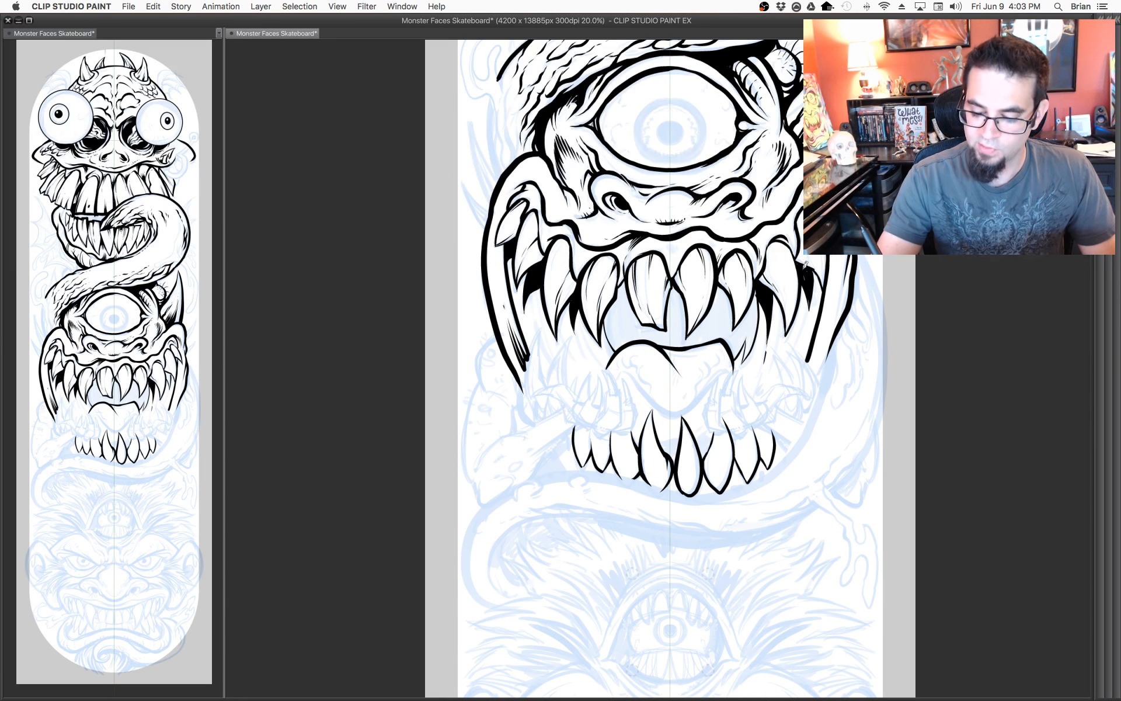
{"action": "left_click_drag", "start_coordinate": [811, 380], "coordinate": [784, 455]}
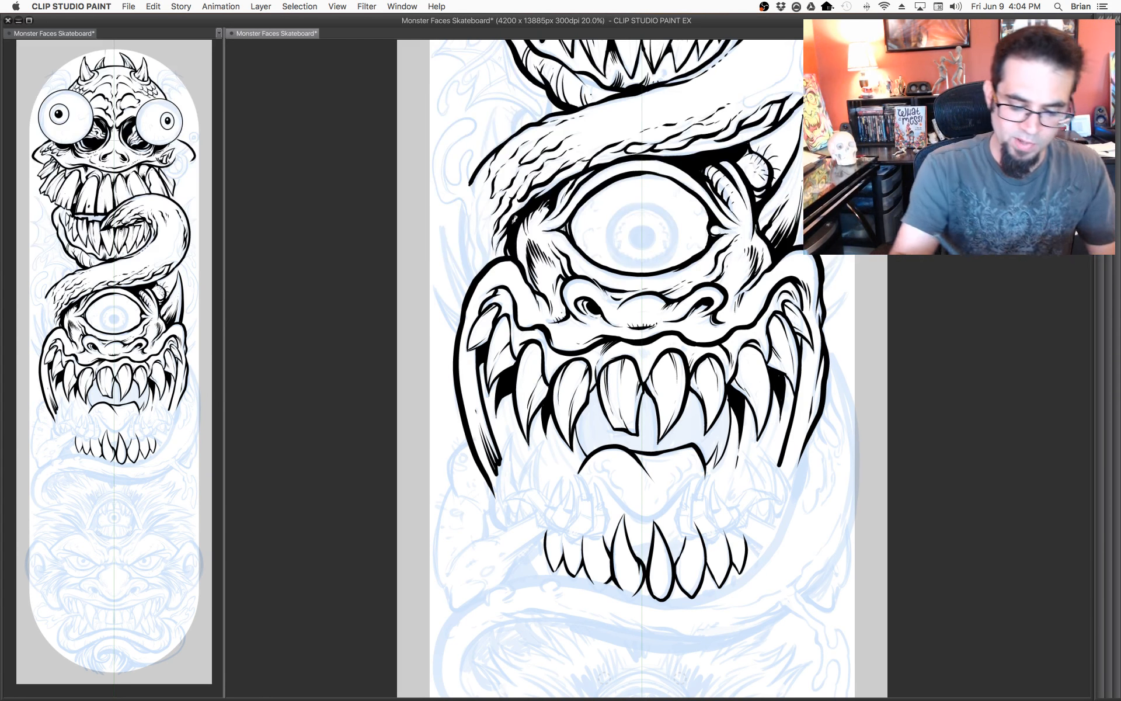
Ink the outer contour and shading strokes where the upper monster's long tongue curls down behind the one-eyed monster's left cheek.
{"action": "left_click_drag", "start_coordinate": [466, 196], "coordinate": [474, 281]}
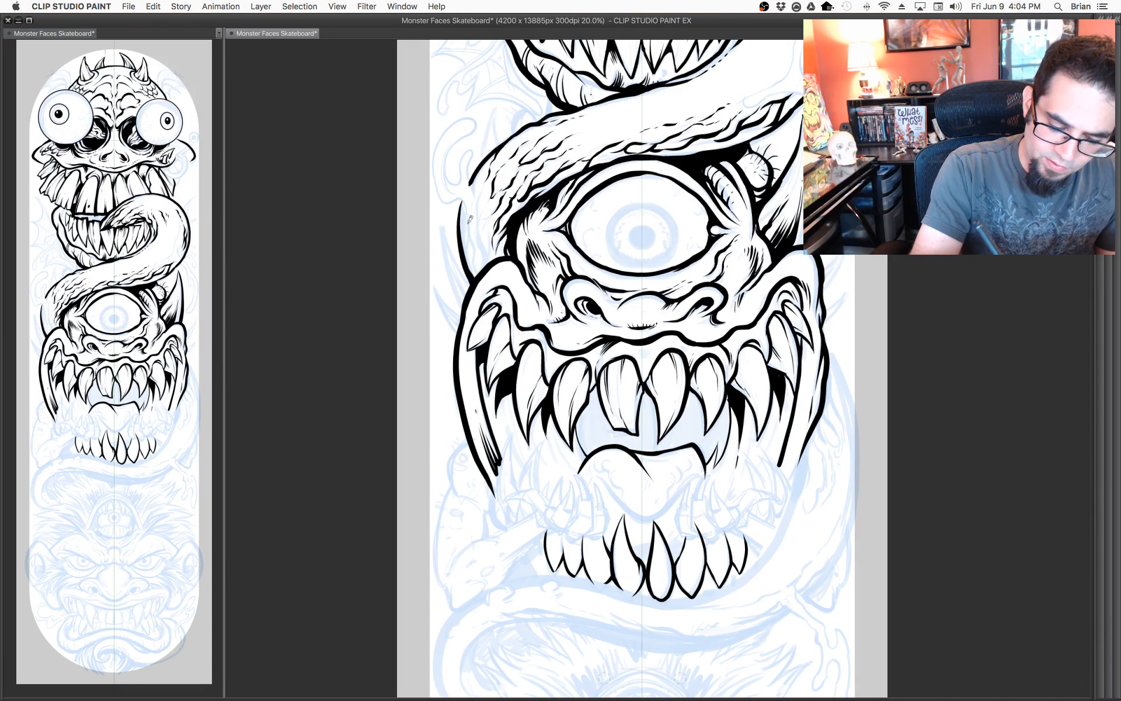
{"action": "left_click_drag", "start_coordinate": [533, 238], "coordinate": [615, 340]}
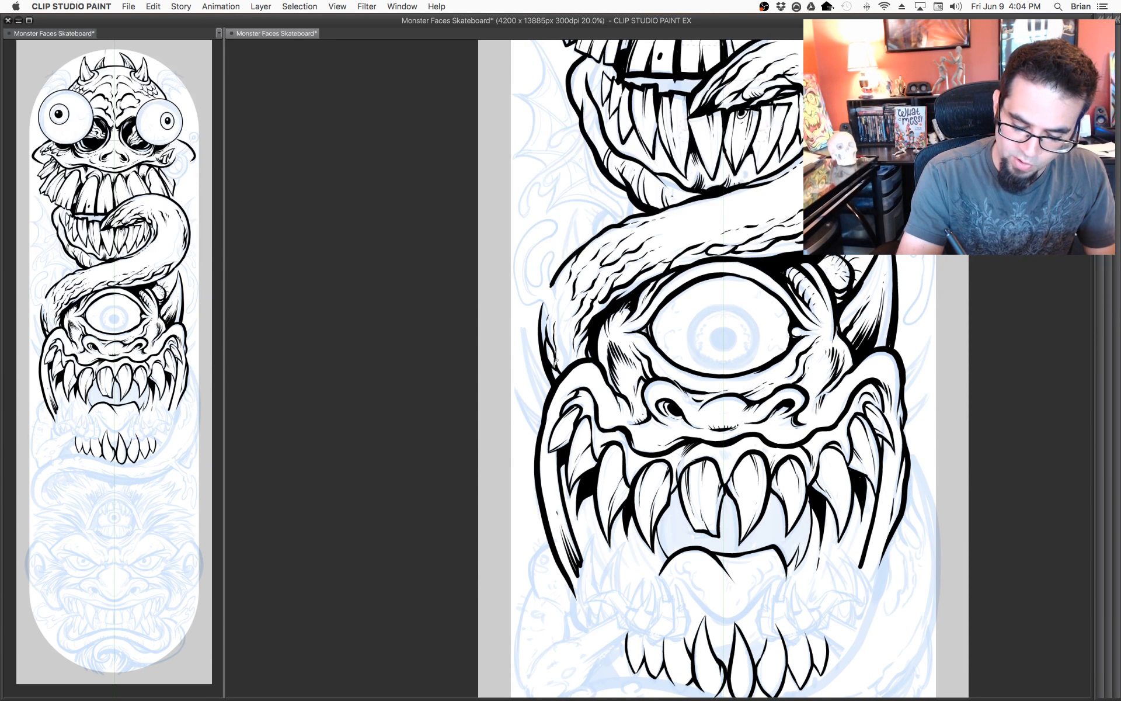
{"action": "left_click_drag", "start_coordinate": [546, 341], "coordinate": [546, 310]}
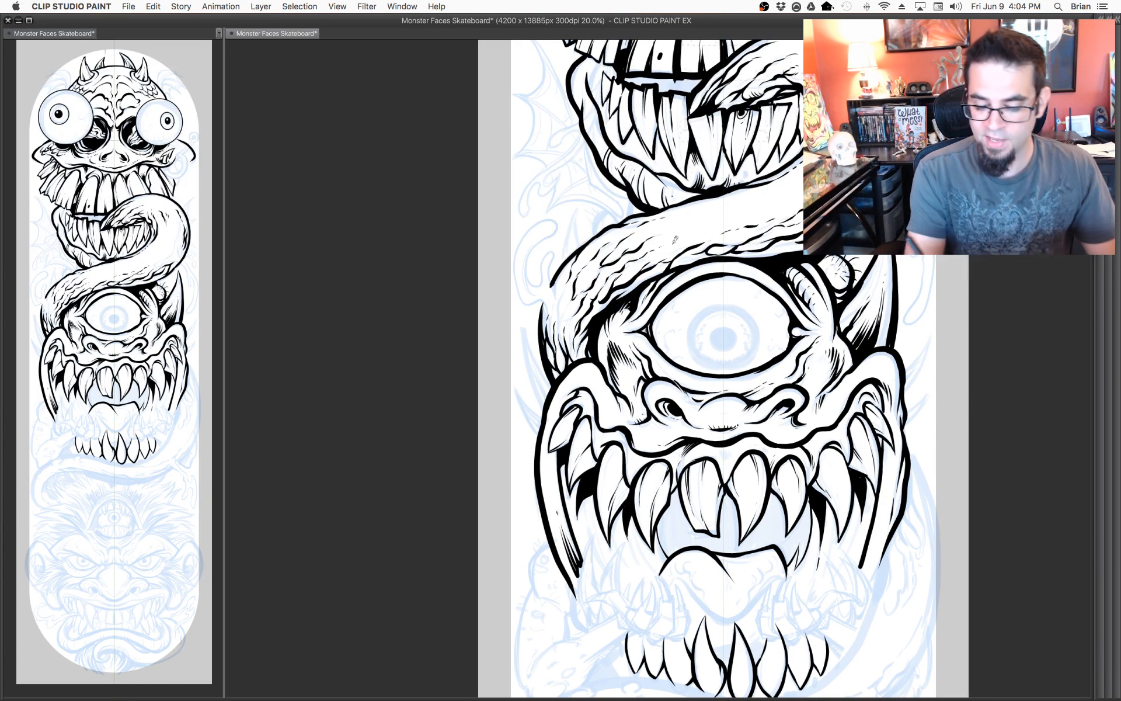
{"action": "scroll", "coordinate": [762, 295], "scroll_direction": "right", "scroll_amount": 5}
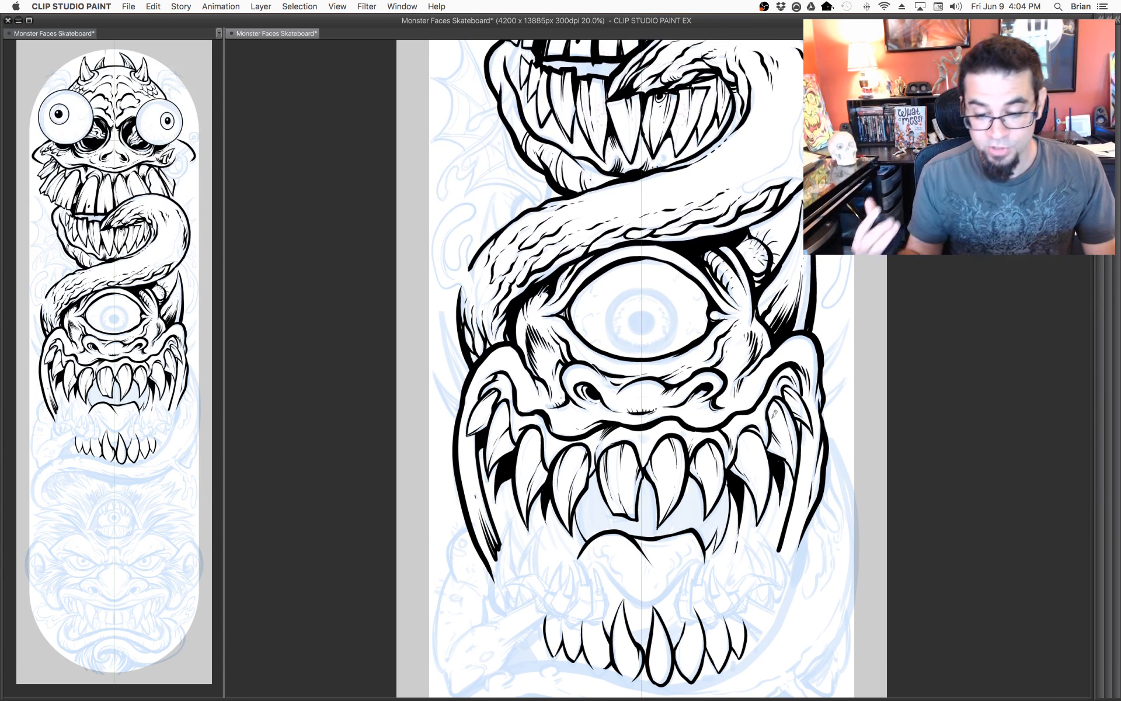
Ink the lower outline of the one-eyed monster's tongue and add inner shading contours and small dots near its tip.
{"action": "scroll", "coordinate": [733, 519], "scroll_direction": "down", "scroll_amount": 6}
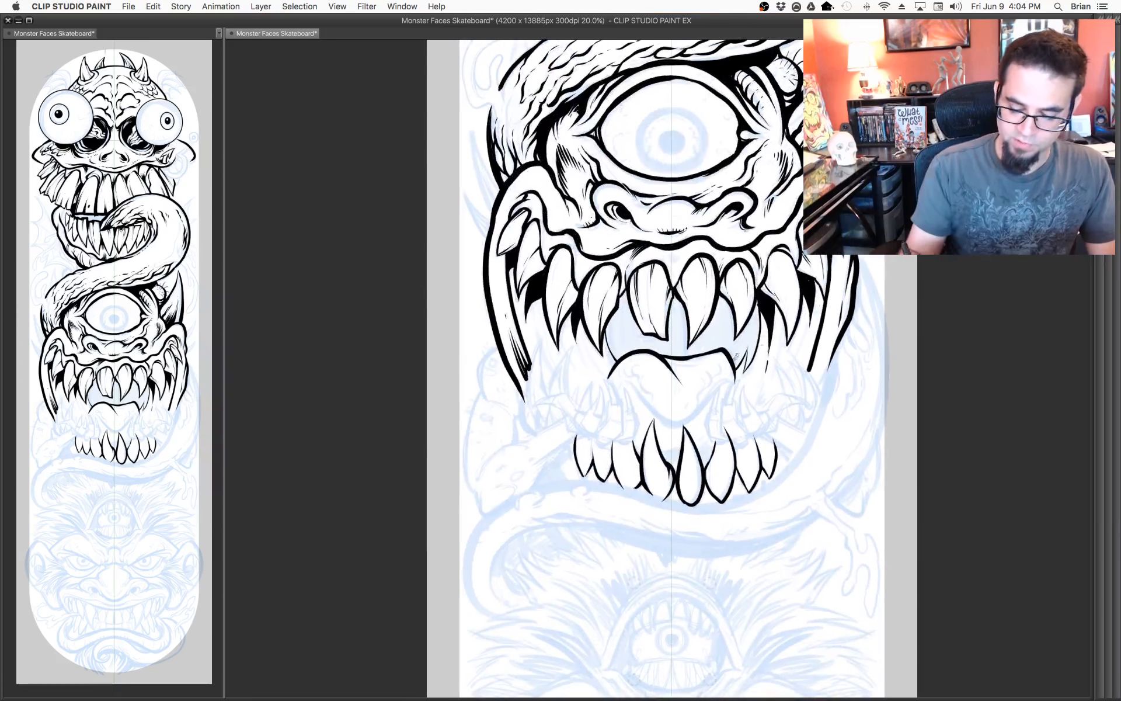
{"action": "mouse_move", "coordinate": [620, 383]}
{"action": "left_mouse_down"}
{"action": "mouse_move", "coordinate": [631, 377]}
{"action": "mouse_move", "coordinate": [665, 415]}
{"action": "mouse_move", "coordinate": [700, 405]}
{"action": "mouse_move", "coordinate": [733, 370]}
{"action": "mouse_move", "coordinate": [708, 386]}
{"action": "left_mouse_up"}
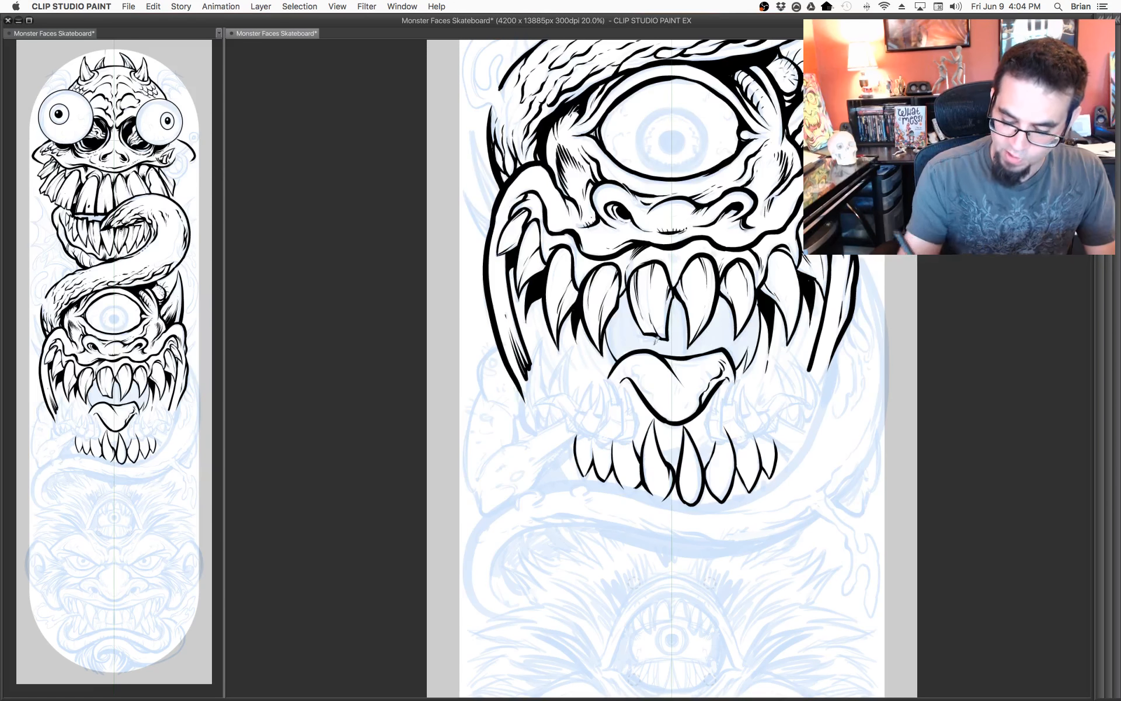
{"action": "left_click_drag", "start_coordinate": [661, 408], "coordinate": [637, 364]}
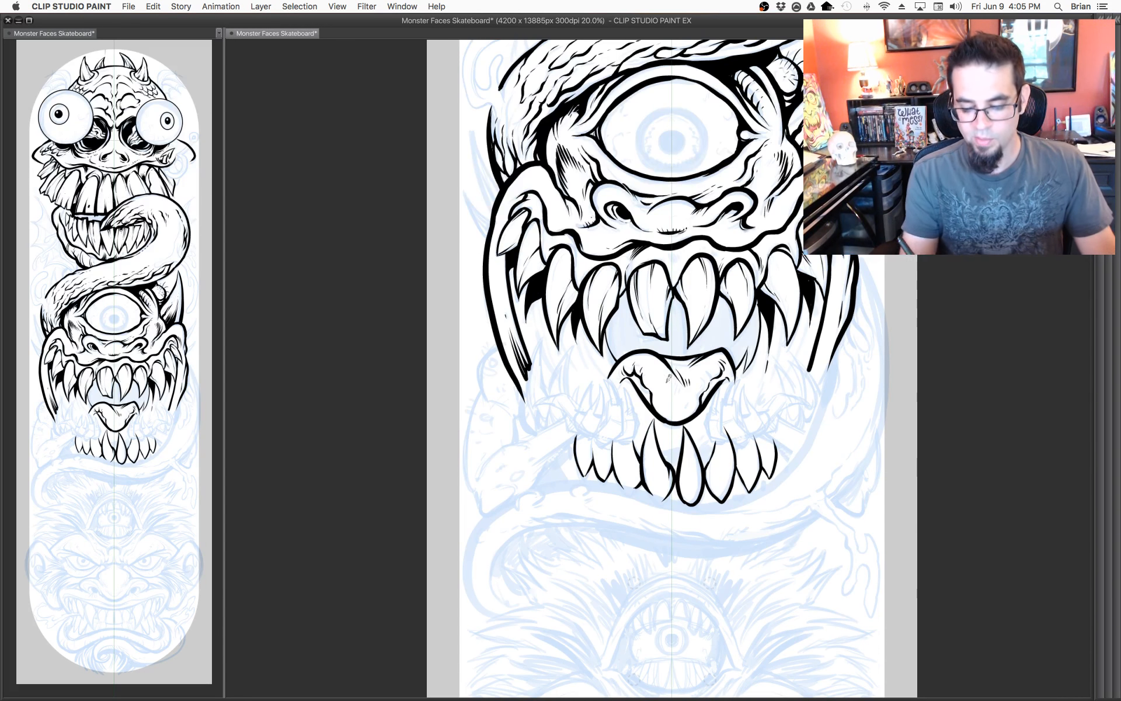
{"action": "left_click", "coordinate": [690, 408]}
{"action": "left_click", "coordinate": [686, 411]}
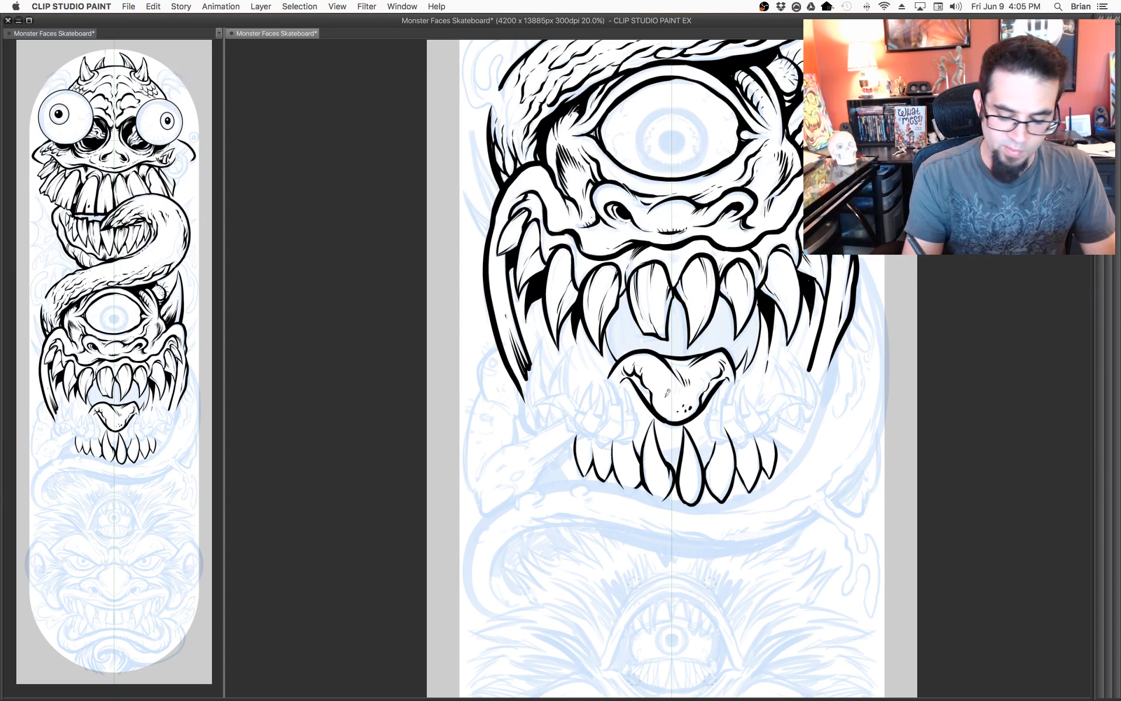
{"action": "left_click", "coordinate": [658, 401]}
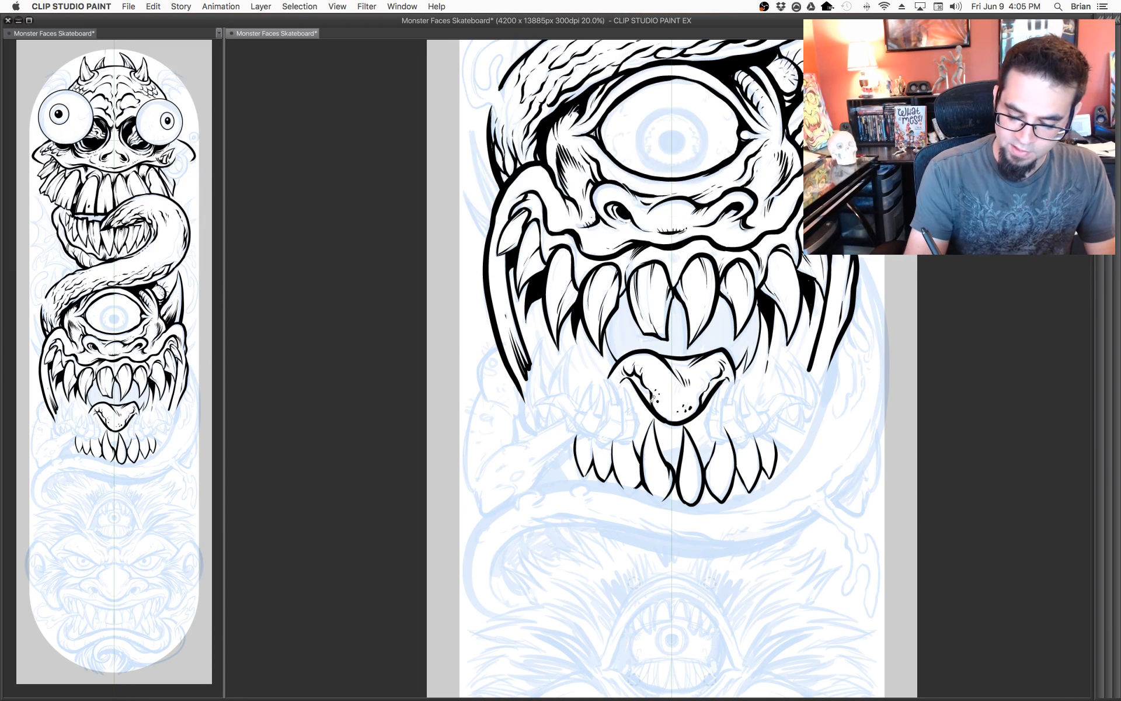
Fill solid black shadows in the gaps on both sides of the right-hand central lower fang beneath the tongue.
{"action": "left_click_drag", "start_coordinate": [766, 415], "coordinate": [774, 392]}
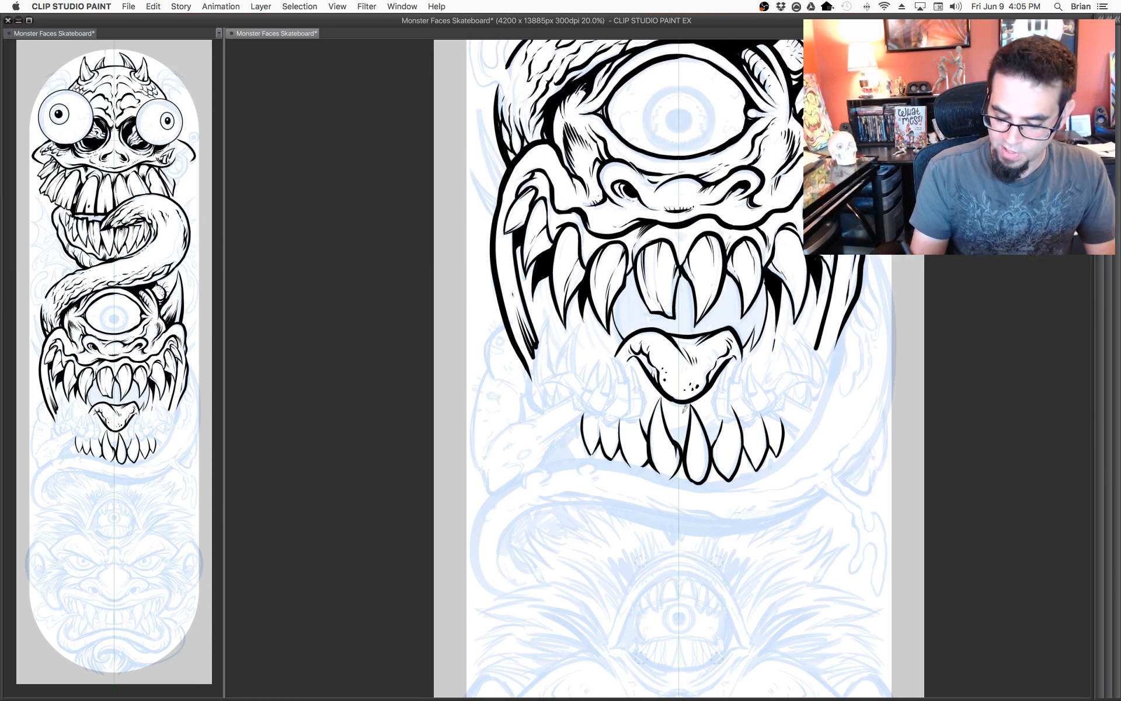
{"action": "mouse_move", "coordinate": [668, 429]}
{"action": "left_mouse_down"}
{"action": "mouse_move", "coordinate": [687, 432]}
{"action": "mouse_move", "coordinate": [671, 433]}
{"action": "mouse_move", "coordinate": [678, 439]}
{"action": "mouse_move", "coordinate": [689, 431]}
{"action": "mouse_move", "coordinate": [687, 457]}
{"action": "left_mouse_up"}
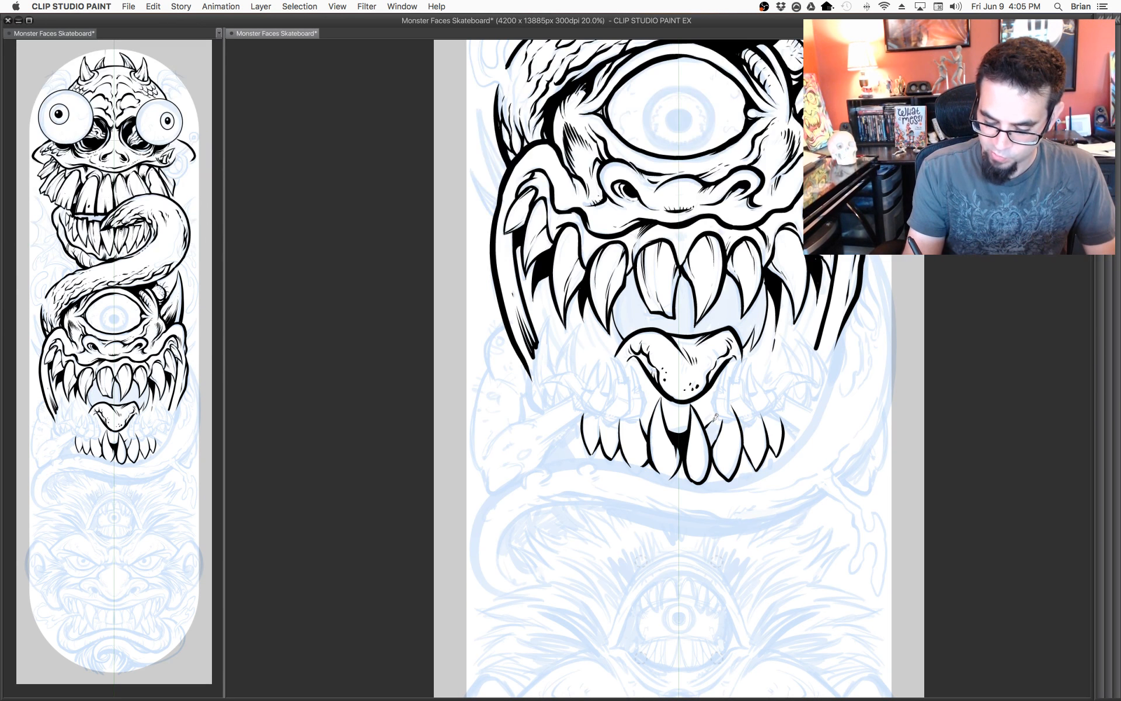
{"action": "left_click_drag", "start_coordinate": [711, 431], "coordinate": [713, 434]}
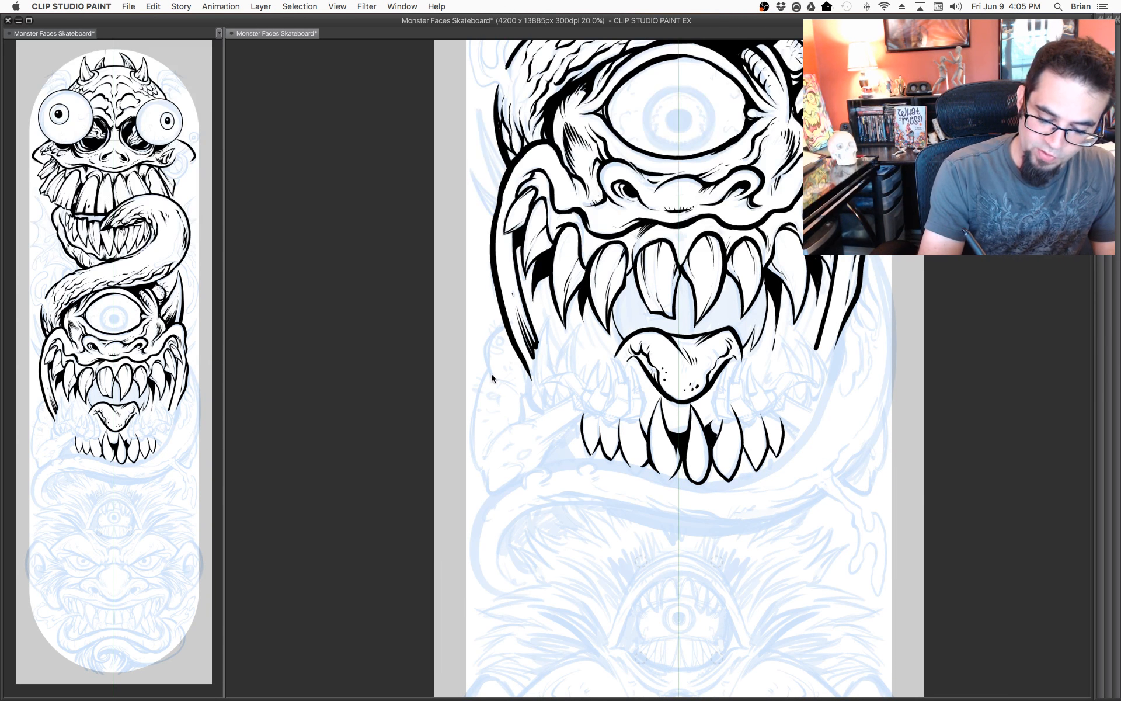
Ink the rounded upper contour of the sketched form bulging out beside the lower end of the one-eyed monster's left jaw.
{"action": "mouse_move", "coordinate": [493, 373]}
{"action": "left_mouse_down"}
{"action": "mouse_move", "coordinate": [488, 342]}
{"action": "mouse_move", "coordinate": [506, 320]}
{"action": "mouse_move", "coordinate": [513, 334]}
{"action": "left_mouse_up"}
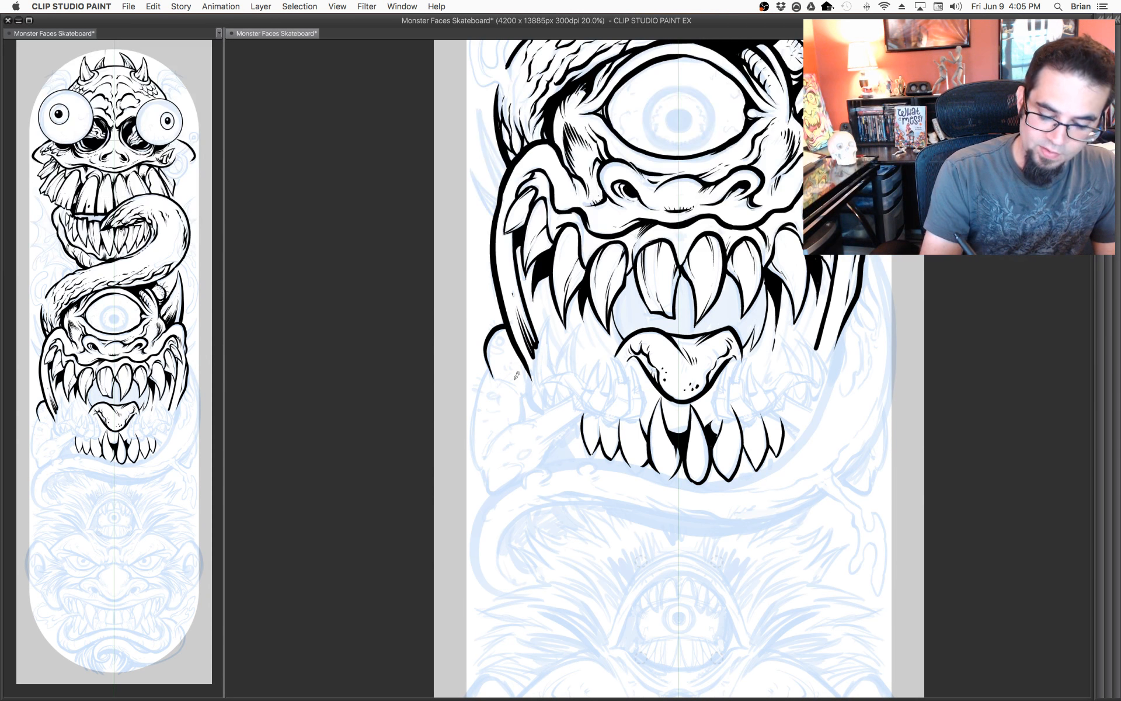
{"action": "scroll", "coordinate": [859, 311], "scroll_direction": "down", "scroll_amount": 1}
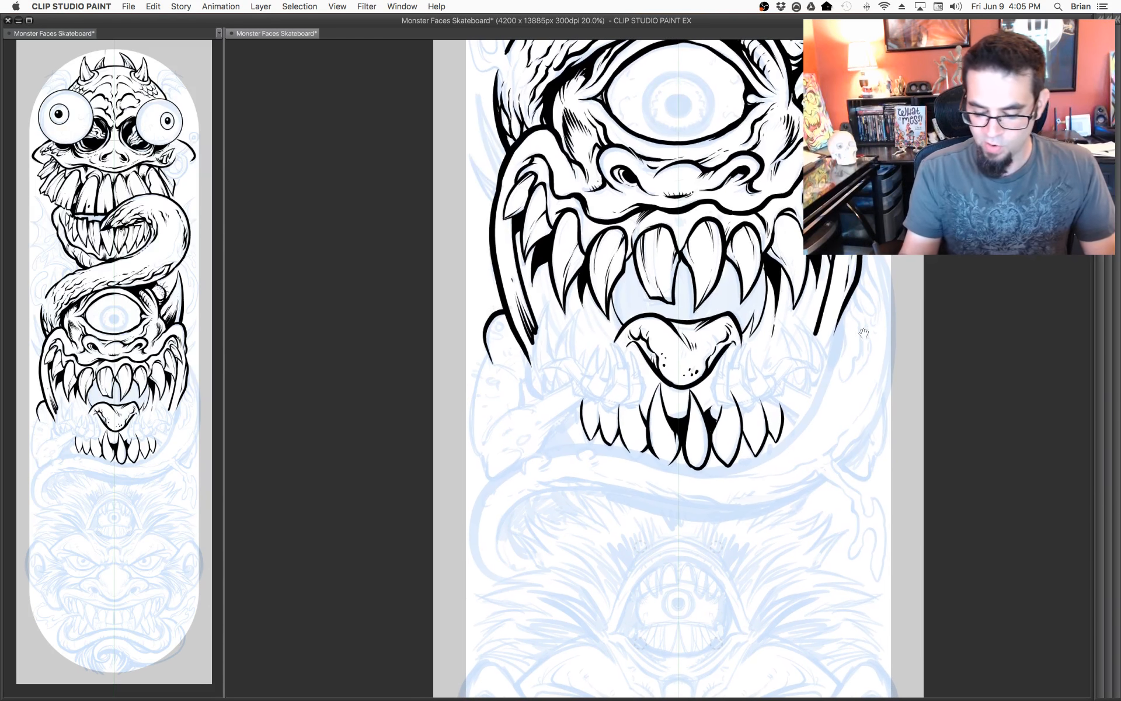
Ink the inner and outer contours of the tentacle running down the right side of the one-eyed monster's jaw.
{"action": "scroll", "coordinate": [843, 310], "scroll_direction": "down", "scroll_amount": 2}
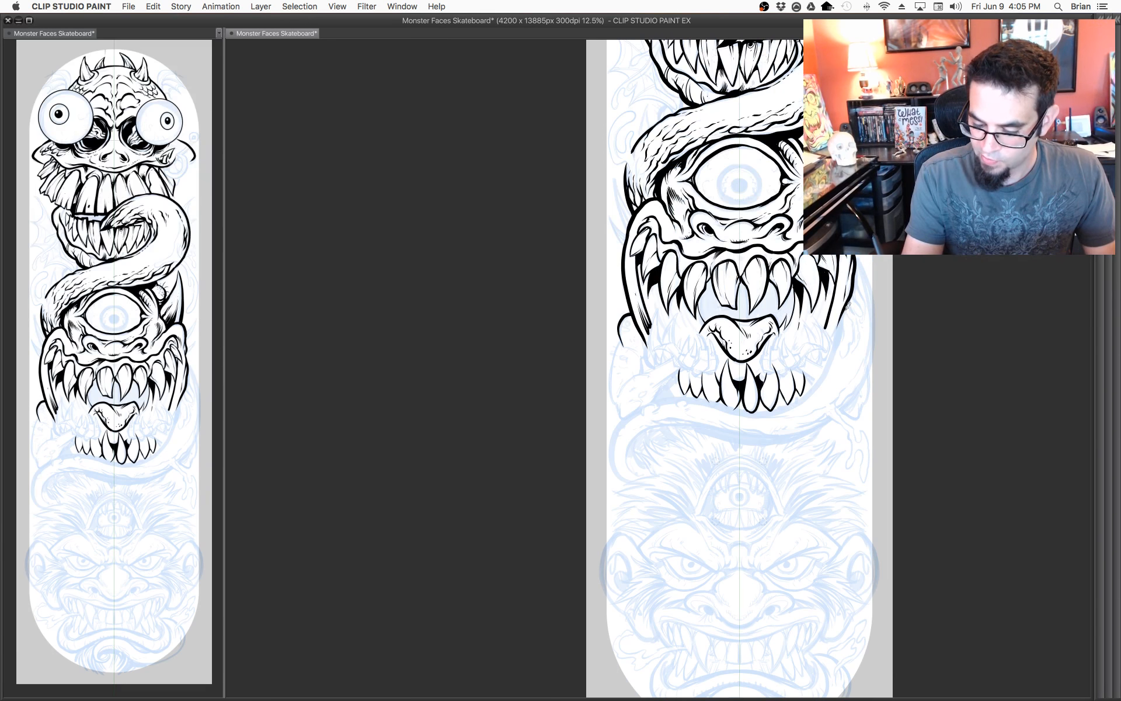
{"action": "left_click_drag", "start_coordinate": [847, 303], "coordinate": [842, 351]}
{"action": "left_click_drag", "start_coordinate": [844, 308], "coordinate": [805, 403]}
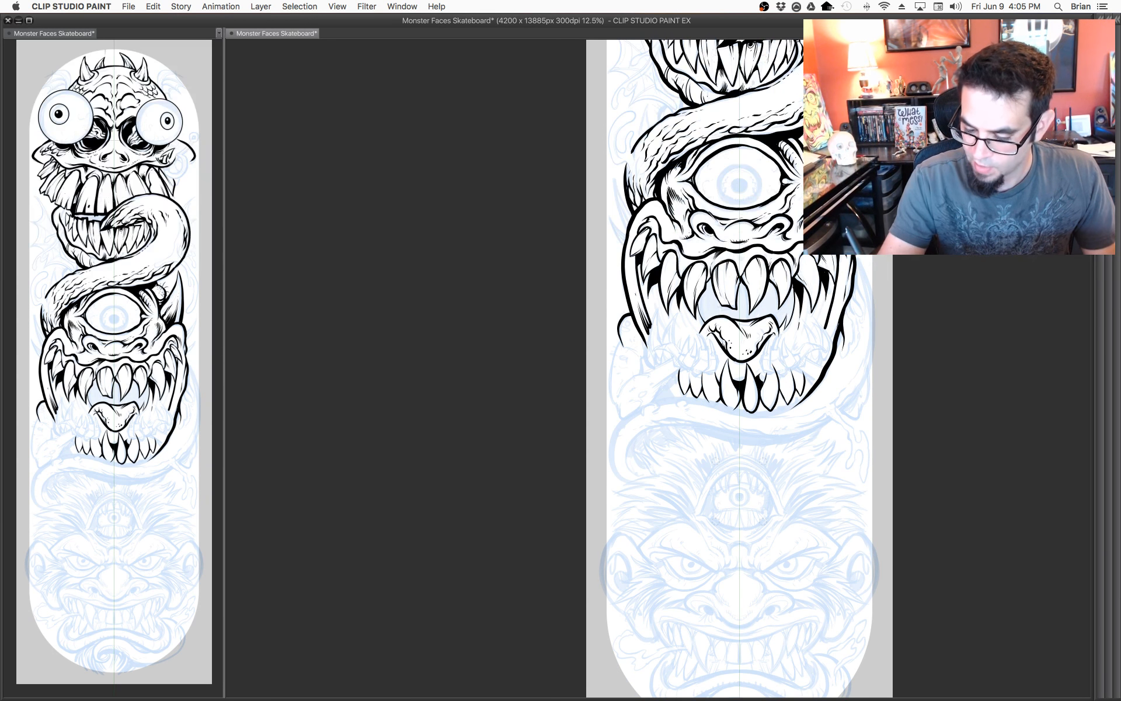
{"action": "mouse_move", "coordinate": [864, 258]}
{"action": "left_mouse_down"}
{"action": "mouse_move", "coordinate": [879, 322]}
{"action": "mouse_move", "coordinate": [850, 405]}
{"action": "left_mouse_up"}
{"action": "scroll", "coordinate": [827, 407], "scroll_direction": "right", "scroll_amount": 3}
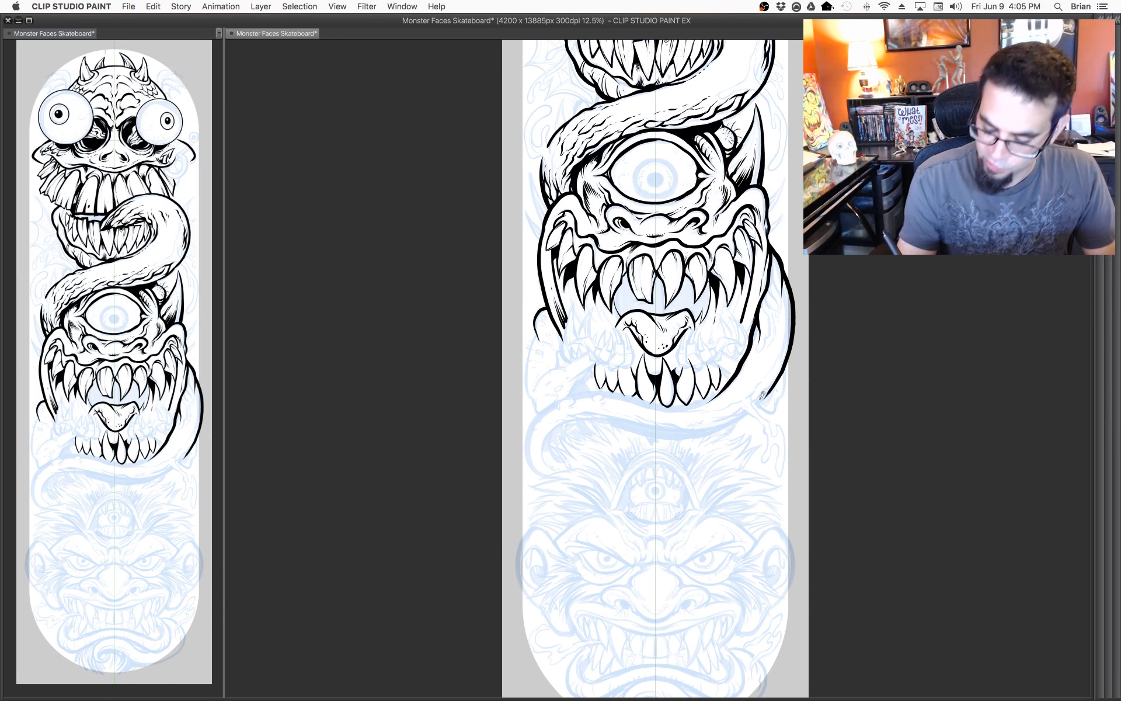
Ink the tentacle's wrinkled lower contour as it sweeps left beneath the one-eyed monster's lower teeth.
{"action": "mouse_move", "coordinate": [754, 401]}
{"action": "left_mouse_down"}
{"action": "mouse_move", "coordinate": [779, 361]}
{"action": "mouse_move", "coordinate": [756, 400]}
{"action": "mouse_move", "coordinate": [777, 372]}
{"action": "mouse_move", "coordinate": [813, 373]}
{"action": "mouse_move", "coordinate": [830, 343]}
{"action": "left_mouse_up"}
{"action": "mouse_move", "coordinate": [688, 386]}
{"action": "left_mouse_down"}
{"action": "mouse_move", "coordinate": [750, 380]}
{"action": "mouse_move", "coordinate": [727, 393]}
{"action": "mouse_move", "coordinate": [743, 391]}
{"action": "mouse_move", "coordinate": [770, 364]}
{"action": "mouse_move", "coordinate": [832, 352]}
{"action": "left_mouse_up"}
{"action": "mouse_move", "coordinate": [639, 358]}
{"action": "left_mouse_down"}
{"action": "mouse_move", "coordinate": [672, 359]}
{"action": "mouse_move", "coordinate": [625, 360]}
{"action": "mouse_move", "coordinate": [607, 384]}
{"action": "left_mouse_up"}
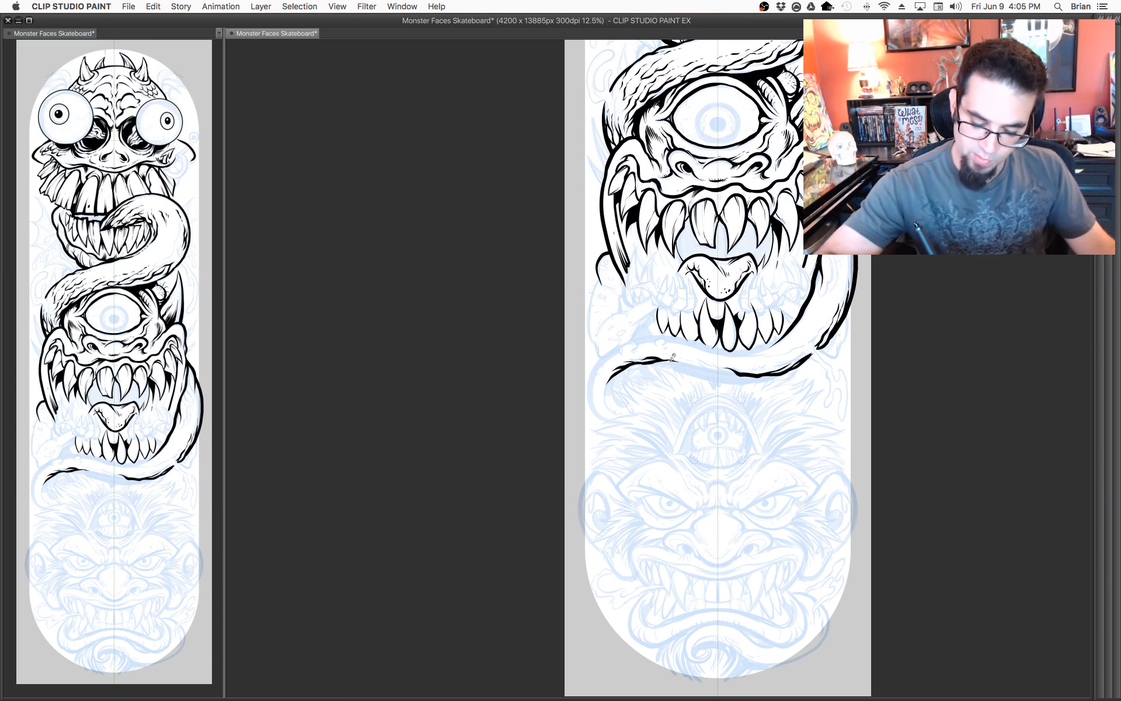
{"action": "left_click_drag", "start_coordinate": [663, 358], "coordinate": [709, 369]}
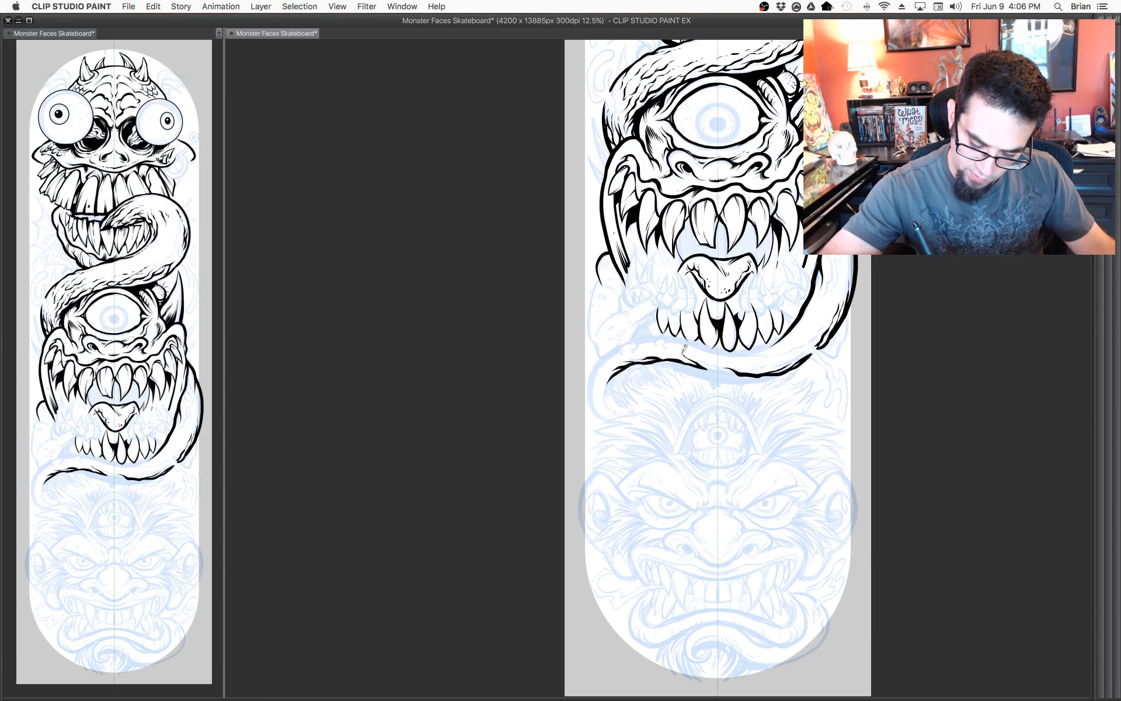
{"action": "left_click_drag", "start_coordinate": [711, 365], "coordinate": [743, 375]}
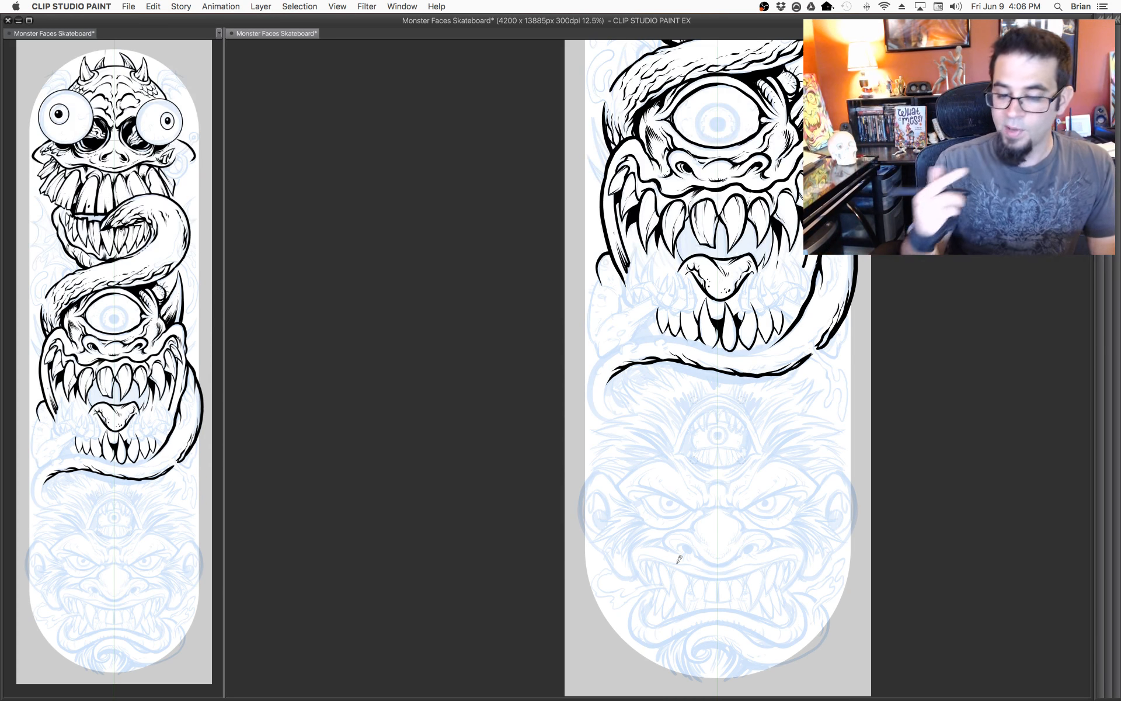
Ink the tentacle's upper contour below the lower teeth and its curled tip, with shading inside the curl.
{"action": "mouse_move", "coordinate": [609, 354]}
{"action": "left_mouse_down"}
{"action": "mouse_move", "coordinate": [661, 332]}
{"action": "mouse_move", "coordinate": [725, 349]}
{"action": "left_mouse_up"}
{"action": "left_click_drag", "start_coordinate": [761, 350], "coordinate": [788, 350]}
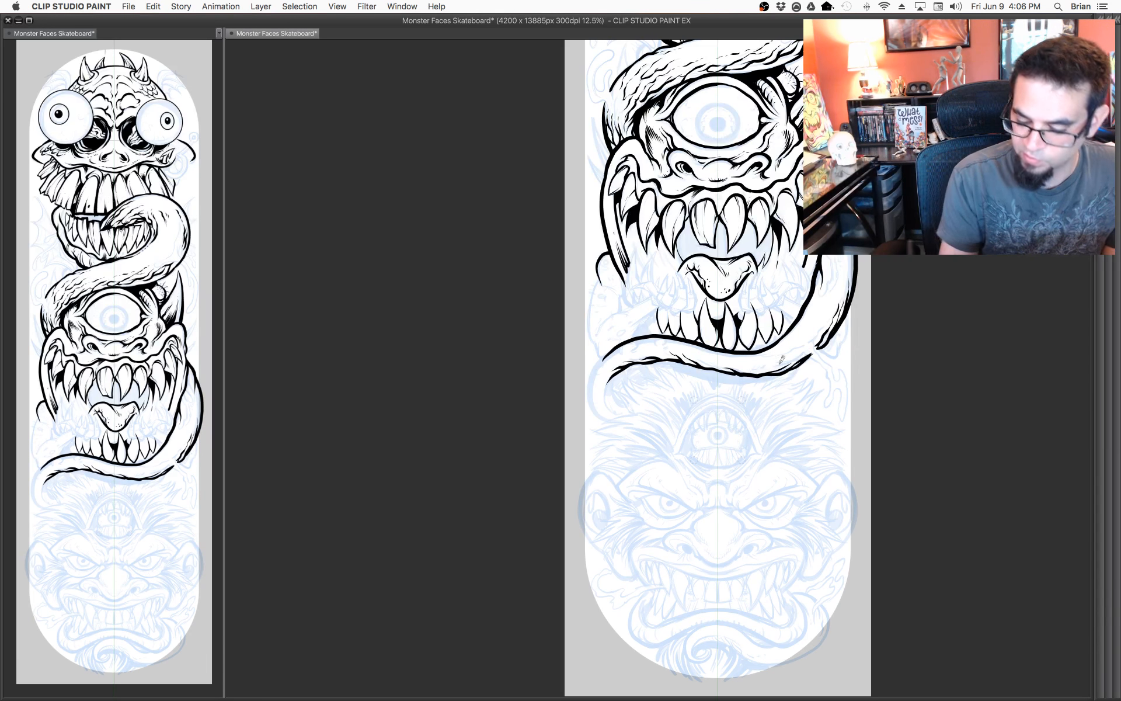
{"action": "mouse_move", "coordinate": [614, 347]}
{"action": "left_mouse_down"}
{"action": "mouse_move", "coordinate": [591, 380]}
{"action": "mouse_move", "coordinate": [611, 421]}
{"action": "left_mouse_up"}
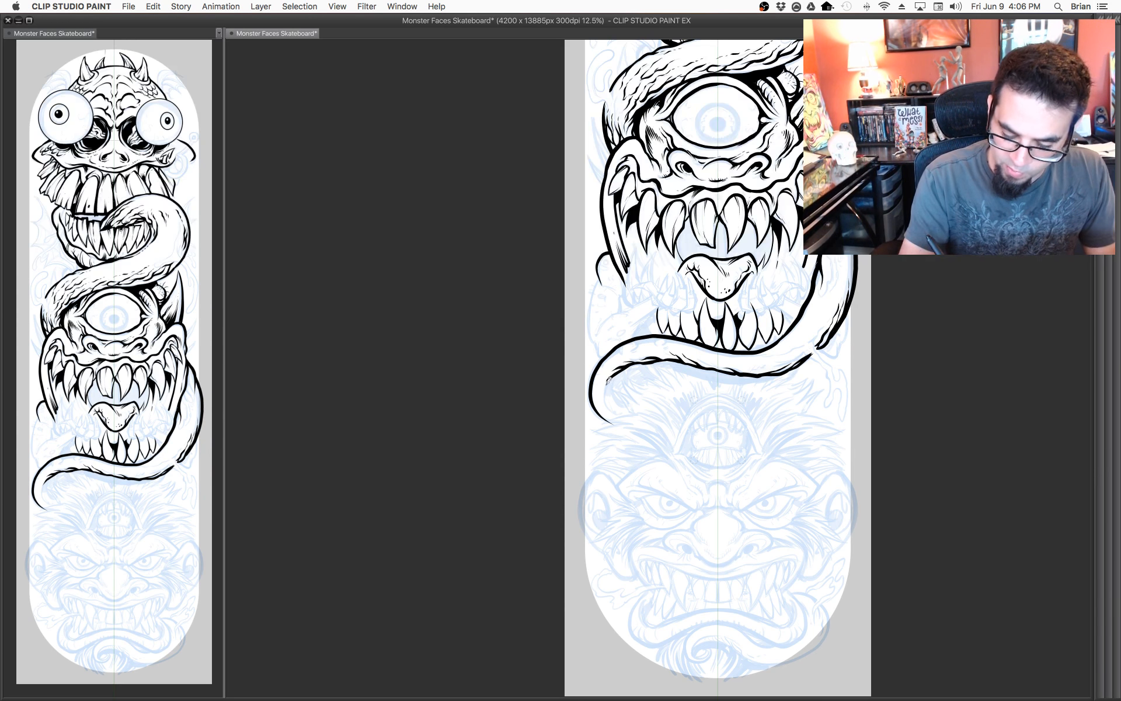
{"action": "mouse_move", "coordinate": [620, 365]}
{"action": "left_mouse_down"}
{"action": "mouse_move", "coordinate": [613, 403]}
{"action": "mouse_move", "coordinate": [608, 389]}
{"action": "left_mouse_up"}
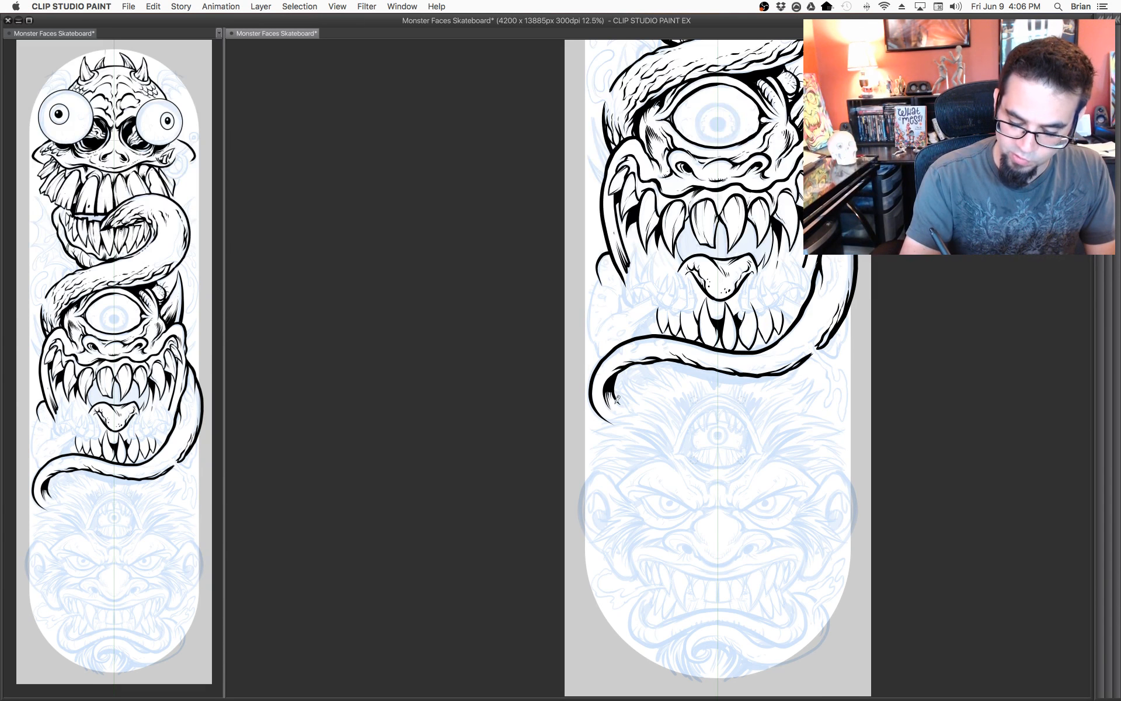
Fill a solid black shadow along the underside of the tentacle beneath the lower teeth.
{"action": "key", "text": "ctrl+plus"}
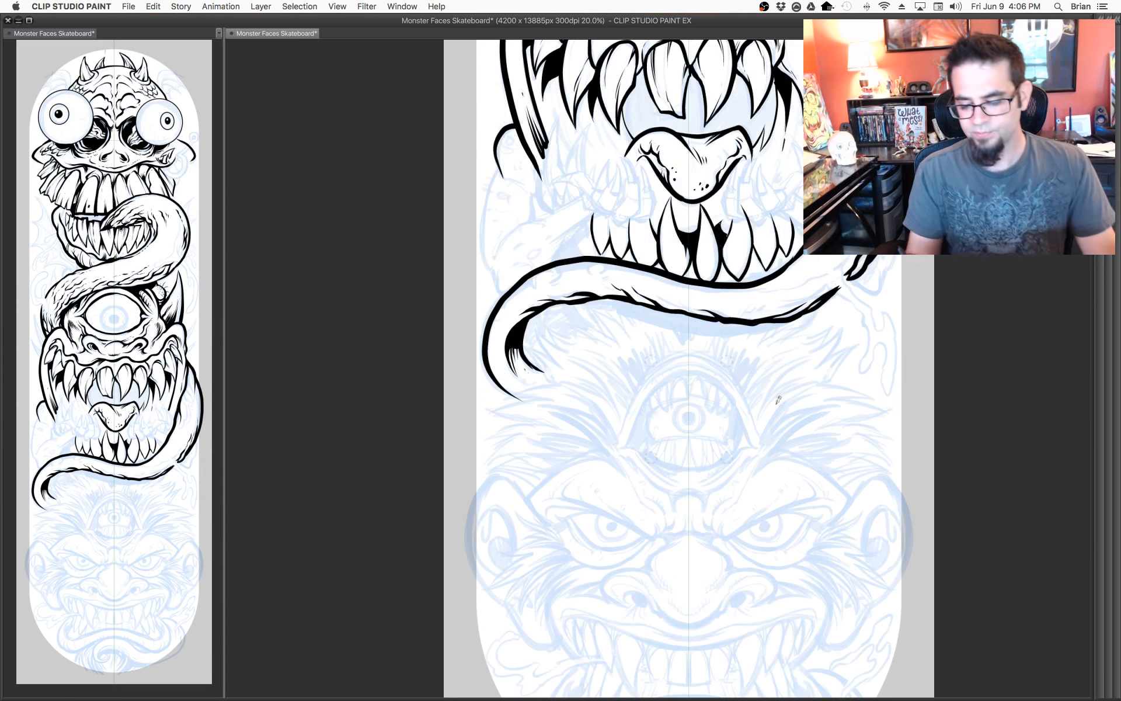
{"action": "left_click_drag", "start_coordinate": [778, 357], "coordinate": [789, 451]}
{"action": "mouse_move", "coordinate": [835, 382]}
{"action": "left_mouse_down"}
{"action": "mouse_move", "coordinate": [789, 410]}
{"action": "mouse_move", "coordinate": [698, 416]}
{"action": "mouse_move", "coordinate": [591, 385]}
{"action": "mouse_move", "coordinate": [733, 411]}
{"action": "mouse_move", "coordinate": [792, 406]}
{"action": "mouse_move", "coordinate": [665, 404]}
{"action": "mouse_move", "coordinate": [622, 387]}
{"action": "mouse_move", "coordinate": [801, 403]}
{"action": "mouse_move", "coordinate": [756, 410]}
{"action": "mouse_move", "coordinate": [768, 427]}
{"action": "left_mouse_up"}
{"action": "scroll", "coordinate": [806, 429], "scroll_direction": "down", "scroll_amount": 2}
{"action": "scroll", "coordinate": [801, 463], "scroll_direction": "down", "scroll_amount": 1}
{"action": "scroll", "coordinate": [812, 447], "scroll_direction": "up", "scroll_amount": 1}
{"action": "scroll", "coordinate": [672, 391], "scroll_direction": "up", "scroll_amount": 2}
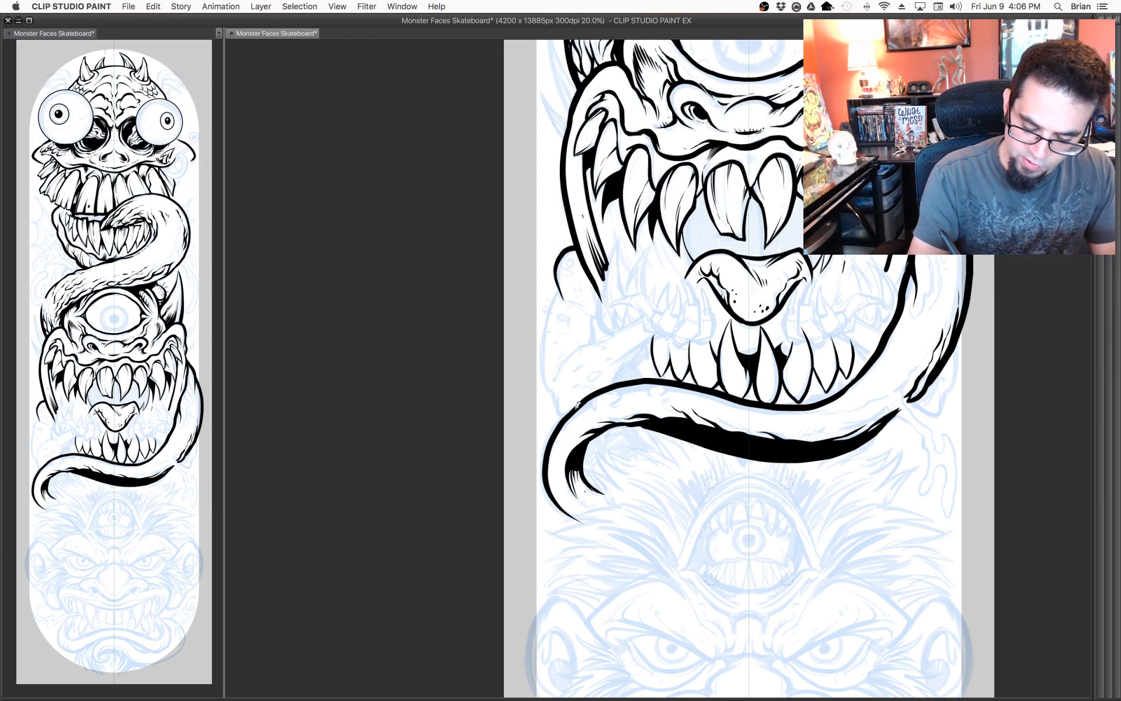
Ink the lumpy, branching flesh form between the left side of the one-eyed monster's jaw and the tentacle.
{"action": "left_click_drag", "start_coordinate": [564, 413], "coordinate": [559, 383]}
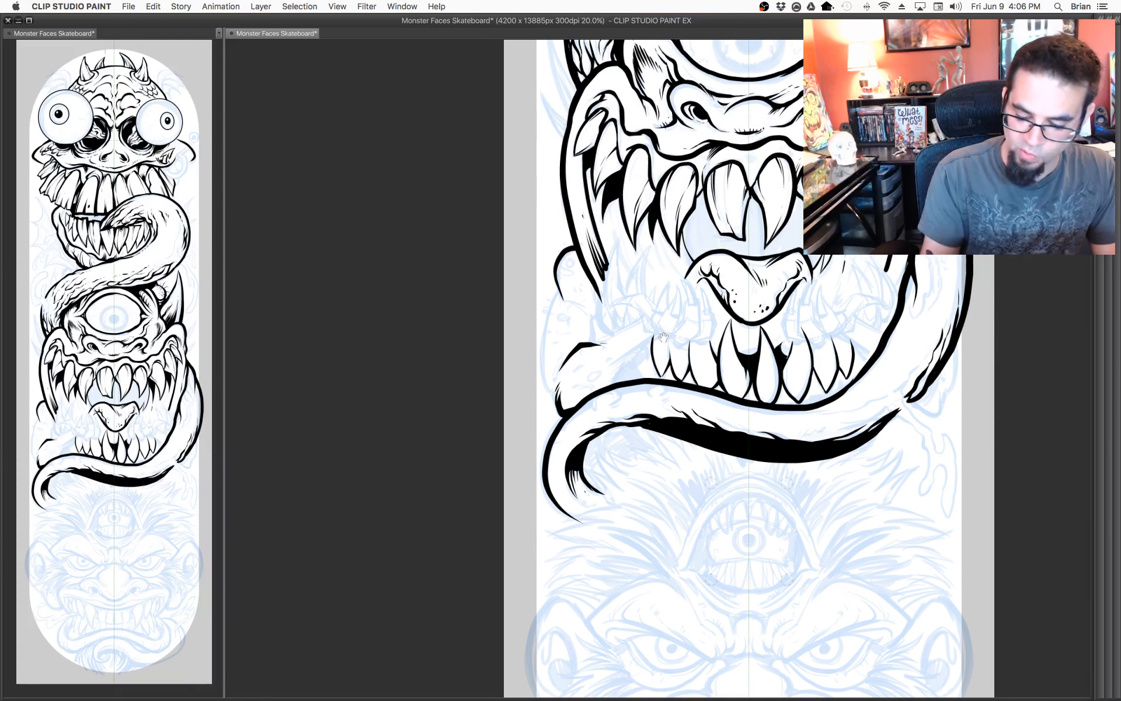
{"action": "left_click_drag", "start_coordinate": [660, 321], "coordinate": [681, 379]}
{"action": "left_click_drag", "start_coordinate": [615, 395], "coordinate": [662, 373]}
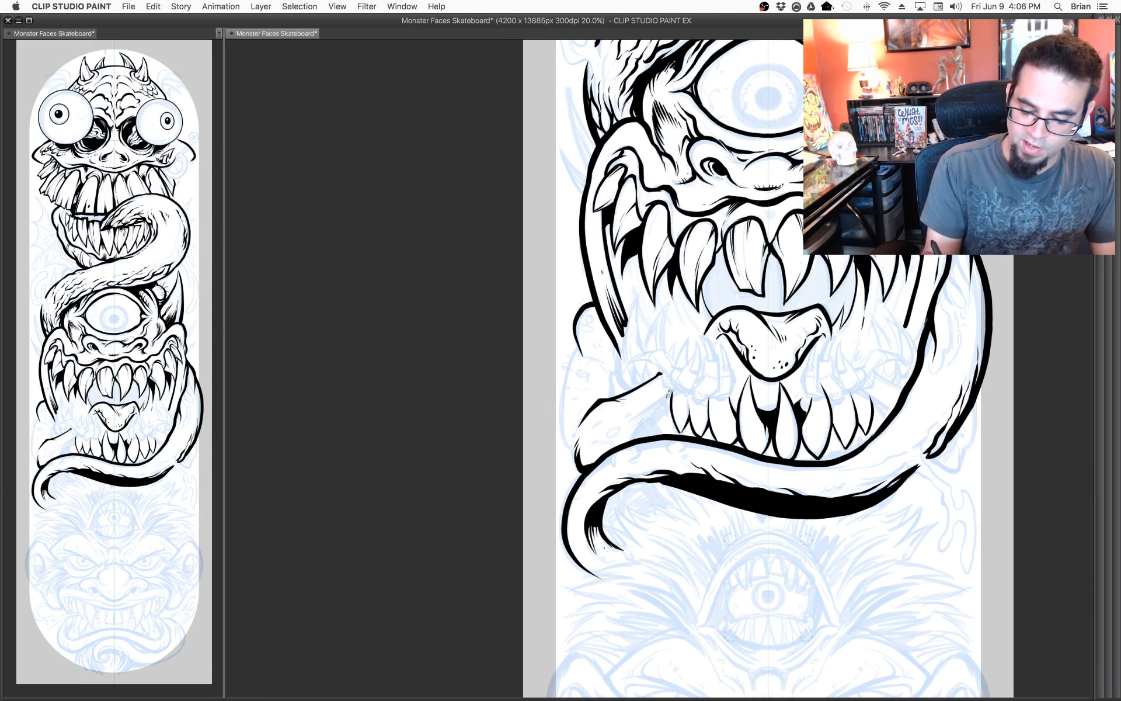
{"action": "scroll", "coordinate": [671, 409], "scroll_direction": "down", "scroll_amount": 1}
{"action": "left_click_drag", "start_coordinate": [616, 372], "coordinate": [617, 341]}
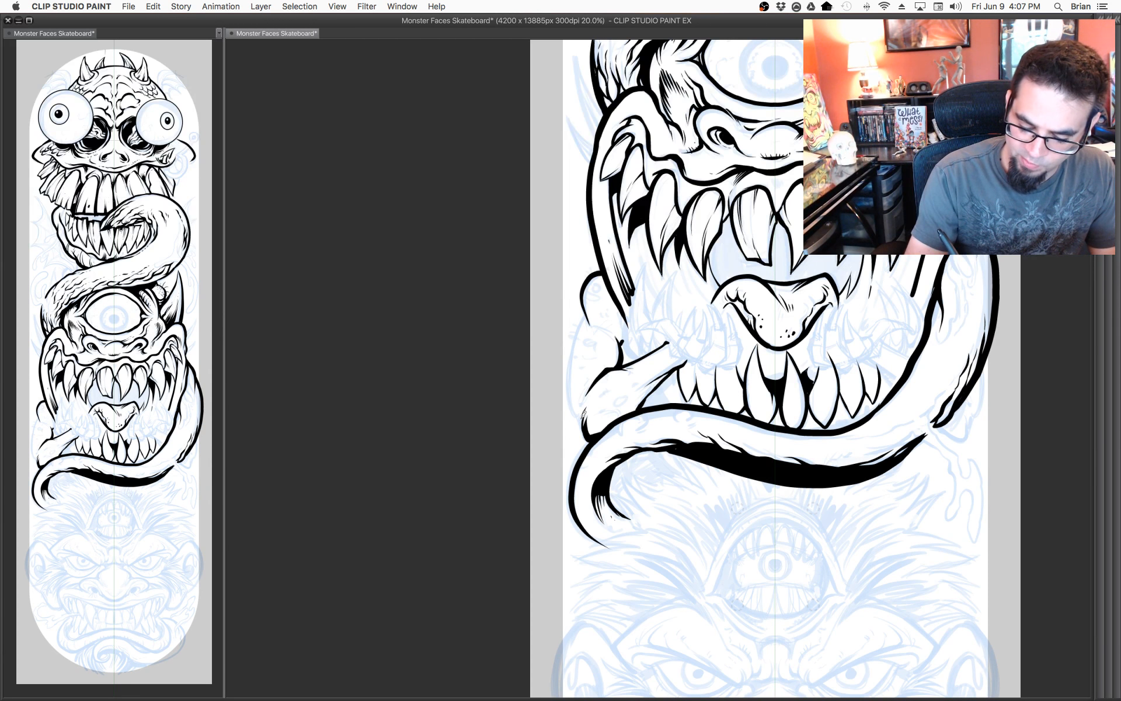
{"action": "mouse_move", "coordinate": [581, 416]}
{"action": "left_mouse_down"}
{"action": "mouse_move", "coordinate": [571, 368]}
{"action": "mouse_move", "coordinate": [587, 308]}
{"action": "left_mouse_up"}
{"action": "left_click_drag", "start_coordinate": [804, 420], "coordinate": [757, 419]}
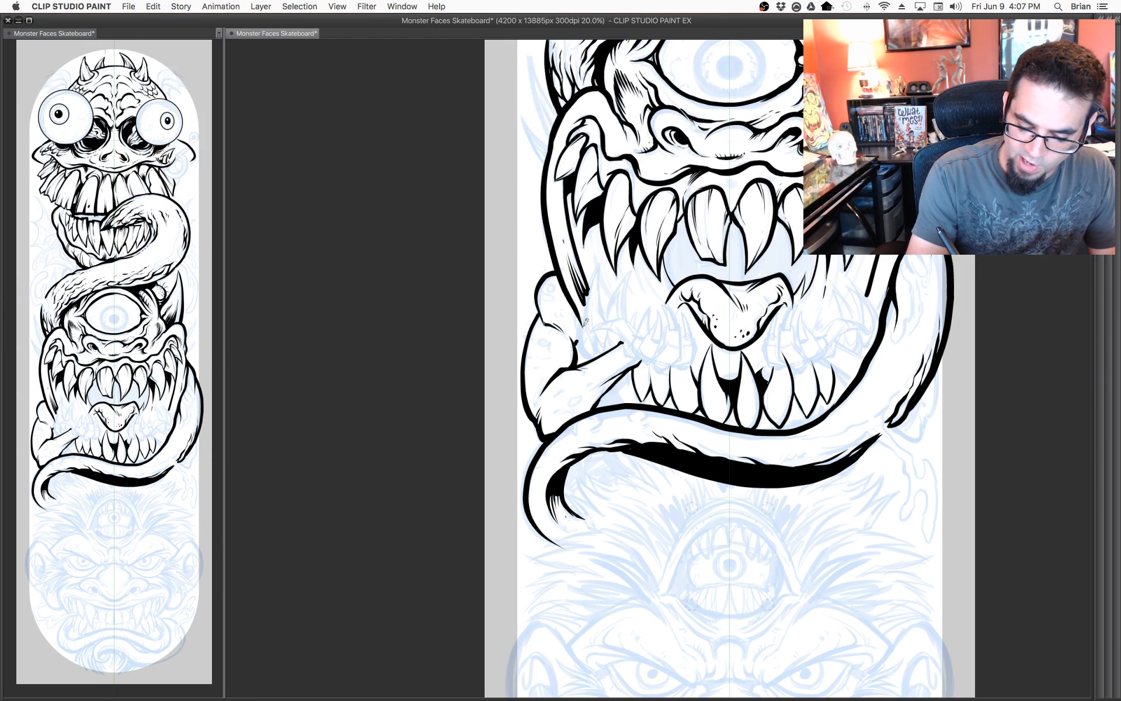
{"action": "mouse_move", "coordinate": [581, 319]}
{"action": "left_mouse_down"}
{"action": "mouse_move", "coordinate": [597, 357]}
{"action": "mouse_move", "coordinate": [577, 341]}
{"action": "left_mouse_up"}
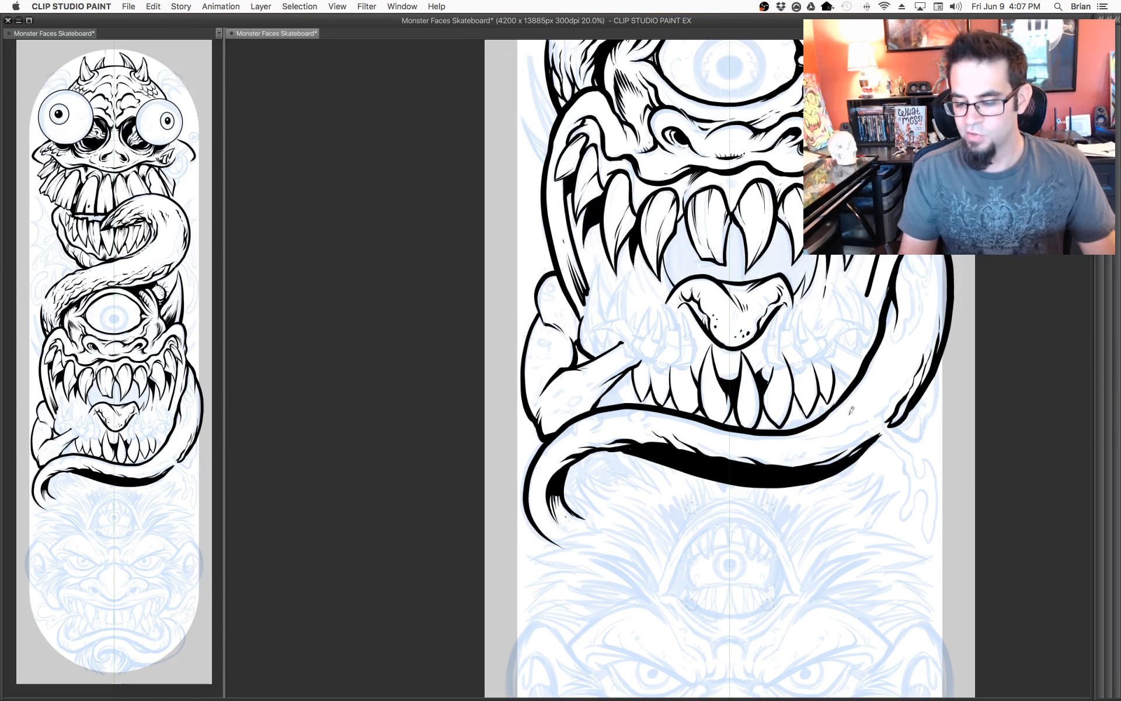
Add shadow, hatching and wrinkle details to the tentacle where it emerges from behind the right jaw, plus small surface bumps.
{"action": "left_click_drag", "start_coordinate": [928, 286], "coordinate": [780, 369]}
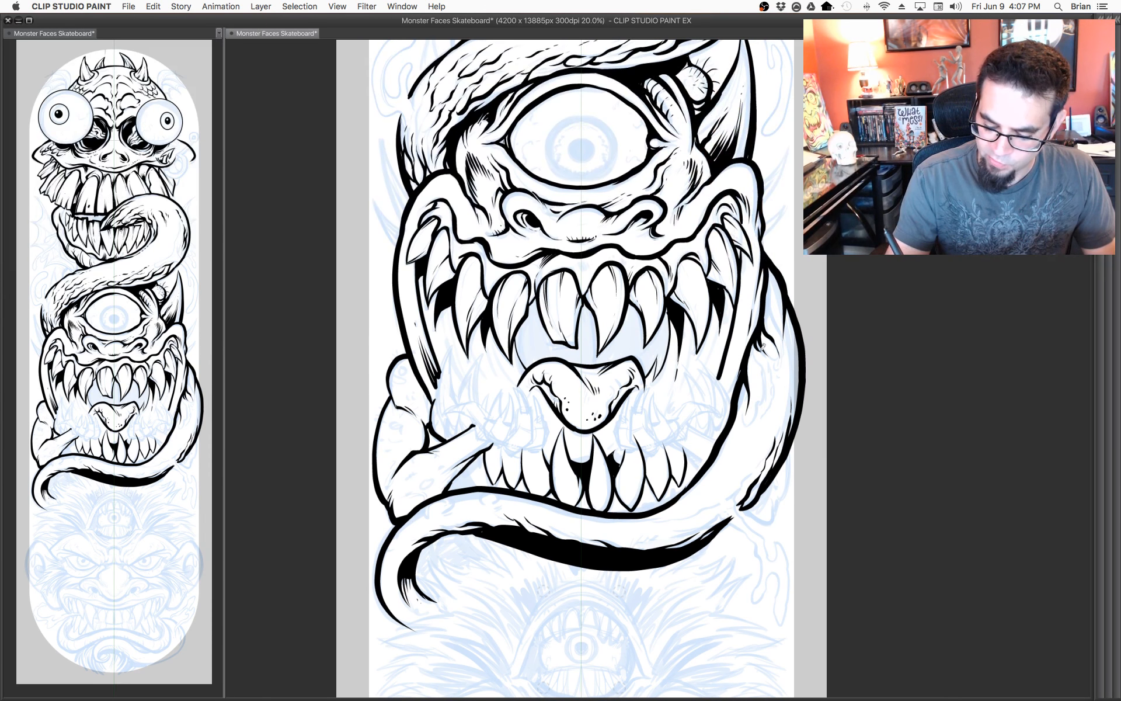
{"action": "left_click_drag", "start_coordinate": [755, 341], "coordinate": [763, 361]}
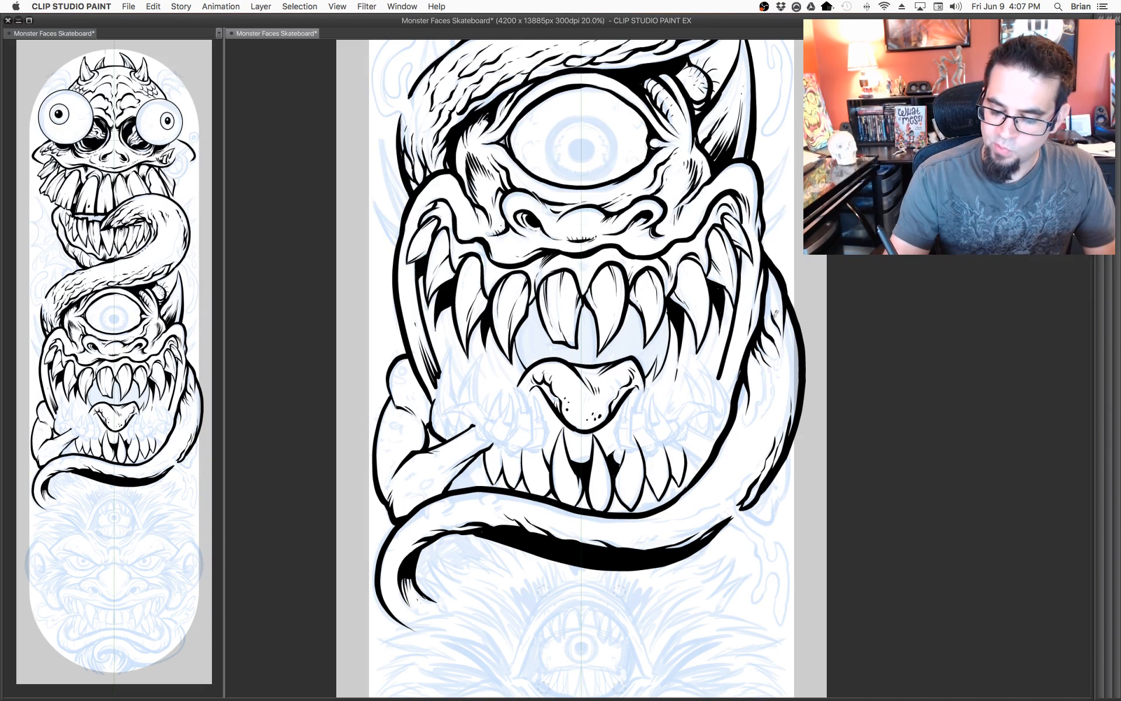
{"action": "mouse_move", "coordinate": [767, 317]}
{"action": "left_mouse_down"}
{"action": "mouse_move", "coordinate": [773, 308]}
{"action": "mouse_move", "coordinate": [779, 319]}
{"action": "mouse_move", "coordinate": [775, 289]}
{"action": "mouse_move", "coordinate": [784, 315]}
{"action": "left_mouse_up"}
{"action": "mouse_move", "coordinate": [777, 299]}
{"action": "left_mouse_down"}
{"action": "mouse_move", "coordinate": [772, 274]}
{"action": "mouse_move", "coordinate": [764, 309]}
{"action": "left_mouse_up"}
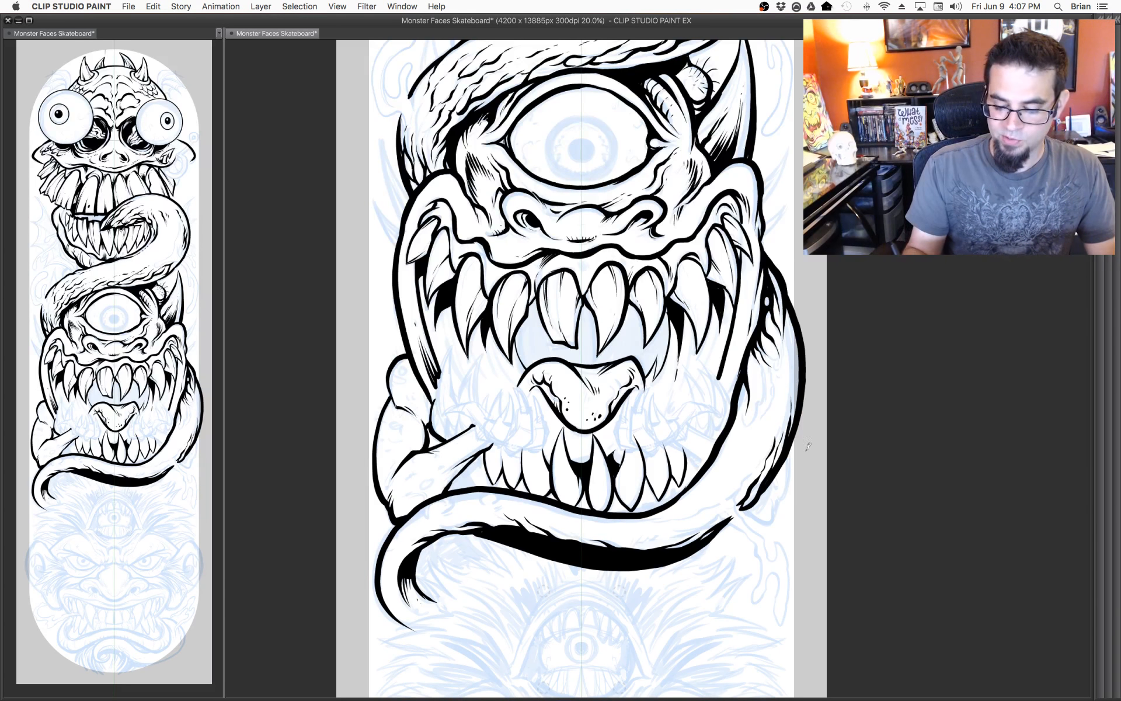
{"action": "mouse_move", "coordinate": [749, 403]}
{"action": "left_mouse_down"}
{"action": "mouse_move", "coordinate": [747, 417]}
{"action": "mouse_move", "coordinate": [762, 374]}
{"action": "mouse_move", "coordinate": [838, 339]}
{"action": "mouse_move", "coordinate": [784, 350]}
{"action": "mouse_move", "coordinate": [777, 377]}
{"action": "left_mouse_up"}
{"action": "left_click_drag", "start_coordinate": [813, 454], "coordinate": [856, 411]}
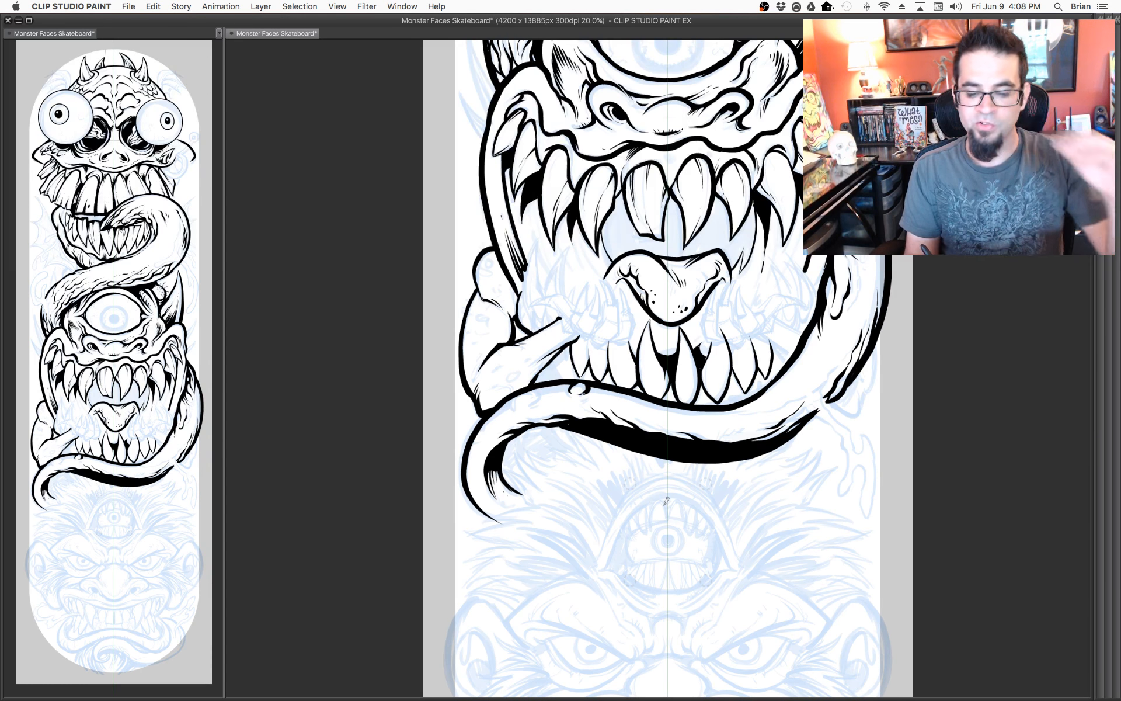
Ink the pointed spikes on the left side of the one-eyed monster's head, redoing the first stroke.
{"action": "left_click_drag", "start_coordinate": [662, 268], "coordinate": [680, 396]}
{"action": "left_click_drag", "start_coordinate": [671, 329], "coordinate": [679, 447]}
{"action": "left_click_drag", "start_coordinate": [514, 337], "coordinate": [499, 253]}
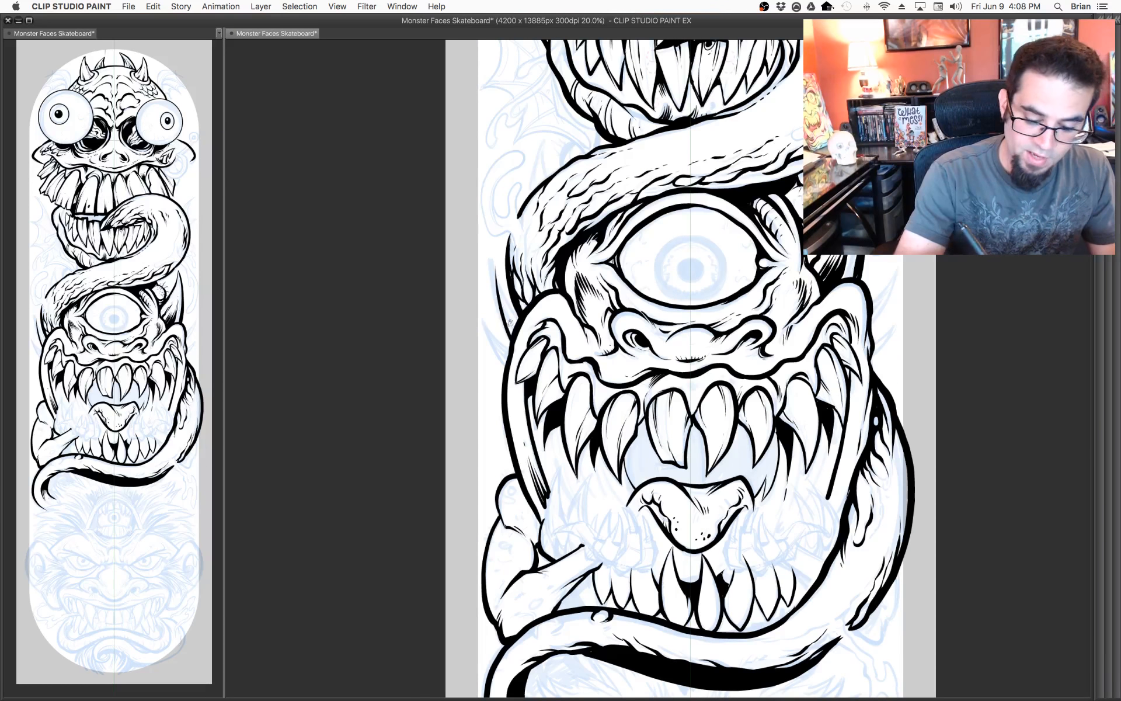
{"action": "key", "text": "super+z"}
{"action": "mouse_move", "coordinate": [510, 335]}
{"action": "left_mouse_down"}
{"action": "mouse_move", "coordinate": [491, 252]}
{"action": "mouse_move", "coordinate": [517, 324]}
{"action": "mouse_move", "coordinate": [507, 308]}
{"action": "left_mouse_up"}
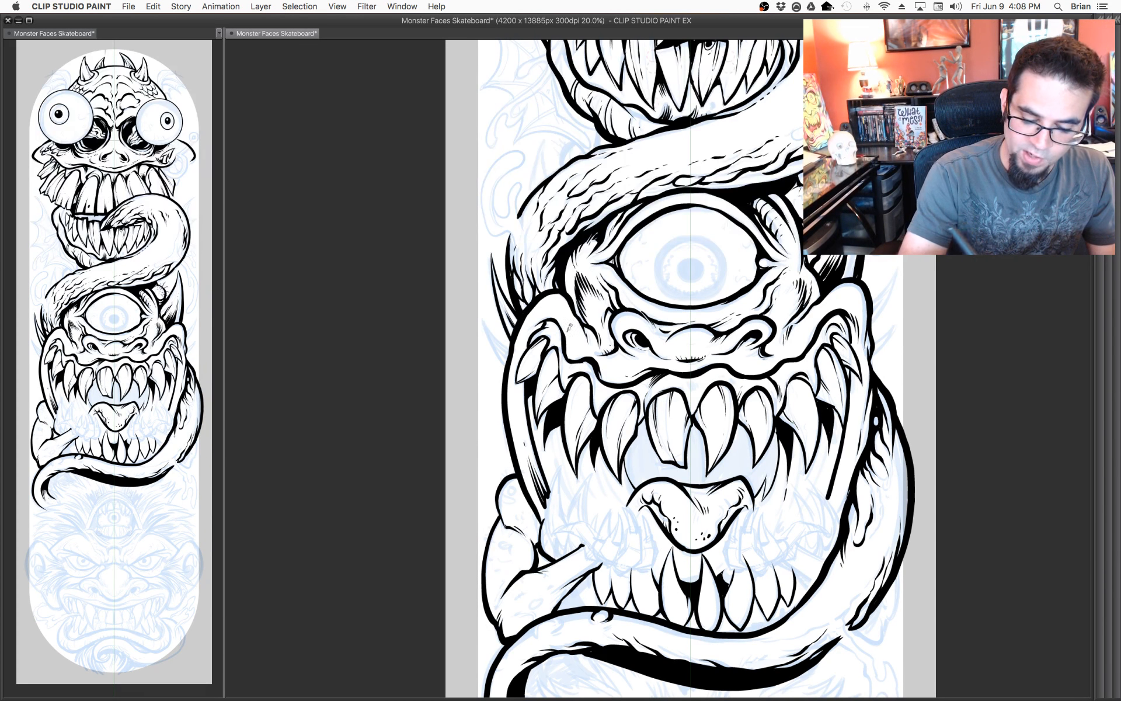
{"action": "mouse_move", "coordinate": [509, 363]}
{"action": "left_mouse_down"}
{"action": "mouse_move", "coordinate": [486, 314]}
{"action": "mouse_move", "coordinate": [510, 350]}
{"action": "mouse_move", "coordinate": [497, 334]}
{"action": "left_mouse_up"}
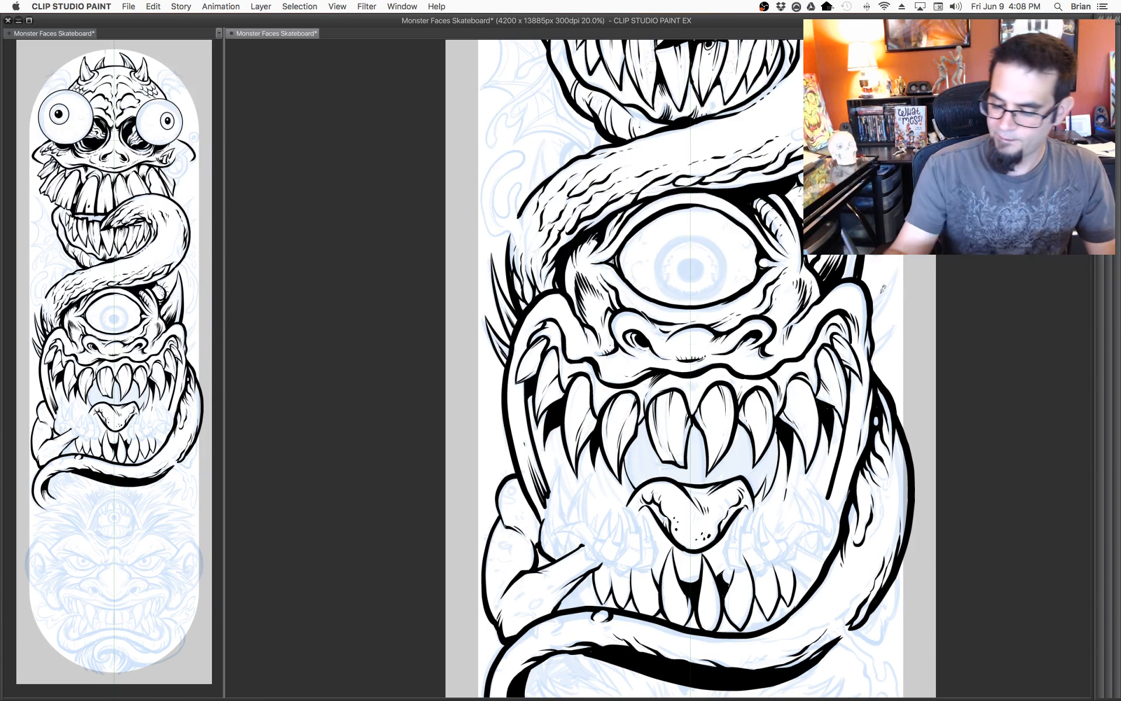
Ink matching pointed spikes on the right side of the one-eyed monster's head, redoing one stroke.
{"action": "left_click_drag", "start_coordinate": [873, 299], "coordinate": [897, 263]}
{"action": "mouse_move", "coordinate": [871, 325]}
{"action": "left_mouse_down"}
{"action": "mouse_move", "coordinate": [882, 310]}
{"action": "mouse_move", "coordinate": [897, 315]}
{"action": "mouse_move", "coordinate": [872, 358]}
{"action": "left_mouse_up"}
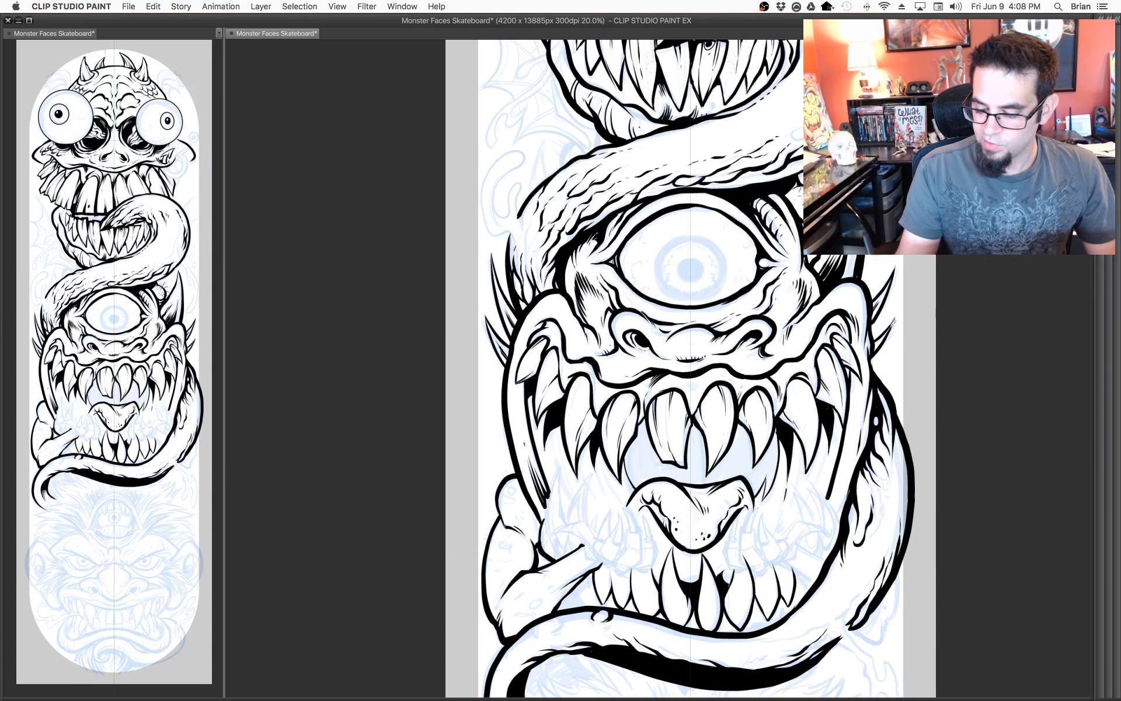
{"action": "key", "text": "super+z"}
{"action": "left_click_drag", "start_coordinate": [895, 317], "coordinate": [872, 360]}
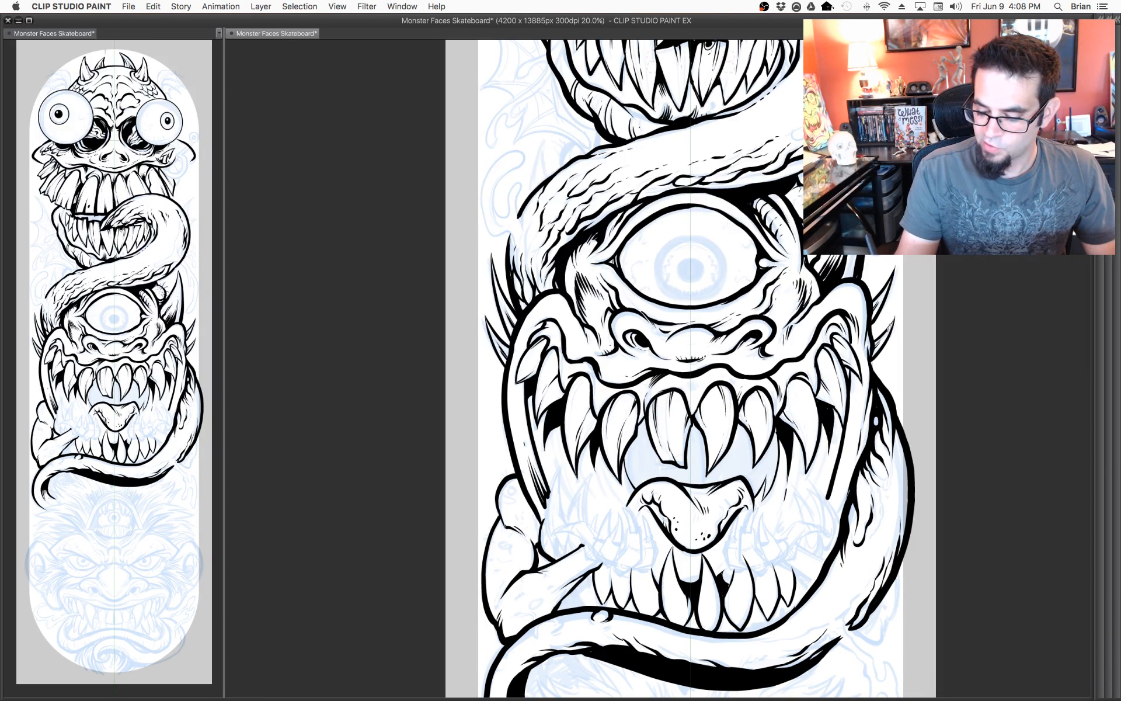
{"action": "left_click_drag", "start_coordinate": [871, 266], "coordinate": [868, 325]}
Refine the linework of the horn on the right side of the one-eyed monster's head.
{"action": "left_click_drag", "start_coordinate": [837, 286], "coordinate": [815, 351]}
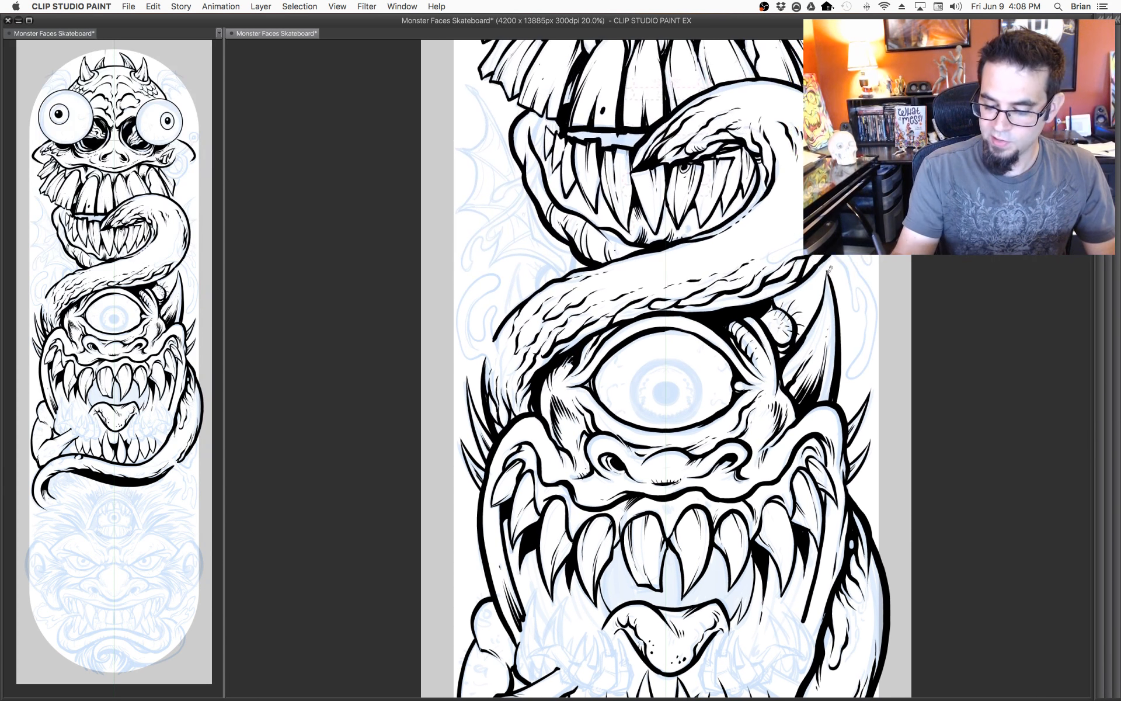
{"action": "left_click_drag", "start_coordinate": [826, 276], "coordinate": [813, 349]}
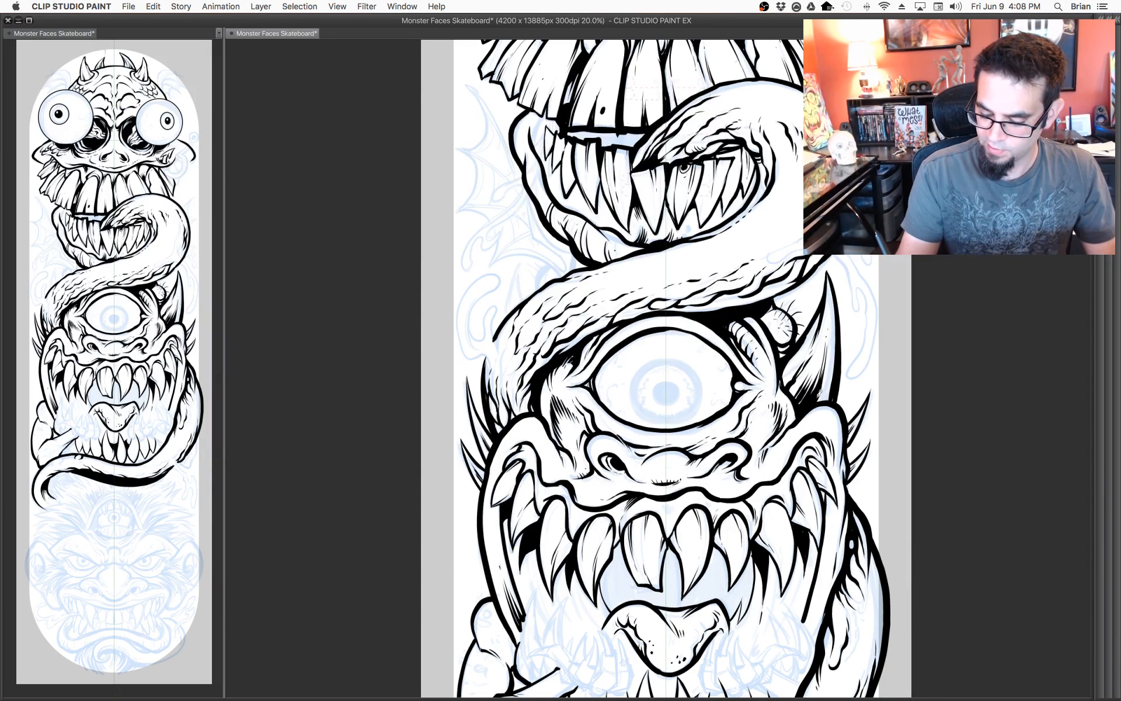
{"action": "left_click_drag", "start_coordinate": [819, 394], "coordinate": [825, 397]}
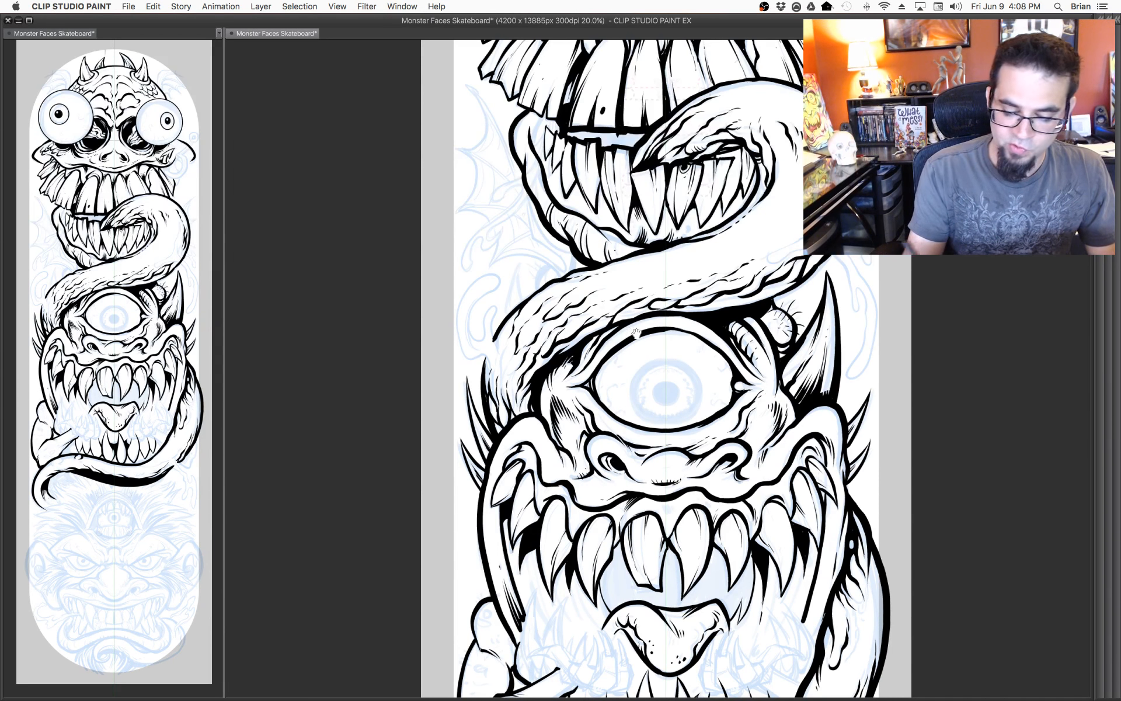
Ink a small horn with shading and a rounded bump behind the upper tentacle on the left side.
{"action": "left_click_drag", "start_coordinate": [675, 378], "coordinate": [705, 396]}
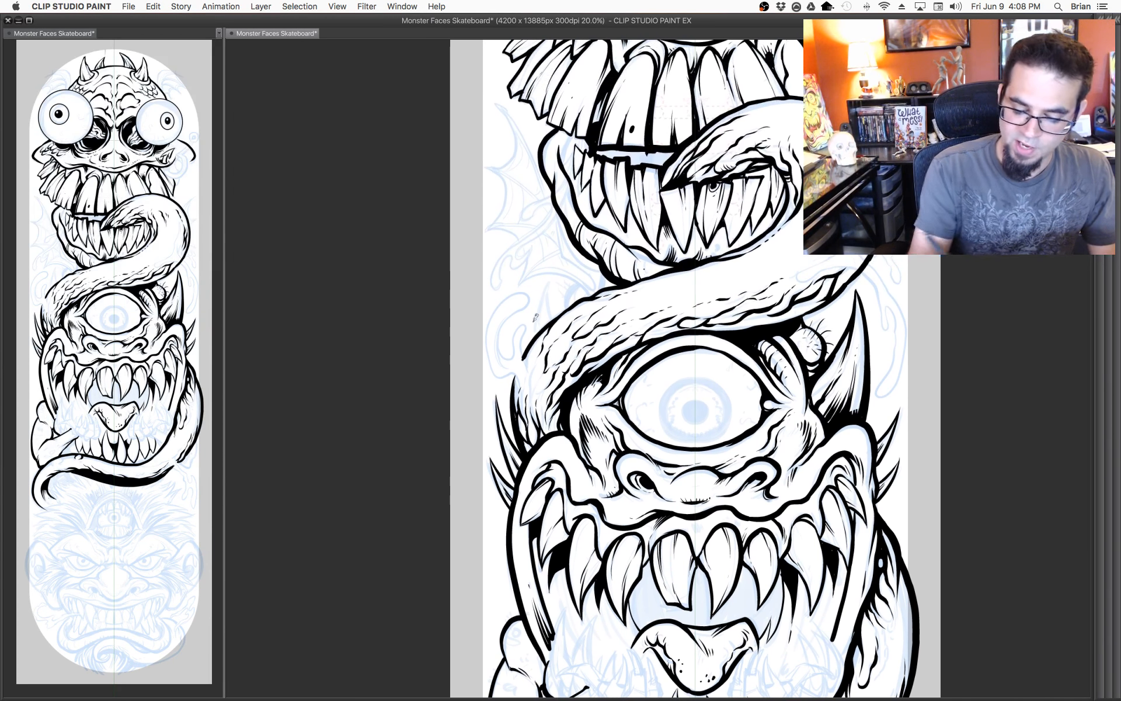
{"action": "mouse_move", "coordinate": [536, 327]}
{"action": "left_mouse_down"}
{"action": "mouse_move", "coordinate": [553, 278]}
{"action": "mouse_move", "coordinate": [542, 323]}
{"action": "left_mouse_up"}
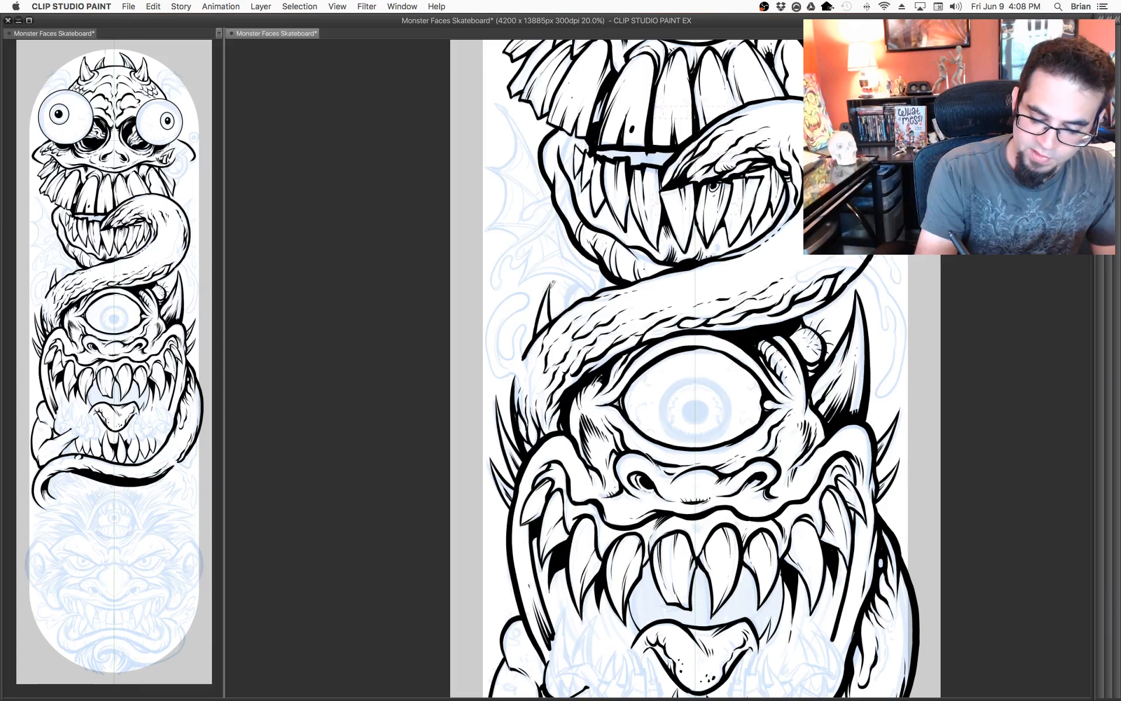
{"action": "left_click_drag", "start_coordinate": [545, 325], "coordinate": [548, 310]}
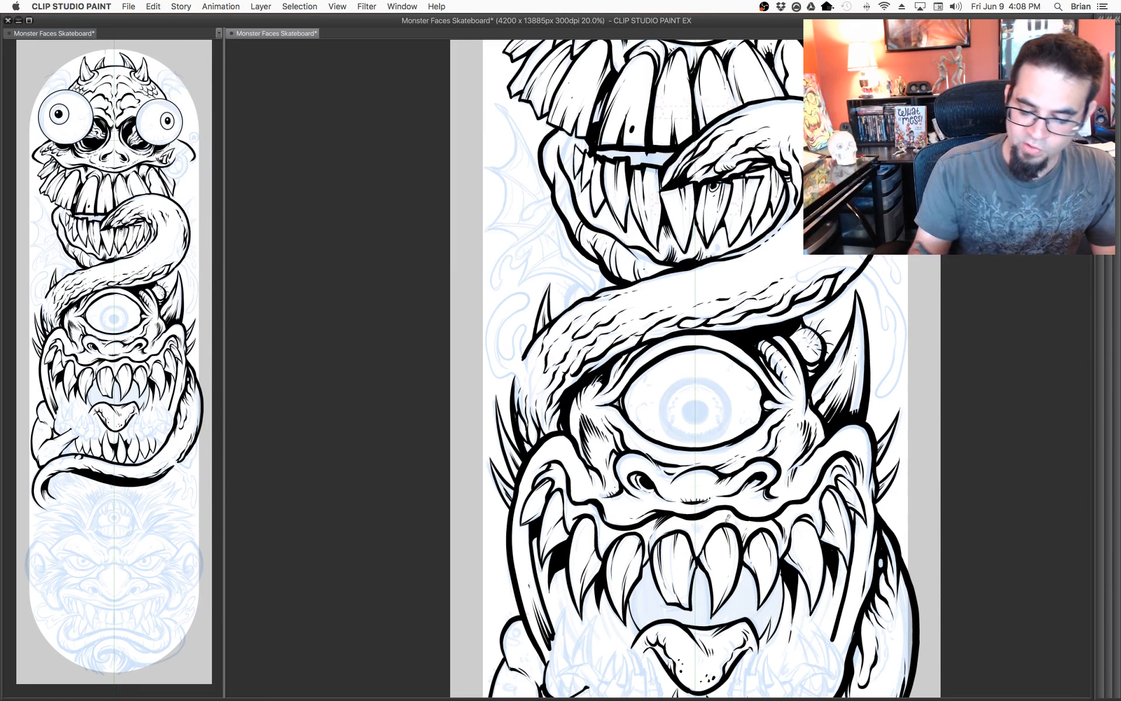
{"action": "left_click_drag", "start_coordinate": [752, 366], "coordinate": [783, 390]}
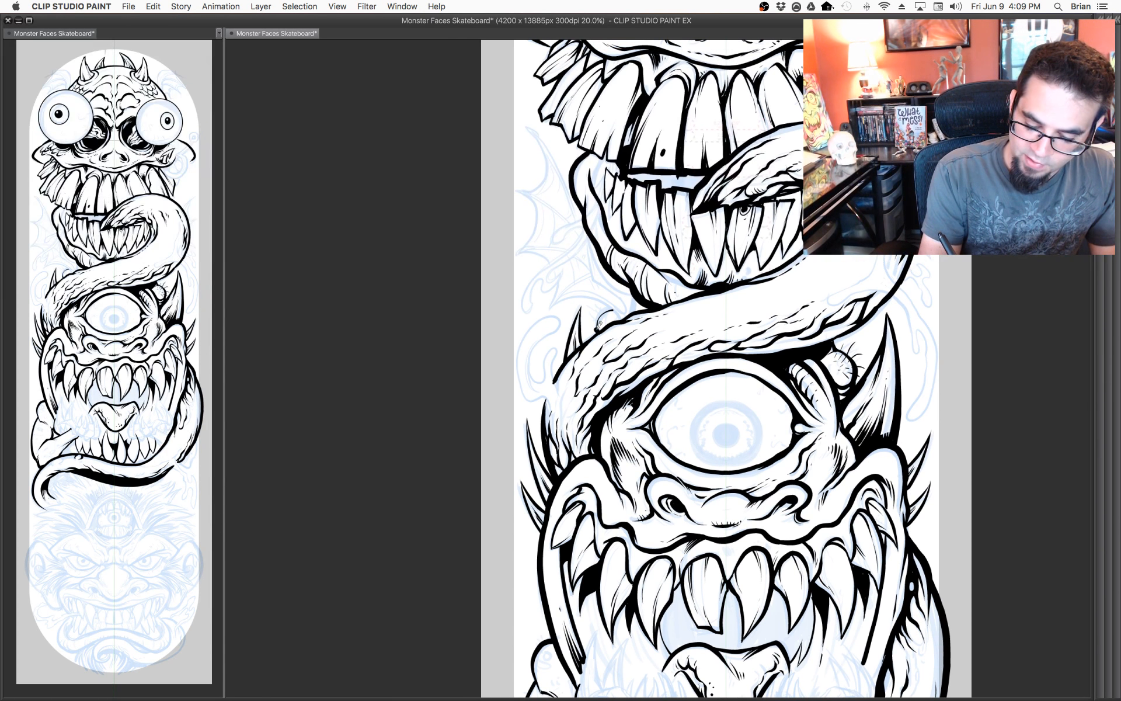
{"action": "mouse_move", "coordinate": [597, 328]}
{"action": "left_mouse_down"}
{"action": "mouse_move", "coordinate": [616, 303]}
{"action": "mouse_move", "coordinate": [643, 342]}
{"action": "mouse_move", "coordinate": [623, 319]}
{"action": "left_mouse_up"}
Ink the first tapered hair strokes of the bottom face beneath the left part of the lower tentacle's black shadow.
{"action": "left_click_drag", "start_coordinate": [842, 567], "coordinate": [791, 293]}
{"action": "left_click_drag", "start_coordinate": [788, 379], "coordinate": [787, 397]}
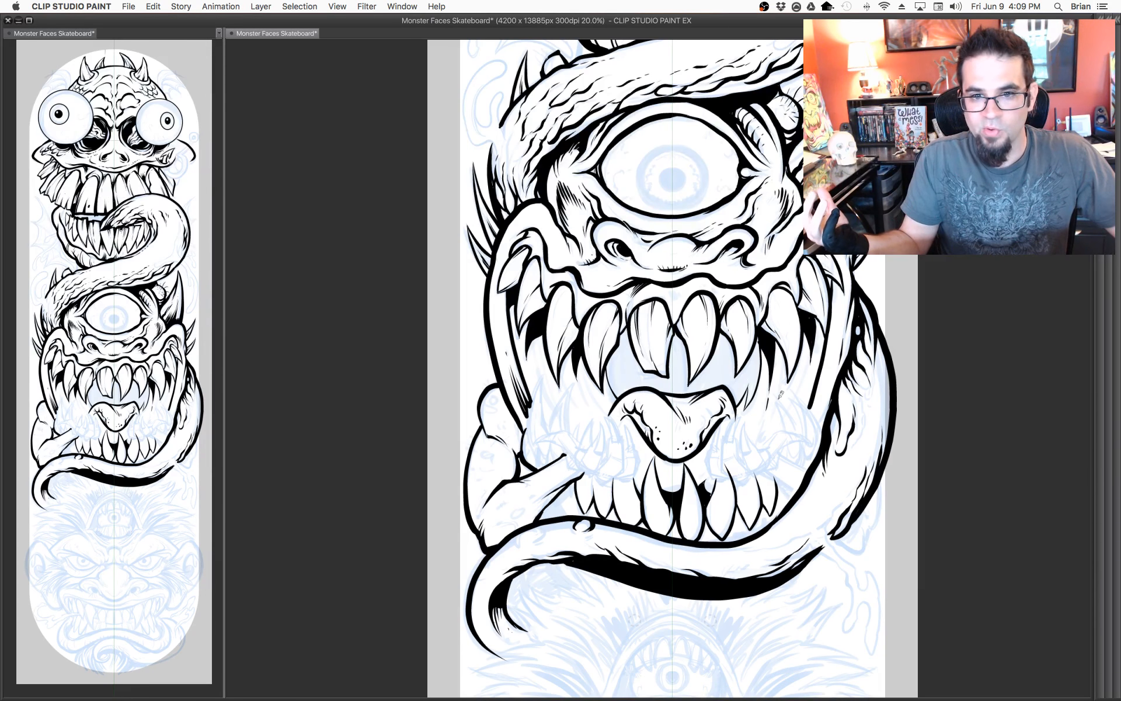
{"action": "scroll", "coordinate": [753, 470], "scroll_direction": "down", "scroll_amount": 5}
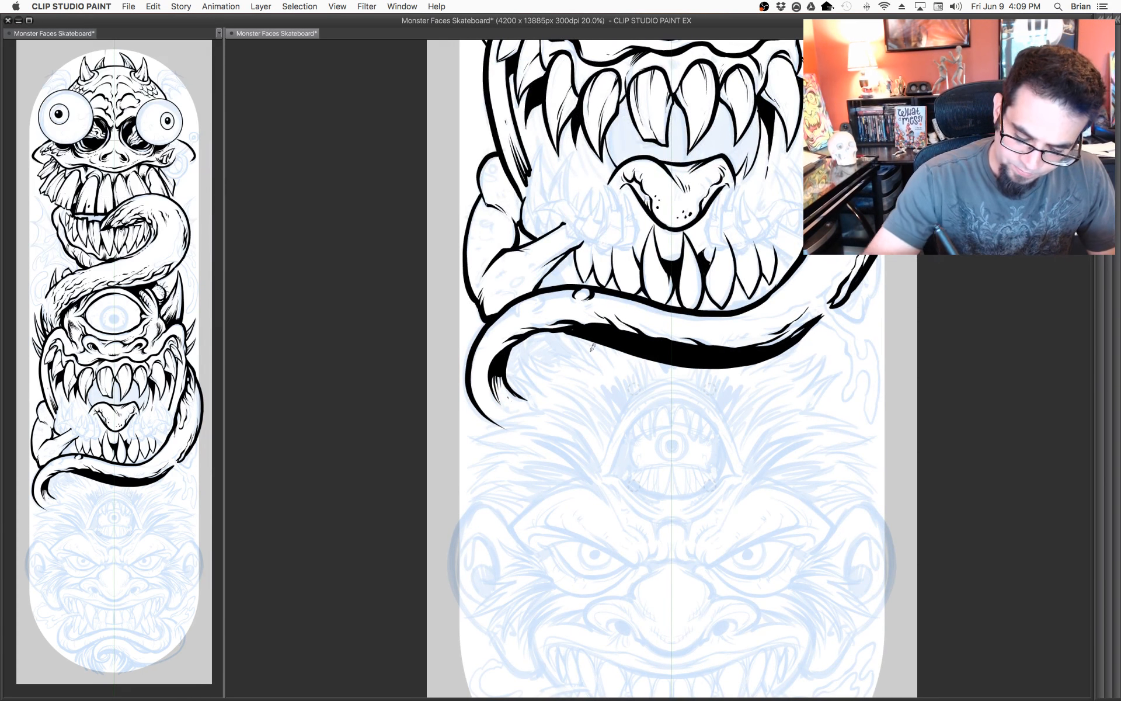
{"action": "mouse_move", "coordinate": [567, 327]}
{"action": "left_mouse_down"}
{"action": "mouse_move", "coordinate": [606, 384]}
{"action": "mouse_move", "coordinate": [574, 329]}
{"action": "mouse_move", "coordinate": [598, 347]}
{"action": "mouse_move", "coordinate": [603, 356]}
{"action": "mouse_move", "coordinate": [577, 333]}
{"action": "mouse_move", "coordinate": [608, 379]}
{"action": "left_mouse_up"}
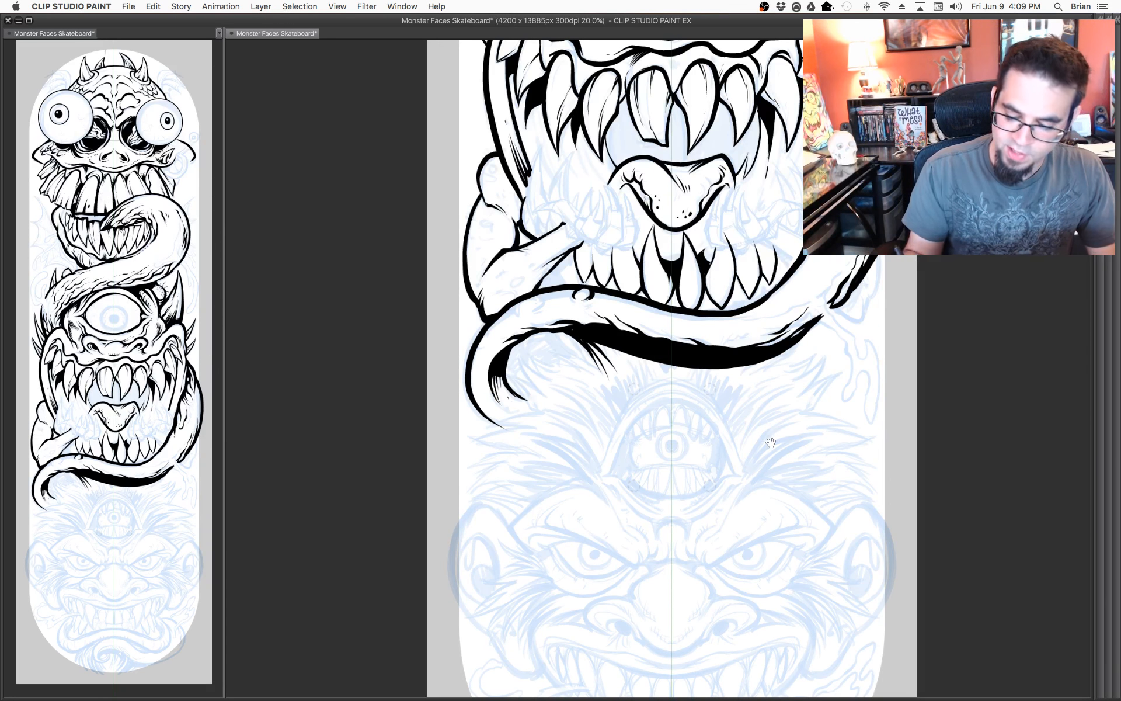
{"action": "left_click_drag", "start_coordinate": [766, 432], "coordinate": [761, 434]}
{"action": "key", "text": "super+z"}
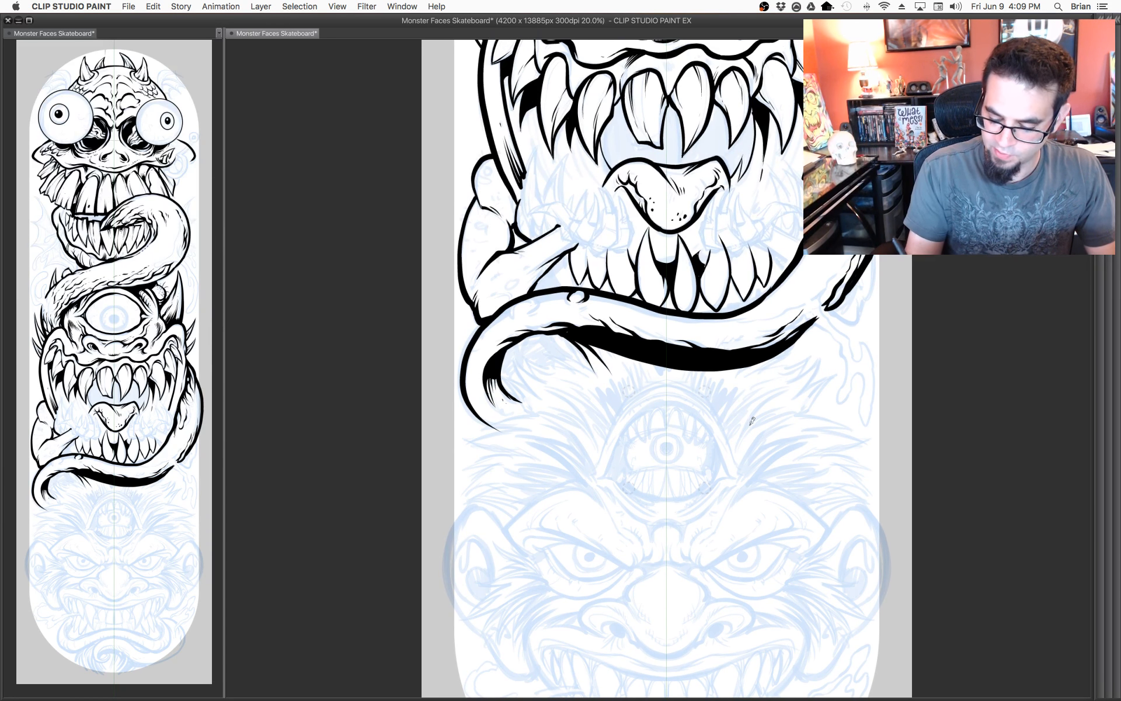
Ink a long curved hair lock and jagged hair tips for the bottom face below the tentacle on the right side.
{"action": "left_click_drag", "start_coordinate": [742, 438], "coordinate": [815, 360]}
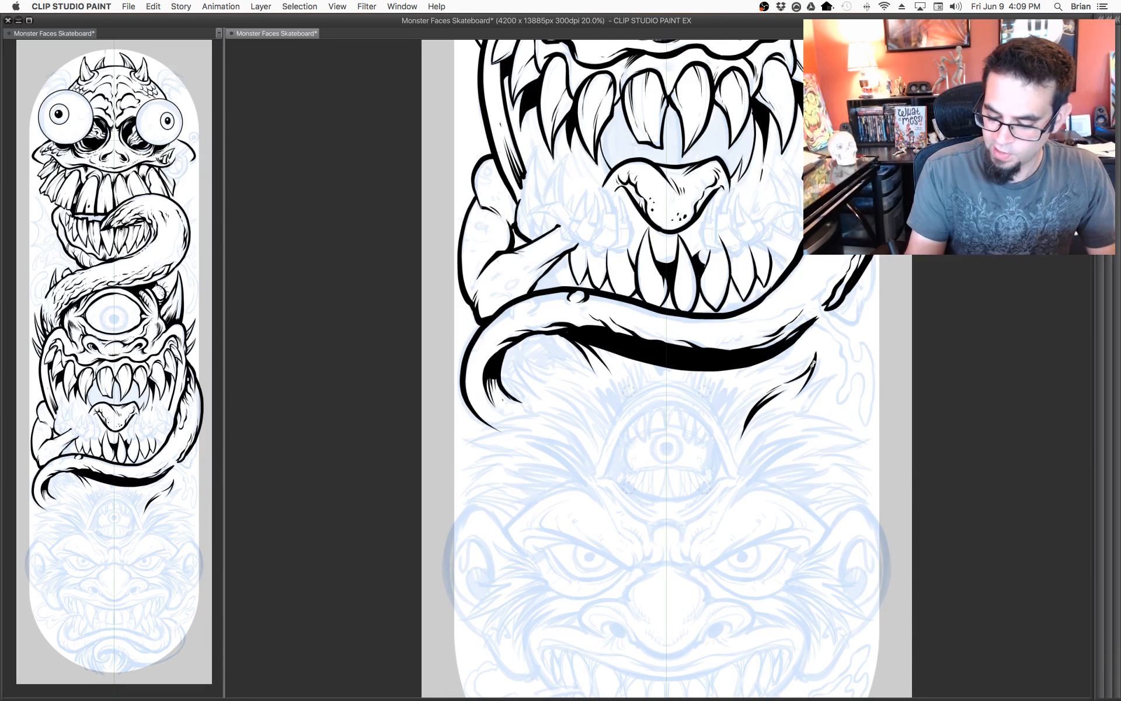
{"action": "left_click_drag", "start_coordinate": [815, 359], "coordinate": [782, 391]}
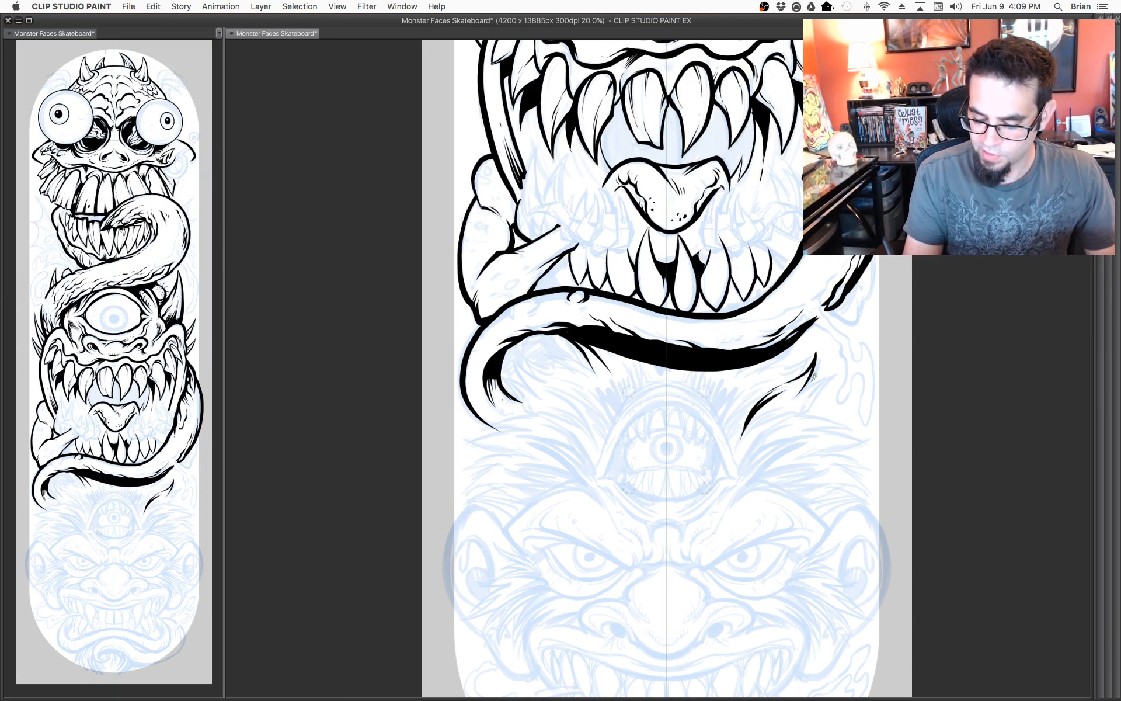
{"action": "mouse_move", "coordinate": [817, 362]}
{"action": "left_mouse_down"}
{"action": "mouse_move", "coordinate": [819, 379]}
{"action": "mouse_move", "coordinate": [837, 371]}
{"action": "mouse_move", "coordinate": [806, 414]}
{"action": "left_mouse_up"}
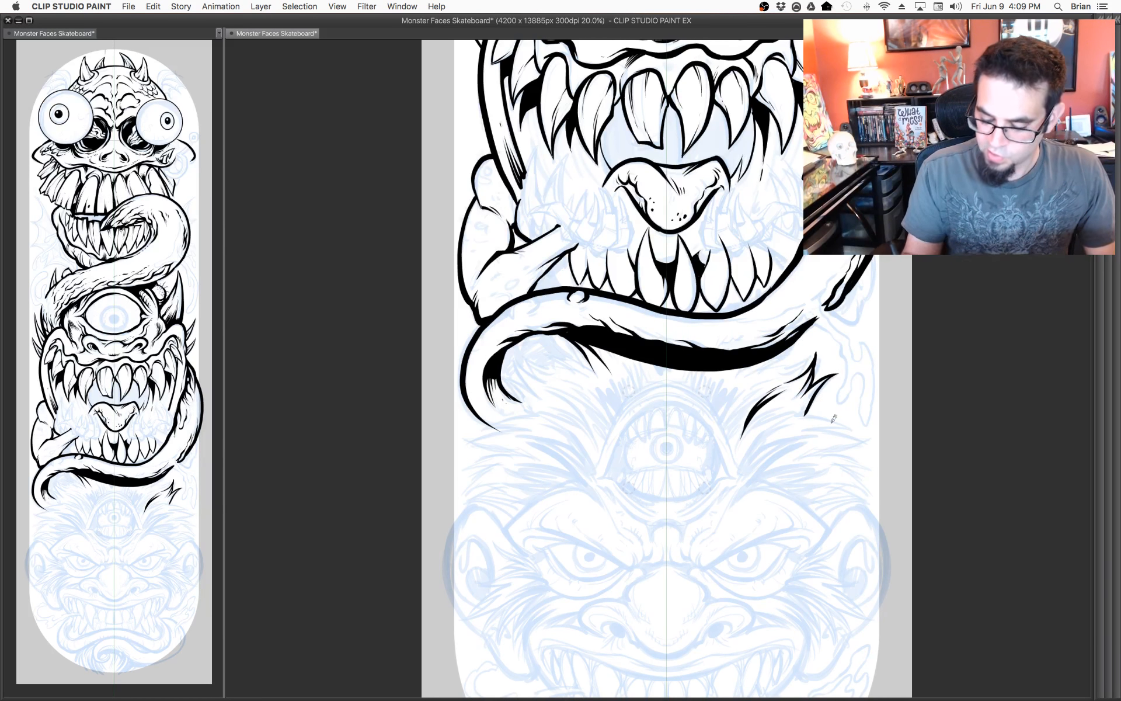
{"action": "scroll", "coordinate": [829, 424], "scroll_direction": "up", "scroll_amount": 3}
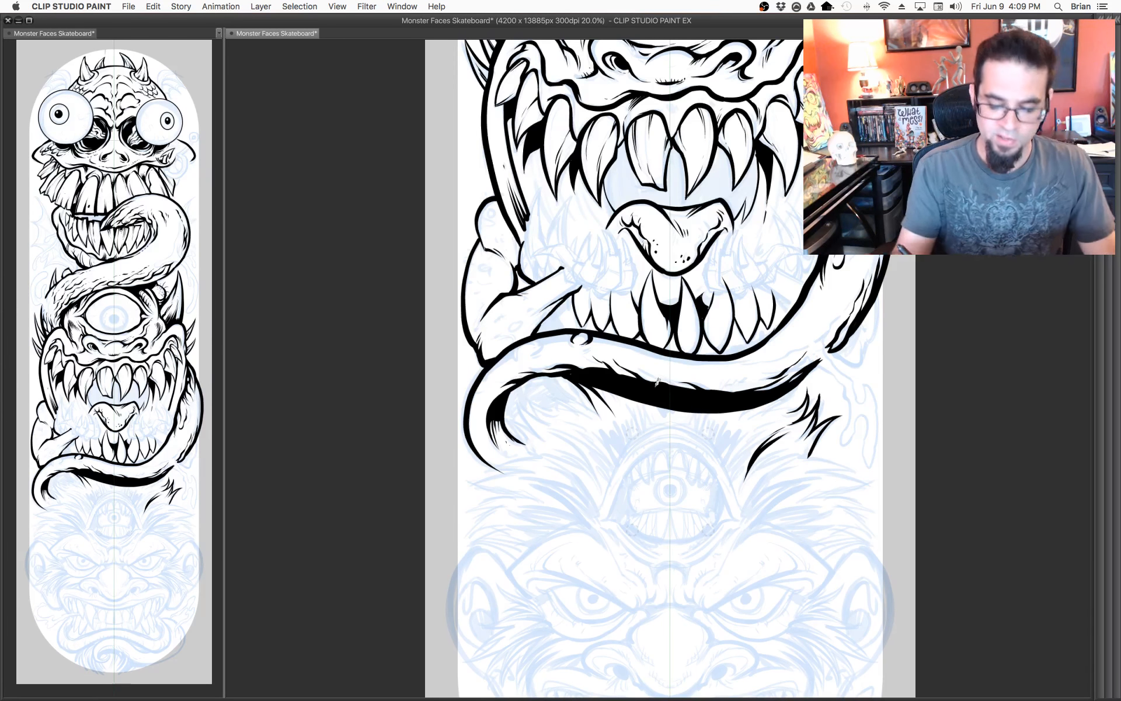
{"action": "scroll", "coordinate": [653, 401], "scroll_direction": "down", "scroll_amount": 2}
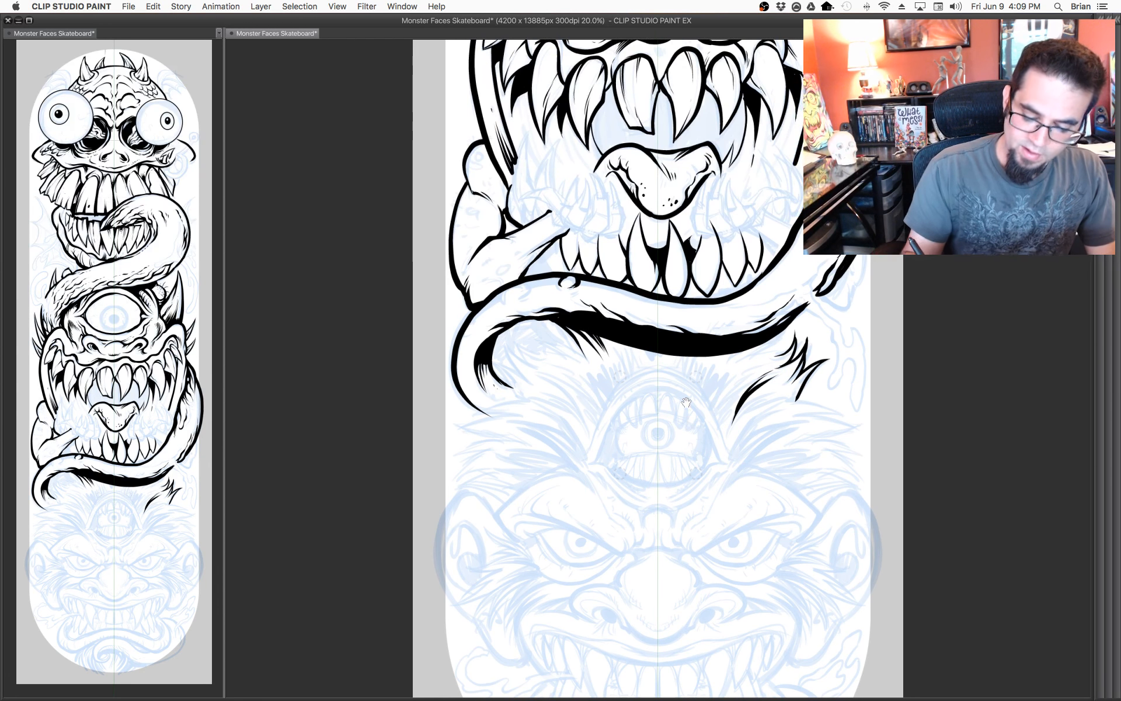
Ink spiky hair tufts inside the curl of the tentacle tip on the left side.
{"action": "left_click_drag", "start_coordinate": [686, 402], "coordinate": [696, 372]}
{"action": "mouse_move", "coordinate": [519, 318]}
{"action": "left_mouse_down"}
{"action": "mouse_move", "coordinate": [541, 354]}
{"action": "mouse_move", "coordinate": [554, 343]}
{"action": "mouse_move", "coordinate": [548, 355]}
{"action": "mouse_move", "coordinate": [530, 337]}
{"action": "mouse_move", "coordinate": [531, 314]}
{"action": "mouse_move", "coordinate": [541, 337]}
{"action": "mouse_move", "coordinate": [538, 304]}
{"action": "mouse_move", "coordinate": [557, 332]}
{"action": "mouse_move", "coordinate": [578, 302]}
{"action": "left_mouse_up"}
{"action": "mouse_move", "coordinate": [537, 350]}
{"action": "left_mouse_down"}
{"action": "mouse_move", "coordinate": [528, 334]}
{"action": "mouse_move", "coordinate": [537, 346]}
{"action": "mouse_move", "coordinate": [506, 333]}
{"action": "mouse_move", "coordinate": [517, 341]}
{"action": "left_mouse_up"}
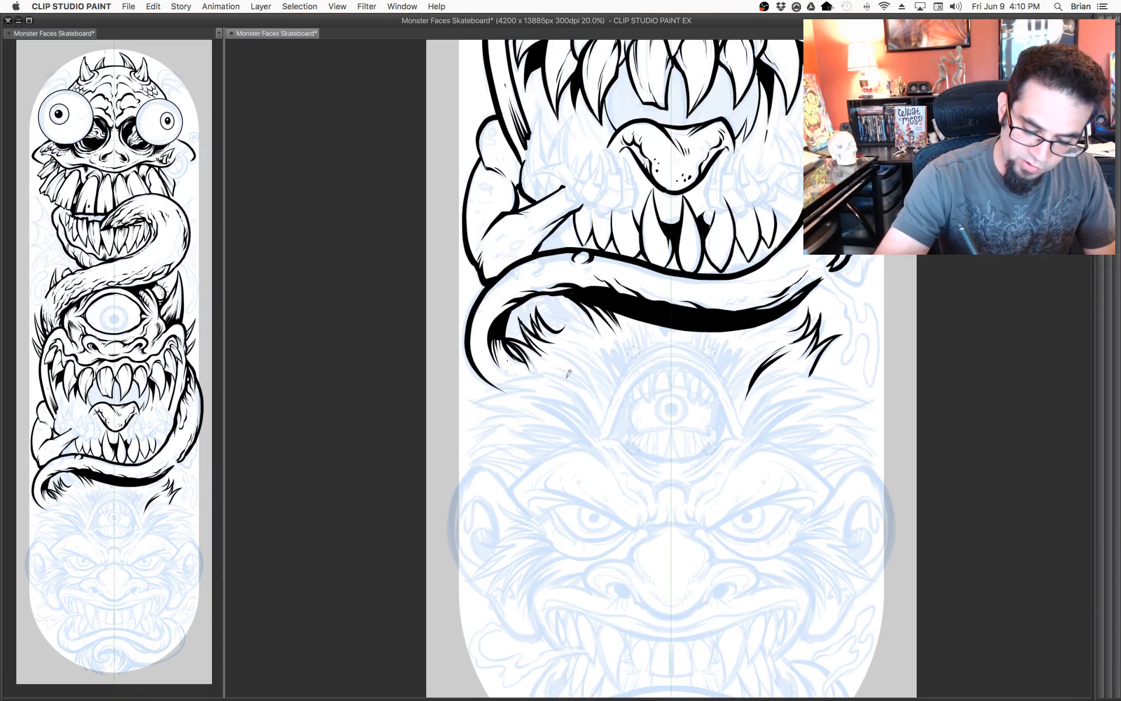
Ink the jagged outer hair tips on the left side of the bottom face, just below the tentacle's tip.
{"action": "left_click_drag", "start_coordinate": [689, 448], "coordinate": [720, 450]}
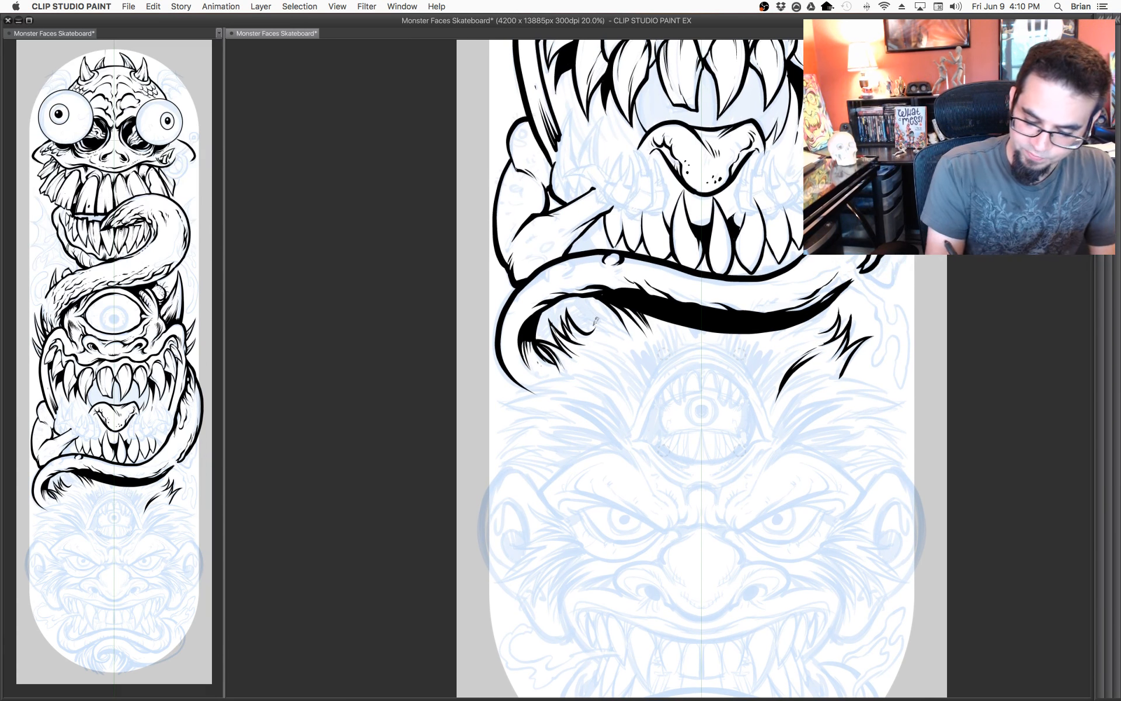
{"action": "left_click_drag", "start_coordinate": [692, 399], "coordinate": [745, 337]}
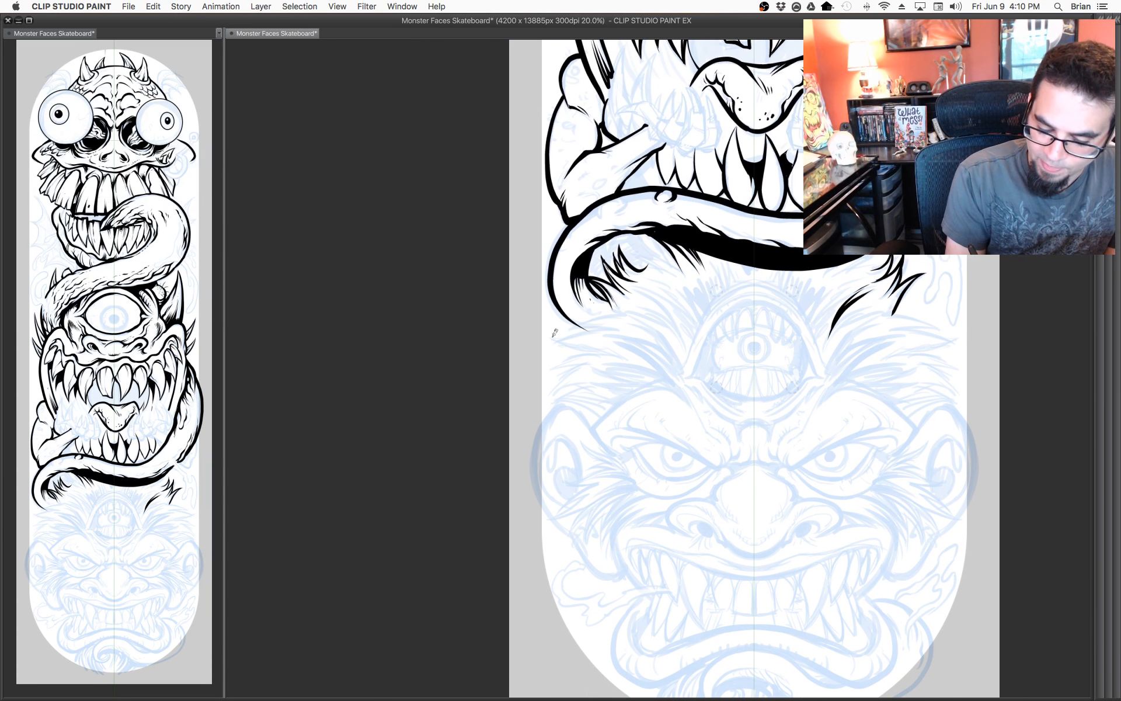
{"action": "mouse_move", "coordinate": [552, 337]}
{"action": "left_mouse_down"}
{"action": "mouse_move", "coordinate": [625, 328]}
{"action": "mouse_move", "coordinate": [623, 318]}
{"action": "left_mouse_up"}
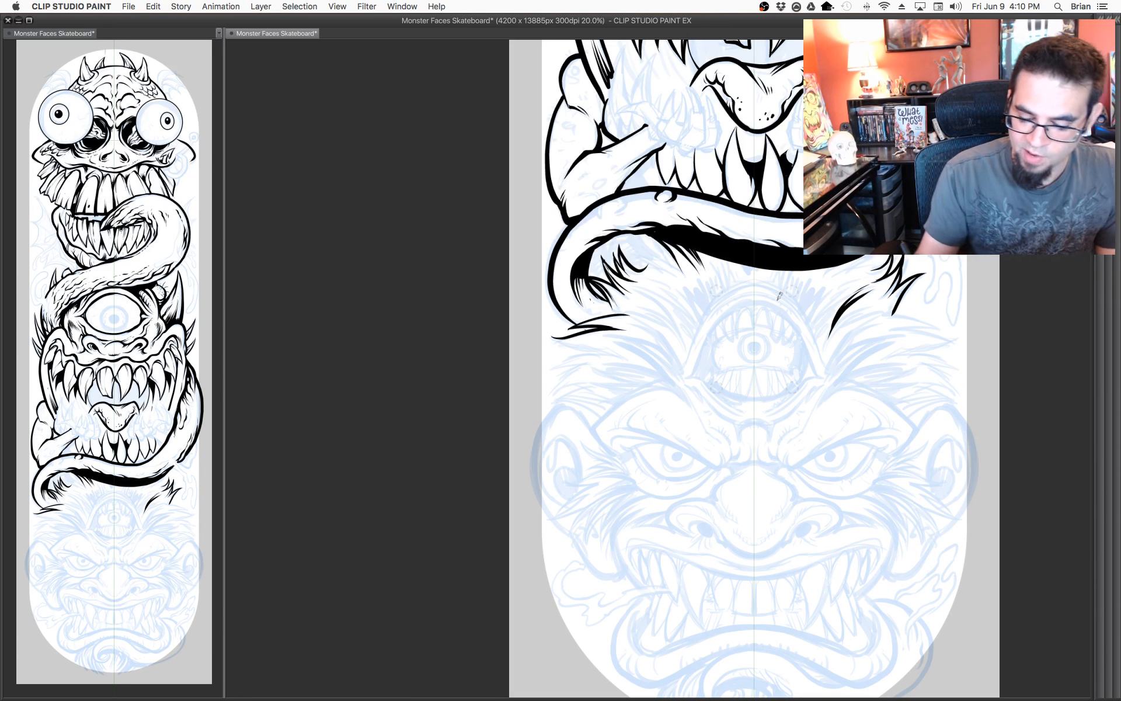
{"action": "mouse_move", "coordinate": [876, 284]}
{"action": "left_mouse_down"}
{"action": "mouse_move", "coordinate": [865, 374]}
{"action": "mouse_move", "coordinate": [820, 469]}
{"action": "left_mouse_up"}
{"action": "left_click_drag", "start_coordinate": [619, 262], "coordinate": [639, 318]}
{"action": "double_click", "coordinate": [779, 358]}
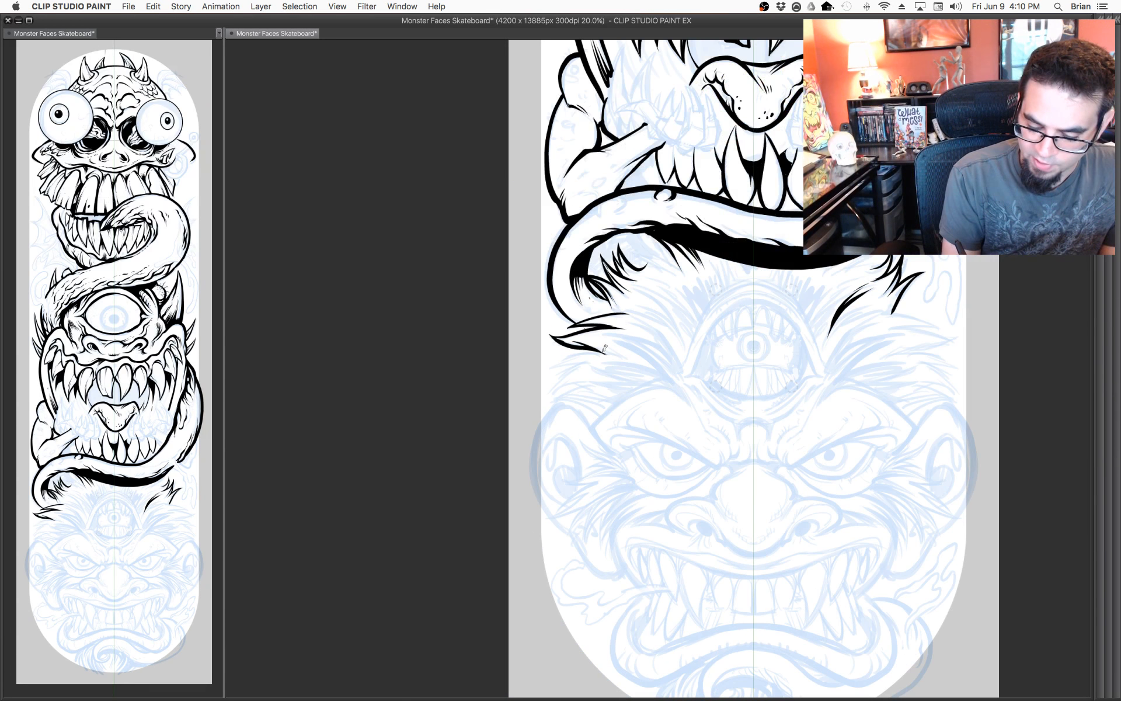
{"action": "mouse_move", "coordinate": [605, 353]}
{"action": "left_mouse_down"}
{"action": "mouse_move", "coordinate": [554, 371]}
{"action": "mouse_move", "coordinate": [606, 361]}
{"action": "left_mouse_up"}
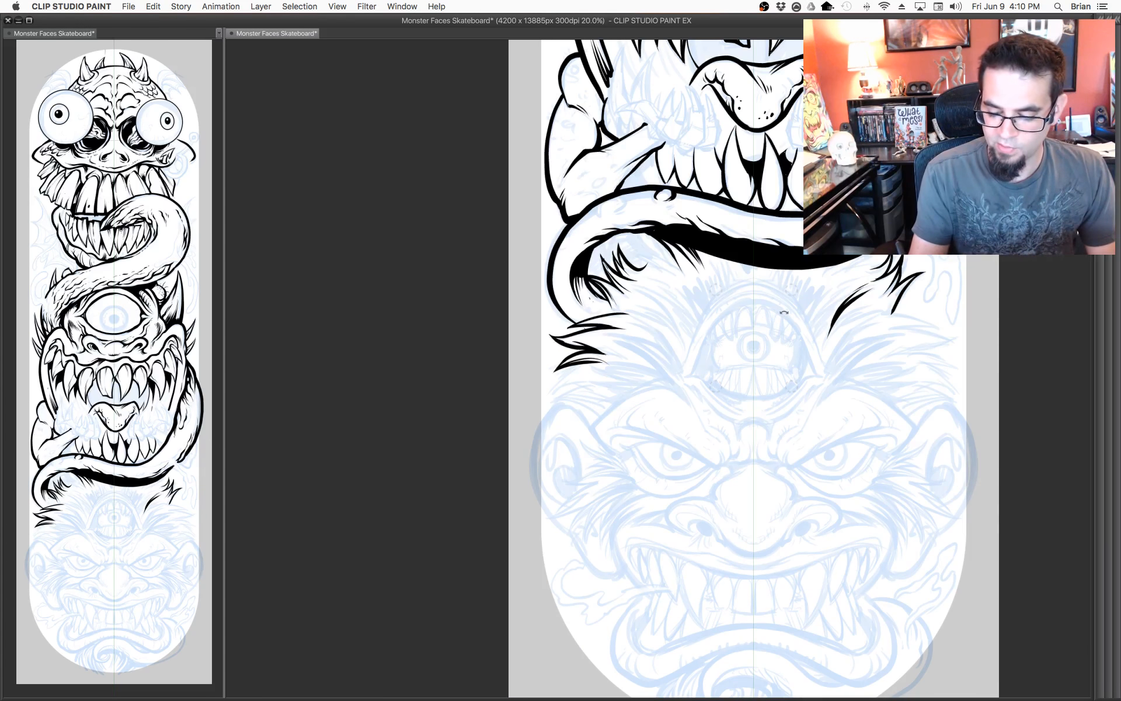
Ink thick tapered strokes running inward from the left hair tips, with the canvas rotated to suit the stroke direction.
{"action": "mouse_move", "coordinate": [783, 315]}
{"action": "left_mouse_down"}
{"action": "mouse_move", "coordinate": [811, 321]}
{"action": "mouse_move", "coordinate": [836, 366]}
{"action": "mouse_move", "coordinate": [781, 455]}
{"action": "left_mouse_up"}
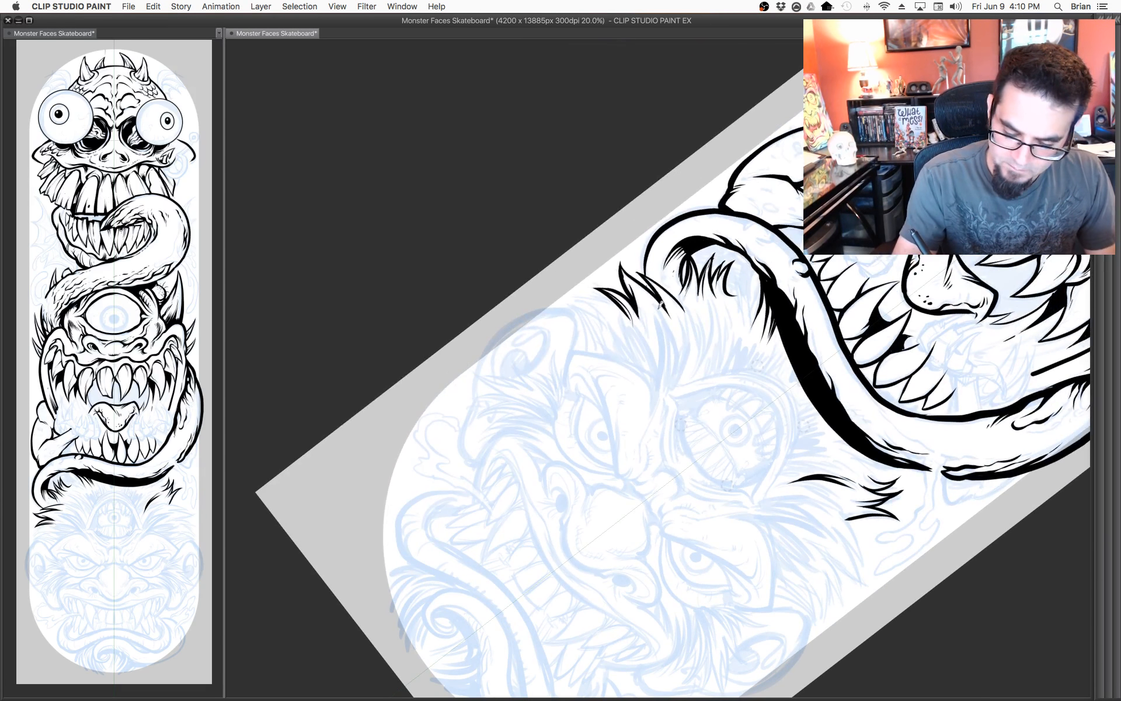
{"action": "left_click_drag", "start_coordinate": [650, 294], "coordinate": [671, 372]}
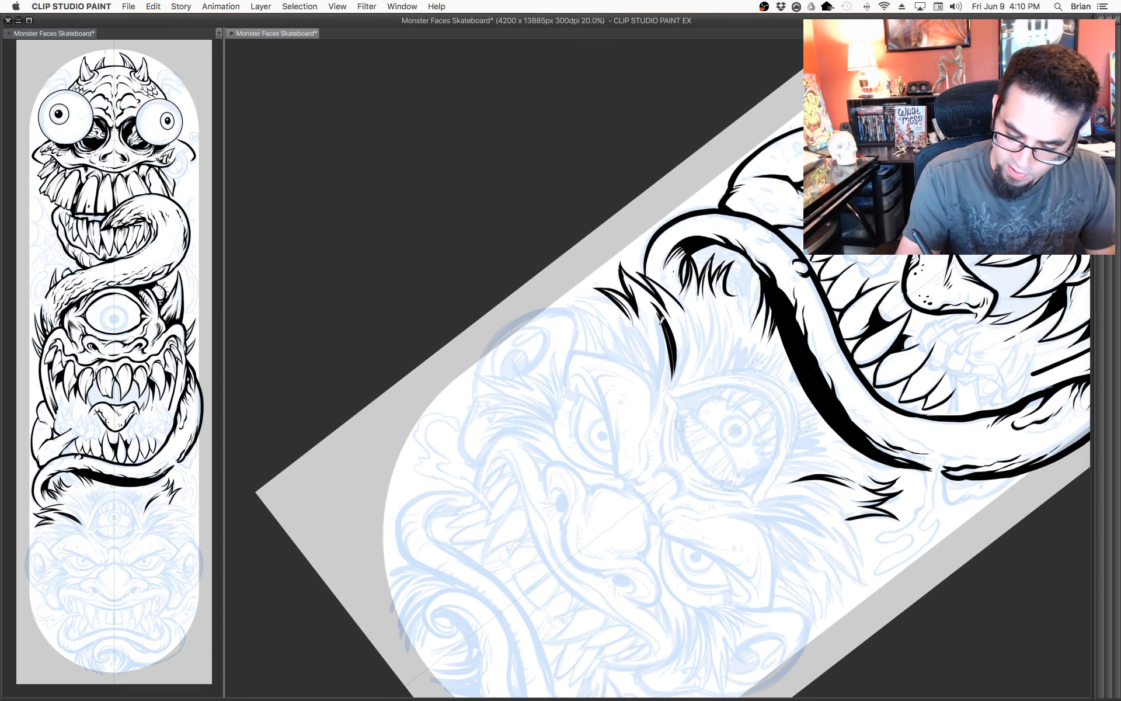
{"action": "left_click_drag", "start_coordinate": [658, 314], "coordinate": [670, 397]}
{"action": "left_click_drag", "start_coordinate": [659, 313], "coordinate": [671, 361]}
{"action": "left_click_drag", "start_coordinate": [682, 312], "coordinate": [678, 392]}
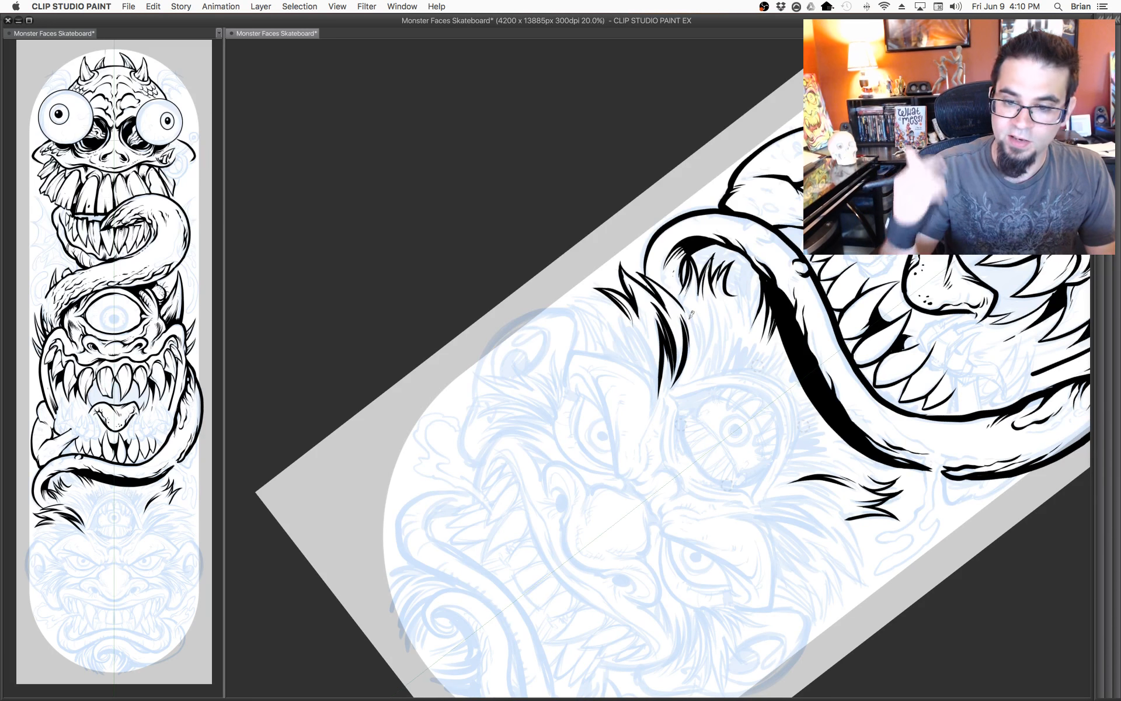
{"action": "left_click_drag", "start_coordinate": [690, 311], "coordinate": [701, 357]}
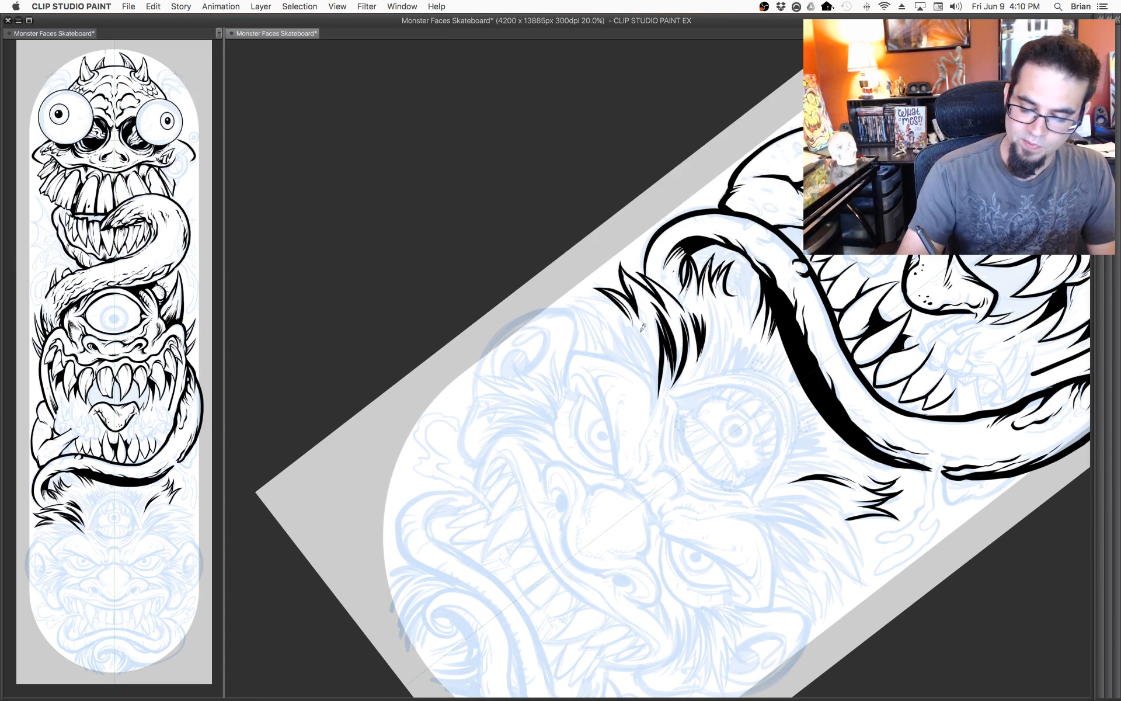
Thicken the left hair tuft and add a second group of tapered strokes toward the third eye.
{"action": "mouse_move", "coordinate": [641, 327]}
{"action": "left_mouse_down"}
{"action": "mouse_move", "coordinate": [655, 391]}
{"action": "mouse_move", "coordinate": [649, 379]}
{"action": "mouse_move", "coordinate": [722, 333]}
{"action": "left_mouse_up"}
{"action": "mouse_move", "coordinate": [712, 374]}
{"action": "left_mouse_down"}
{"action": "mouse_move", "coordinate": [725, 320]}
{"action": "mouse_move", "coordinate": [723, 360]}
{"action": "left_mouse_up"}
{"action": "left_click_drag", "start_coordinate": [727, 316], "coordinate": [725, 371]}
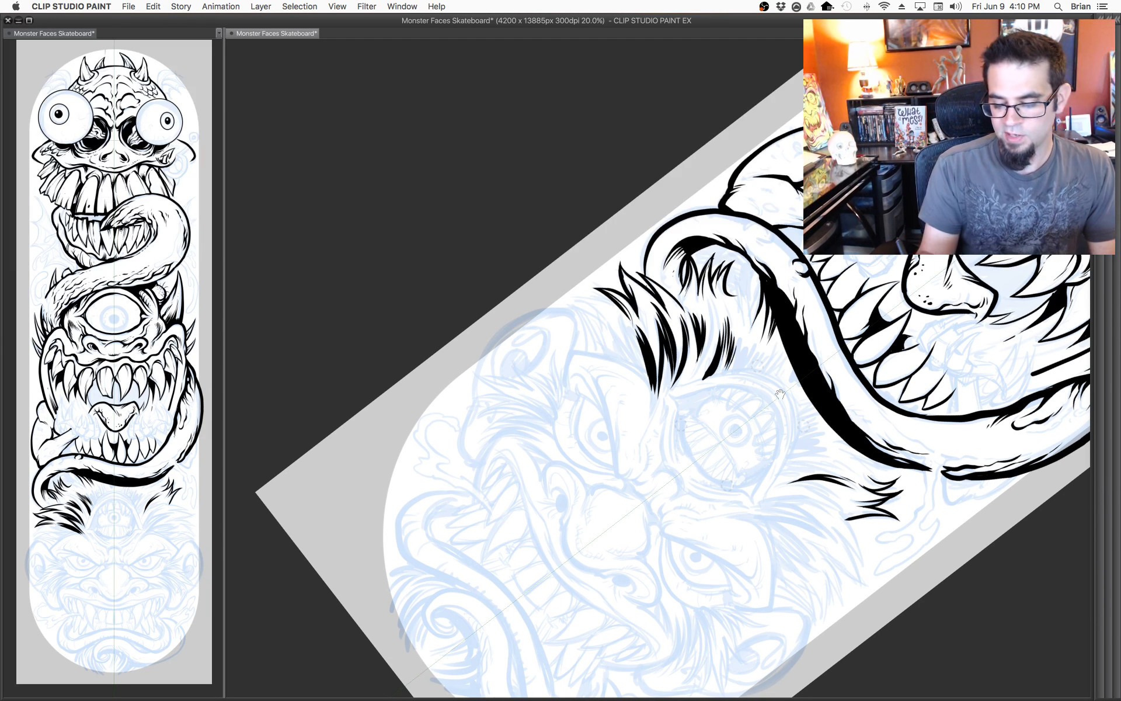
Ink the lower edge and outermost tip of the left hair tuft above the ear, redoing one stroke.
{"action": "key", "text": "super+@"}
{"action": "left_click_drag", "start_coordinate": [734, 369], "coordinate": [749, 342]}
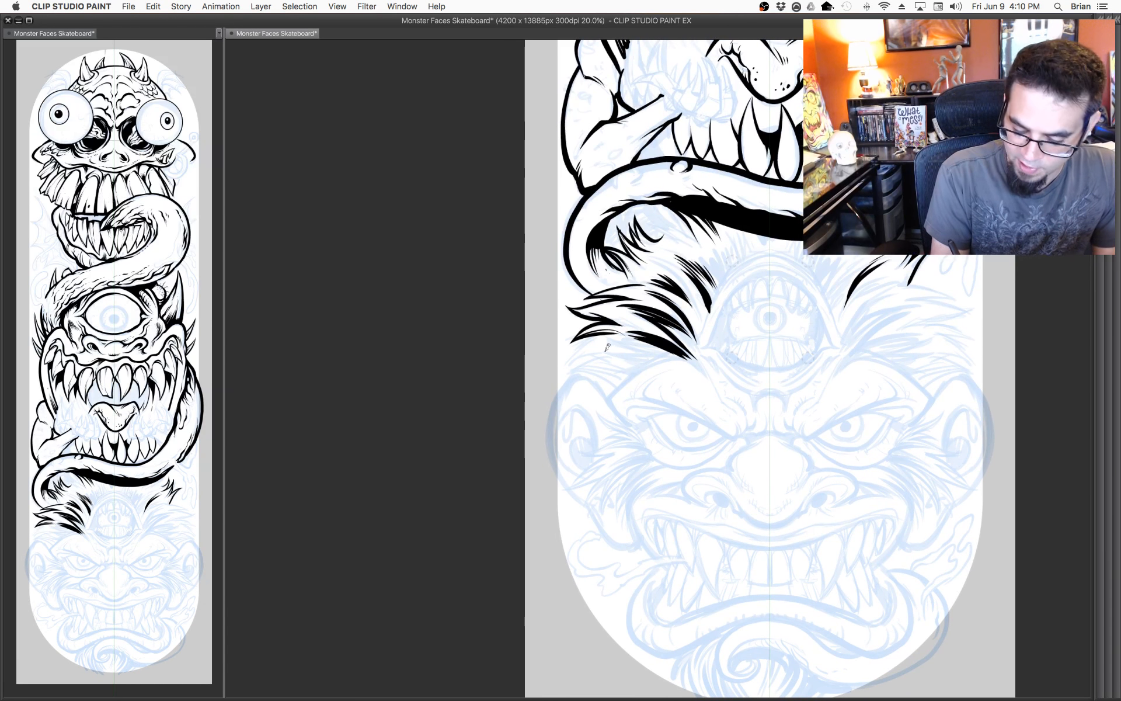
{"action": "mouse_move", "coordinate": [606, 352]}
{"action": "left_mouse_down"}
{"action": "mouse_move", "coordinate": [670, 355]}
{"action": "mouse_move", "coordinate": [616, 354]}
{"action": "mouse_move", "coordinate": [677, 353]}
{"action": "left_mouse_up"}
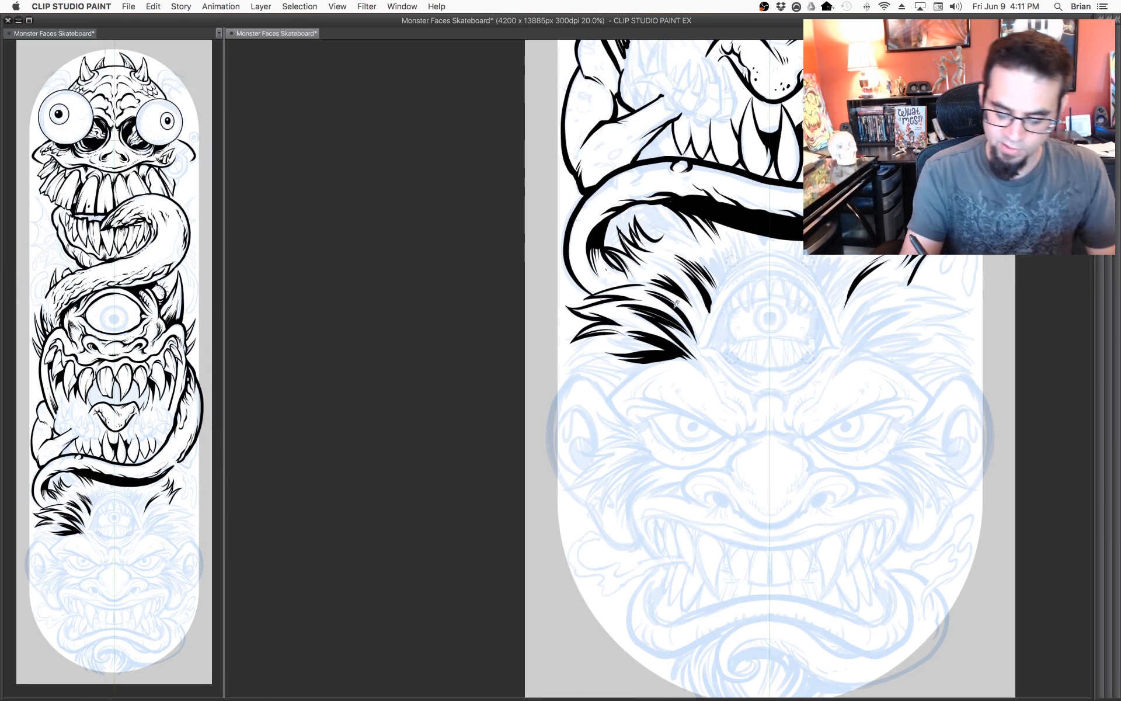
{"action": "mouse_move", "coordinate": [763, 292]}
{"action": "left_mouse_down"}
{"action": "mouse_move", "coordinate": [782, 315]}
{"action": "mouse_move", "coordinate": [724, 450]}
{"action": "left_mouse_up"}
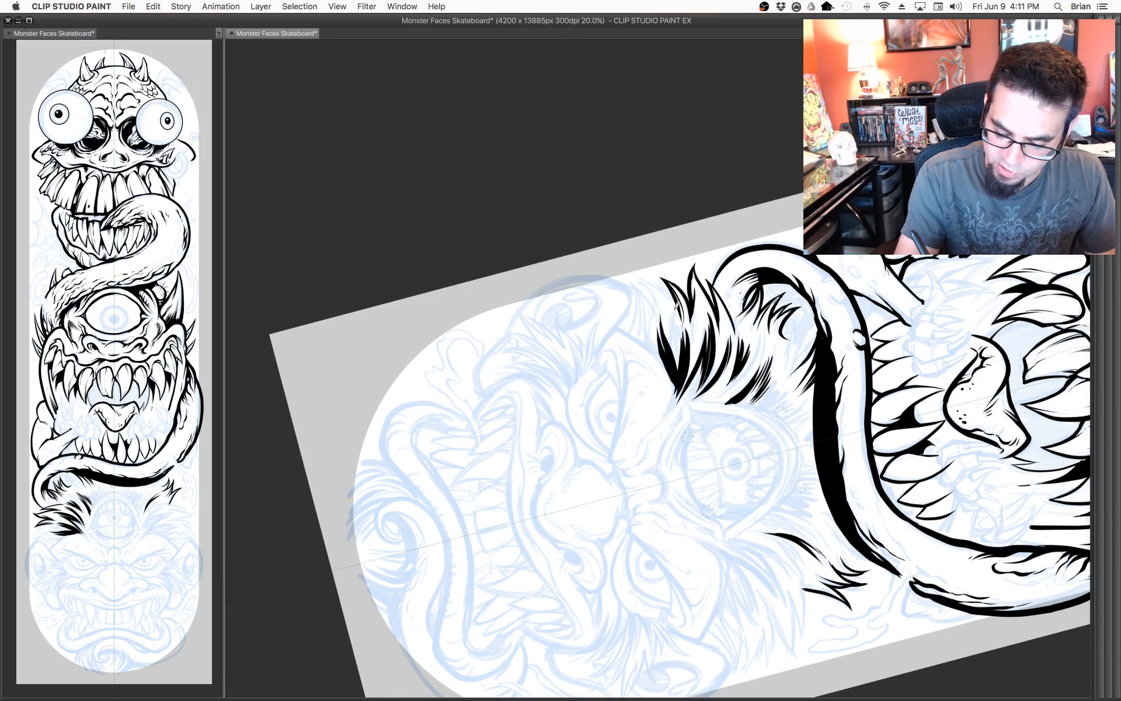
{"action": "mouse_move", "coordinate": [657, 298]}
{"action": "left_mouse_down"}
{"action": "mouse_move", "coordinate": [636, 275]}
{"action": "mouse_move", "coordinate": [674, 299]}
{"action": "left_mouse_up"}
{"action": "key", "text": "super+z"}
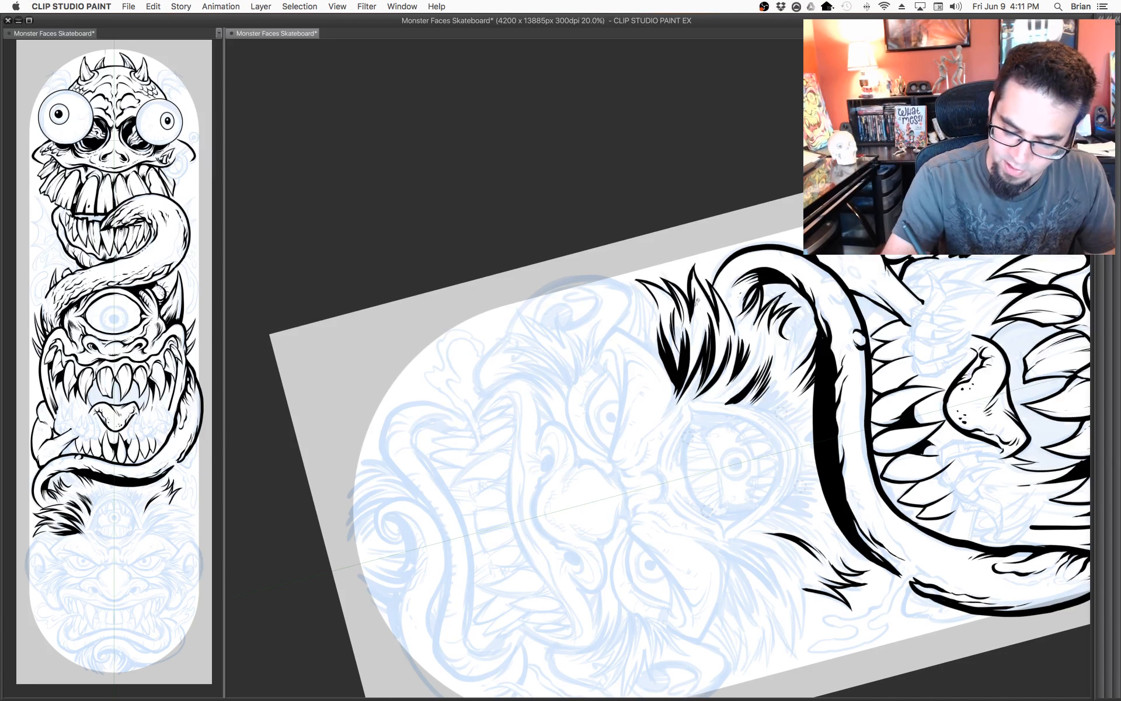
With the canvas back upright, ink fine hair strokes filling the gap between the left tuft, the tentacle and the third eye.
{"action": "key", "text": "r"}
{"action": "left_click_drag", "start_coordinate": [834, 369], "coordinate": [735, 355]}
{"action": "double_click", "coordinate": [834, 367]}
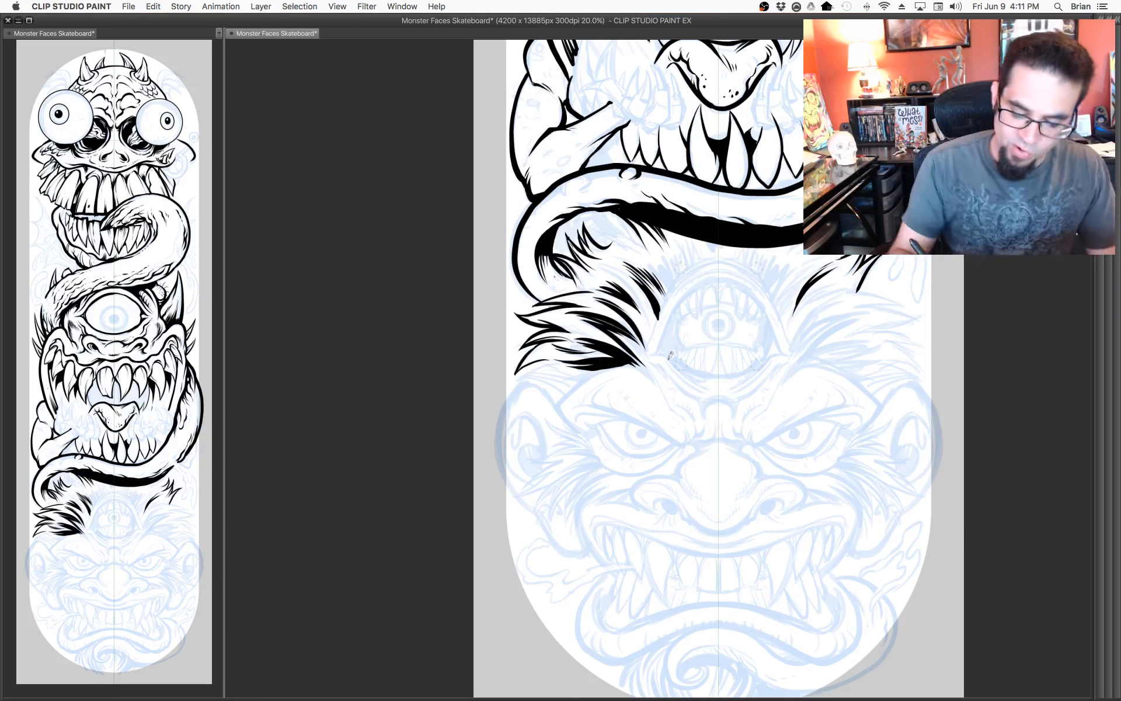
{"action": "left_click_drag", "start_coordinate": [685, 293], "coordinate": [671, 314]}
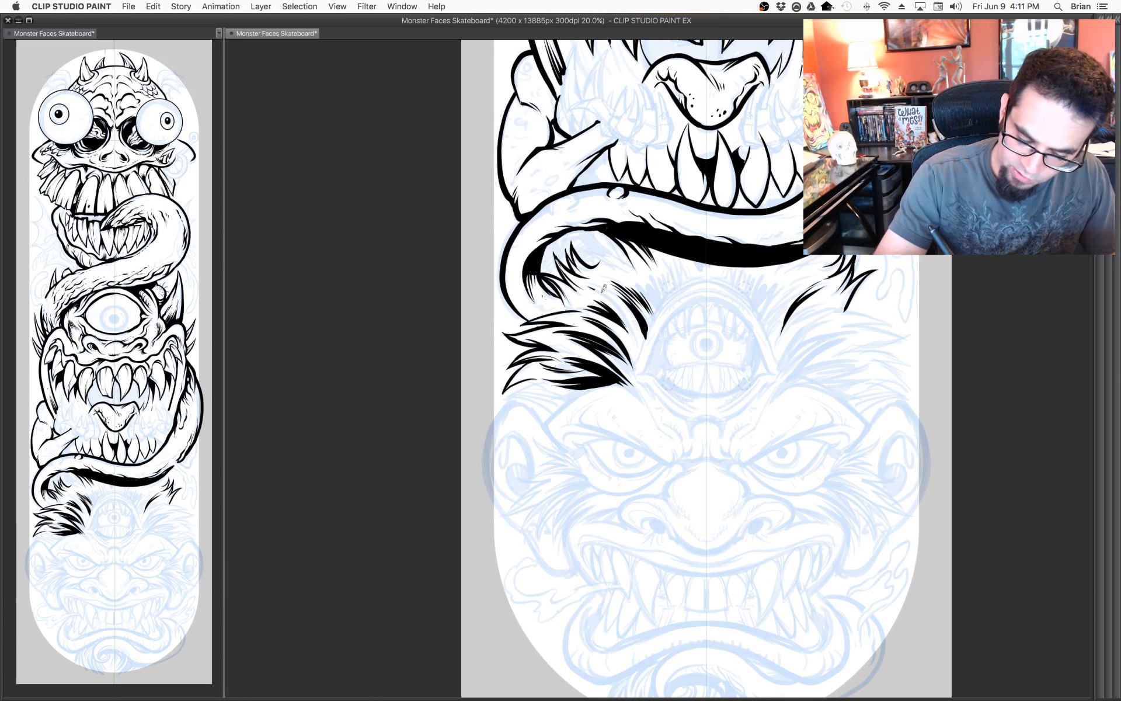
{"action": "left_click_drag", "start_coordinate": [605, 287], "coordinate": [633, 336]}
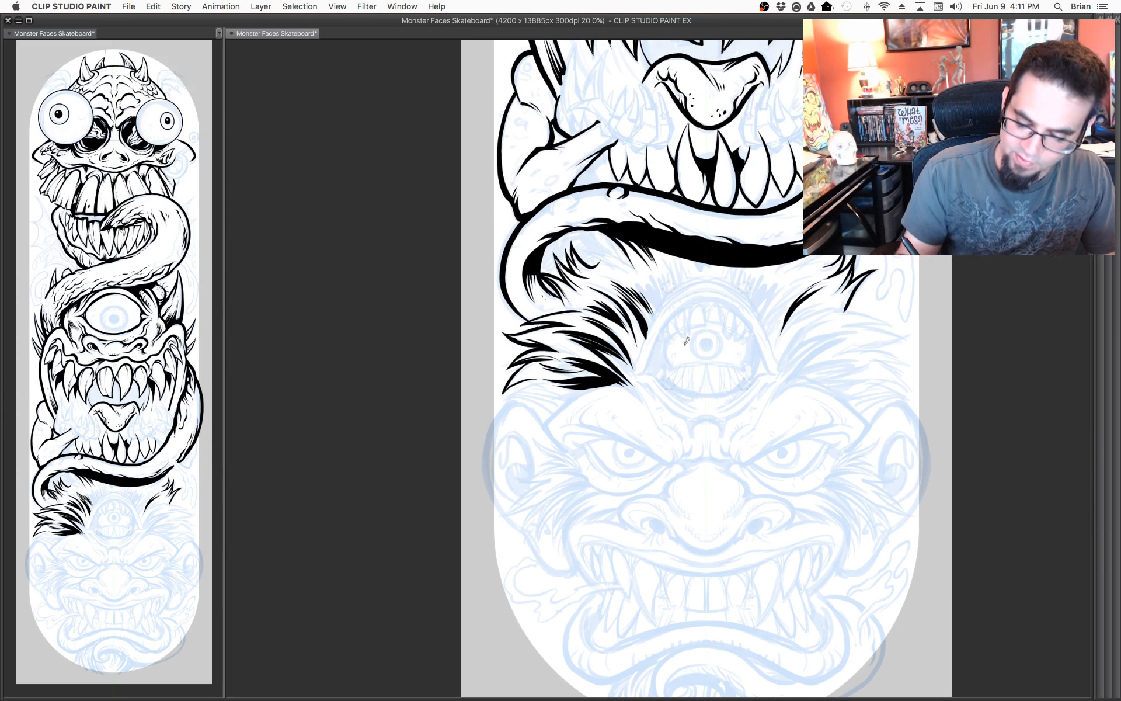
{"action": "left_click_drag", "start_coordinate": [640, 278], "coordinate": [658, 316]}
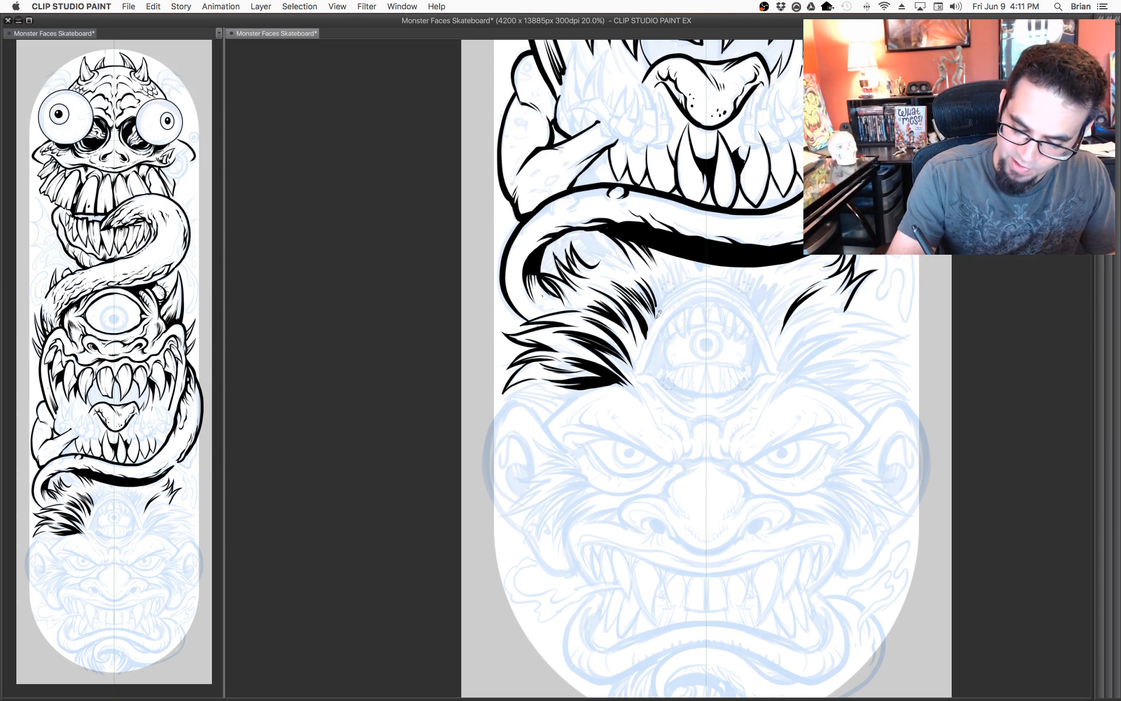
{"action": "left_click_drag", "start_coordinate": [641, 266], "coordinate": [667, 302]}
{"action": "left_click_drag", "start_coordinate": [714, 345], "coordinate": [708, 335]}
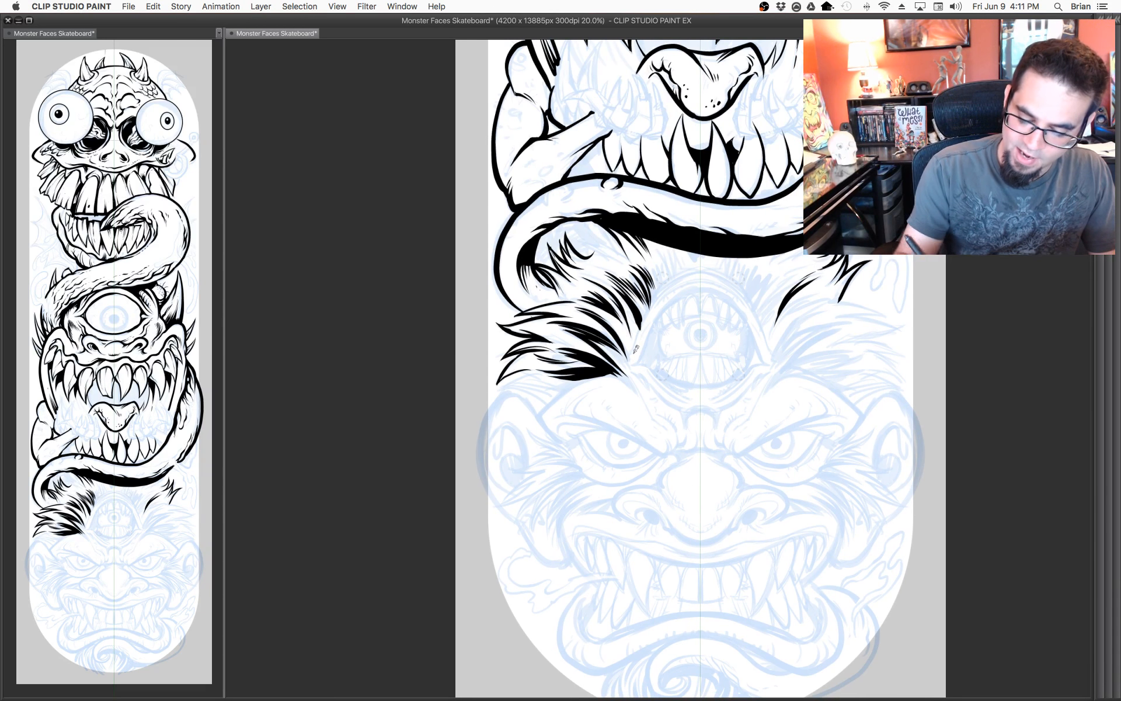
Ink the arched outline over the third eye with dark hair strokes rising from both sides up to the tentacle.
{"action": "mouse_move", "coordinate": [633, 350]}
{"action": "left_mouse_down"}
{"action": "mouse_move", "coordinate": [647, 310]}
{"action": "mouse_move", "coordinate": [697, 265]}
{"action": "mouse_move", "coordinate": [710, 269]}
{"action": "left_mouse_up"}
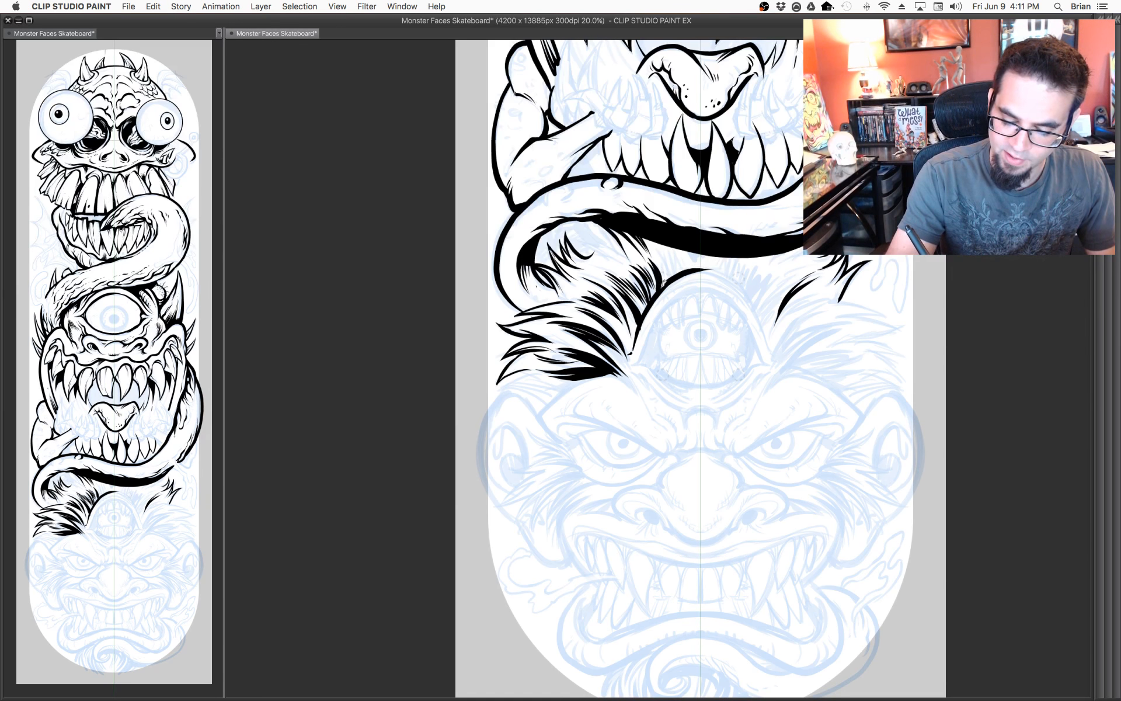
{"action": "mouse_move", "coordinate": [664, 250]}
{"action": "left_mouse_down"}
{"action": "mouse_move", "coordinate": [673, 276]}
{"action": "mouse_move", "coordinate": [688, 274]}
{"action": "left_mouse_up"}
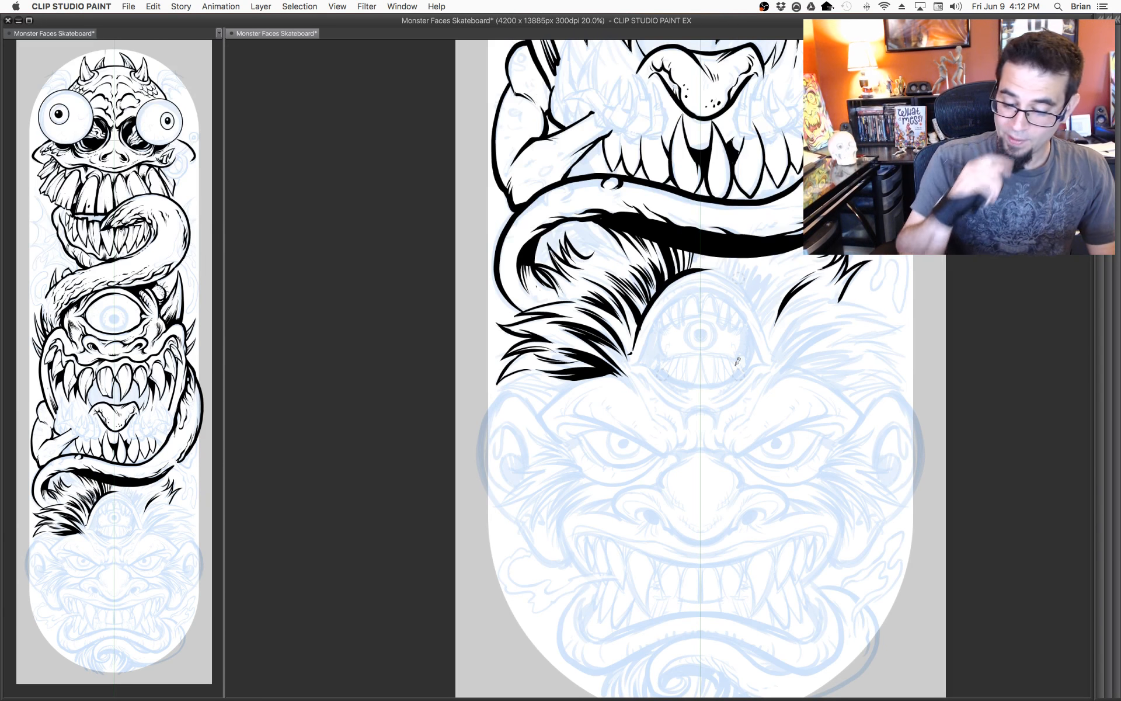
{"action": "mouse_move", "coordinate": [754, 315]}
{"action": "left_mouse_down"}
{"action": "mouse_move", "coordinate": [793, 261]}
{"action": "mouse_move", "coordinate": [754, 295]}
{"action": "mouse_move", "coordinate": [760, 278]}
{"action": "mouse_move", "coordinate": [753, 312]}
{"action": "mouse_move", "coordinate": [735, 271]}
{"action": "mouse_move", "coordinate": [747, 252]}
{"action": "left_mouse_up"}
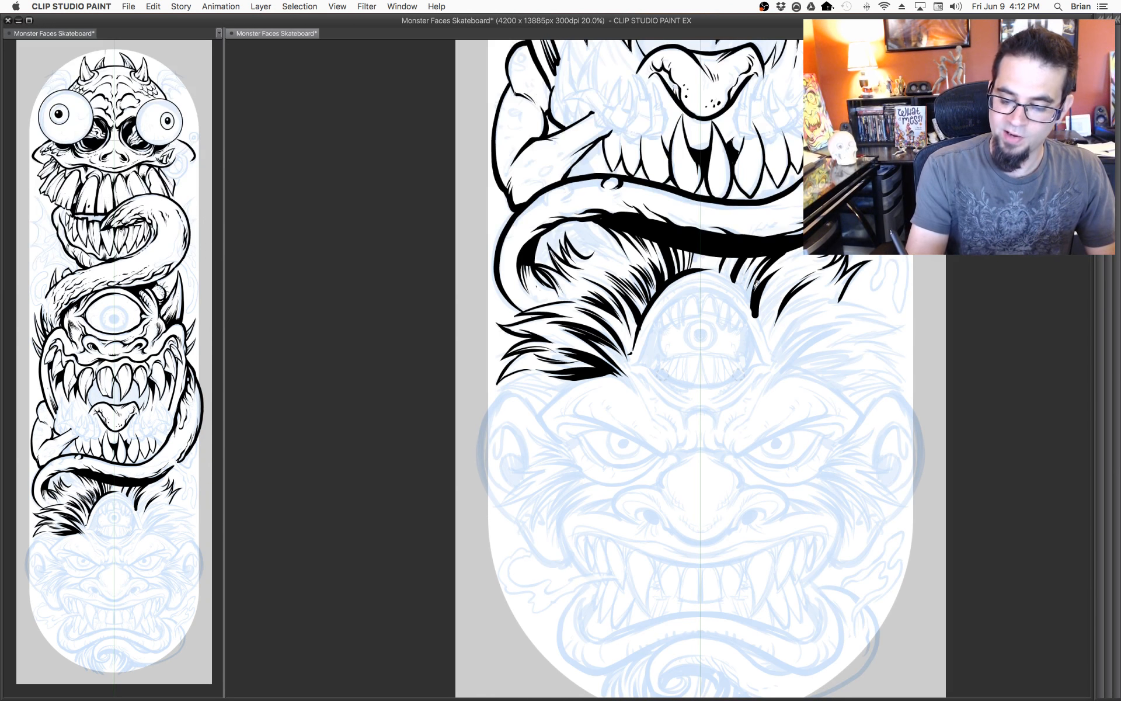
Fill the right hair tuft beside the third eye with tapered black strokes extending to its outer jagged tips.
{"action": "mouse_move", "coordinate": [802, 339]}
{"action": "left_mouse_down"}
{"action": "mouse_move", "coordinate": [777, 338]}
{"action": "mouse_move", "coordinate": [745, 305]}
{"action": "mouse_move", "coordinate": [763, 281]}
{"action": "left_mouse_up"}
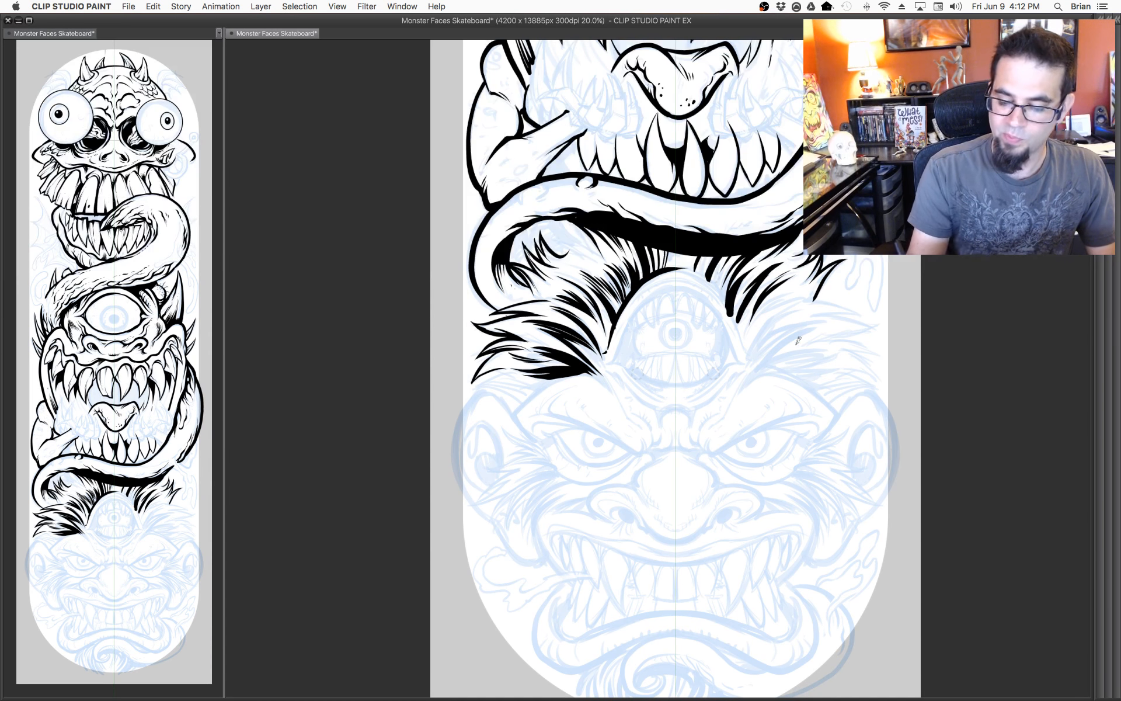
{"action": "left_click_drag", "start_coordinate": [810, 307], "coordinate": [795, 295]}
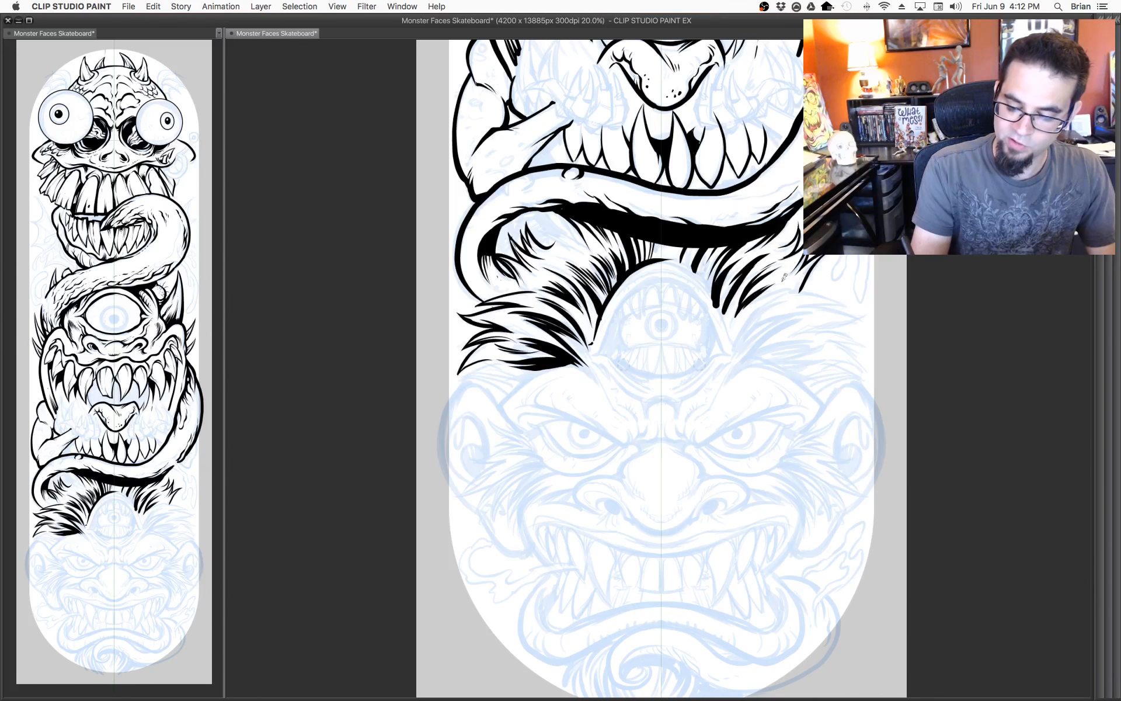
{"action": "scroll", "coordinate": [817, 414], "scroll_direction": "down", "scroll_amount": 2}
{"action": "mouse_move", "coordinate": [809, 418]}
{"action": "left_mouse_down"}
{"action": "mouse_move", "coordinate": [752, 395]}
{"action": "mouse_move", "coordinate": [740, 320]}
{"action": "mouse_move", "coordinate": [707, 351]}
{"action": "mouse_move", "coordinate": [749, 318]}
{"action": "mouse_move", "coordinate": [708, 335]}
{"action": "mouse_move", "coordinate": [745, 305]}
{"action": "left_mouse_up"}
{"action": "scroll", "coordinate": [713, 284], "scroll_direction": "up", "scroll_amount": 2}
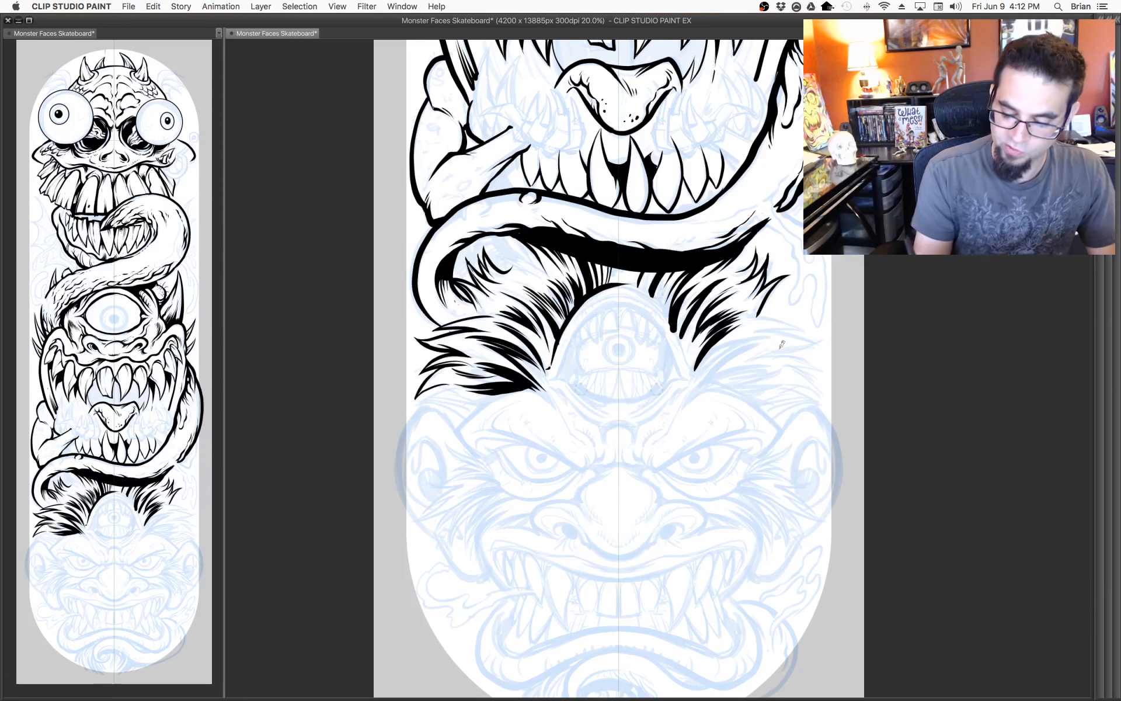
Extend the right hair tuft outward with tapered black strokes along its jagged outer tips.
{"action": "mouse_move", "coordinate": [853, 313]}
{"action": "left_mouse_down"}
{"action": "mouse_move", "coordinate": [797, 228]}
{"action": "mouse_move", "coordinate": [670, 303]}
{"action": "mouse_move", "coordinate": [679, 265]}
{"action": "mouse_move", "coordinate": [681, 330]}
{"action": "left_mouse_up"}
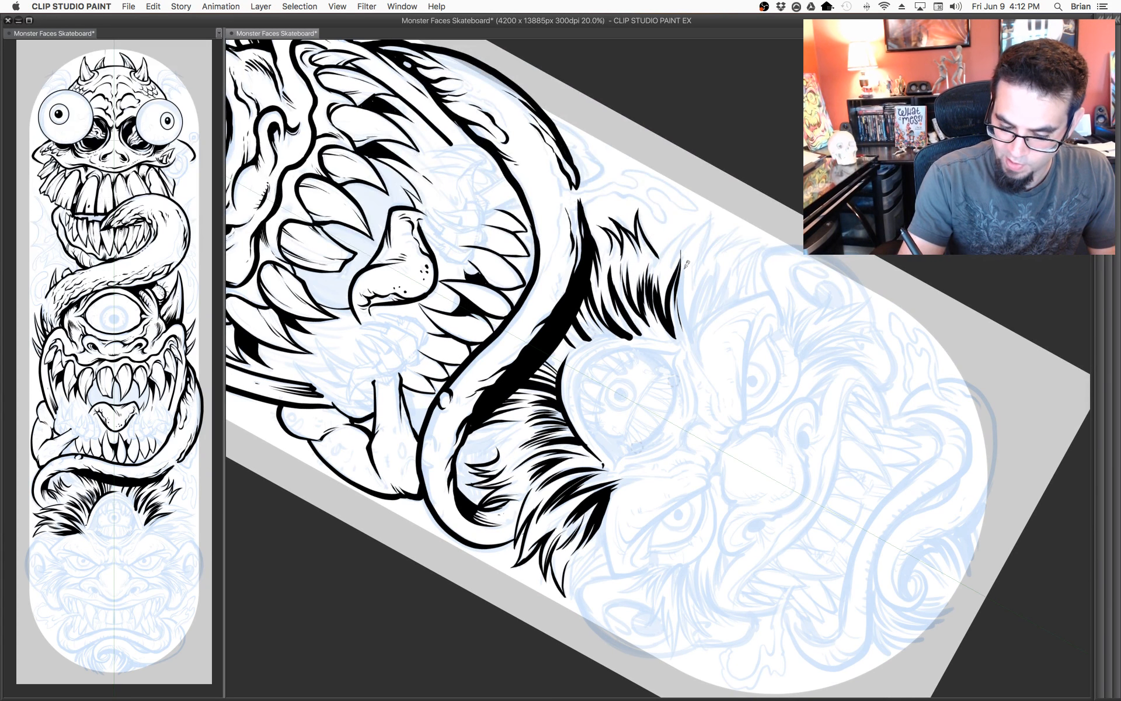
{"action": "mouse_move", "coordinate": [687, 264]}
{"action": "left_mouse_down"}
{"action": "mouse_move", "coordinate": [693, 331]}
{"action": "mouse_move", "coordinate": [691, 255]}
{"action": "left_mouse_up"}
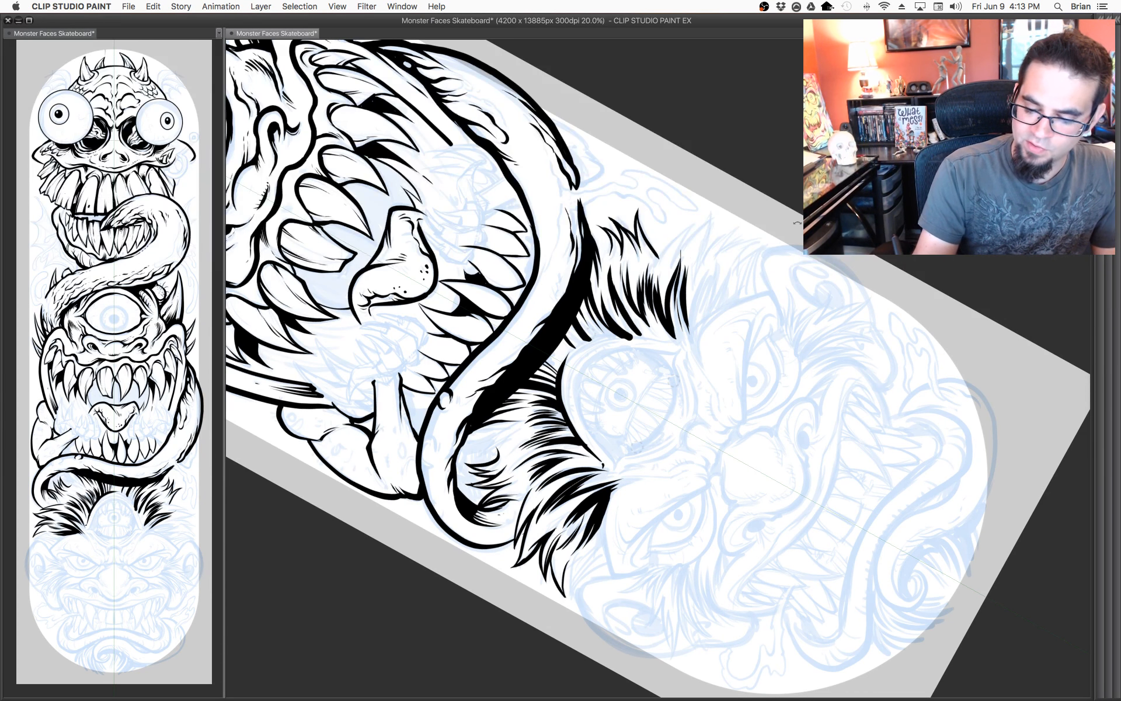
{"action": "mouse_move", "coordinate": [797, 222]}
{"action": "left_mouse_down"}
{"action": "mouse_move", "coordinate": [718, 222]}
{"action": "mouse_move", "coordinate": [622, 260]}
{"action": "mouse_move", "coordinate": [617, 215]}
{"action": "left_mouse_up"}
{"action": "mouse_move", "coordinate": [606, 275]}
{"action": "left_mouse_down"}
{"action": "mouse_move", "coordinate": [617, 233]}
{"action": "mouse_move", "coordinate": [622, 284]}
{"action": "mouse_move", "coordinate": [607, 254]}
{"action": "mouse_move", "coordinate": [601, 261]}
{"action": "mouse_move", "coordinate": [618, 258]}
{"action": "mouse_move", "coordinate": [624, 202]}
{"action": "mouse_move", "coordinate": [640, 257]}
{"action": "left_mouse_up"}
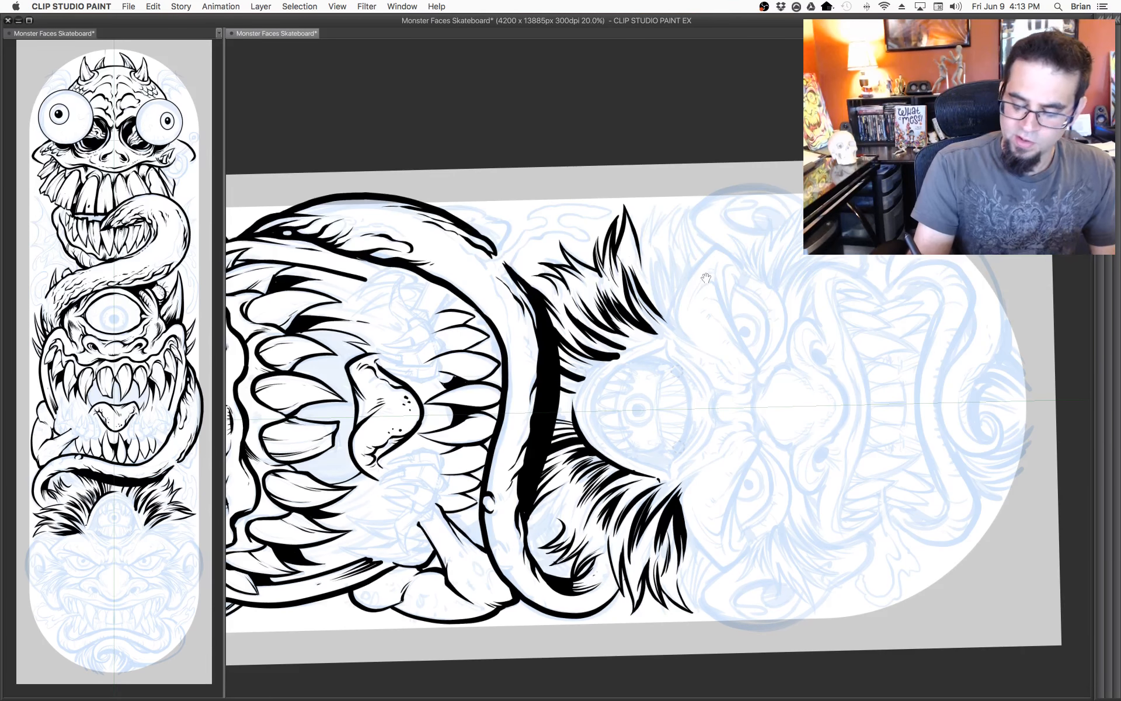
Ink the lower edge of the right hair tuft with dark strokes ending in a pointed outer tip.
{"action": "left_click_drag", "start_coordinate": [705, 276], "coordinate": [779, 296]}
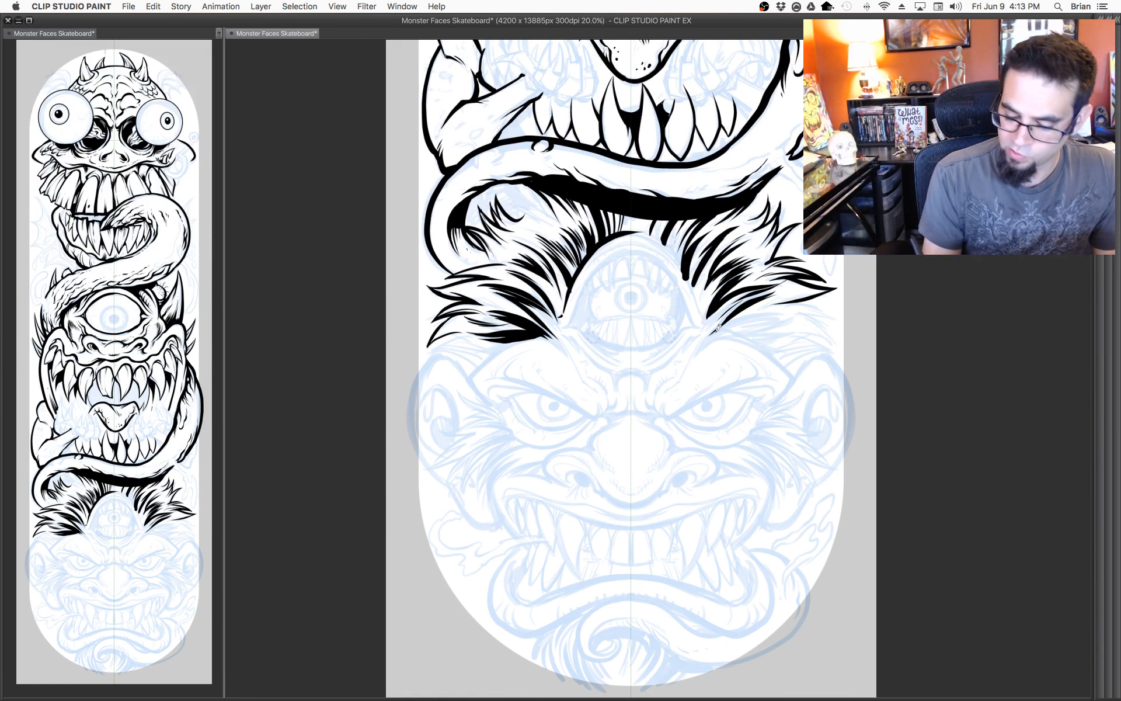
{"action": "mouse_move", "coordinate": [711, 331]}
{"action": "left_mouse_down"}
{"action": "mouse_move", "coordinate": [803, 303]}
{"action": "mouse_move", "coordinate": [731, 331]}
{"action": "mouse_move", "coordinate": [789, 312]}
{"action": "left_mouse_up"}
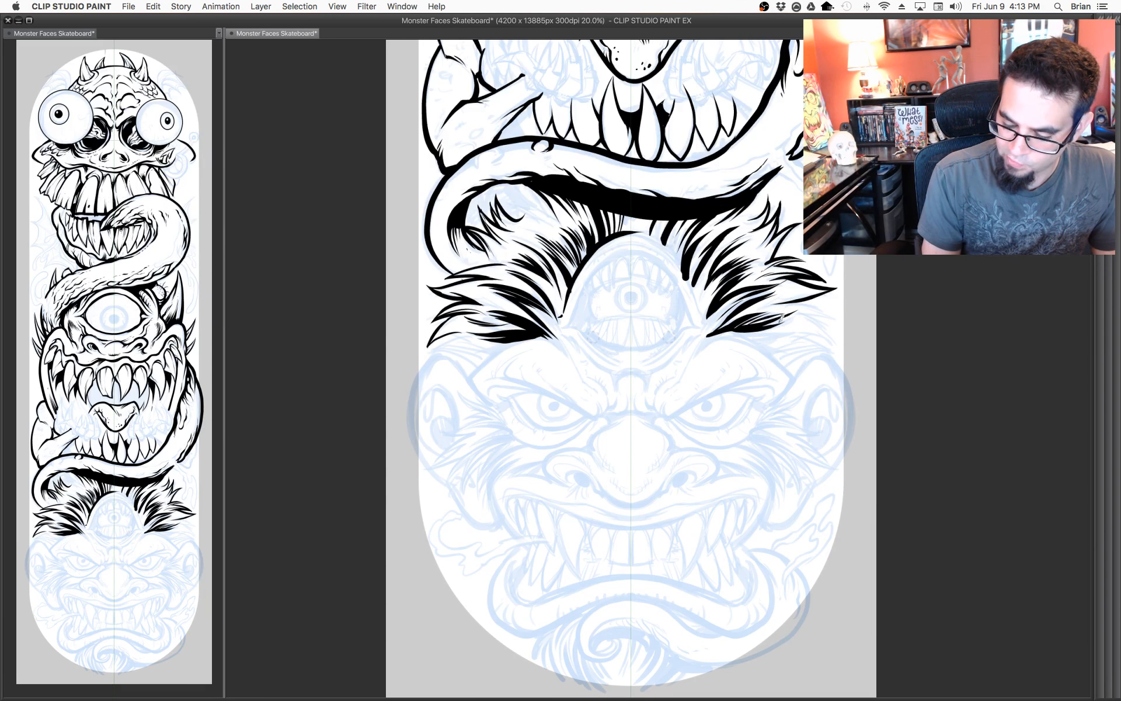
{"action": "mouse_move", "coordinate": [893, 300]}
{"action": "left_mouse_down"}
{"action": "mouse_move", "coordinate": [572, 247]}
{"action": "mouse_move", "coordinate": [554, 223]}
{"action": "mouse_move", "coordinate": [575, 212]}
{"action": "left_mouse_up"}
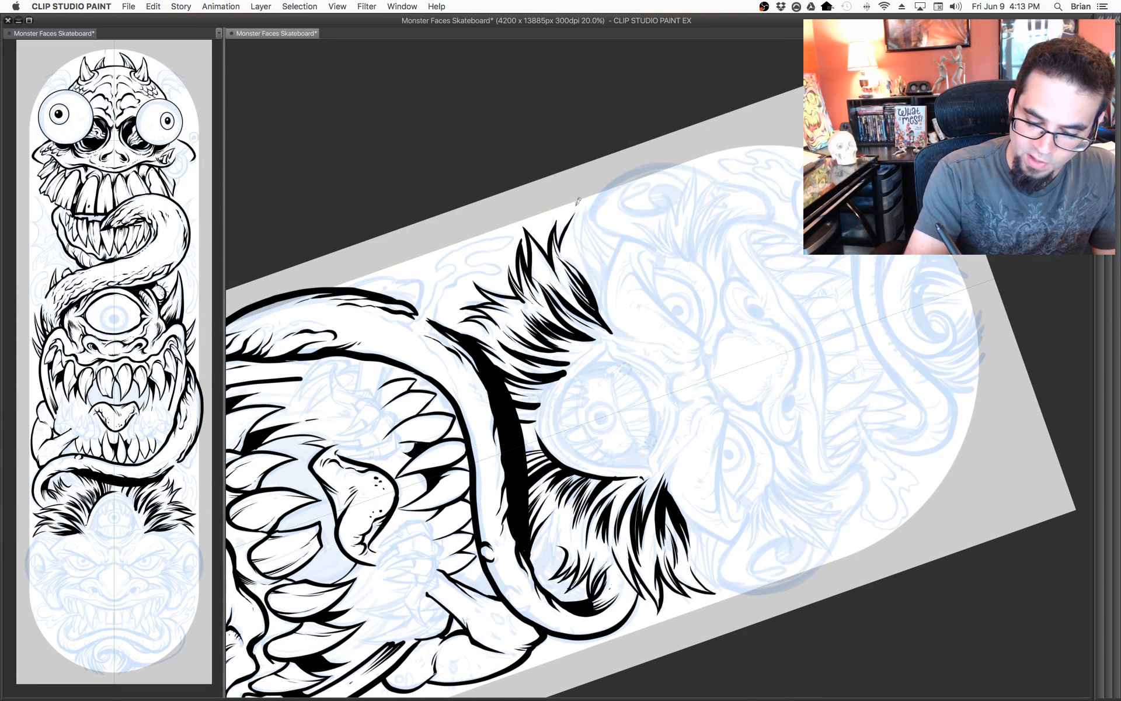
{"action": "left_click_drag", "start_coordinate": [578, 256], "coordinate": [575, 214]}
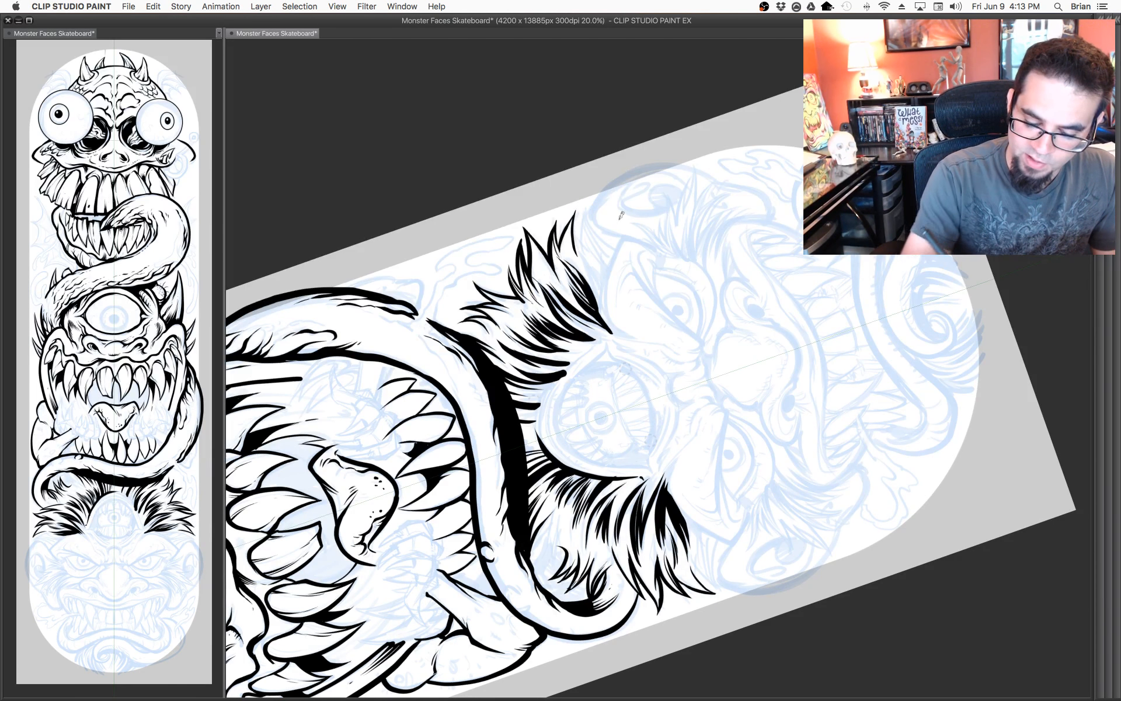
{"action": "key", "text": "super+at"}
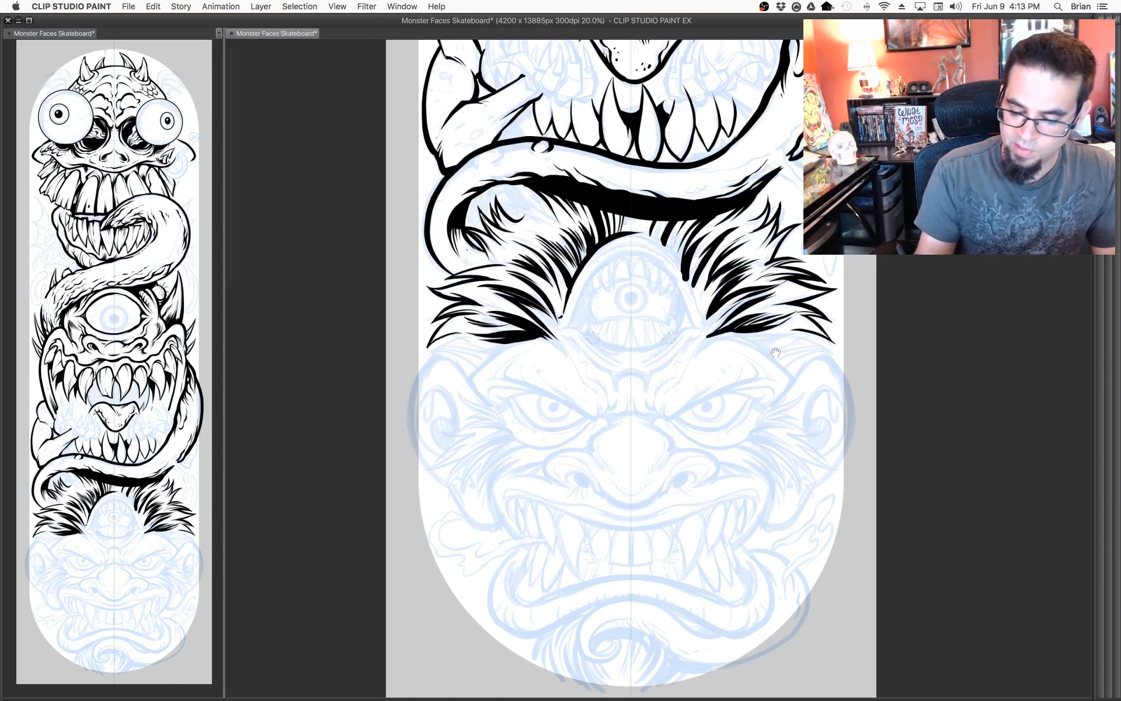
Ink the angular temple line beneath the left hair tuft and the slanted inner brow line above the right eye.
{"action": "left_click_drag", "start_coordinate": [779, 354], "coordinate": [847, 343]}
{"action": "left_click_drag", "start_coordinate": [530, 360], "coordinate": [549, 390]}
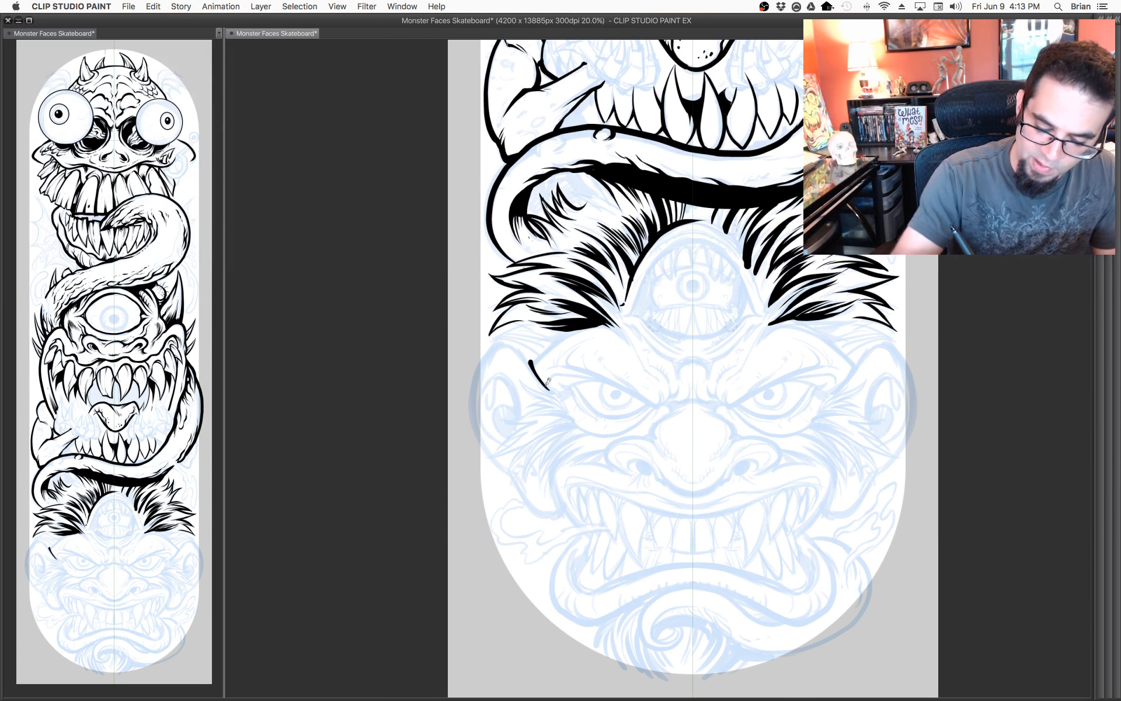
{"action": "left_click_drag", "start_coordinate": [529, 361], "coordinate": [564, 346]}
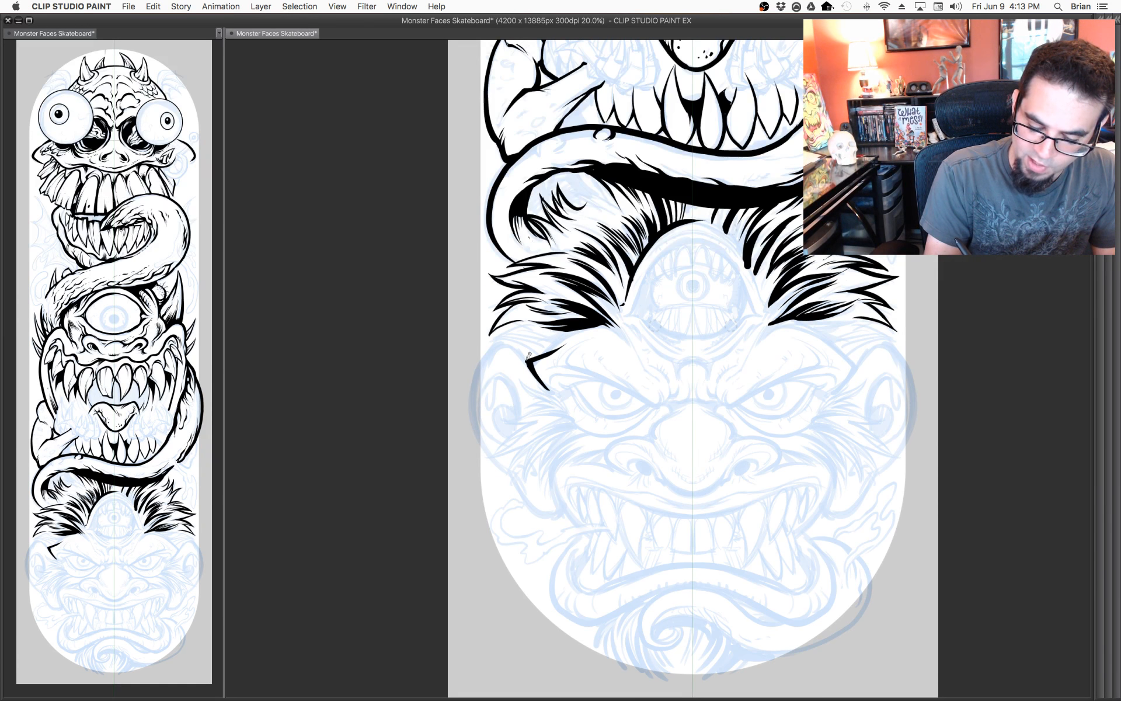
{"action": "left_click_drag", "start_coordinate": [546, 353], "coordinate": [566, 334]}
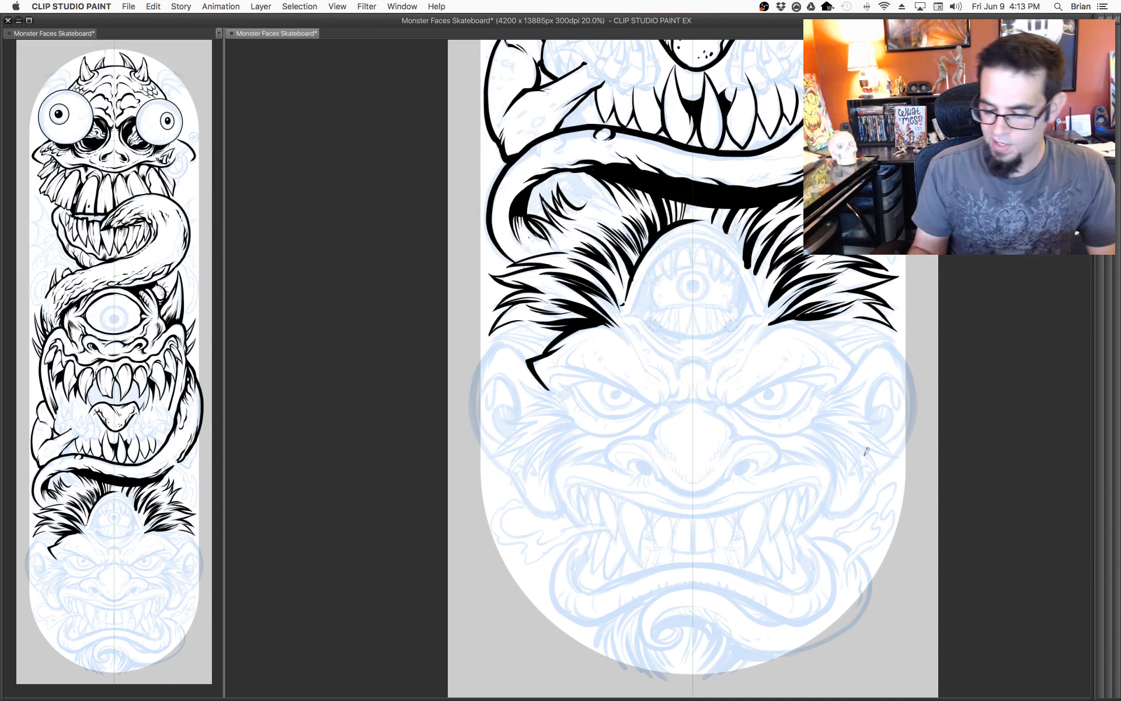
{"action": "left_click_drag", "start_coordinate": [809, 413], "coordinate": [761, 412]}
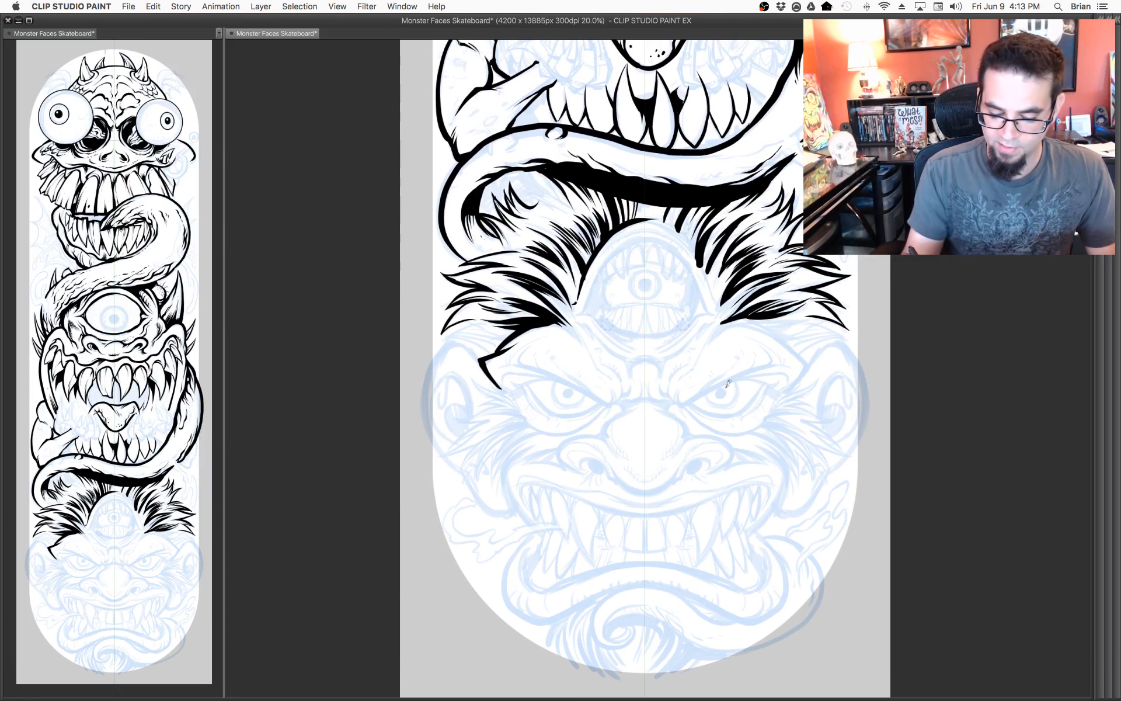
{"action": "left_click_drag", "start_coordinate": [678, 403], "coordinate": [736, 359]}
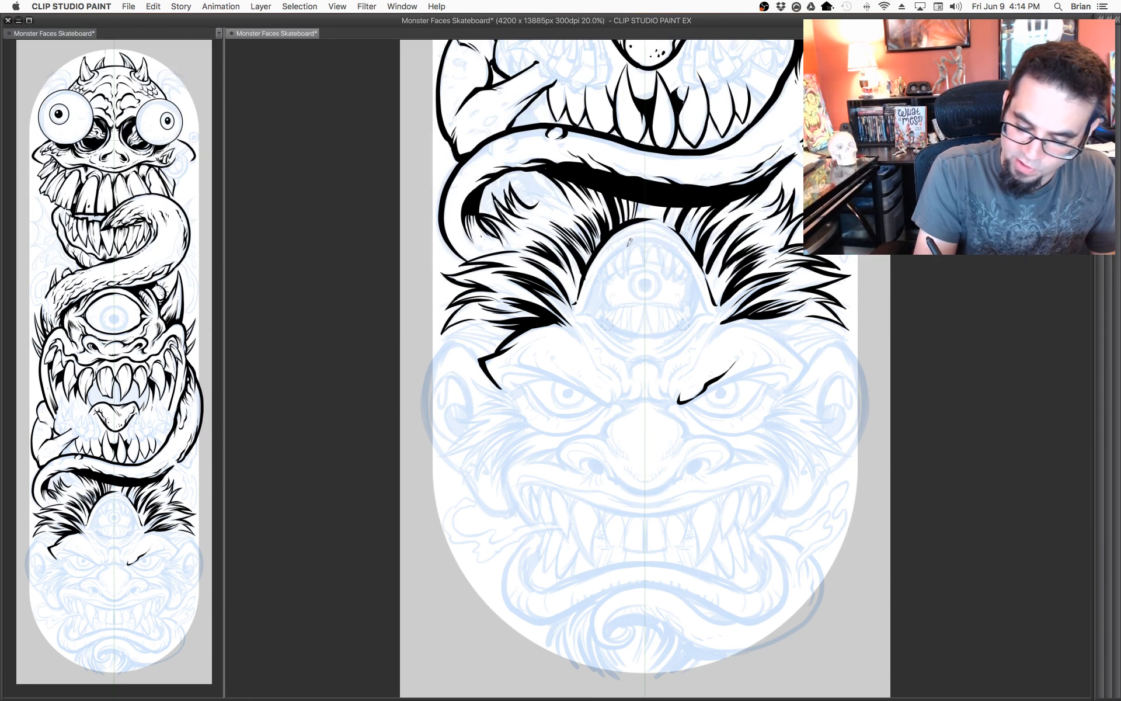
Ink the inner arch of the forehead mouth and the row of jagged upper teeth hanging beneath it.
{"action": "mouse_move", "coordinate": [630, 243]}
{"action": "left_mouse_down"}
{"action": "mouse_move", "coordinate": [670, 228]}
{"action": "mouse_move", "coordinate": [717, 312]}
{"action": "left_mouse_up"}
{"action": "left_click_drag", "start_coordinate": [637, 238], "coordinate": [577, 314]}
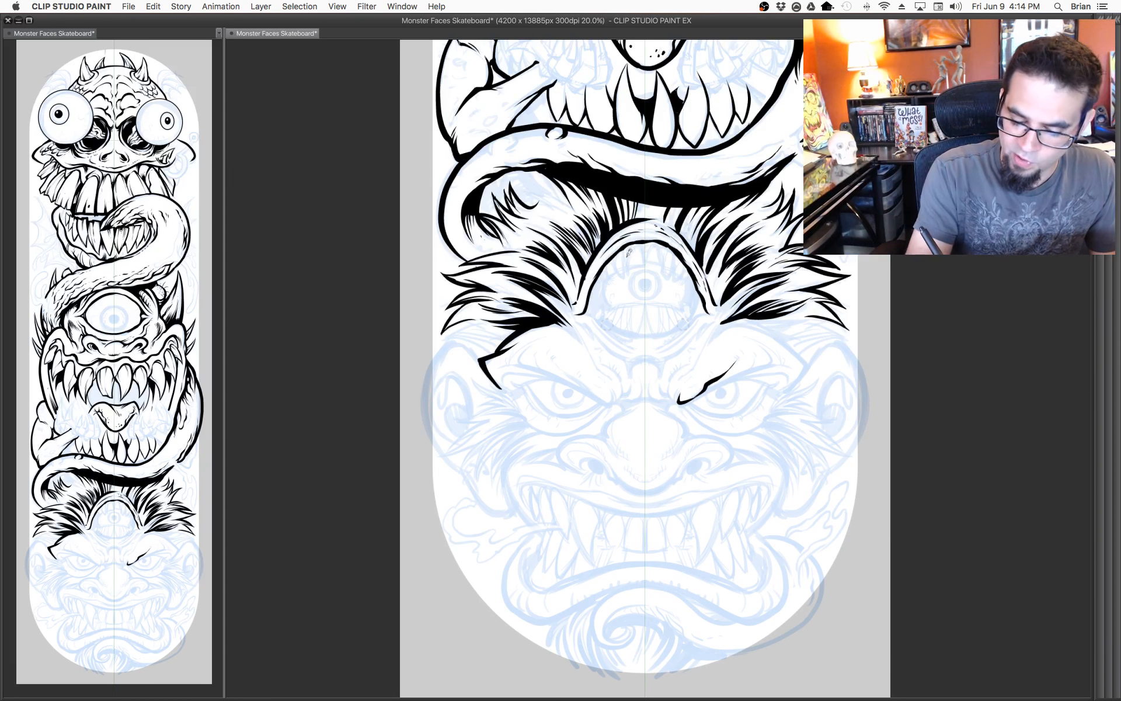
{"action": "mouse_move", "coordinate": [628, 252]}
{"action": "left_mouse_down"}
{"action": "mouse_move", "coordinate": [646, 267]}
{"action": "mouse_move", "coordinate": [641, 250]}
{"action": "mouse_move", "coordinate": [630, 252]}
{"action": "mouse_move", "coordinate": [641, 240]}
{"action": "mouse_move", "coordinate": [649, 264]}
{"action": "mouse_move", "coordinate": [620, 249]}
{"action": "mouse_move", "coordinate": [623, 277]}
{"action": "left_mouse_up"}
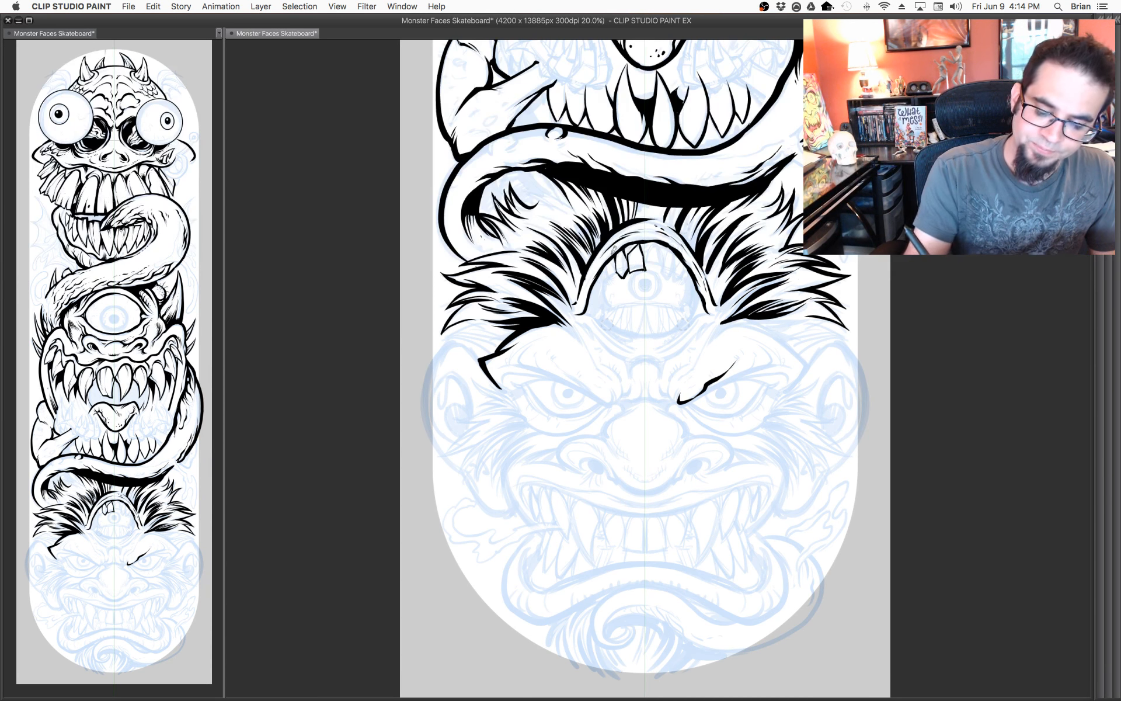
{"action": "mouse_move", "coordinate": [611, 257]}
{"action": "left_mouse_down"}
{"action": "mouse_move", "coordinate": [609, 278]}
{"action": "mouse_move", "coordinate": [622, 269]}
{"action": "left_mouse_up"}
{"action": "left_click_drag", "start_coordinate": [621, 255], "coordinate": [619, 264]}
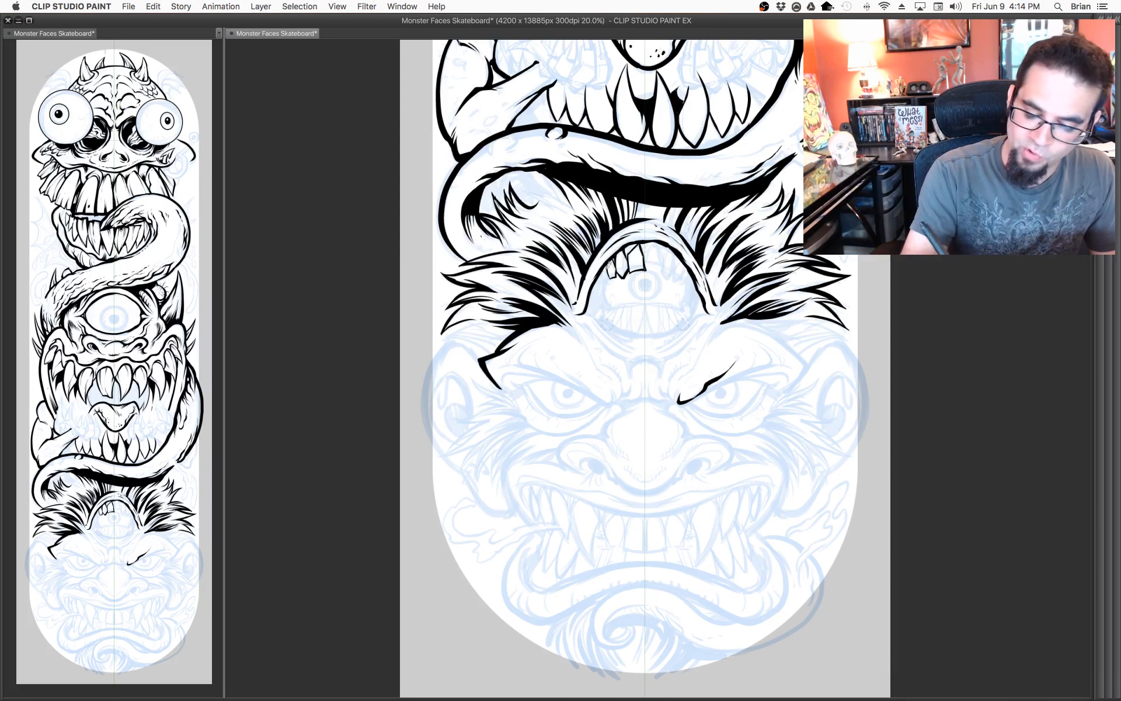
{"action": "left_click_drag", "start_coordinate": [603, 268], "coordinate": [608, 276]}
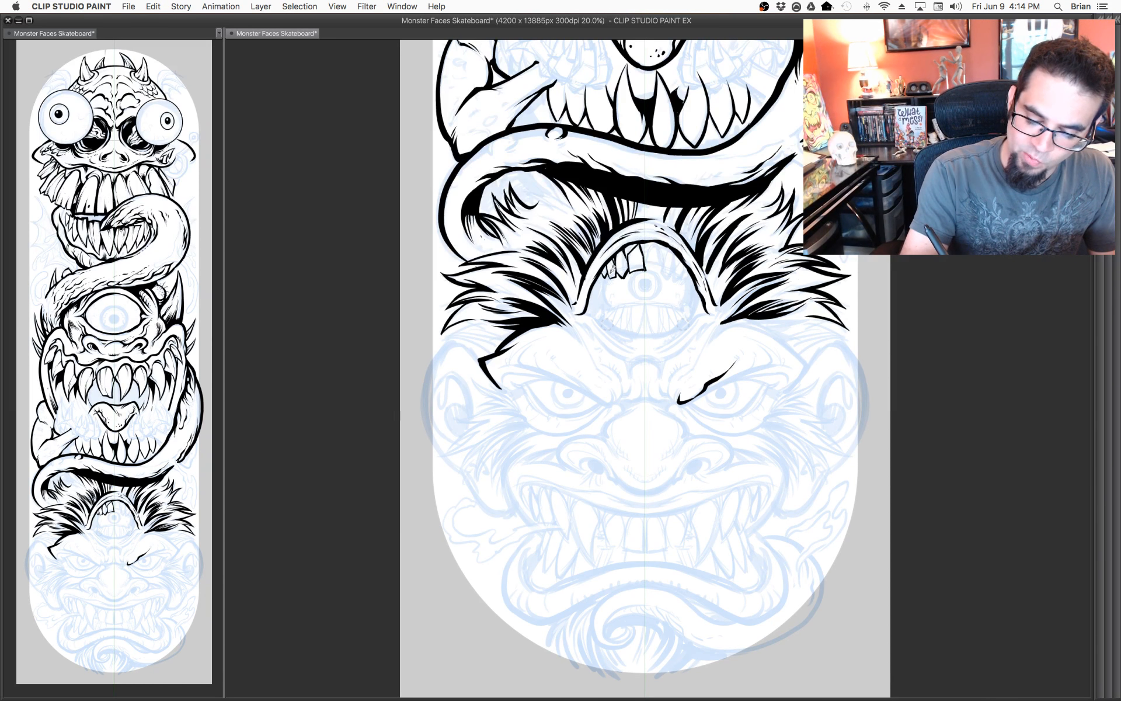
{"action": "mouse_move", "coordinate": [646, 260]}
{"action": "left_mouse_down"}
{"action": "mouse_move", "coordinate": [660, 236]}
{"action": "mouse_move", "coordinate": [655, 266]}
{"action": "left_mouse_up"}
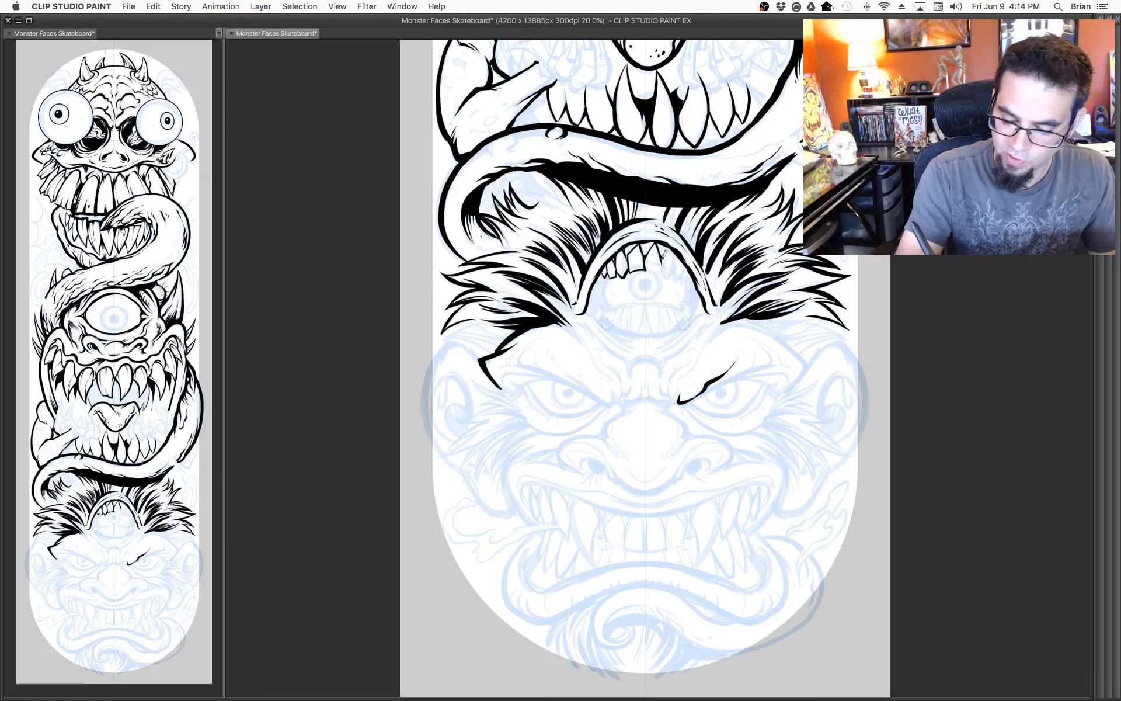
{"action": "left_click_drag", "start_coordinate": [671, 245], "coordinate": [654, 268]}
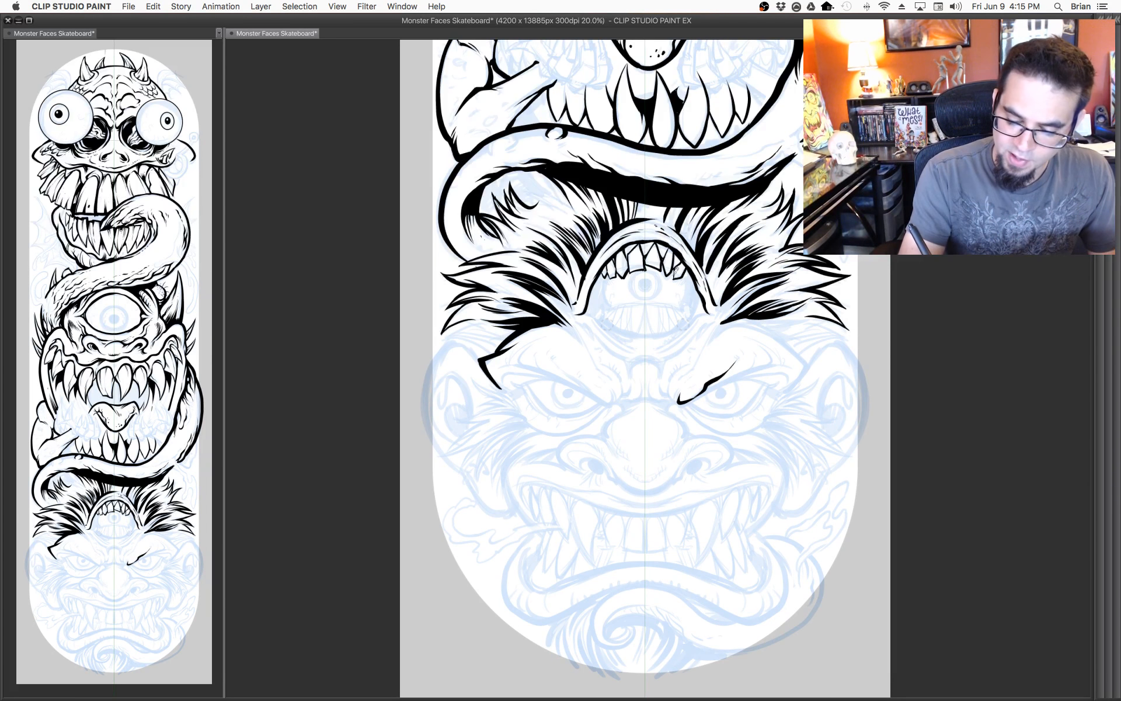
Ink the row of uneven lower teeth in the forehead mouth, overlapping the third eye.
{"action": "left_click_drag", "start_coordinate": [710, 300], "coordinate": [747, 332]}
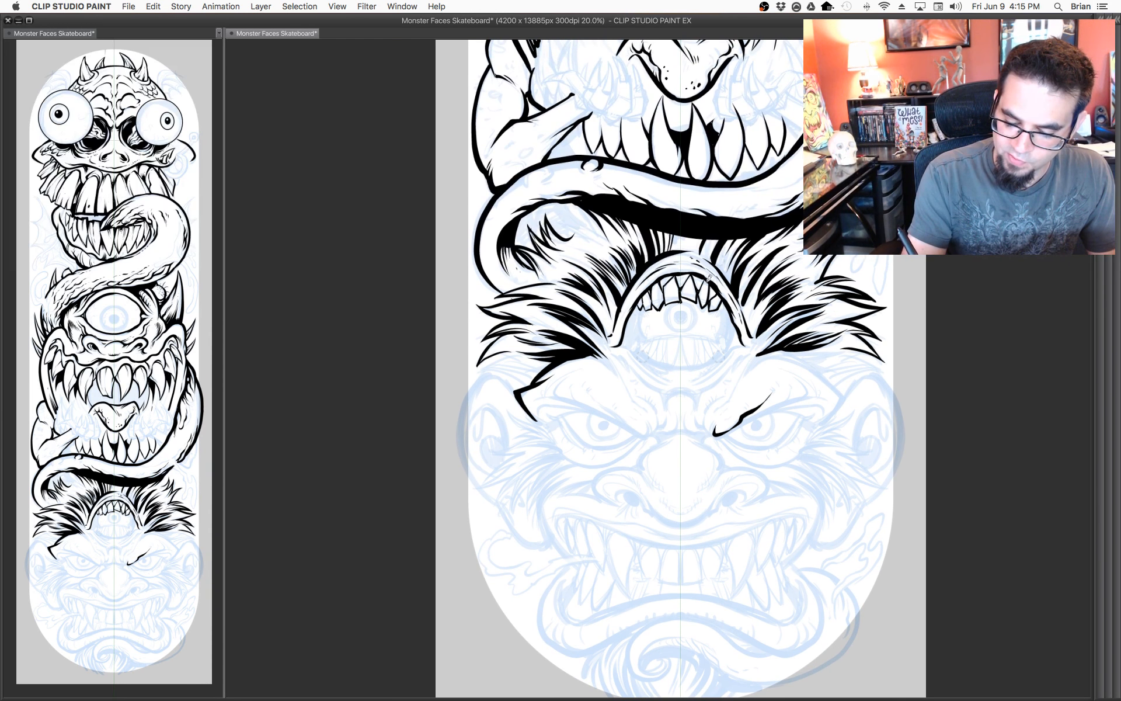
{"action": "mouse_move", "coordinate": [727, 351]}
{"action": "left_mouse_down"}
{"action": "mouse_move", "coordinate": [682, 325]}
{"action": "mouse_move", "coordinate": [667, 329]}
{"action": "mouse_move", "coordinate": [674, 357]}
{"action": "mouse_move", "coordinate": [692, 329]}
{"action": "mouse_move", "coordinate": [695, 350]}
{"action": "mouse_move", "coordinate": [681, 337]}
{"action": "mouse_move", "coordinate": [691, 360]}
{"action": "left_mouse_up"}
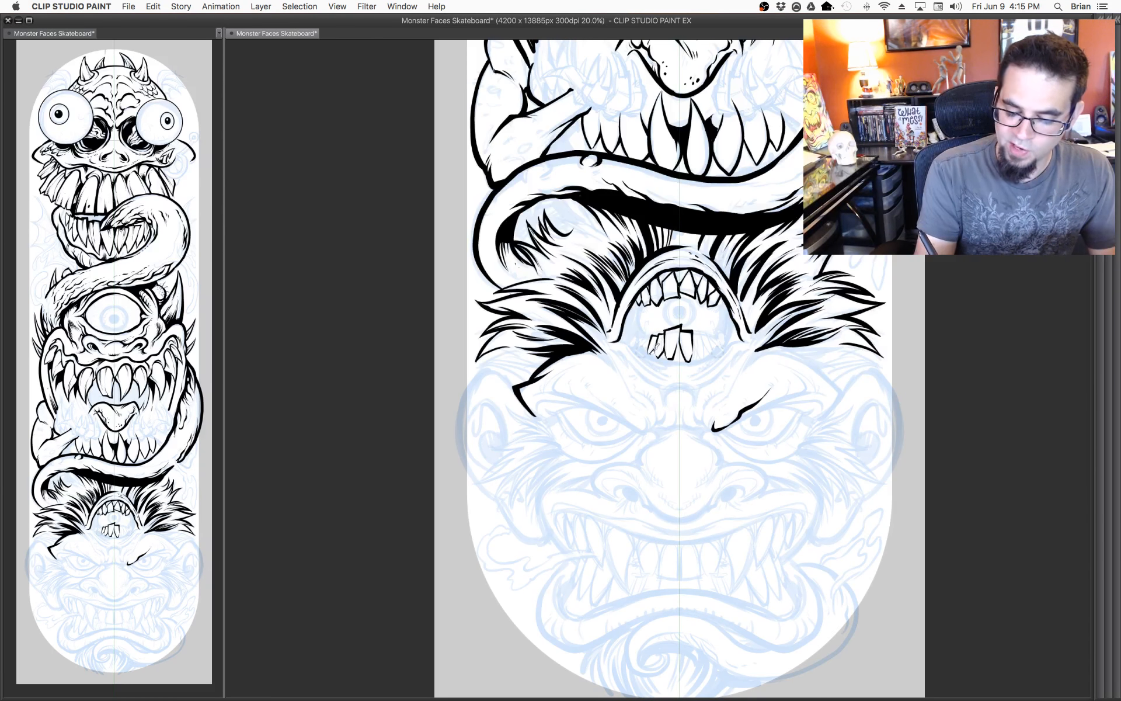
{"action": "left_click_drag", "start_coordinate": [653, 336], "coordinate": [641, 347]}
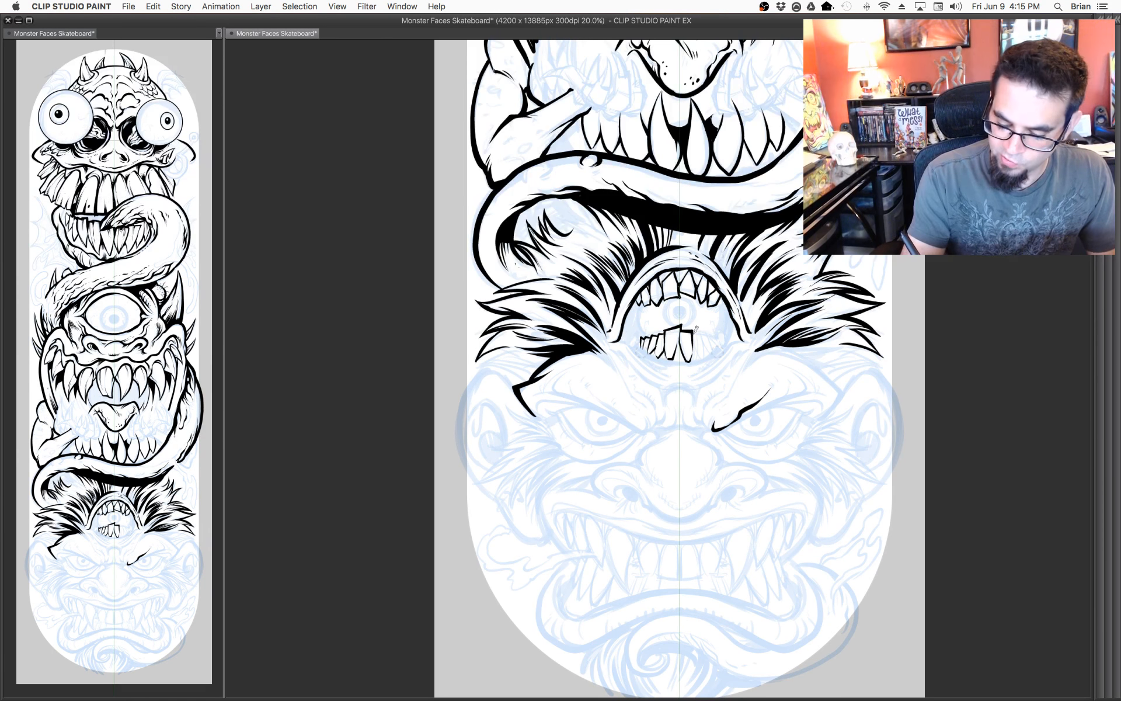
{"action": "left_click_drag", "start_coordinate": [693, 333], "coordinate": [704, 348]}
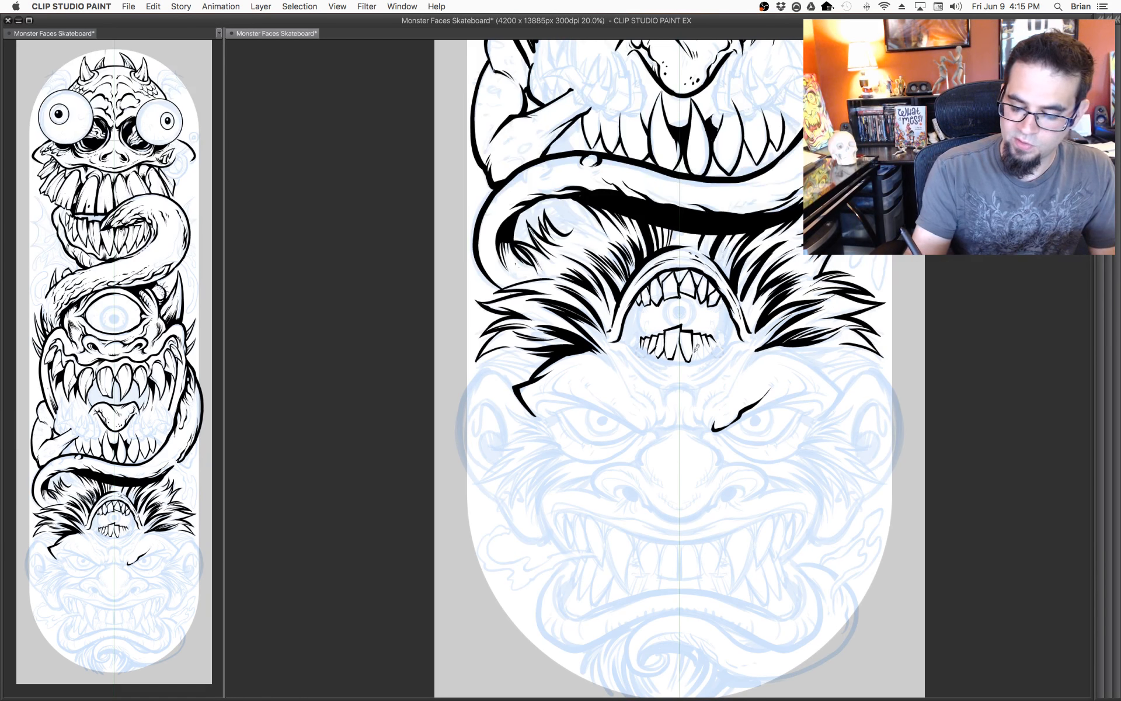
{"action": "left_click_drag", "start_coordinate": [702, 360], "coordinate": [717, 340]}
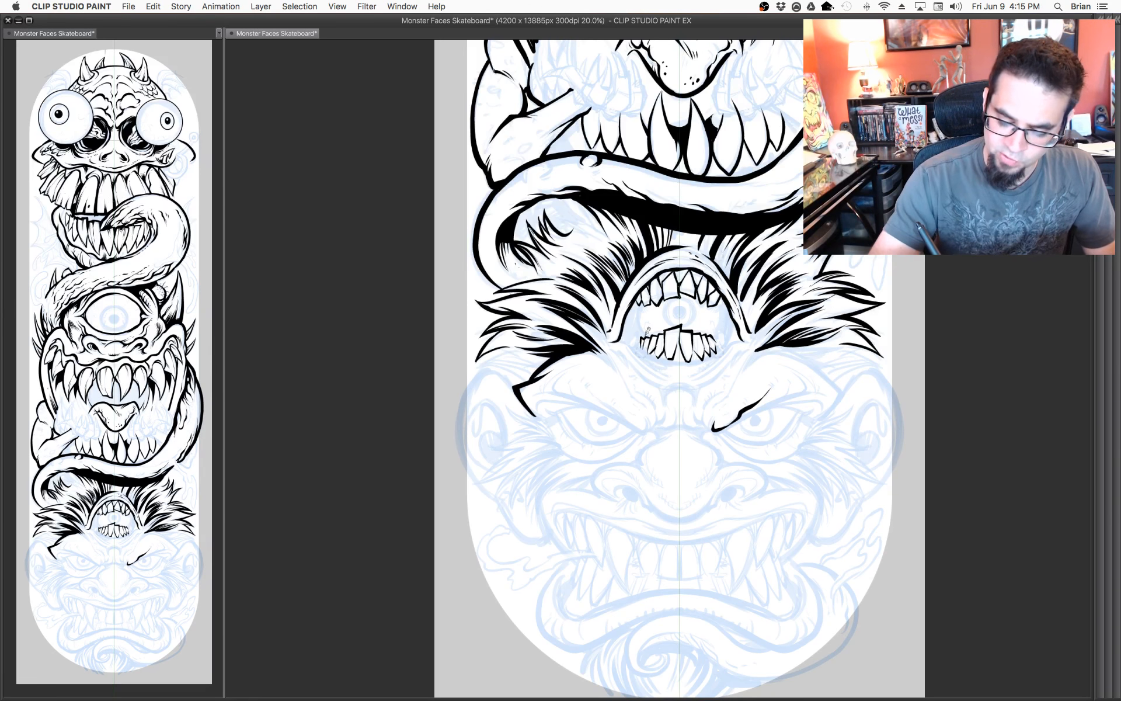
Outline the third eye's sides between the teeth and ink the forehead mouth's lower rim with the skin folds beneath it.
{"action": "left_click_drag", "start_coordinate": [644, 335], "coordinate": [642, 304]}
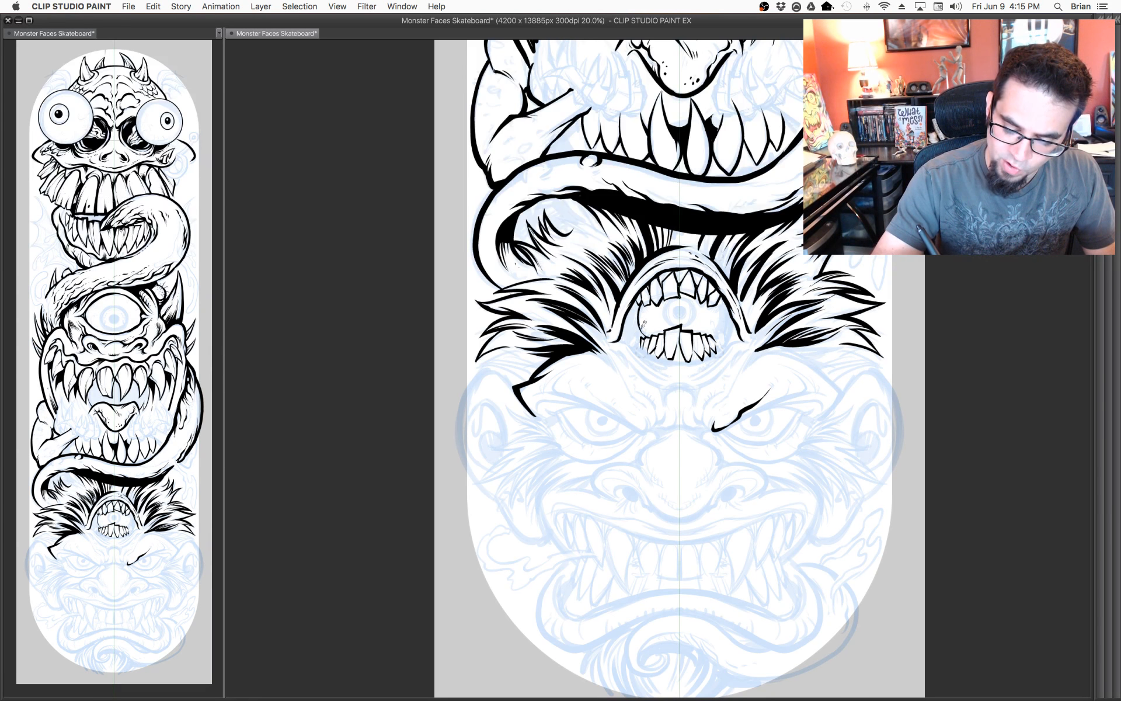
{"action": "mouse_move", "coordinate": [722, 299]}
{"action": "left_mouse_down"}
{"action": "mouse_move", "coordinate": [727, 349]}
{"action": "mouse_move", "coordinate": [698, 372]}
{"action": "left_mouse_up"}
{"action": "left_click_drag", "start_coordinate": [619, 341], "coordinate": [665, 373]}
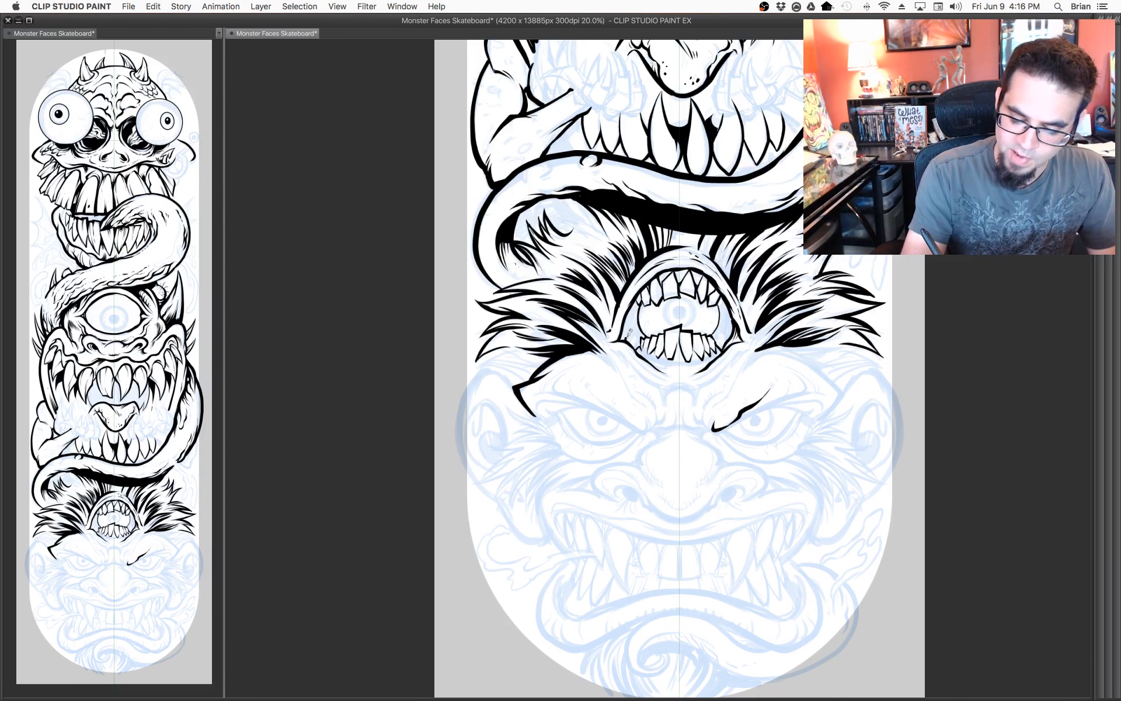
{"action": "scroll", "coordinate": [672, 385], "scroll_direction": "down", "scroll_amount": 1}
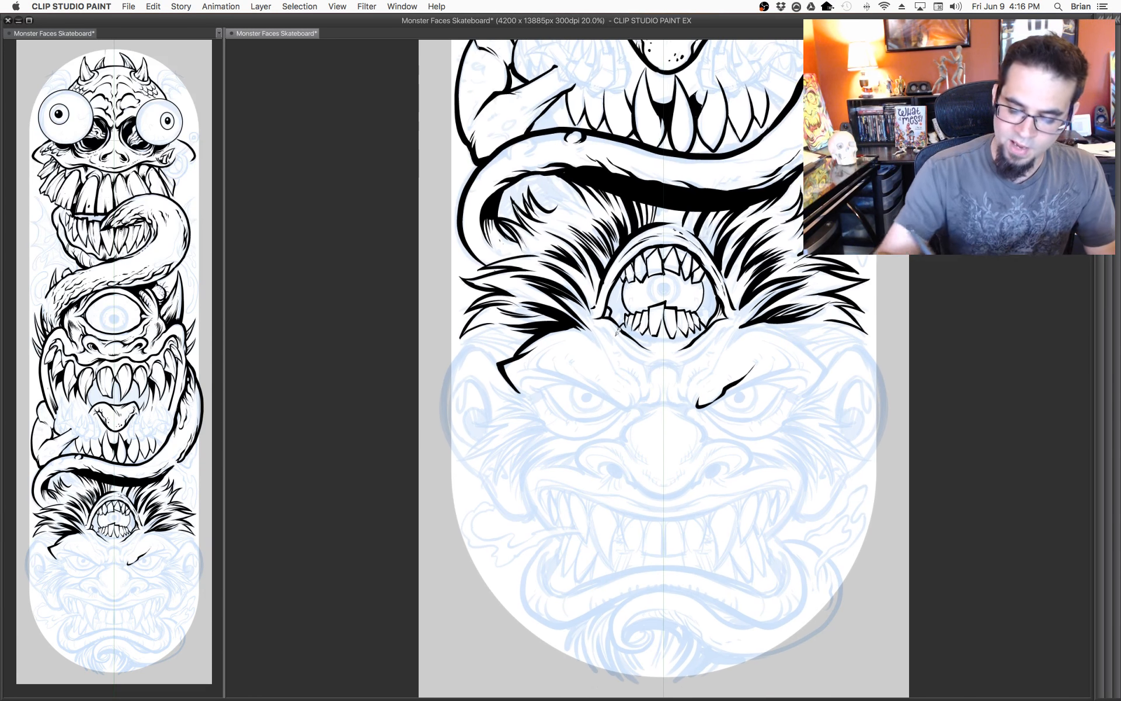
{"action": "mouse_move", "coordinate": [605, 322]}
{"action": "left_mouse_down"}
{"action": "mouse_move", "coordinate": [637, 360]}
{"action": "mouse_move", "coordinate": [706, 349]}
{"action": "left_mouse_up"}
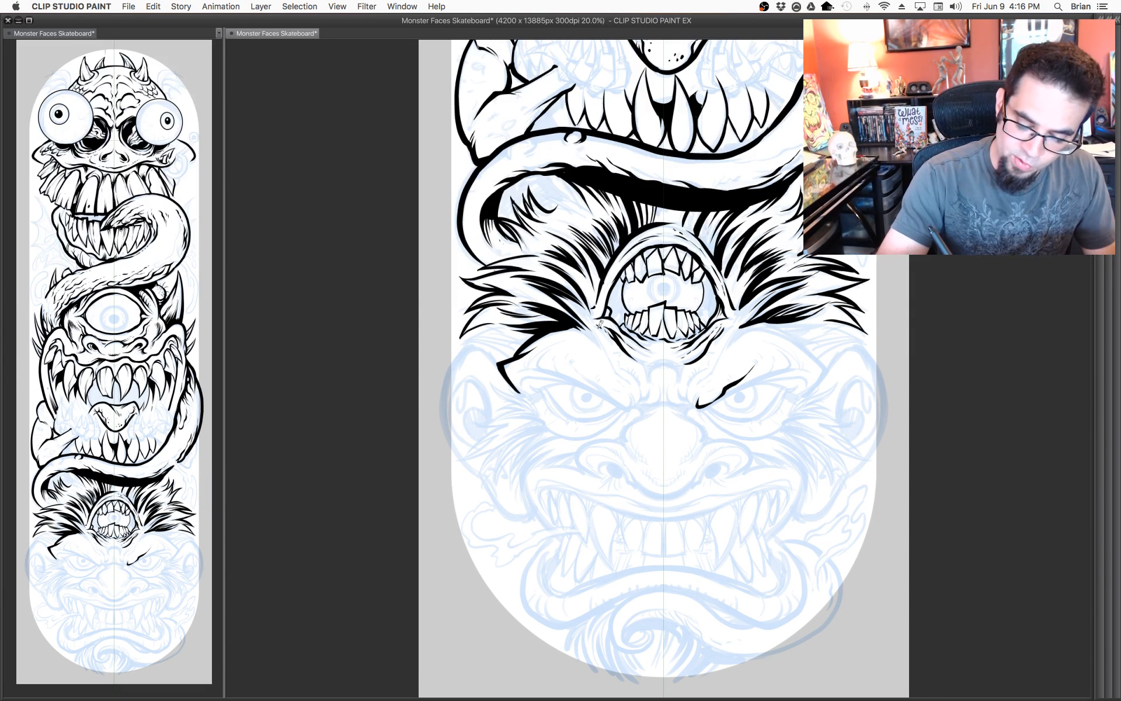
Ink the furrowed brow between the bottom face's eyes, with creases running from the forehead mouth to the nose bridge.
{"action": "left_click_drag", "start_coordinate": [728, 356], "coordinate": [720, 345]}
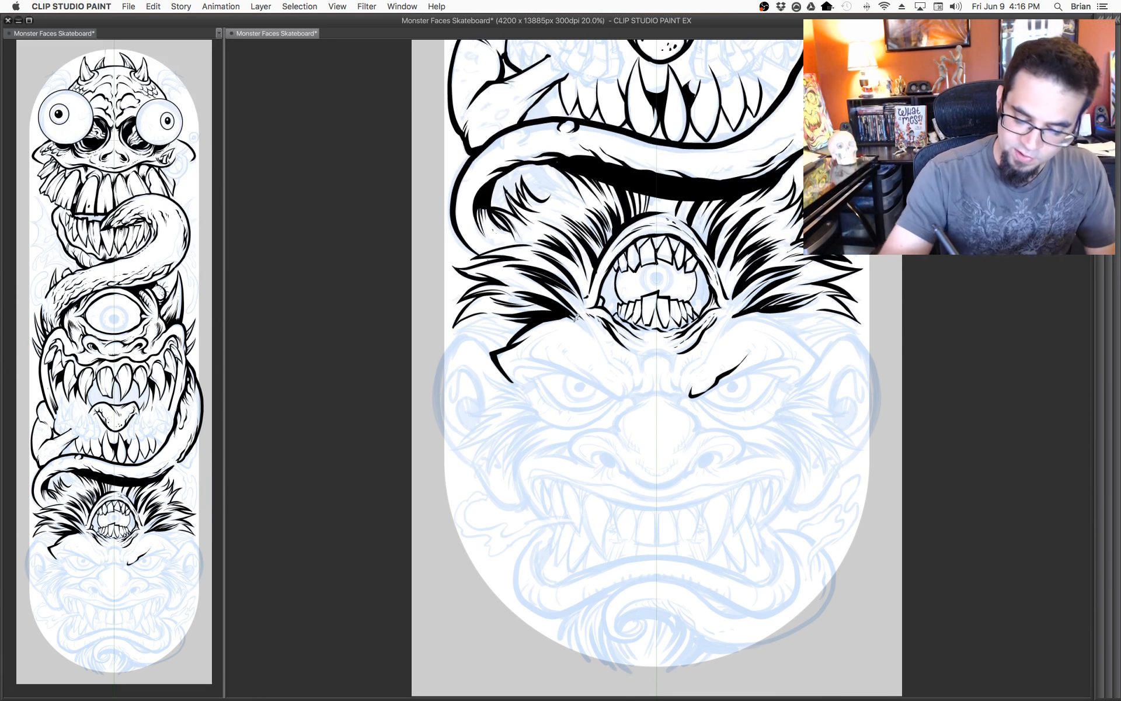
{"action": "mouse_move", "coordinate": [606, 346]}
{"action": "left_mouse_down"}
{"action": "mouse_move", "coordinate": [633, 374]}
{"action": "mouse_move", "coordinate": [627, 396]}
{"action": "mouse_move", "coordinate": [634, 367]}
{"action": "mouse_move", "coordinate": [632, 391]}
{"action": "mouse_move", "coordinate": [645, 391]}
{"action": "mouse_move", "coordinate": [655, 364]}
{"action": "mouse_move", "coordinate": [674, 376]}
{"action": "mouse_move", "coordinate": [681, 373]}
{"action": "left_mouse_up"}
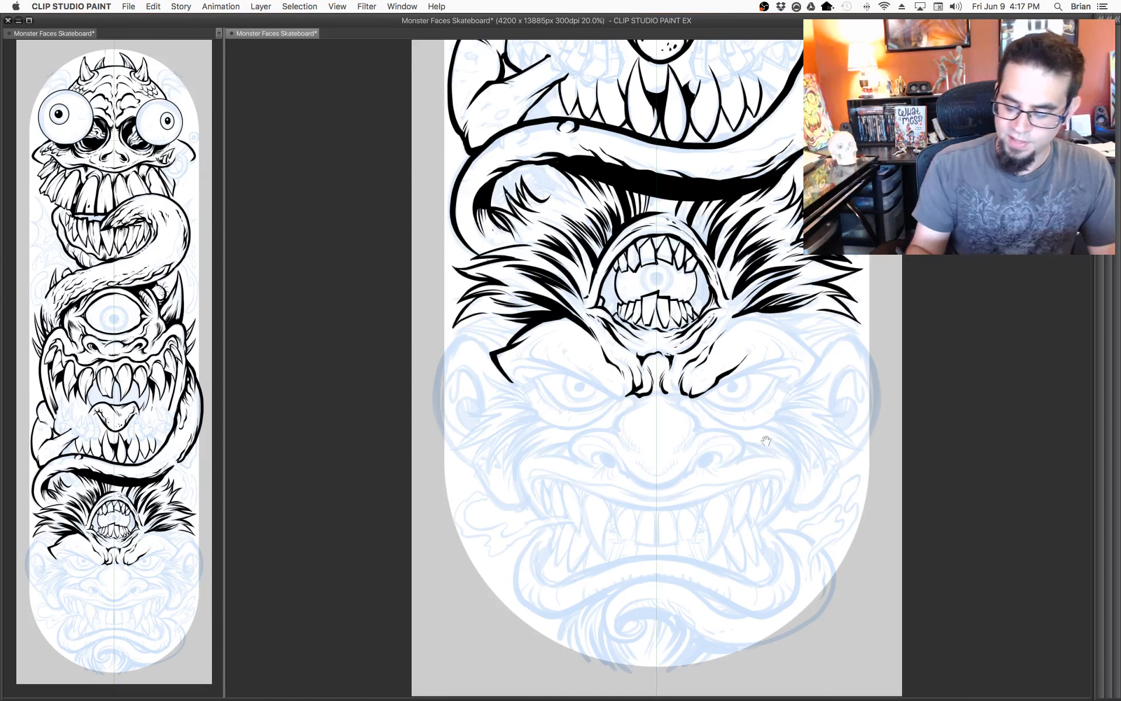
{"action": "left_click_drag", "start_coordinate": [768, 443], "coordinate": [785, 417]}
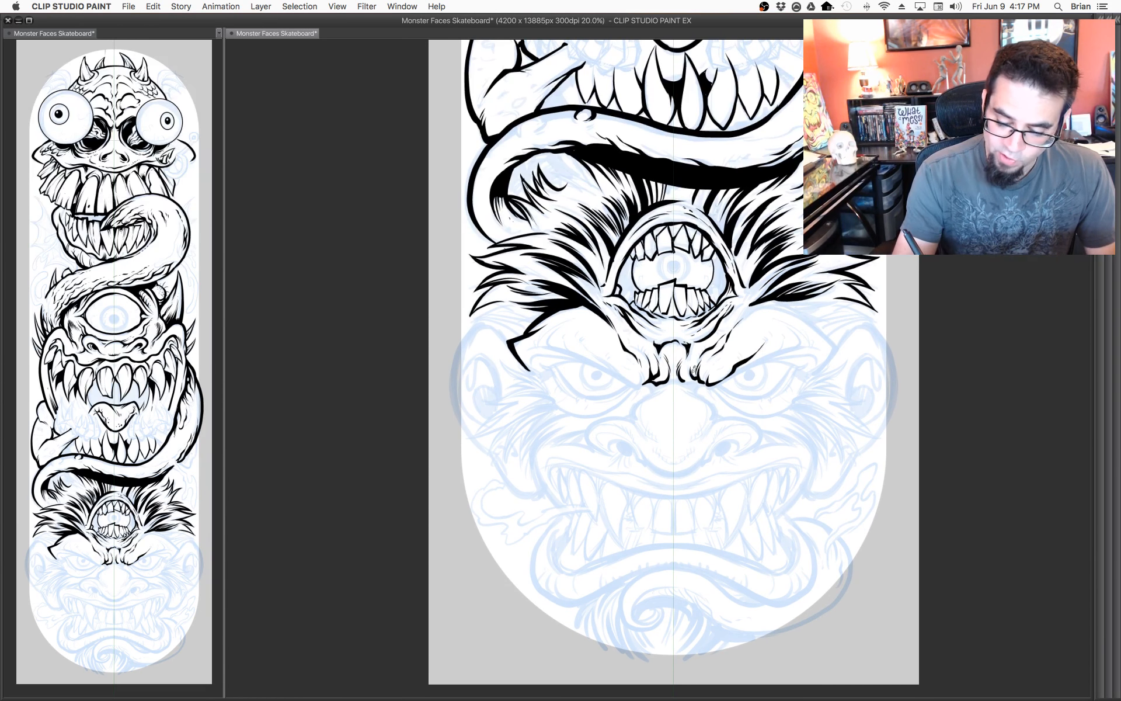
{"action": "mouse_move", "coordinate": [747, 381]}
{"action": "left_mouse_down"}
{"action": "mouse_move", "coordinate": [700, 363]}
{"action": "mouse_move", "coordinate": [715, 361]}
{"action": "mouse_move", "coordinate": [714, 371]}
{"action": "mouse_move", "coordinate": [719, 354]}
{"action": "mouse_move", "coordinate": [717, 372]}
{"action": "mouse_move", "coordinate": [755, 380]}
{"action": "left_mouse_up"}
{"action": "left_click_drag", "start_coordinate": [679, 368], "coordinate": [713, 360]}
Ink the nose's upper contour with angular lines running down both sides from the bridge.
{"action": "left_click_drag", "start_coordinate": [761, 396], "coordinate": [747, 371]}
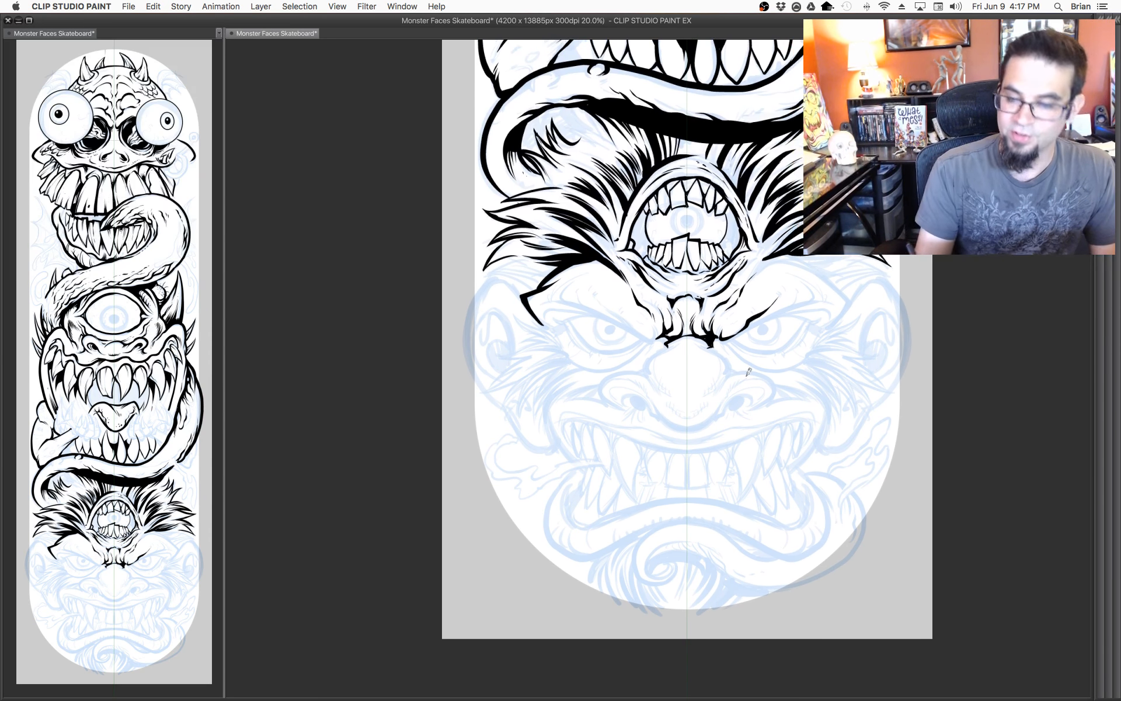
{"action": "mouse_move", "coordinate": [651, 376]}
{"action": "left_mouse_down"}
{"action": "mouse_move", "coordinate": [651, 355]}
{"action": "mouse_move", "coordinate": [671, 344]}
{"action": "mouse_move", "coordinate": [710, 345]}
{"action": "mouse_move", "coordinate": [732, 362]}
{"action": "mouse_move", "coordinate": [726, 381]}
{"action": "left_mouse_up"}
{"action": "key", "text": "super+z"}
{"action": "key", "text": "super+z"}
{"action": "key", "text": "super+y"}
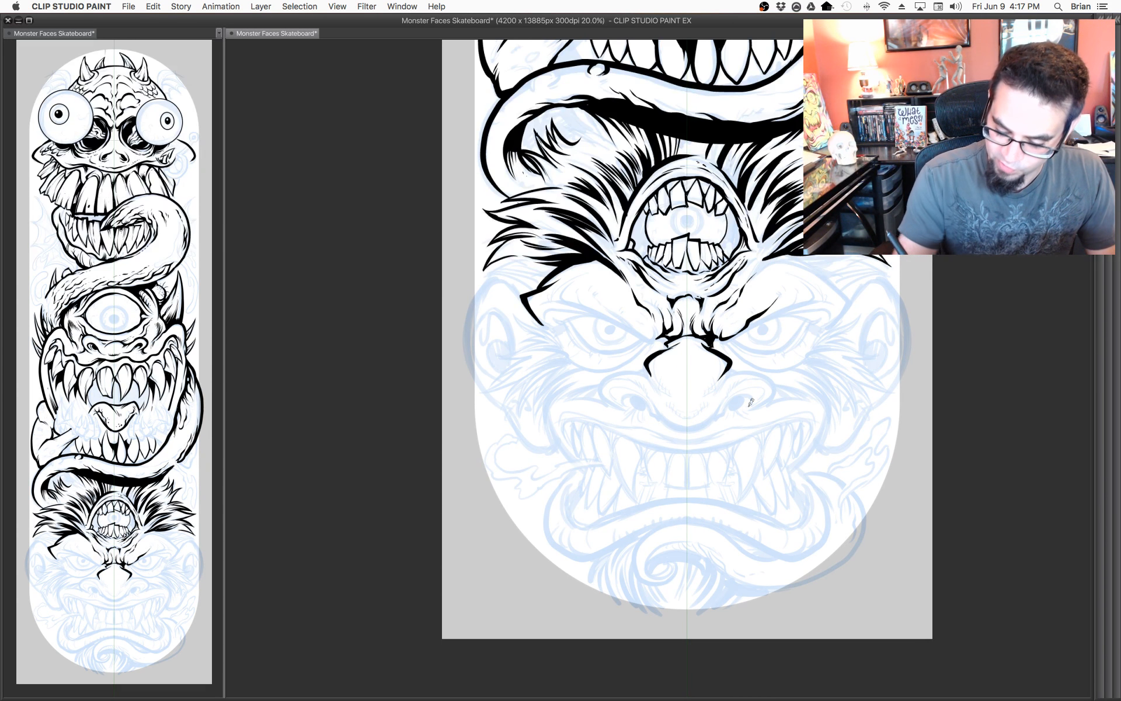
{"action": "mouse_move", "coordinate": [665, 336]}
{"action": "left_mouse_down"}
{"action": "mouse_move", "coordinate": [650, 343]}
{"action": "mouse_move", "coordinate": [660, 346]}
{"action": "left_mouse_up"}
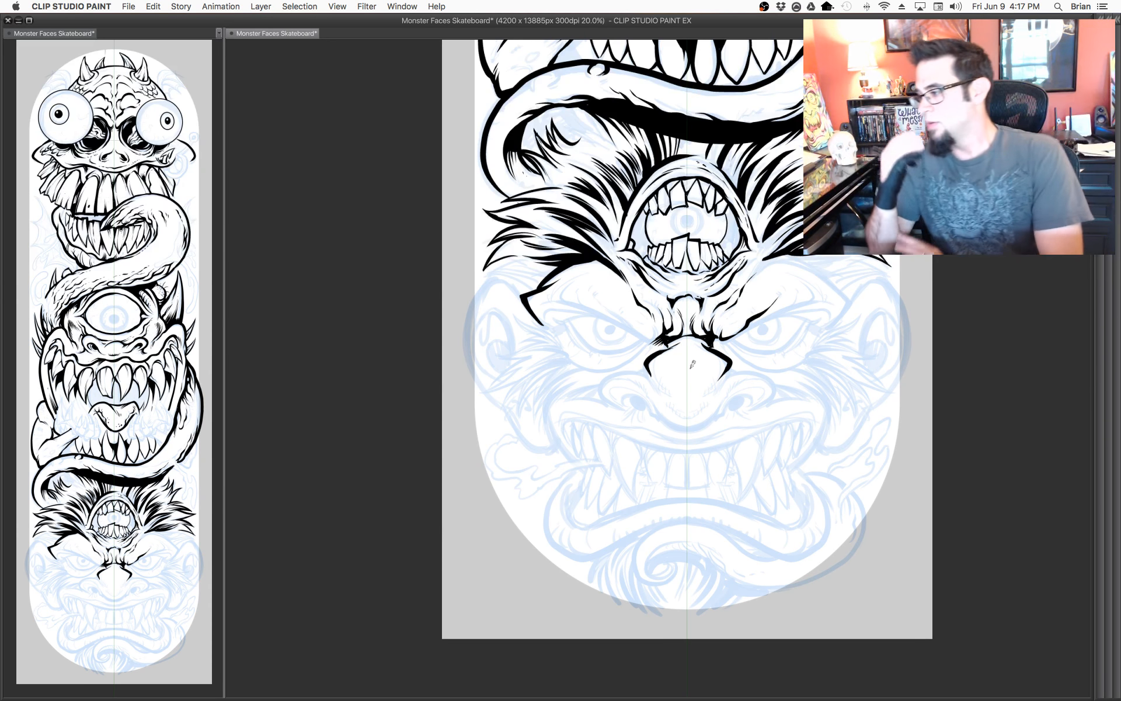
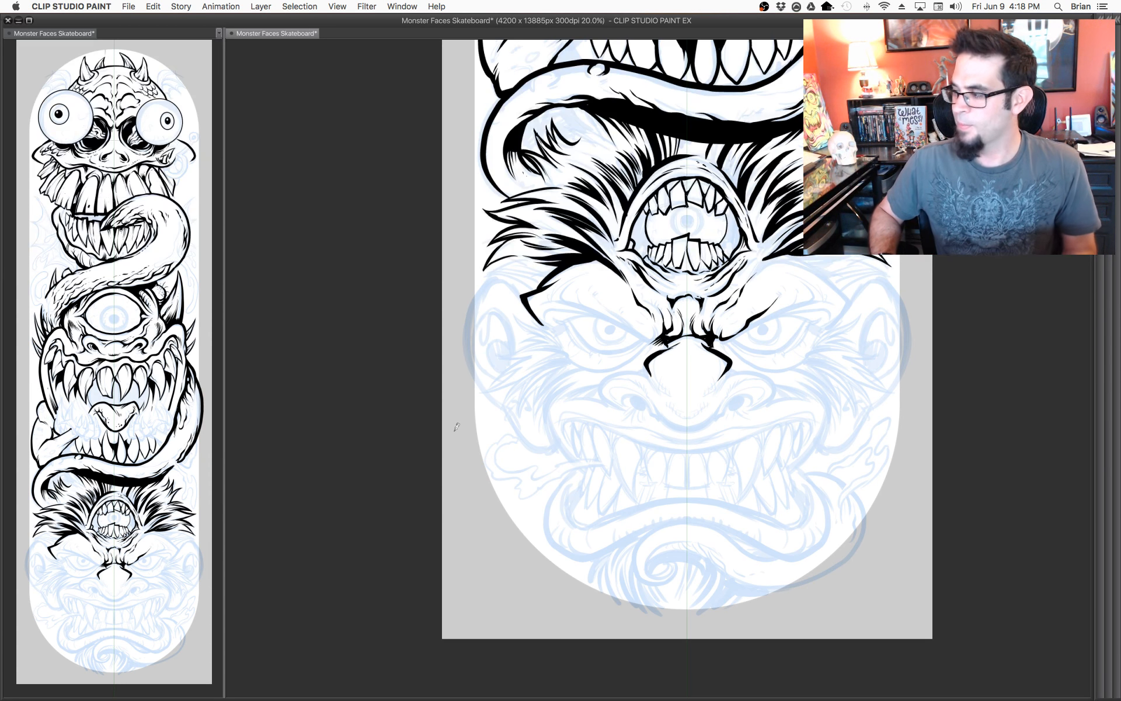
Ink the heavy lower edges of both brow ridges above the bottom face's eyes.
{"action": "left_click_drag", "start_coordinate": [724, 327], "coordinate": [729, 362]}
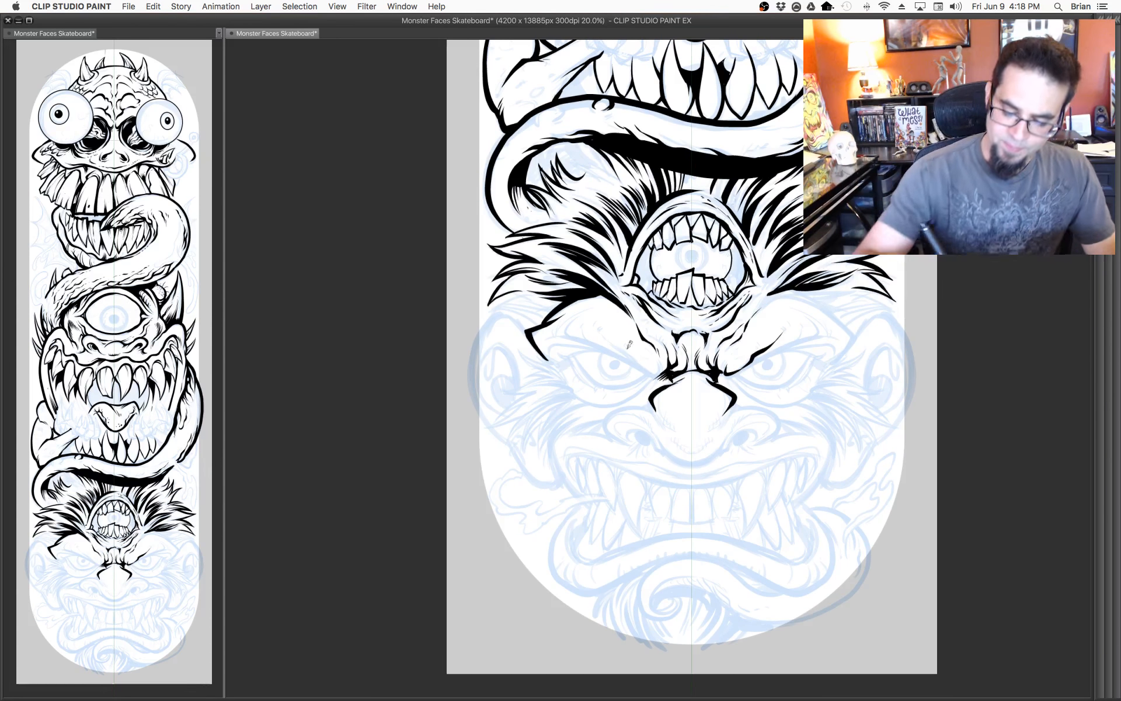
{"action": "left_click_drag", "start_coordinate": [658, 372], "coordinate": [603, 322]}
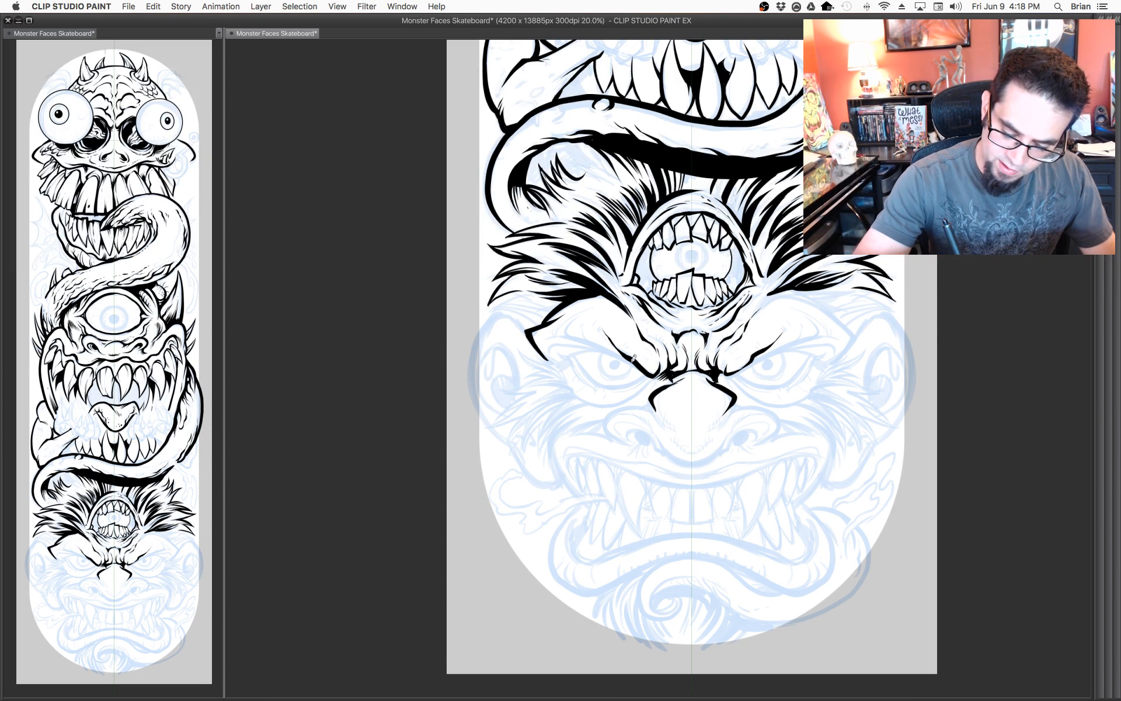
{"action": "left_click_drag", "start_coordinate": [644, 365], "coordinate": [574, 331]}
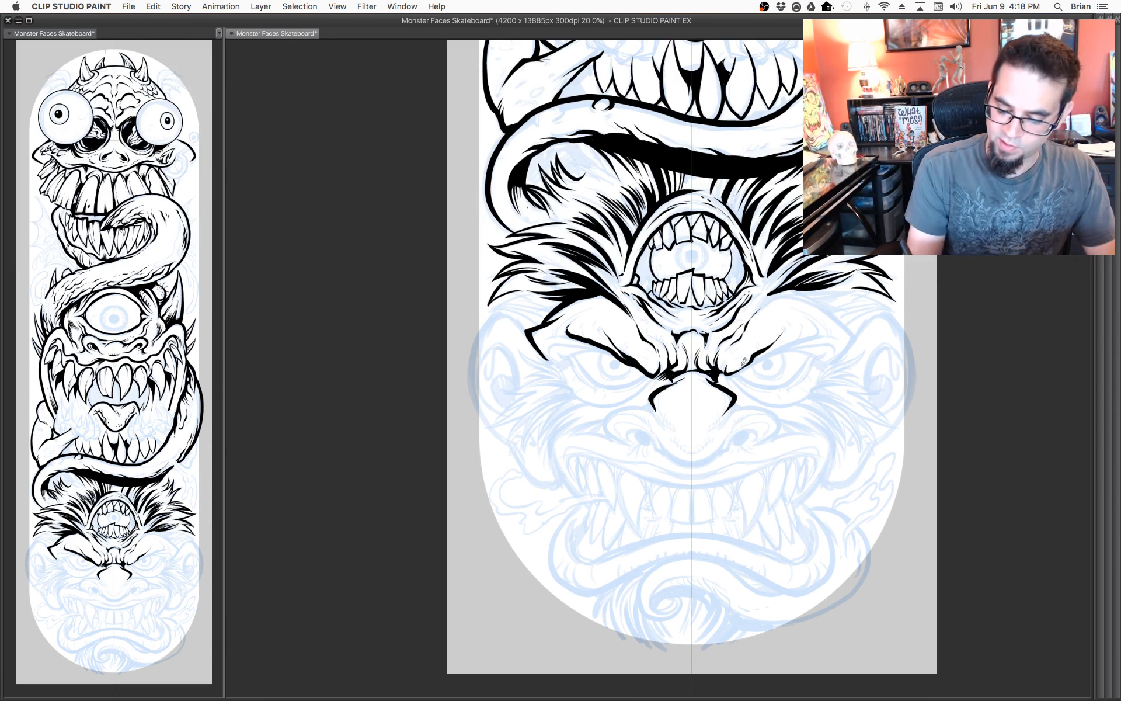
{"action": "mouse_move", "coordinate": [736, 367]}
{"action": "left_mouse_down"}
{"action": "mouse_move", "coordinate": [797, 343]}
{"action": "mouse_move", "coordinate": [812, 314]}
{"action": "mouse_move", "coordinate": [793, 342]}
{"action": "mouse_move", "coordinate": [822, 325]}
{"action": "left_mouse_up"}
{"action": "left_click_drag", "start_coordinate": [797, 404], "coordinate": [830, 412]}
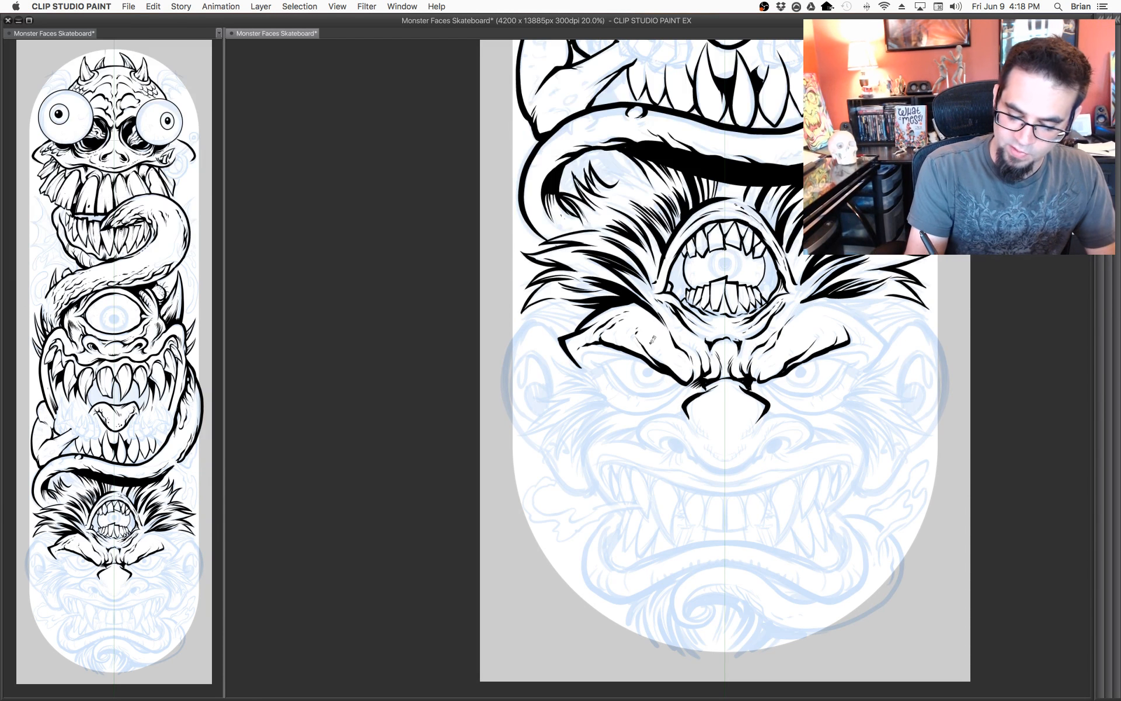
Dot small pores on the bottom face's brow ridges and add short crease strokes to the skin around them.
{"action": "left_click", "coordinate": [819, 336]}
{"action": "left_click", "coordinate": [822, 334]}
{"action": "left_click", "coordinate": [824, 331]}
{"action": "left_click", "coordinate": [823, 328]}
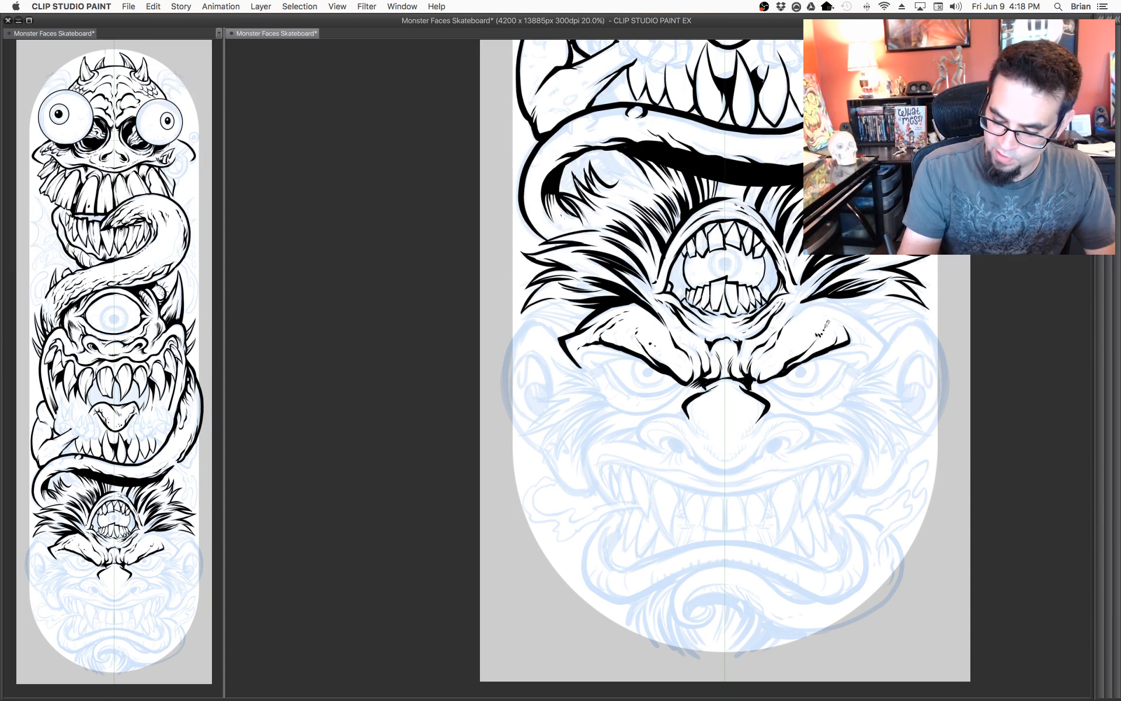
{"action": "left_click_drag", "start_coordinate": [861, 299], "coordinate": [803, 296]}
{"action": "mouse_move", "coordinate": [794, 338]}
{"action": "left_mouse_down"}
{"action": "mouse_move", "coordinate": [806, 340]}
{"action": "mouse_move", "coordinate": [772, 305]}
{"action": "left_mouse_up"}
{"action": "mouse_move", "coordinate": [790, 308]}
{"action": "left_mouse_down"}
{"action": "mouse_move", "coordinate": [772, 298]}
{"action": "mouse_move", "coordinate": [730, 311]}
{"action": "mouse_move", "coordinate": [777, 290]}
{"action": "left_mouse_up"}
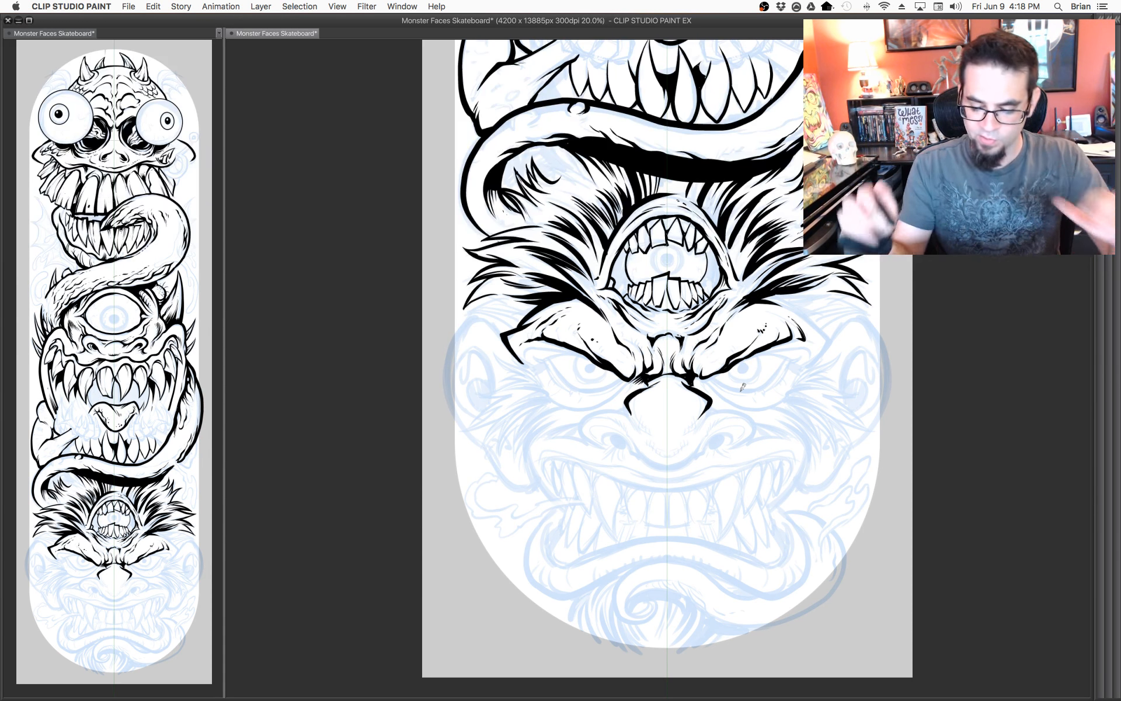
{"action": "mouse_move", "coordinate": [739, 281]}
{"action": "left_mouse_down"}
{"action": "mouse_move", "coordinate": [736, 240]}
{"action": "mouse_move", "coordinate": [736, 265]}
{"action": "mouse_move", "coordinate": [728, 232]}
{"action": "mouse_move", "coordinate": [739, 256]}
{"action": "left_mouse_up"}
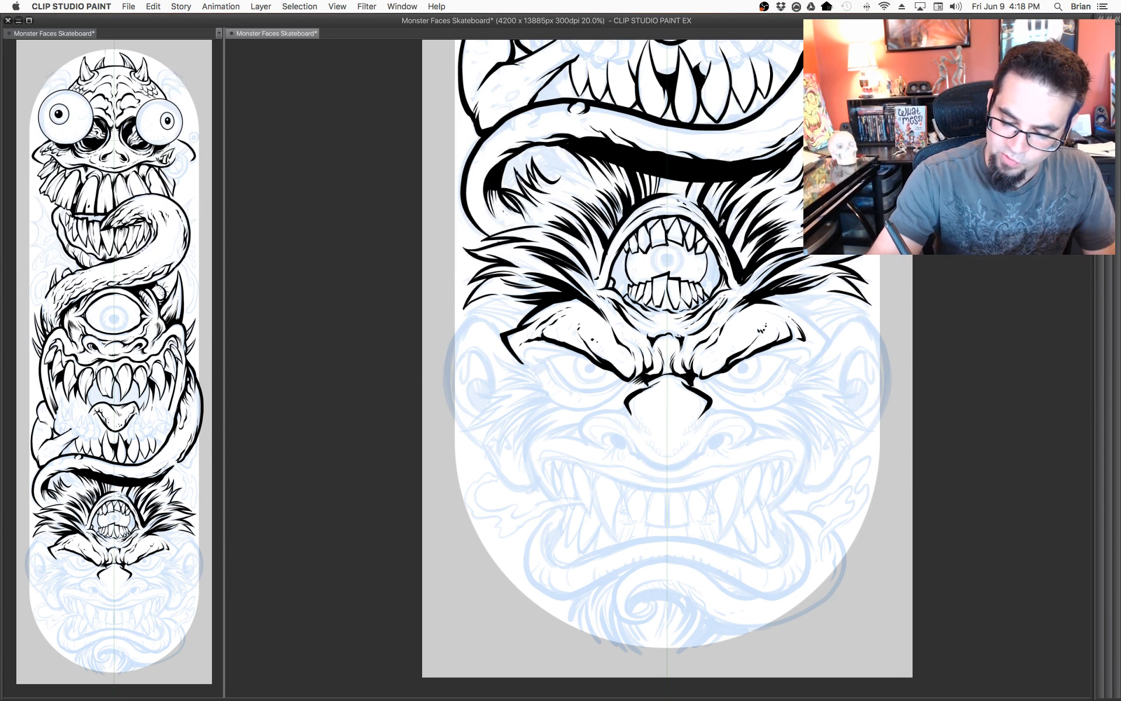
Ink the round iris and solid black pupil of the third eye inside the forehead mouth.
{"action": "left_click_drag", "start_coordinate": [781, 414], "coordinate": [800, 413]}
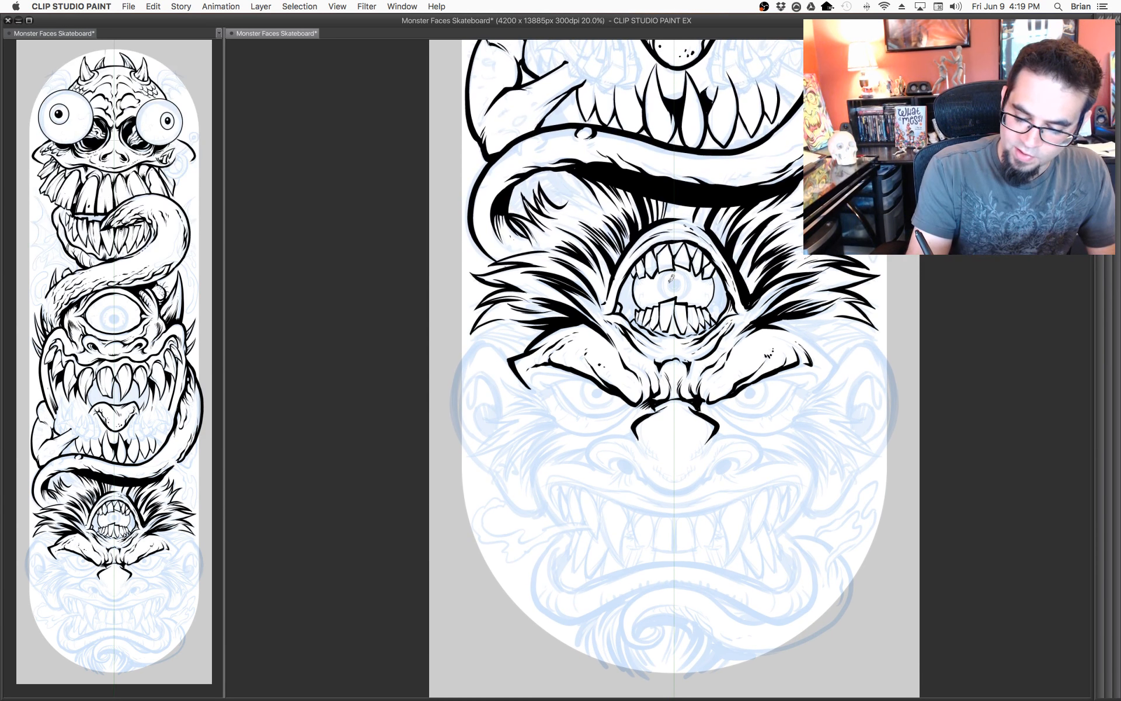
{"action": "left_click_drag", "start_coordinate": [673, 279], "coordinate": [674, 289]}
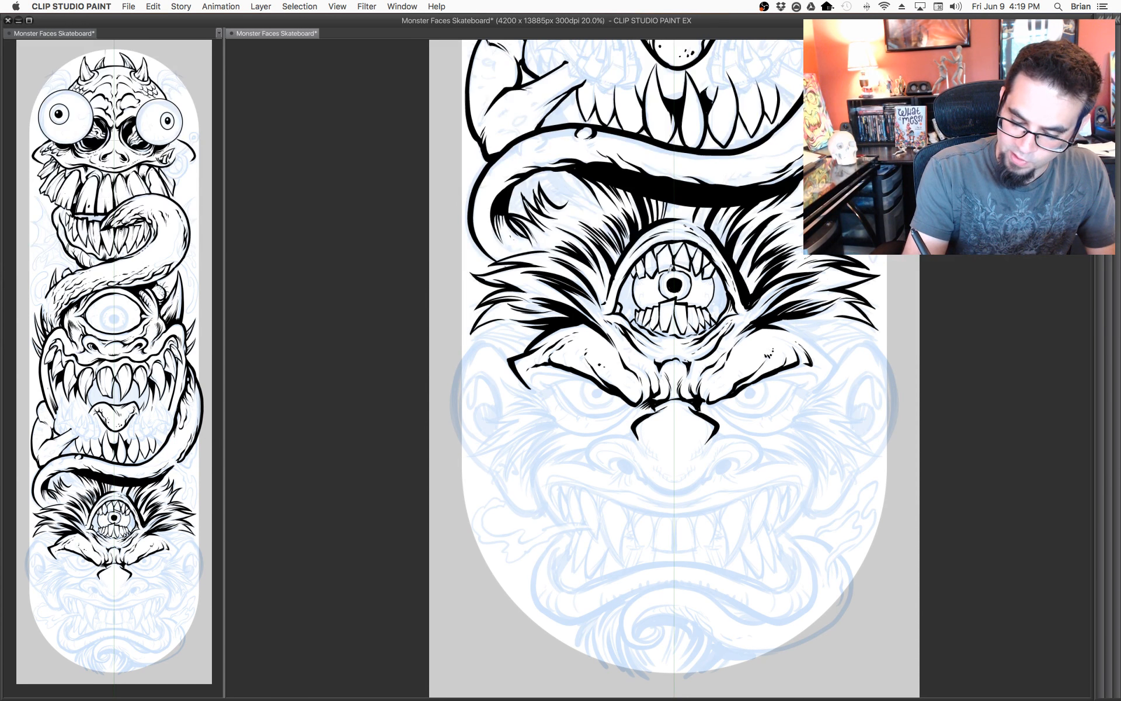
{"action": "left_click_drag", "start_coordinate": [794, 397], "coordinate": [809, 421]}
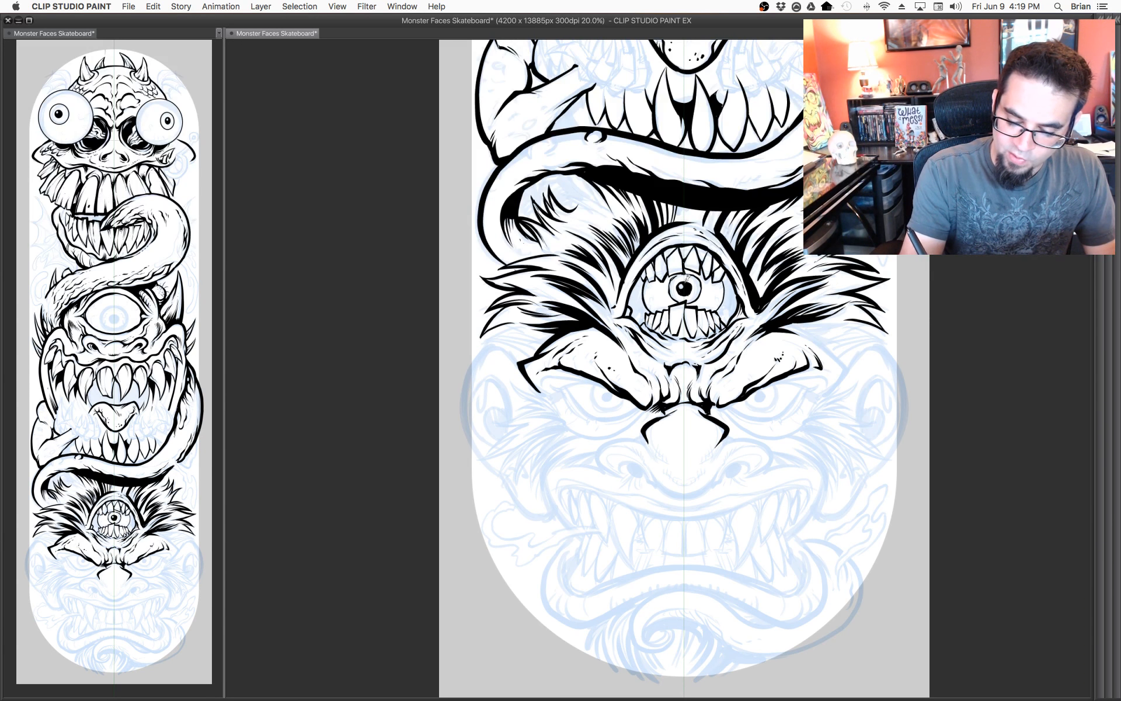
Ink the outer ends of both brow ridges with the skin folds tucked under them.
{"action": "left_click_drag", "start_coordinate": [774, 408], "coordinate": [791, 399]}
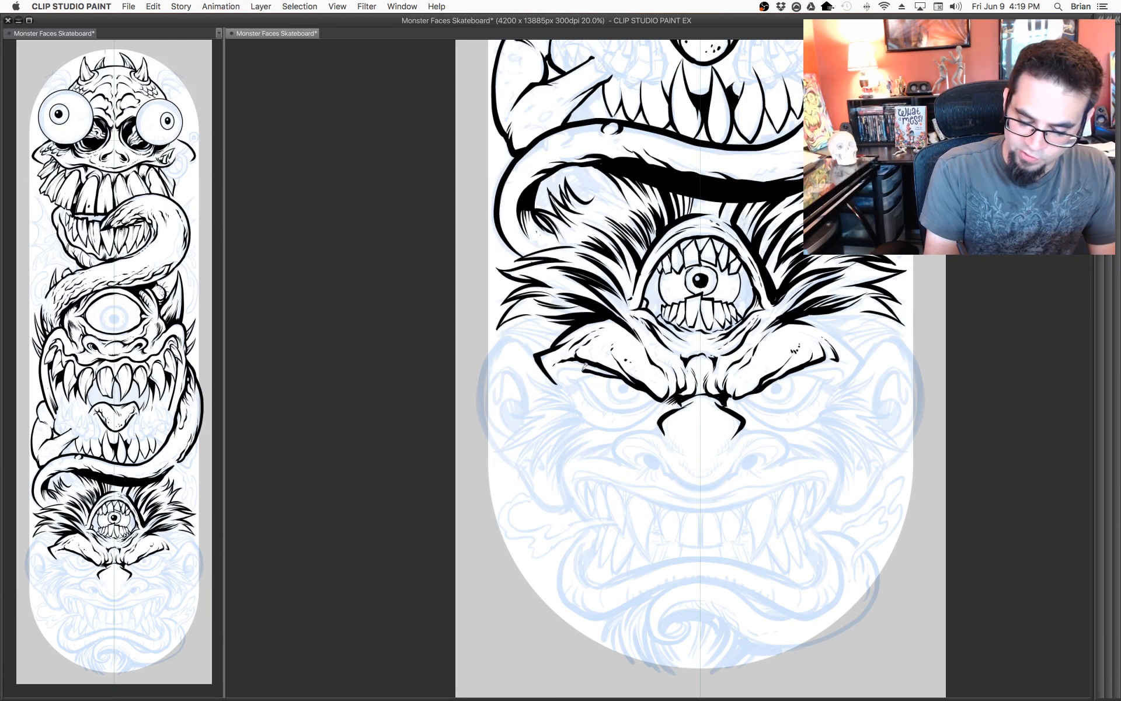
{"action": "mouse_move", "coordinate": [789, 371]}
{"action": "left_mouse_down"}
{"action": "mouse_move", "coordinate": [838, 364]}
{"action": "mouse_move", "coordinate": [838, 377]}
{"action": "mouse_move", "coordinate": [862, 356]}
{"action": "mouse_move", "coordinate": [810, 315]}
{"action": "left_mouse_up"}
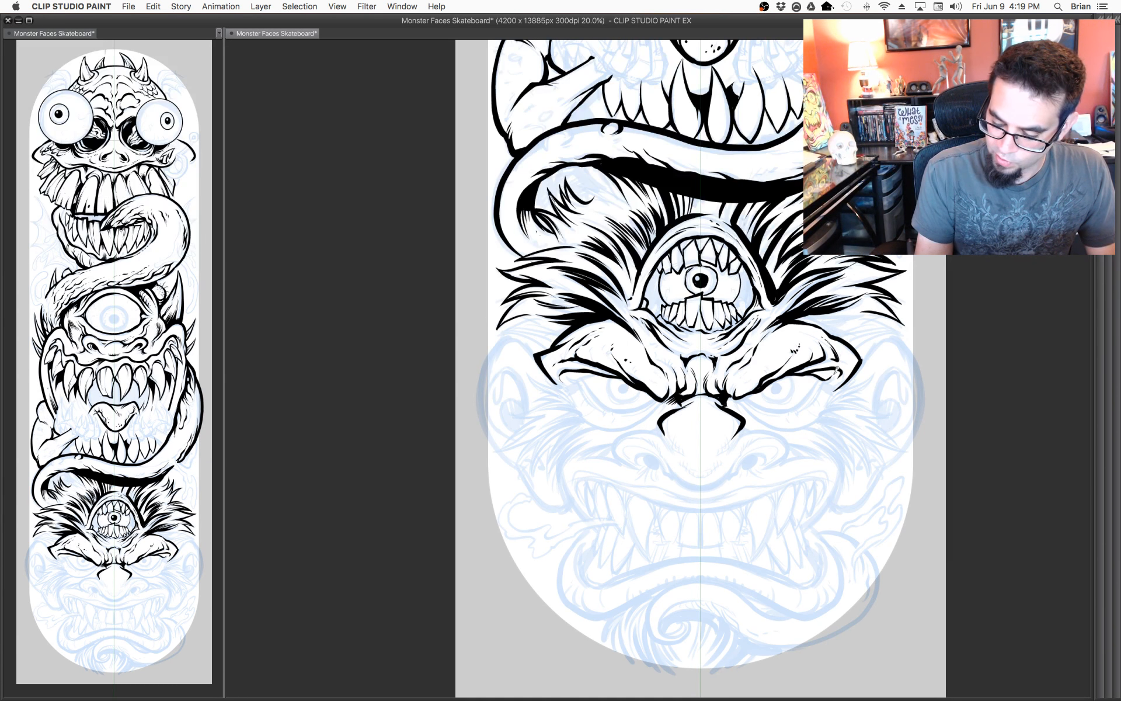
{"action": "left_click_drag", "start_coordinate": [599, 368], "coordinate": [569, 381]}
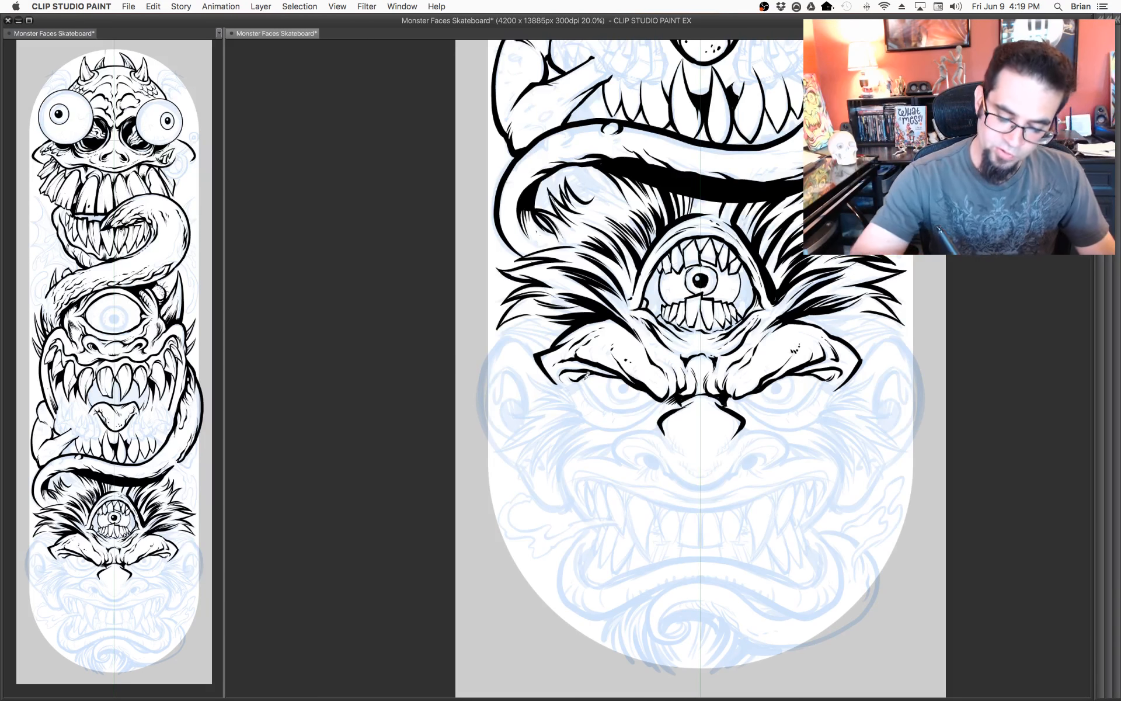
Outline both angry eyes of the bottom face and the curved bags beneath them.
{"action": "mouse_move", "coordinate": [586, 376]}
{"action": "left_mouse_down"}
{"action": "mouse_move", "coordinate": [619, 410]}
{"action": "mouse_move", "coordinate": [659, 396]}
{"action": "mouse_move", "coordinate": [628, 412]}
{"action": "left_mouse_up"}
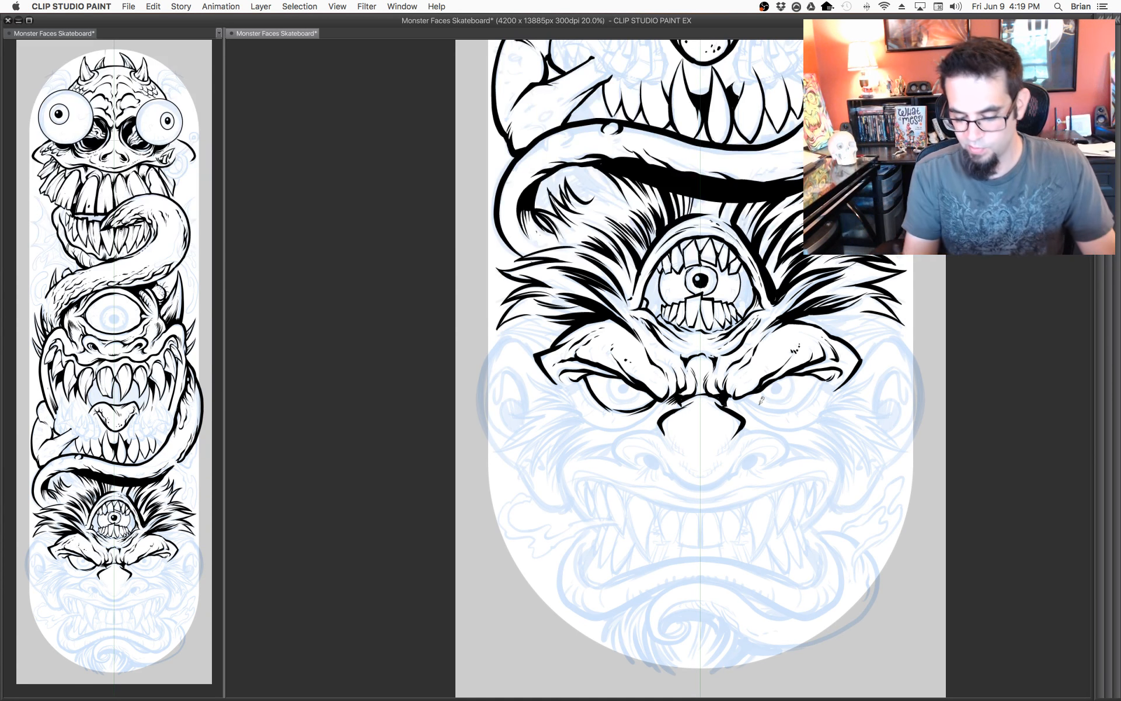
{"action": "mouse_move", "coordinate": [740, 398]}
{"action": "left_mouse_down"}
{"action": "mouse_move", "coordinate": [822, 398]}
{"action": "mouse_move", "coordinate": [788, 409]}
{"action": "mouse_move", "coordinate": [822, 372]}
{"action": "left_mouse_up"}
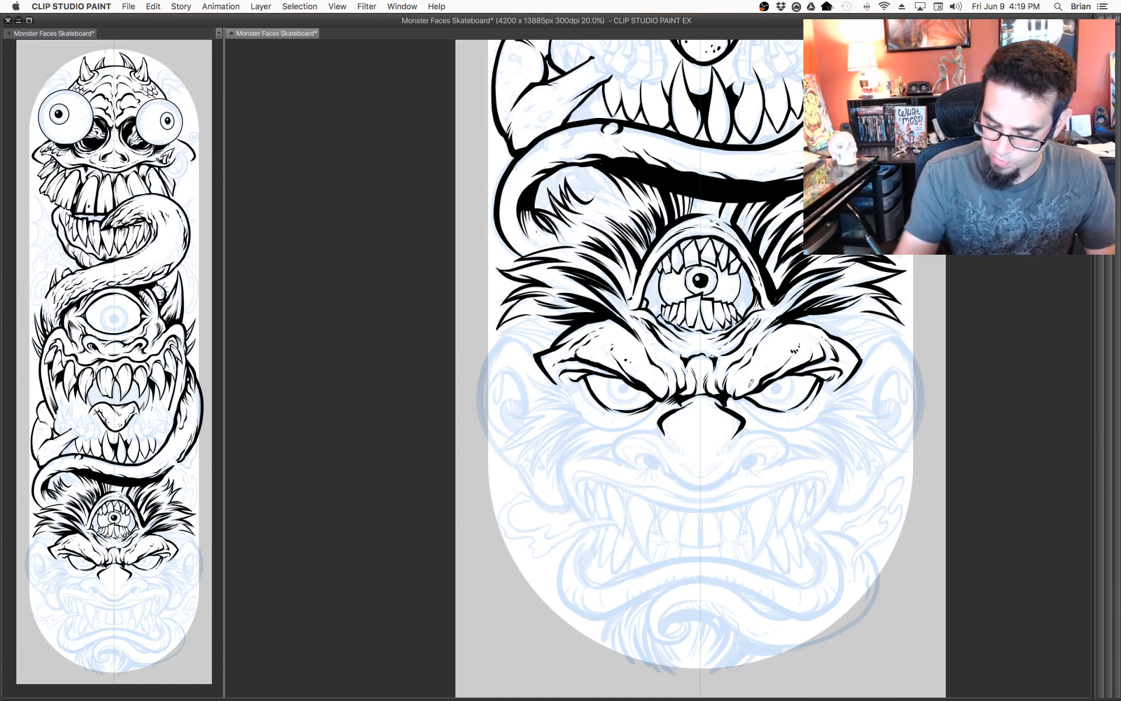
{"action": "left_click_drag", "start_coordinate": [743, 399], "coordinate": [771, 411]}
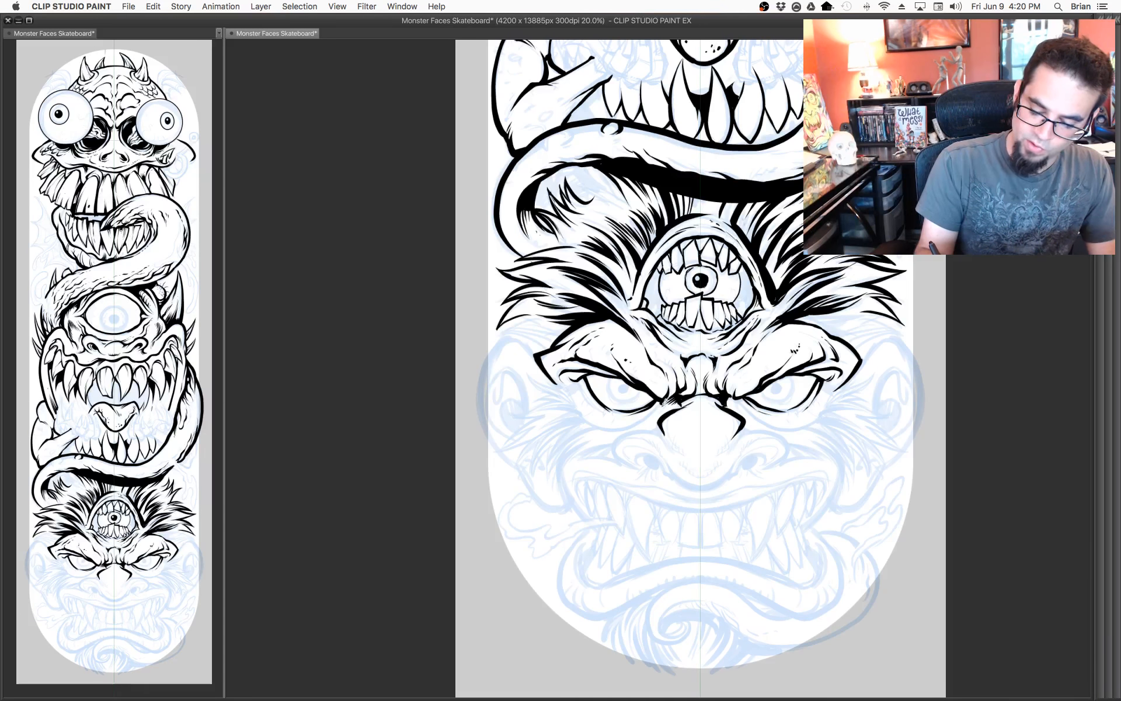
{"action": "mouse_move", "coordinate": [663, 400]}
{"action": "left_mouse_down"}
{"action": "mouse_move", "coordinate": [622, 431]}
{"action": "mouse_move", "coordinate": [581, 413]}
{"action": "left_mouse_up"}
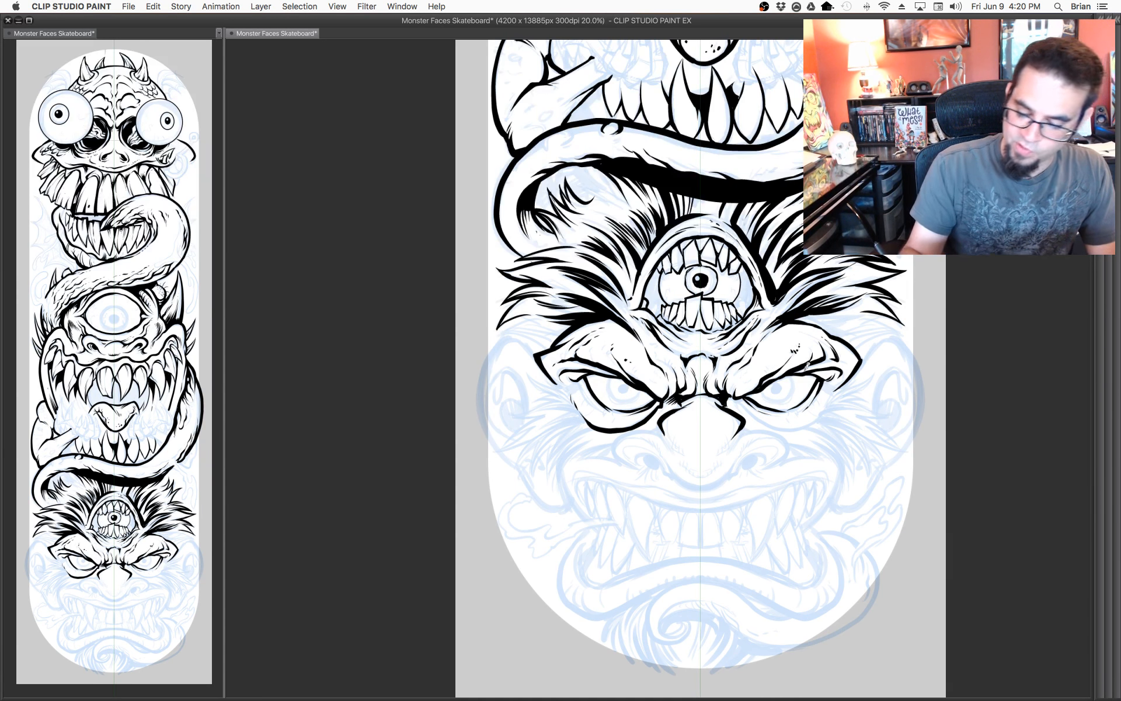
{"action": "mouse_move", "coordinate": [731, 393]}
{"action": "left_mouse_down"}
{"action": "mouse_move", "coordinate": [785, 430]}
{"action": "mouse_move", "coordinate": [804, 428]}
{"action": "mouse_move", "coordinate": [828, 389]}
{"action": "mouse_move", "coordinate": [819, 418]}
{"action": "mouse_move", "coordinate": [831, 393]}
{"action": "left_mouse_up"}
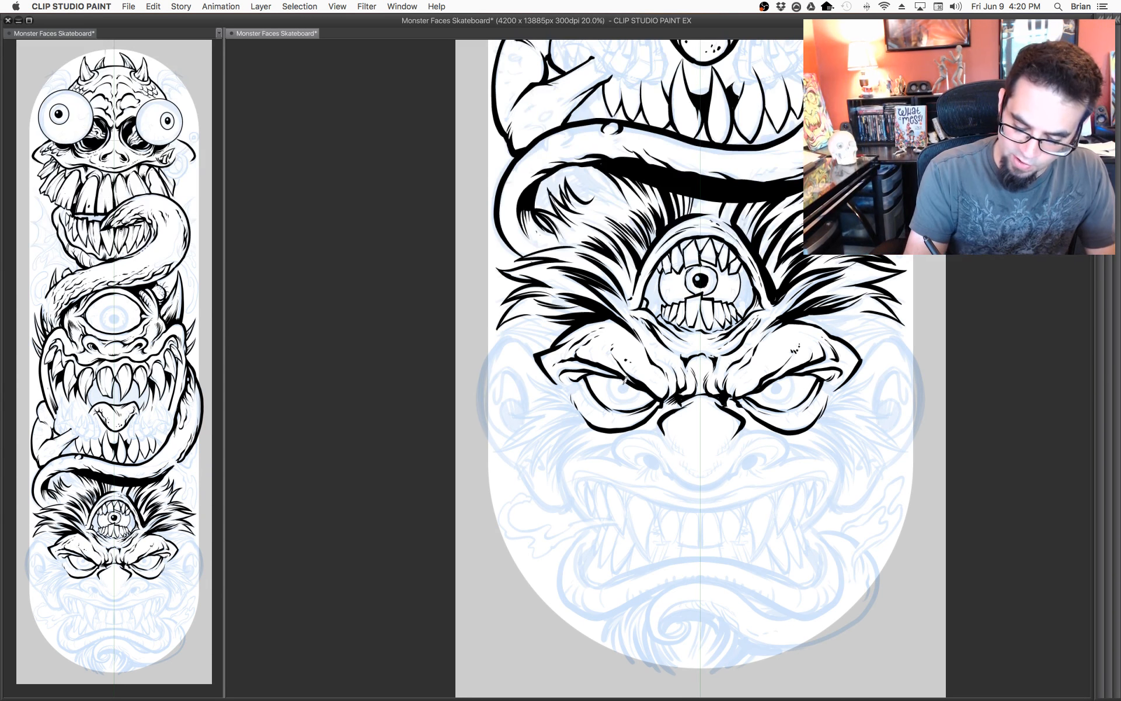
Ink the black pupils and the irises in both eyes of the bottom face.
{"action": "left_click_drag", "start_coordinate": [623, 390], "coordinate": [623, 387]}
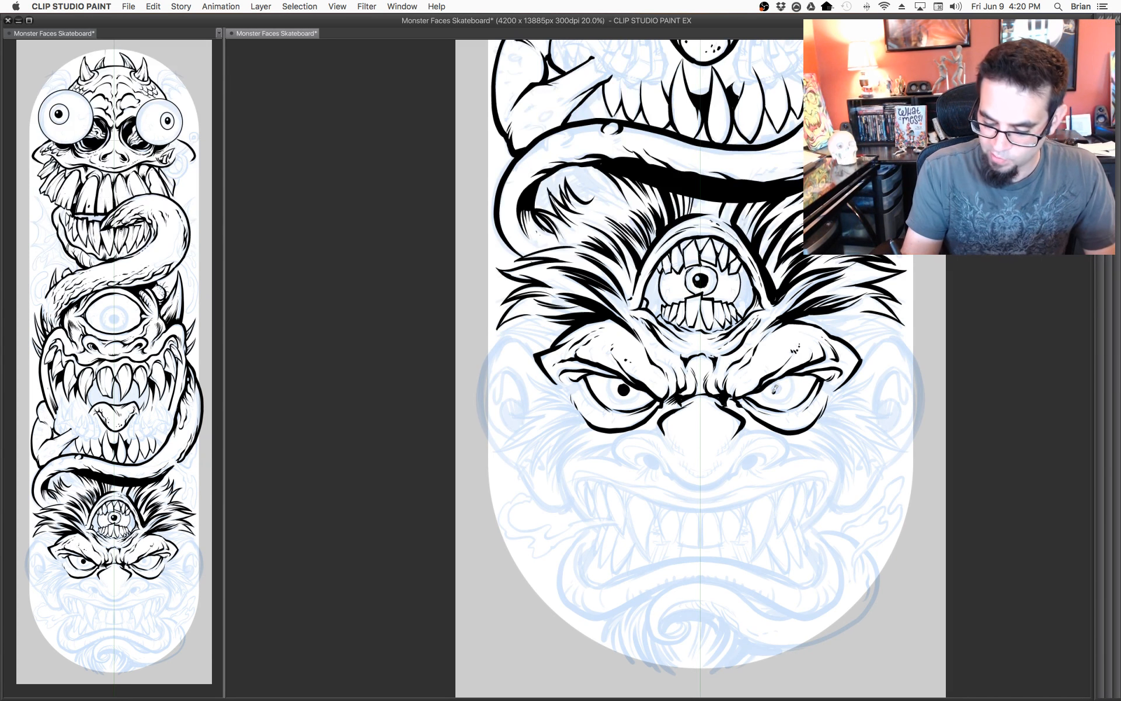
{"action": "left_click_drag", "start_coordinate": [776, 388], "coordinate": [779, 387]}
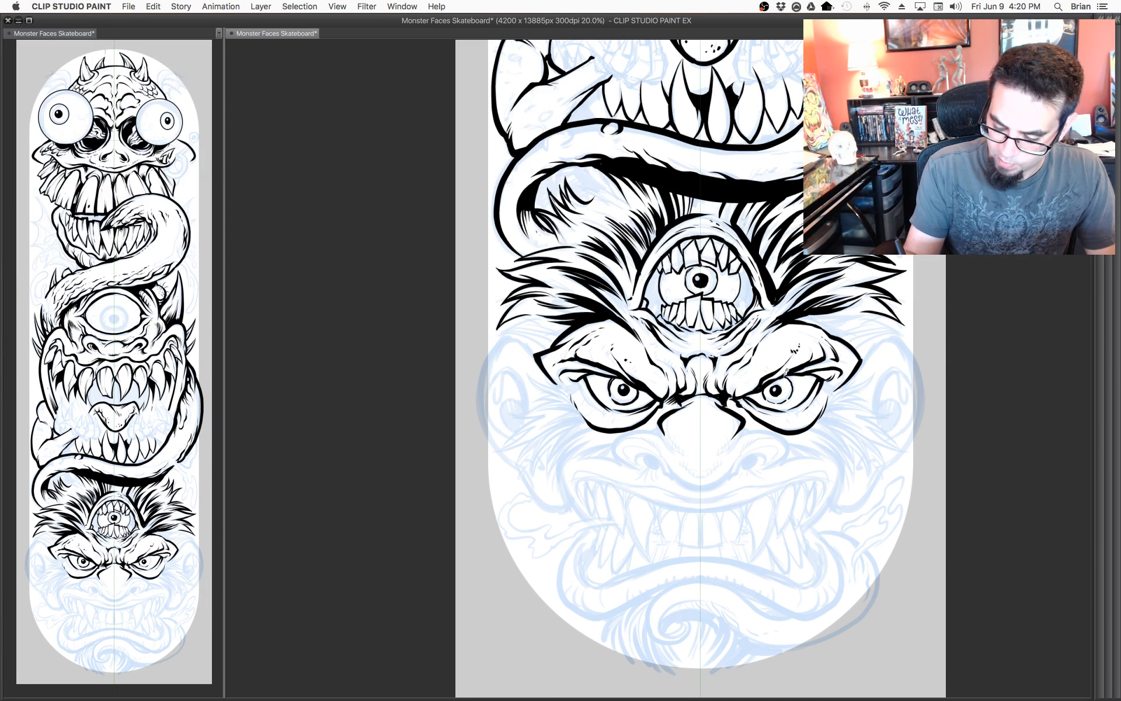
{"action": "mouse_move", "coordinate": [762, 386]}
{"action": "left_mouse_down"}
{"action": "mouse_move", "coordinate": [771, 402]}
{"action": "mouse_move", "coordinate": [789, 397]}
{"action": "left_mouse_up"}
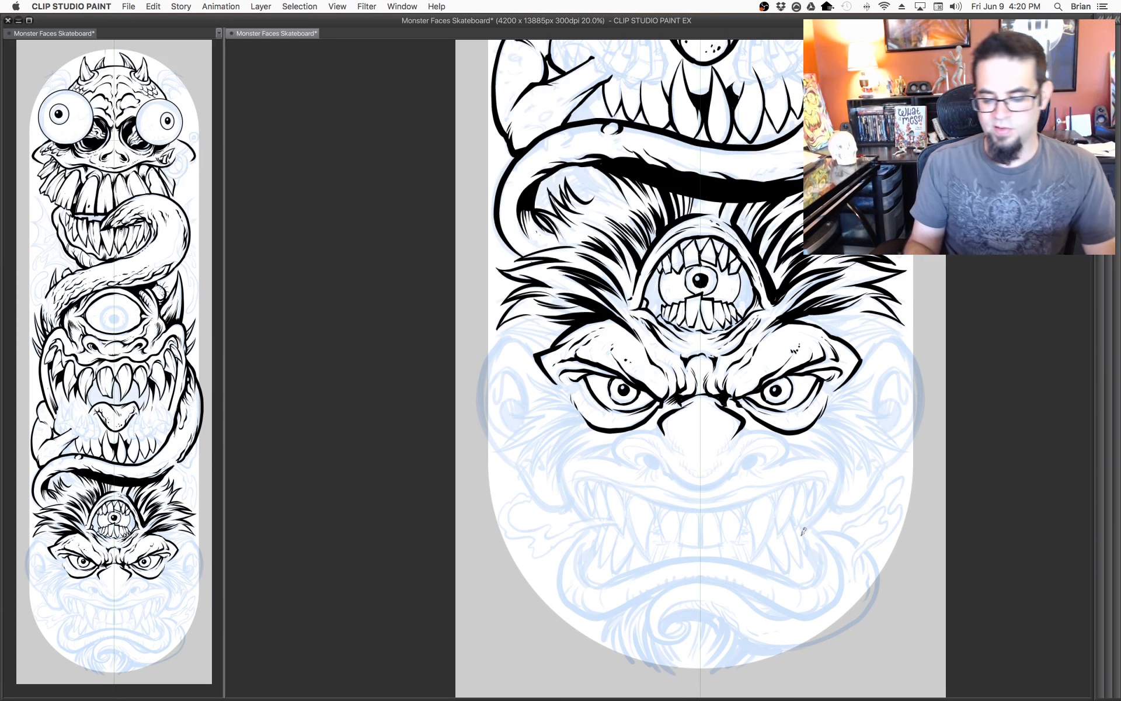
Outline both large ears down to their pointed lobes, then ink the inner folds and black ear openings.
{"action": "scroll", "coordinate": [802, 533], "scroll_direction": "down", "scroll_amount": 1}
{"action": "scroll", "coordinate": [782, 561], "scroll_direction": "up", "scroll_amount": 1}
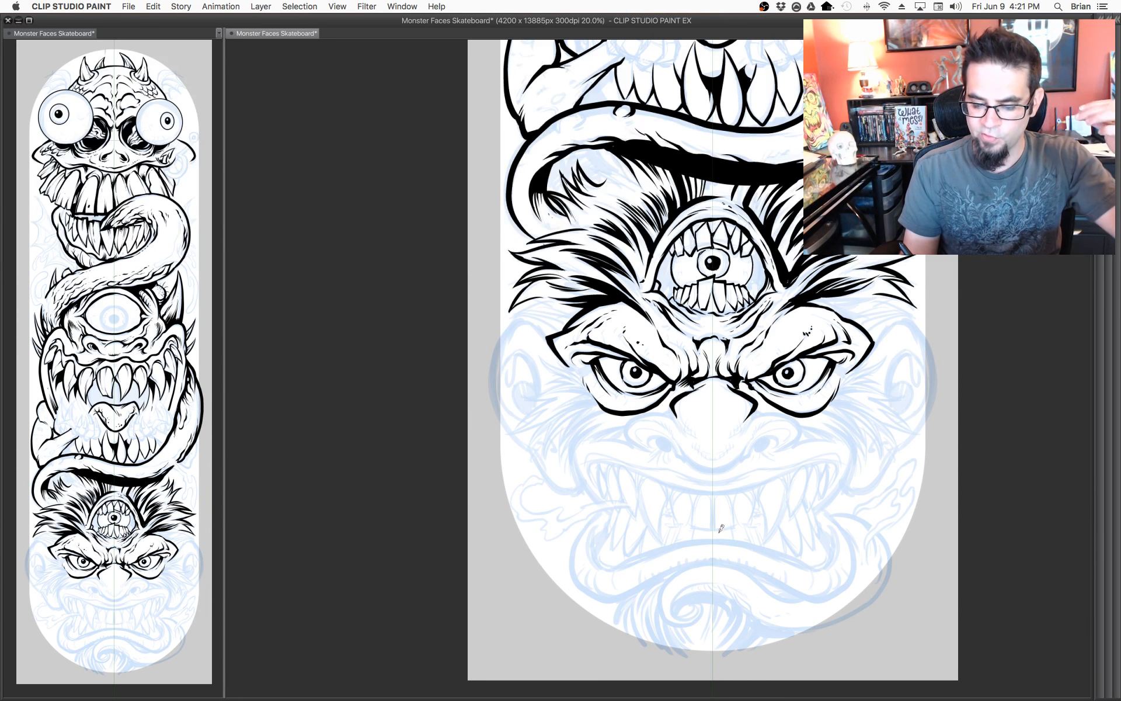
{"action": "scroll", "coordinate": [705, 341], "scroll_direction": "down", "scroll_amount": 1}
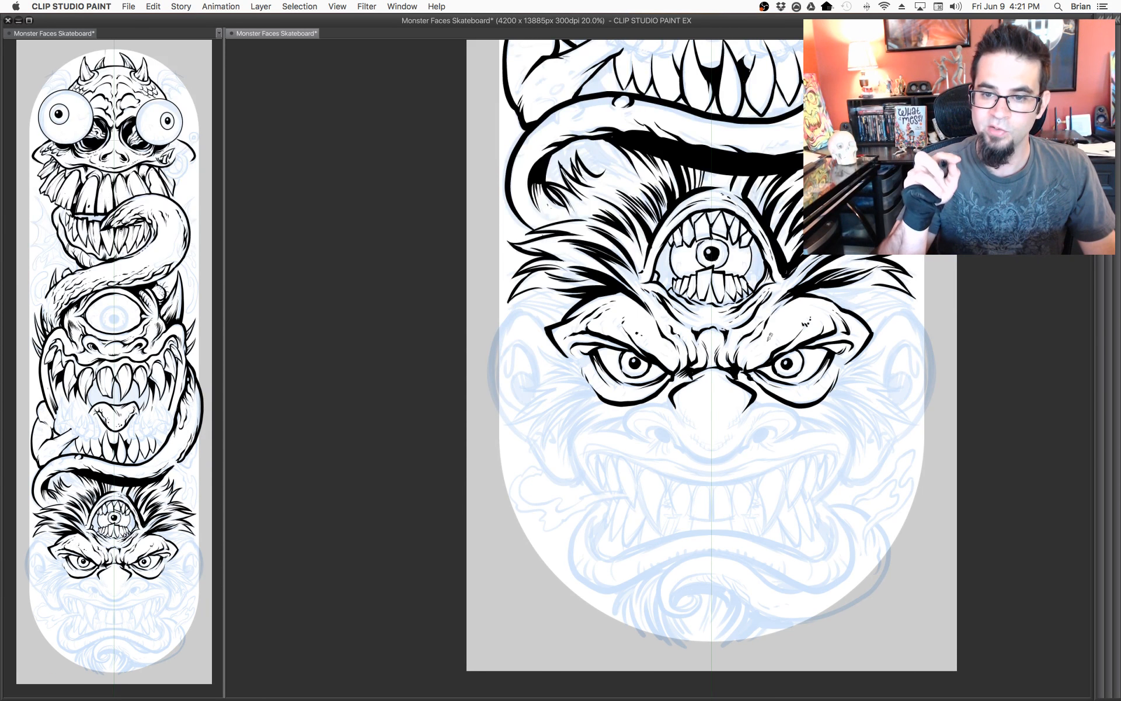
{"action": "mouse_move", "coordinate": [553, 333]}
{"action": "left_mouse_down"}
{"action": "mouse_move", "coordinate": [528, 305]}
{"action": "mouse_move", "coordinate": [504, 319]}
{"action": "mouse_move", "coordinate": [491, 380]}
{"action": "mouse_move", "coordinate": [560, 482]}
{"action": "mouse_move", "coordinate": [579, 467]}
{"action": "left_mouse_up"}
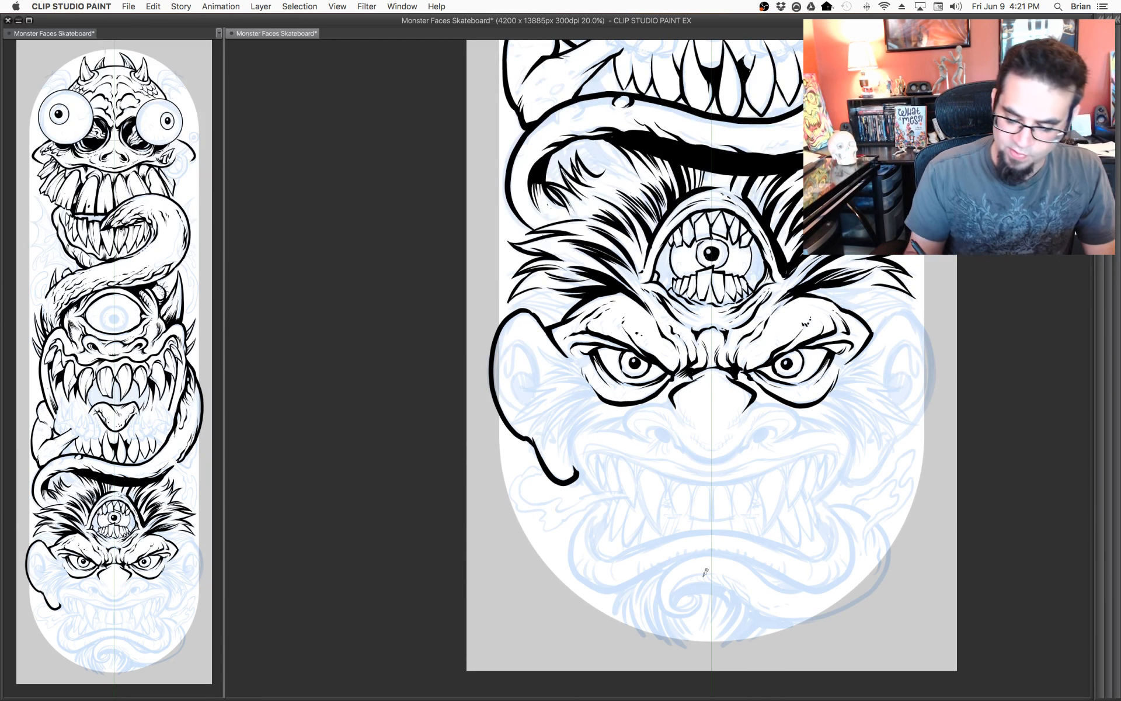
{"action": "mouse_move", "coordinate": [863, 349]}
{"action": "left_mouse_down"}
{"action": "mouse_move", "coordinate": [906, 309]}
{"action": "mouse_move", "coordinate": [926, 325]}
{"action": "mouse_move", "coordinate": [935, 369]}
{"action": "mouse_move", "coordinate": [893, 454]}
{"action": "mouse_move", "coordinate": [900, 436]}
{"action": "mouse_move", "coordinate": [864, 483]}
{"action": "mouse_move", "coordinate": [851, 454]}
{"action": "left_mouse_up"}
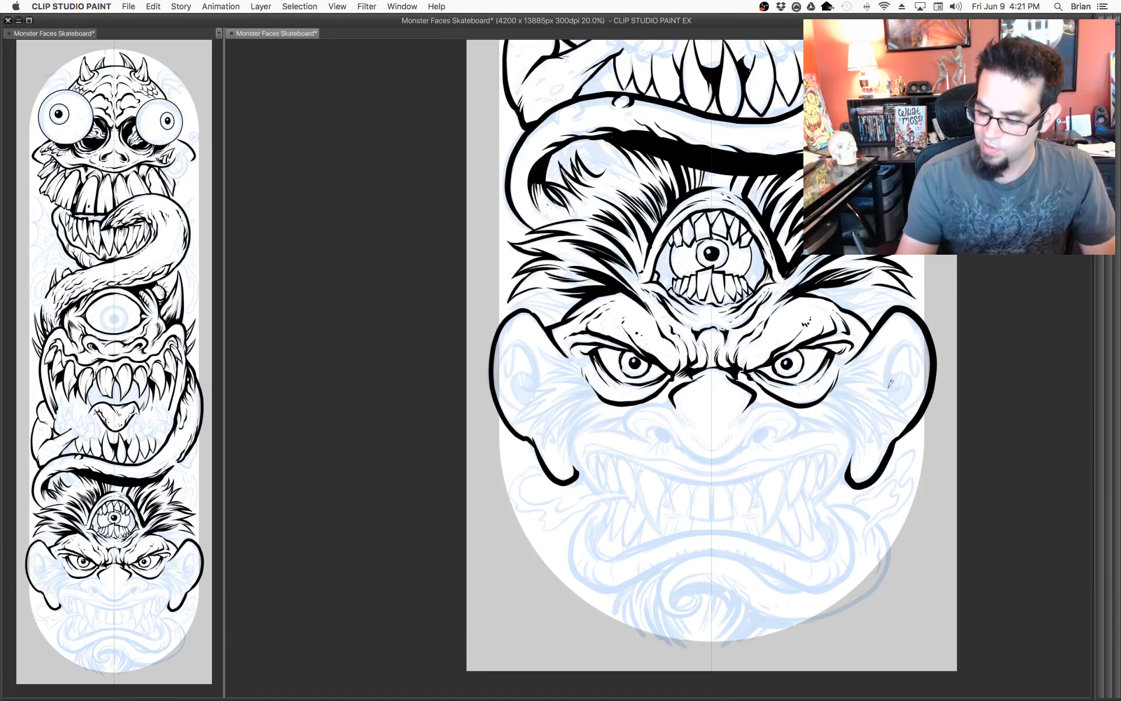
{"action": "mouse_move", "coordinate": [883, 405]}
{"action": "left_mouse_down"}
{"action": "mouse_move", "coordinate": [909, 331]}
{"action": "mouse_move", "coordinate": [921, 372]}
{"action": "mouse_move", "coordinate": [898, 372]}
{"action": "mouse_move", "coordinate": [912, 391]}
{"action": "mouse_move", "coordinate": [897, 390]}
{"action": "mouse_move", "coordinate": [905, 372]}
{"action": "left_mouse_up"}
{"action": "mouse_move", "coordinate": [524, 370]}
{"action": "left_mouse_down"}
{"action": "mouse_move", "coordinate": [537, 396]}
{"action": "mouse_move", "coordinate": [527, 409]}
{"action": "mouse_move", "coordinate": [521, 379]}
{"action": "mouse_move", "coordinate": [533, 375]}
{"action": "mouse_move", "coordinate": [525, 390]}
{"action": "mouse_move", "coordinate": [534, 400]}
{"action": "mouse_move", "coordinate": [530, 371]}
{"action": "mouse_move", "coordinate": [519, 370]}
{"action": "mouse_move", "coordinate": [515, 389]}
{"action": "mouse_move", "coordinate": [509, 374]}
{"action": "mouse_move", "coordinate": [532, 374]}
{"action": "mouse_move", "coordinate": [529, 364]}
{"action": "mouse_move", "coordinate": [575, 468]}
{"action": "mouse_move", "coordinate": [534, 392]}
{"action": "mouse_move", "coordinate": [533, 406]}
{"action": "mouse_move", "coordinate": [530, 342]}
{"action": "mouse_move", "coordinate": [511, 342]}
{"action": "mouse_move", "coordinate": [503, 360]}
{"action": "mouse_move", "coordinate": [522, 340]}
{"action": "mouse_move", "coordinate": [497, 382]}
{"action": "left_mouse_up"}
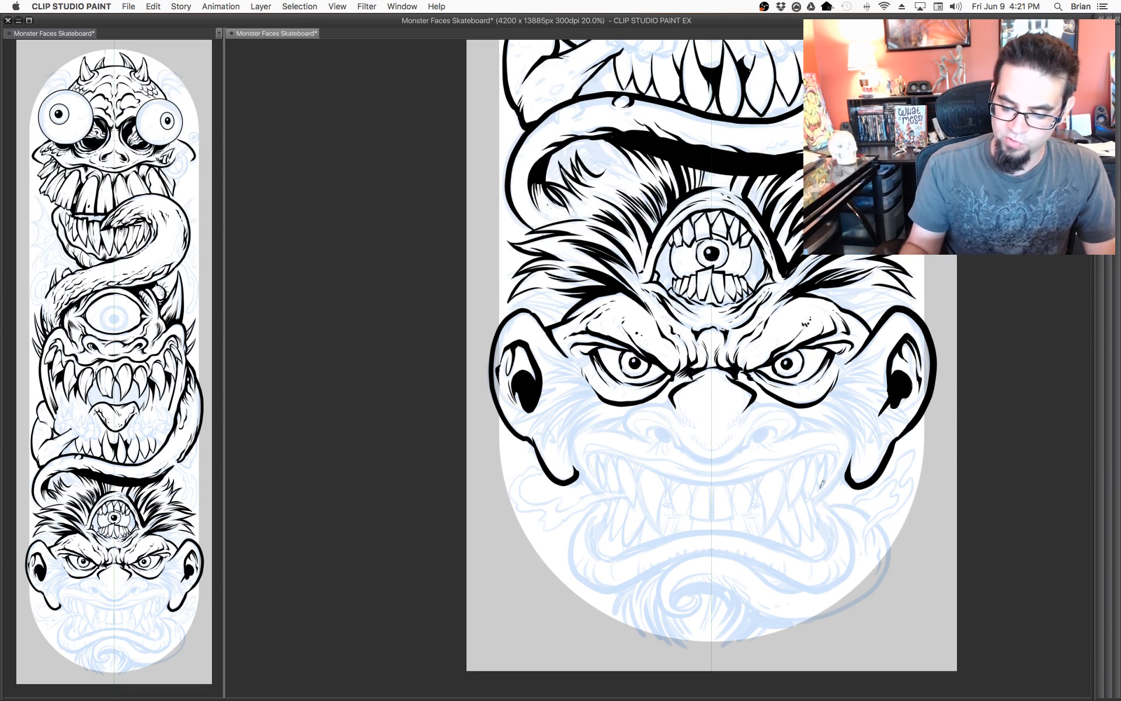
Add short hatching lines to the lobes and upper rims of both ears.
{"action": "scroll", "coordinate": [893, 449], "scroll_direction": "right", "scroll_amount": 1}
{"action": "scroll", "coordinate": [893, 450], "scroll_direction": "down", "scroll_amount": 1}
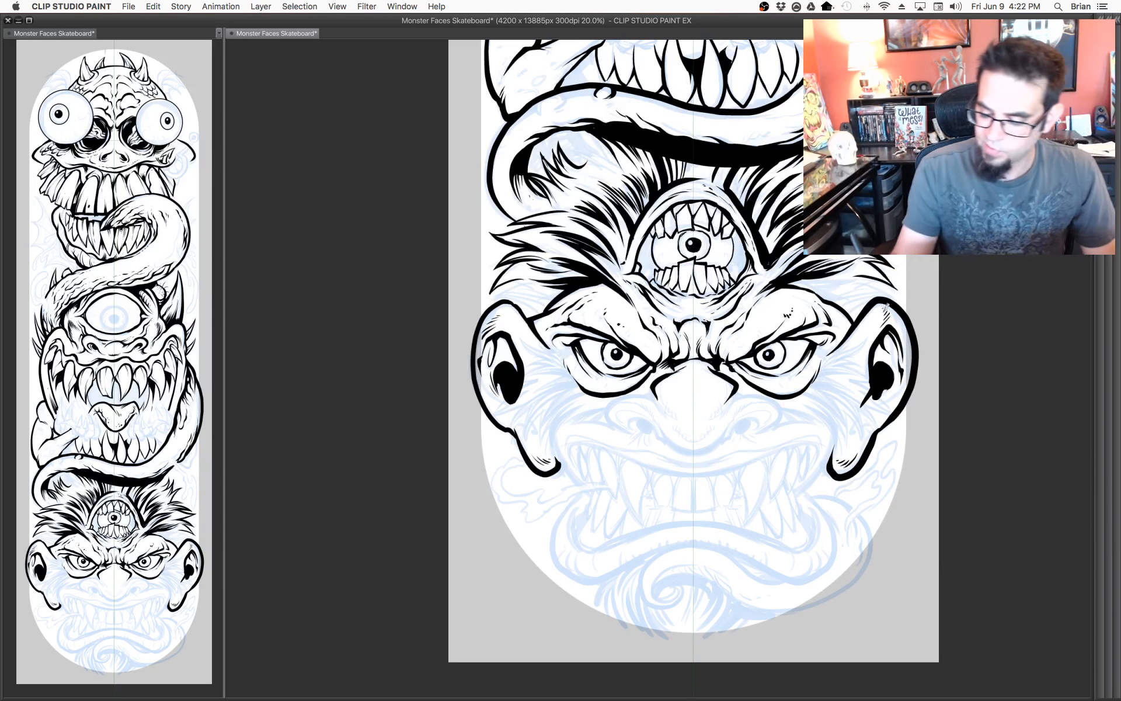
{"action": "left_click_drag", "start_coordinate": [857, 452], "coordinate": [853, 440]}
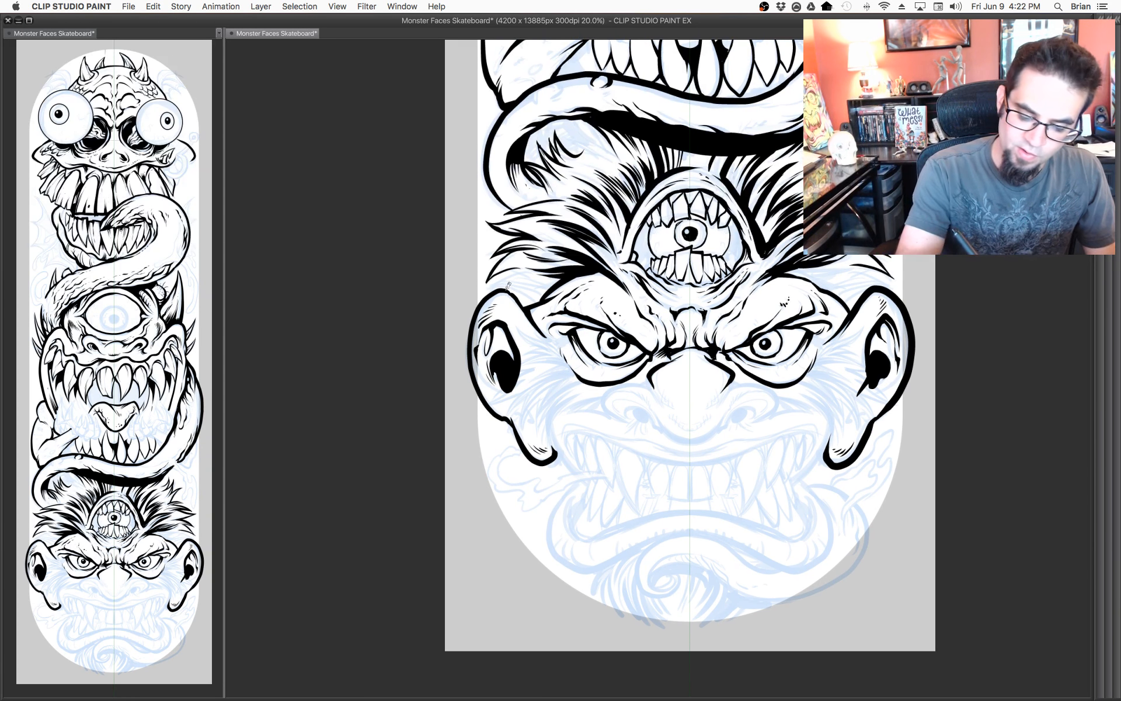
{"action": "left_click_drag", "start_coordinate": [840, 461], "coordinate": [823, 448]}
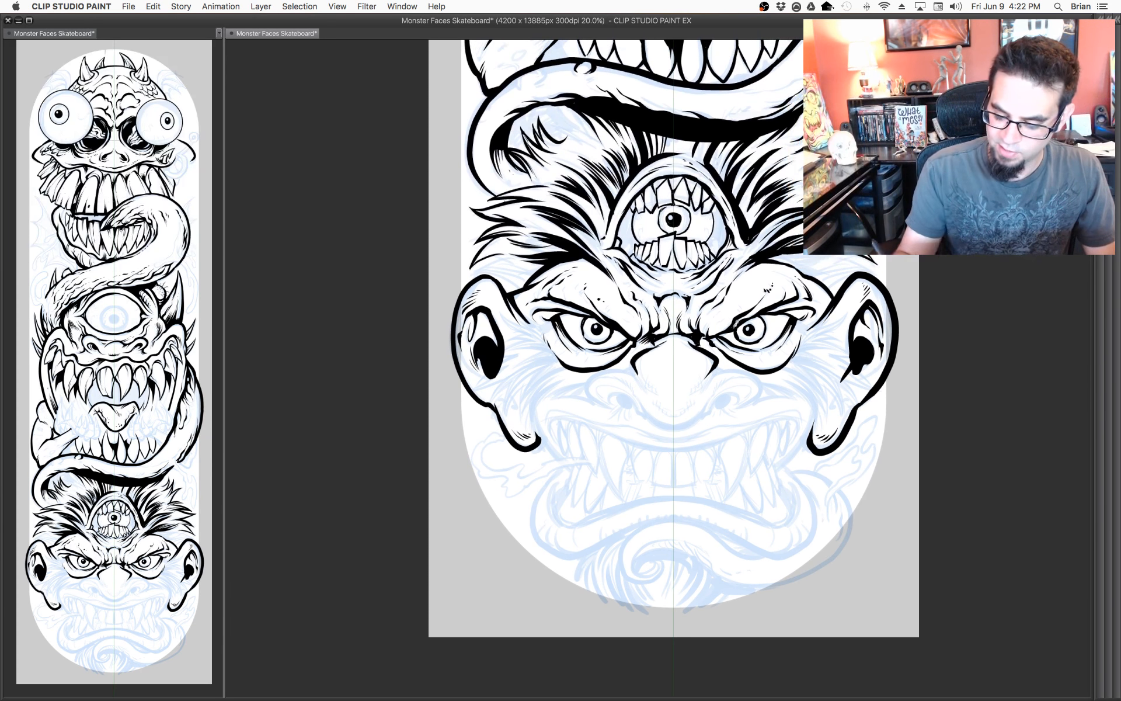
Ink the nose's rounded tip and curved nostril wings, and fill both nostrils black.
{"action": "left_click_drag", "start_coordinate": [642, 409], "coordinate": [685, 434]}
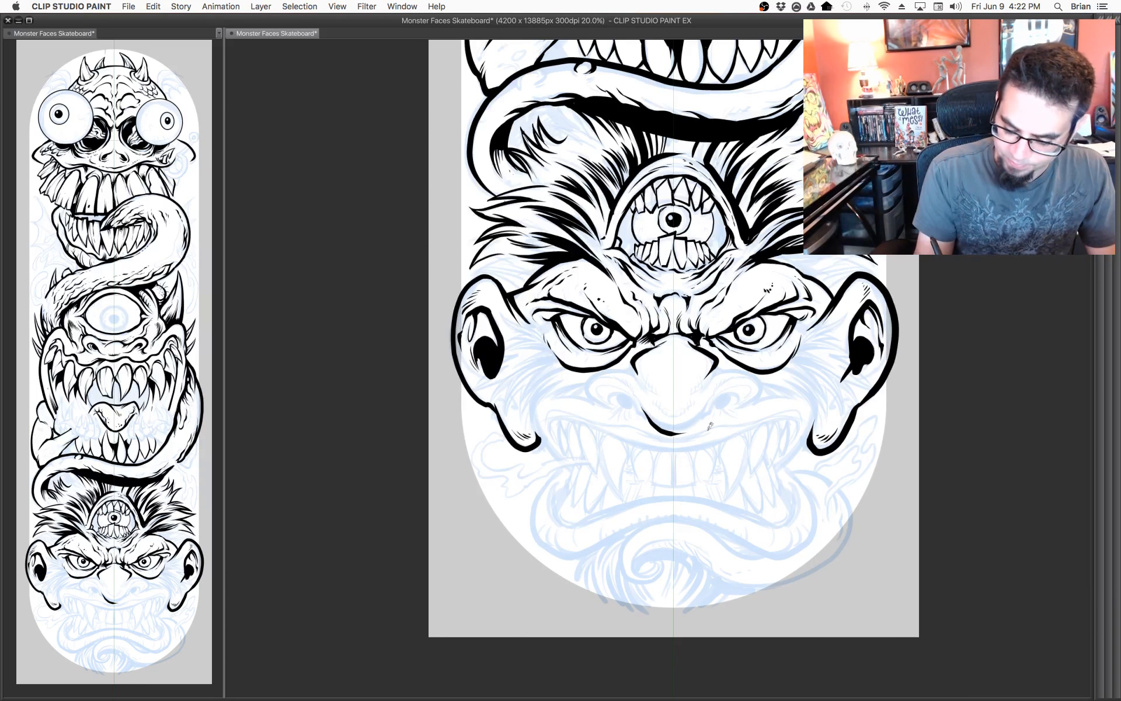
{"action": "key", "text": "super+z"}
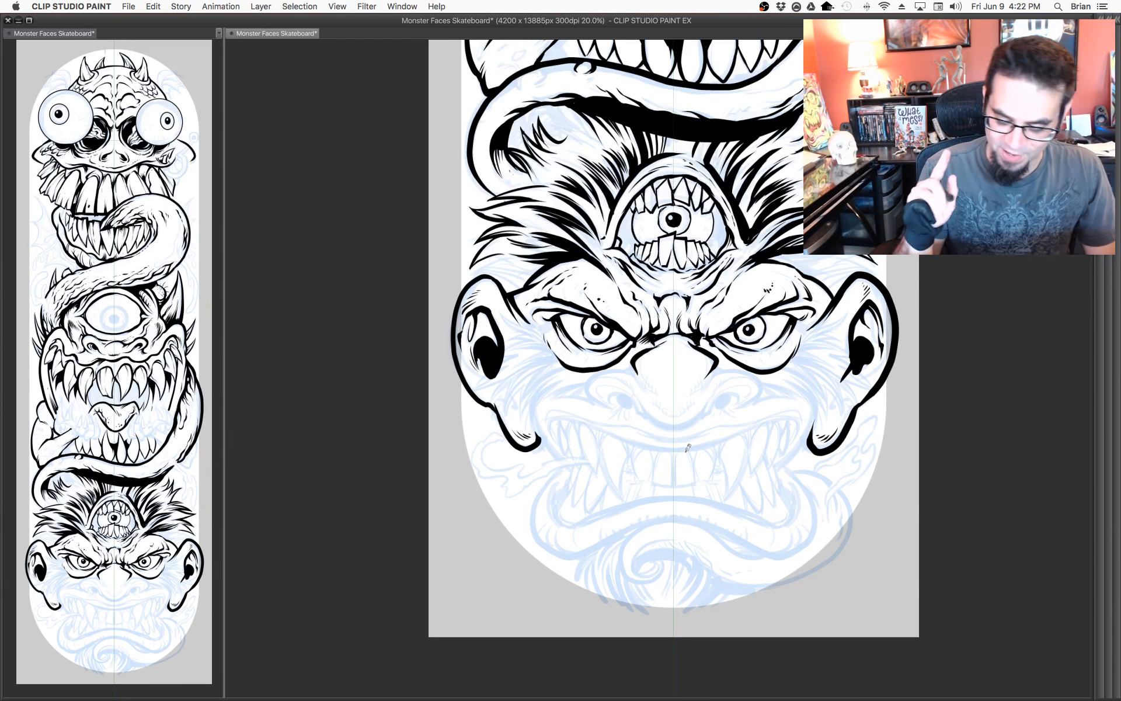
{"action": "mouse_move", "coordinate": [643, 407]}
{"action": "left_mouse_down"}
{"action": "mouse_move", "coordinate": [683, 426]}
{"action": "mouse_move", "coordinate": [712, 398]}
{"action": "left_mouse_up"}
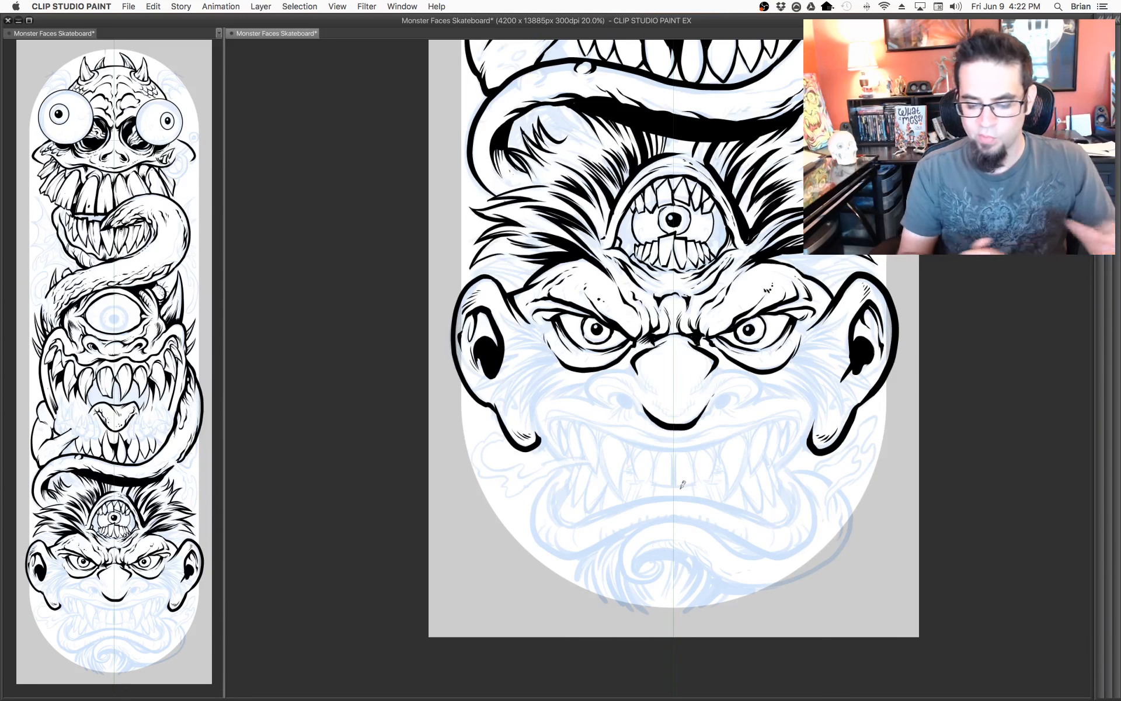
{"action": "mouse_move", "coordinate": [712, 404]}
{"action": "left_mouse_down"}
{"action": "mouse_move", "coordinate": [734, 392]}
{"action": "mouse_move", "coordinate": [735, 404]}
{"action": "left_mouse_up"}
{"action": "mouse_move", "coordinate": [653, 413]}
{"action": "left_mouse_down"}
{"action": "mouse_move", "coordinate": [630, 390]}
{"action": "mouse_move", "coordinate": [610, 392]}
{"action": "mouse_move", "coordinate": [611, 401]}
{"action": "left_mouse_up"}
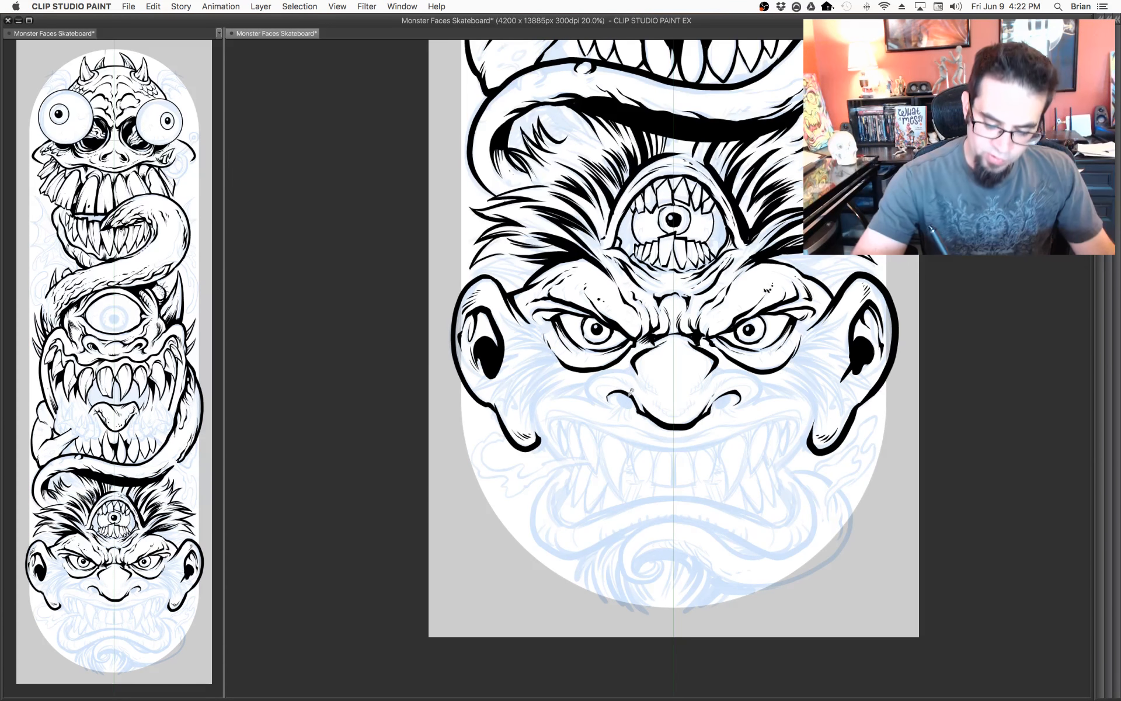
{"action": "left_click_drag", "start_coordinate": [628, 403], "coordinate": [628, 392]}
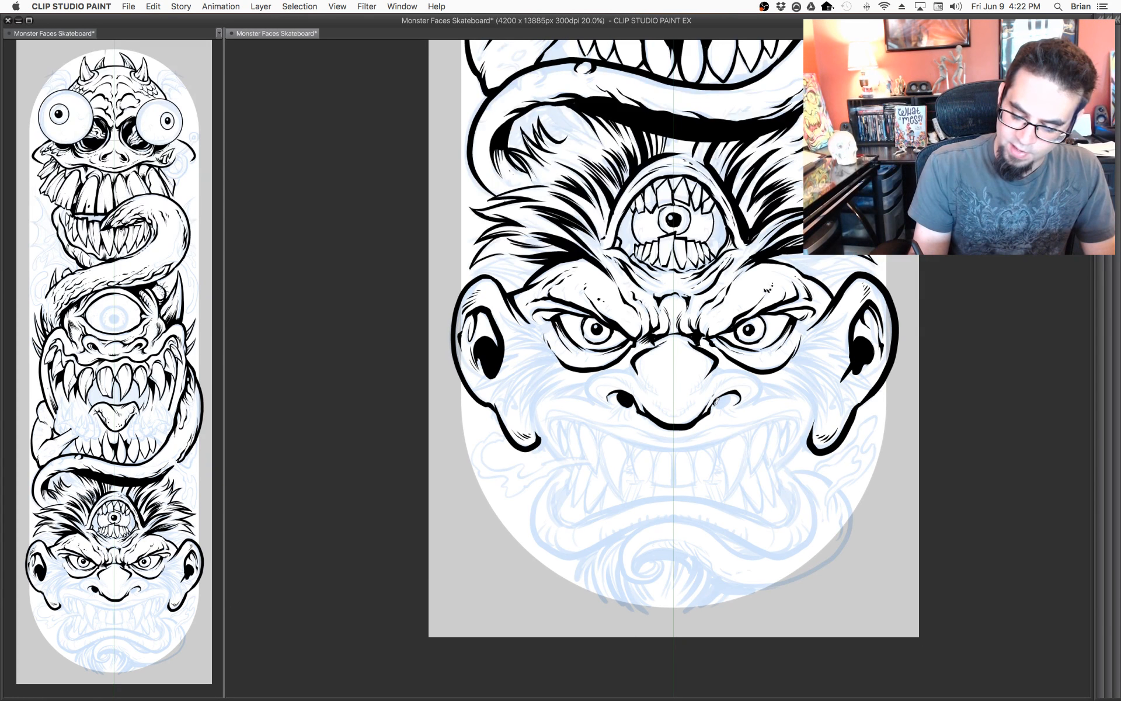
{"action": "left_click_drag", "start_coordinate": [723, 392], "coordinate": [723, 400]}
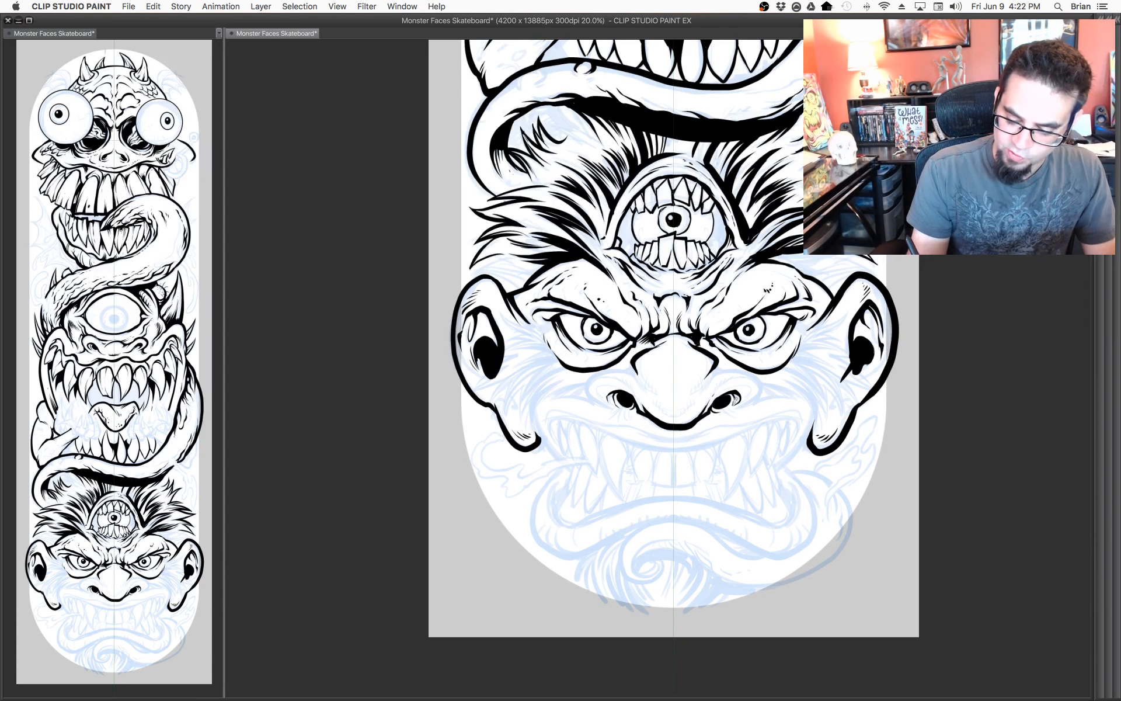
Ink the outer curves of both nostril wings and add crease lines beside the bridge of the nose.
{"action": "mouse_move", "coordinate": [610, 404]}
{"action": "left_mouse_down"}
{"action": "mouse_move", "coordinate": [593, 376]}
{"action": "mouse_move", "coordinate": [636, 367]}
{"action": "left_mouse_up"}
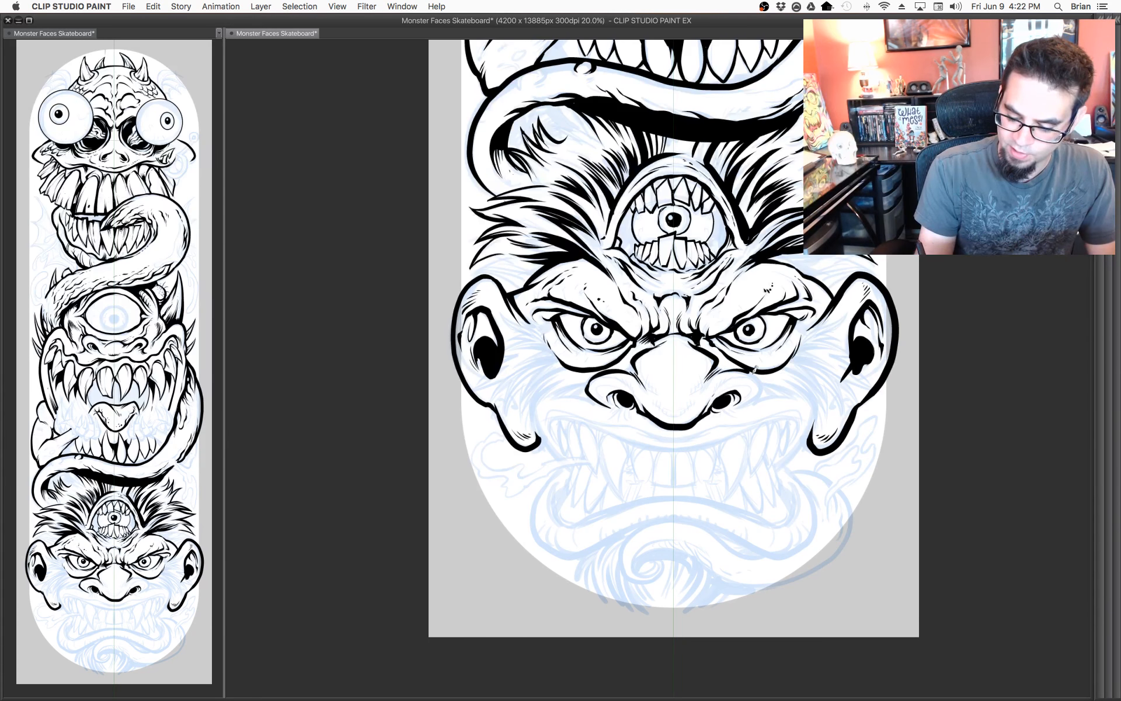
{"action": "left_click_drag", "start_coordinate": [762, 392], "coordinate": [726, 413]}
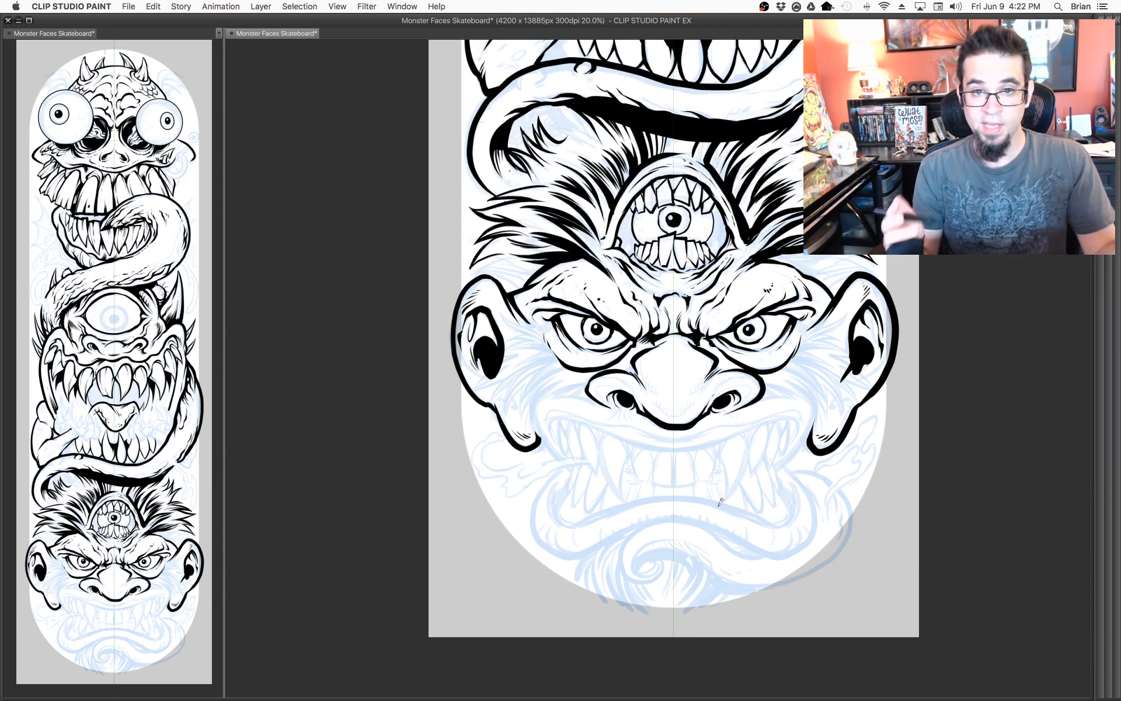
{"action": "left_click_drag", "start_coordinate": [624, 359], "coordinate": [636, 370]}
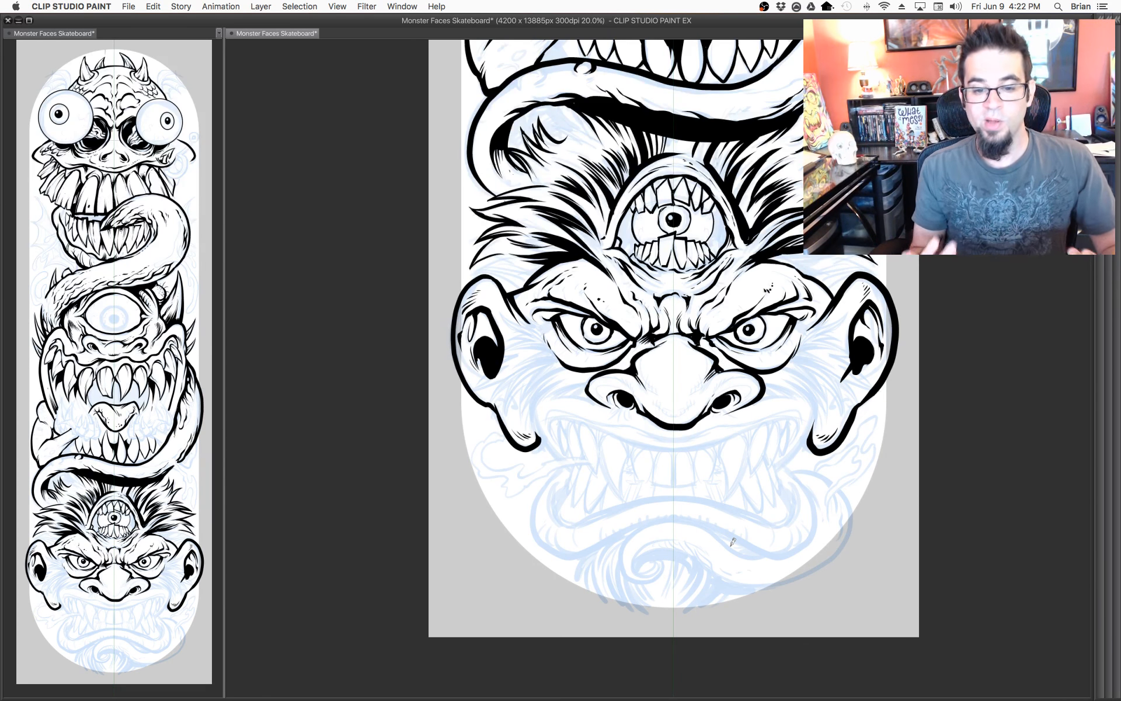
{"action": "left_click_drag", "start_coordinate": [636, 343], "coordinate": [627, 359]}
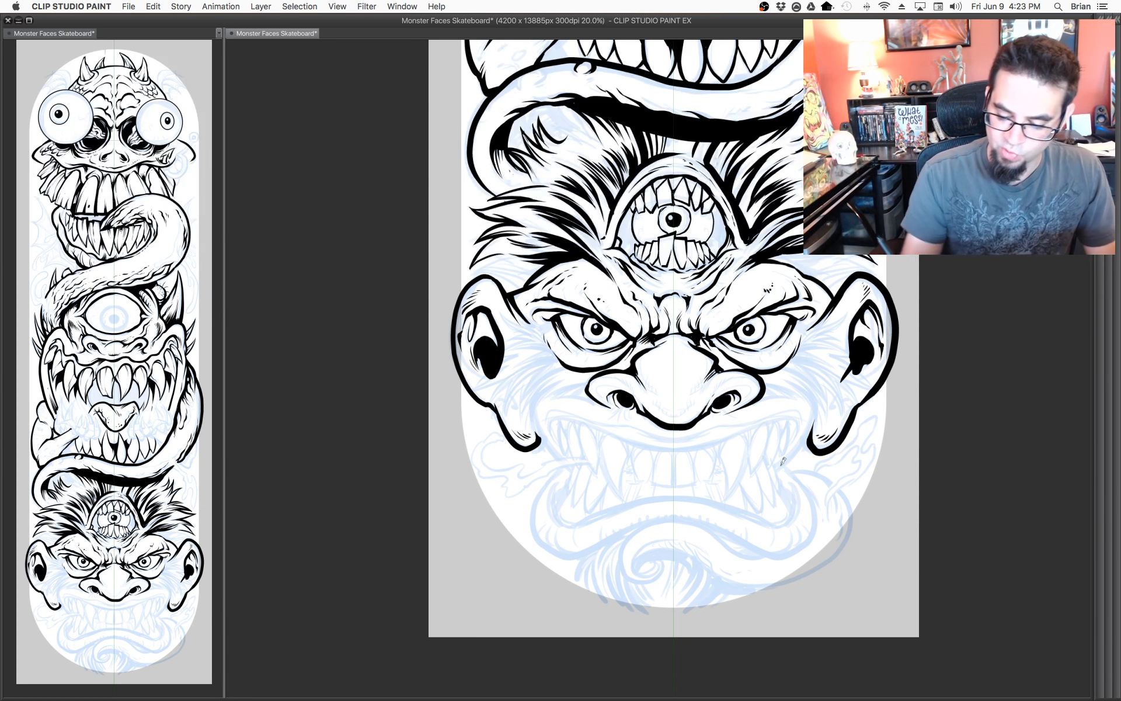
Ink tapered fur strokes on the left cheek between the nose, lower eyelid and earlobe, and hatch the nose tip.
{"action": "left_click_drag", "start_coordinate": [680, 414], "coordinate": [739, 417]}
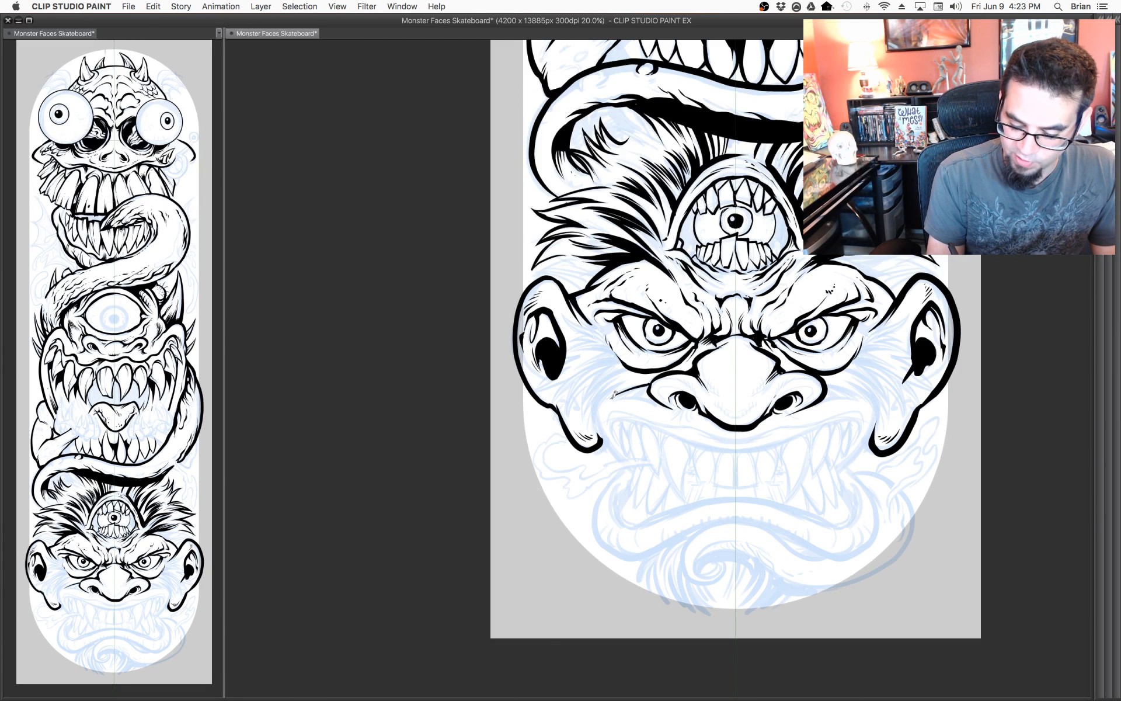
{"action": "left_click_drag", "start_coordinate": [625, 394], "coordinate": [647, 381]}
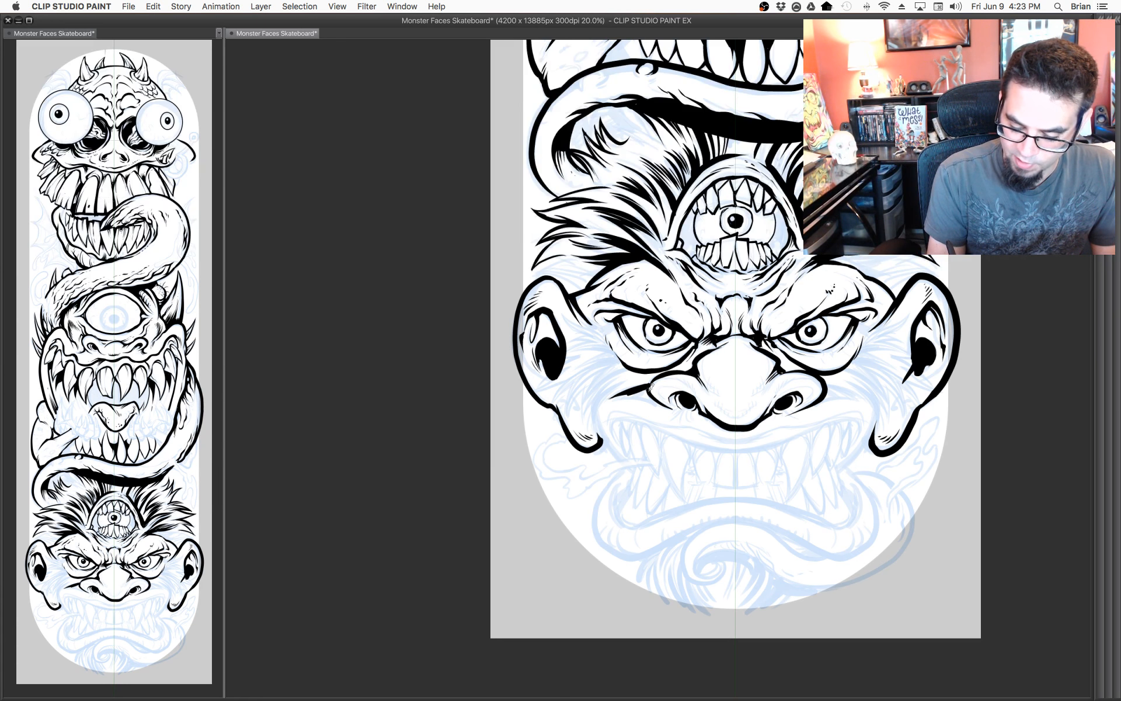
{"action": "scroll", "coordinate": [775, 464], "scroll_direction": "right", "scroll_amount": 2}
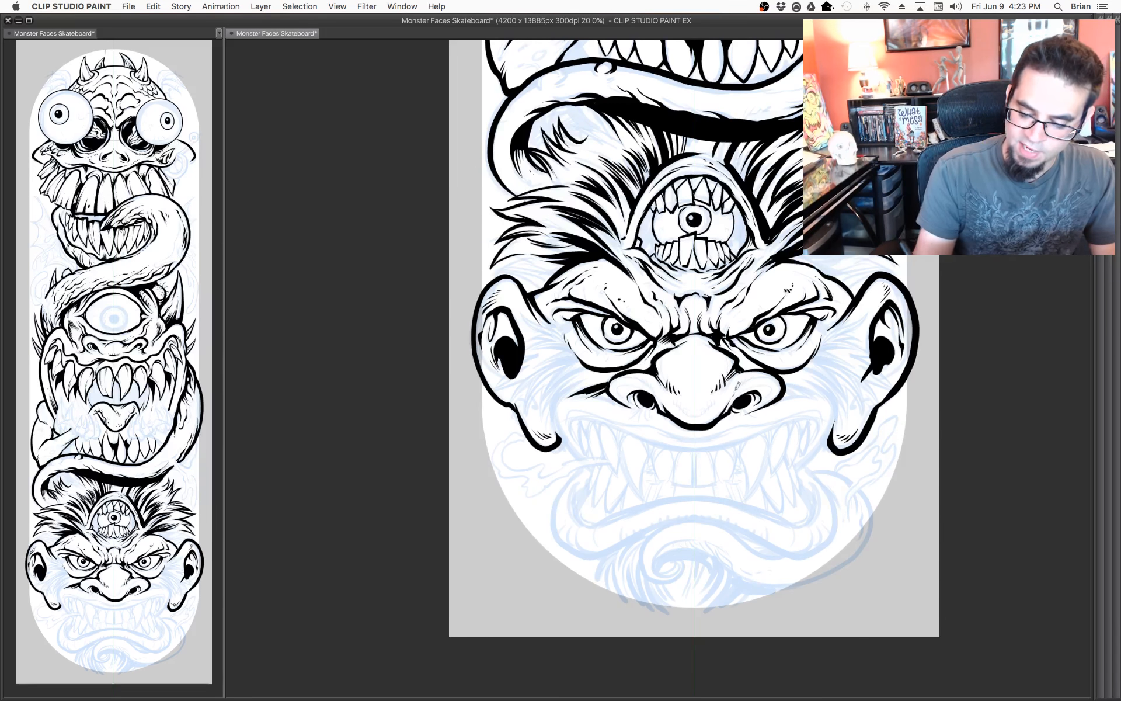
{"action": "left_click_drag", "start_coordinate": [731, 421], "coordinate": [738, 427]}
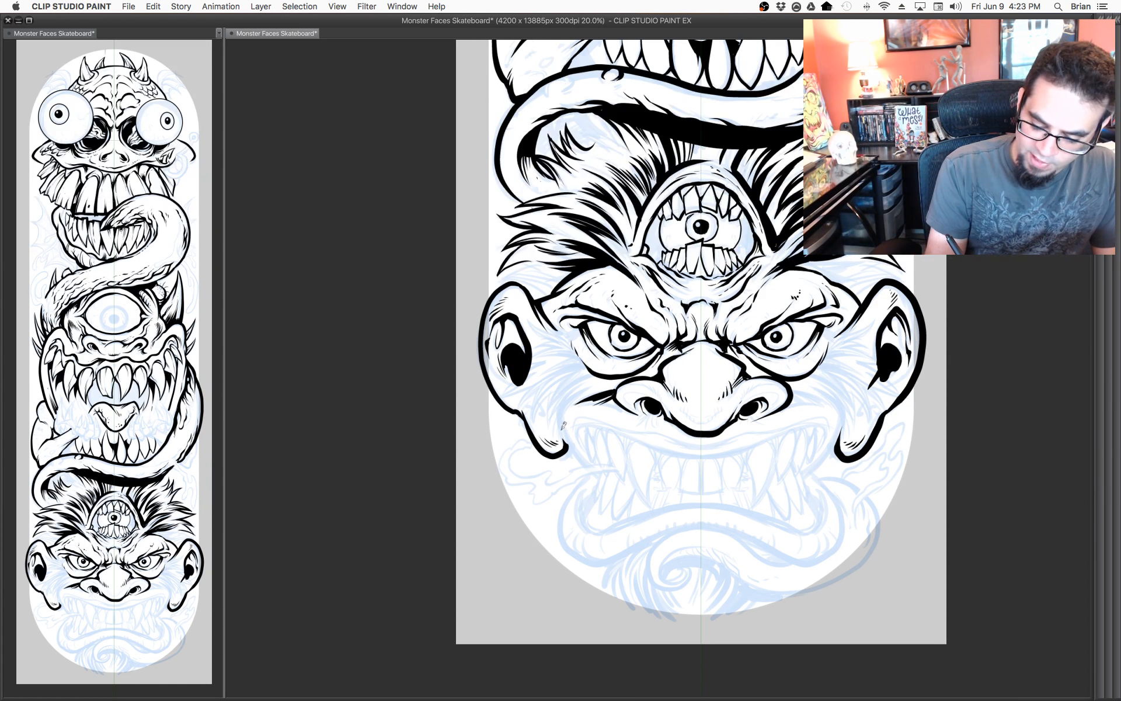
{"action": "left_click_drag", "start_coordinate": [562, 430], "coordinate": [600, 383]}
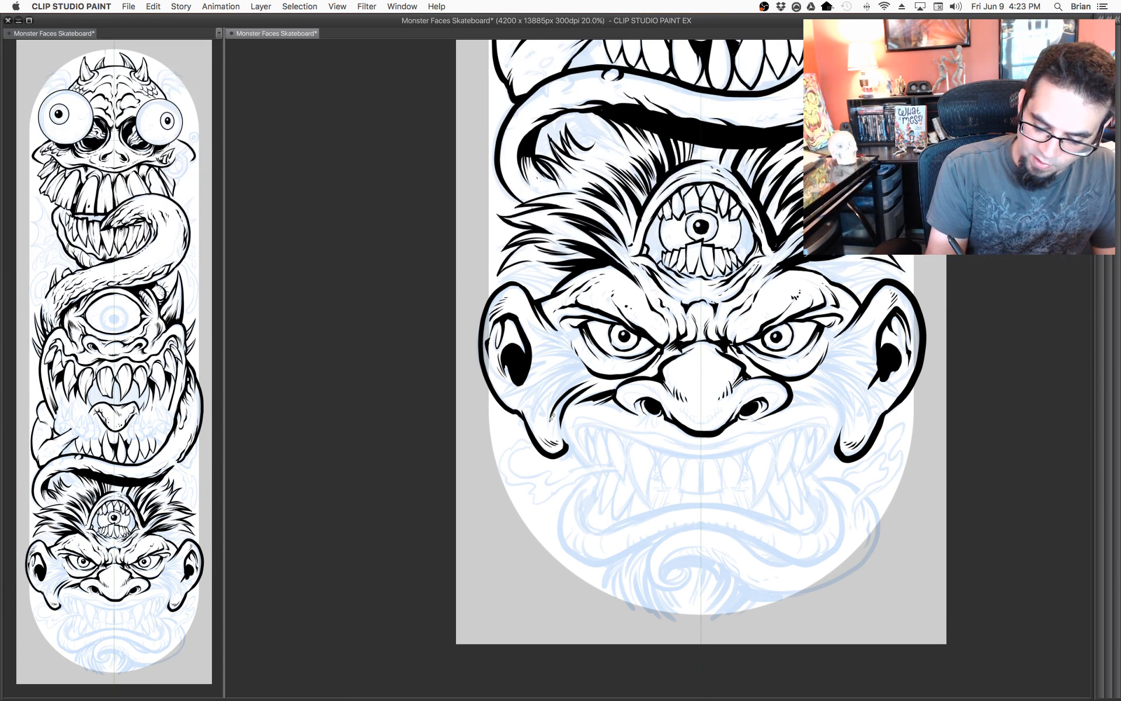
{"action": "left_click_drag", "start_coordinate": [570, 385], "coordinate": [594, 373]}
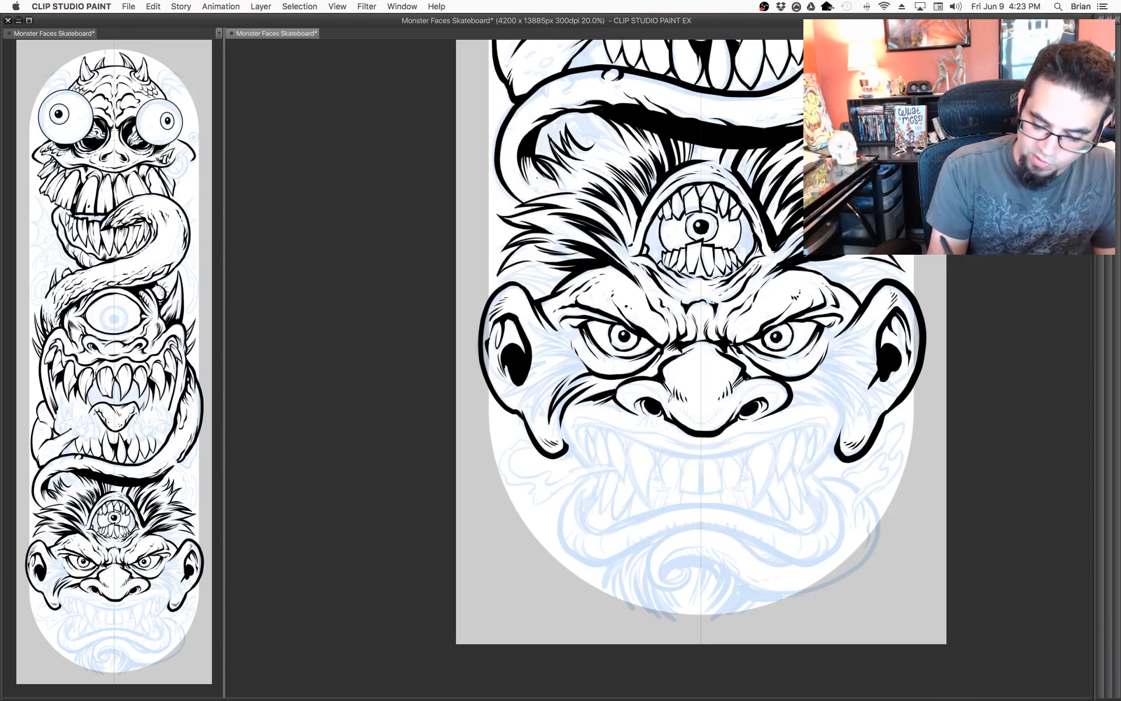
{"action": "left_click_drag", "start_coordinate": [700, 434], "coordinate": [719, 400]}
{"action": "mouse_move", "coordinate": [597, 360]}
{"action": "left_mouse_down"}
{"action": "mouse_move", "coordinate": [582, 395]}
{"action": "mouse_move", "coordinate": [587, 345]}
{"action": "mouse_move", "coordinate": [568, 349]}
{"action": "mouse_move", "coordinate": [585, 343]}
{"action": "left_mouse_up"}
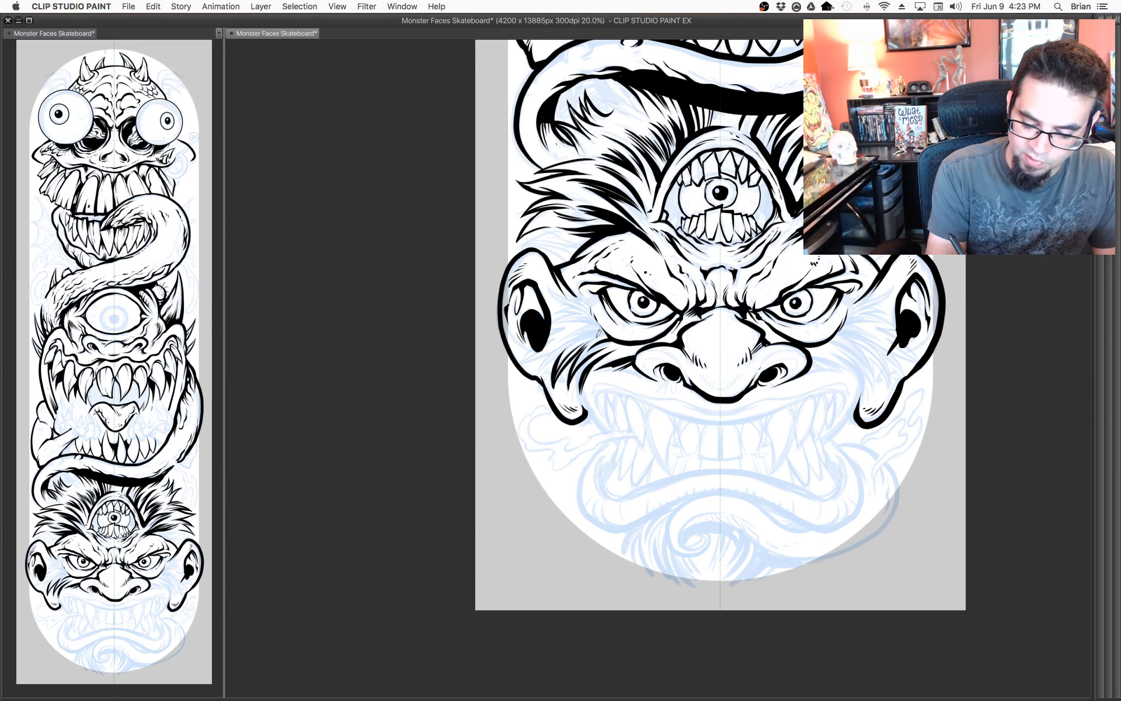
Extend the left cheek fur up beside the eye and into the ear, rotating the canvas for the strokes.
{"action": "scroll", "coordinate": [713, 367], "scroll_direction": "up", "scroll_amount": 3}
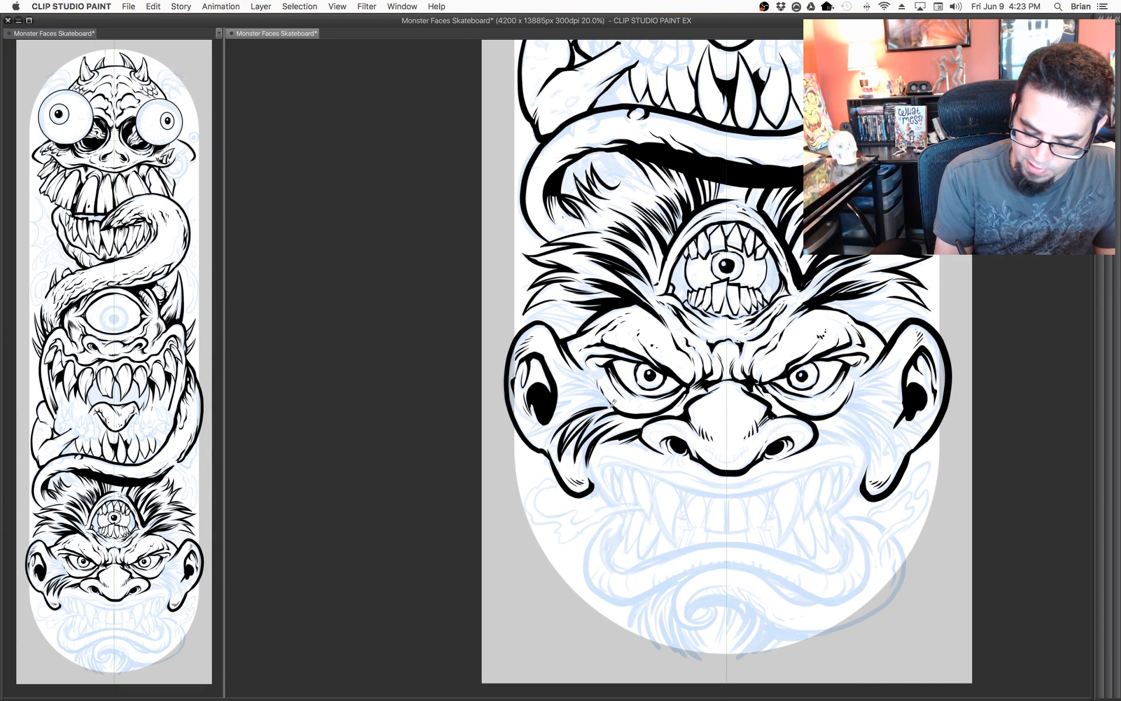
{"action": "left_click_drag", "start_coordinate": [780, 314], "coordinate": [525, 318]}
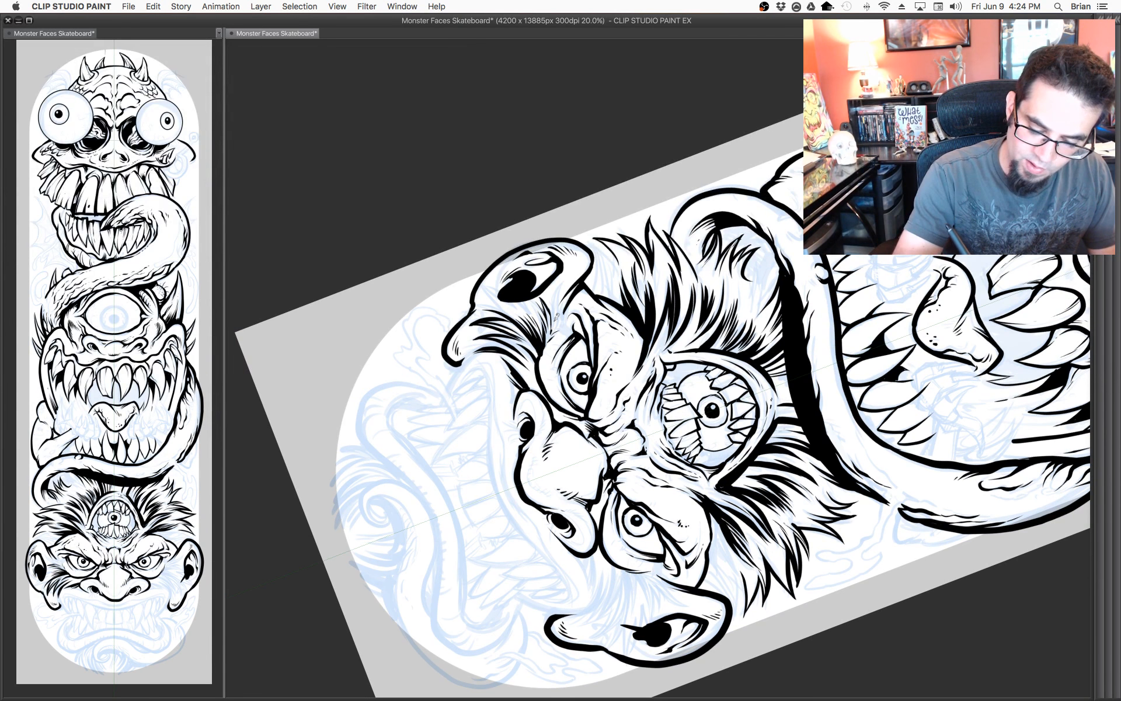
{"action": "left_click_drag", "start_coordinate": [556, 290], "coordinate": [553, 323]}
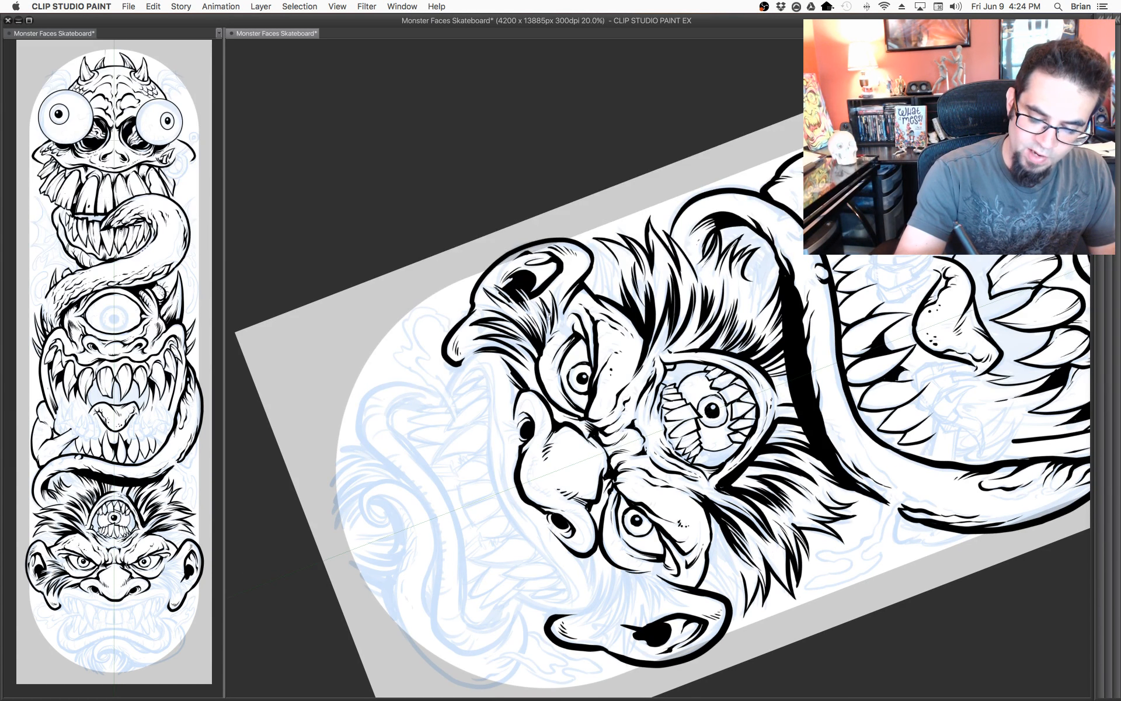
{"action": "left_click_drag", "start_coordinate": [478, 306], "coordinate": [501, 308]}
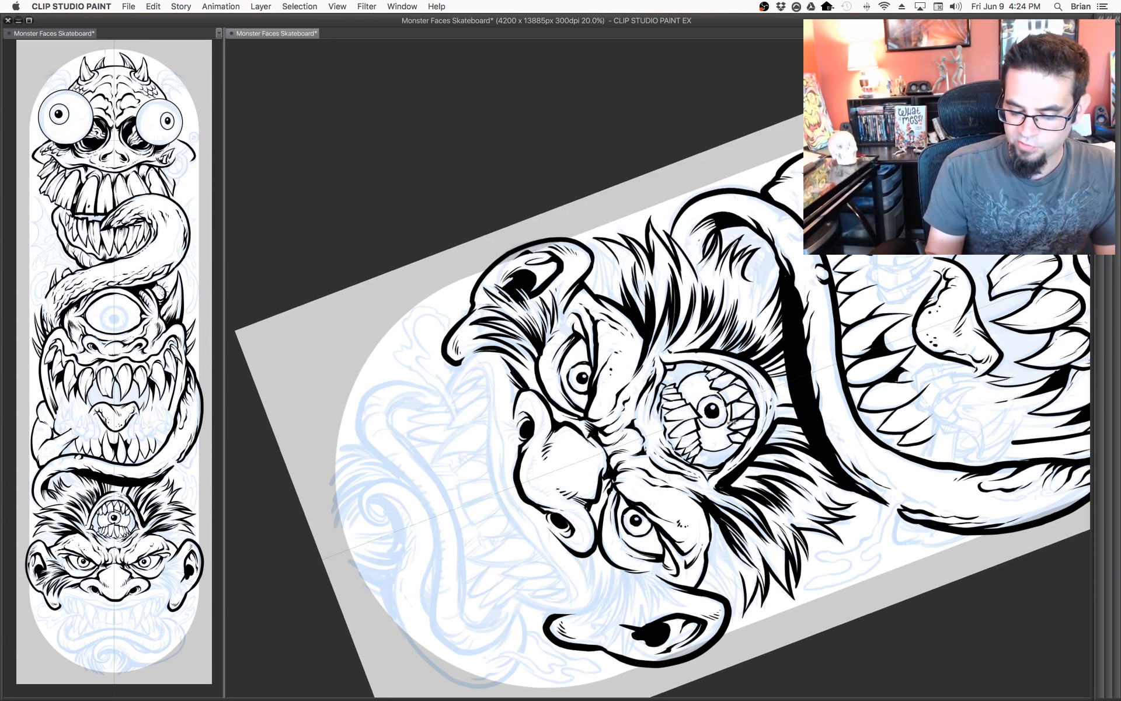
{"action": "key", "text": "super+at"}
{"action": "left_click_drag", "start_coordinate": [848, 492], "coordinate": [790, 434]}
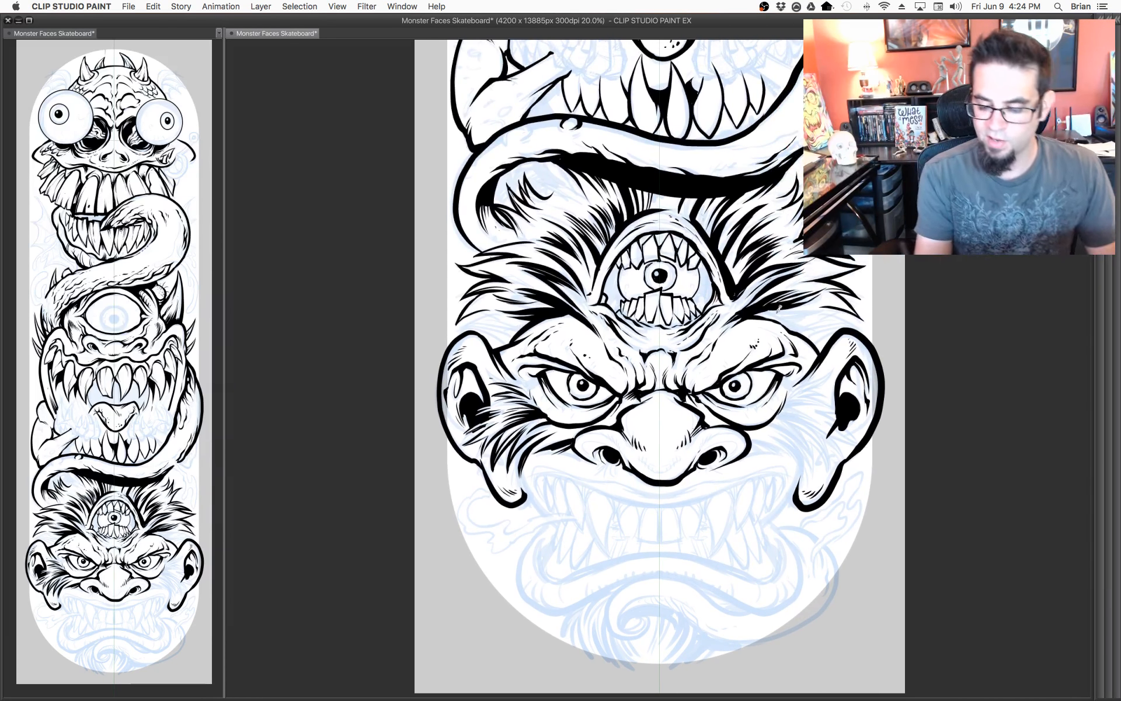
Ink the remaining dark hair strokes at both temples, just above the ears of the bottom face.
{"action": "mouse_move", "coordinate": [758, 312]}
{"action": "left_mouse_down"}
{"action": "mouse_move", "coordinate": [829, 310]}
{"action": "mouse_move", "coordinate": [795, 322]}
{"action": "mouse_move", "coordinate": [831, 317]}
{"action": "mouse_move", "coordinate": [812, 324]}
{"action": "mouse_move", "coordinate": [828, 342]}
{"action": "mouse_move", "coordinate": [698, 349]}
{"action": "mouse_move", "coordinate": [717, 338]}
{"action": "left_mouse_up"}
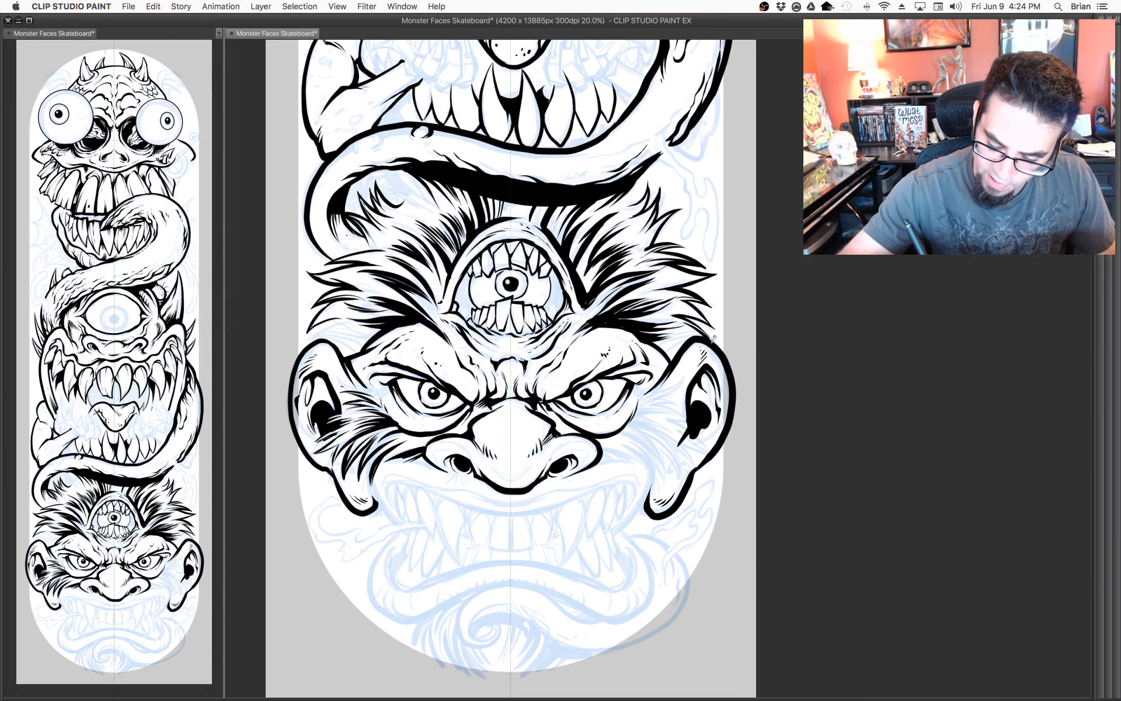
{"action": "left_click_drag", "start_coordinate": [666, 351], "coordinate": [695, 333]}
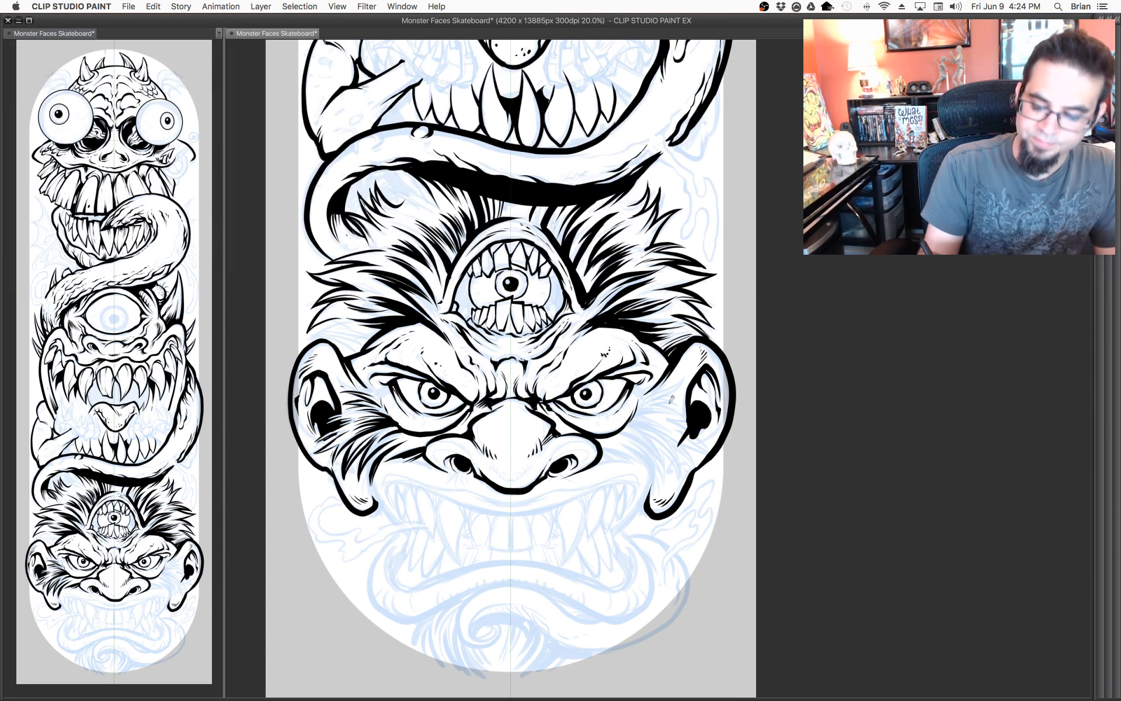
{"action": "left_click_drag", "start_coordinate": [710, 397], "coordinate": [834, 408]}
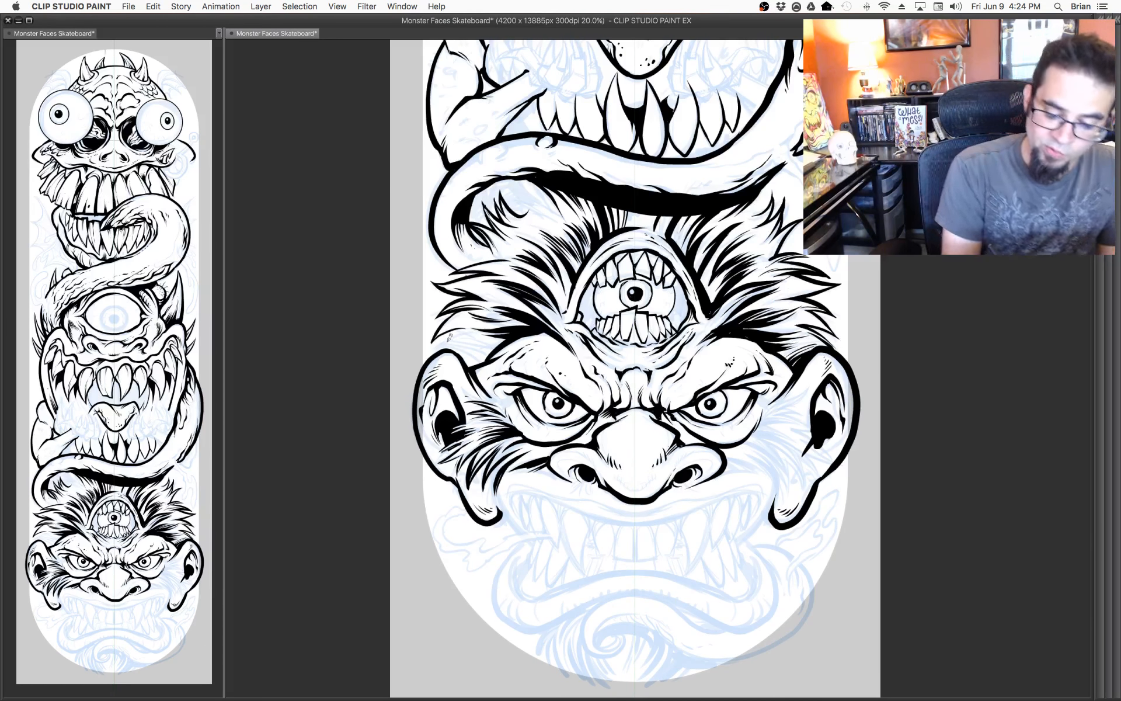
{"action": "mouse_move", "coordinate": [447, 335]}
{"action": "left_mouse_down"}
{"action": "mouse_move", "coordinate": [468, 324]}
{"action": "mouse_move", "coordinate": [481, 360]}
{"action": "mouse_move", "coordinate": [491, 358]}
{"action": "left_mouse_up"}
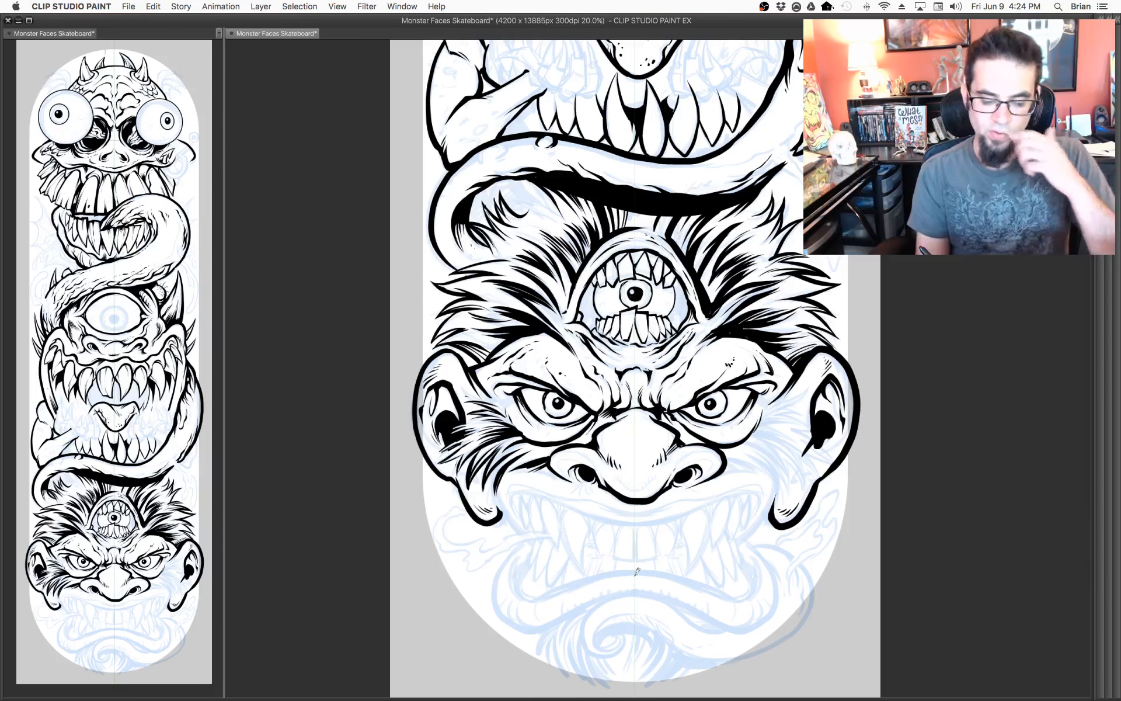
{"action": "left_click_drag", "start_coordinate": [456, 333], "coordinate": [478, 327]}
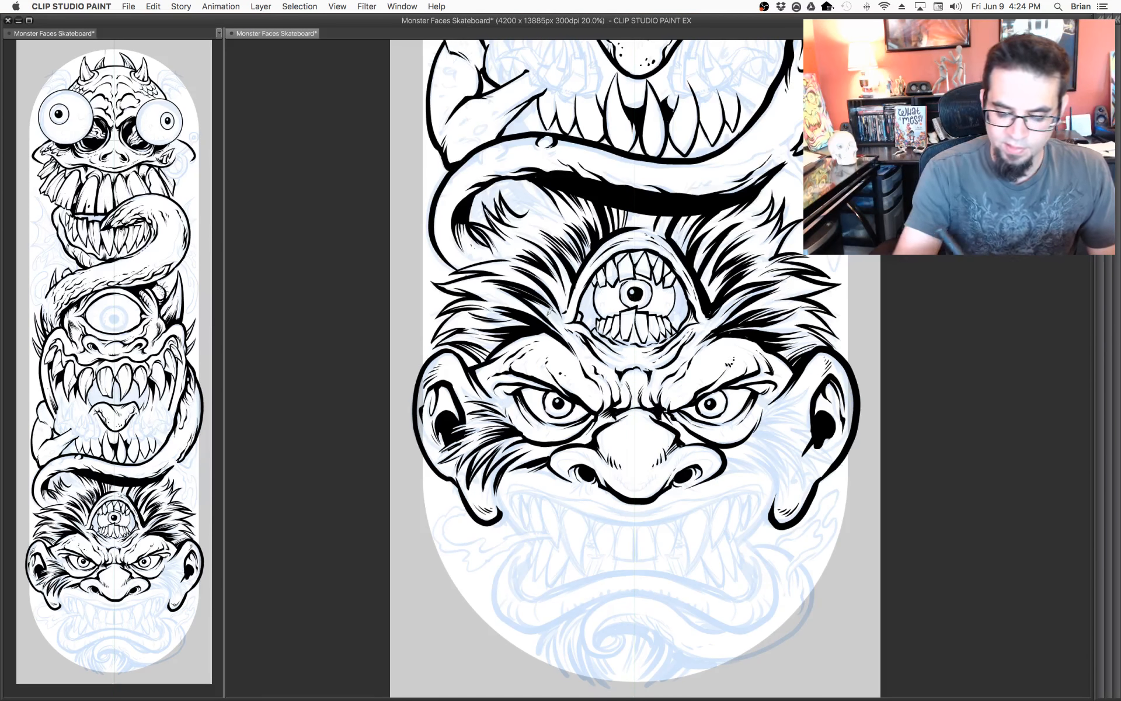
Fill out the hair tufts beneath the curling tongue with additional tapered strokes.
{"action": "left_click_drag", "start_coordinate": [668, 293], "coordinate": [643, 382]}
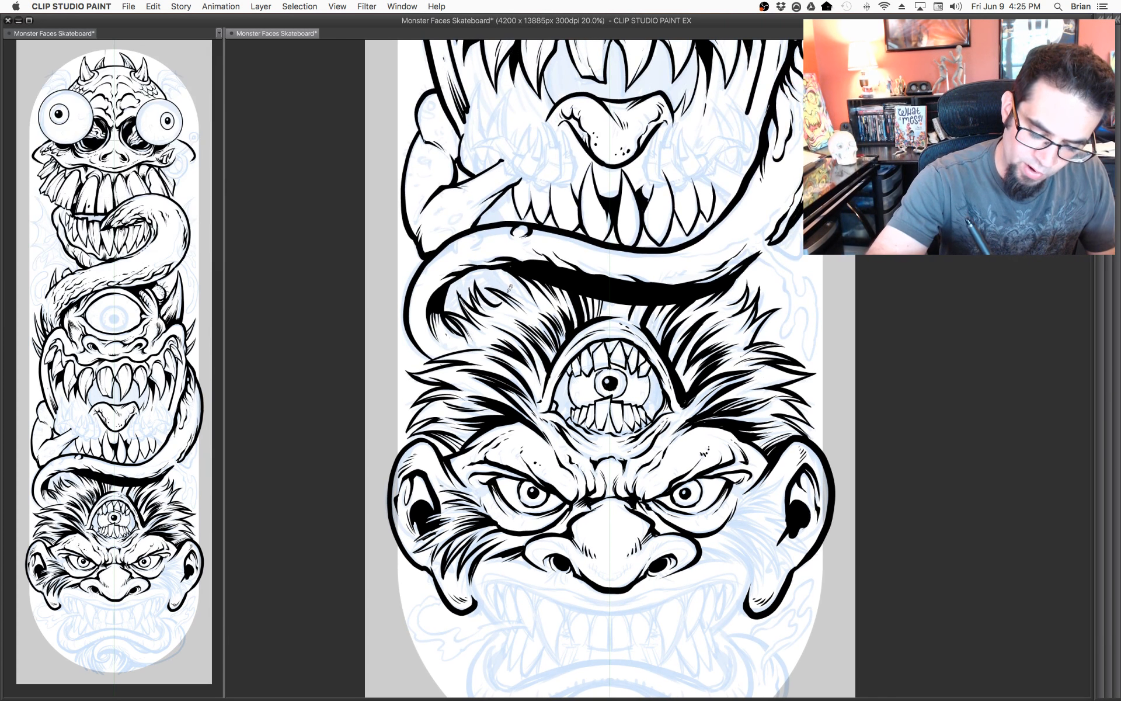
{"action": "mouse_move", "coordinate": [501, 280]}
{"action": "left_mouse_down"}
{"action": "mouse_move", "coordinate": [531, 304]}
{"action": "mouse_move", "coordinate": [523, 287]}
{"action": "left_mouse_up"}
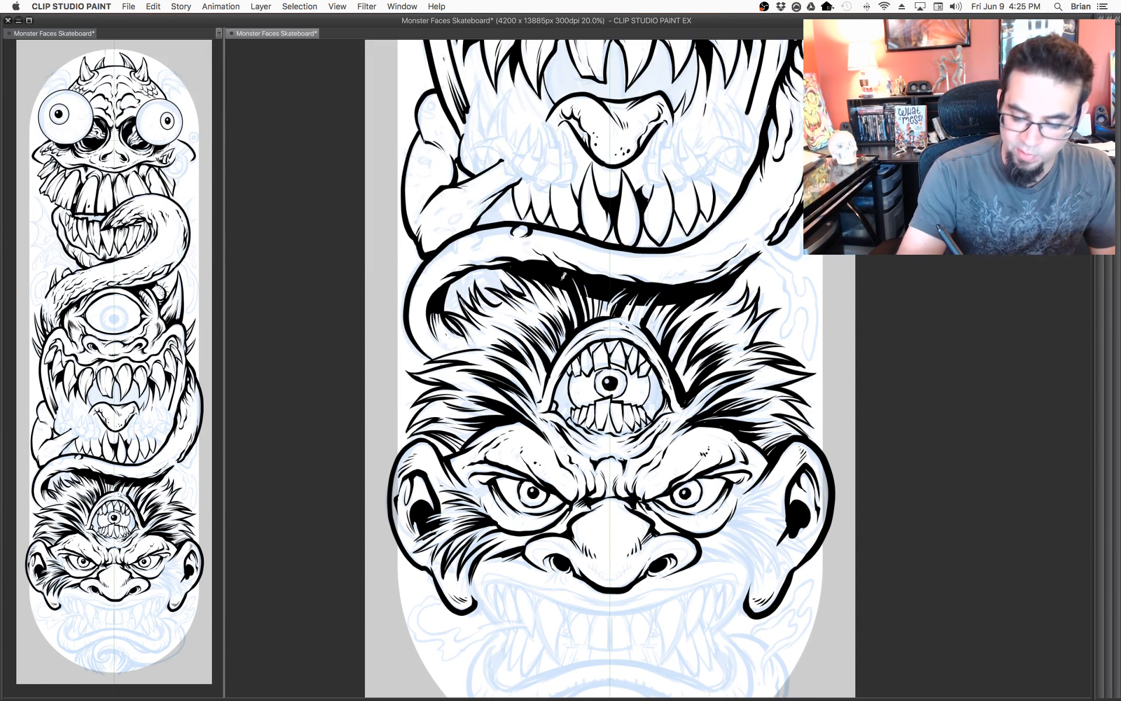
{"action": "left_click_drag", "start_coordinate": [671, 351], "coordinate": [720, 358]}
Ink the cheek crease at the left mouth corner and outline both edges of the wide upper lip.
{"action": "scroll", "coordinate": [739, 432], "scroll_direction": "down", "scroll_amount": 2}
{"action": "scroll", "coordinate": [769, 460], "scroll_direction": "up", "scroll_amount": 2}
{"action": "left_click_drag", "start_coordinate": [768, 472], "coordinate": [766, 341]}
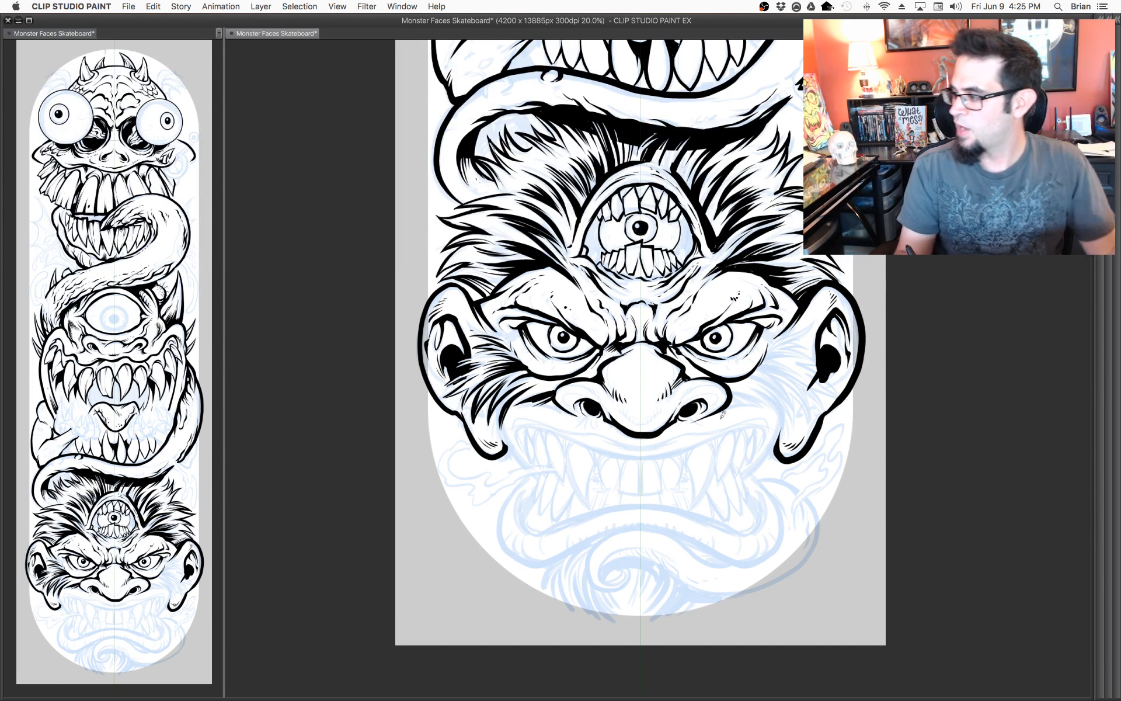
{"action": "left_click_drag", "start_coordinate": [681, 425], "coordinate": [672, 372]}
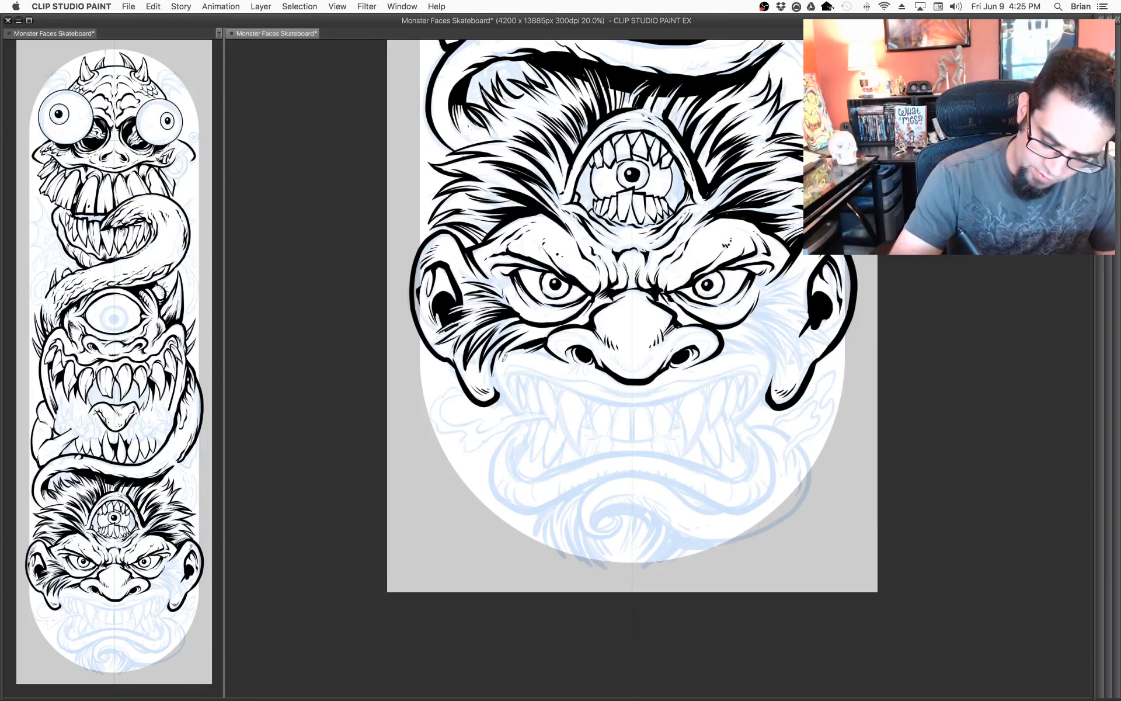
{"action": "mouse_move", "coordinate": [503, 355]}
{"action": "left_mouse_down"}
{"action": "mouse_move", "coordinate": [494, 374]}
{"action": "mouse_move", "coordinate": [521, 412]}
{"action": "left_mouse_up"}
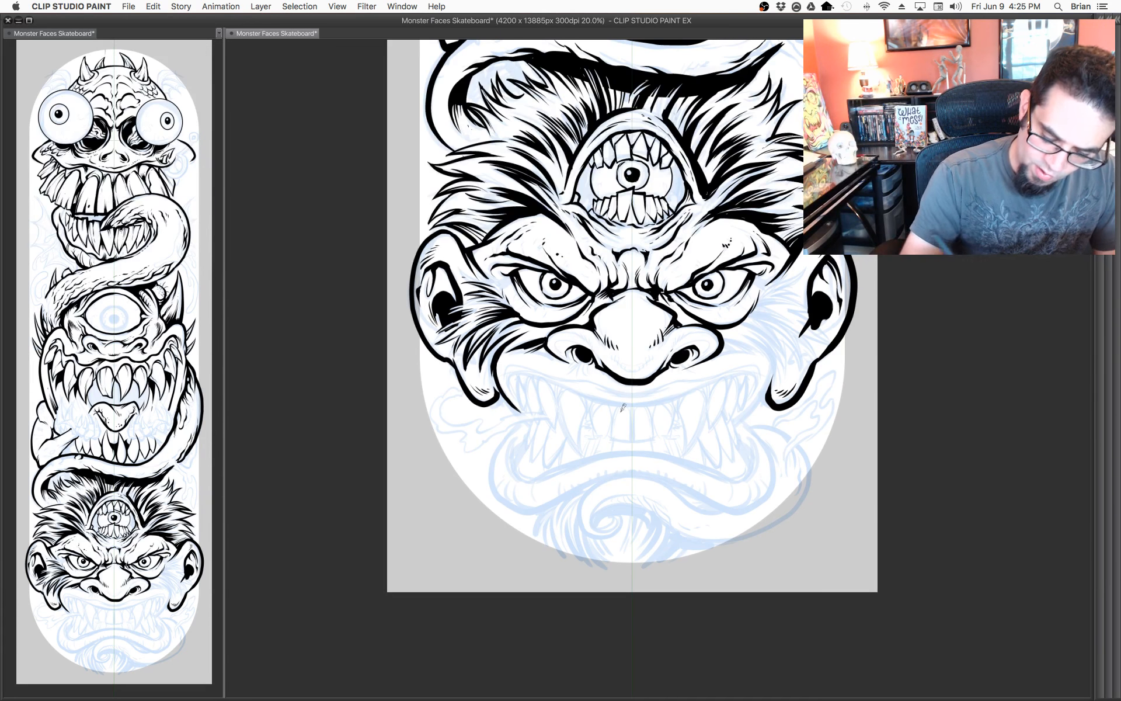
{"action": "mouse_move", "coordinate": [701, 386]}
{"action": "left_mouse_down"}
{"action": "mouse_move", "coordinate": [754, 372]}
{"action": "mouse_move", "coordinate": [761, 389]}
{"action": "mouse_move", "coordinate": [624, 402]}
{"action": "mouse_move", "coordinate": [508, 374]}
{"action": "left_mouse_up"}
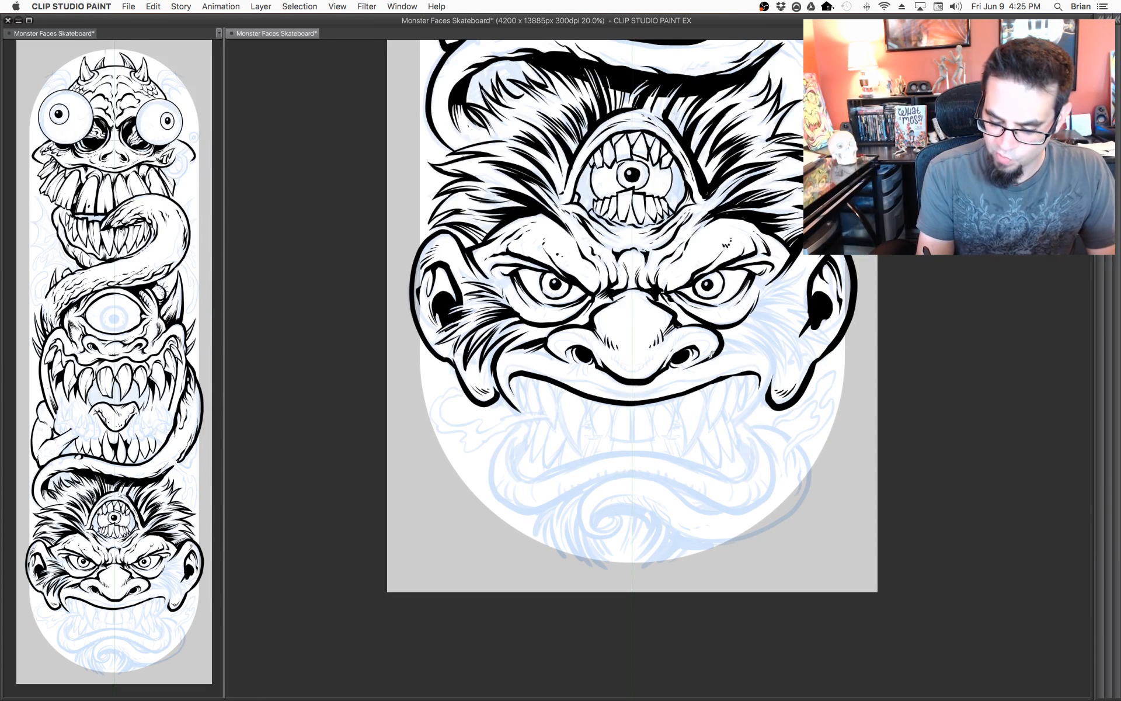
{"action": "mouse_move", "coordinate": [562, 354]}
{"action": "left_mouse_down"}
{"action": "mouse_move", "coordinate": [514, 350]}
{"action": "mouse_move", "coordinate": [504, 366]}
{"action": "left_mouse_up"}
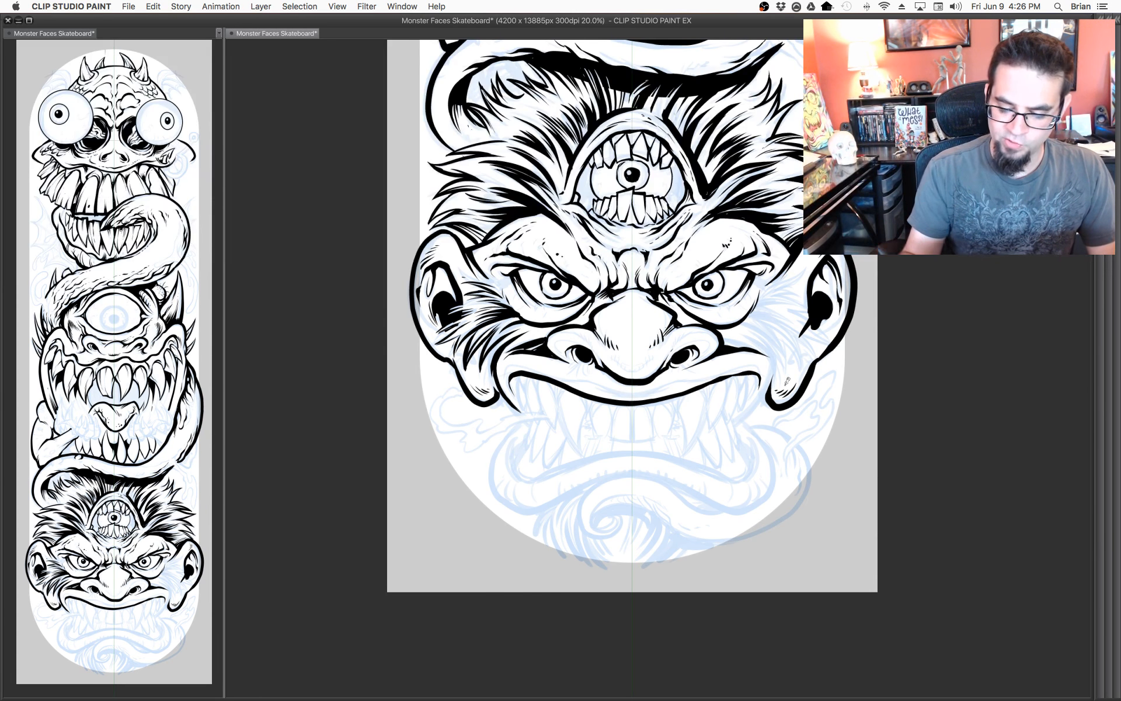
Ink tapered fur strokes across the right cheek from the mouth corner and lower eyelid towards the ear, rotating the canvas as needed.
{"action": "left_click_drag", "start_coordinate": [781, 410], "coordinate": [704, 436]}
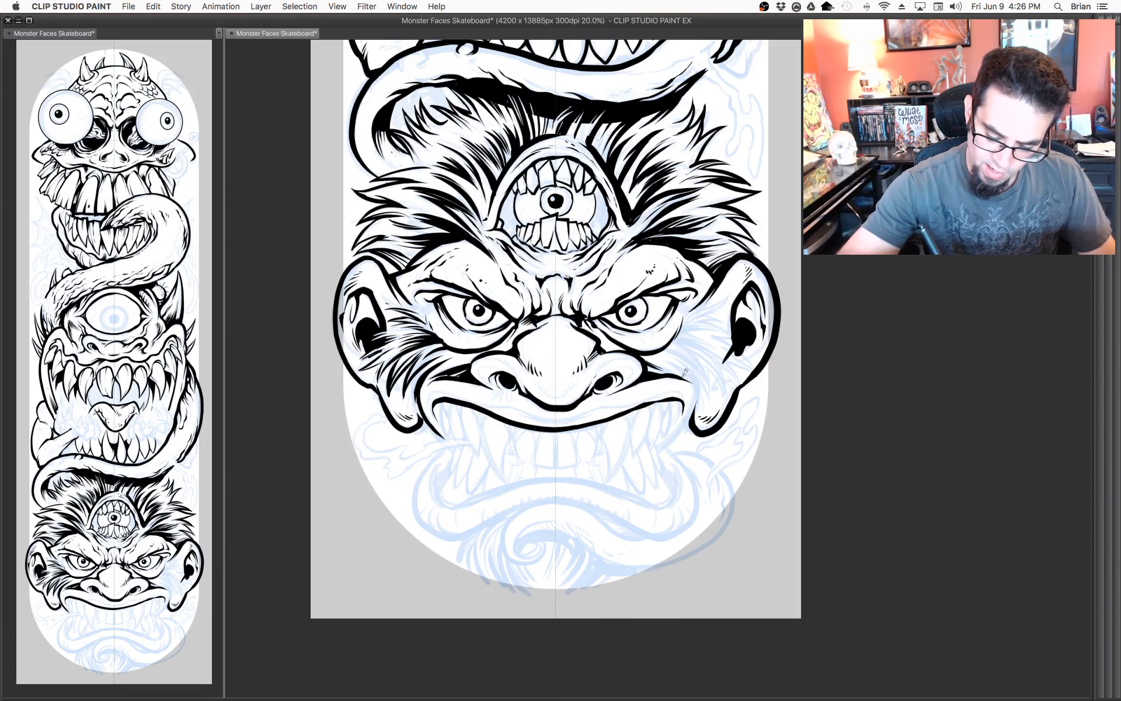
{"action": "mouse_move", "coordinate": [672, 357]}
{"action": "left_mouse_down"}
{"action": "mouse_move", "coordinate": [701, 395]}
{"action": "mouse_move", "coordinate": [695, 350]}
{"action": "mouse_move", "coordinate": [701, 362]}
{"action": "mouse_move", "coordinate": [683, 348]}
{"action": "left_mouse_up"}
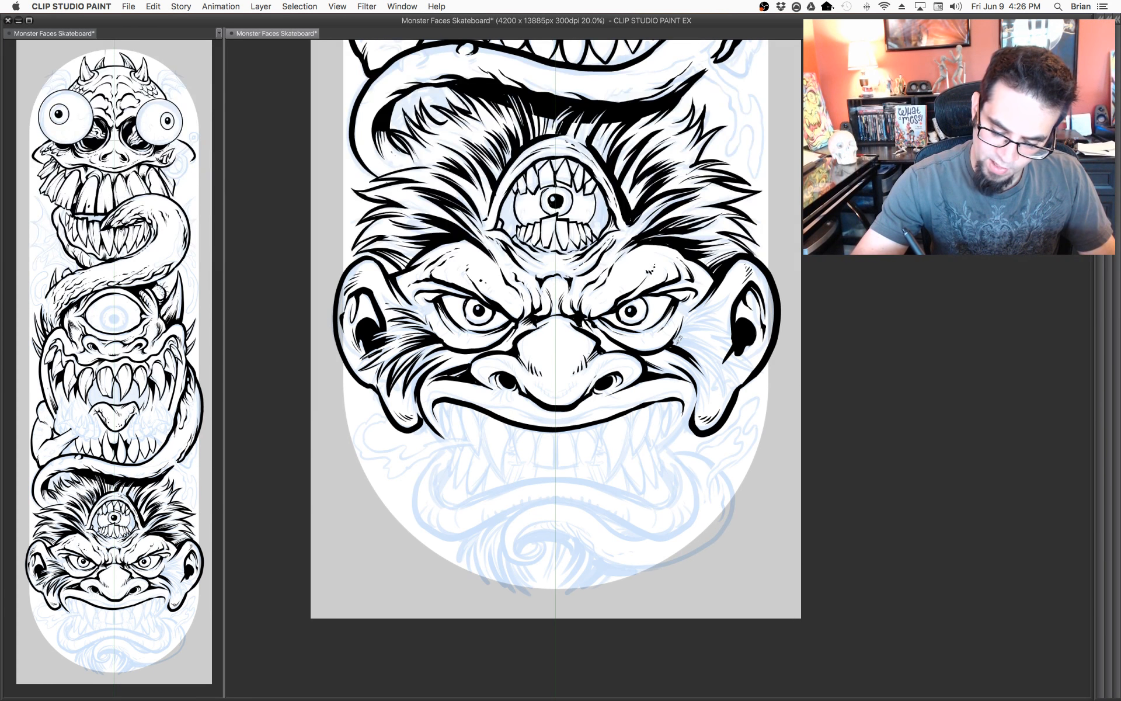
{"action": "left_click_drag", "start_coordinate": [829, 337], "coordinate": [820, 280]}
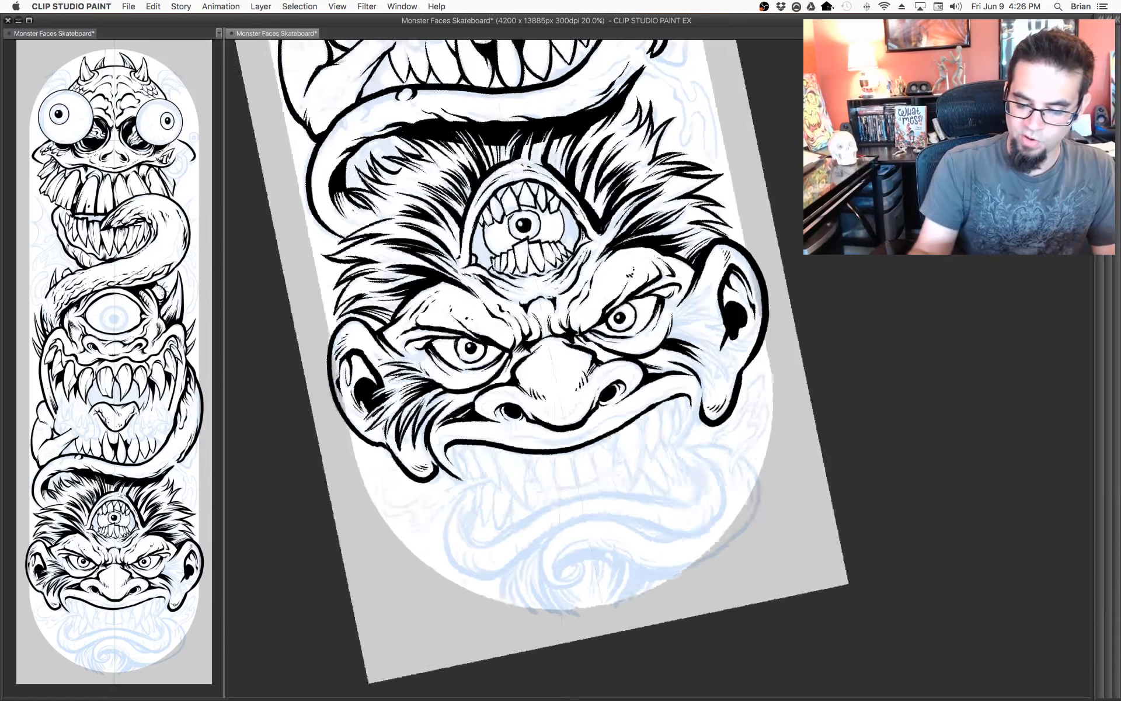
{"action": "left_click_drag", "start_coordinate": [760, 414], "coordinate": [758, 348]}
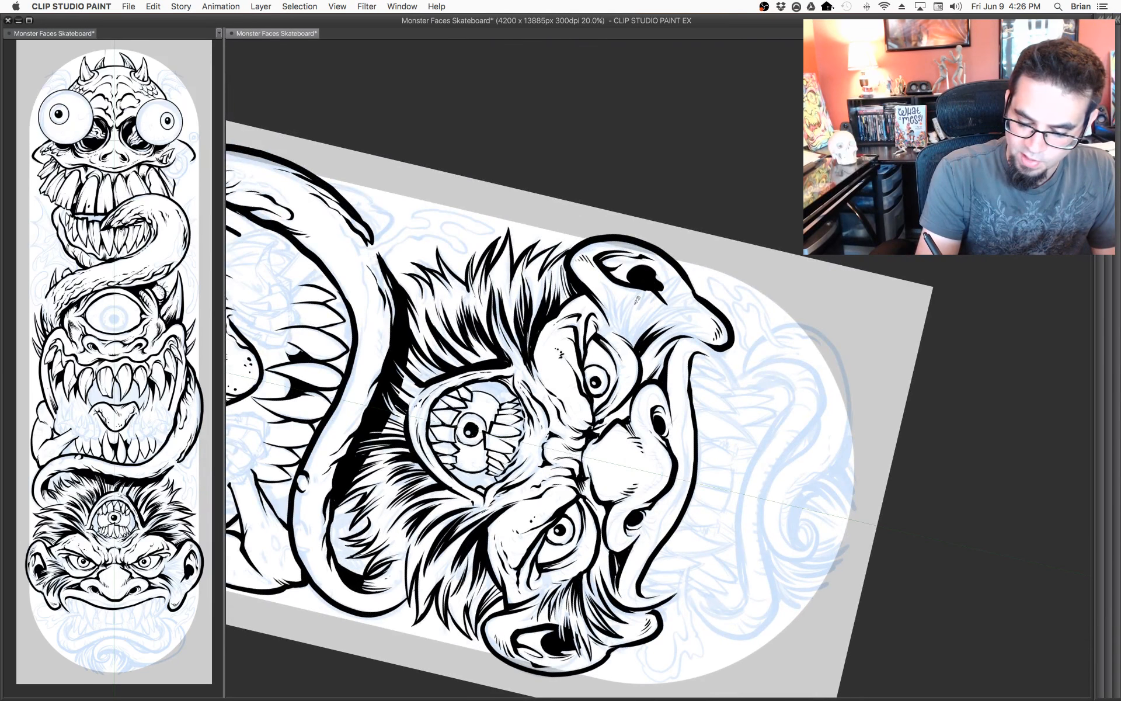
{"action": "mouse_move", "coordinate": [636, 299]}
{"action": "left_mouse_down"}
{"action": "mouse_move", "coordinate": [634, 344]}
{"action": "mouse_move", "coordinate": [647, 310]}
{"action": "mouse_move", "coordinate": [638, 339]}
{"action": "left_mouse_up"}
{"action": "mouse_move", "coordinate": [669, 292]}
{"action": "left_mouse_down"}
{"action": "mouse_move", "coordinate": [627, 307]}
{"action": "mouse_move", "coordinate": [636, 345]}
{"action": "left_mouse_up"}
{"action": "left_click_drag", "start_coordinate": [635, 298], "coordinate": [624, 333]}
{"action": "left_click_drag", "start_coordinate": [644, 283], "coordinate": [627, 309]}
{"action": "left_click_drag", "start_coordinate": [631, 299], "coordinate": [621, 342]}
{"action": "mouse_move", "coordinate": [637, 287]}
{"action": "left_mouse_down"}
{"action": "mouse_move", "coordinate": [619, 336]}
{"action": "mouse_move", "coordinate": [625, 299]}
{"action": "left_mouse_up"}
{"action": "left_click_drag", "start_coordinate": [630, 291], "coordinate": [617, 339]}
{"action": "left_click_drag", "start_coordinate": [629, 328], "coordinate": [622, 338]}
{"action": "mouse_move", "coordinate": [620, 292]}
{"action": "left_mouse_down"}
{"action": "mouse_move", "coordinate": [612, 330]}
{"action": "mouse_move", "coordinate": [604, 301]}
{"action": "mouse_move", "coordinate": [611, 326]}
{"action": "left_mouse_up"}
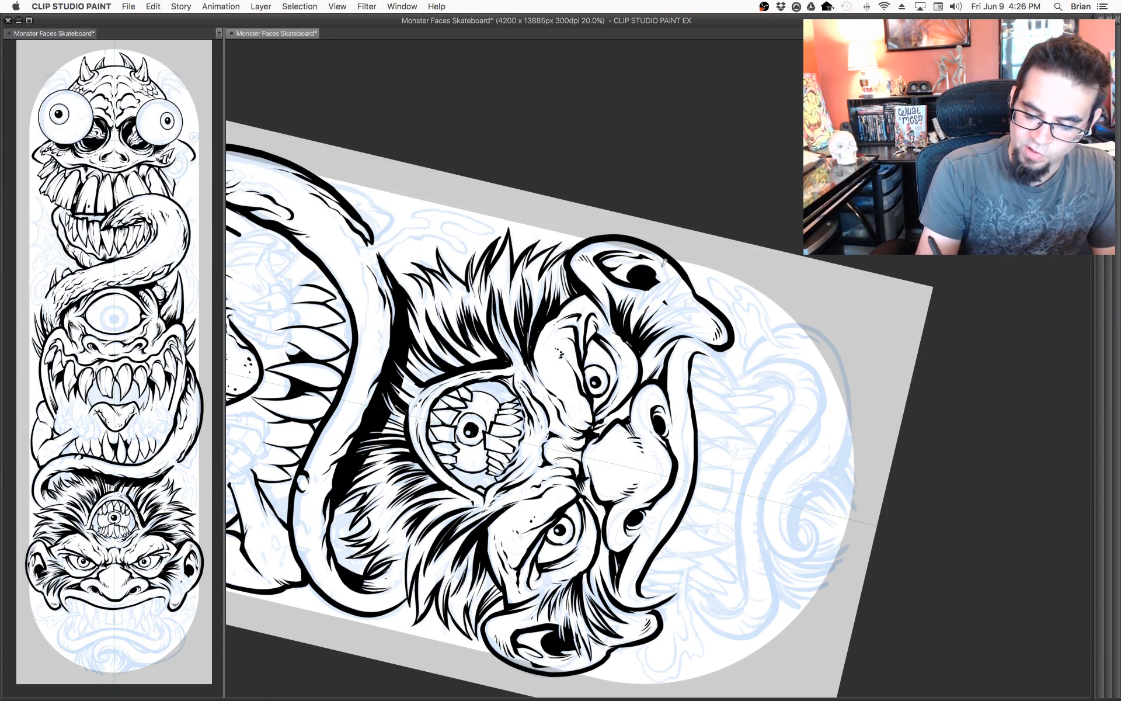
Add fine tapered fur strokes in front of and across the lower part of the right ear, rotating the canvas as needed.
{"action": "left_click_drag", "start_coordinate": [660, 286], "coordinate": [637, 309]}
{"action": "left_click_drag", "start_coordinate": [675, 272], "coordinate": [660, 289]}
{"action": "left_click_drag", "start_coordinate": [675, 268], "coordinate": [648, 303]}
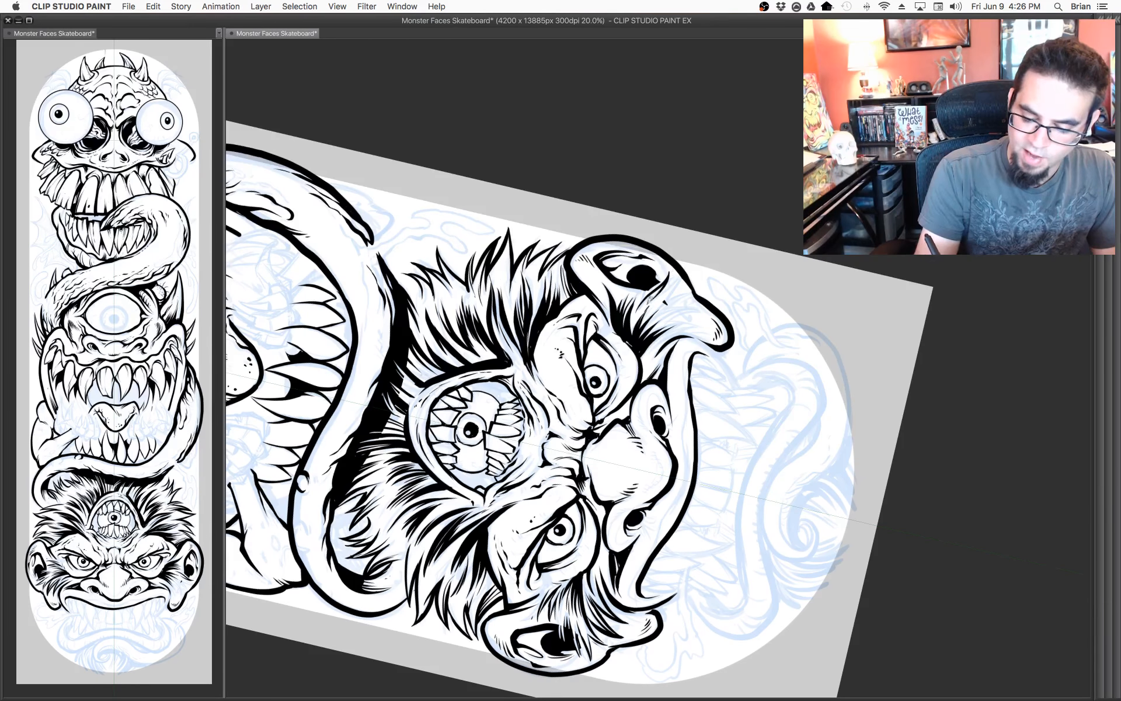
{"action": "left_click_drag", "start_coordinate": [781, 259], "coordinate": [818, 334]}
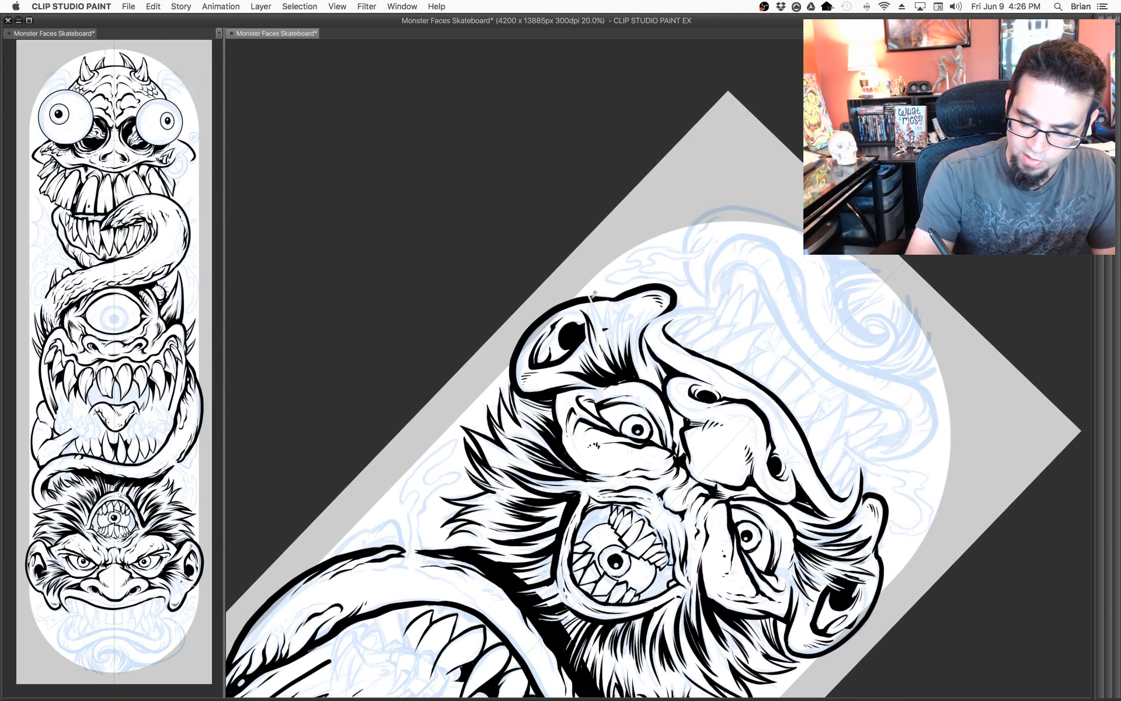
{"action": "mouse_move", "coordinate": [599, 333]}
{"action": "left_mouse_down"}
{"action": "mouse_move", "coordinate": [586, 287]}
{"action": "mouse_move", "coordinate": [607, 333]}
{"action": "left_mouse_up"}
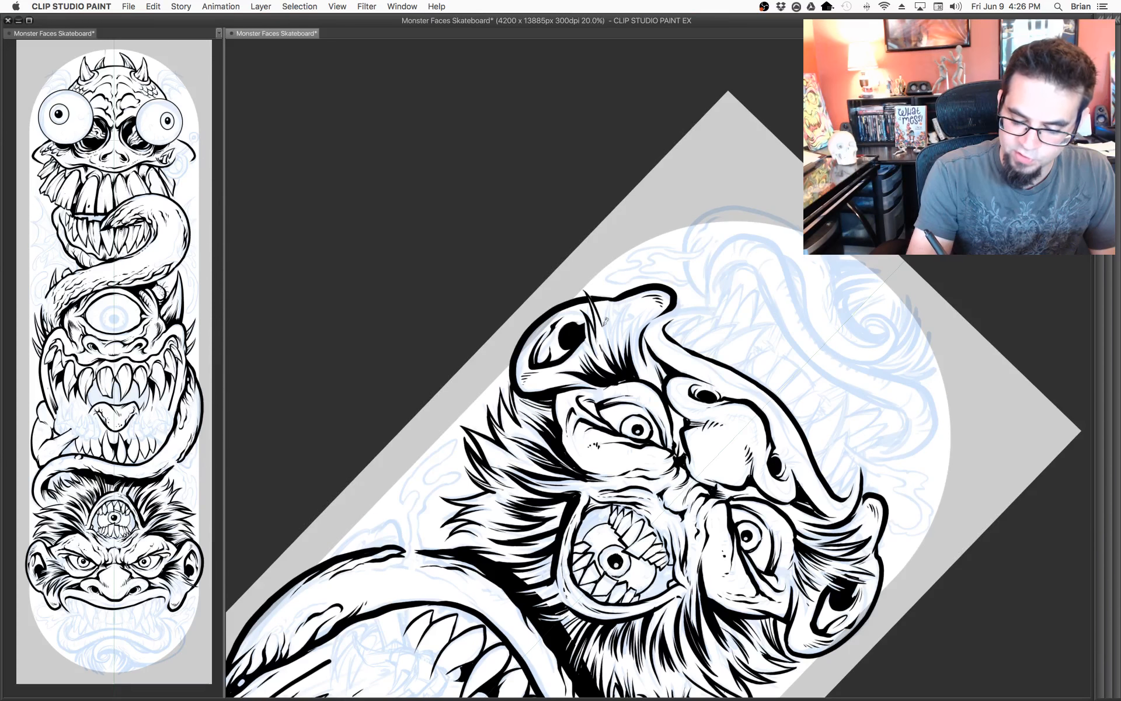
{"action": "mouse_move", "coordinate": [612, 337]}
{"action": "left_mouse_down"}
{"action": "mouse_move", "coordinate": [615, 296]}
{"action": "mouse_move", "coordinate": [609, 338]}
{"action": "left_mouse_up"}
{"action": "mouse_move", "coordinate": [637, 295]}
{"action": "left_mouse_down"}
{"action": "mouse_move", "coordinate": [619, 341]}
{"action": "mouse_move", "coordinate": [647, 366]}
{"action": "left_mouse_up"}
{"action": "left_click_drag", "start_coordinate": [659, 299], "coordinate": [650, 316]}
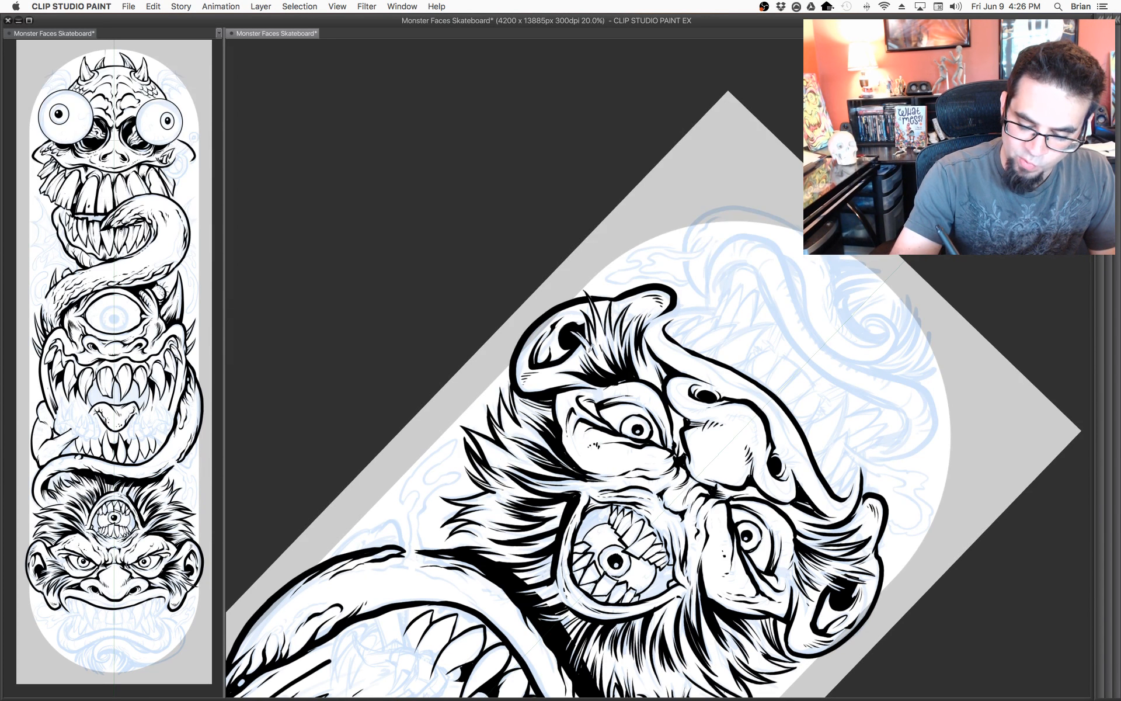
Reset the canvas rotation and ink the pointed gum line under the upper lip and the first small teeth at the left corner.
{"action": "key", "text": "super+at"}
{"action": "left_click_drag", "start_coordinate": [793, 350], "coordinate": [717, 331]}
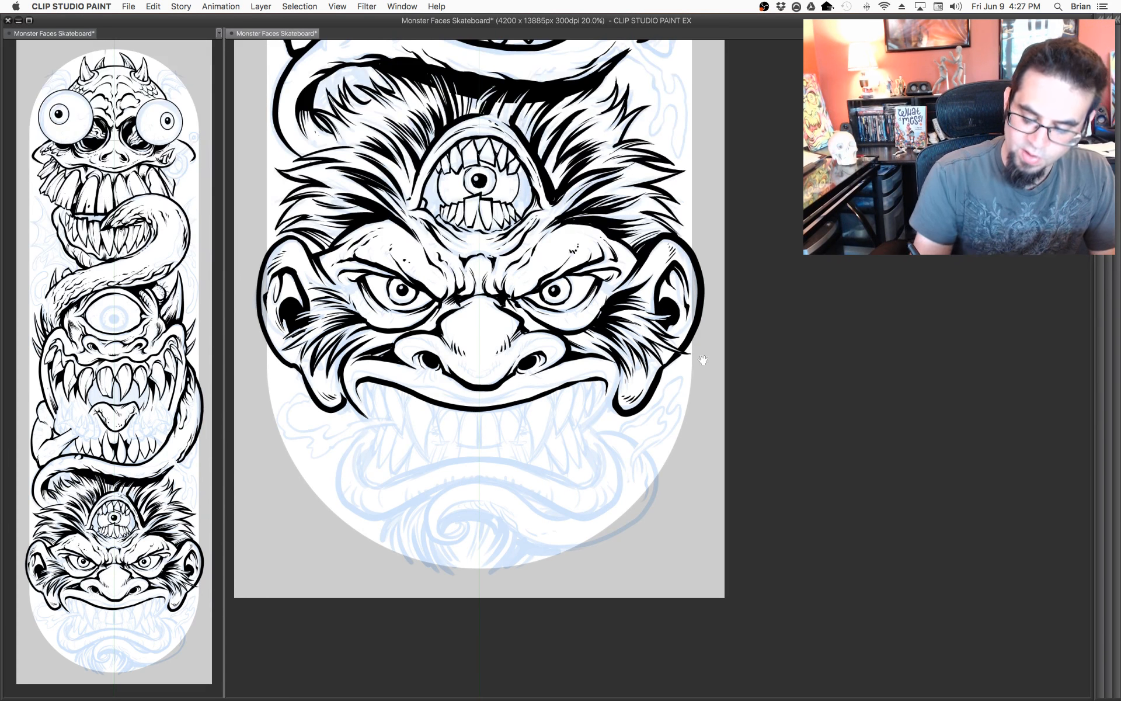
{"action": "left_click_drag", "start_coordinate": [703, 363], "coordinate": [835, 430]}
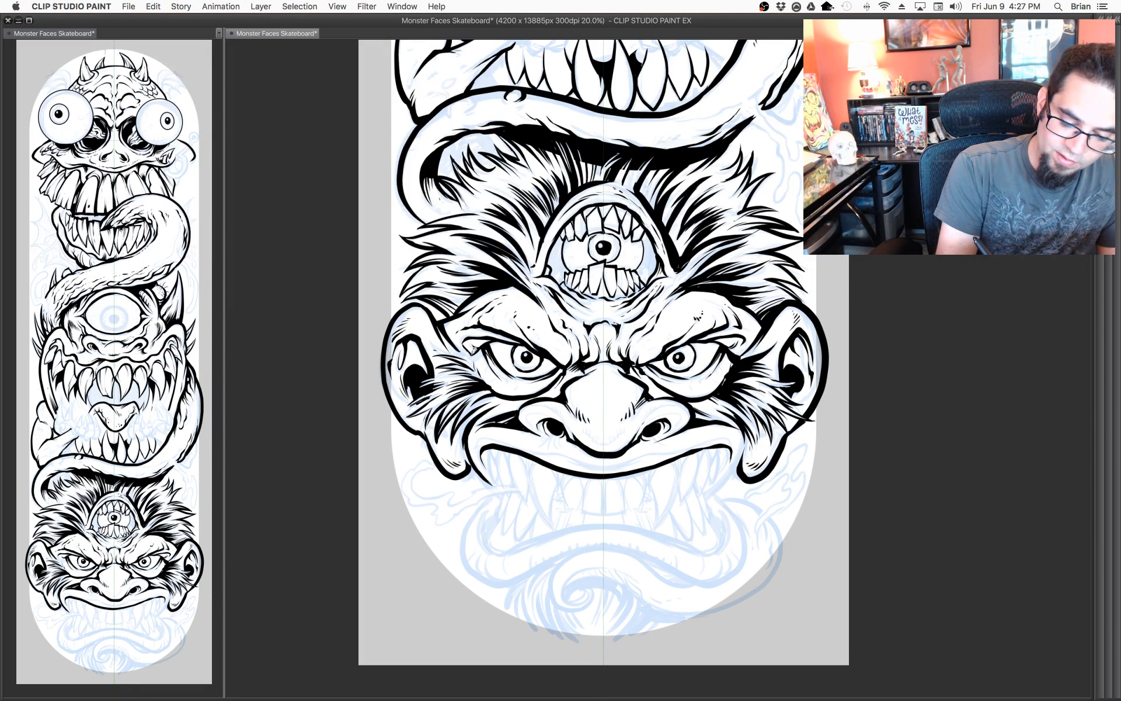
{"action": "mouse_move", "coordinate": [484, 345]}
{"action": "left_mouse_down"}
{"action": "mouse_move", "coordinate": [457, 340]}
{"action": "mouse_move", "coordinate": [473, 360]}
{"action": "left_mouse_up"}
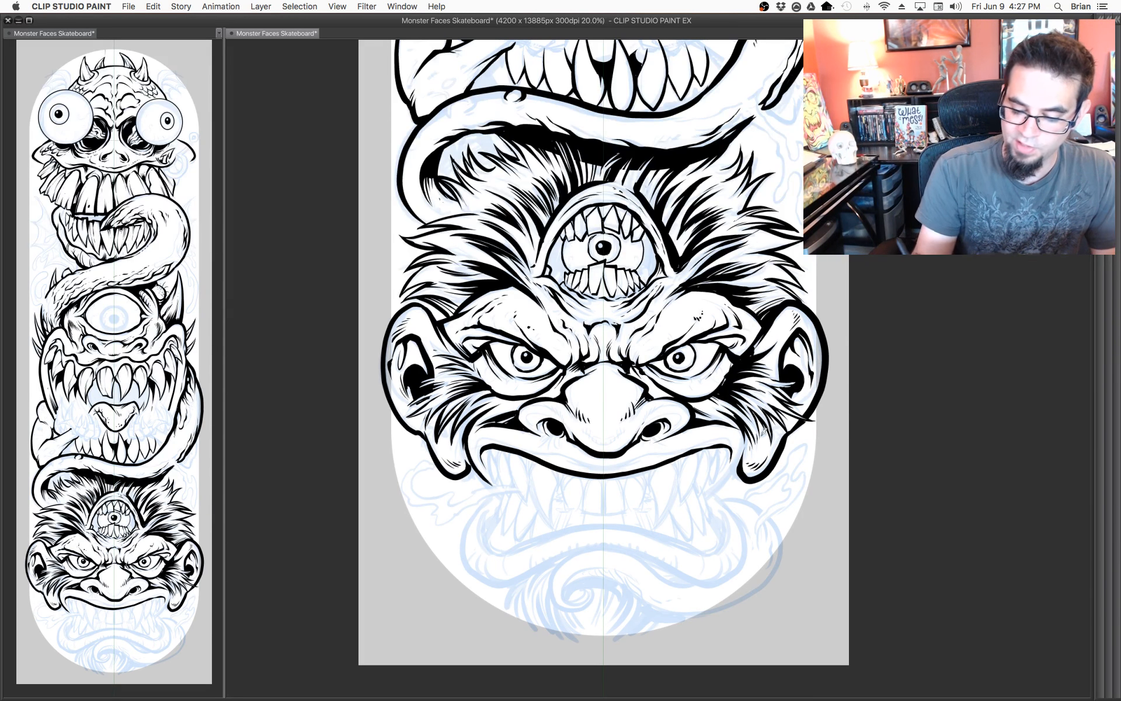
{"action": "scroll", "coordinate": [671, 397], "scroll_direction": "down", "scroll_amount": 3}
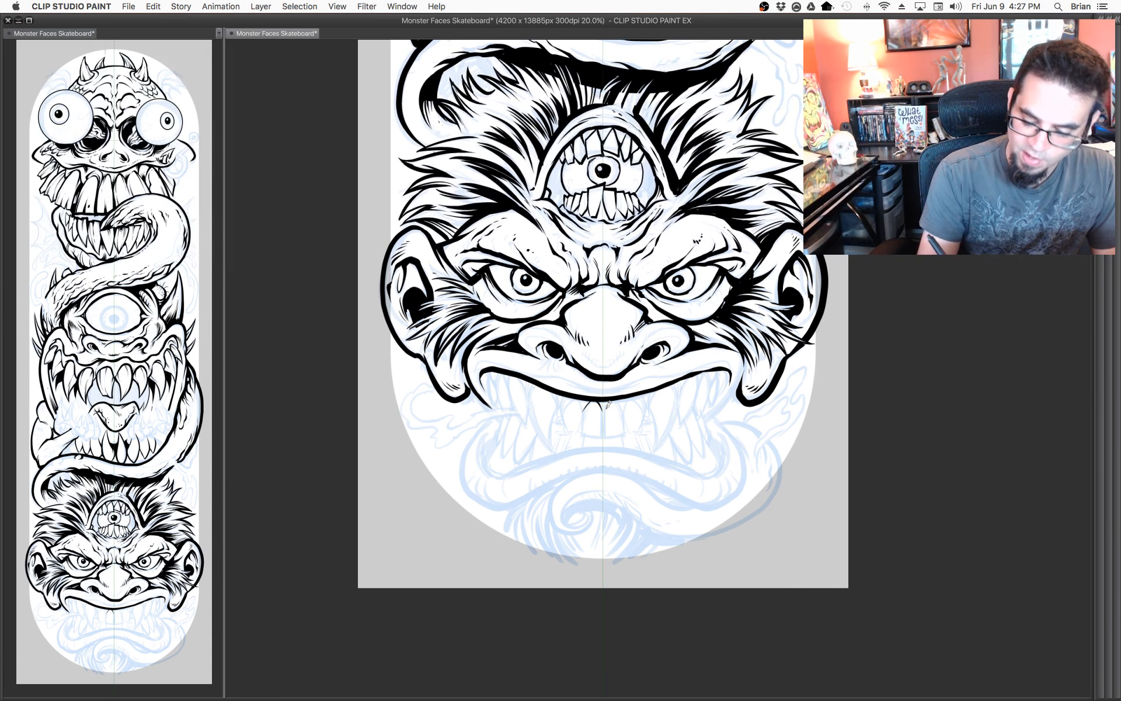
{"action": "mouse_move", "coordinate": [612, 402]}
{"action": "left_mouse_down"}
{"action": "mouse_move", "coordinate": [603, 412]}
{"action": "mouse_move", "coordinate": [646, 405]}
{"action": "mouse_move", "coordinate": [646, 395]}
{"action": "mouse_move", "coordinate": [583, 412]}
{"action": "left_mouse_up"}
{"action": "mouse_move", "coordinate": [584, 413]}
{"action": "left_mouse_down"}
{"action": "mouse_move", "coordinate": [578, 394]}
{"action": "mouse_move", "coordinate": [562, 412]}
{"action": "mouse_move", "coordinate": [550, 385]}
{"action": "left_mouse_up"}
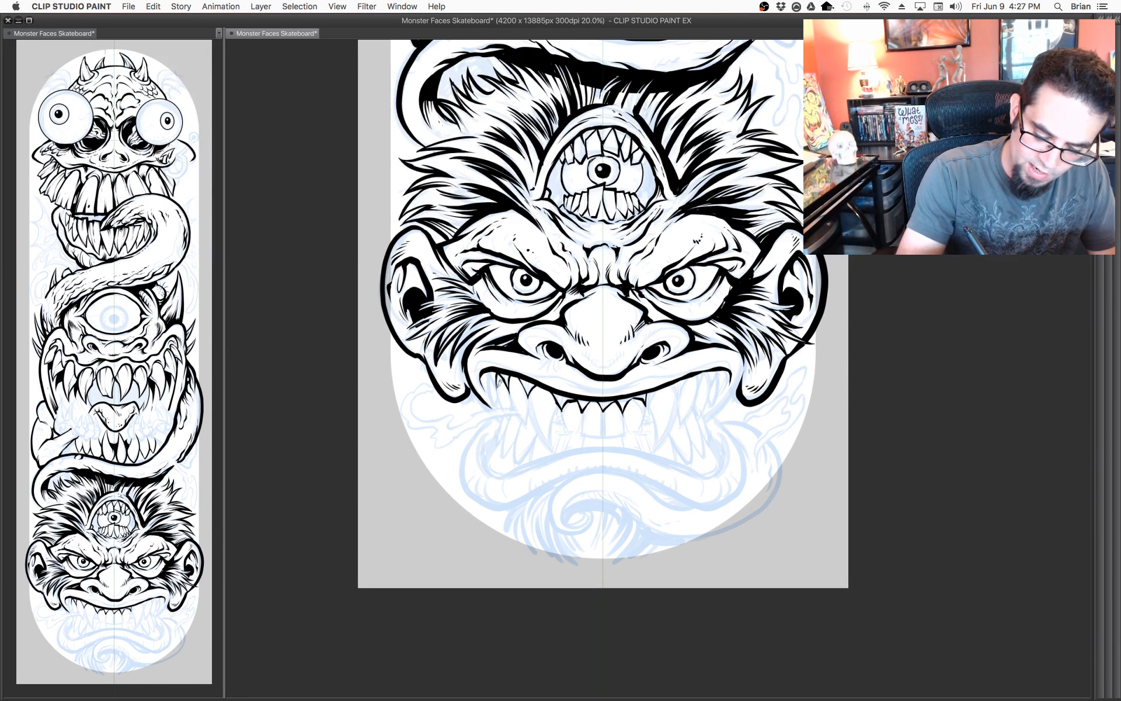
{"action": "left_click_drag", "start_coordinate": [643, 387], "coordinate": [648, 350]}
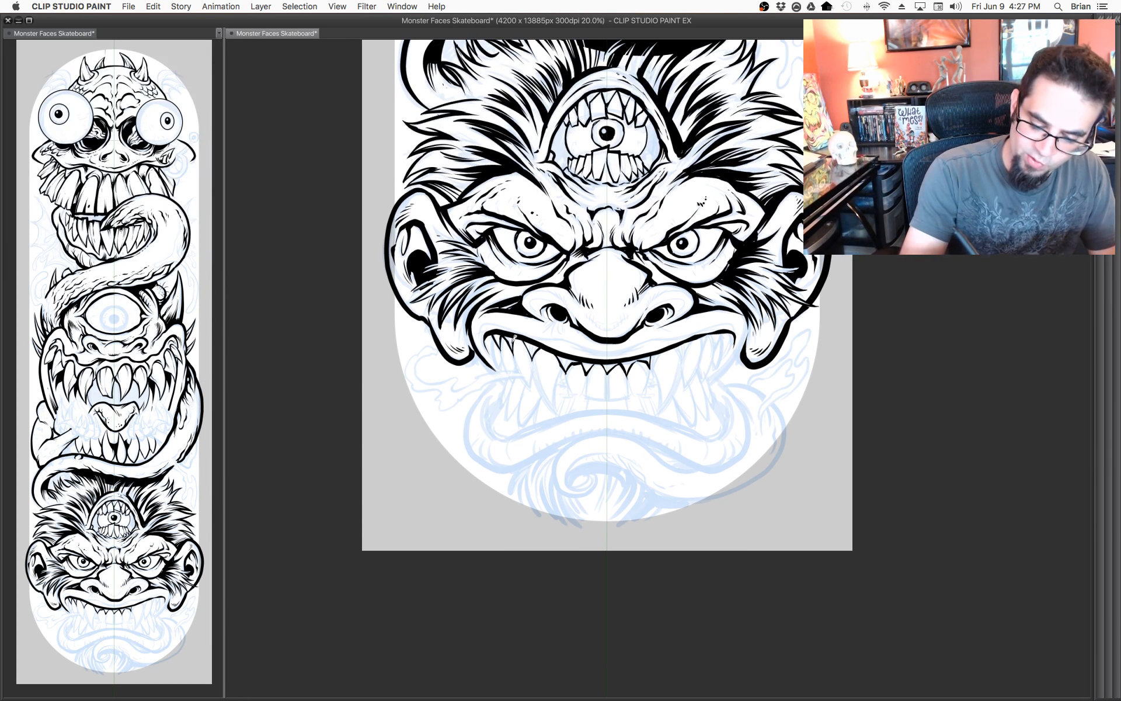
Ink the upper row with left fangs, blocky front teeth and right fangs, and save the illustration.
{"action": "mouse_move", "coordinate": [518, 353]}
{"action": "left_mouse_down"}
{"action": "mouse_move", "coordinate": [536, 388]}
{"action": "mouse_move", "coordinate": [532, 349]}
{"action": "mouse_move", "coordinate": [514, 377]}
{"action": "mouse_move", "coordinate": [501, 330]}
{"action": "mouse_move", "coordinate": [501, 371]}
{"action": "mouse_move", "coordinate": [494, 327]}
{"action": "mouse_move", "coordinate": [558, 413]}
{"action": "mouse_move", "coordinate": [561, 355]}
{"action": "mouse_move", "coordinate": [571, 363]}
{"action": "left_mouse_up"}
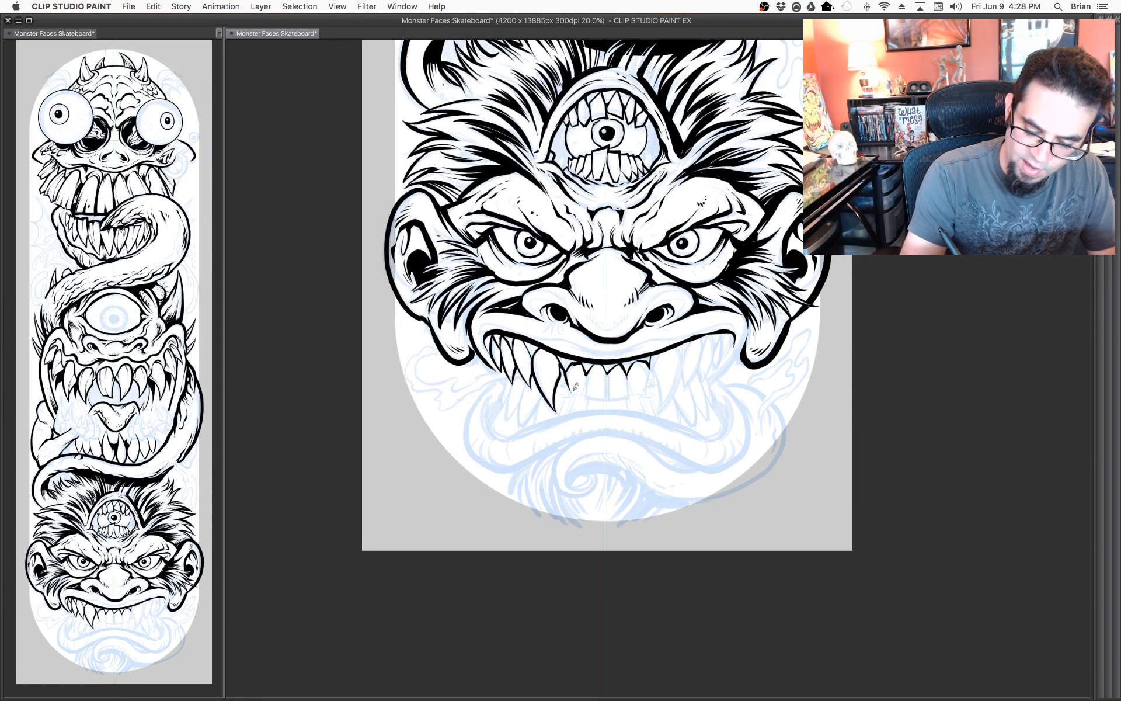
{"action": "mouse_move", "coordinate": [572, 387]}
{"action": "left_mouse_down"}
{"action": "mouse_move", "coordinate": [588, 370]}
{"action": "mouse_move", "coordinate": [590, 392]}
{"action": "mouse_move", "coordinate": [609, 398]}
{"action": "mouse_move", "coordinate": [608, 369]}
{"action": "mouse_move", "coordinate": [627, 402]}
{"action": "mouse_move", "coordinate": [610, 394]}
{"action": "mouse_move", "coordinate": [629, 398]}
{"action": "mouse_move", "coordinate": [631, 370]}
{"action": "mouse_move", "coordinate": [640, 393]}
{"action": "mouse_move", "coordinate": [651, 359]}
{"action": "left_mouse_up"}
{"action": "left_click_drag", "start_coordinate": [718, 395], "coordinate": [678, 383]}
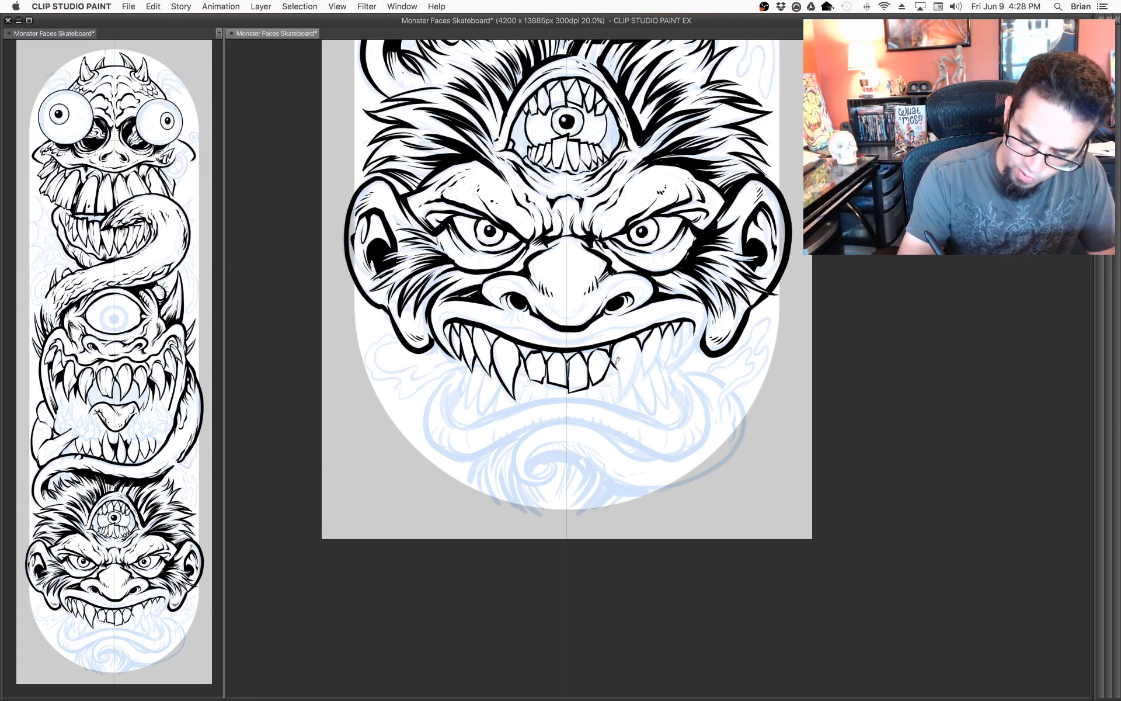
{"action": "left_click_drag", "start_coordinate": [619, 362], "coordinate": [621, 399]}
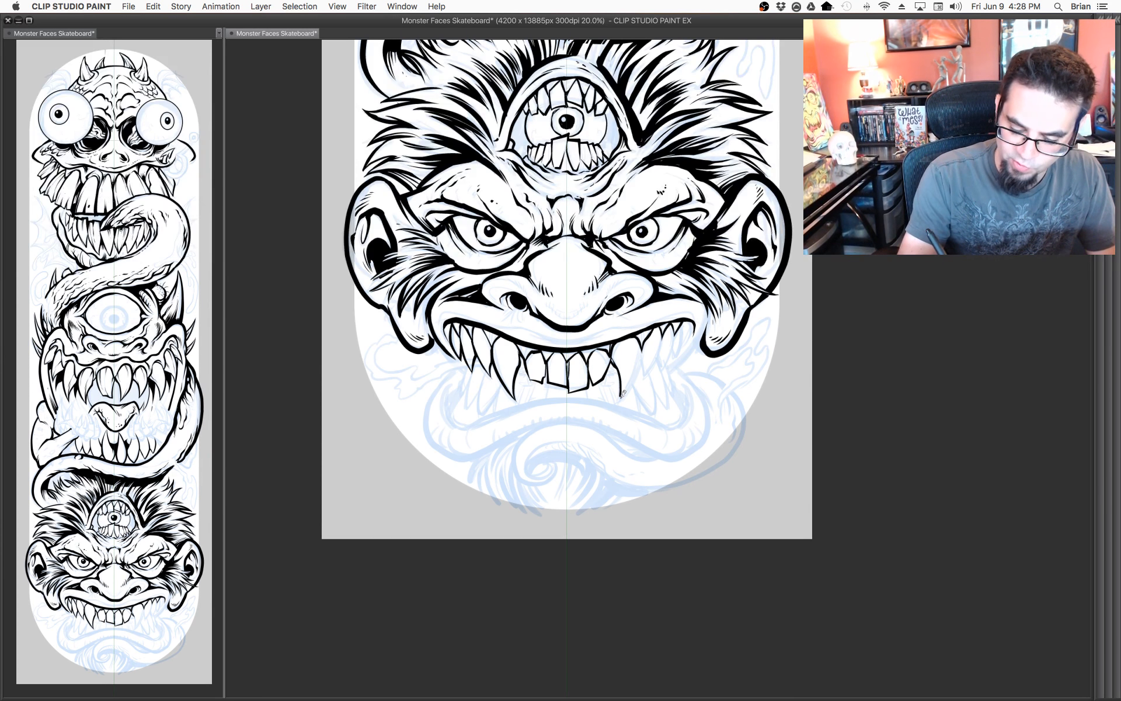
{"action": "mouse_move", "coordinate": [644, 354]}
{"action": "left_mouse_down"}
{"action": "mouse_move", "coordinate": [647, 380]}
{"action": "mouse_move", "coordinate": [669, 338]}
{"action": "mouse_move", "coordinate": [664, 370]}
{"action": "left_mouse_up"}
{"action": "mouse_move", "coordinate": [665, 370]}
{"action": "left_mouse_down"}
{"action": "mouse_move", "coordinate": [677, 327]}
{"action": "mouse_move", "coordinate": [678, 354]}
{"action": "mouse_move", "coordinate": [686, 322]}
{"action": "mouse_move", "coordinate": [692, 315]}
{"action": "left_mouse_up"}
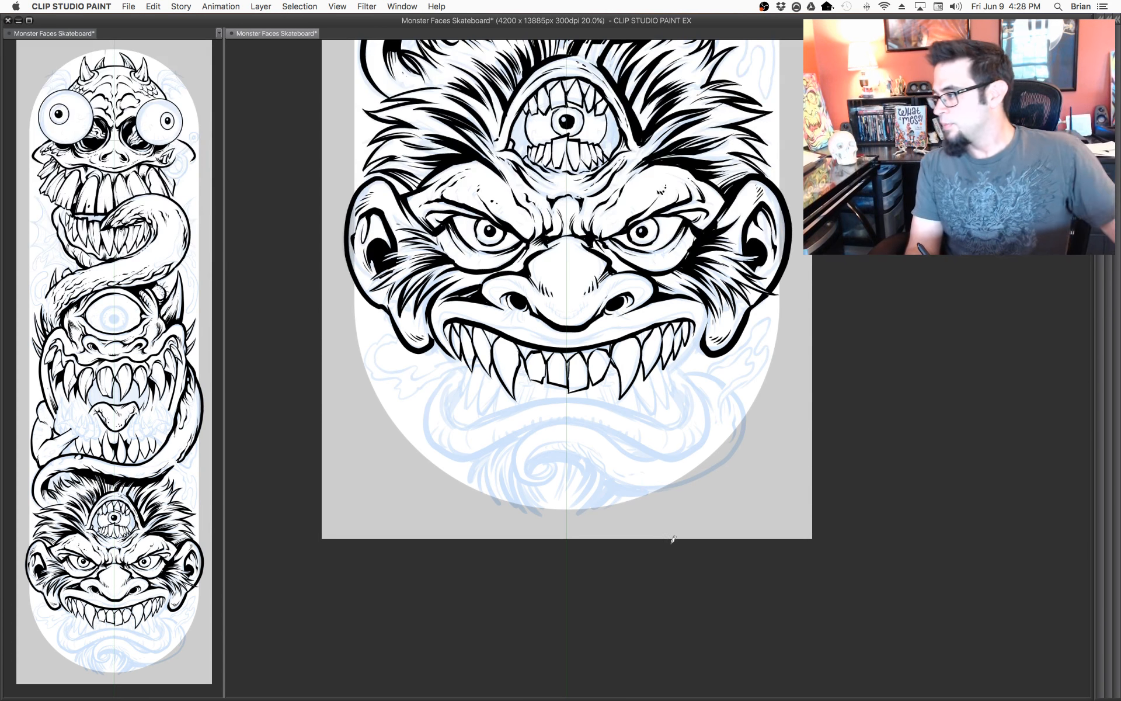
{"action": "key", "text": "super+s"}
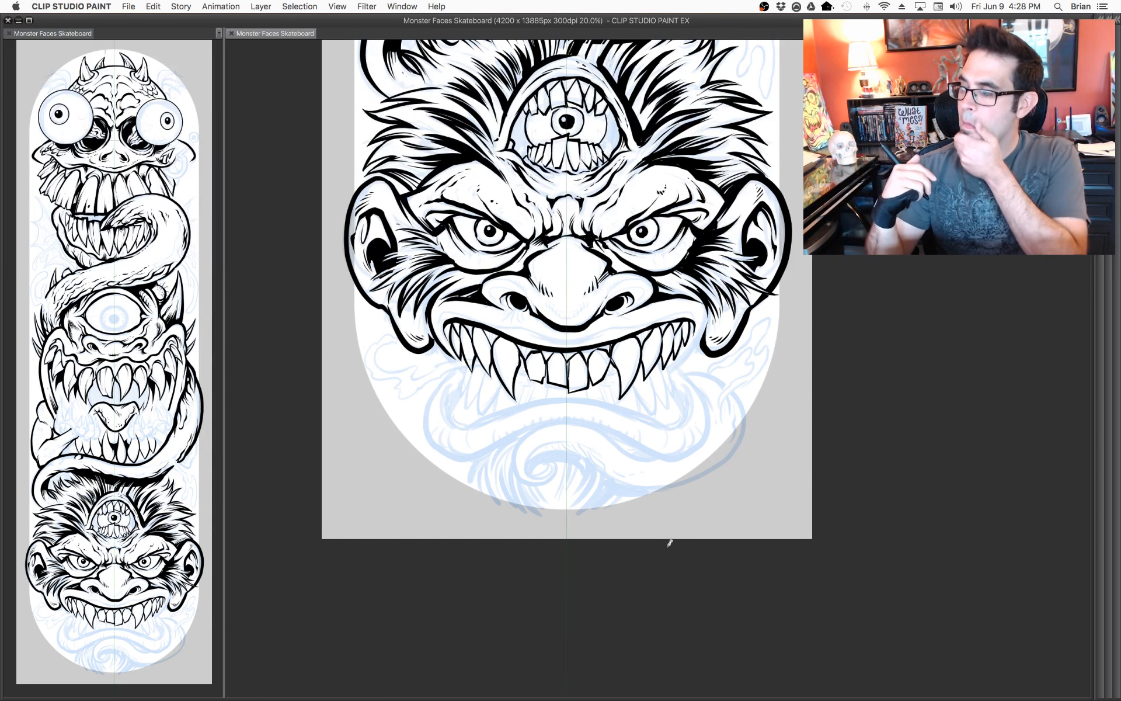
Ink the jagged lower teeth on both sides of the mouth behind the upper fangs.
{"action": "left_click_drag", "start_coordinate": [611, 372], "coordinate": [659, 418]}
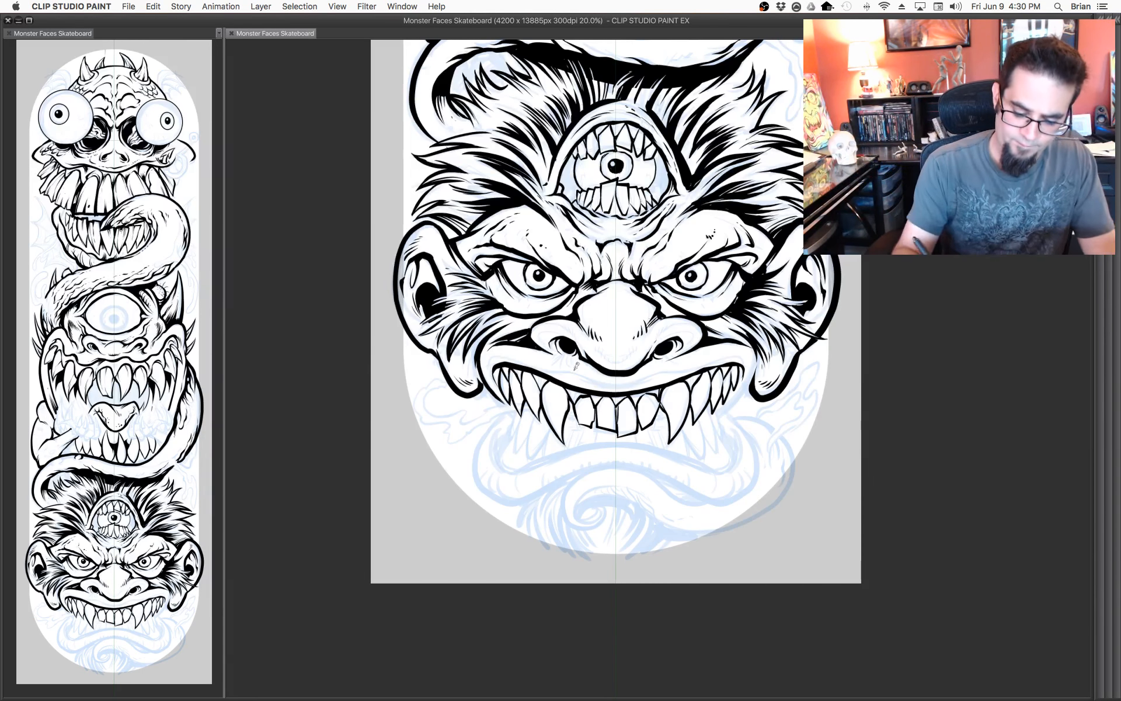
{"action": "mouse_move", "coordinate": [522, 420]}
{"action": "left_mouse_down"}
{"action": "mouse_move", "coordinate": [518, 442]}
{"action": "mouse_move", "coordinate": [532, 417]}
{"action": "mouse_move", "coordinate": [508, 442]}
{"action": "mouse_move", "coordinate": [516, 418]}
{"action": "mouse_move", "coordinate": [512, 430]}
{"action": "left_mouse_up"}
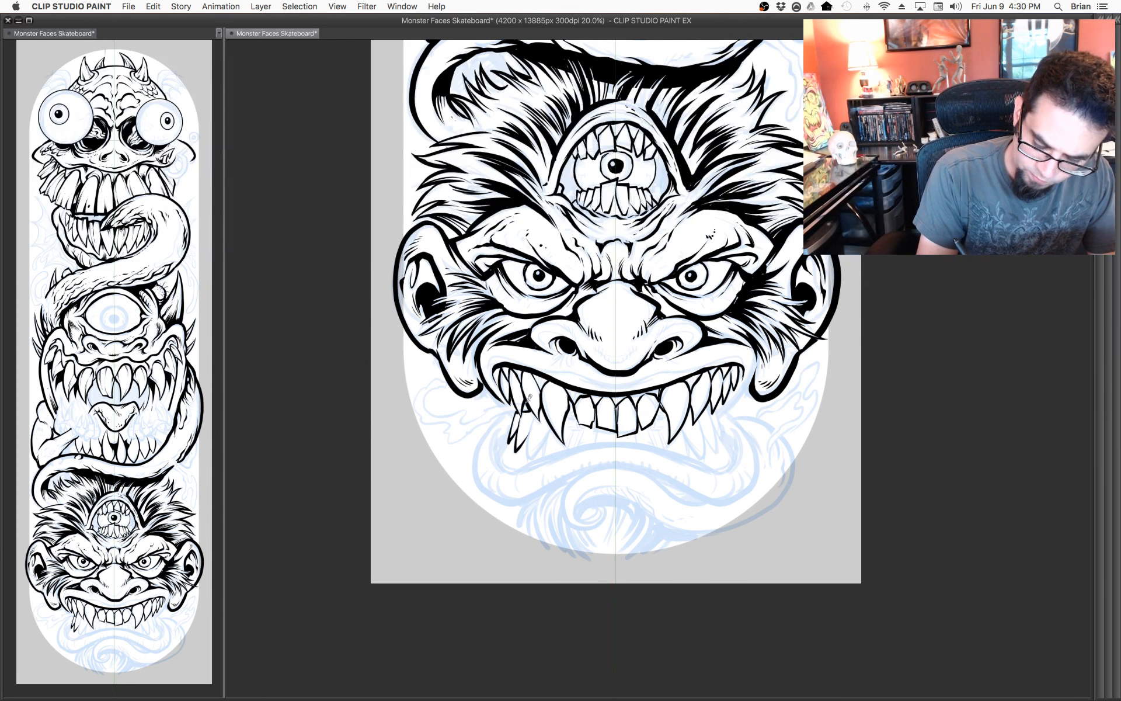
{"action": "mouse_move", "coordinate": [533, 424]}
{"action": "left_mouse_down"}
{"action": "mouse_move", "coordinate": [529, 460]}
{"action": "mouse_move", "coordinate": [553, 428]}
{"action": "mouse_move", "coordinate": [547, 457]}
{"action": "left_mouse_up"}
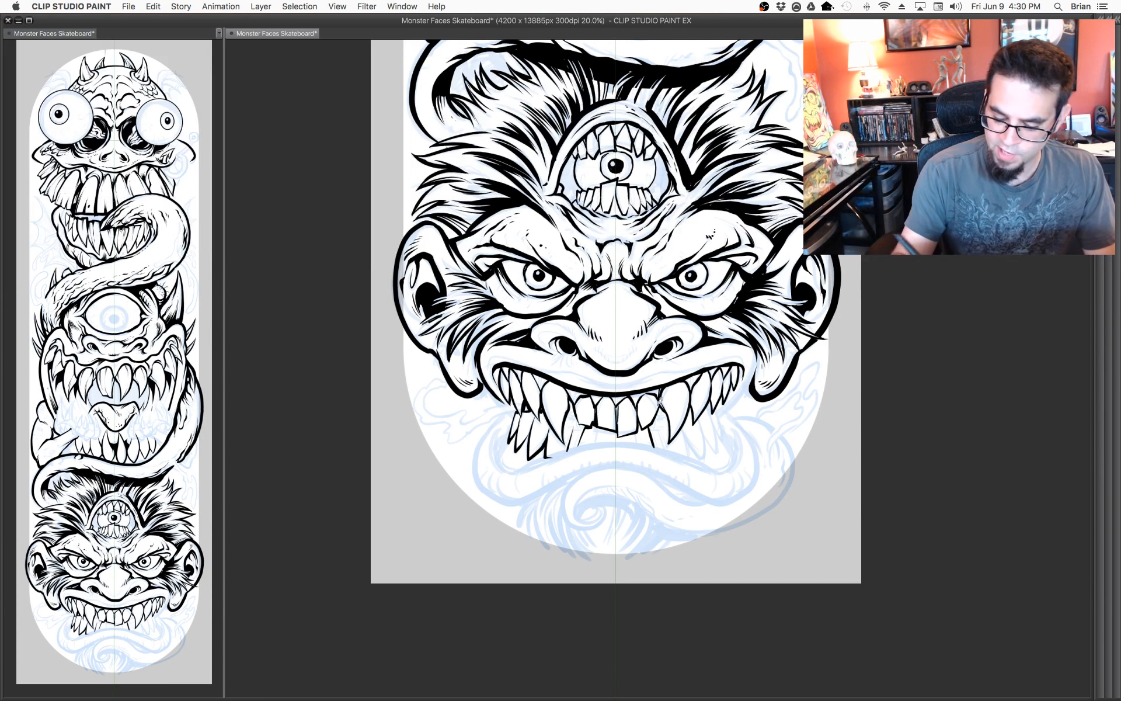
{"action": "mouse_move", "coordinate": [720, 413]}
{"action": "left_mouse_down"}
{"action": "mouse_move", "coordinate": [684, 385]}
{"action": "mouse_move", "coordinate": [652, 429]}
{"action": "mouse_move", "coordinate": [663, 430]}
{"action": "mouse_move", "coordinate": [665, 384]}
{"action": "left_mouse_up"}
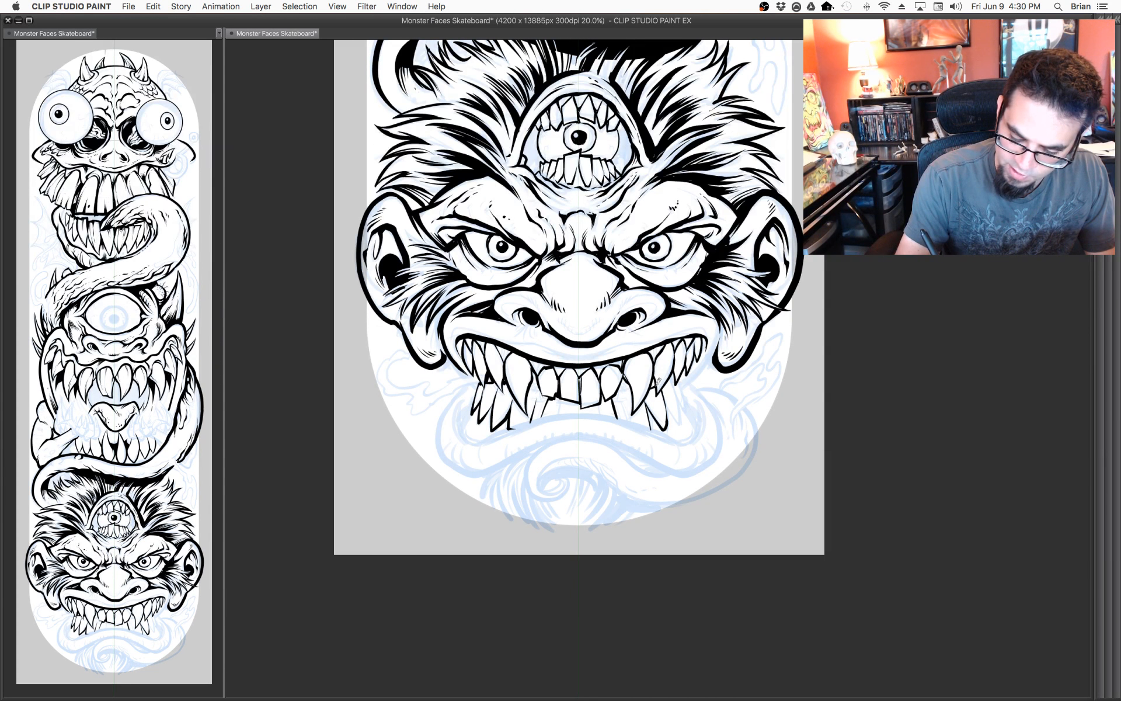
{"action": "mouse_move", "coordinate": [668, 407]}
{"action": "left_mouse_down"}
{"action": "mouse_move", "coordinate": [678, 424]}
{"action": "mouse_move", "coordinate": [679, 381]}
{"action": "left_mouse_up"}
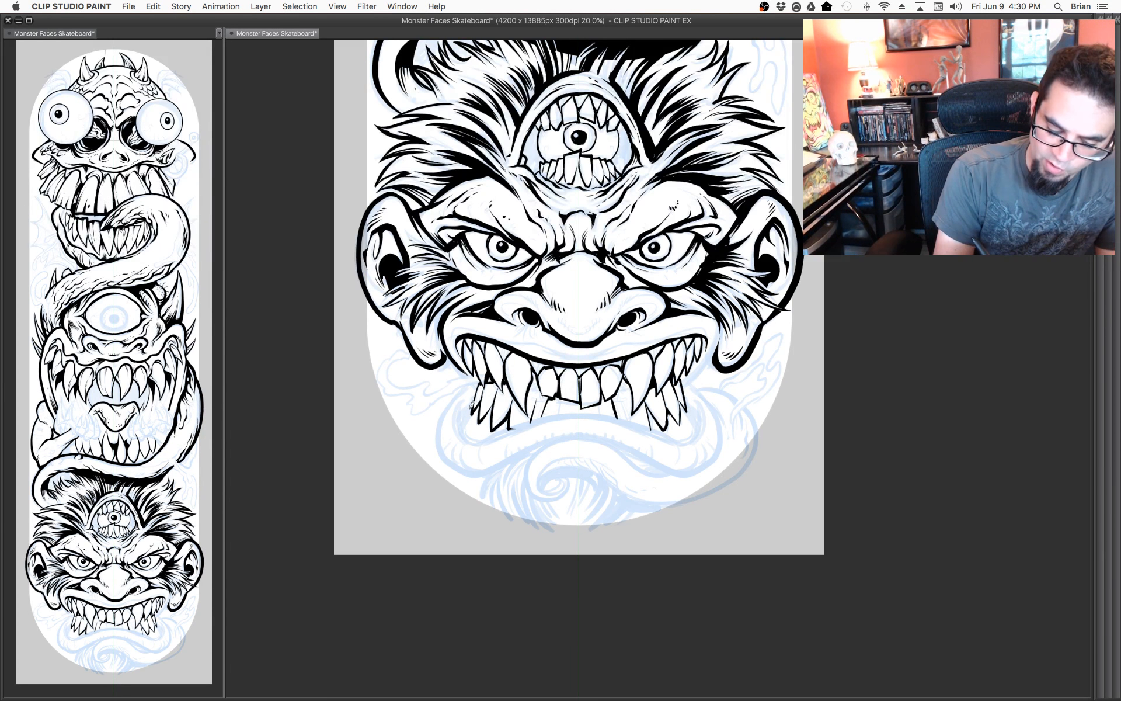
{"action": "left_click_drag", "start_coordinate": [464, 431], "coordinate": [472, 407]}
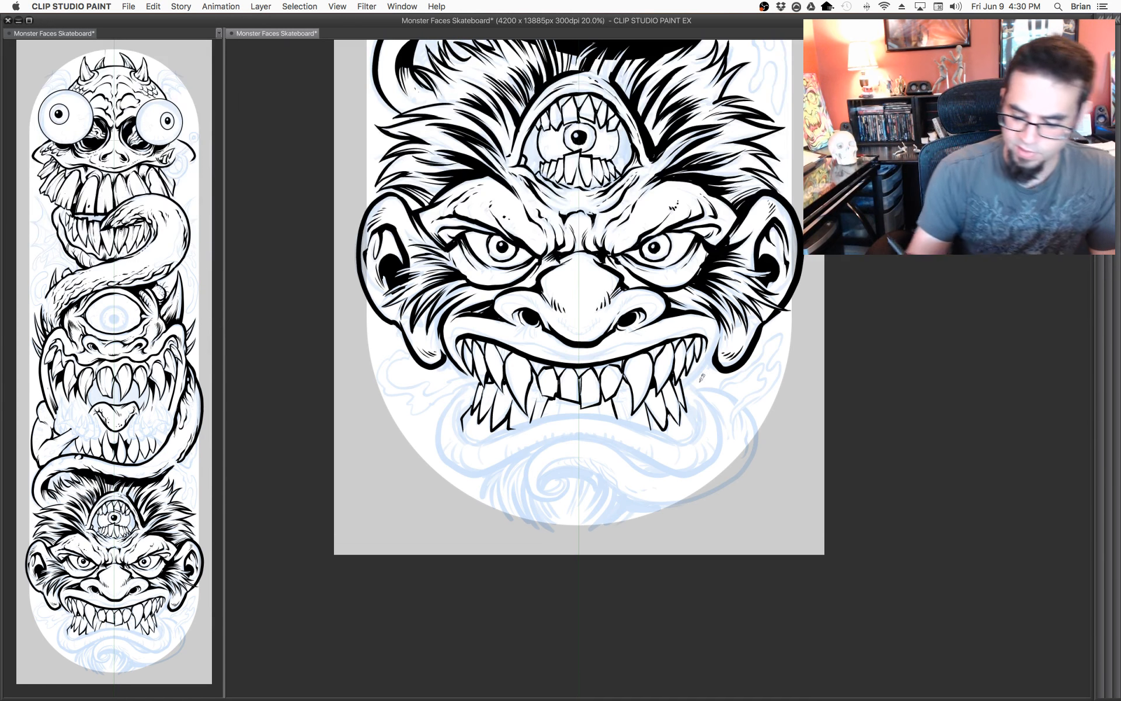
Outline the mouth corners and inner edge of the lower lip, and ink the thick outer curl of its left side.
{"action": "mouse_move", "coordinate": [686, 390]}
{"action": "left_mouse_down"}
{"action": "mouse_move", "coordinate": [697, 429]}
{"action": "mouse_move", "coordinate": [820, 410]}
{"action": "left_mouse_up"}
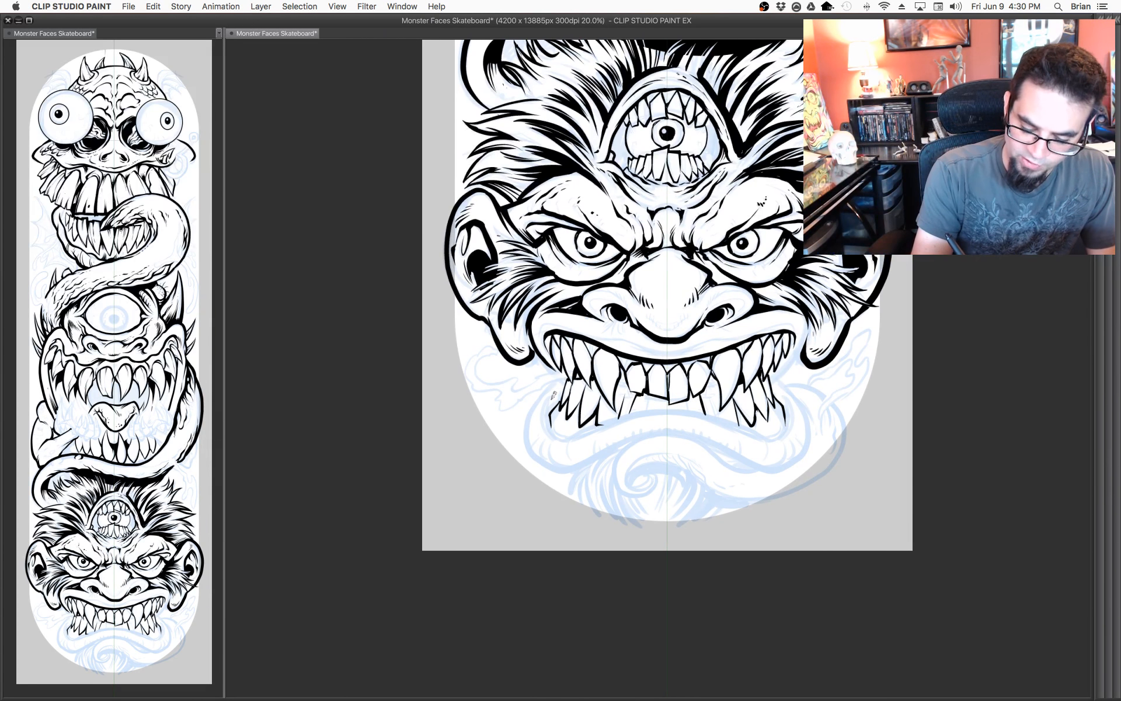
{"action": "mouse_move", "coordinate": [556, 393]}
{"action": "left_mouse_down"}
{"action": "mouse_move", "coordinate": [558, 438]}
{"action": "mouse_move", "coordinate": [577, 440]}
{"action": "mouse_move", "coordinate": [619, 418]}
{"action": "mouse_move", "coordinate": [562, 436]}
{"action": "mouse_move", "coordinate": [658, 410]}
{"action": "mouse_move", "coordinate": [777, 432]}
{"action": "mouse_move", "coordinate": [797, 412]}
{"action": "mouse_move", "coordinate": [782, 383]}
{"action": "mouse_move", "coordinate": [780, 420]}
{"action": "left_mouse_up"}
{"action": "mouse_move", "coordinate": [520, 453]}
{"action": "left_mouse_down"}
{"action": "mouse_move", "coordinate": [530, 417]}
{"action": "mouse_move", "coordinate": [500, 435]}
{"action": "mouse_move", "coordinate": [495, 476]}
{"action": "mouse_move", "coordinate": [544, 497]}
{"action": "mouse_move", "coordinate": [591, 473]}
{"action": "left_mouse_up"}
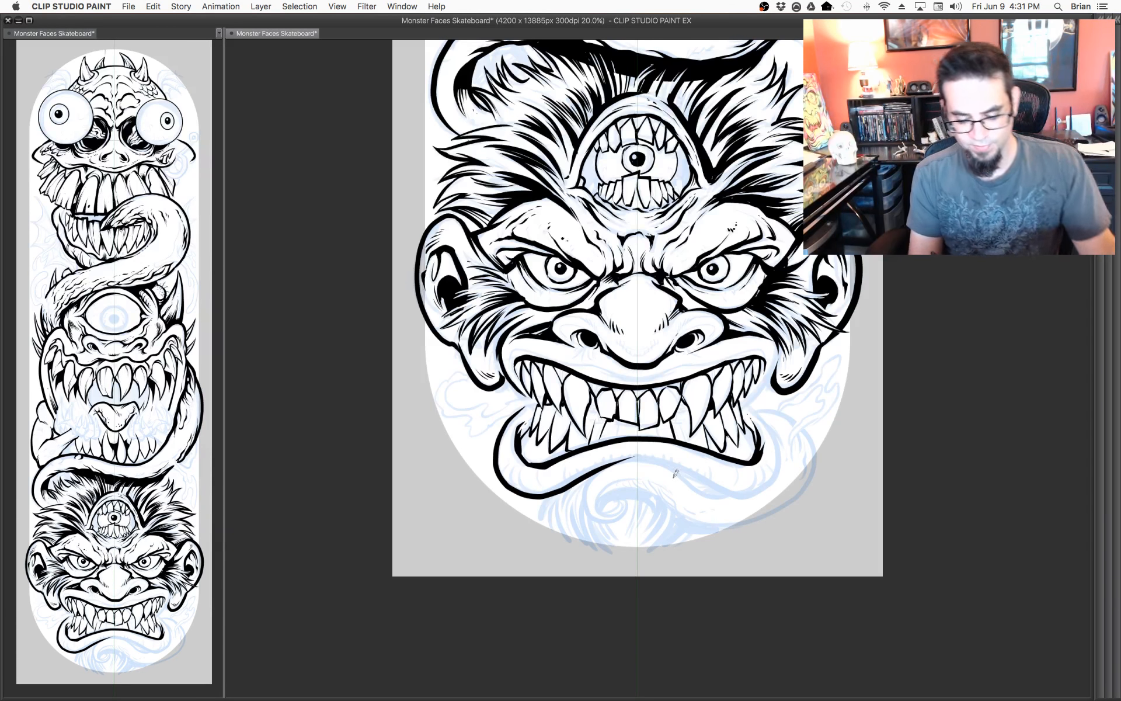
Ink the contour creases along both sides of the upper lip above the teeth.
{"action": "left_click_drag", "start_coordinate": [800, 434], "coordinate": [754, 467]}
{"action": "left_click_drag", "start_coordinate": [724, 424], "coordinate": [757, 442]}
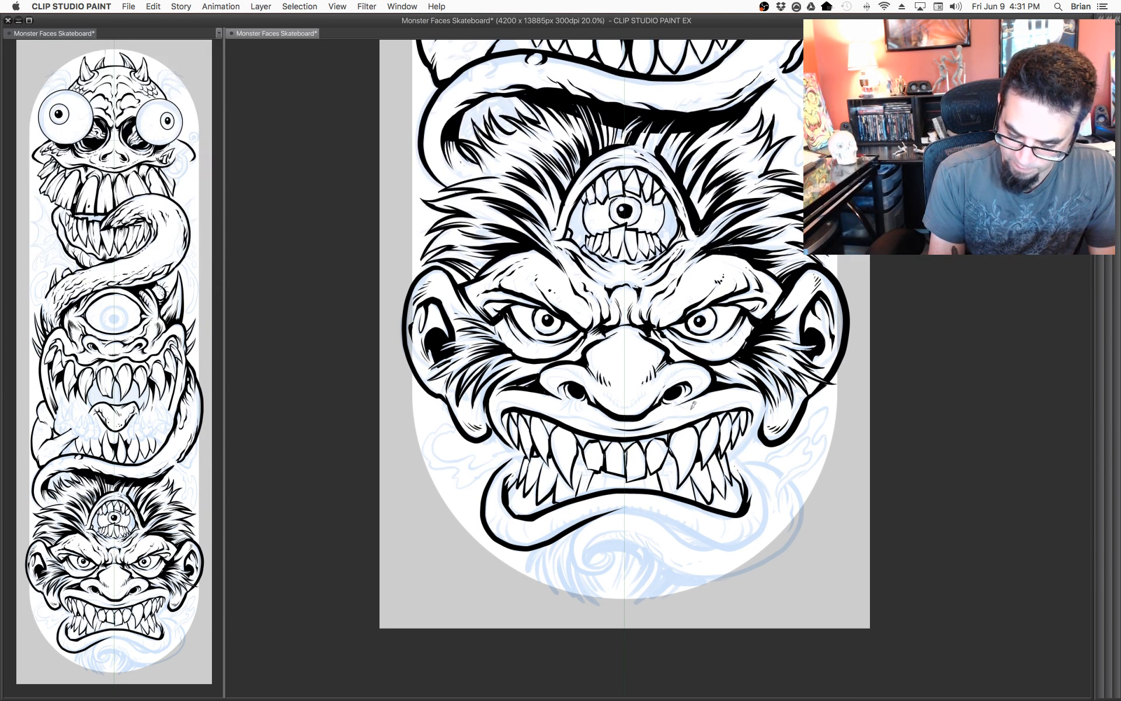
{"action": "left_click_drag", "start_coordinate": [694, 414], "coordinate": [759, 405]}
{"action": "mouse_move", "coordinate": [613, 424]}
{"action": "left_mouse_down"}
{"action": "mouse_move", "coordinate": [519, 400]}
{"action": "mouse_move", "coordinate": [499, 416]}
{"action": "left_mouse_up"}
Add short wrinkle lines and small texture marks to the left part of the lower lip.
{"action": "left_click_drag", "start_coordinate": [754, 447], "coordinate": [736, 417]}
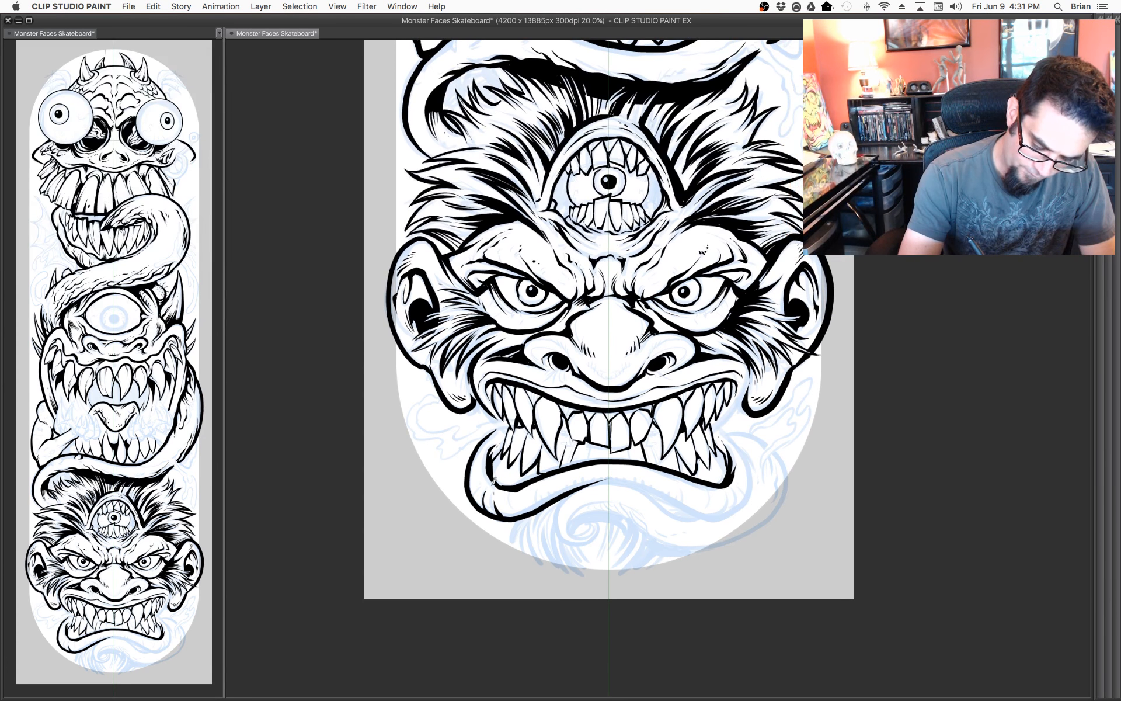
{"action": "mouse_move", "coordinate": [490, 483]}
{"action": "left_mouse_down"}
{"action": "mouse_move", "coordinate": [484, 506]}
{"action": "mouse_move", "coordinate": [474, 498]}
{"action": "mouse_move", "coordinate": [514, 514]}
{"action": "mouse_move", "coordinate": [521, 501]}
{"action": "mouse_move", "coordinate": [538, 505]}
{"action": "mouse_move", "coordinate": [547, 479]}
{"action": "left_mouse_up"}
{"action": "left_click_drag", "start_coordinate": [638, 467], "coordinate": [628, 549]}
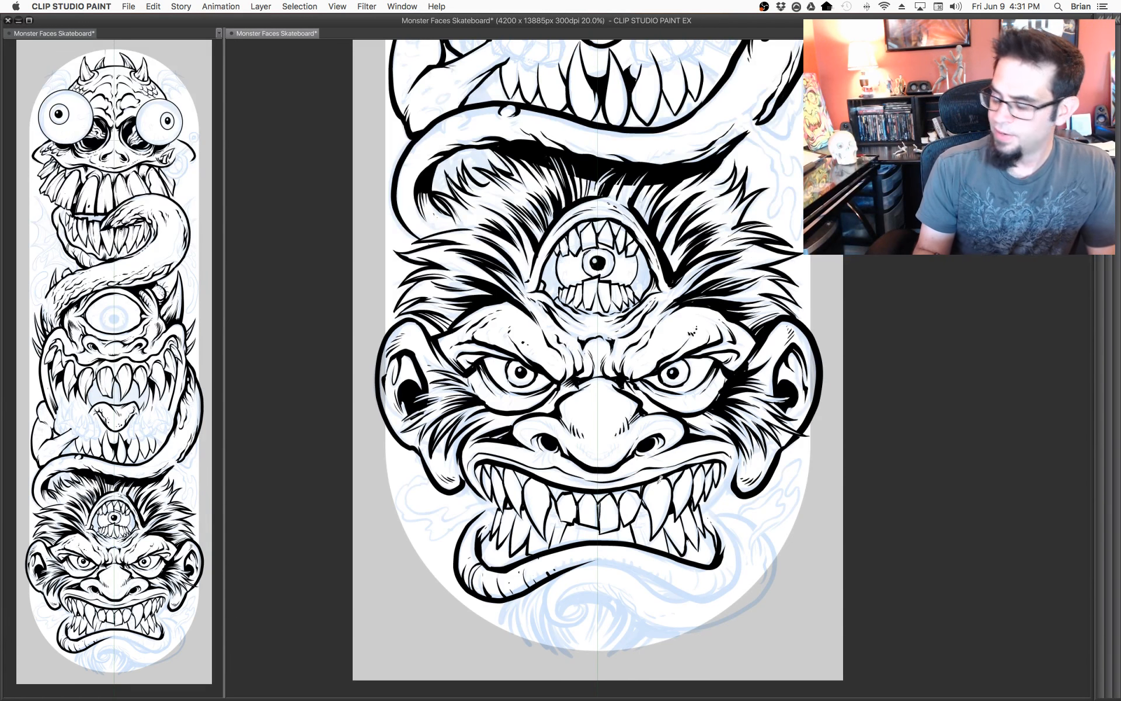
{"action": "left_click_drag", "start_coordinate": [672, 503], "coordinate": [686, 444]}
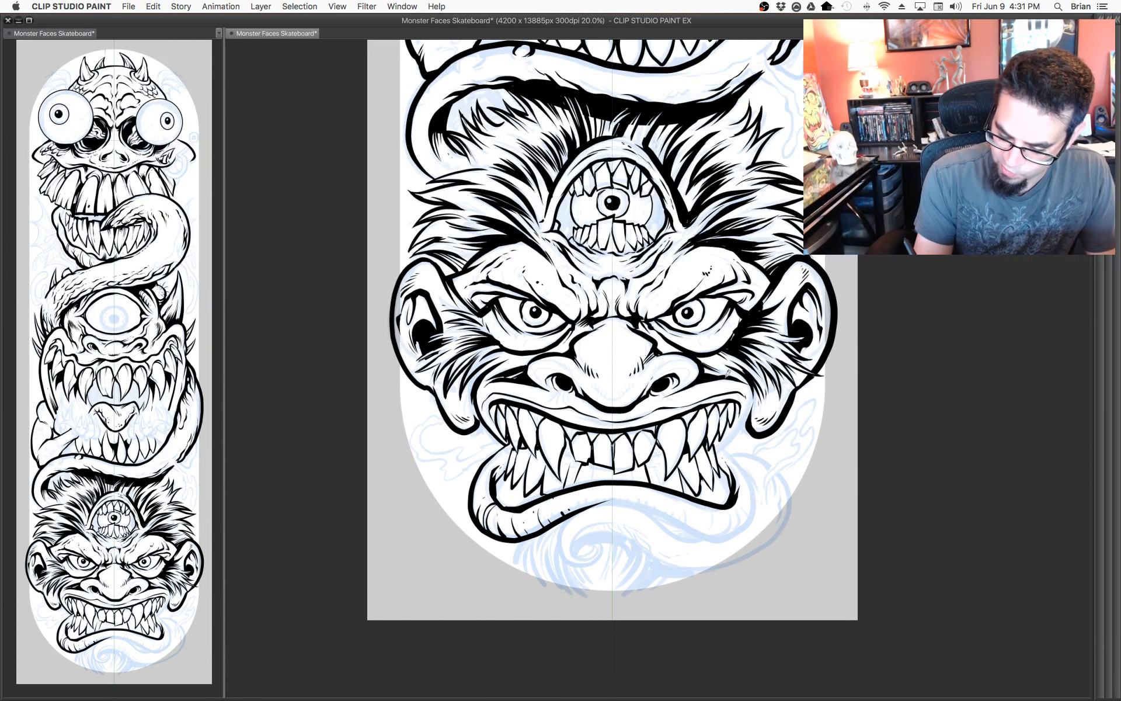
Ink the thick outer contour of the lower lip's right side, undoing and redrawing unsatisfactory strokes.
{"action": "mouse_move", "coordinate": [737, 376]}
{"action": "left_mouse_down"}
{"action": "mouse_move", "coordinate": [753, 408]}
{"action": "mouse_move", "coordinate": [719, 456]}
{"action": "left_mouse_up"}
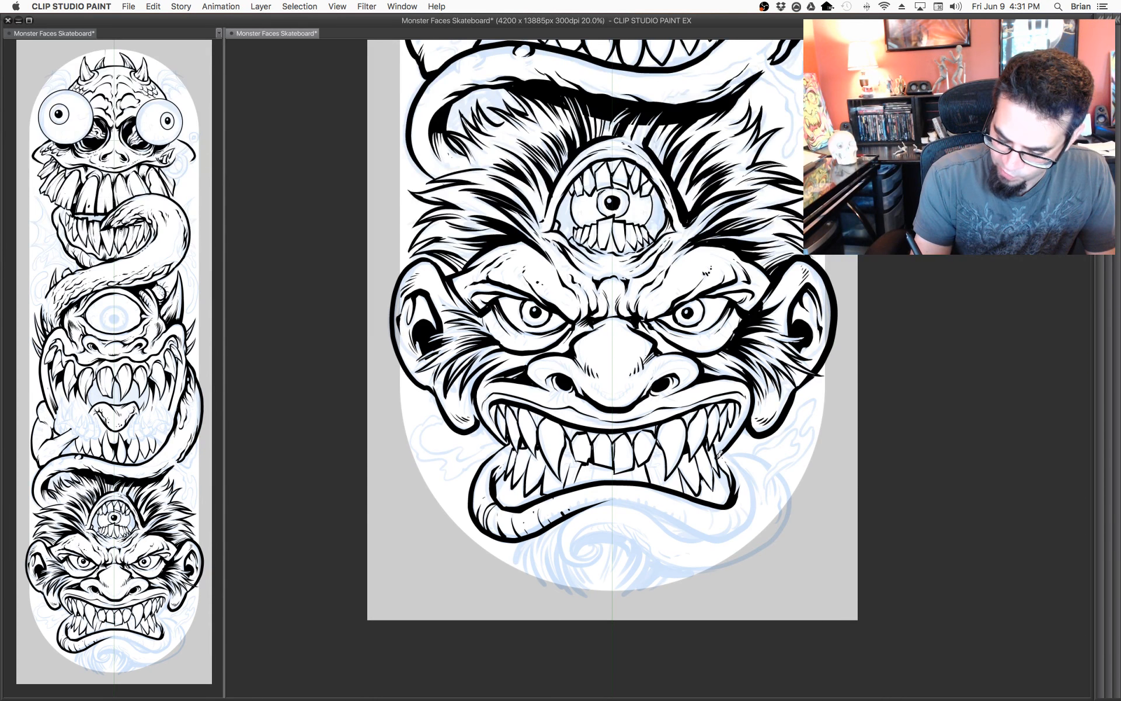
{"action": "key", "text": "super+z"}
{"action": "mouse_move", "coordinate": [731, 370]}
{"action": "left_mouse_down"}
{"action": "mouse_move", "coordinate": [759, 402]}
{"action": "mouse_move", "coordinate": [714, 456]}
{"action": "left_mouse_up"}
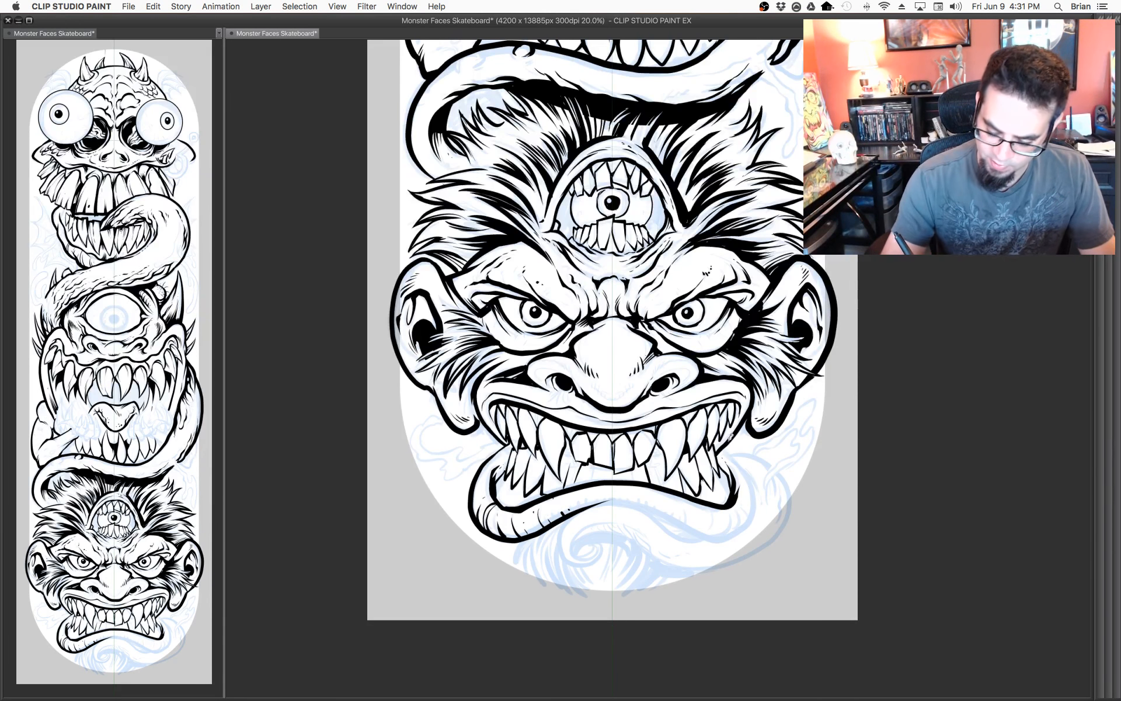
{"action": "mouse_move", "coordinate": [722, 448]}
{"action": "left_mouse_down"}
{"action": "mouse_move", "coordinate": [757, 499]}
{"action": "mouse_move", "coordinate": [743, 528]}
{"action": "mouse_move", "coordinate": [707, 541]}
{"action": "mouse_move", "coordinate": [655, 507]}
{"action": "mouse_move", "coordinate": [664, 461]}
{"action": "mouse_move", "coordinate": [693, 484]}
{"action": "left_mouse_up"}
{"action": "key", "text": "super+z"}
{"action": "mouse_move", "coordinate": [750, 386]}
{"action": "left_mouse_down"}
{"action": "mouse_move", "coordinate": [772, 420]}
{"action": "mouse_move", "coordinate": [783, 413]}
{"action": "left_mouse_up"}
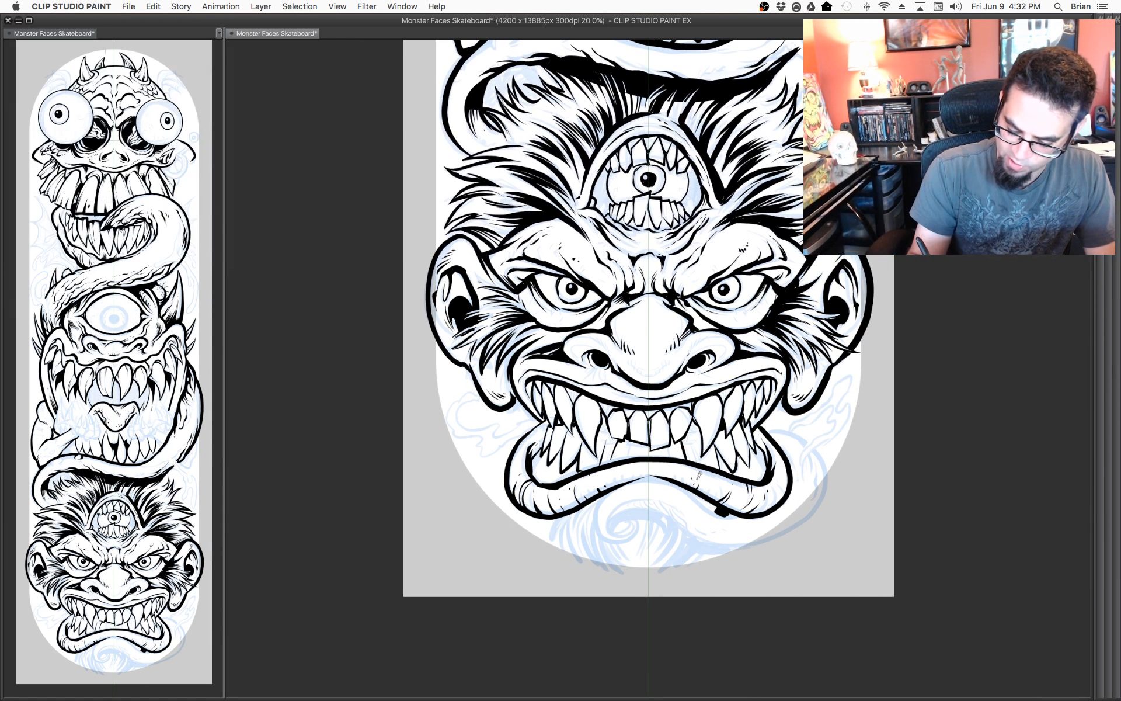
Ink the first tapered beard strokes sweeping down from beneath the left side of the lower lip.
{"action": "left_click_drag", "start_coordinate": [644, 537], "coordinate": [669, 503]}
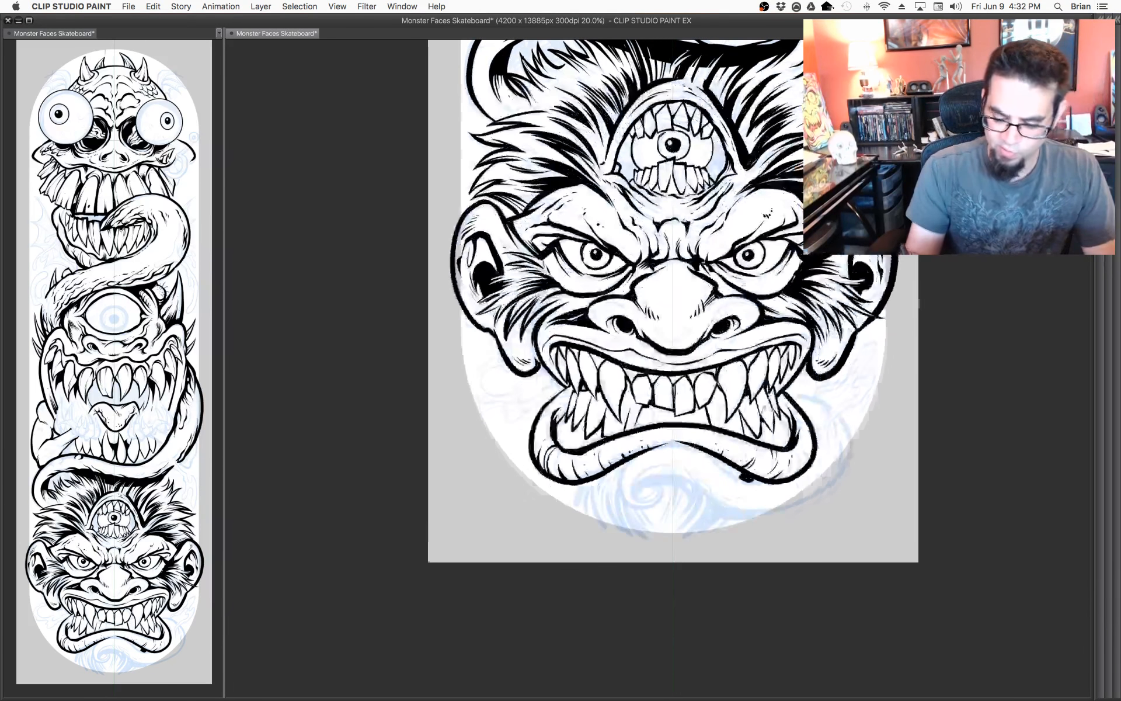
{"action": "mouse_move", "coordinate": [609, 476]}
{"action": "left_mouse_down"}
{"action": "mouse_move", "coordinate": [618, 517]}
{"action": "mouse_move", "coordinate": [622, 477]}
{"action": "mouse_move", "coordinate": [633, 536]}
{"action": "mouse_move", "coordinate": [641, 457]}
{"action": "left_mouse_up"}
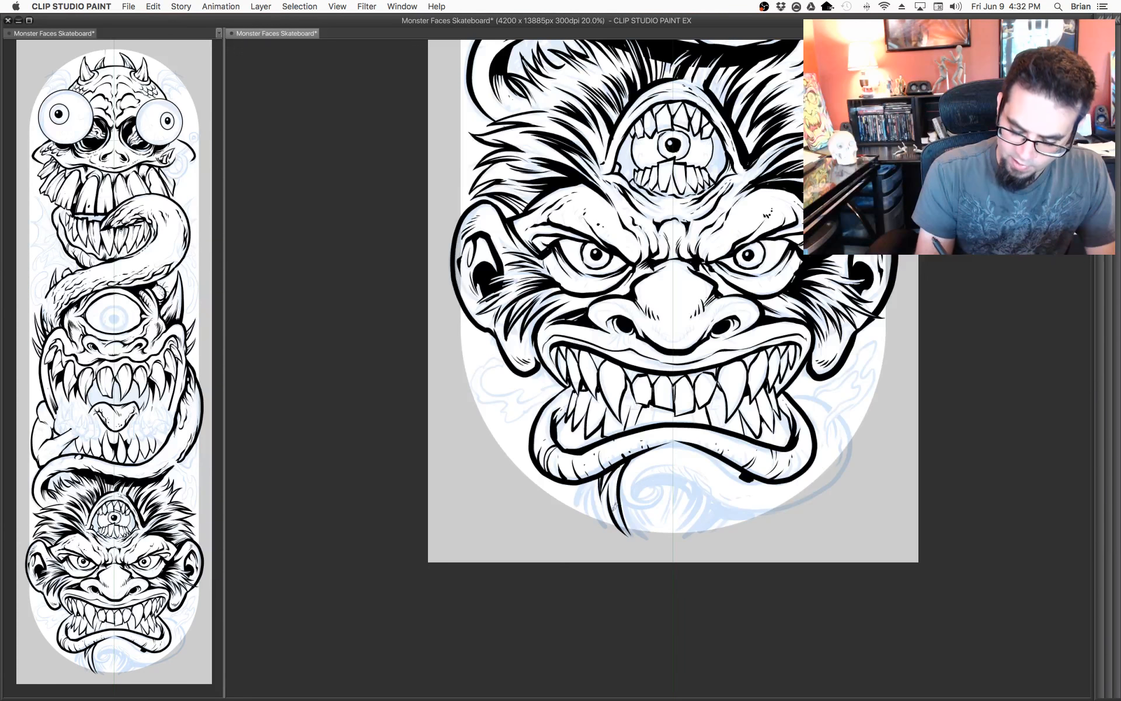
{"action": "left_click_drag", "start_coordinate": [685, 475], "coordinate": [694, 449]}
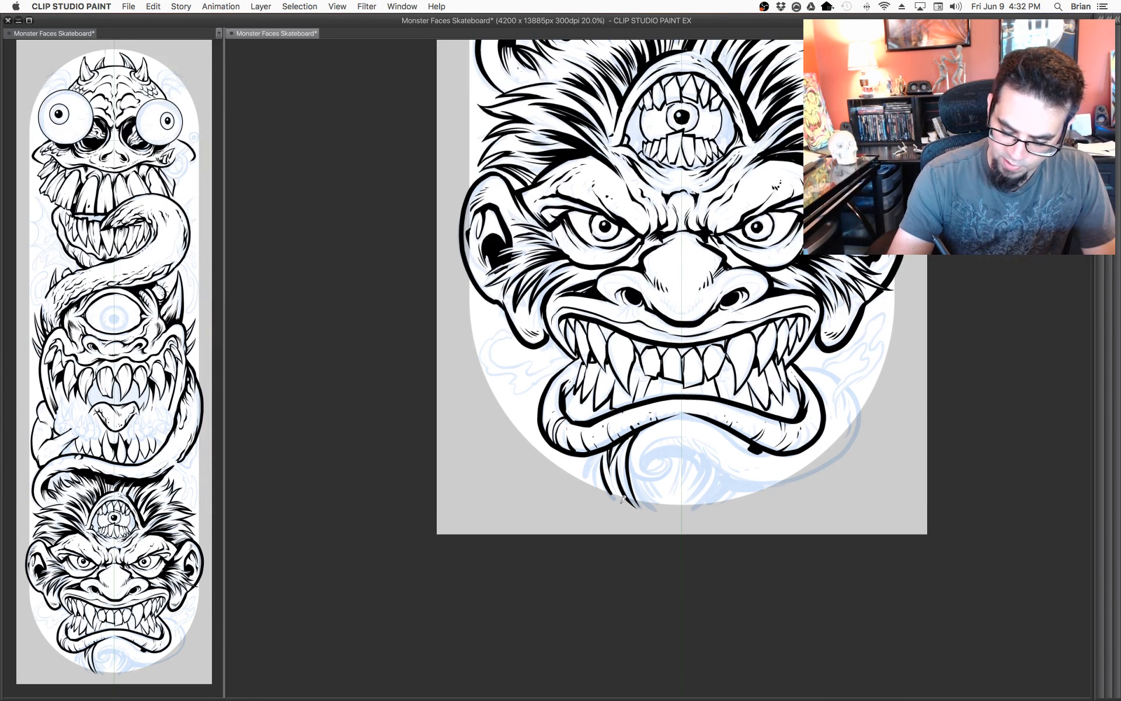
{"action": "mouse_move", "coordinate": [598, 453]}
{"action": "left_mouse_down"}
{"action": "mouse_move", "coordinate": [596, 485]}
{"action": "mouse_move", "coordinate": [607, 491]}
{"action": "left_mouse_up"}
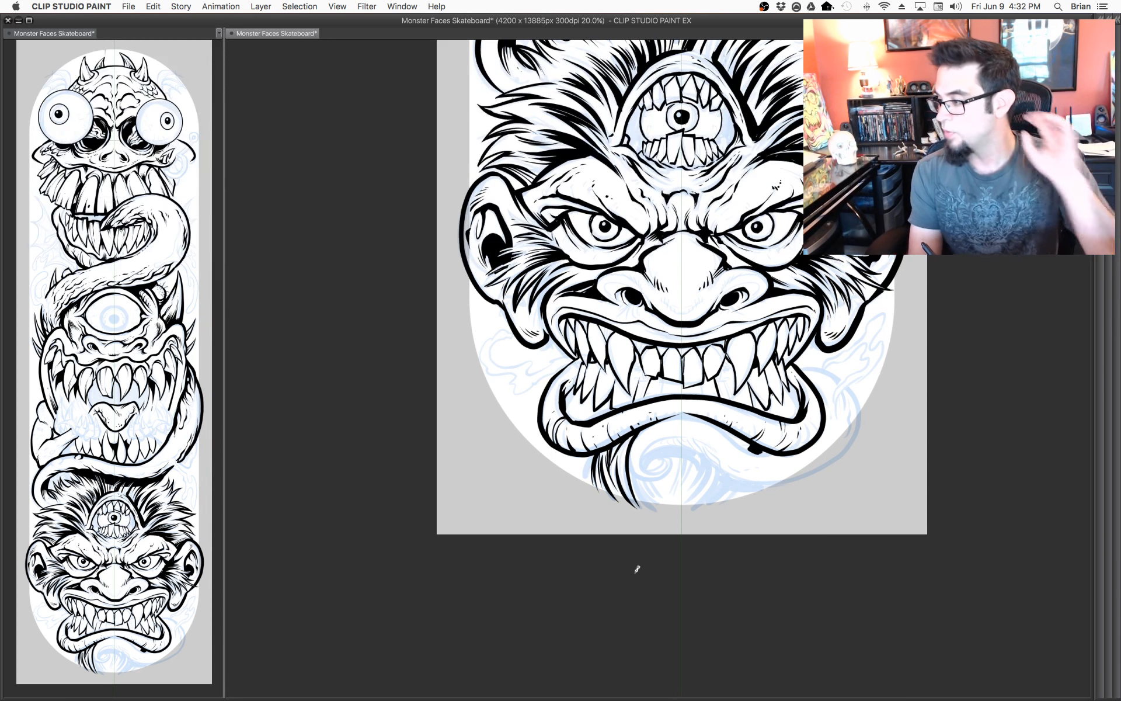
{"action": "mouse_move", "coordinate": [596, 448]}
{"action": "left_mouse_down"}
{"action": "mouse_move", "coordinate": [588, 485]}
{"action": "mouse_move", "coordinate": [586, 471]}
{"action": "left_mouse_up"}
{"action": "mouse_move", "coordinate": [631, 432]}
{"action": "left_mouse_down"}
{"action": "mouse_move", "coordinate": [622, 479]}
{"action": "mouse_move", "coordinate": [642, 515]}
{"action": "left_mouse_up"}
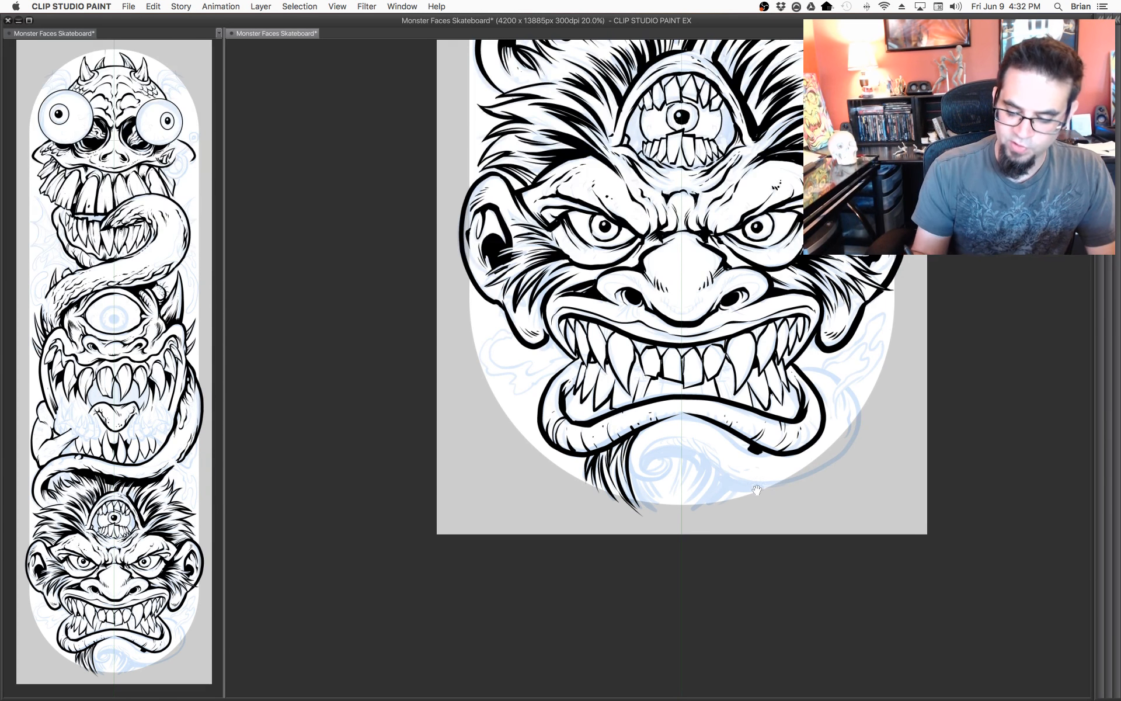
Ink tapered beard strokes under the lower lip's right side and the curled tip and inner contour of the tentacle beside them.
{"action": "left_click_drag", "start_coordinate": [769, 444], "coordinate": [753, 469]}
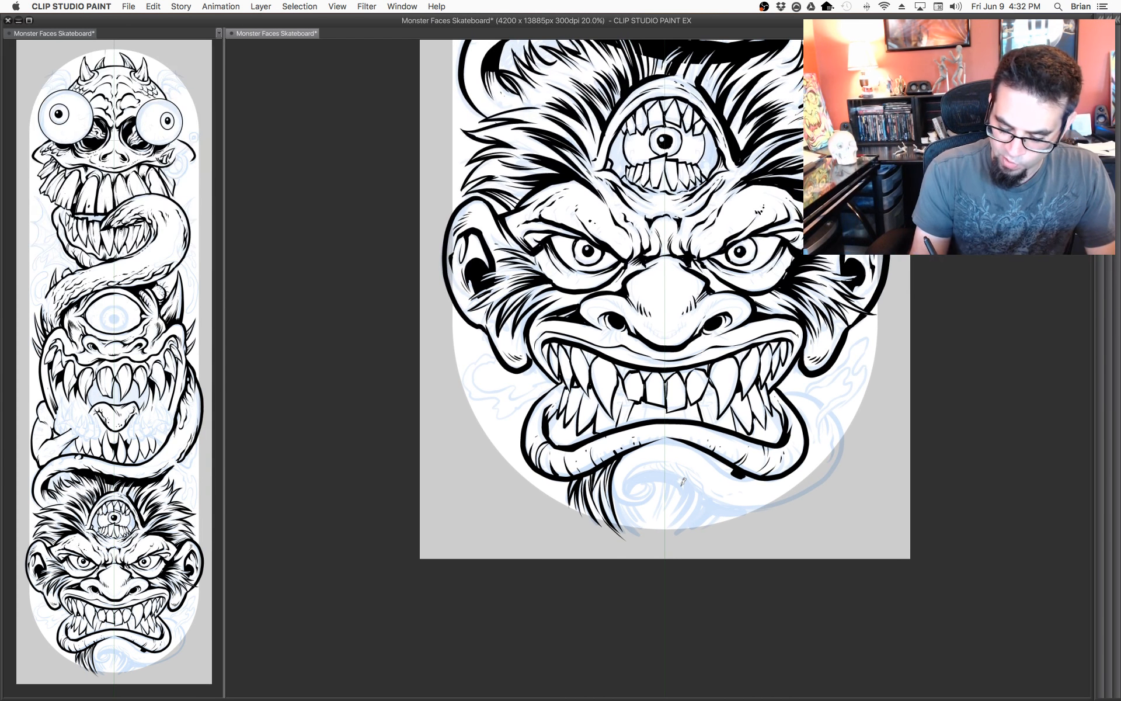
{"action": "left_click_drag", "start_coordinate": [684, 474], "coordinate": [676, 521]}
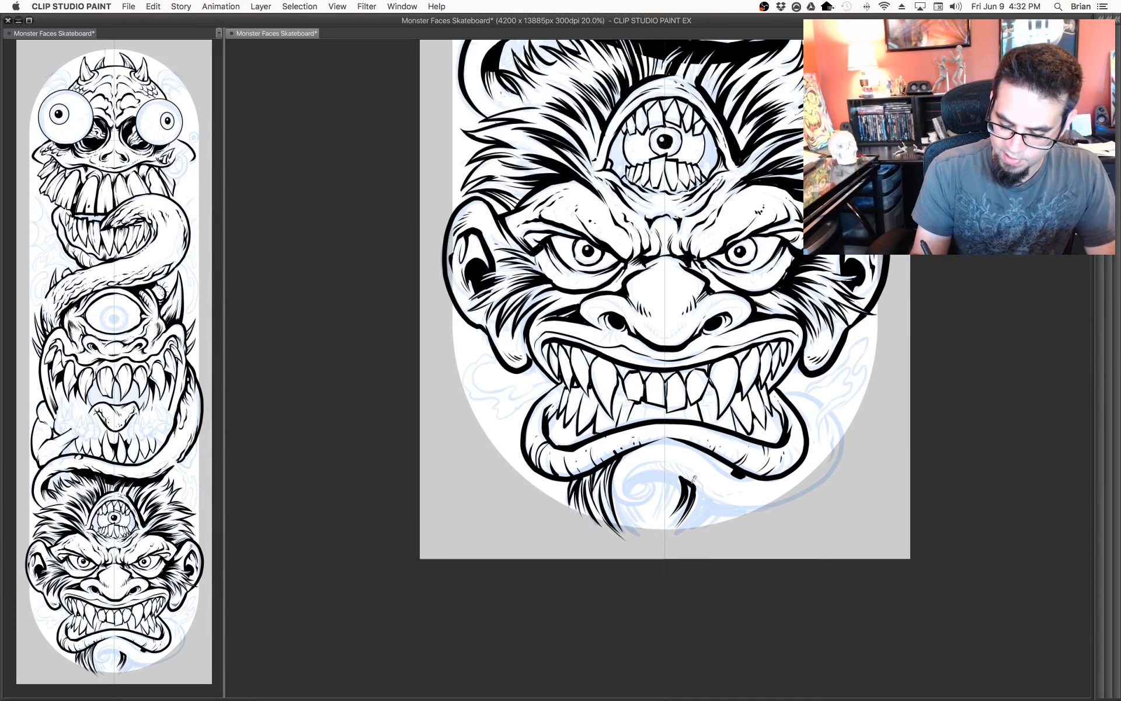
{"action": "left_click_drag", "start_coordinate": [687, 474], "coordinate": [752, 512]}
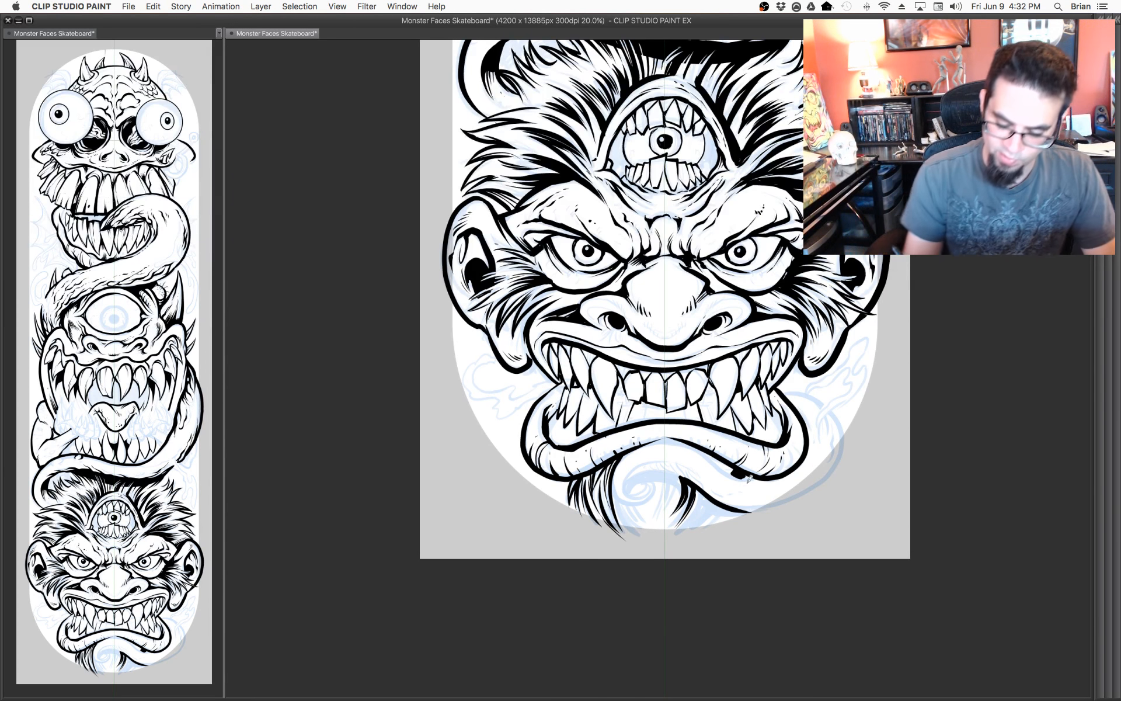
{"action": "scroll", "coordinate": [749, 478], "scroll_direction": "up", "scroll_amount": 1}
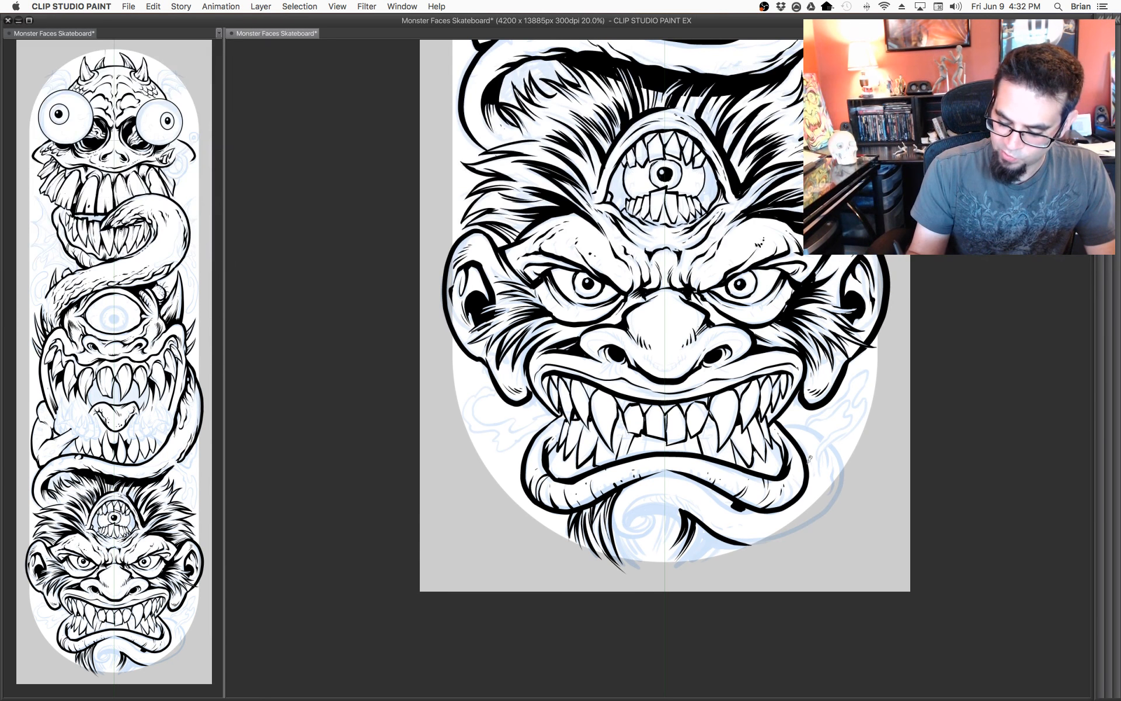
{"action": "mouse_move", "coordinate": [742, 505]}
{"action": "left_mouse_down"}
{"action": "mouse_move", "coordinate": [703, 478]}
{"action": "mouse_move", "coordinate": [665, 471]}
{"action": "mouse_move", "coordinate": [643, 476]}
{"action": "mouse_move", "coordinate": [619, 503]}
{"action": "mouse_move", "coordinate": [620, 534]}
{"action": "mouse_move", "coordinate": [654, 528]}
{"action": "mouse_move", "coordinate": [645, 513]}
{"action": "mouse_move", "coordinate": [636, 528]}
{"action": "mouse_move", "coordinate": [626, 503]}
{"action": "mouse_move", "coordinate": [665, 501]}
{"action": "mouse_move", "coordinate": [626, 517]}
{"action": "mouse_move", "coordinate": [630, 506]}
{"action": "left_mouse_up"}
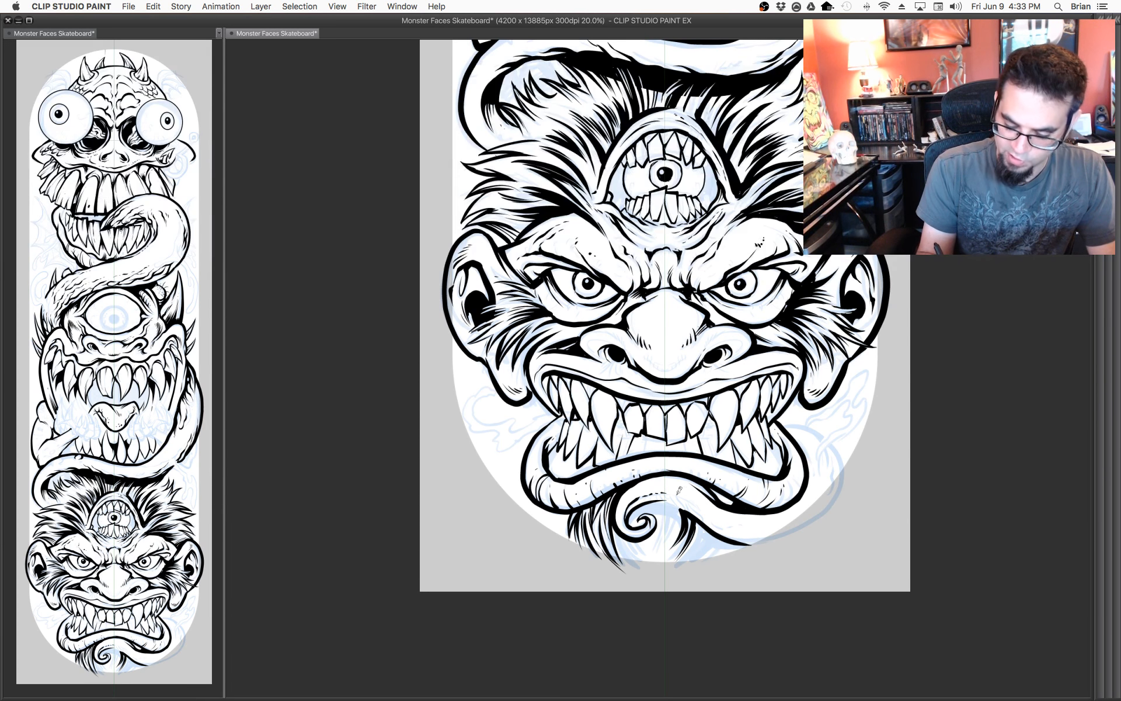
Undo the stray stroke and darken the beard around the tentacle's spiral tip with more tapered strokes.
{"action": "left_click_drag", "start_coordinate": [856, 287], "coordinate": [865, 295]}
{"action": "key", "text": "cmd+z"}
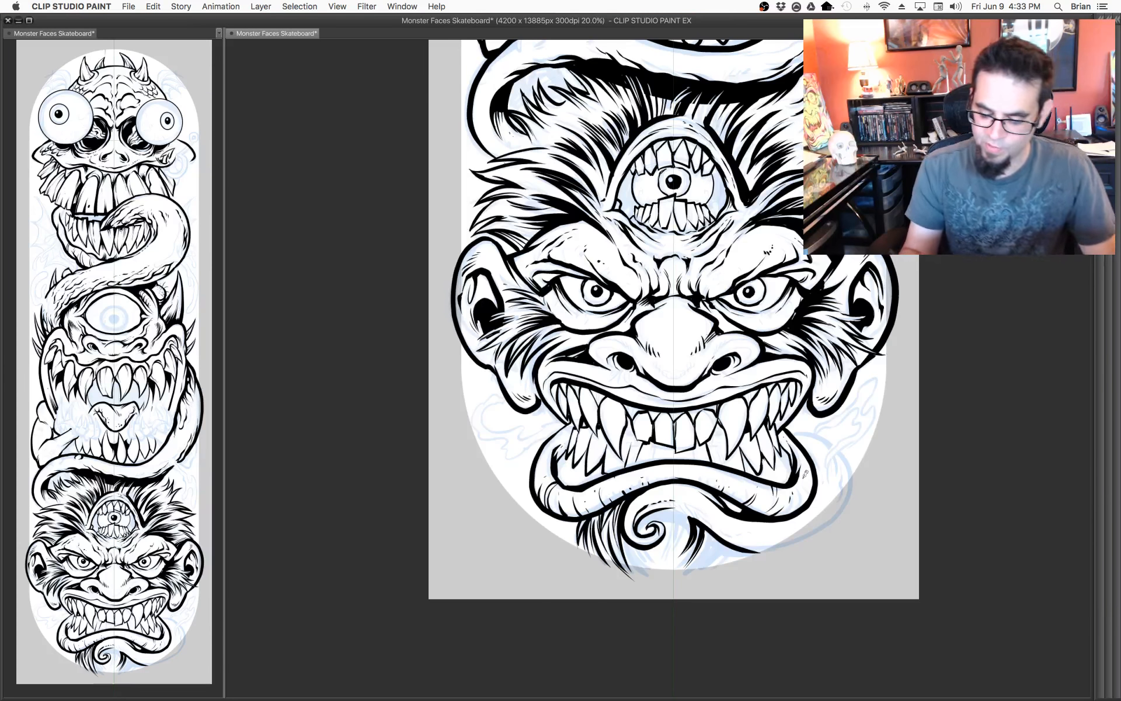
{"action": "left_click_drag", "start_coordinate": [668, 502], "coordinate": [697, 513]}
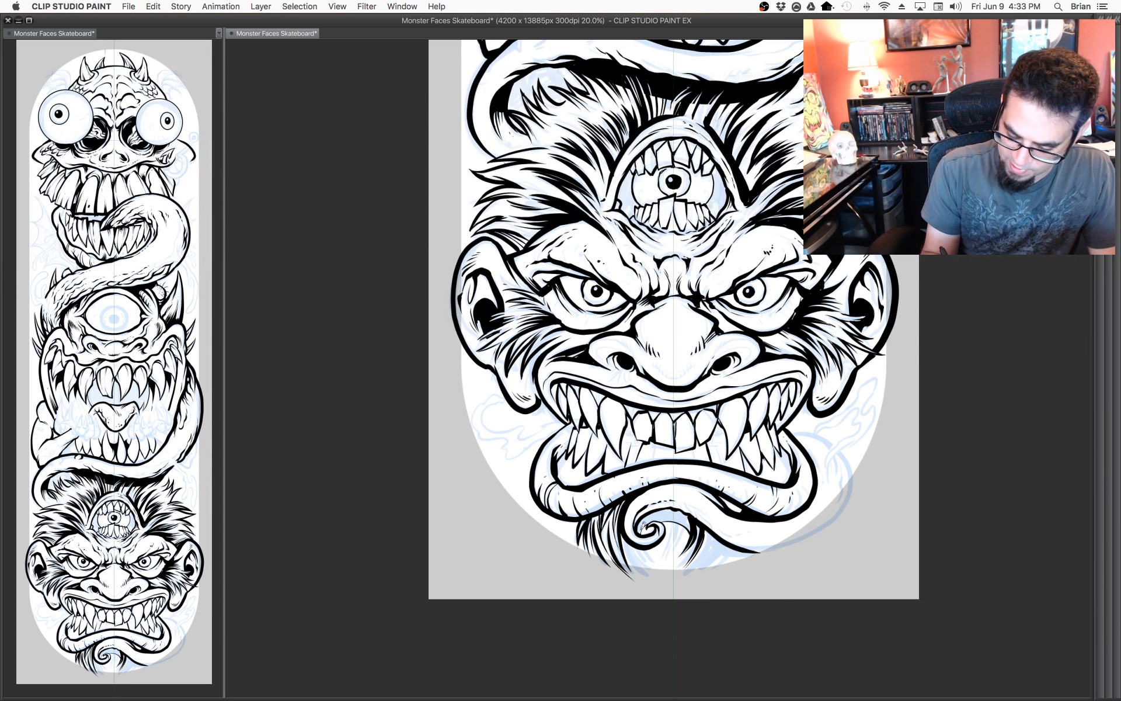
{"action": "mouse_move", "coordinate": [642, 529]}
{"action": "left_mouse_down"}
{"action": "mouse_move", "coordinate": [659, 515]}
{"action": "mouse_move", "coordinate": [695, 526]}
{"action": "mouse_move", "coordinate": [665, 506]}
{"action": "mouse_move", "coordinate": [637, 529]}
{"action": "left_mouse_up"}
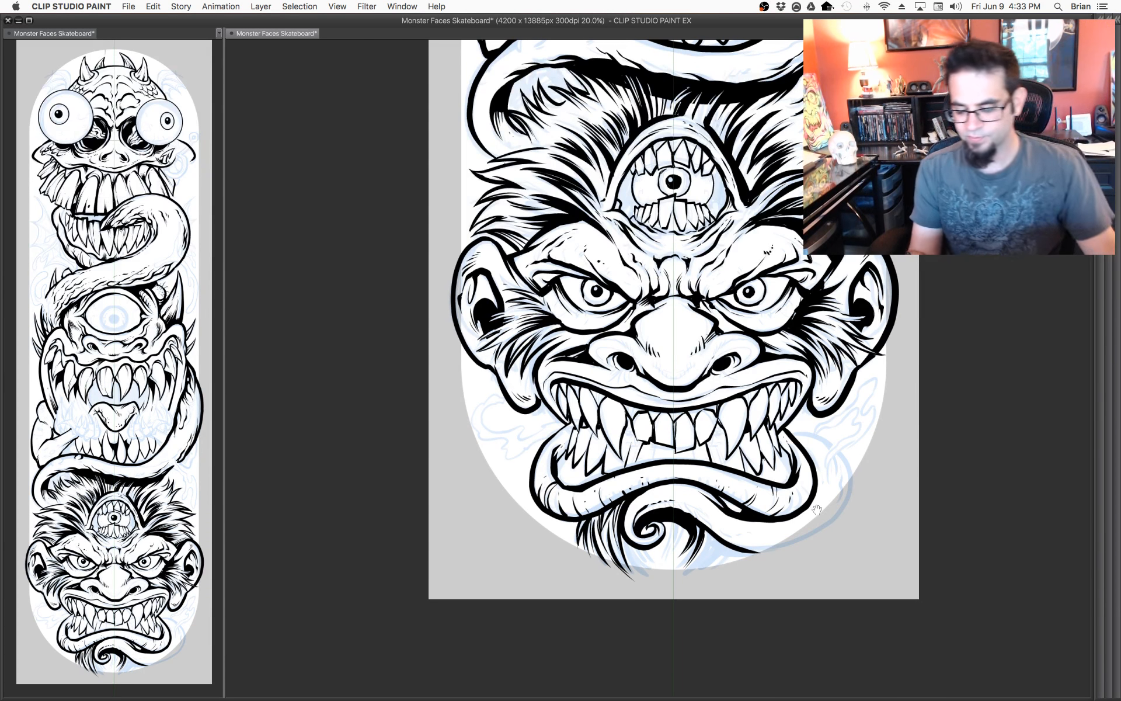
Ink the thick outer contour of the tentacle looping around the right corner of the lower lip, redrawing its lower curve wider.
{"action": "left_click_drag", "start_coordinate": [811, 507], "coordinate": [760, 512]}
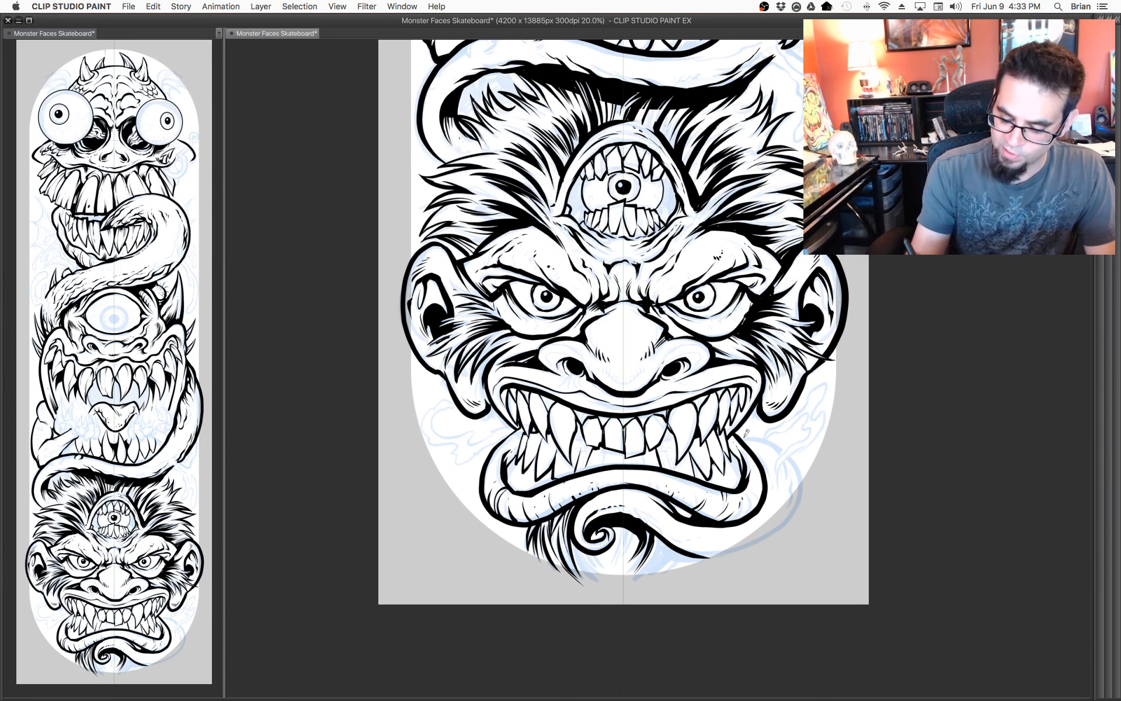
{"action": "mouse_move", "coordinate": [745, 434]}
{"action": "left_mouse_down"}
{"action": "mouse_move", "coordinate": [783, 445]}
{"action": "mouse_move", "coordinate": [801, 470]}
{"action": "mouse_move", "coordinate": [790, 519]}
{"action": "mouse_move", "coordinate": [737, 553]}
{"action": "mouse_move", "coordinate": [687, 557]}
{"action": "left_mouse_up"}
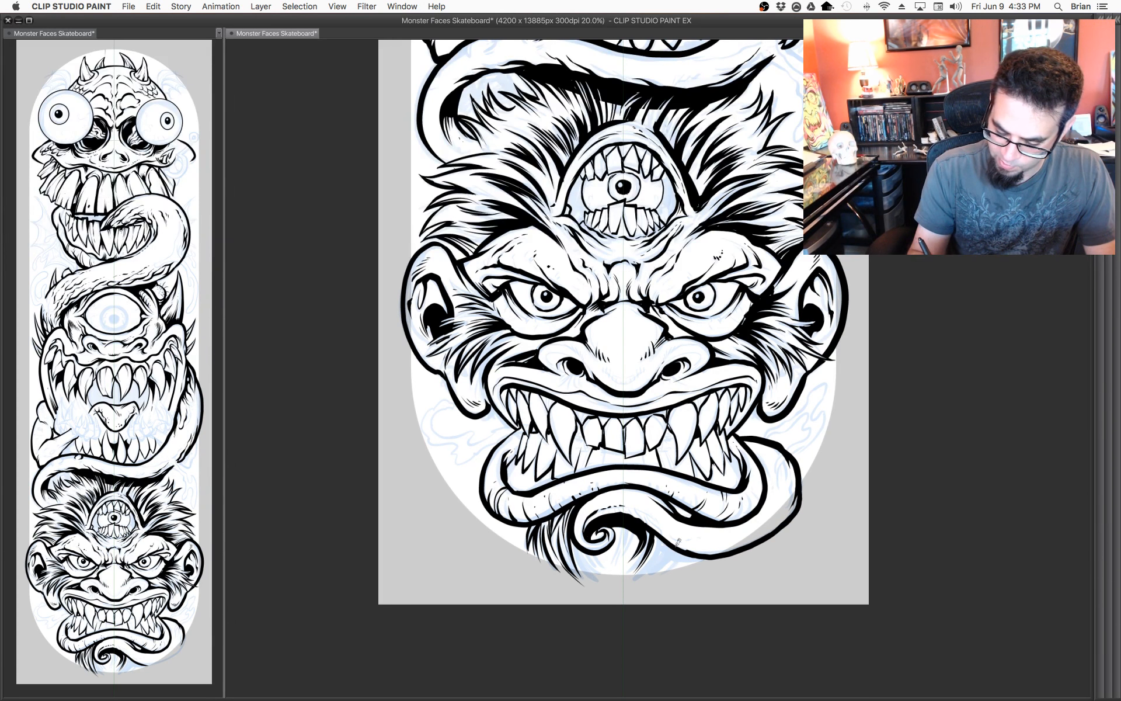
{"action": "key", "text": "super+z"}
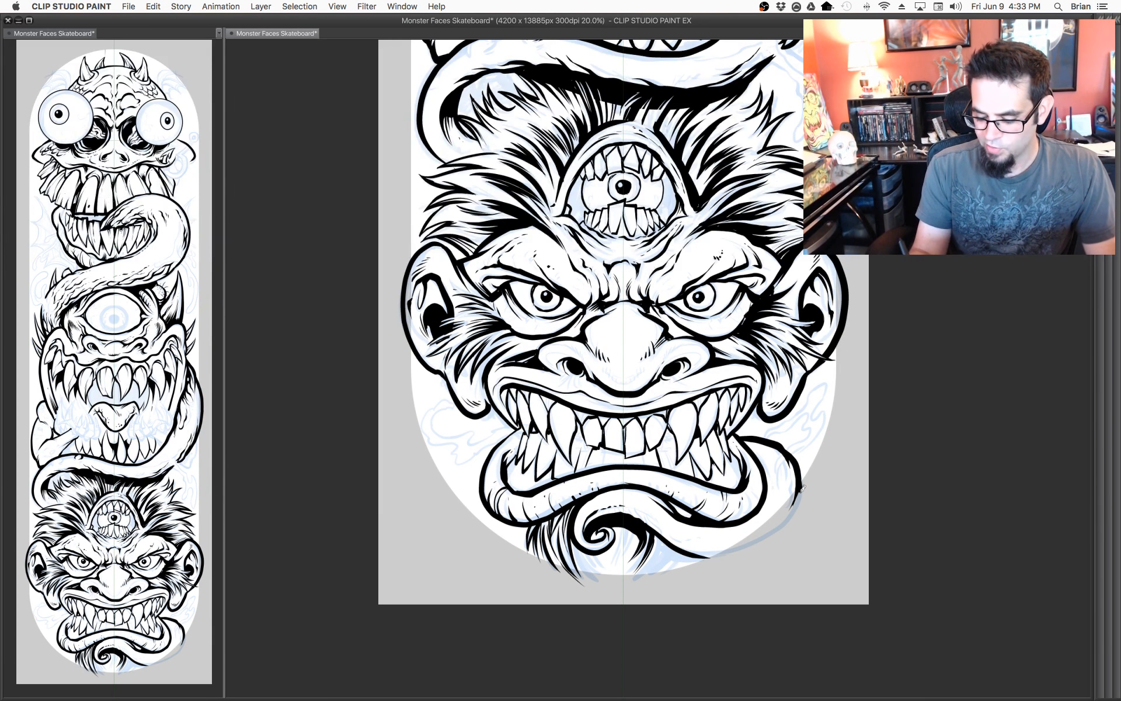
{"action": "mouse_move", "coordinate": [803, 489]}
{"action": "left_mouse_down"}
{"action": "mouse_move", "coordinate": [772, 542]}
{"action": "mouse_move", "coordinate": [739, 559]}
{"action": "mouse_move", "coordinate": [704, 556]}
{"action": "left_mouse_up"}
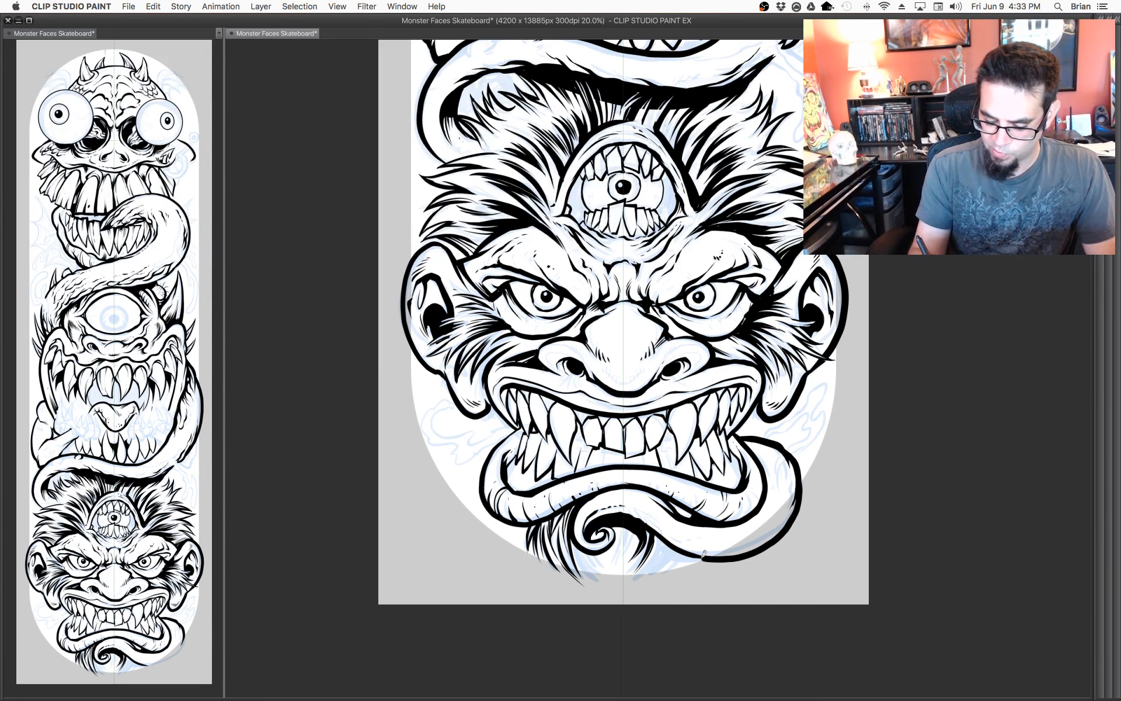
{"action": "left_click_drag", "start_coordinate": [798, 467], "coordinate": [802, 431]}
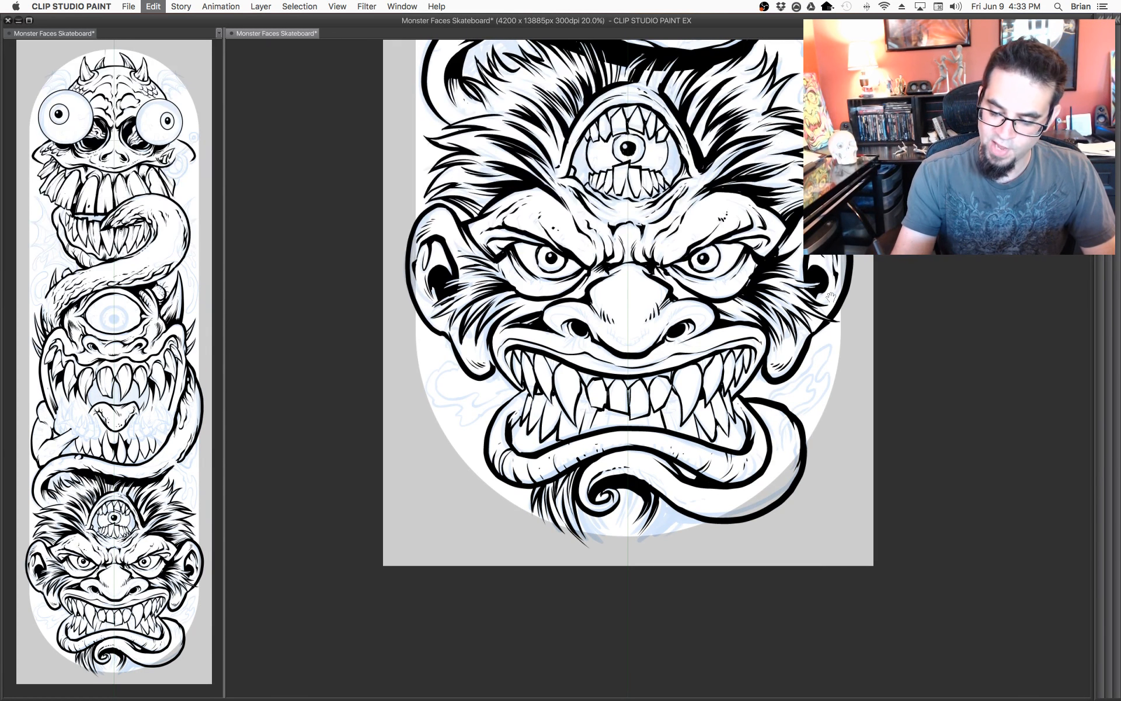
{"action": "key", "text": "super+z"}
{"action": "key", "text": "super+t"}
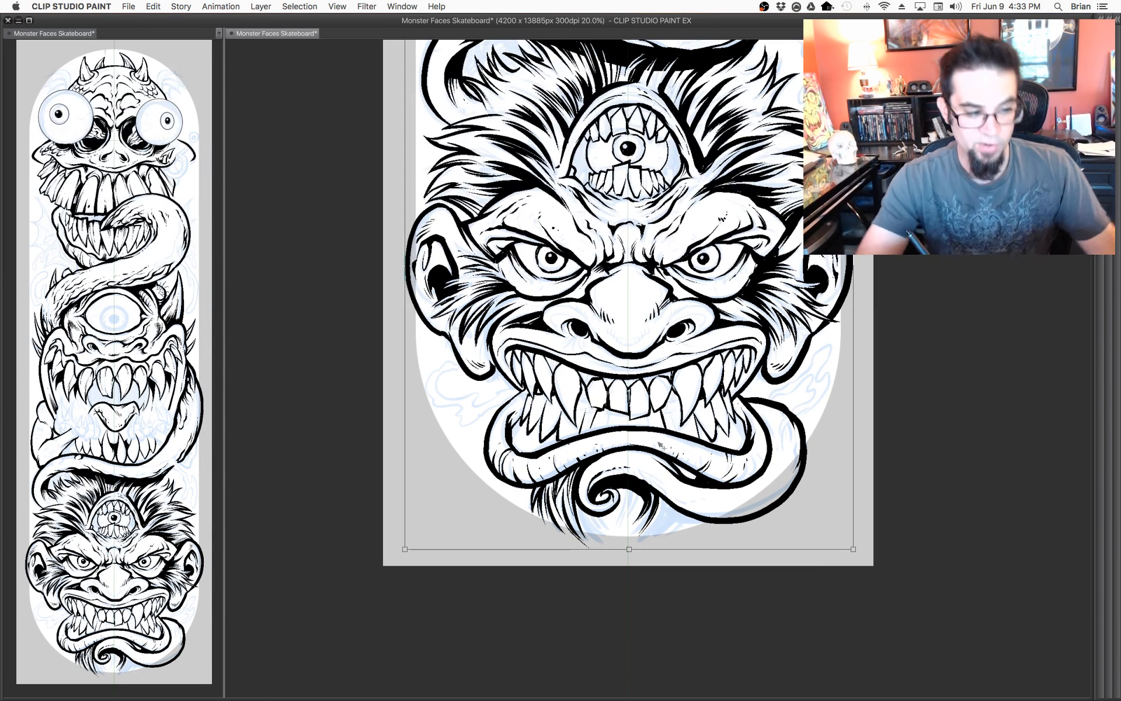
{"action": "key", "text": "Escape"}
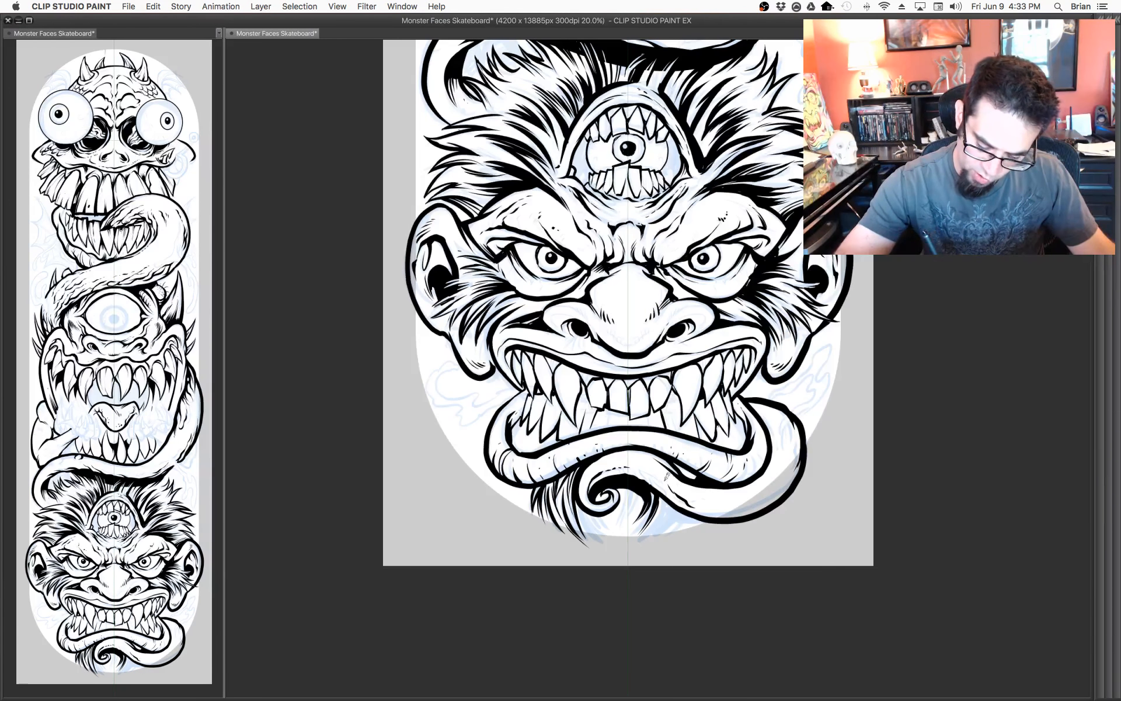
Add wrinkle texture lines along the looping tentacle and ink dark beard strokes beneath its lower edge.
{"action": "left_click_drag", "start_coordinate": [686, 502], "coordinate": [638, 470]}
{"action": "mouse_move", "coordinate": [699, 500]}
{"action": "left_mouse_down"}
{"action": "mouse_move", "coordinate": [760, 503]}
{"action": "mouse_move", "coordinate": [792, 466]}
{"action": "mouse_move", "coordinate": [781, 487]}
{"action": "mouse_move", "coordinate": [788, 478]}
{"action": "mouse_move", "coordinate": [797, 446]}
{"action": "left_mouse_up"}
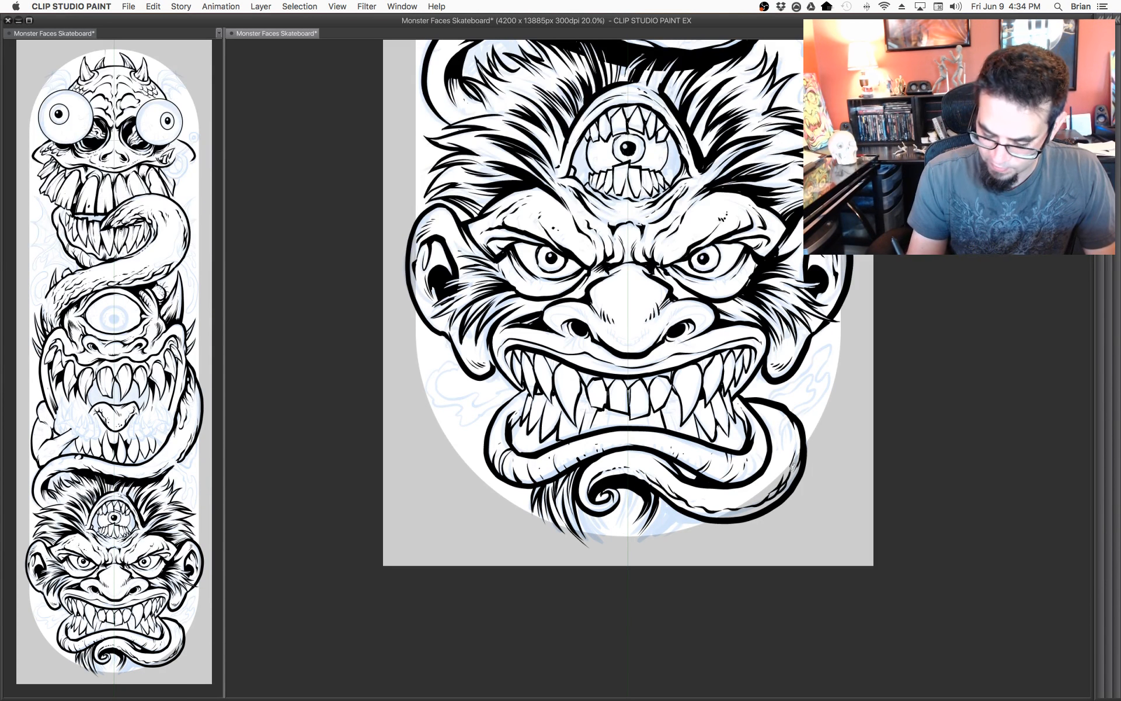
{"action": "left_click_drag", "start_coordinate": [760, 501], "coordinate": [724, 511]}
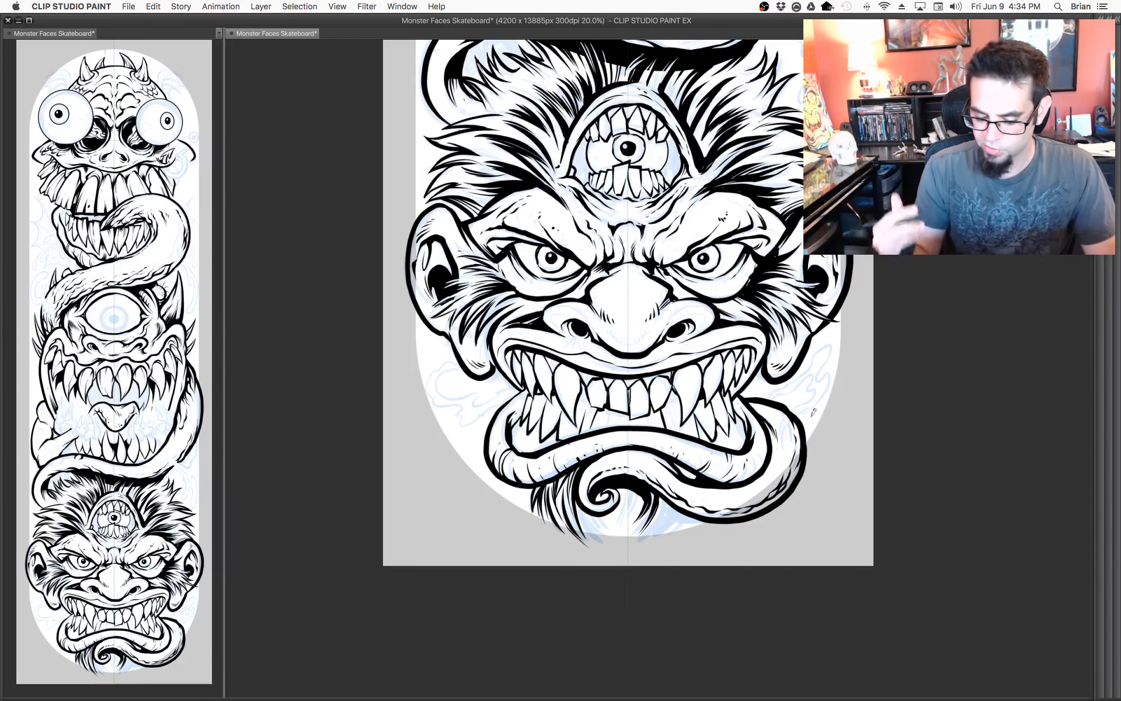
{"action": "left_click_drag", "start_coordinate": [694, 444], "coordinate": [743, 412]}
{"action": "mouse_move", "coordinate": [687, 506]}
{"action": "left_mouse_down"}
{"action": "mouse_move", "coordinate": [710, 463]}
{"action": "mouse_move", "coordinate": [715, 480]}
{"action": "mouse_move", "coordinate": [690, 503]}
{"action": "mouse_move", "coordinate": [716, 485]}
{"action": "mouse_move", "coordinate": [684, 511]}
{"action": "mouse_move", "coordinate": [727, 473]}
{"action": "mouse_move", "coordinate": [704, 499]}
{"action": "mouse_move", "coordinate": [720, 474]}
{"action": "mouse_move", "coordinate": [709, 501]}
{"action": "left_mouse_up"}
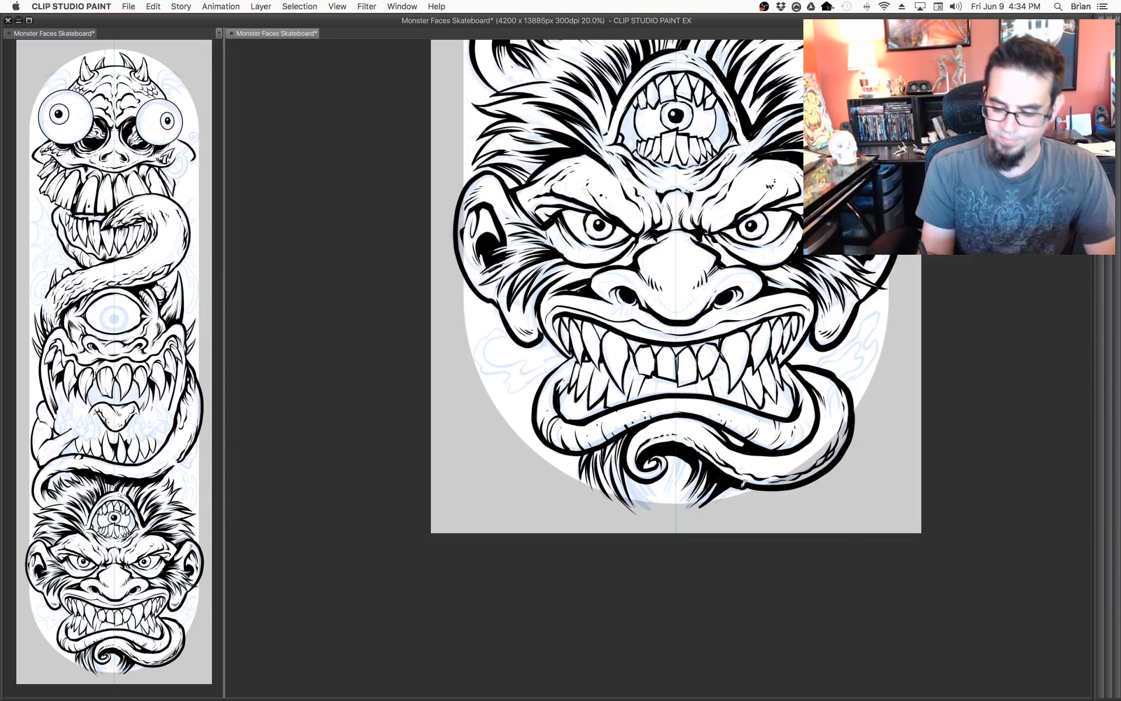
Fill the gaps on both sides of the eyeball inside the forehead mouth with solid black.
{"action": "left_click_drag", "start_coordinate": [763, 472], "coordinate": [730, 594]}
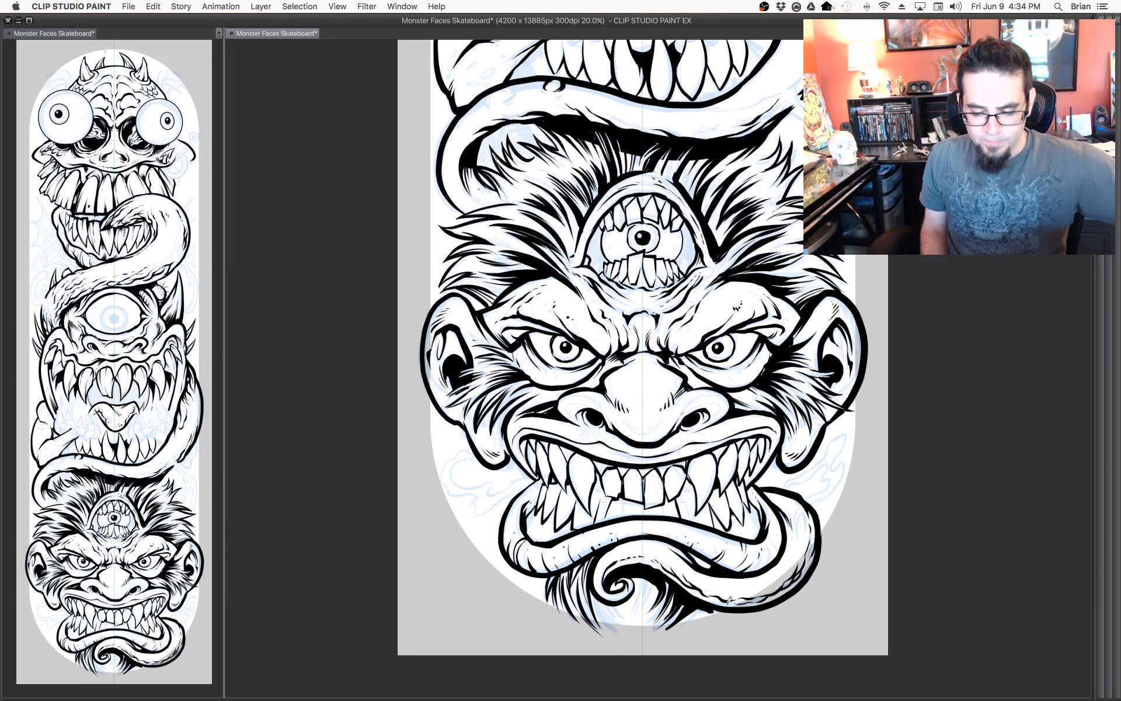
{"action": "left_click_drag", "start_coordinate": [685, 234], "coordinate": [691, 354]}
{"action": "scroll", "coordinate": [691, 354], "scroll_direction": "up", "scroll_amount": 1}
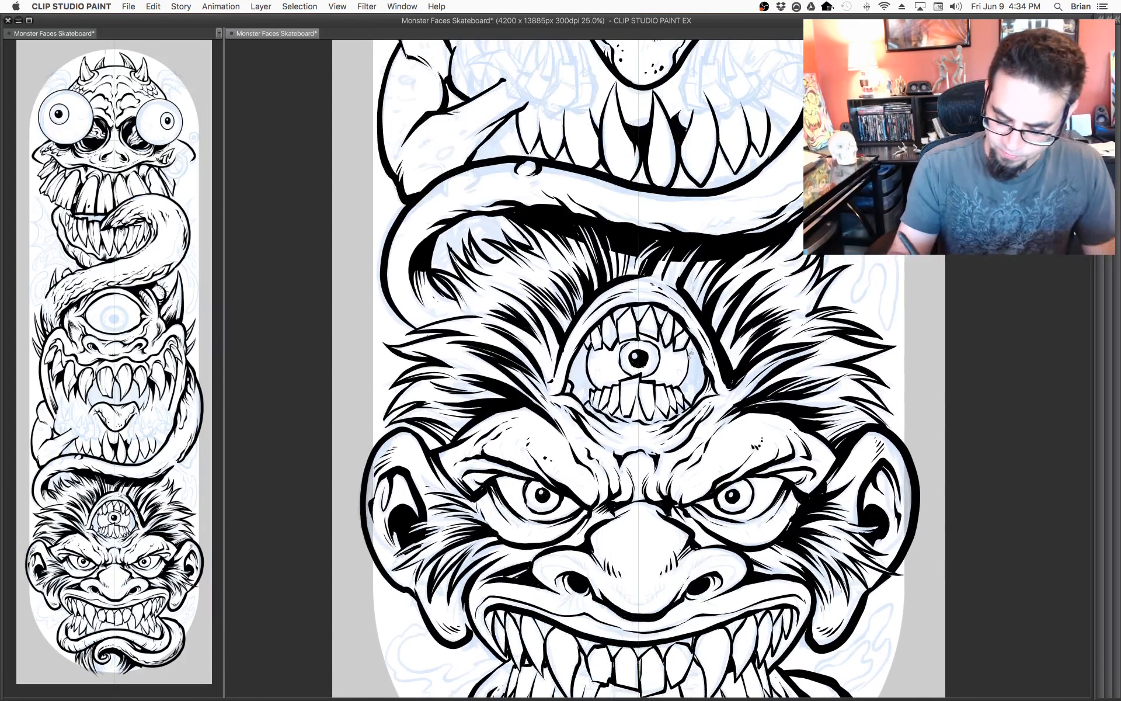
{"action": "mouse_move", "coordinate": [685, 398]}
{"action": "left_mouse_down"}
{"action": "mouse_move", "coordinate": [686, 383]}
{"action": "mouse_move", "coordinate": [694, 400]}
{"action": "left_mouse_up"}
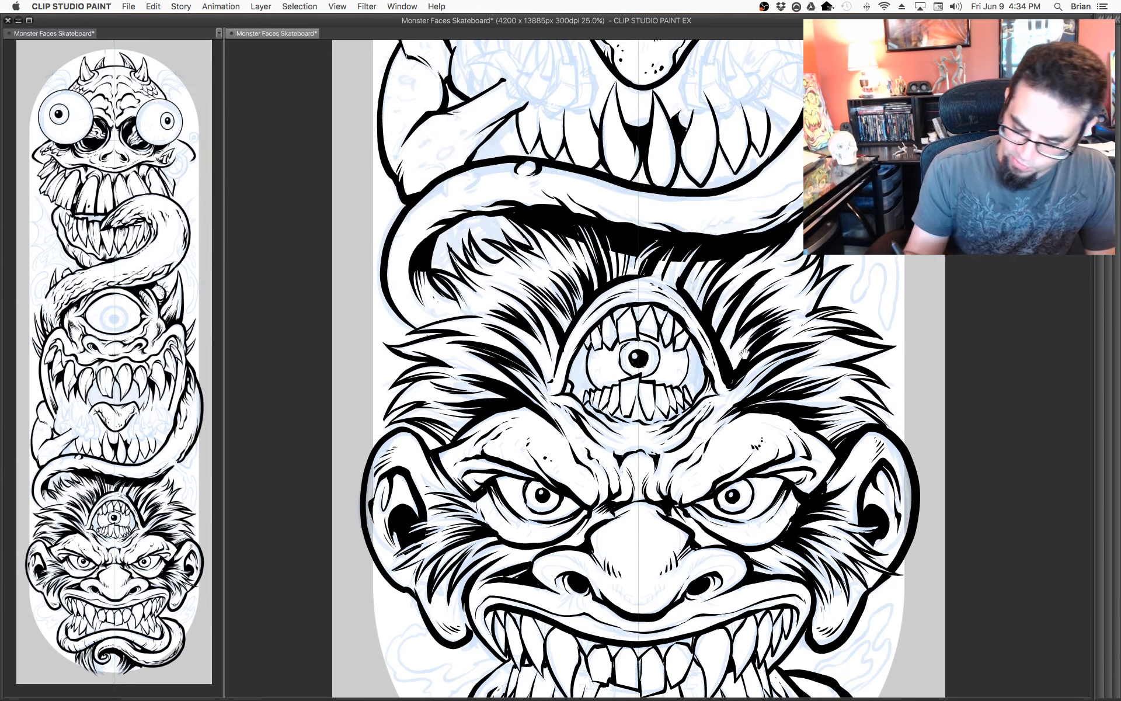
{"action": "left_click_drag", "start_coordinate": [743, 354], "coordinate": [776, 379]}
{"action": "mouse_move", "coordinate": [735, 425]}
{"action": "left_mouse_down"}
{"action": "mouse_move", "coordinate": [726, 373]}
{"action": "mouse_move", "coordinate": [743, 398]}
{"action": "mouse_move", "coordinate": [735, 417]}
{"action": "mouse_move", "coordinate": [729, 373]}
{"action": "mouse_move", "coordinate": [736, 416]}
{"action": "left_mouse_up"}
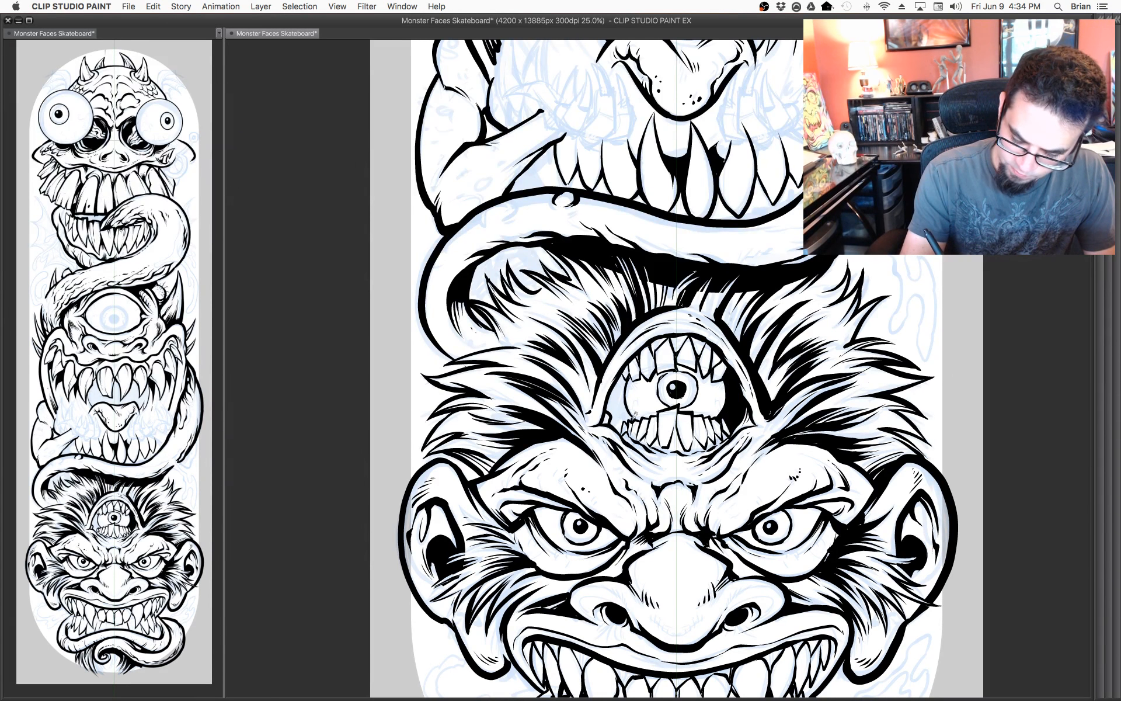
{"action": "mouse_move", "coordinate": [623, 425]}
{"action": "left_mouse_down"}
{"action": "mouse_move", "coordinate": [609, 411]}
{"action": "mouse_move", "coordinate": [623, 376]}
{"action": "mouse_move", "coordinate": [625, 415]}
{"action": "mouse_move", "coordinate": [623, 377]}
{"action": "mouse_move", "coordinate": [616, 403]}
{"action": "left_mouse_up"}
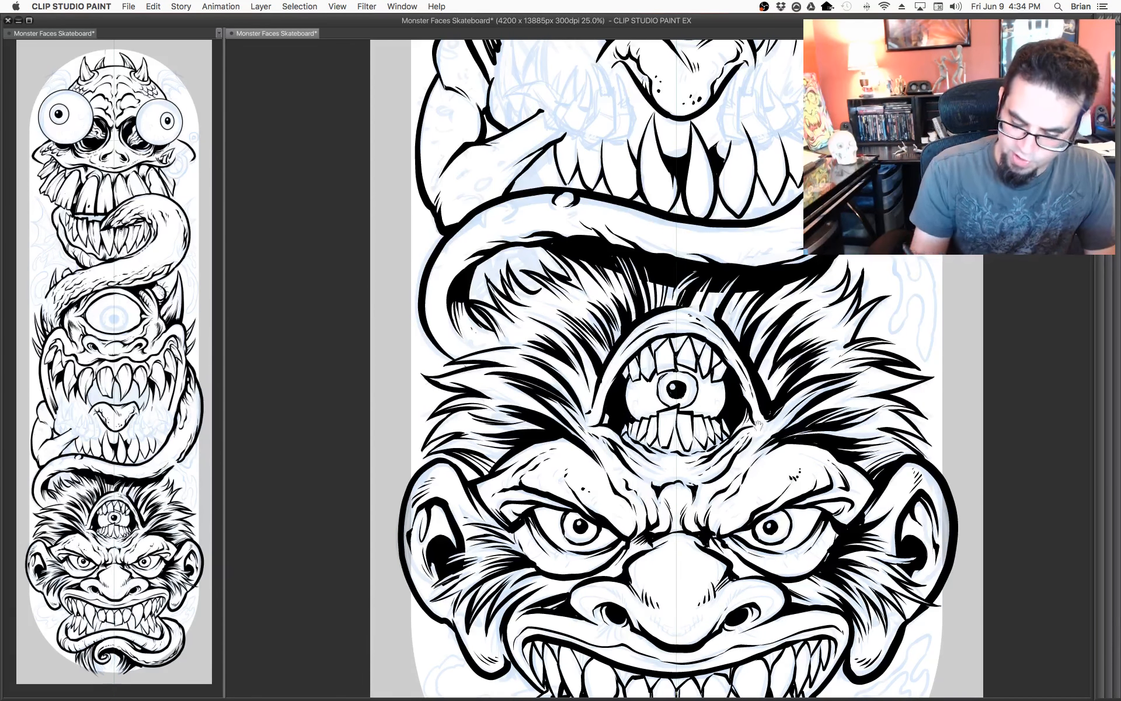
Add small speckle marks around the iris of the eye in the forehead mouth.
{"action": "left_click_drag", "start_coordinate": [760, 381], "coordinate": [753, 344]}
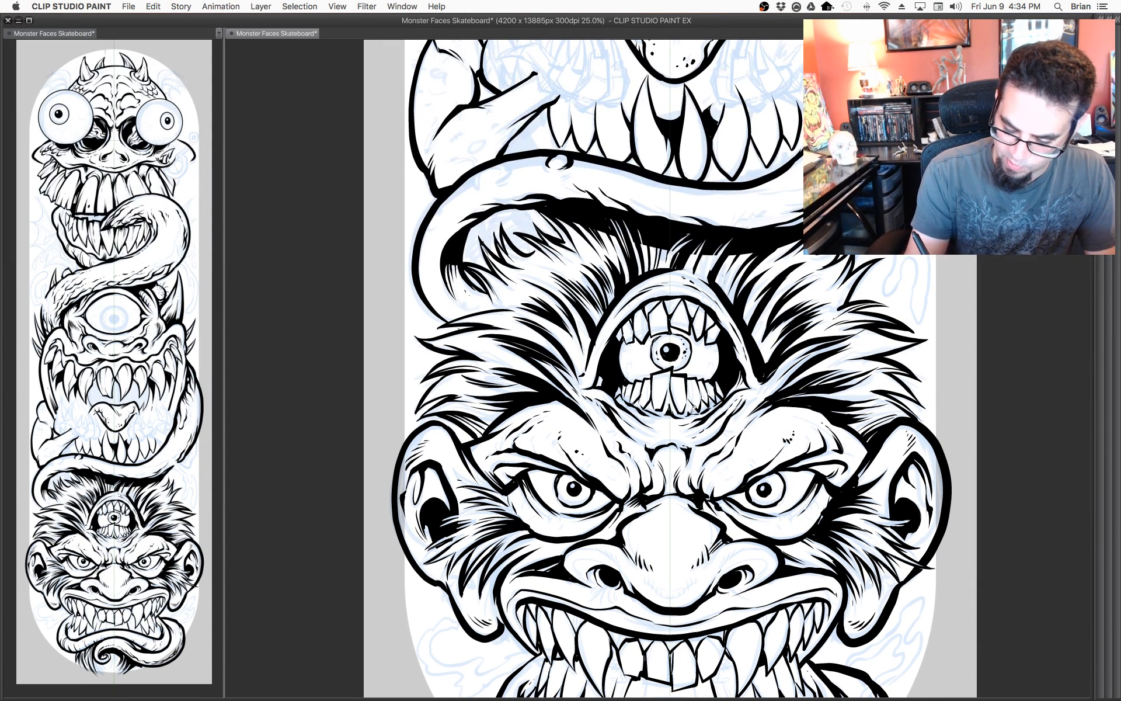
{"action": "left_click_drag", "start_coordinate": [738, 459], "coordinate": [748, 429]}
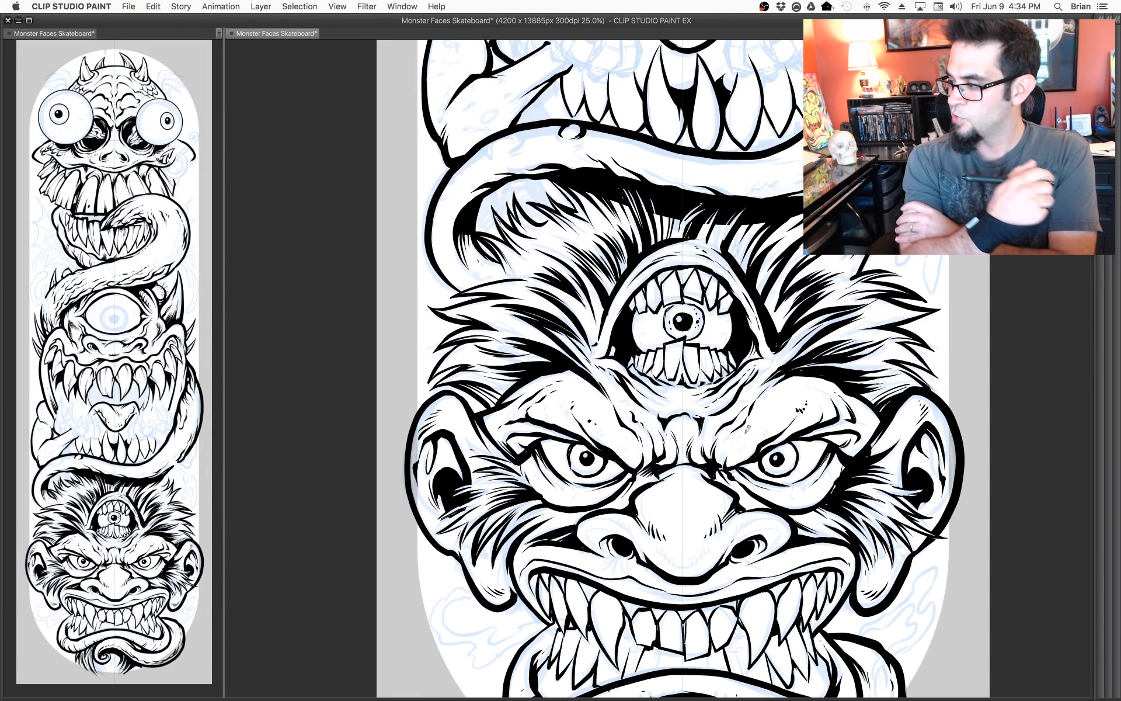
{"action": "left_click_drag", "start_coordinate": [685, 331], "coordinate": [674, 385]}
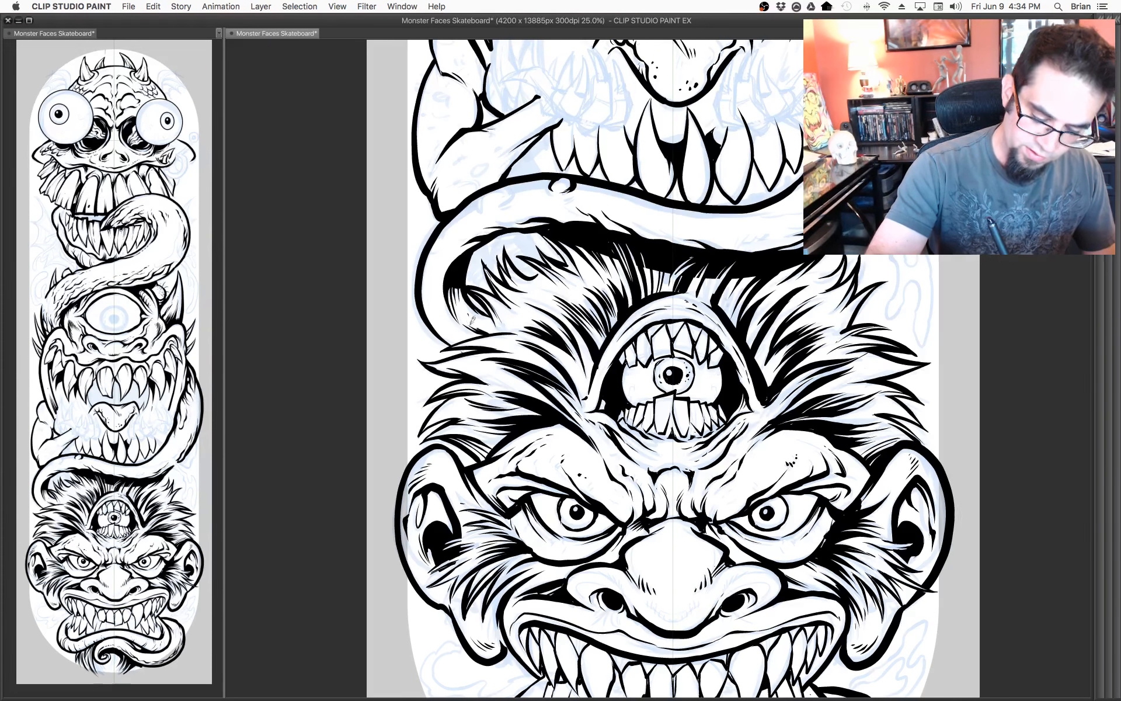
Ink the first scalloped edge curves of the webbed fin at the board's left edge, beside the top face's lower jaw.
{"action": "left_click_drag", "start_coordinate": [809, 255], "coordinate": [782, 457]}
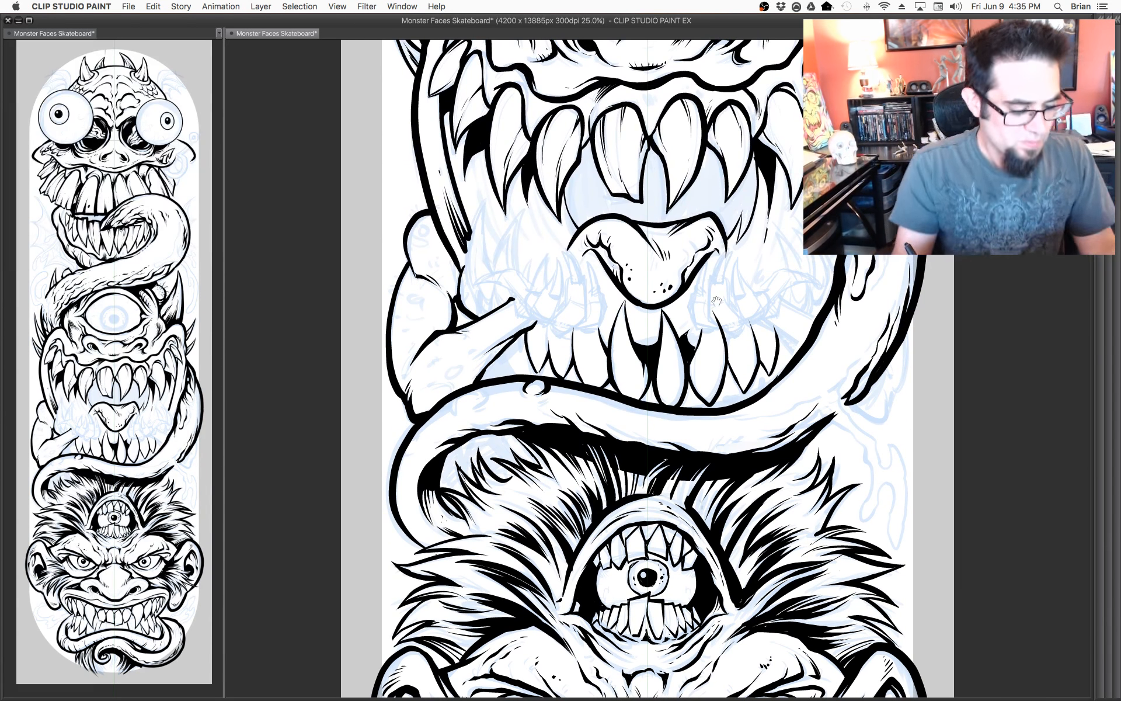
{"action": "left_click_drag", "start_coordinate": [729, 328], "coordinate": [710, 465]}
{"action": "left_click_drag", "start_coordinate": [635, 262], "coordinate": [661, 412]}
{"action": "left_click_drag", "start_coordinate": [646, 315], "coordinate": [657, 428]}
{"action": "left_click_drag", "start_coordinate": [620, 344], "coordinate": [632, 499]}
{"action": "mouse_move", "coordinate": [417, 279]}
{"action": "left_mouse_down"}
{"action": "mouse_move", "coordinate": [452, 287]}
{"action": "mouse_move", "coordinate": [459, 350]}
{"action": "left_mouse_up"}
{"action": "mouse_move", "coordinate": [436, 243]}
{"action": "left_mouse_down"}
{"action": "mouse_move", "coordinate": [459, 328]}
{"action": "mouse_move", "coordinate": [464, 309]}
{"action": "mouse_move", "coordinate": [438, 284]}
{"action": "left_mouse_up"}
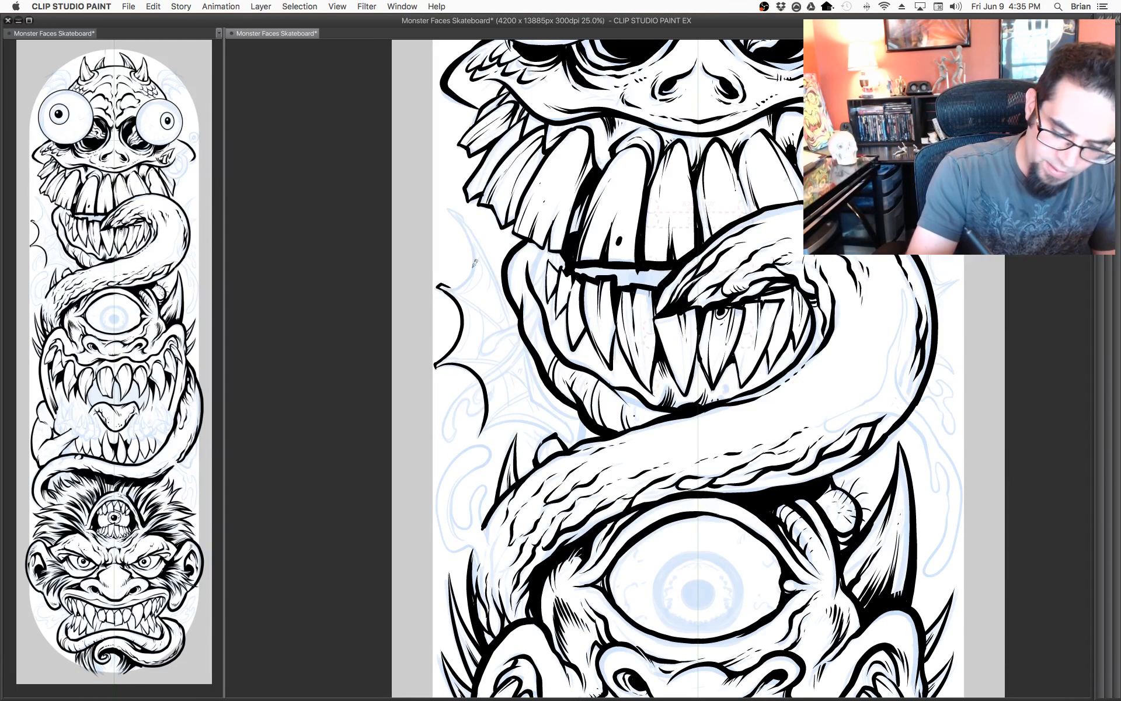
Complete the left webbed fin's scalloped outline and ink the small fin edge on the opposite side of the tentacle.
{"action": "mouse_move", "coordinate": [449, 282]}
{"action": "left_mouse_down"}
{"action": "mouse_move", "coordinate": [471, 240]}
{"action": "mouse_move", "coordinate": [456, 204]}
{"action": "mouse_move", "coordinate": [507, 287]}
{"action": "mouse_move", "coordinate": [540, 386]}
{"action": "mouse_move", "coordinate": [491, 313]}
{"action": "mouse_move", "coordinate": [535, 348]}
{"action": "mouse_move", "coordinate": [540, 390]}
{"action": "left_mouse_up"}
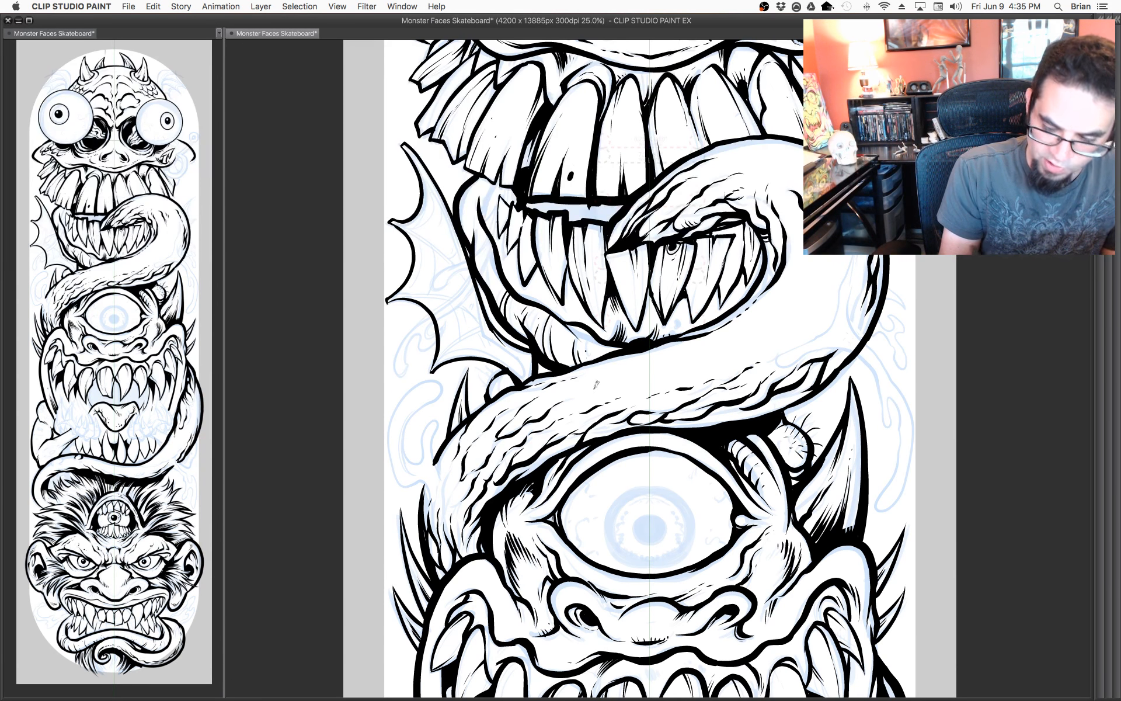
{"action": "left_click_drag", "start_coordinate": [820, 391], "coordinate": [751, 509]}
{"action": "mouse_move", "coordinate": [796, 296]}
{"action": "left_mouse_down"}
{"action": "mouse_move", "coordinate": [814, 281]}
{"action": "mouse_move", "coordinate": [844, 331]}
{"action": "mouse_move", "coordinate": [820, 356]}
{"action": "left_mouse_up"}
{"action": "left_click_drag", "start_coordinate": [709, 429], "coordinate": [772, 400]}
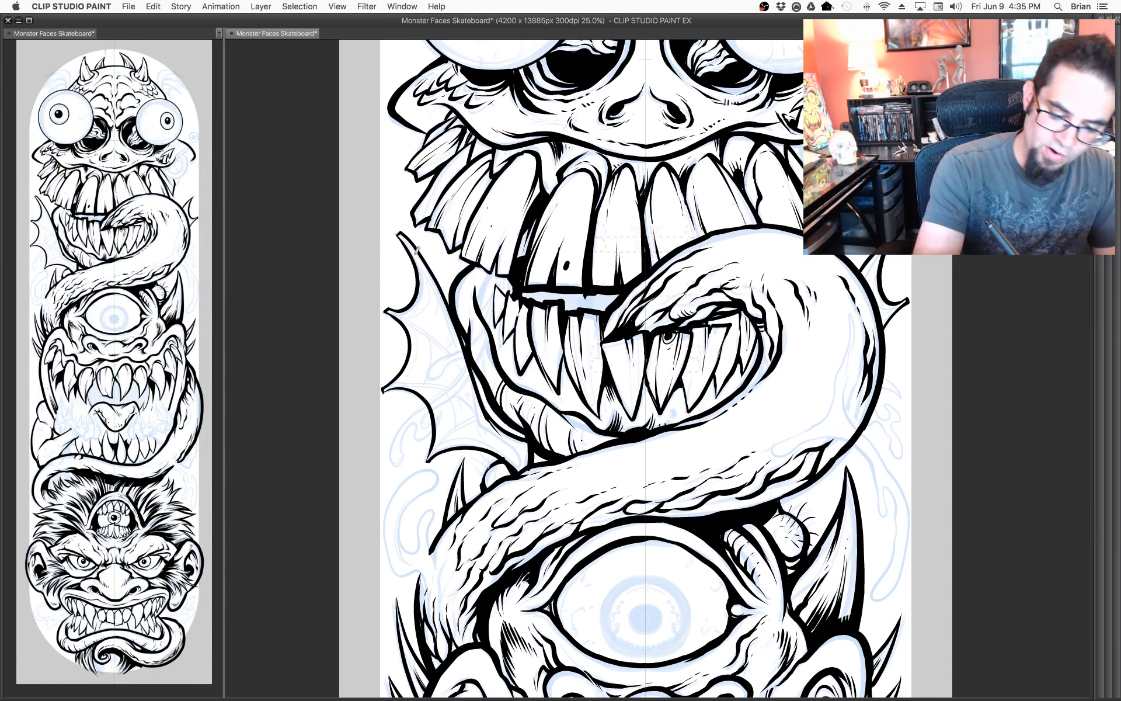
Ink the left fin's long inner edge along the jaw and its upper rib, undoing the unsatisfactory stroke.
{"action": "mouse_move", "coordinate": [424, 266]}
{"action": "left_mouse_down"}
{"action": "mouse_move", "coordinate": [480, 424]}
{"action": "mouse_move", "coordinate": [524, 463]}
{"action": "left_mouse_up"}
{"action": "left_click_drag", "start_coordinate": [580, 374], "coordinate": [656, 354]}
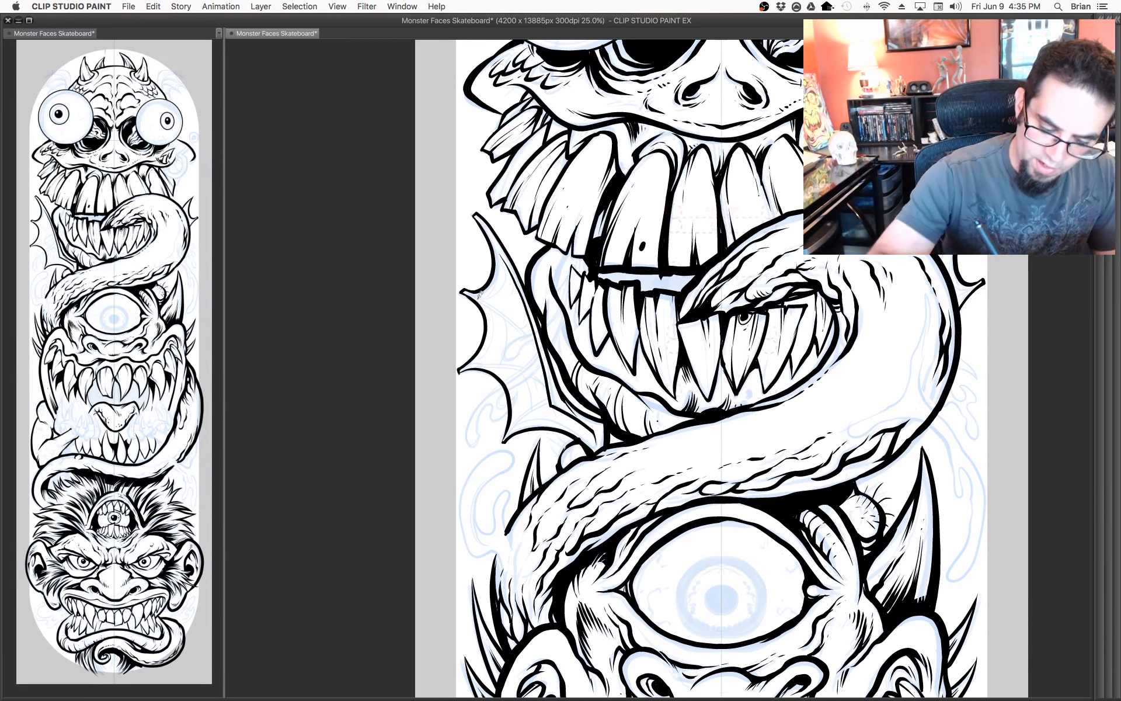
{"action": "left_click_drag", "start_coordinate": [464, 291], "coordinate": [527, 341]}
{"action": "left_click_drag", "start_coordinate": [472, 294], "coordinate": [528, 332]}
{"action": "key", "text": "super+z"}
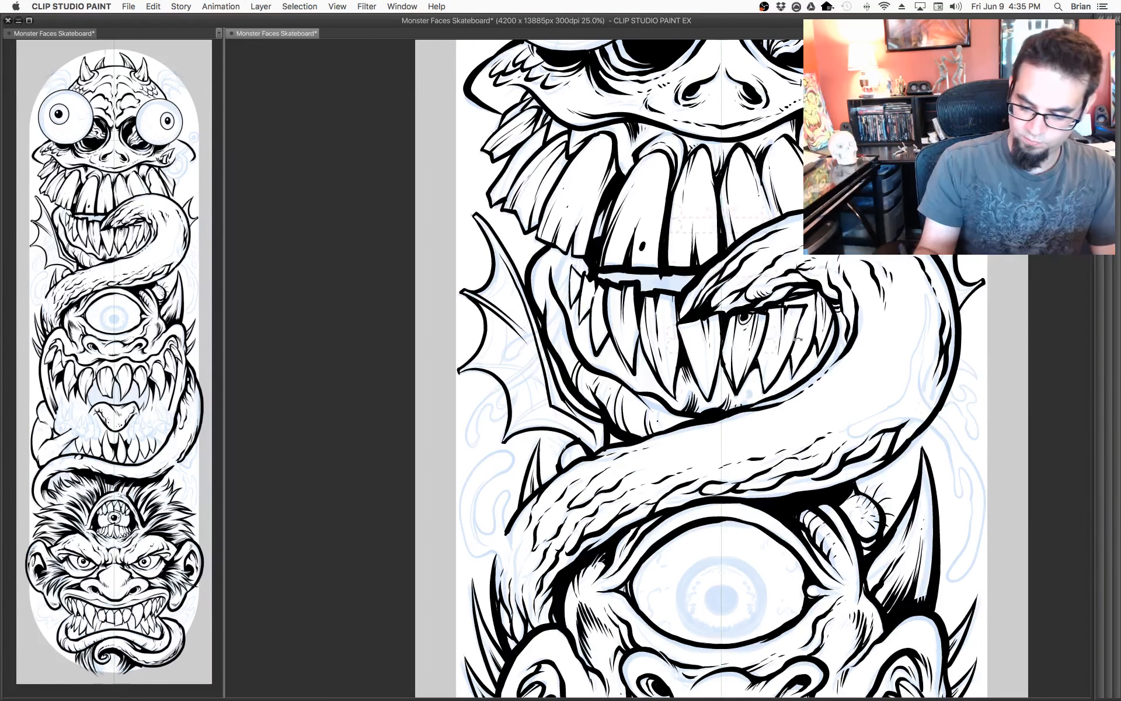
Rotate the canvas sideways and ink the remaining tapered ribs running inward from the left fin's points.
{"action": "left_click_drag", "start_coordinate": [798, 339], "coordinate": [665, 234]}
{"action": "left_click_drag", "start_coordinate": [665, 390], "coordinate": [670, 388]}
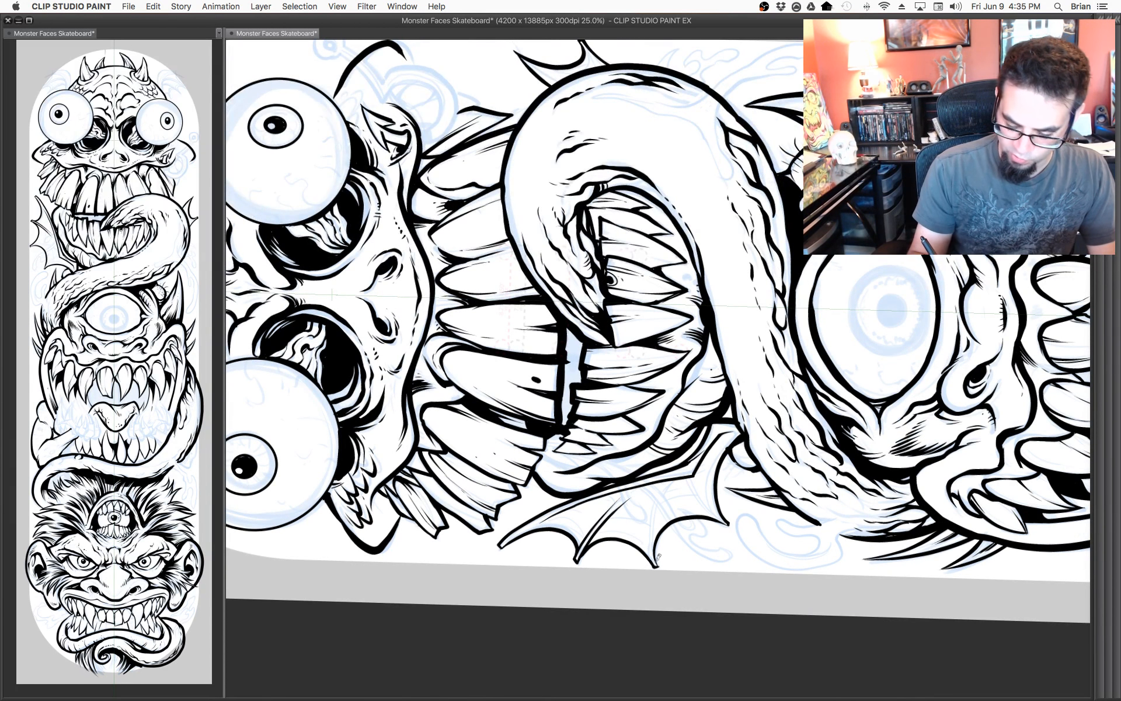
{"action": "left_click_drag", "start_coordinate": [657, 562], "coordinate": [670, 477]}
{"action": "left_click_drag", "start_coordinate": [655, 562], "coordinate": [666, 485]}
{"action": "left_click_drag", "start_coordinate": [725, 520], "coordinate": [696, 477]}
{"action": "left_click_drag", "start_coordinate": [729, 519], "coordinate": [696, 469]}
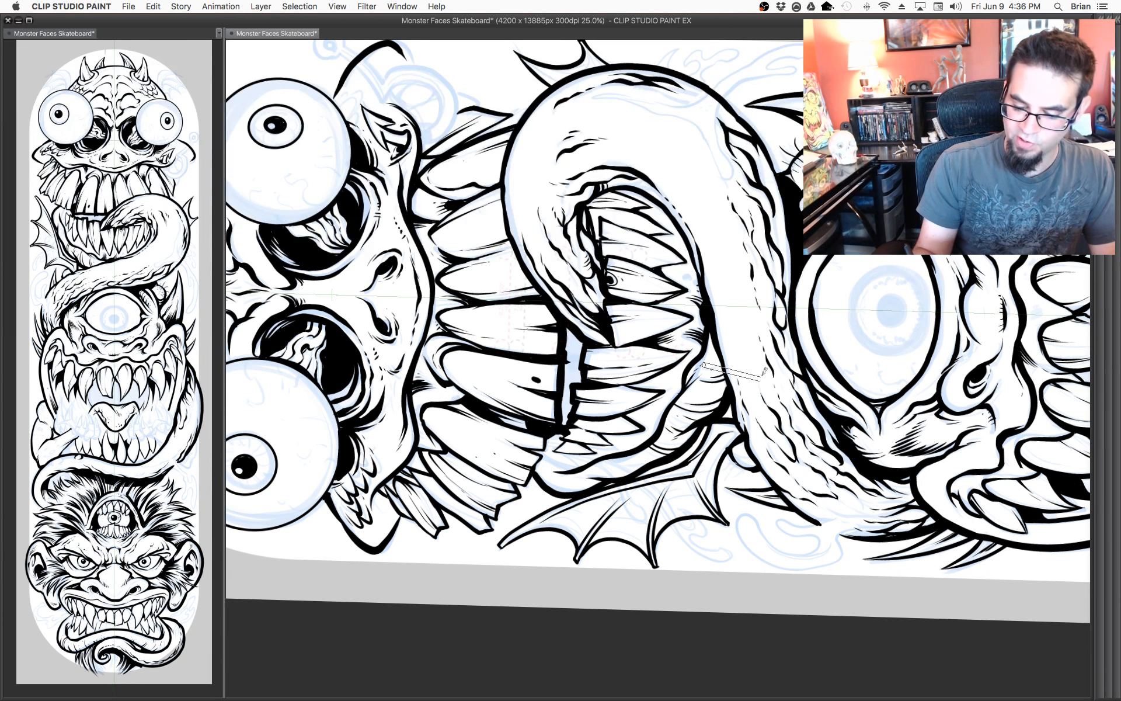
{"action": "left_click_drag", "start_coordinate": [760, 353], "coordinate": [742, 195]}
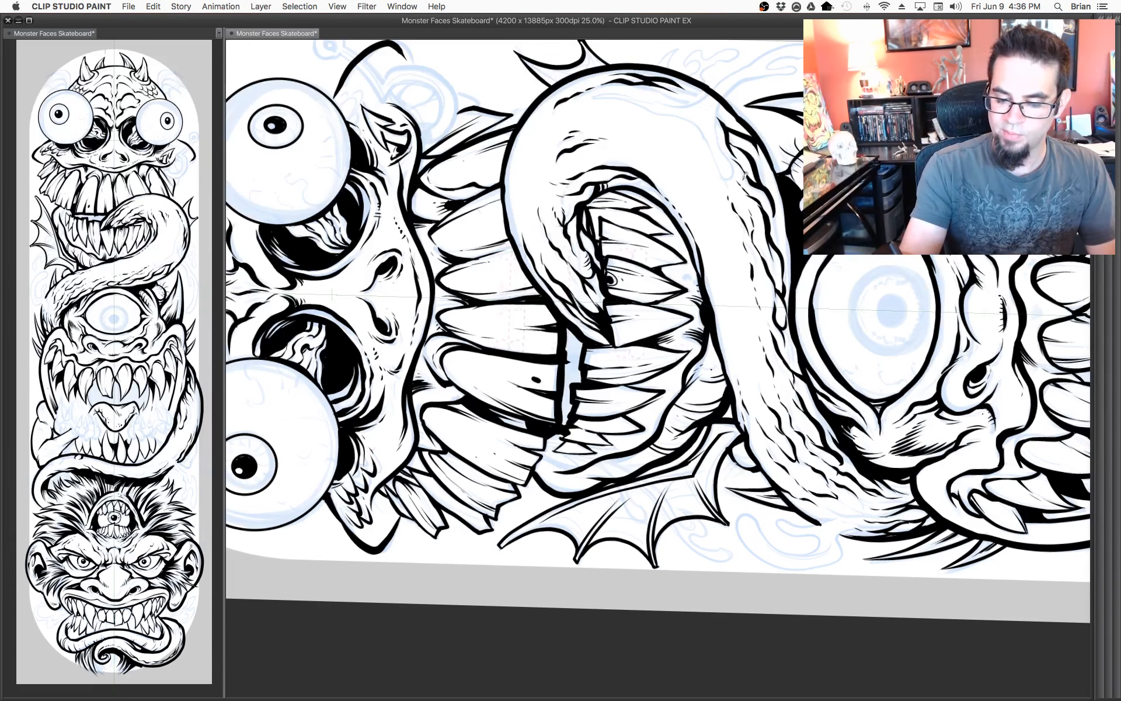
Straighten the canvas and ink the inner curve of the webbed ear above the large left eyeball, undoing the top edge stroke.
{"action": "scroll", "coordinate": [780, 287], "scroll_direction": "down", "scroll_amount": 3}
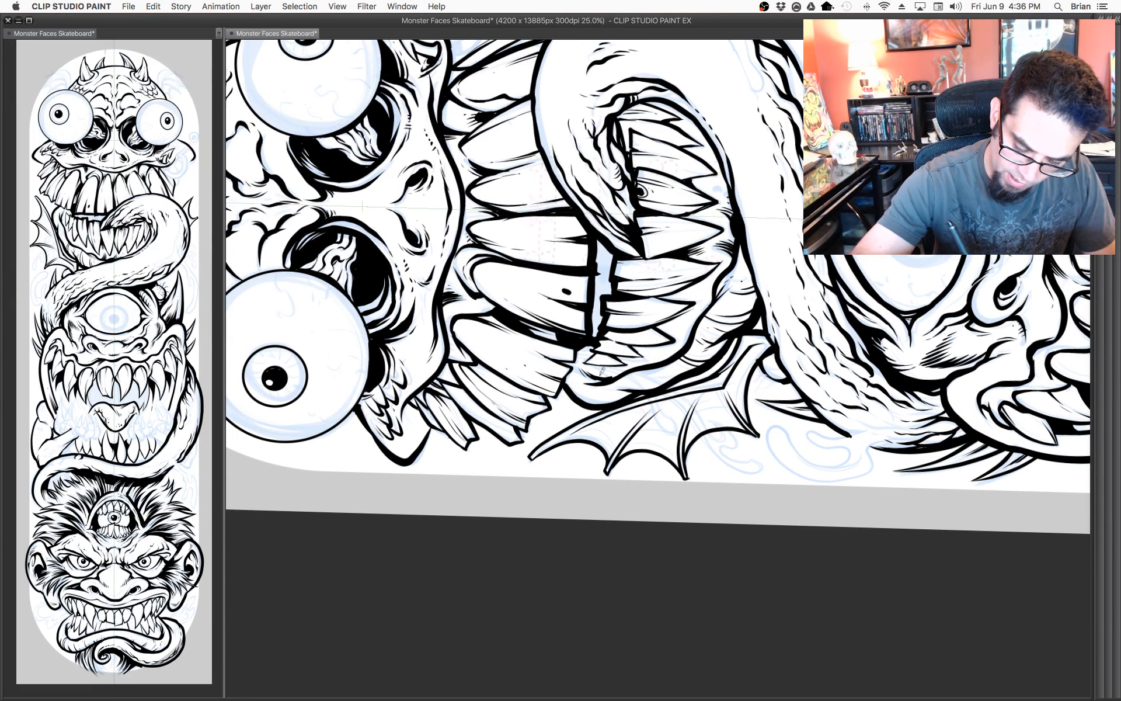
{"action": "left_click_drag", "start_coordinate": [805, 290], "coordinate": [569, 376]}
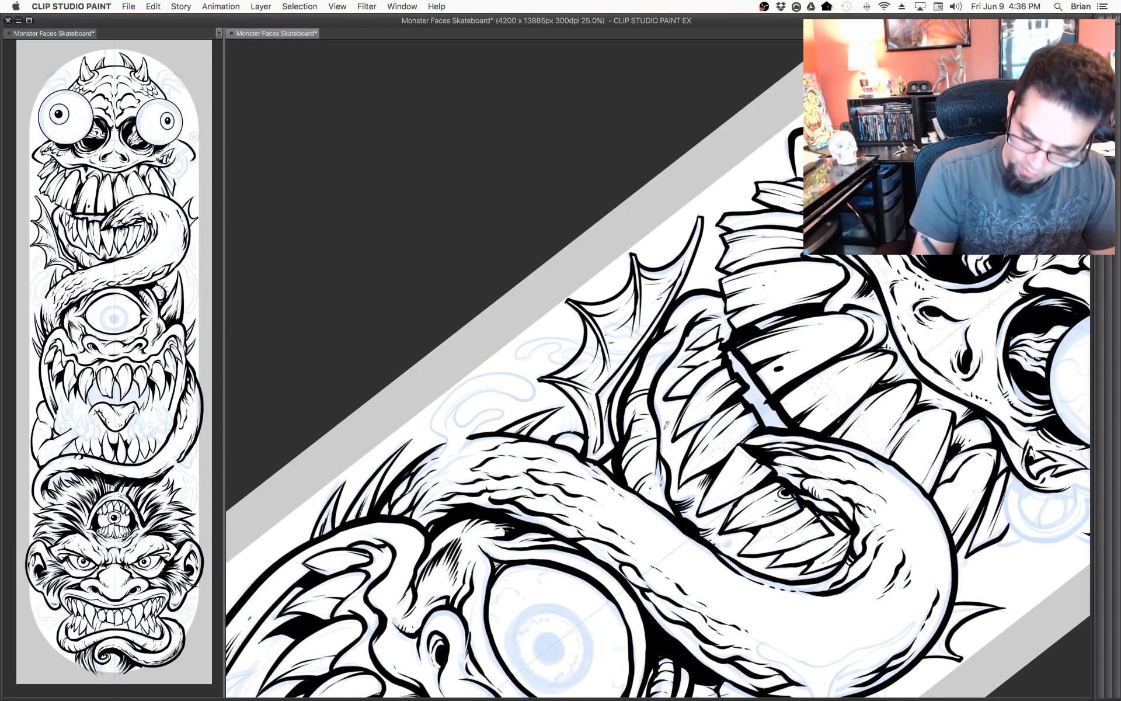
{"action": "key", "text": "ctrl+@"}
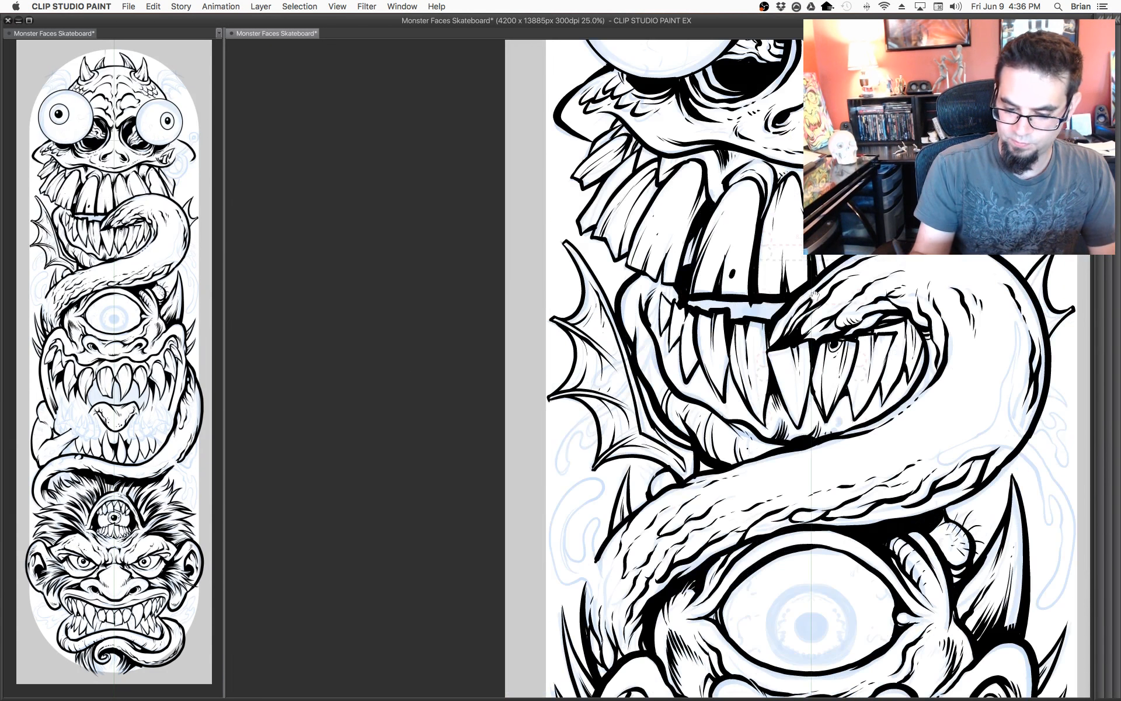
{"action": "scroll", "coordinate": [814, 296], "scroll_direction": "up", "scroll_amount": 2}
{"action": "scroll", "coordinate": [675, 473], "scroll_direction": "up", "scroll_amount": 5}
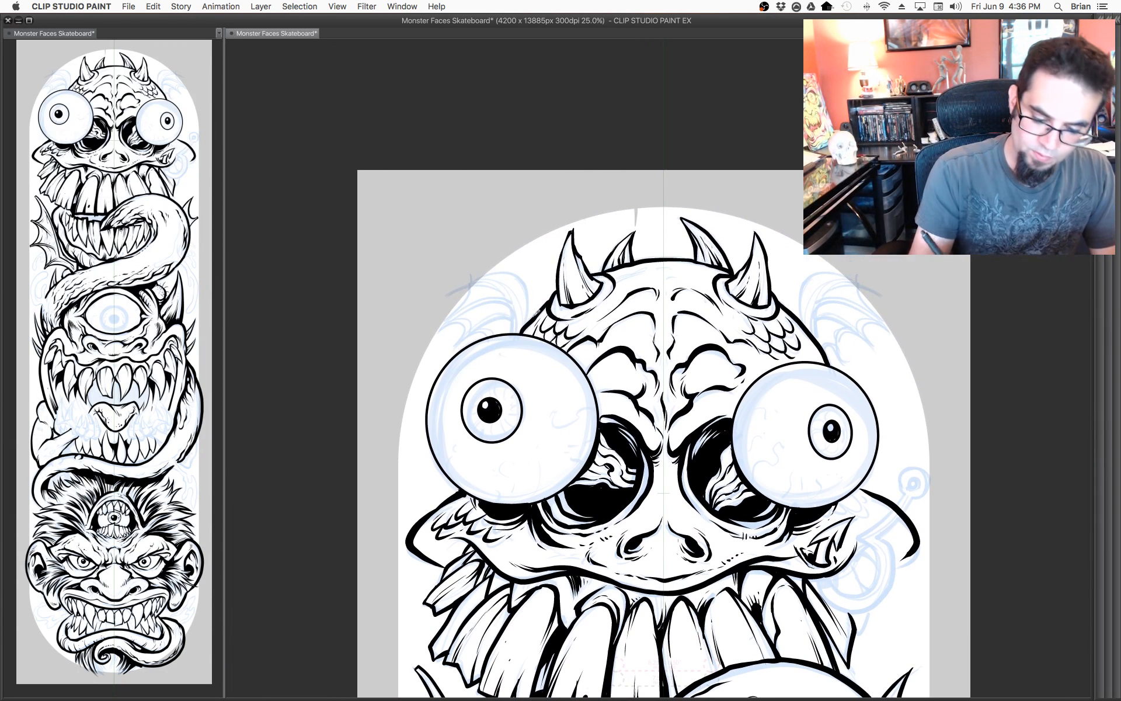
{"action": "mouse_move", "coordinate": [507, 330]}
{"action": "left_mouse_down"}
{"action": "mouse_move", "coordinate": [523, 293]}
{"action": "mouse_move", "coordinate": [514, 316]}
{"action": "mouse_move", "coordinate": [509, 282]}
{"action": "mouse_move", "coordinate": [531, 289]}
{"action": "mouse_move", "coordinate": [531, 322]}
{"action": "left_mouse_up"}
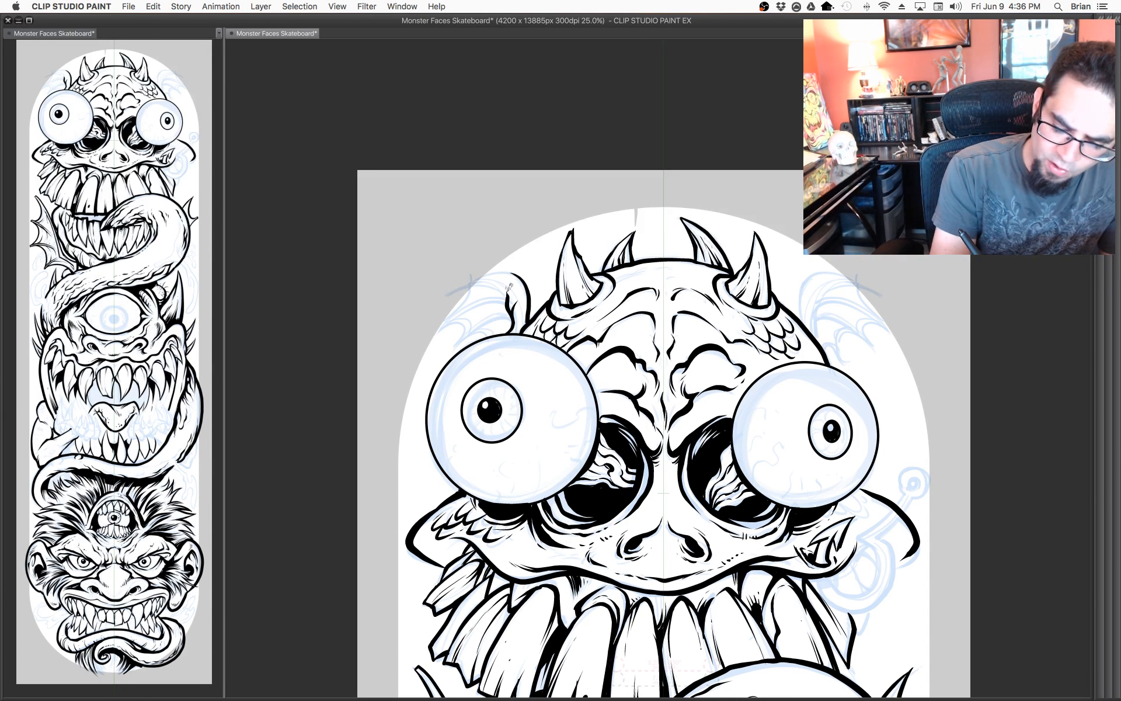
{"action": "mouse_move", "coordinate": [510, 278]}
{"action": "left_mouse_down"}
{"action": "mouse_move", "coordinate": [506, 293]}
{"action": "mouse_move", "coordinate": [494, 279]}
{"action": "mouse_move", "coordinate": [452, 302]}
{"action": "left_mouse_up"}
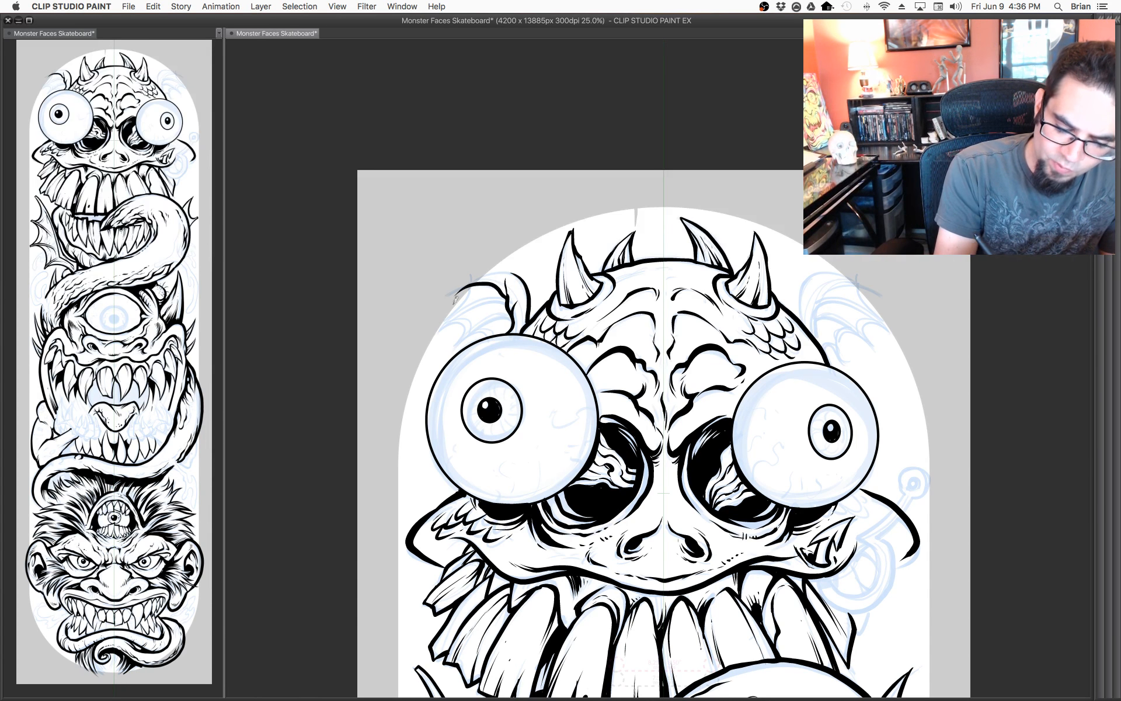
{"action": "key", "text": "super+z"}
{"action": "key", "text": "super+z"}
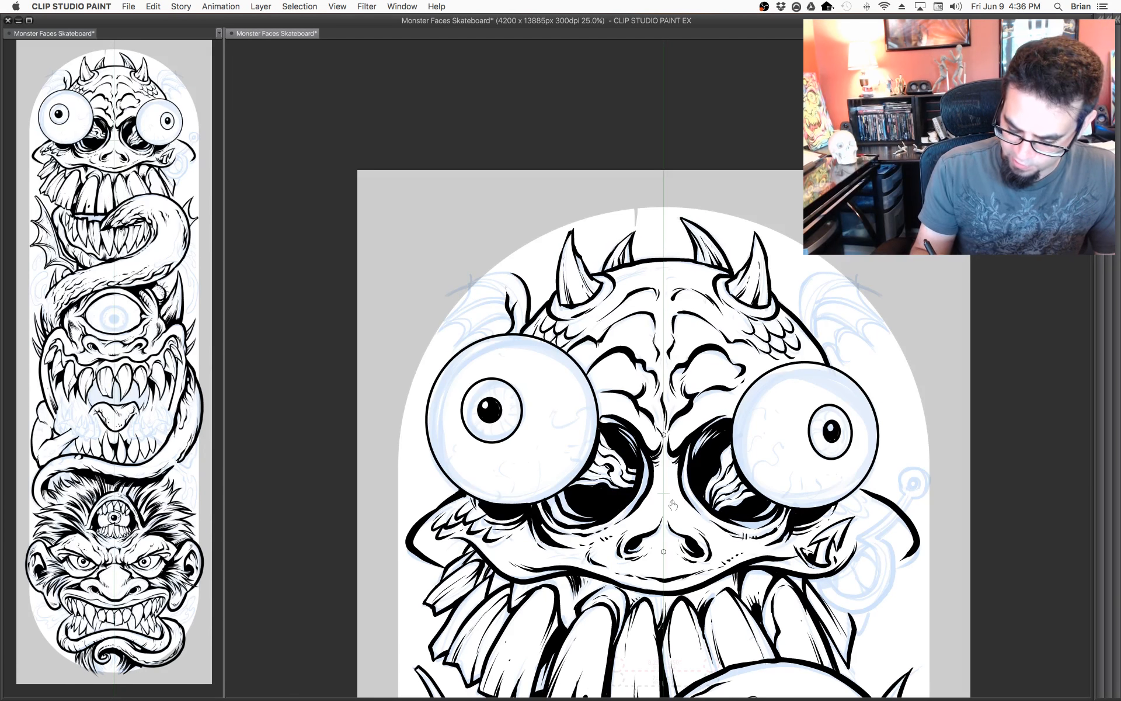
Ink the webbed ears mirrored on both sides of the top face: inner curves, pointed top edges and scalloped outer edges.
{"action": "key", "text": "super+1"}
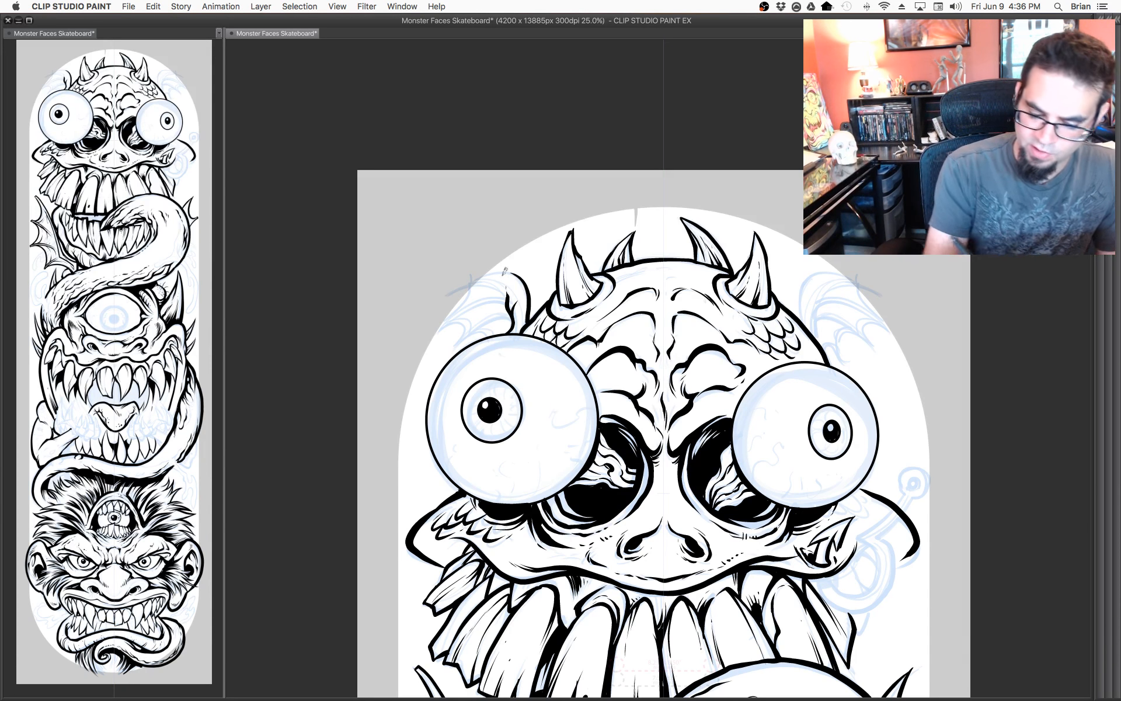
{"action": "mouse_move", "coordinate": [514, 330]}
{"action": "left_mouse_down"}
{"action": "mouse_move", "coordinate": [523, 293]}
{"action": "mouse_move", "coordinate": [516, 313]}
{"action": "mouse_move", "coordinate": [513, 271]}
{"action": "left_mouse_up"}
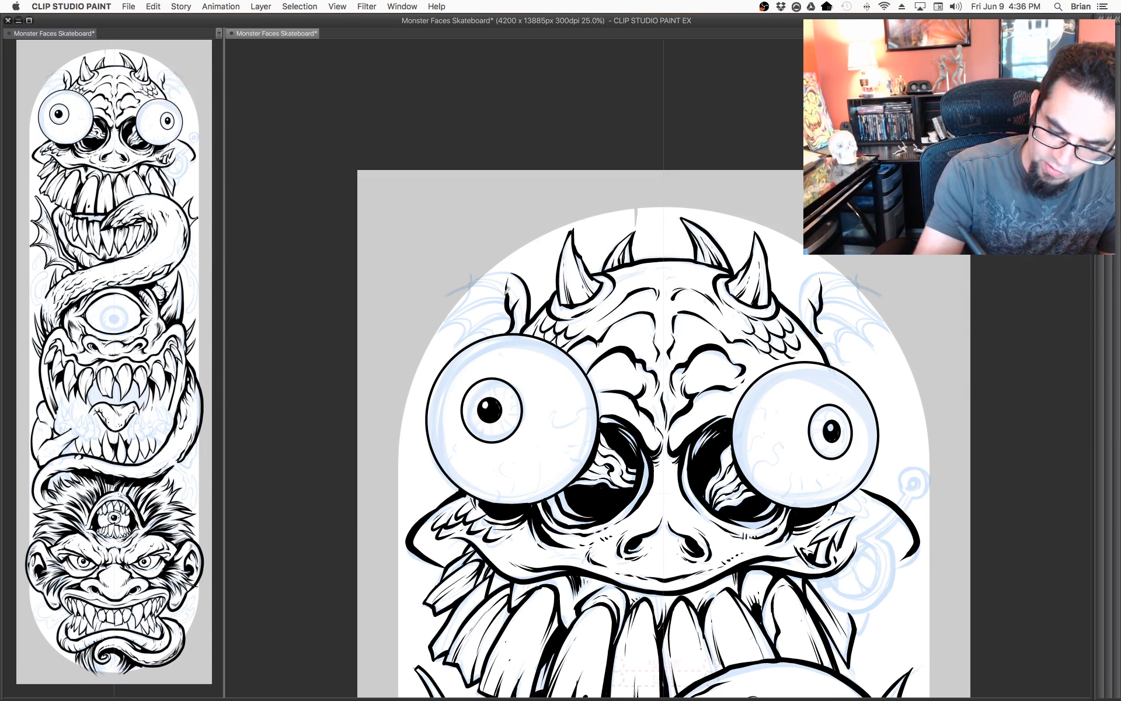
{"action": "left_click_drag", "start_coordinate": [704, 359], "coordinate": [810, 363]}
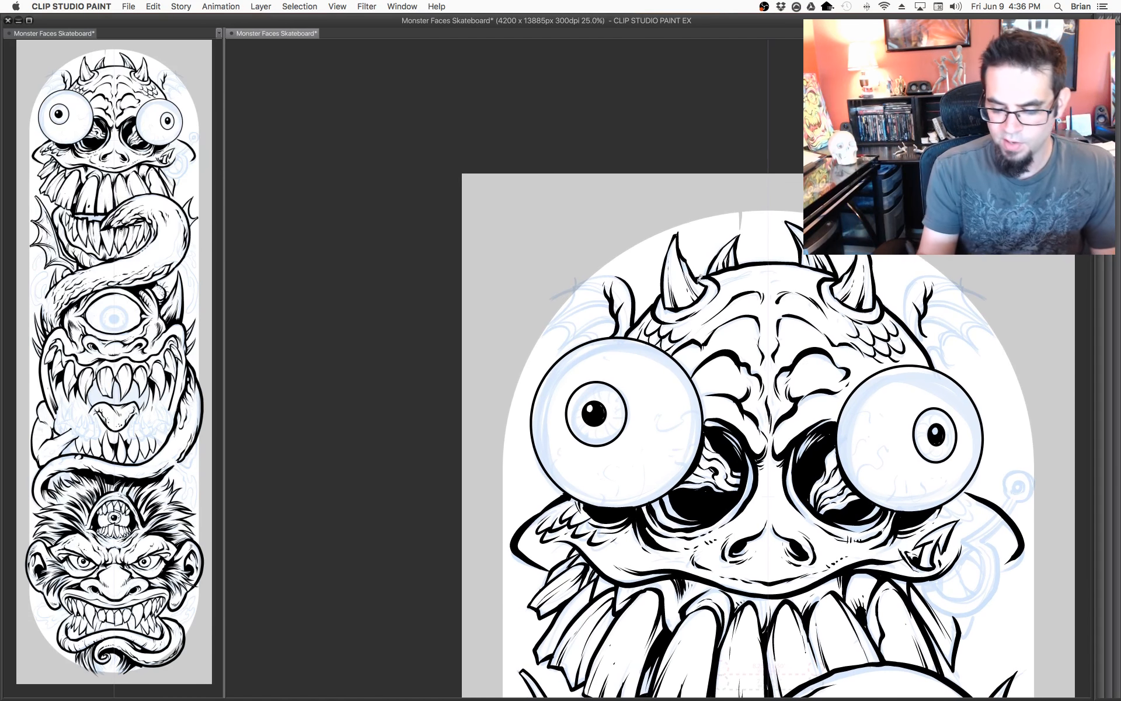
{"action": "left_click_drag", "start_coordinate": [627, 274], "coordinate": [536, 289]}
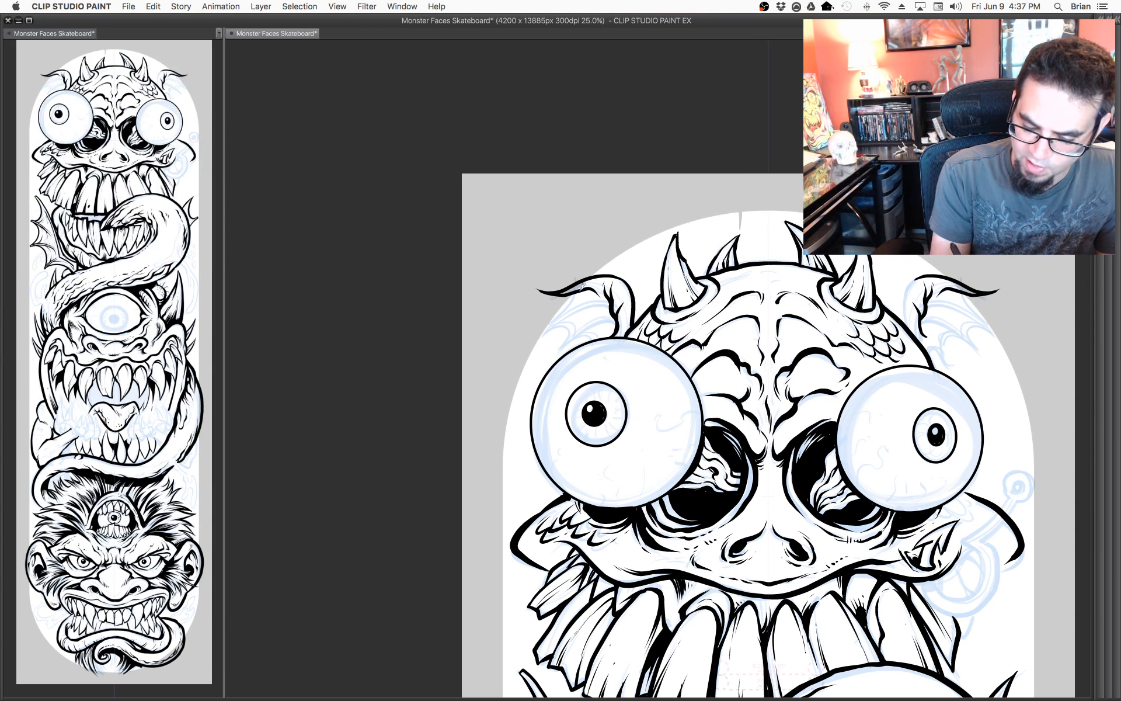
{"action": "left_click_drag", "start_coordinate": [575, 291], "coordinate": [544, 329]}
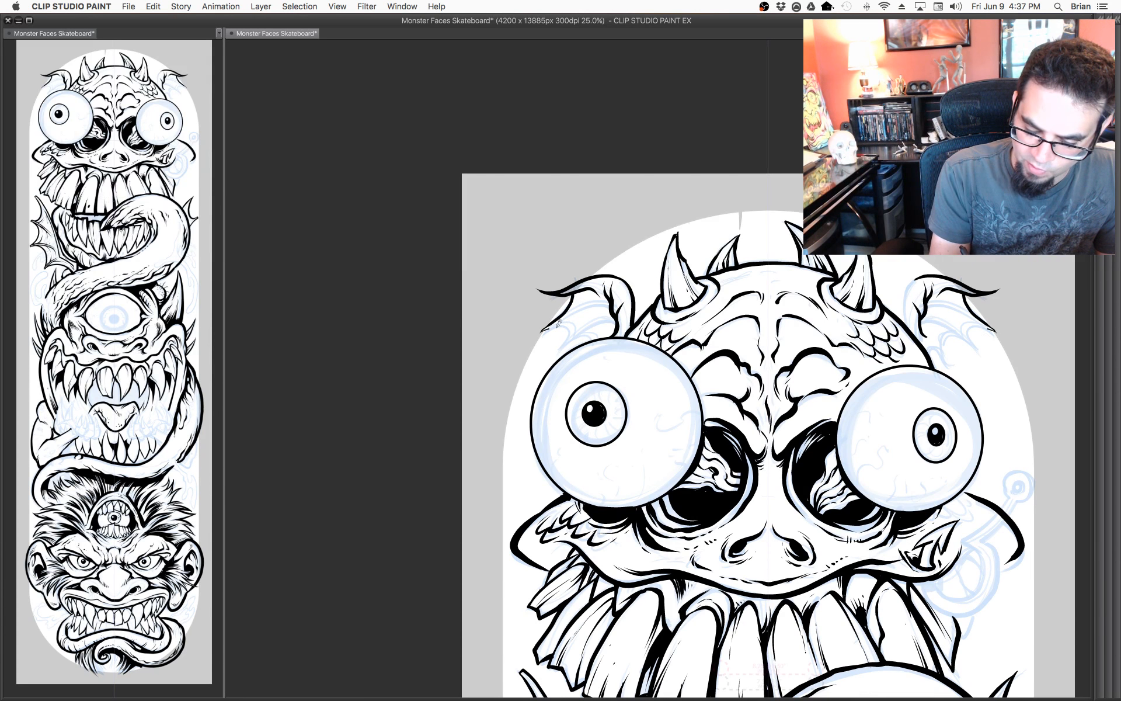
{"action": "mouse_move", "coordinate": [559, 322]}
{"action": "left_mouse_down"}
{"action": "mouse_move", "coordinate": [568, 337]}
{"action": "mouse_move", "coordinate": [558, 349]}
{"action": "mouse_move", "coordinate": [591, 337]}
{"action": "left_mouse_up"}
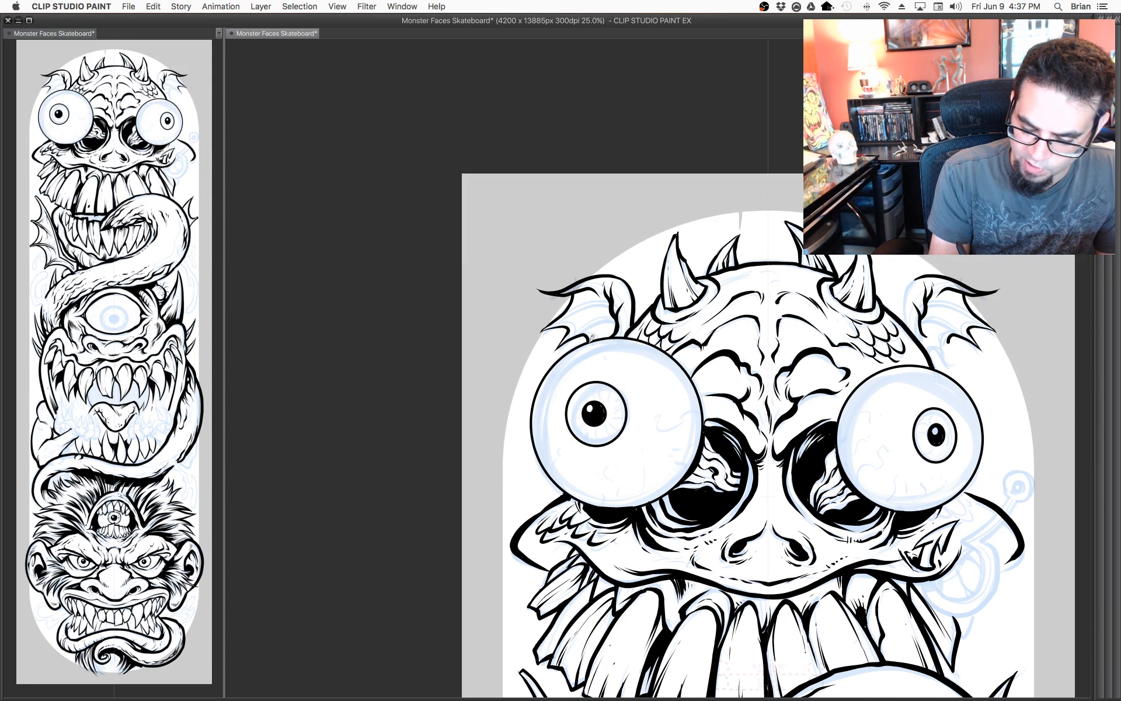
{"action": "mouse_move", "coordinate": [697, 331]}
{"action": "left_mouse_down"}
{"action": "mouse_move", "coordinate": [686, 344]}
{"action": "mouse_move", "coordinate": [688, 333]}
{"action": "mouse_move", "coordinate": [543, 306]}
{"action": "mouse_move", "coordinate": [680, 339]}
{"action": "left_mouse_up"}
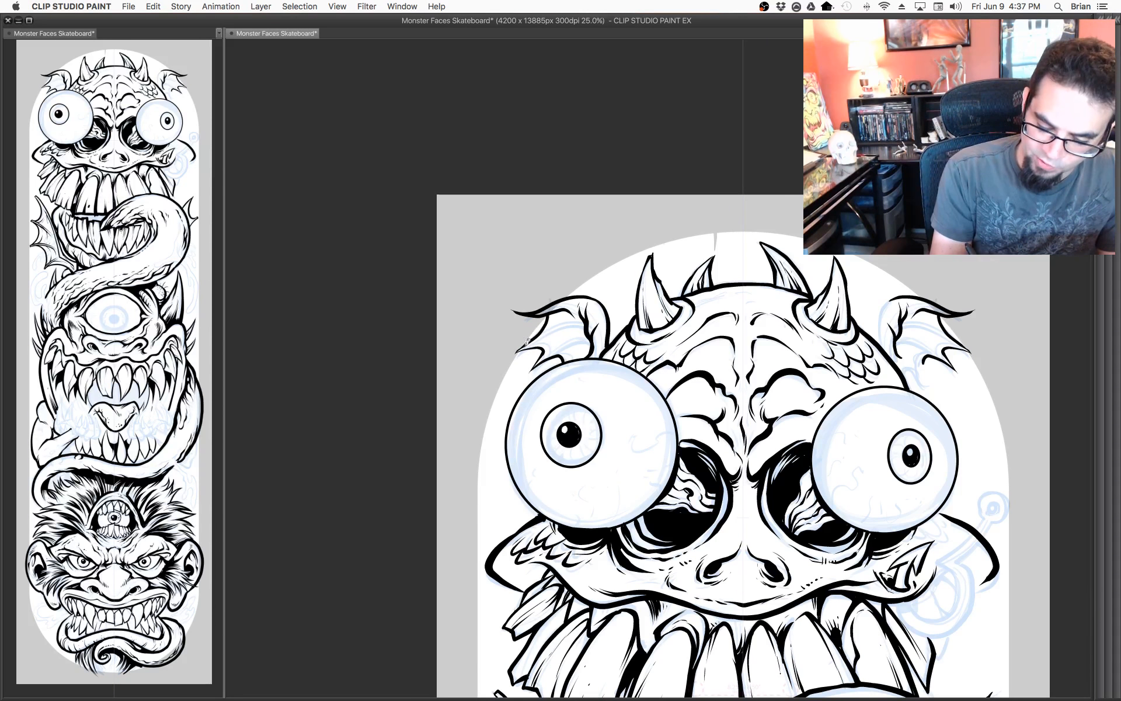
Ink the tapered ribs inside the left webbed ear, running inward from its points.
{"action": "left_click_drag", "start_coordinate": [525, 346], "coordinate": [591, 319]}
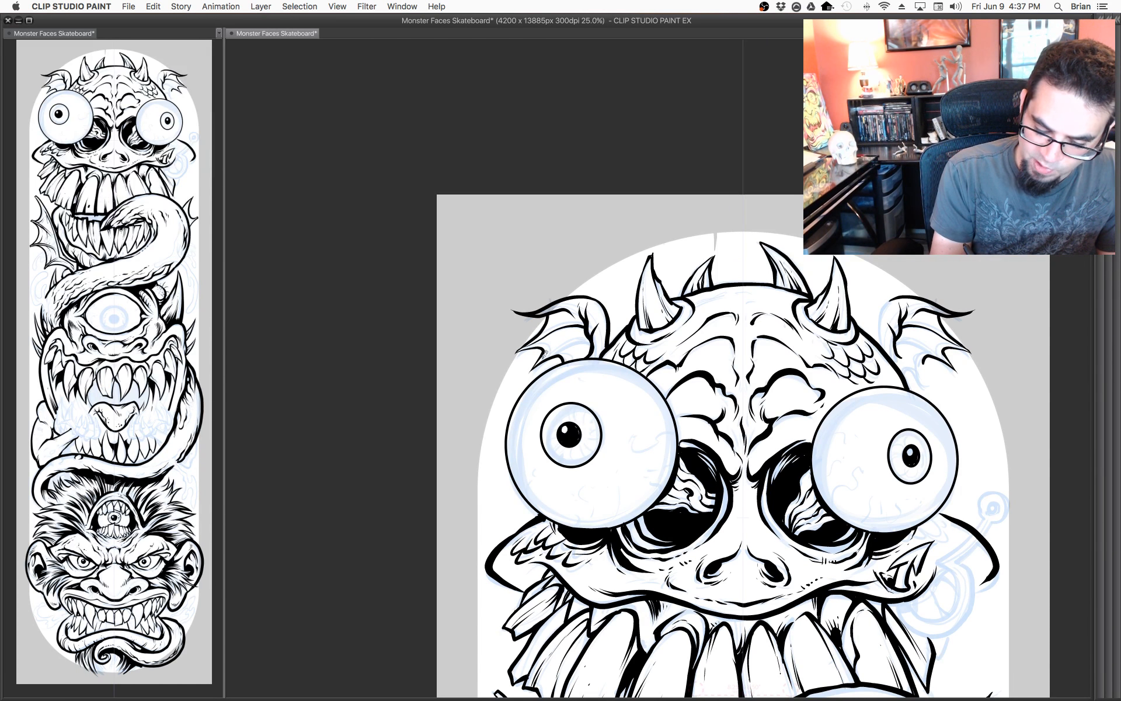
{"action": "left_click_drag", "start_coordinate": [544, 353], "coordinate": [591, 339]}
{"action": "left_click_drag", "start_coordinate": [799, 438], "coordinate": [672, 414]}
Complete the right webbed ear with its lower scalloped edge, rounded back contour and inner ribs.
{"action": "mouse_move", "coordinate": [803, 332]}
{"action": "left_mouse_down"}
{"action": "mouse_move", "coordinate": [804, 358]}
{"action": "mouse_move", "coordinate": [790, 339]}
{"action": "mouse_move", "coordinate": [781, 347]}
{"action": "mouse_move", "coordinate": [790, 334]}
{"action": "mouse_move", "coordinate": [852, 336]}
{"action": "mouse_move", "coordinate": [840, 368]}
{"action": "left_mouse_up"}
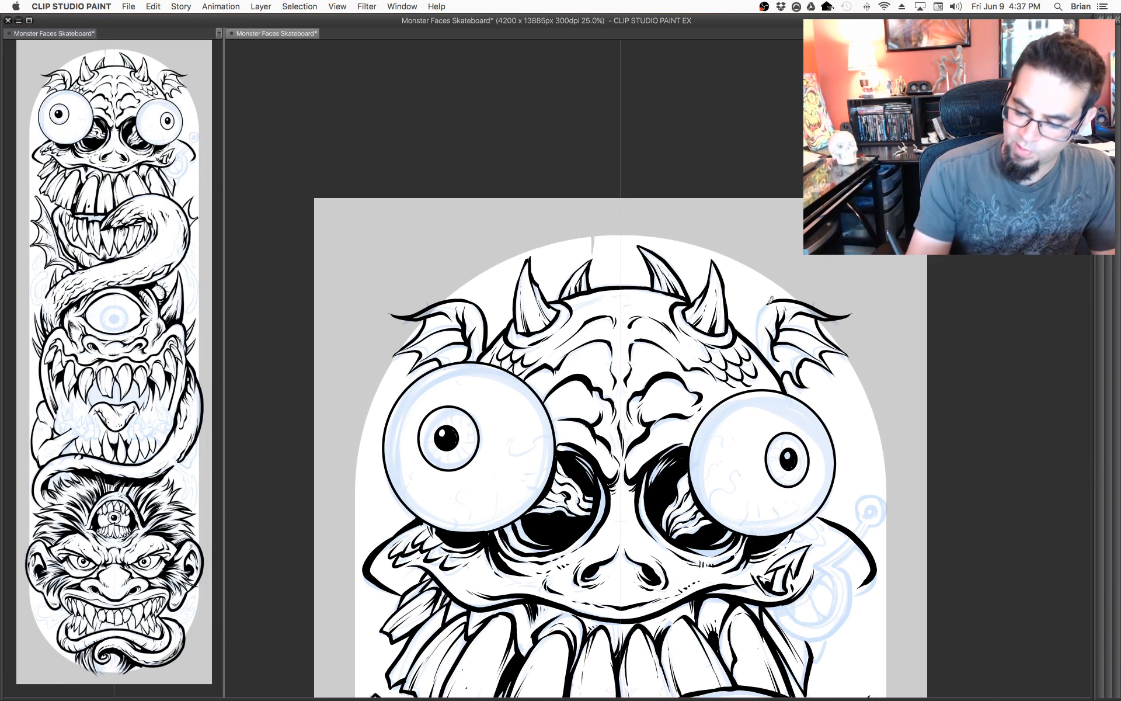
{"action": "mouse_move", "coordinate": [768, 303]}
{"action": "left_mouse_down"}
{"action": "mouse_move", "coordinate": [754, 326]}
{"action": "mouse_move", "coordinate": [760, 352]}
{"action": "left_mouse_up"}
{"action": "left_click_drag", "start_coordinate": [754, 327], "coordinate": [758, 310]}
{"action": "mouse_move", "coordinate": [820, 374]}
{"action": "left_mouse_down"}
{"action": "mouse_move", "coordinate": [807, 327]}
{"action": "mouse_move", "coordinate": [740, 356]}
{"action": "left_mouse_up"}
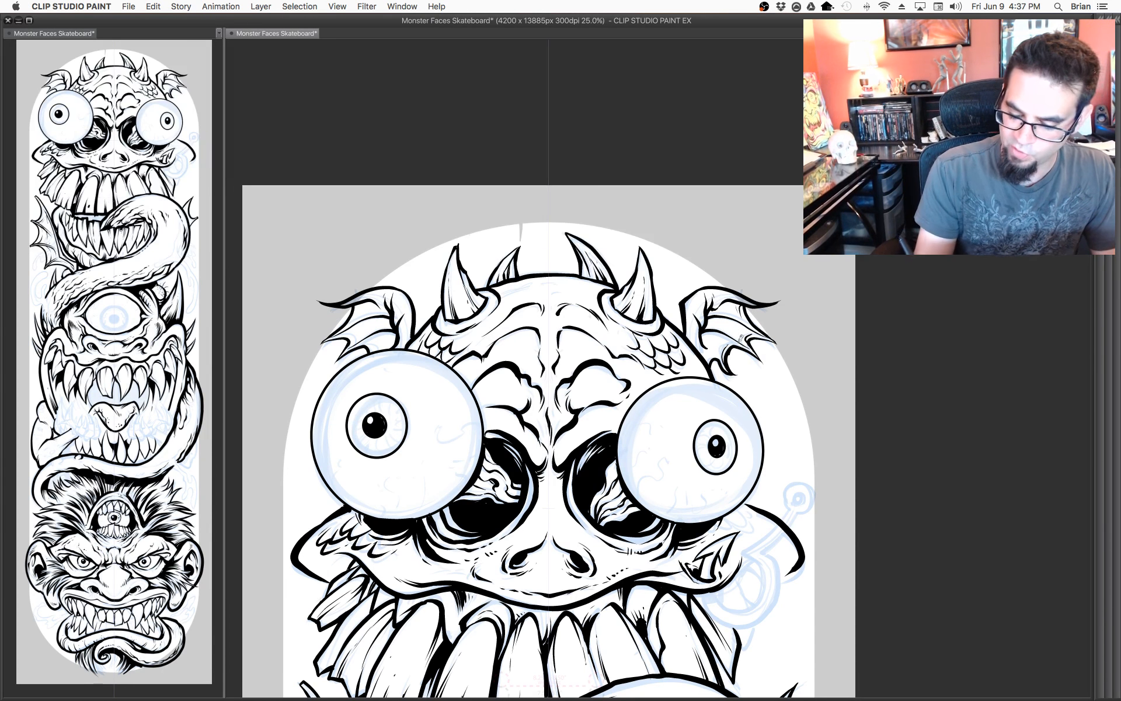
{"action": "mouse_move", "coordinate": [731, 331]}
{"action": "left_mouse_down"}
{"action": "mouse_move", "coordinate": [718, 350]}
{"action": "mouse_move", "coordinate": [738, 329]}
{"action": "mouse_move", "coordinate": [732, 335]}
{"action": "left_mouse_up"}
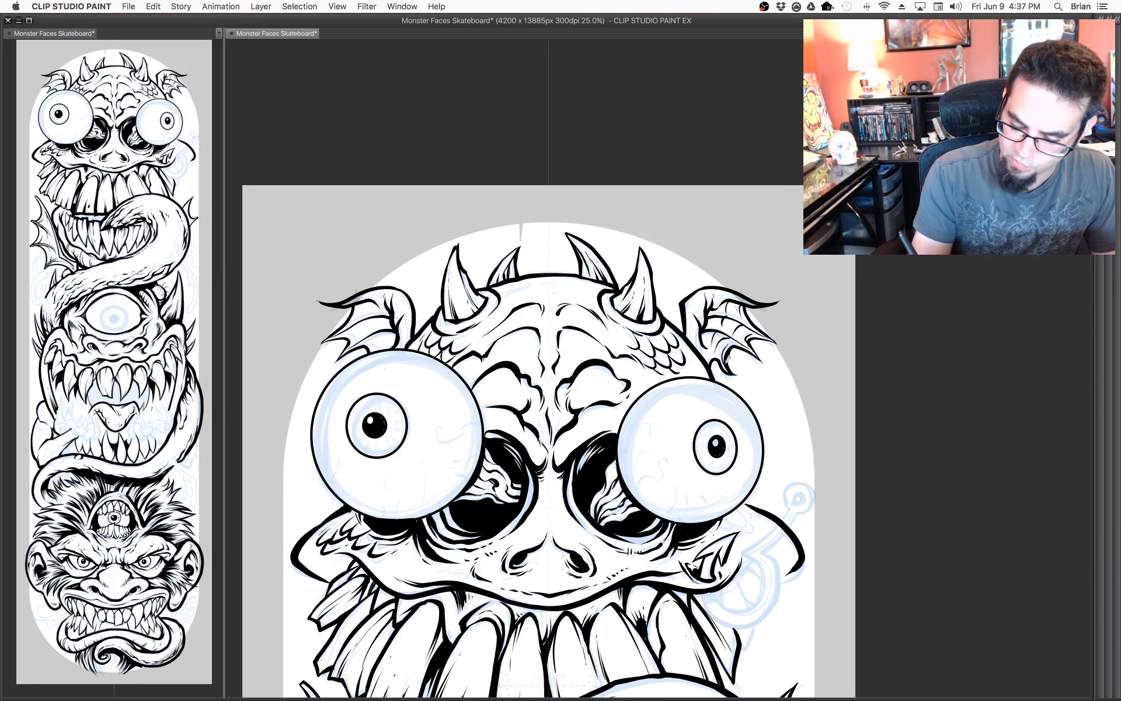
Ink a contour along the inner rim of the top face's right eye socket beside the nose, redrawing the stroke once.
{"action": "left_click_drag", "start_coordinate": [704, 414], "coordinate": [780, 384]}
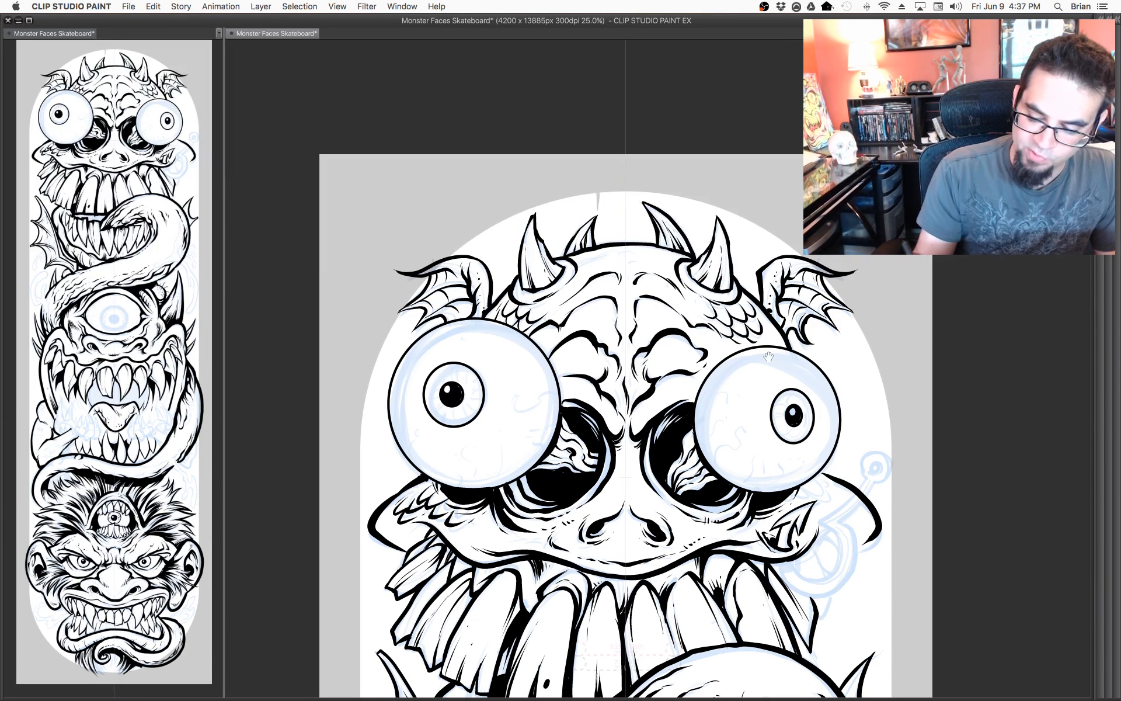
{"action": "scroll", "coordinate": [604, 278], "scroll_direction": "down", "scroll_amount": 3}
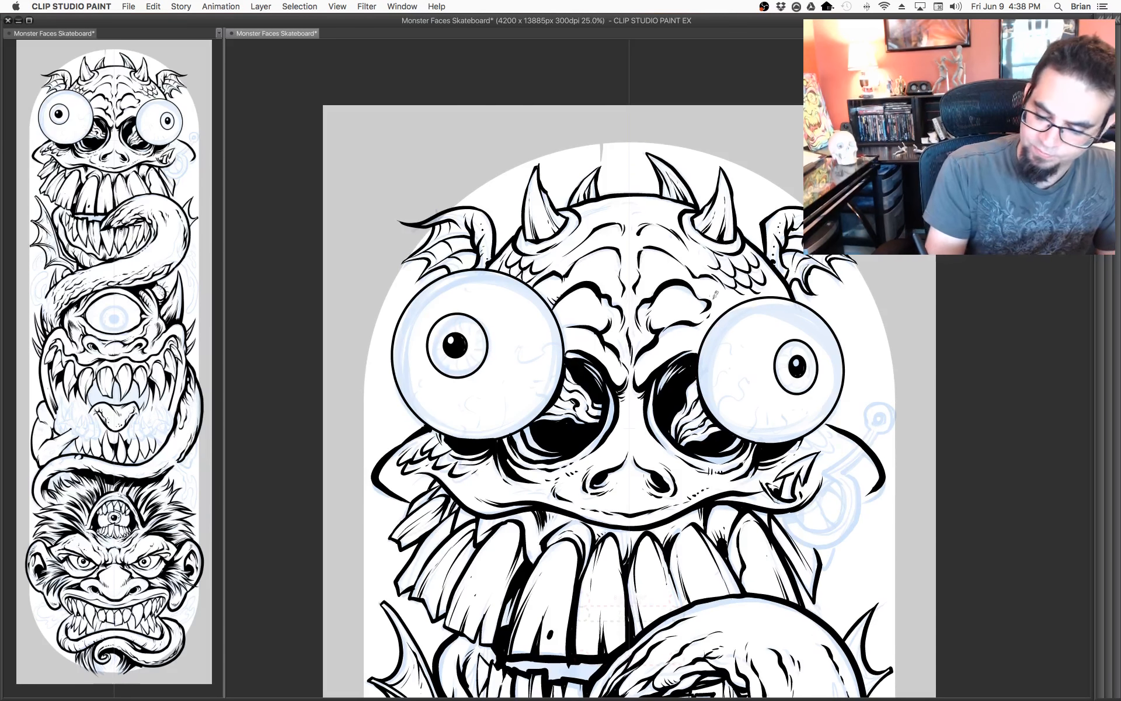
{"action": "scroll", "coordinate": [720, 352], "scroll_direction": "down", "scroll_amount": 2}
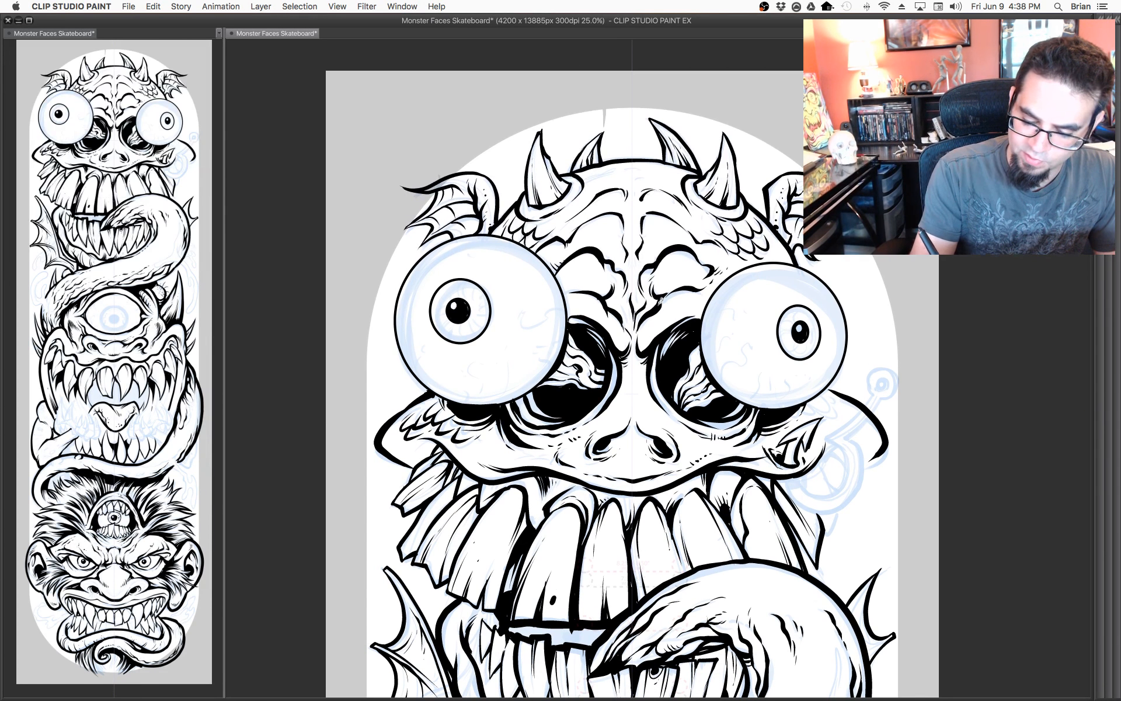
{"action": "scroll", "coordinate": [717, 358], "scroll_direction": "up", "scroll_amount": 3}
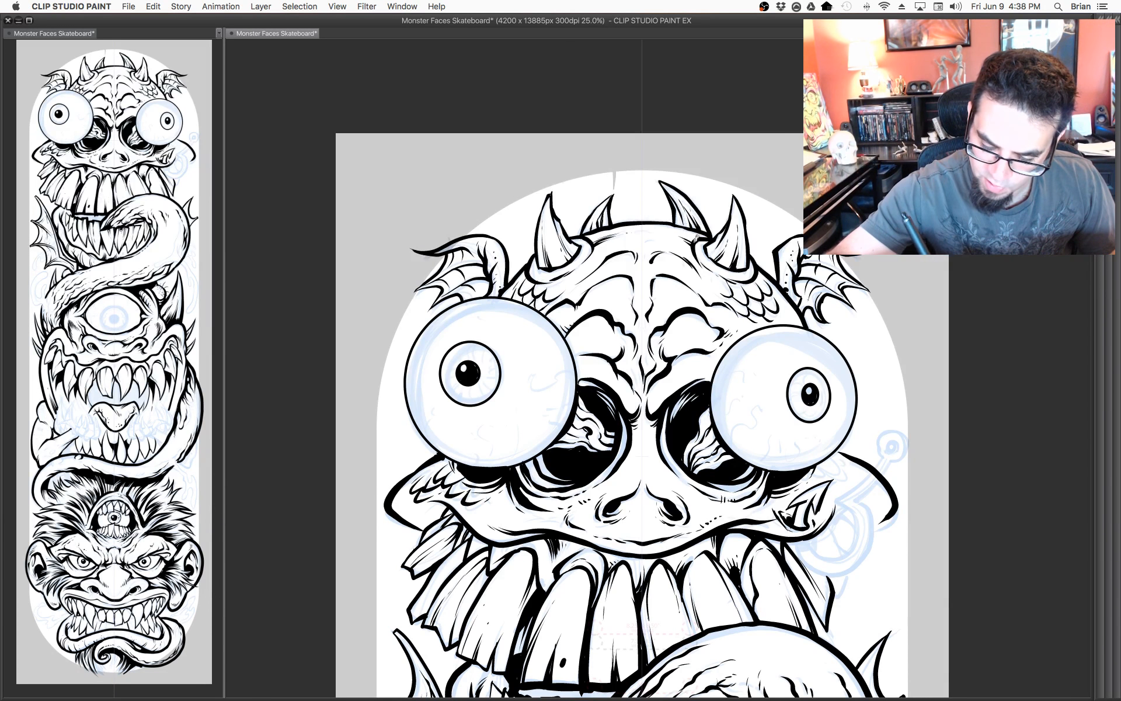
{"action": "scroll", "coordinate": [692, 212], "scroll_direction": "down", "scroll_amount": 5}
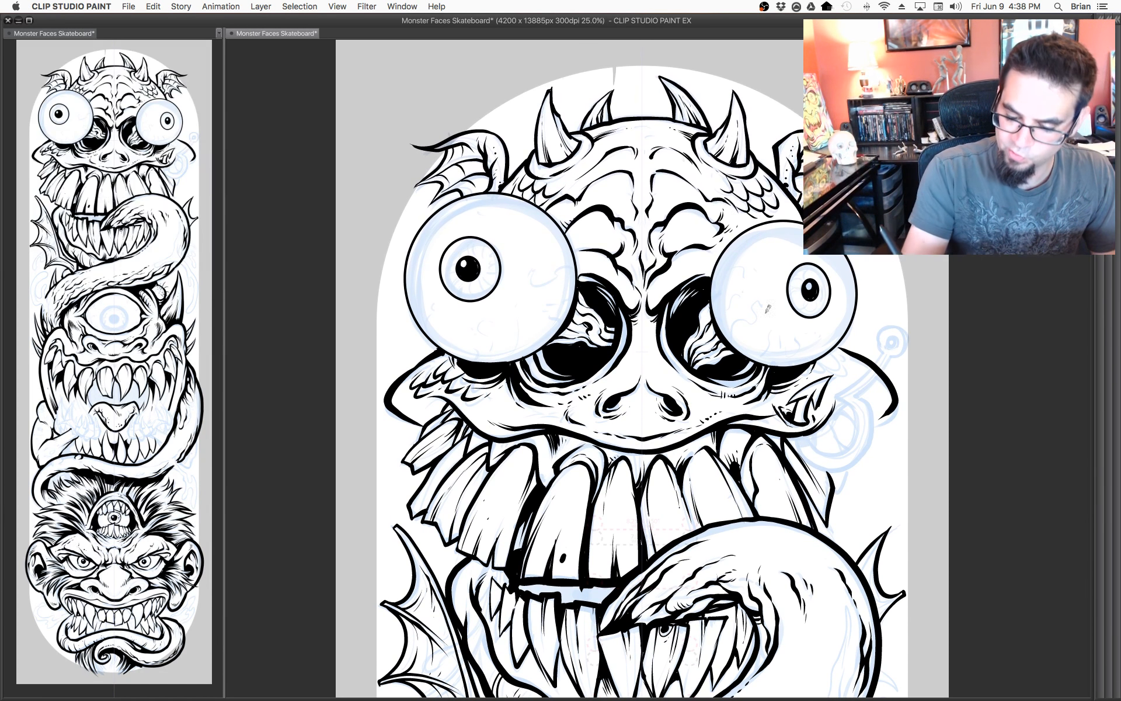
{"action": "scroll", "coordinate": [824, 328], "scroll_direction": "down", "scroll_amount": 3}
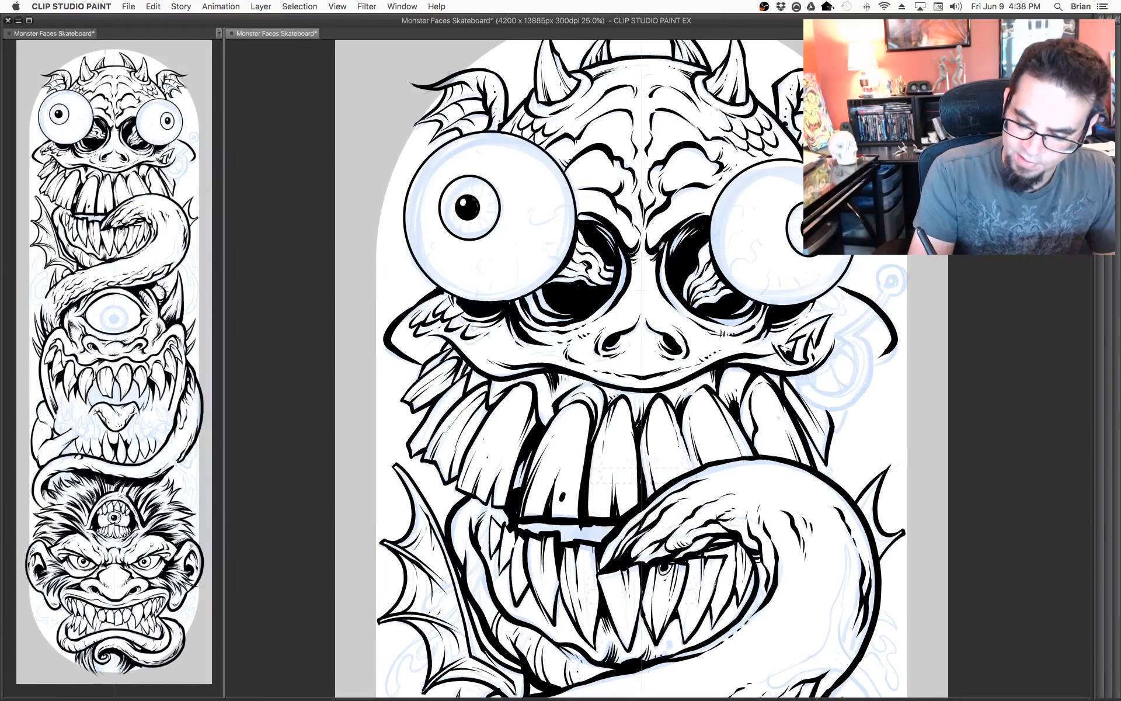
{"action": "left_click_drag", "start_coordinate": [662, 246], "coordinate": [657, 310]}
{"action": "key", "text": "super+z"}
{"action": "left_click_drag", "start_coordinate": [662, 247], "coordinate": [670, 312]}
{"action": "left_click_drag", "start_coordinate": [787, 373], "coordinate": [678, 407]}
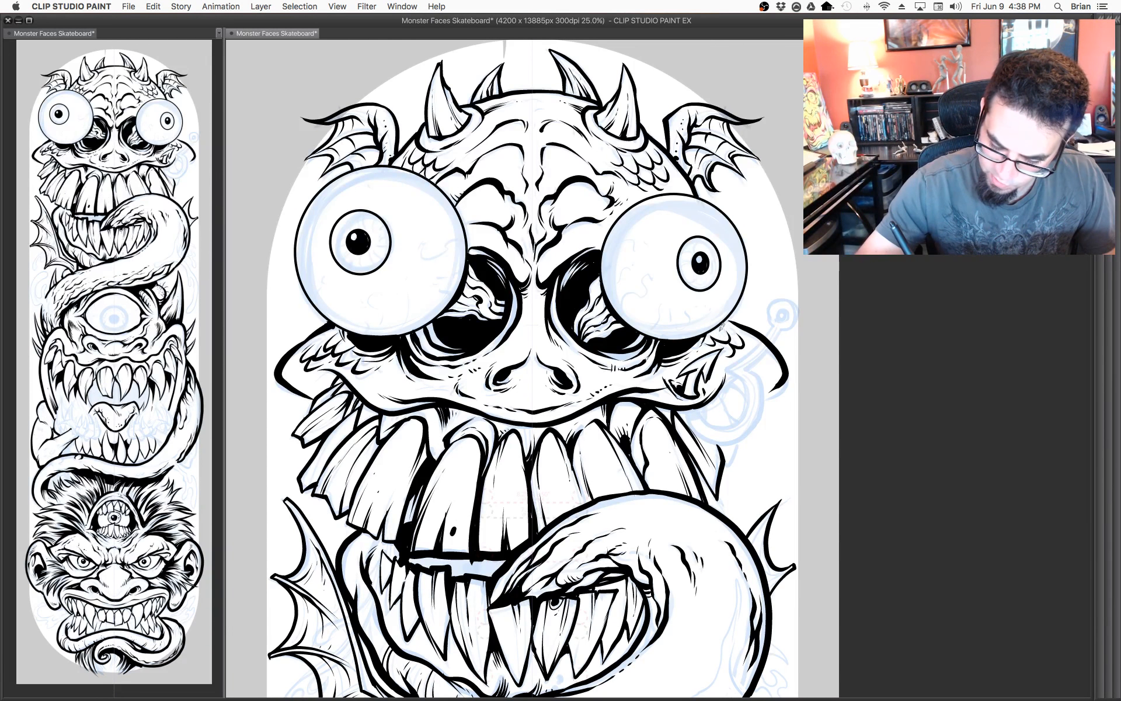
Ink the fishhook's small double ring and the two shank lines leading from it toward the top face's right mouth corner.
{"action": "mouse_move", "coordinate": [778, 418]}
{"action": "left_mouse_down"}
{"action": "mouse_move", "coordinate": [827, 355]}
{"action": "mouse_move", "coordinate": [779, 399]}
{"action": "left_mouse_up"}
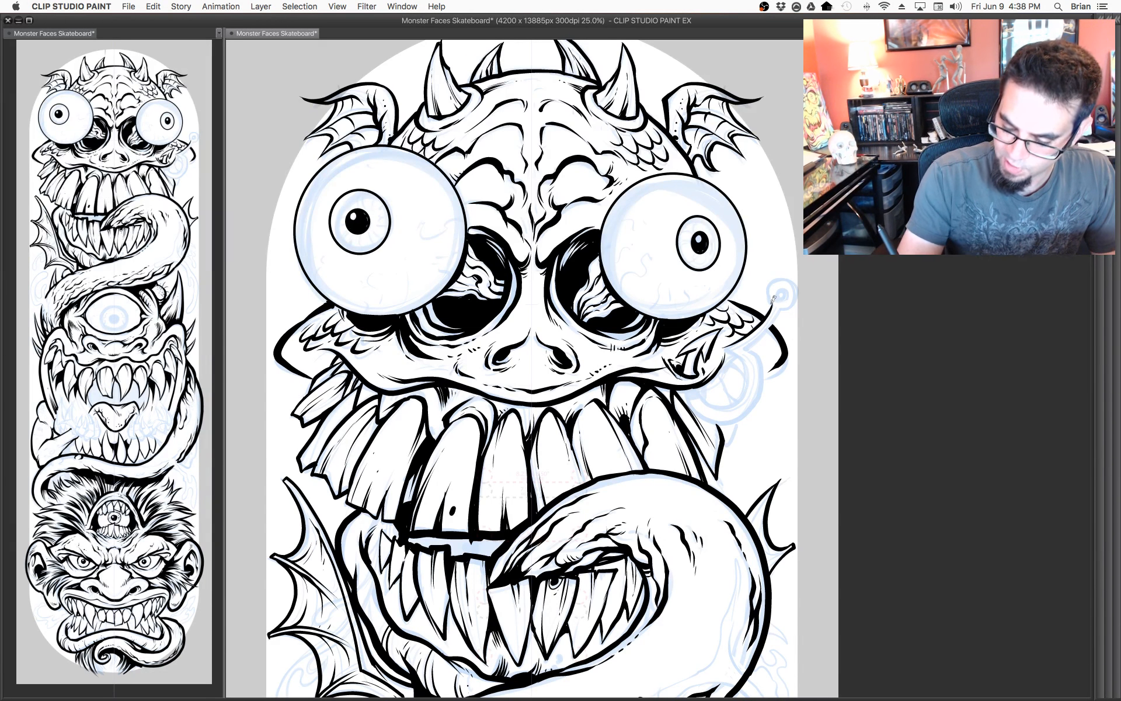
{"action": "mouse_move", "coordinate": [776, 302]}
{"action": "left_mouse_down"}
{"action": "mouse_move", "coordinate": [767, 287]}
{"action": "mouse_move", "coordinate": [799, 286]}
{"action": "mouse_move", "coordinate": [783, 306]}
{"action": "mouse_move", "coordinate": [787, 292]}
{"action": "left_mouse_up"}
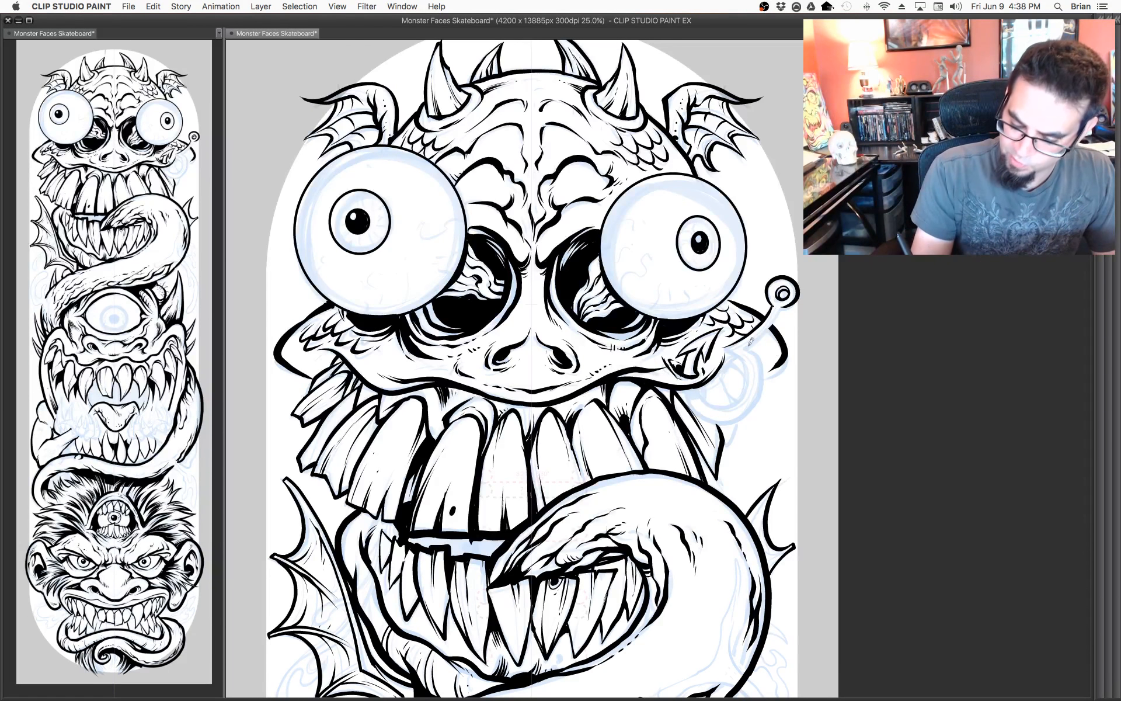
{"action": "left_click_drag", "start_coordinate": [750, 345], "coordinate": [783, 307]}
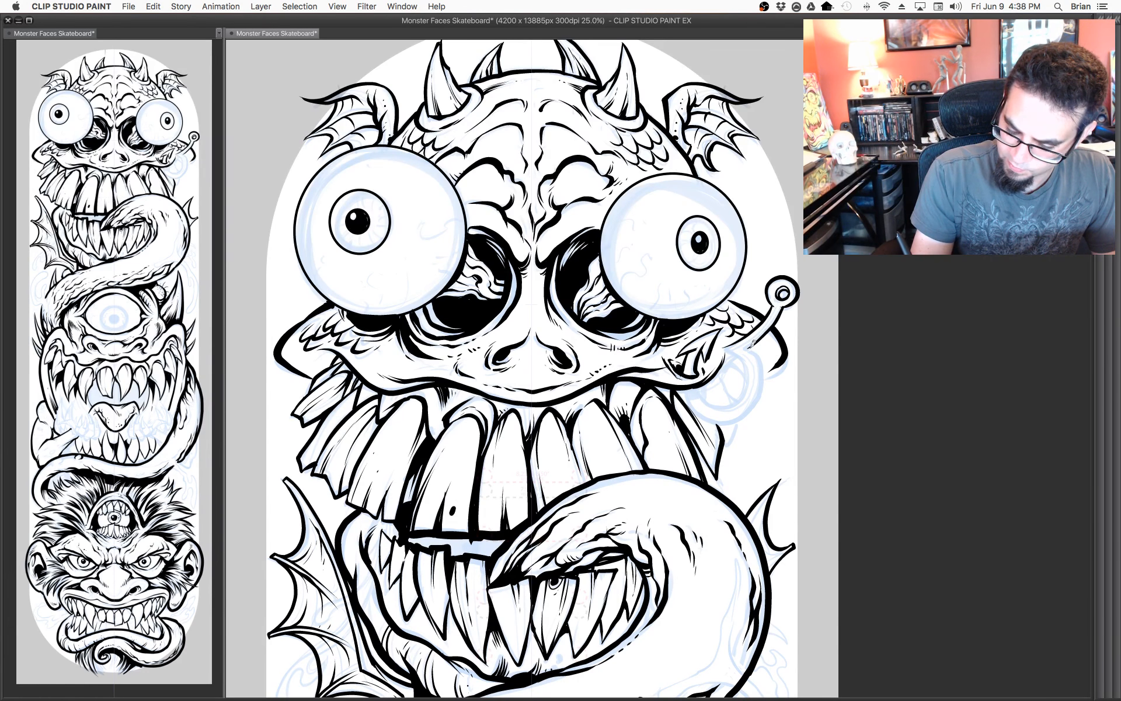
{"action": "left_click_drag", "start_coordinate": [749, 348], "coordinate": [784, 307]}
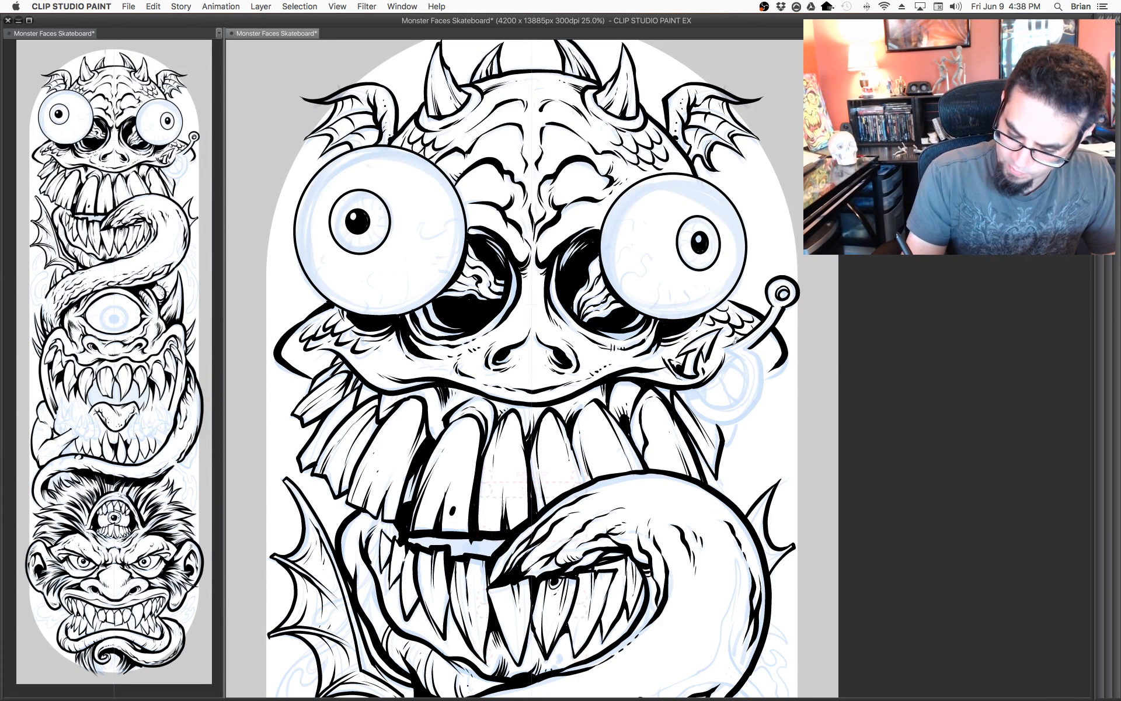
Ink the fishhook's large curved bend below the right mouth corner and add shading lines along it.
{"action": "left_click_drag", "start_coordinate": [830, 298], "coordinate": [844, 388]}
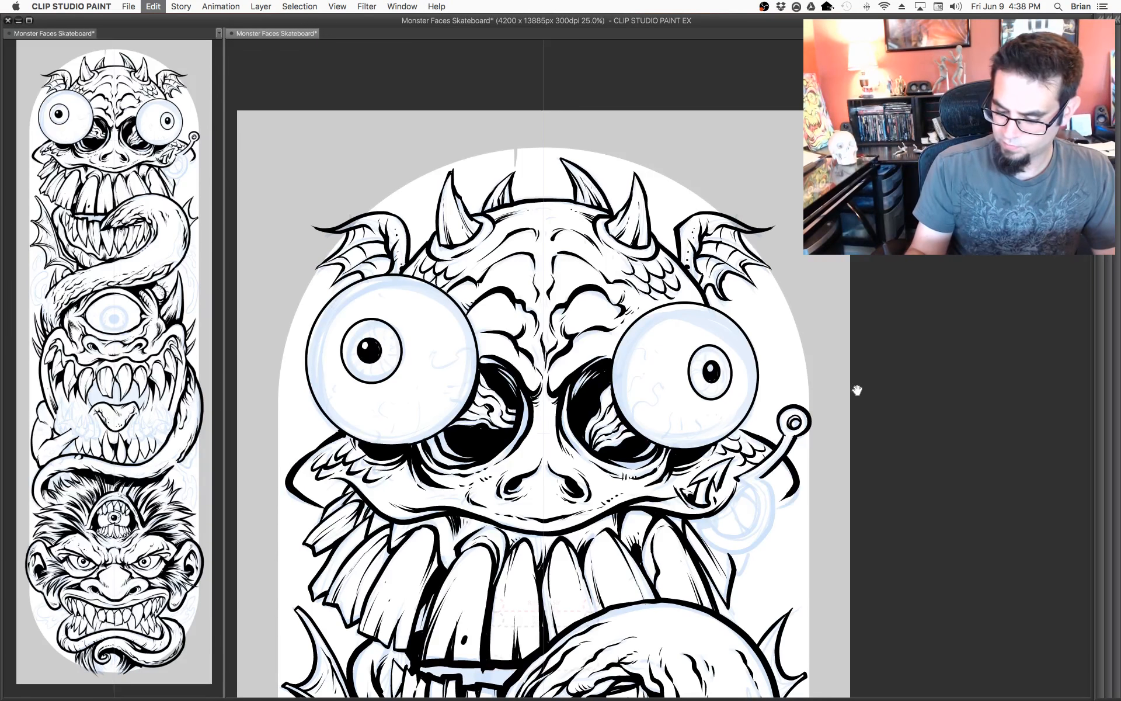
{"action": "left_click_drag", "start_coordinate": [838, 445], "coordinate": [763, 270]}
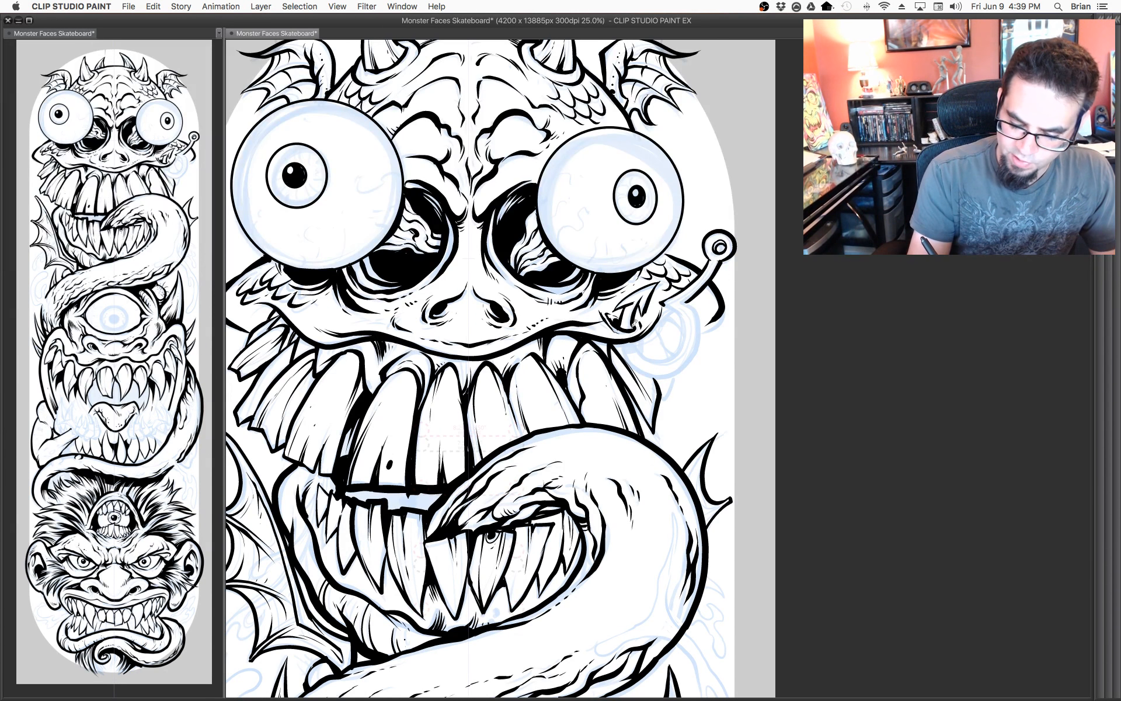
{"action": "mouse_move", "coordinate": [634, 331]}
{"action": "left_mouse_down"}
{"action": "mouse_move", "coordinate": [669, 353]}
{"action": "mouse_move", "coordinate": [684, 337]}
{"action": "mouse_move", "coordinate": [686, 317]}
{"action": "mouse_move", "coordinate": [670, 300]}
{"action": "mouse_move", "coordinate": [690, 298]}
{"action": "mouse_move", "coordinate": [705, 319]}
{"action": "mouse_move", "coordinate": [678, 371]}
{"action": "mouse_move", "coordinate": [651, 375]}
{"action": "mouse_move", "coordinate": [624, 334]}
{"action": "left_mouse_up"}
{"action": "scroll", "coordinate": [739, 411], "scroll_direction": "down", "scroll_amount": 1}
{"action": "scroll", "coordinate": [655, 352], "scroll_direction": "up", "scroll_amount": 1}
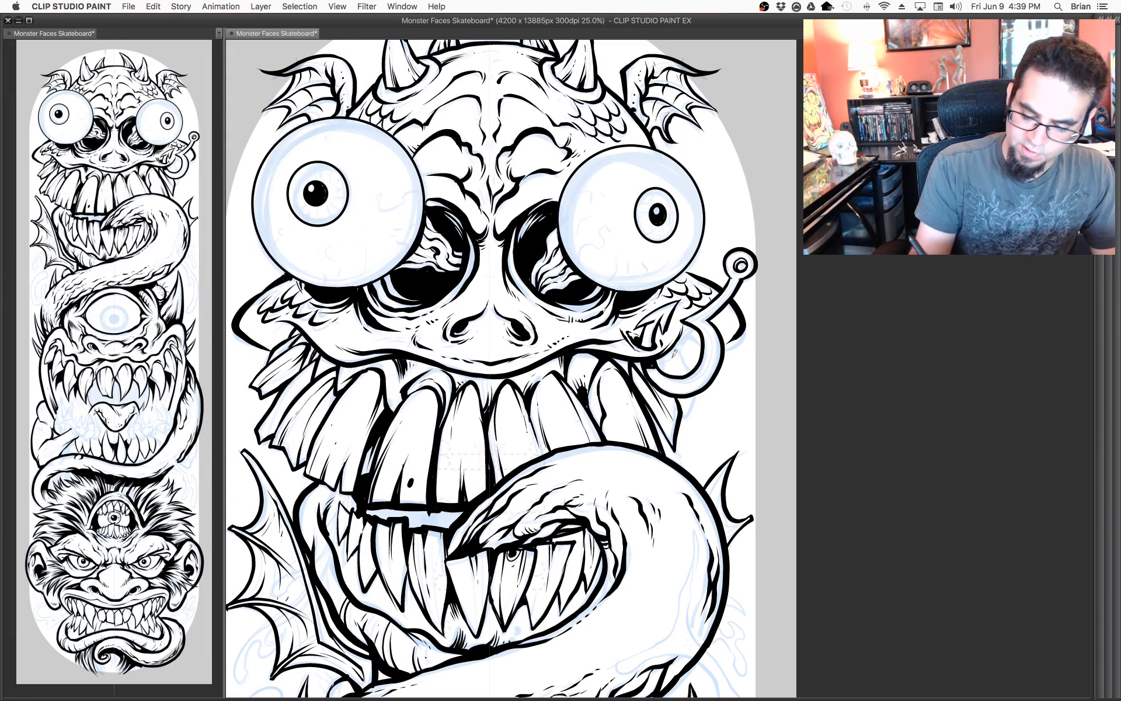
{"action": "mouse_move", "coordinate": [652, 356]}
{"action": "left_mouse_down"}
{"action": "mouse_move", "coordinate": [684, 381]}
{"action": "mouse_move", "coordinate": [701, 366]}
{"action": "mouse_move", "coordinate": [704, 380]}
{"action": "mouse_move", "coordinate": [716, 330]}
{"action": "left_mouse_up"}
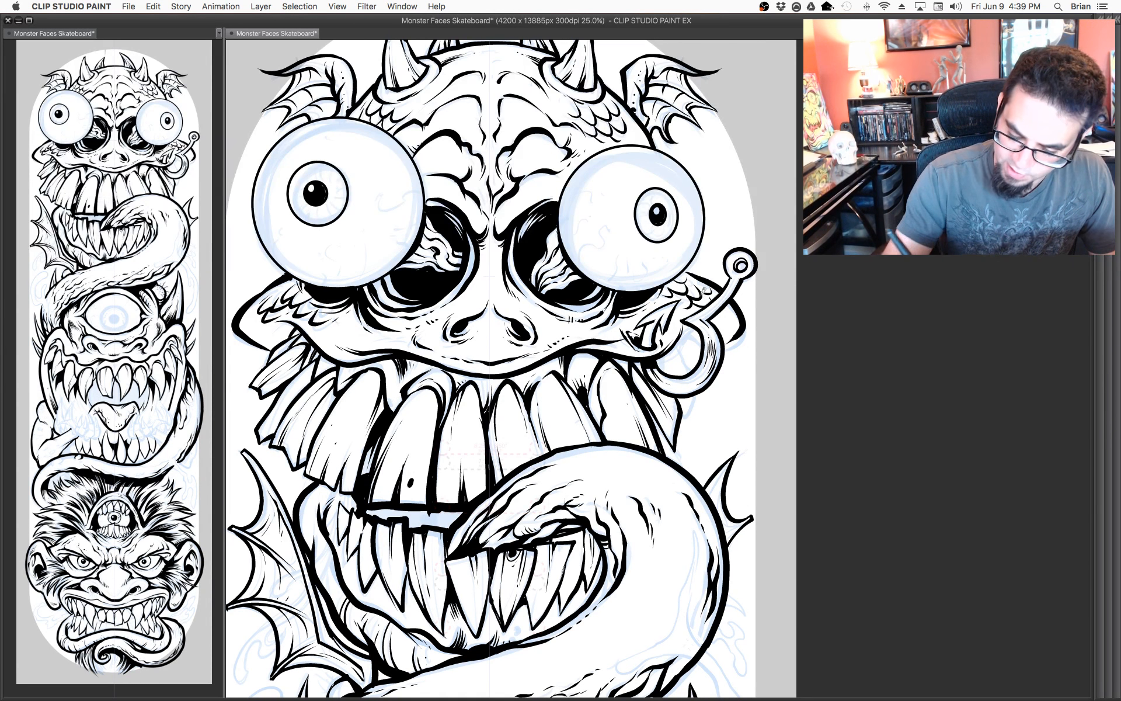
{"action": "scroll", "coordinate": [709, 416], "scroll_direction": "down", "scroll_amount": 1}
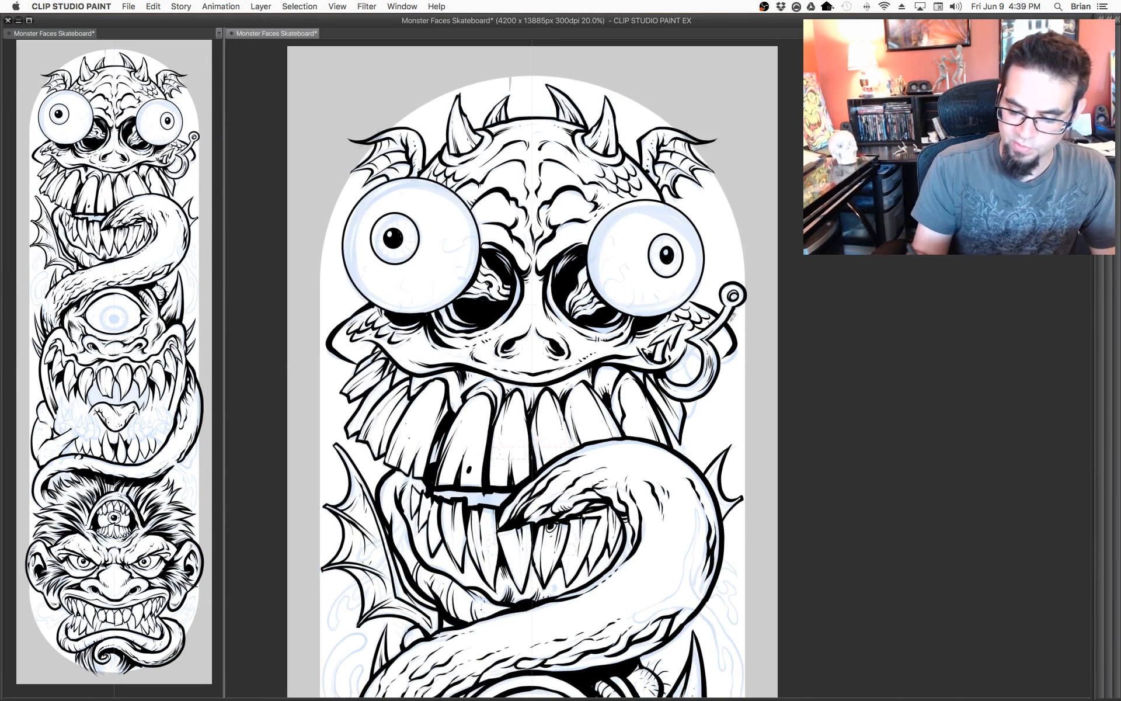
{"action": "scroll", "coordinate": [731, 322], "scroll_direction": "up", "scroll_amount": 1}
{"action": "left_click_drag", "start_coordinate": [687, 366], "coordinate": [784, 301]}
{"action": "scroll", "coordinate": [740, 447], "scroll_direction": "down", "scroll_amount": 1}
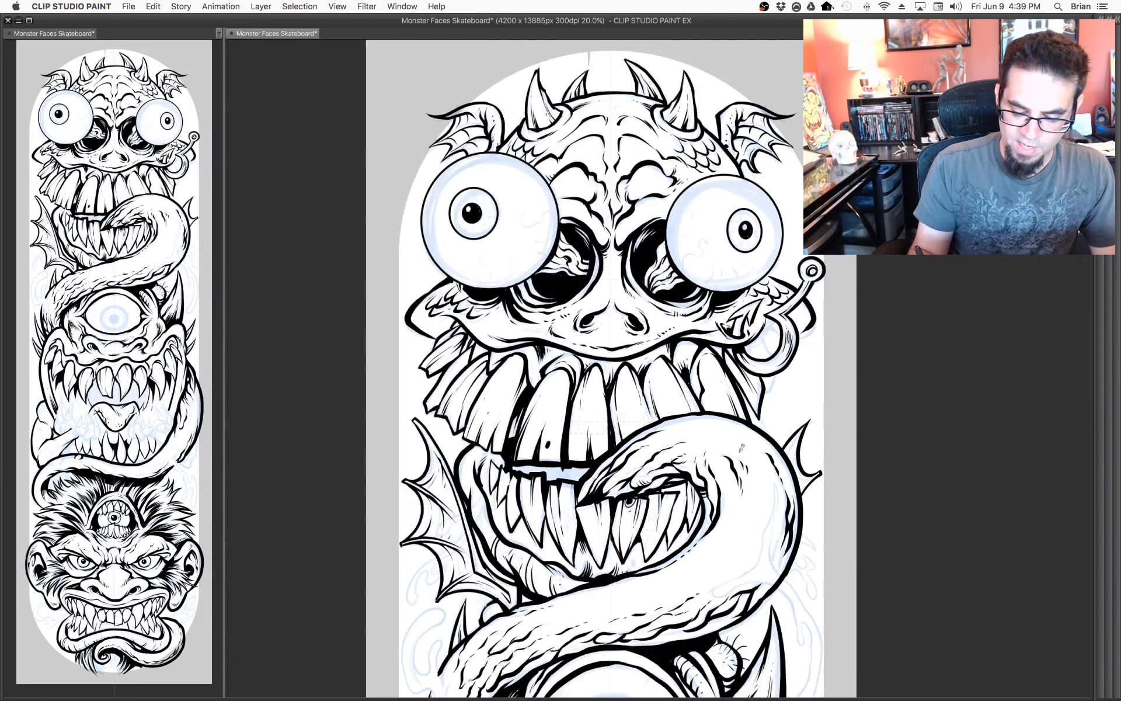
Fill the gap between the top face's upper and lower teeth with solid black, leaving small white highlight spots.
{"action": "scroll", "coordinate": [651, 463], "scroll_direction": "up", "scroll_amount": 1}
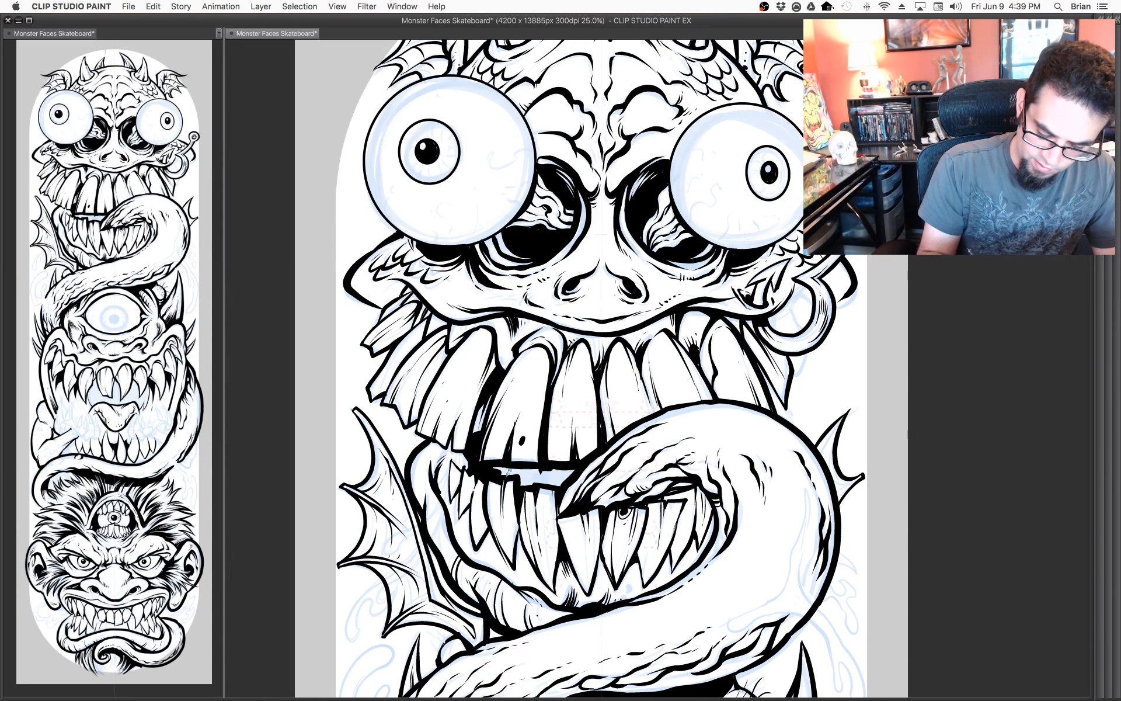
{"action": "mouse_move", "coordinate": [510, 467]}
{"action": "left_mouse_down"}
{"action": "mouse_move", "coordinate": [532, 471]}
{"action": "mouse_move", "coordinate": [524, 482]}
{"action": "mouse_move", "coordinate": [570, 470]}
{"action": "mouse_move", "coordinate": [529, 475]}
{"action": "left_mouse_up"}
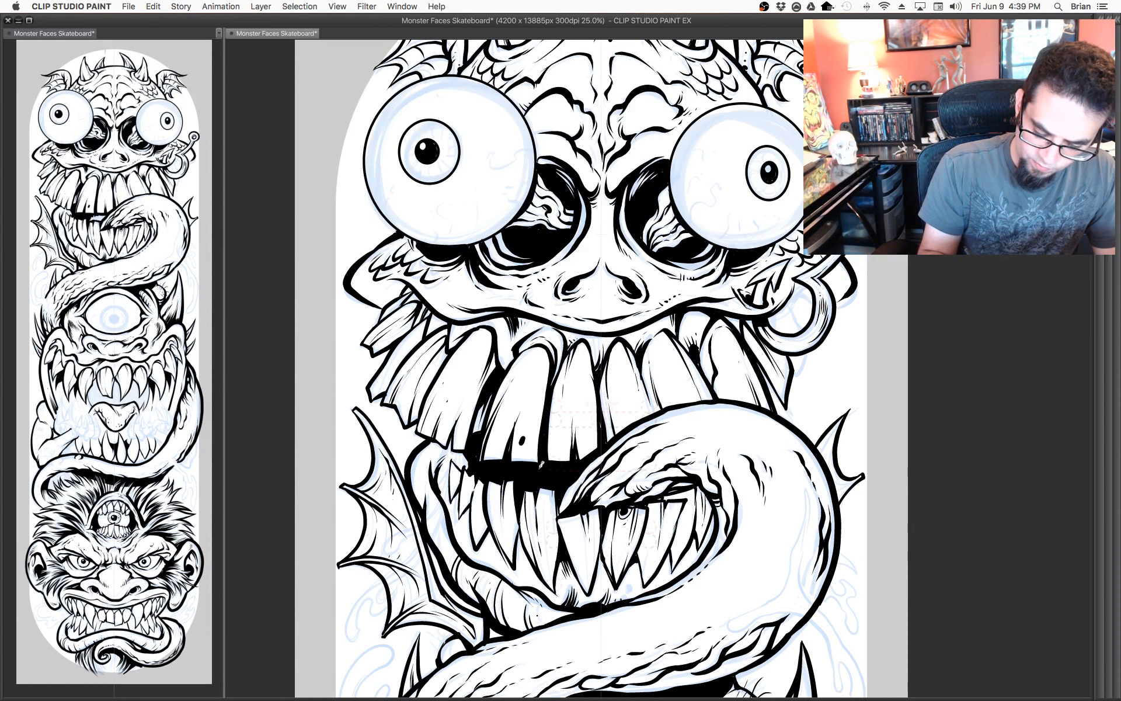
{"action": "scroll", "coordinate": [703, 497], "scroll_direction": "down", "scroll_amount": 5}
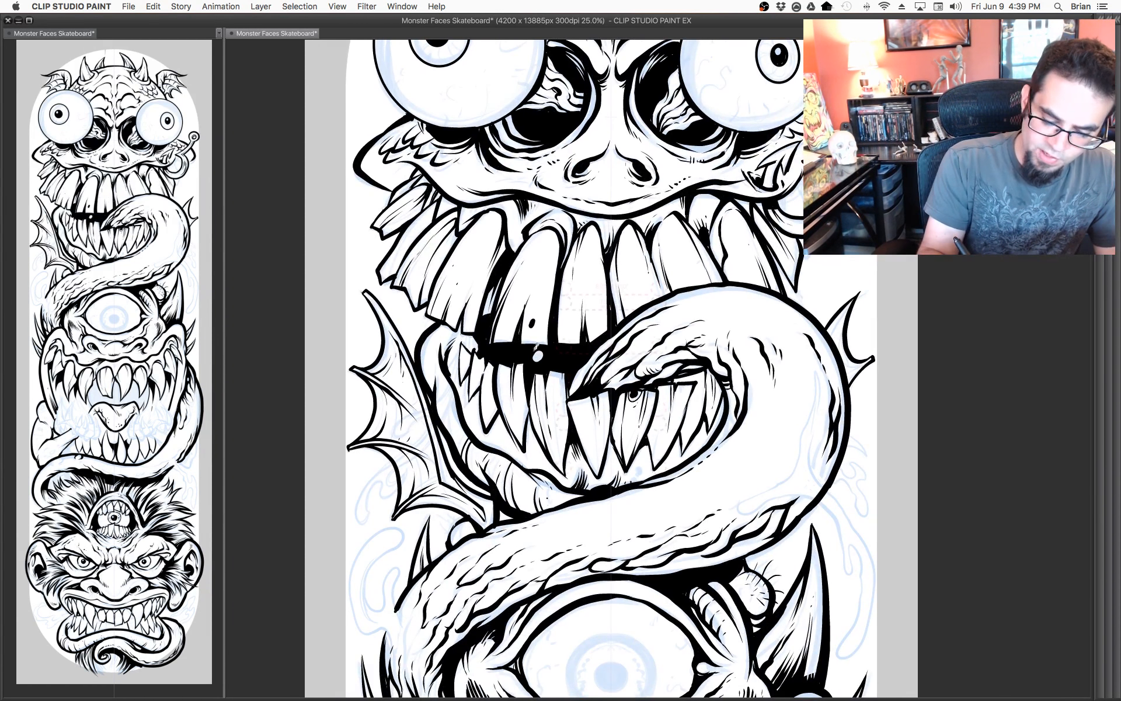
{"action": "left_click_drag", "start_coordinate": [724, 477], "coordinate": [729, 431]}
Add shading strokes under the top face's lower teeth and rough black texture along the outer right curve of its tongue.
{"action": "scroll", "coordinate": [729, 430], "scroll_direction": "down", "scroll_amount": 8}
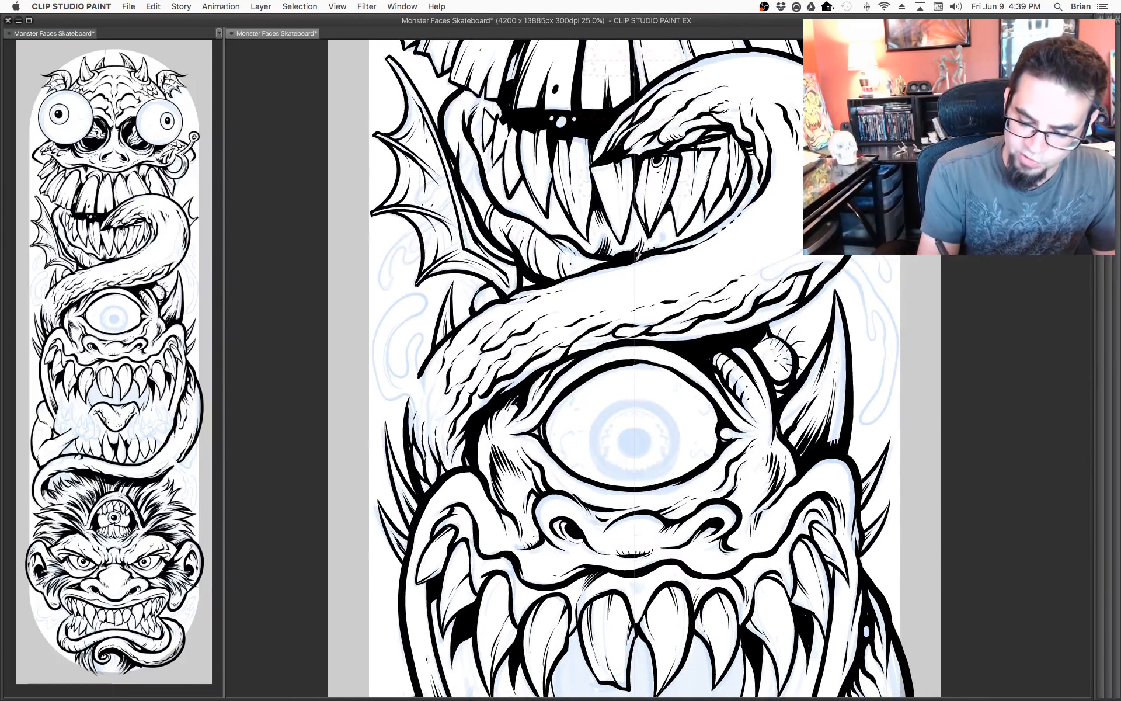
{"action": "left_click_drag", "start_coordinate": [634, 258], "coordinate": [592, 279]}
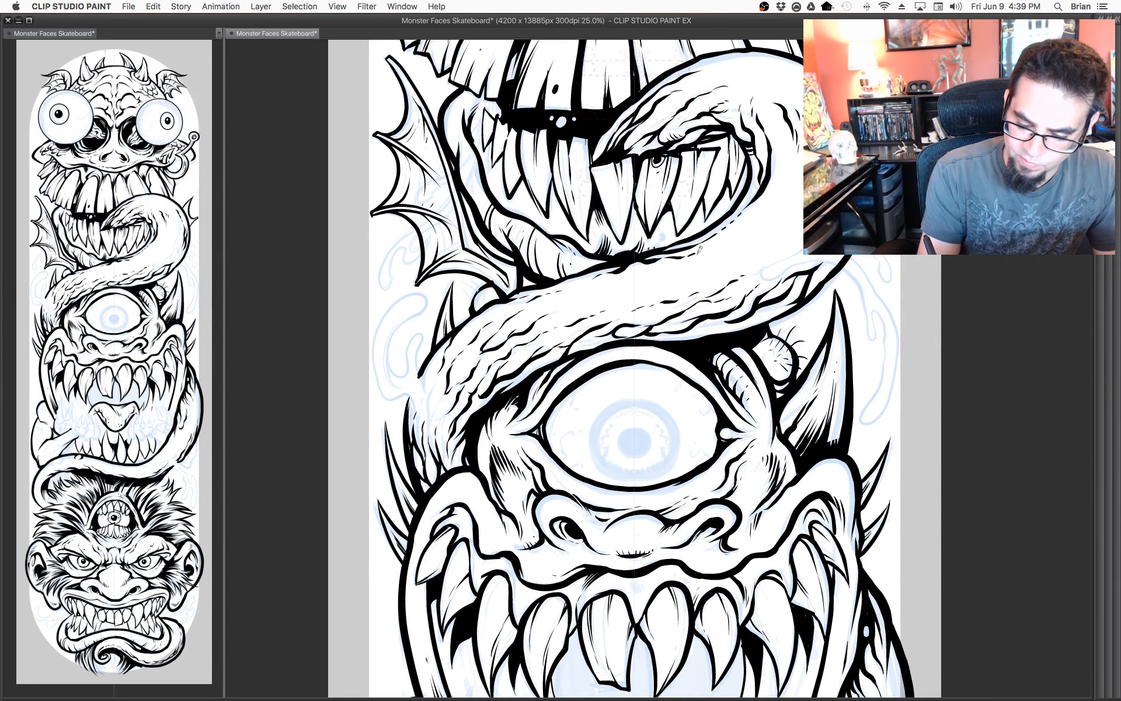
{"action": "left_click_drag", "start_coordinate": [756, 415], "coordinate": [691, 501]}
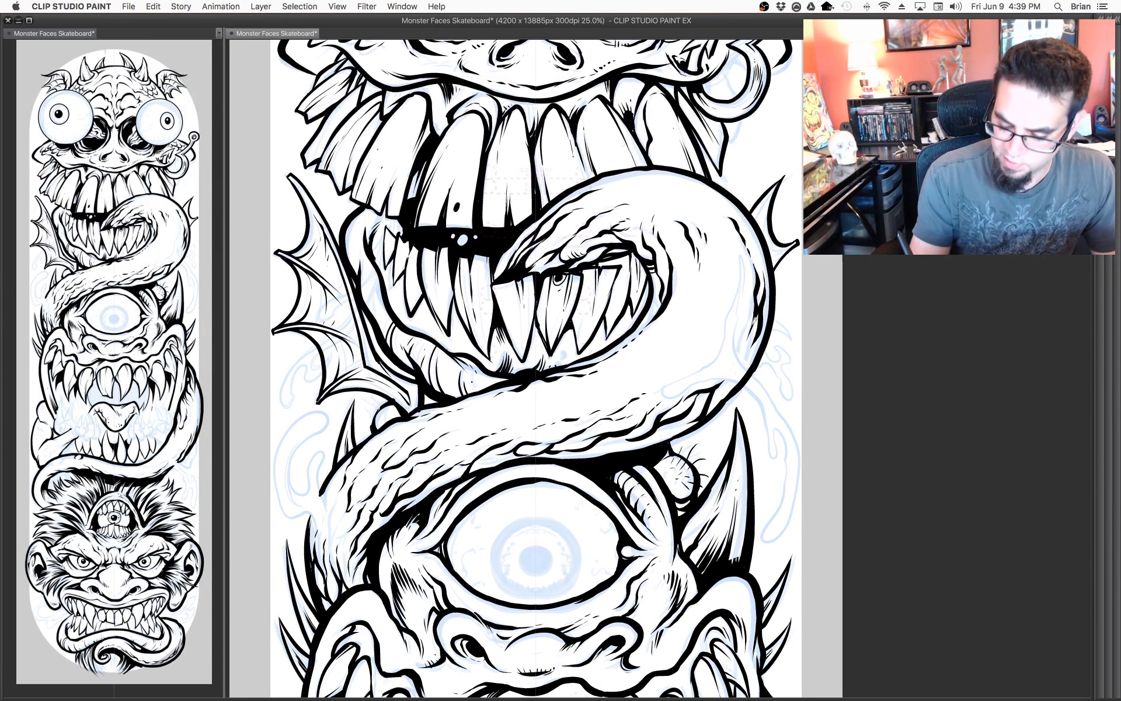
{"action": "mouse_move", "coordinate": [754, 320]}
{"action": "left_mouse_down"}
{"action": "mouse_move", "coordinate": [735, 369]}
{"action": "mouse_move", "coordinate": [744, 365]}
{"action": "mouse_move", "coordinate": [720, 399]}
{"action": "left_mouse_up"}
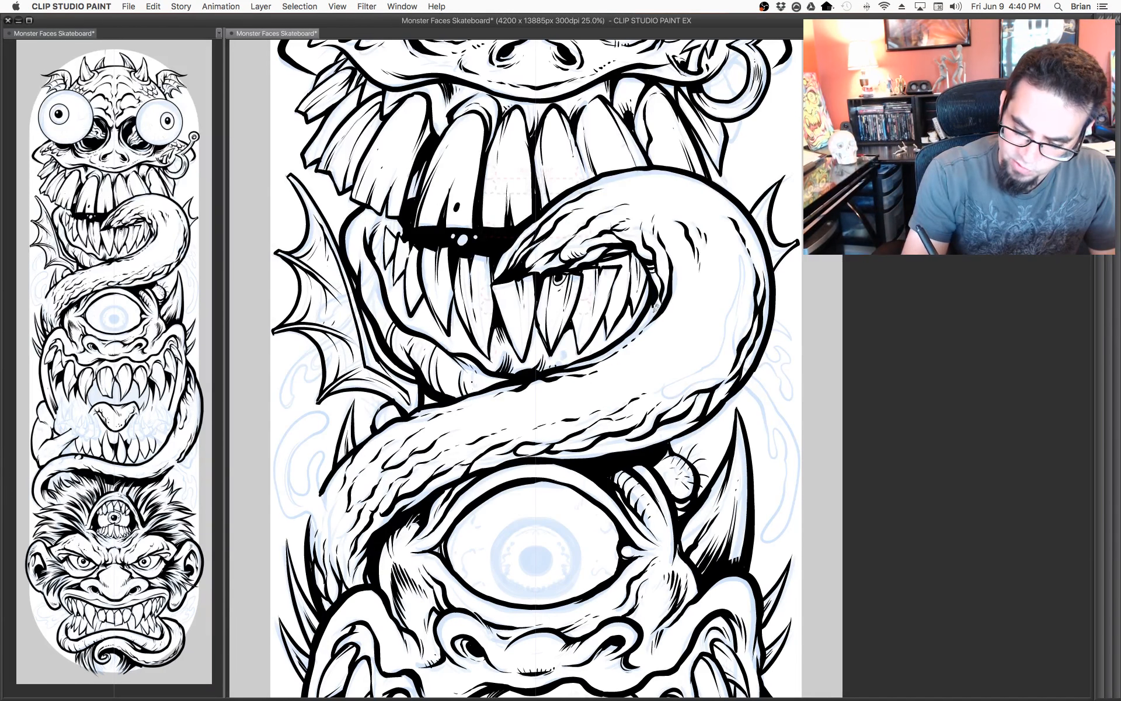
{"action": "left_click_drag", "start_coordinate": [708, 436], "coordinate": [670, 493]}
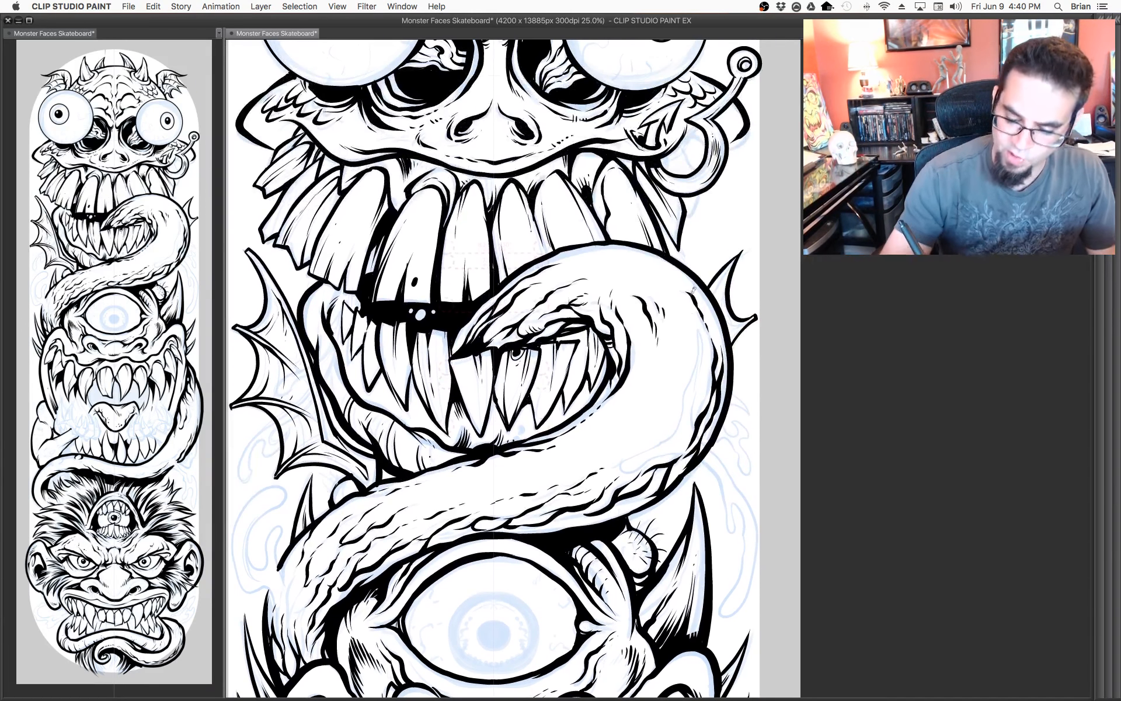
{"action": "left_click_drag", "start_coordinate": [732, 422], "coordinate": [751, 404]}
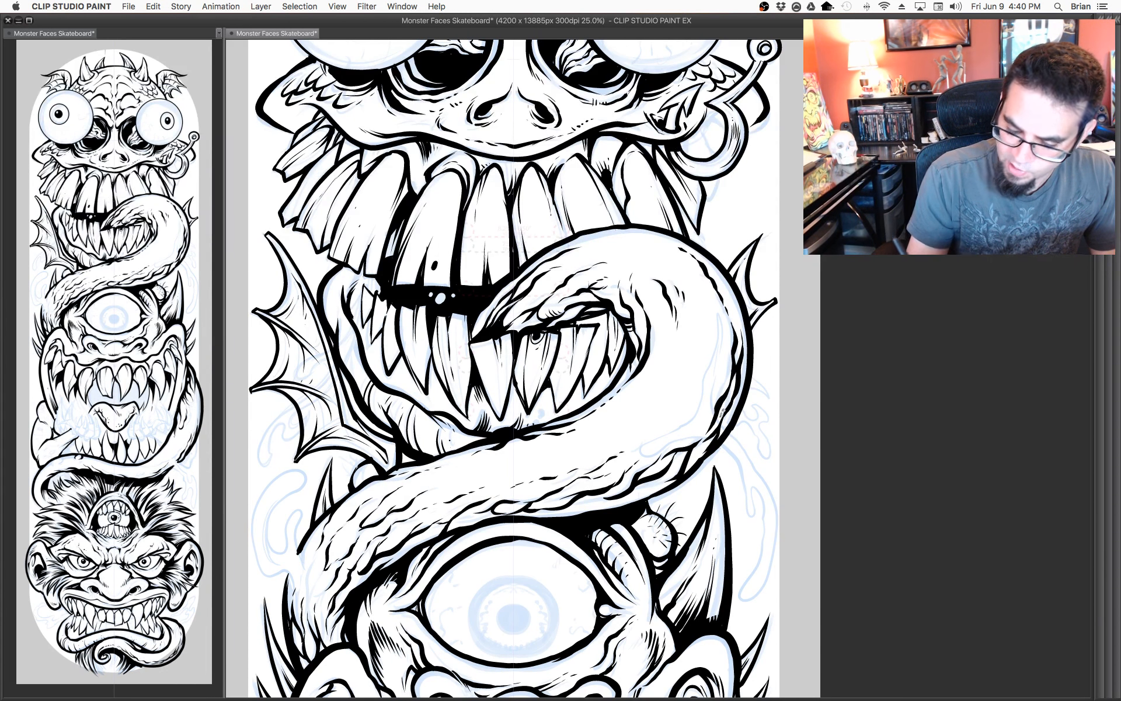
{"action": "left_click_drag", "start_coordinate": [716, 450], "coordinate": [739, 398]}
Add short texture ticks to the top face's brow beside the left eyeball.
{"action": "left_click_drag", "start_coordinate": [747, 193], "coordinate": [739, 410]}
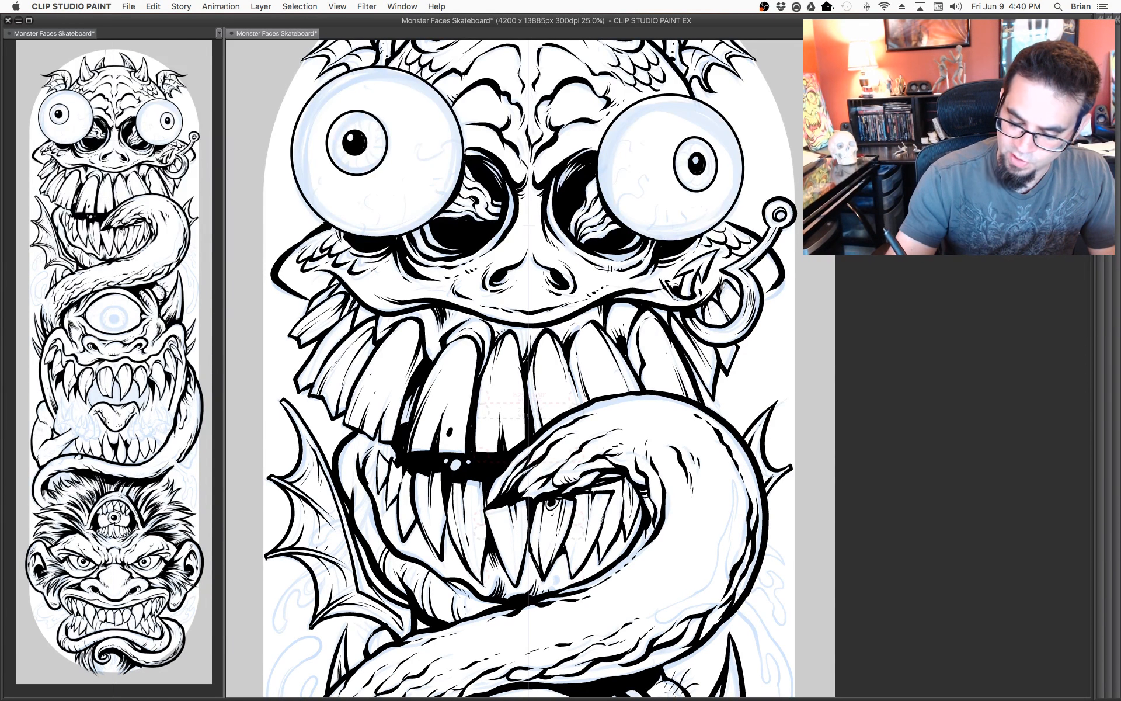
{"action": "left_click_drag", "start_coordinate": [777, 280], "coordinate": [769, 339]}
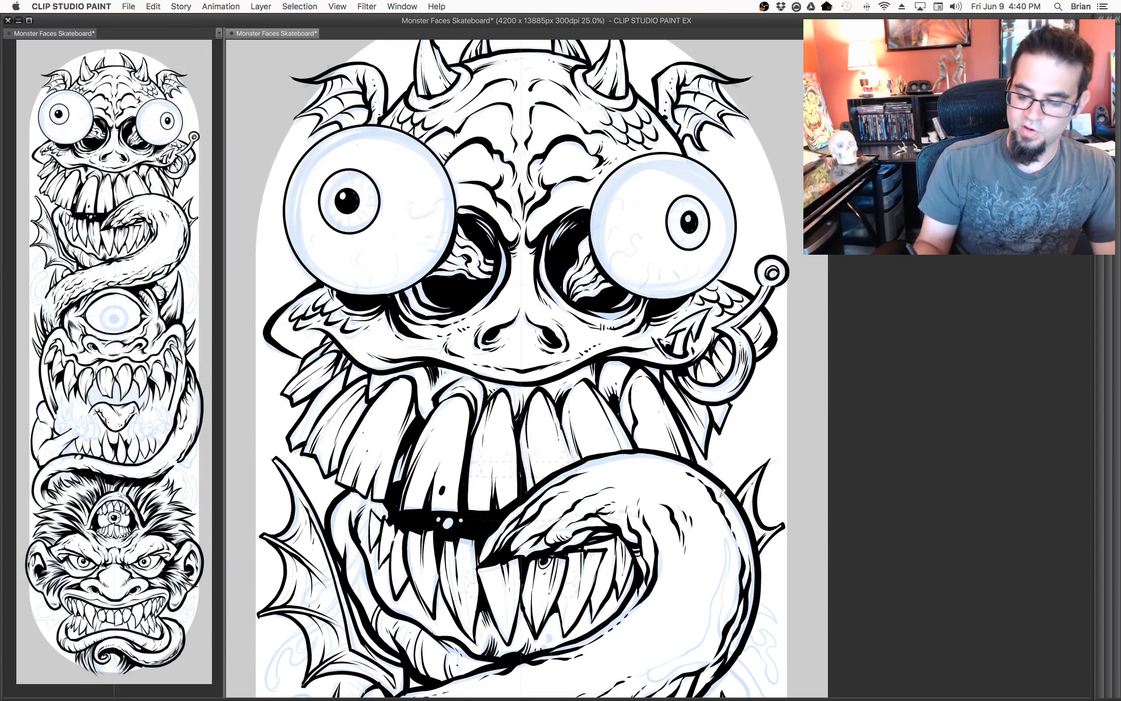
{"action": "left_click_drag", "start_coordinate": [692, 450], "coordinate": [755, 419]}
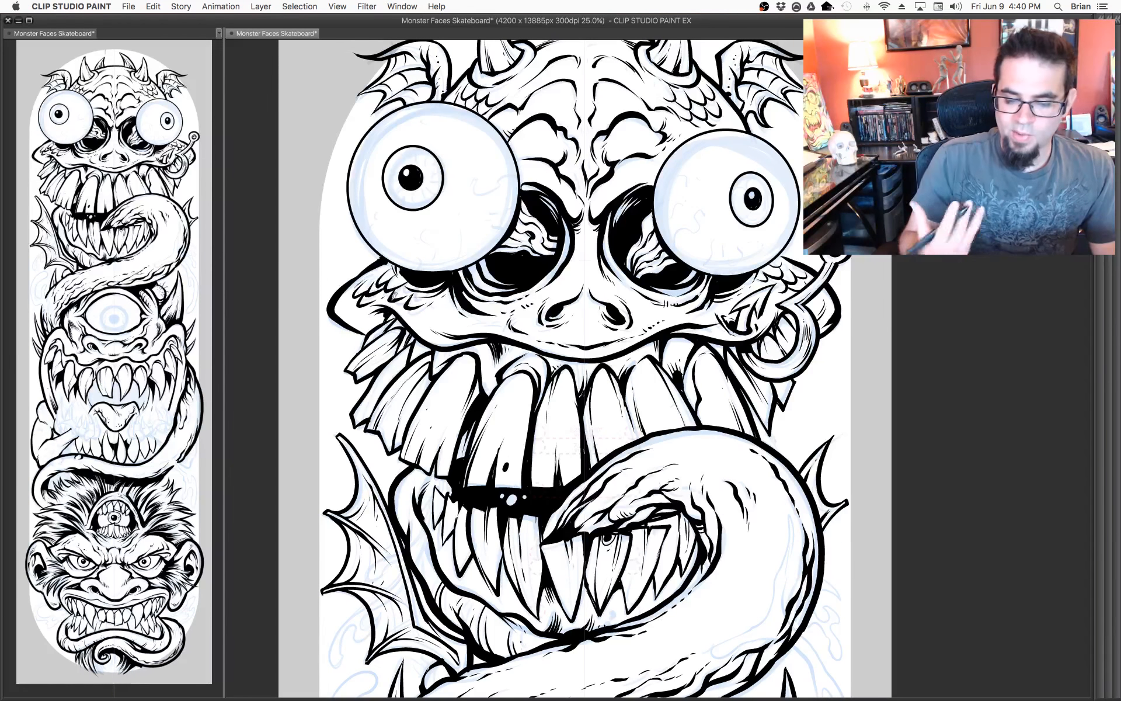
{"action": "scroll", "coordinate": [678, 221], "scroll_direction": "up", "scroll_amount": 5}
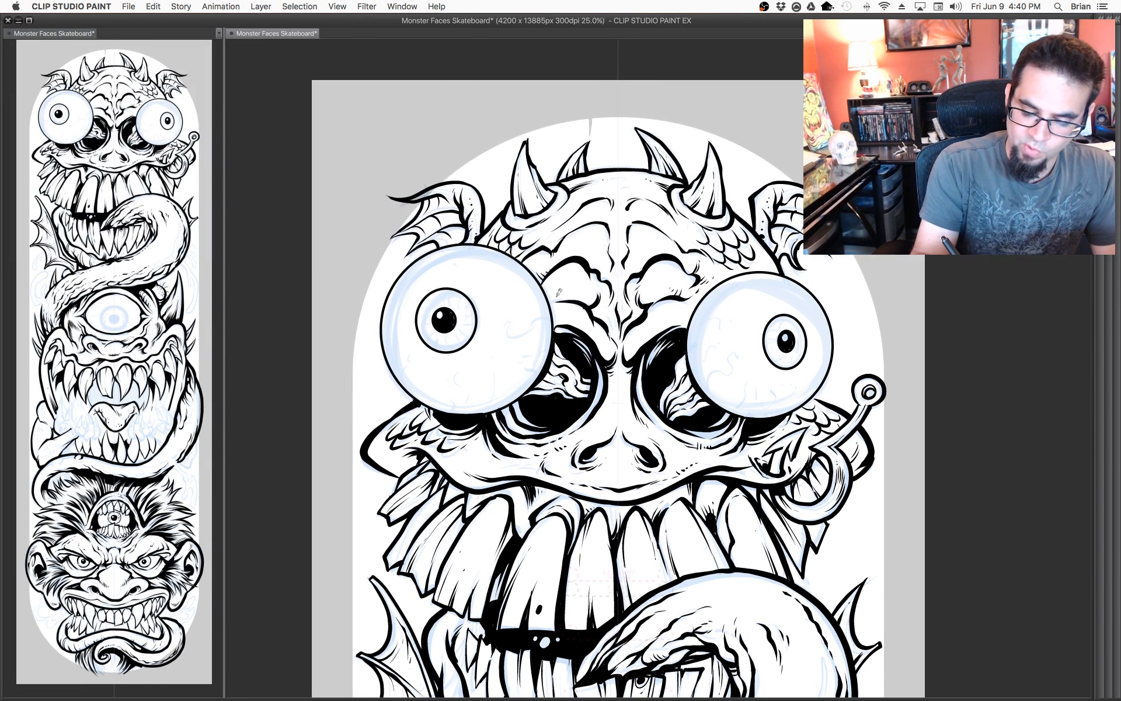
{"action": "left_click_drag", "start_coordinate": [734, 409], "coordinate": [713, 338]}
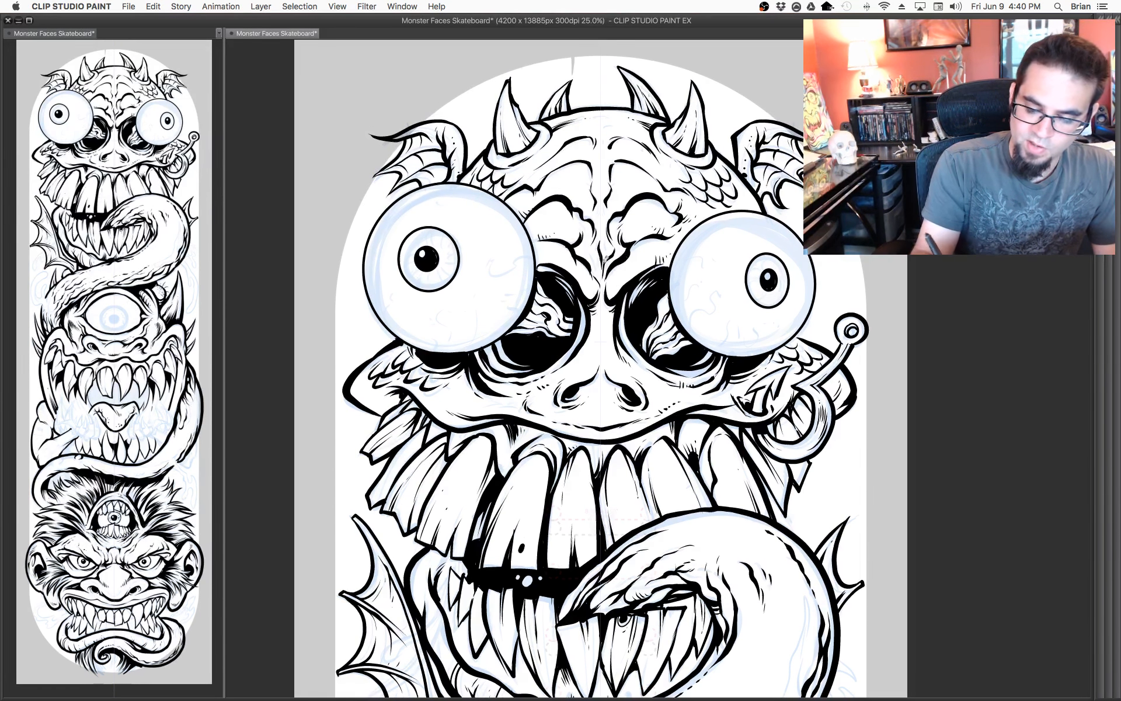
{"action": "left_click_drag", "start_coordinate": [550, 256], "coordinate": [543, 261]}
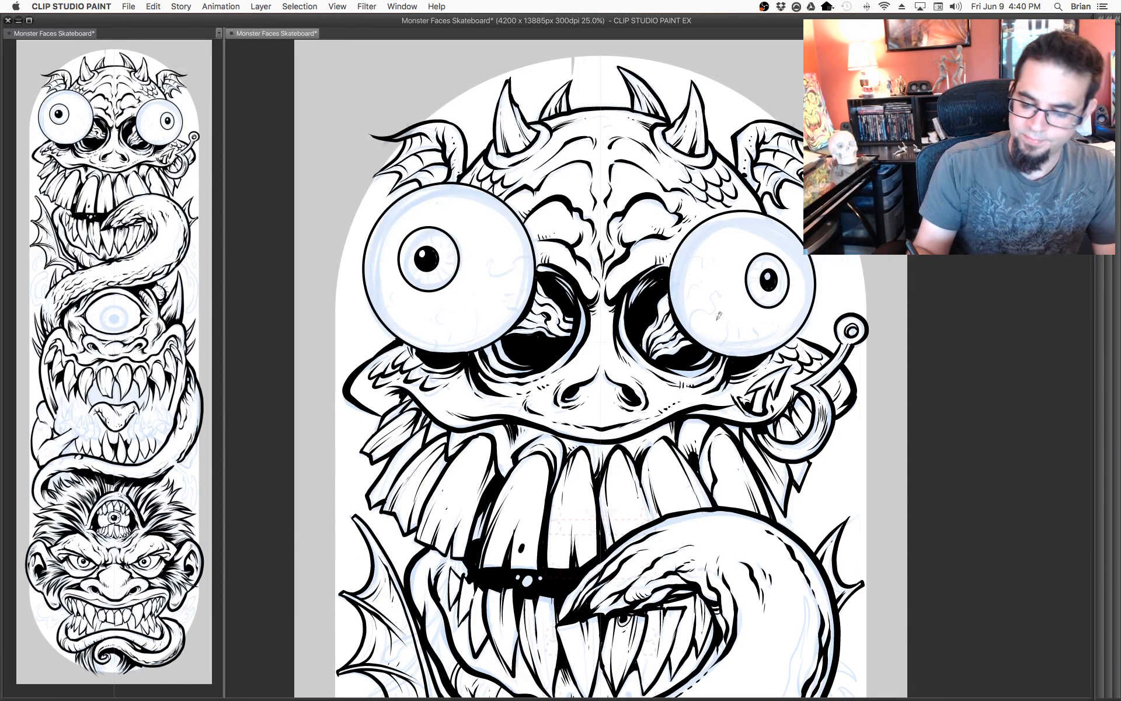
Add small black spots to the top face's lower gums beneath the teeth.
{"action": "left_click_drag", "start_coordinate": [724, 361], "coordinate": [736, 343]}
{"action": "scroll", "coordinate": [735, 341], "scroll_direction": "down", "scroll_amount": 5}
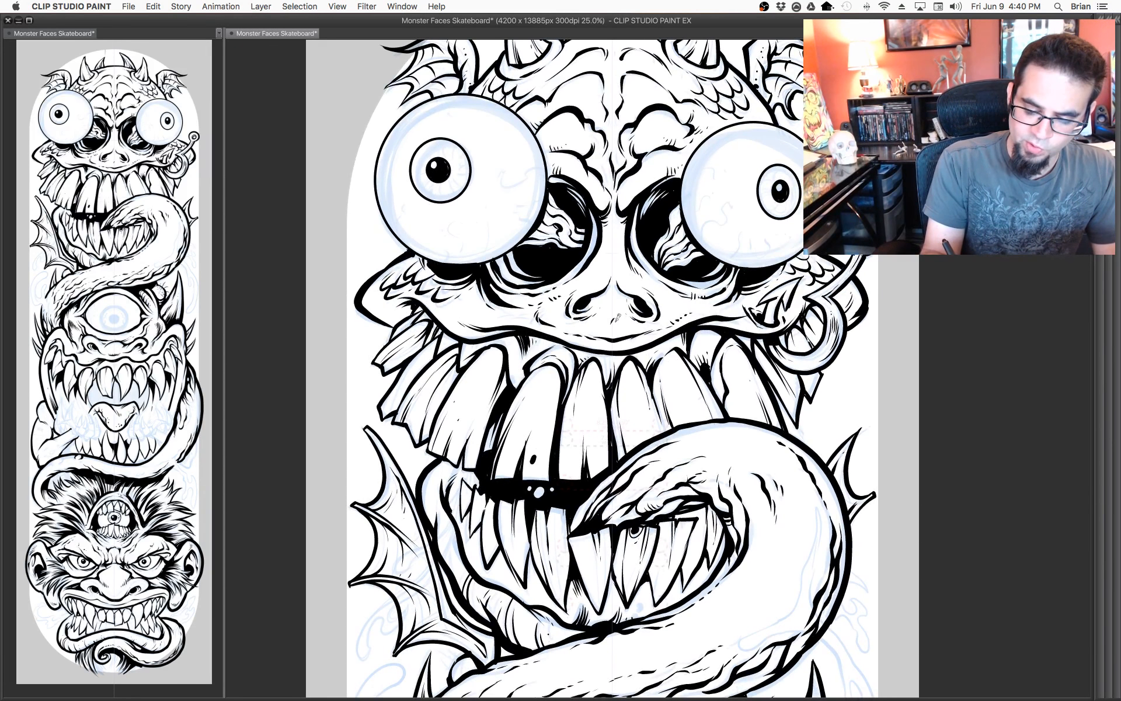
{"action": "scroll", "coordinate": [738, 447], "scroll_direction": "down", "scroll_amount": 1}
{"action": "left_click_drag", "start_coordinate": [720, 469], "coordinate": [693, 341]}
{"action": "scroll", "coordinate": [553, 289], "scroll_direction": "up", "scroll_amount": 1}
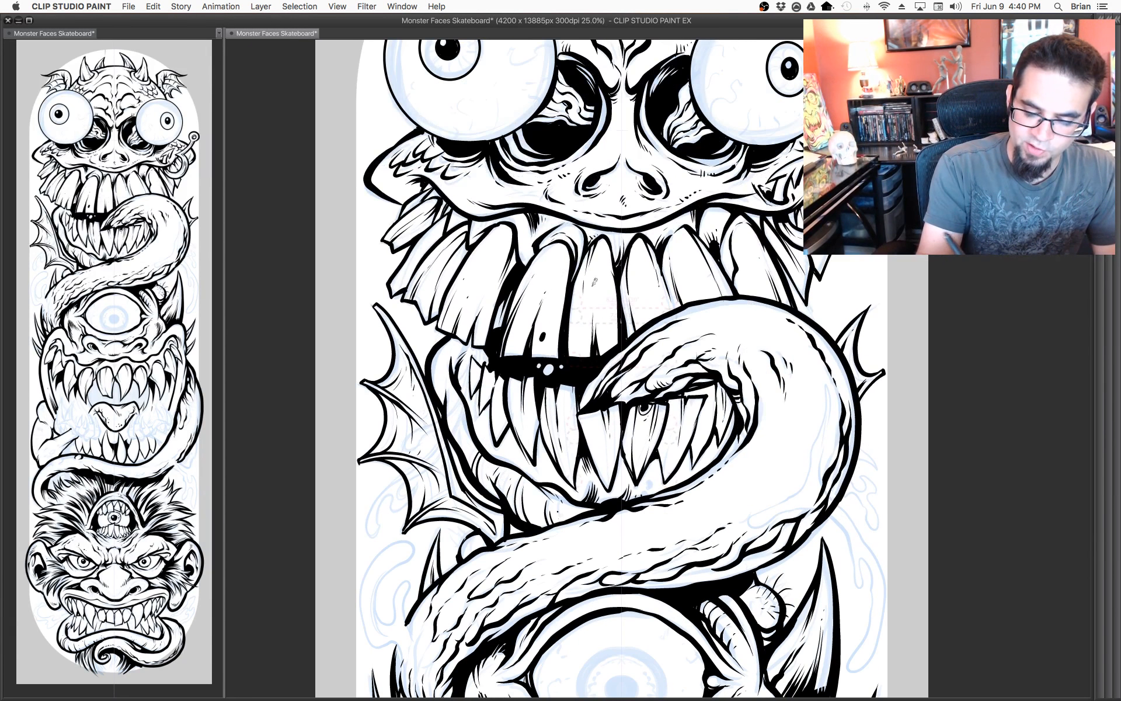
{"action": "scroll", "coordinate": [703, 423], "scroll_direction": "down", "scroll_amount": 1}
{"action": "left_click_drag", "start_coordinate": [719, 433], "coordinate": [688, 427]}
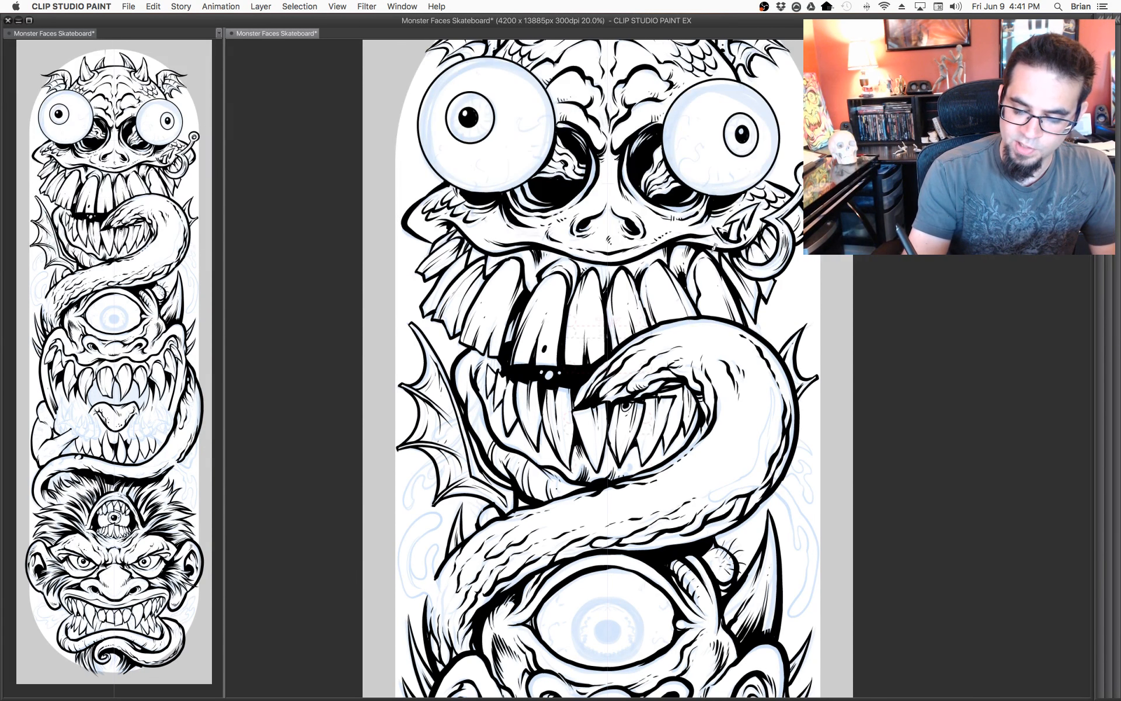
{"action": "scroll", "coordinate": [672, 475], "scroll_direction": "down", "scroll_amount": 3}
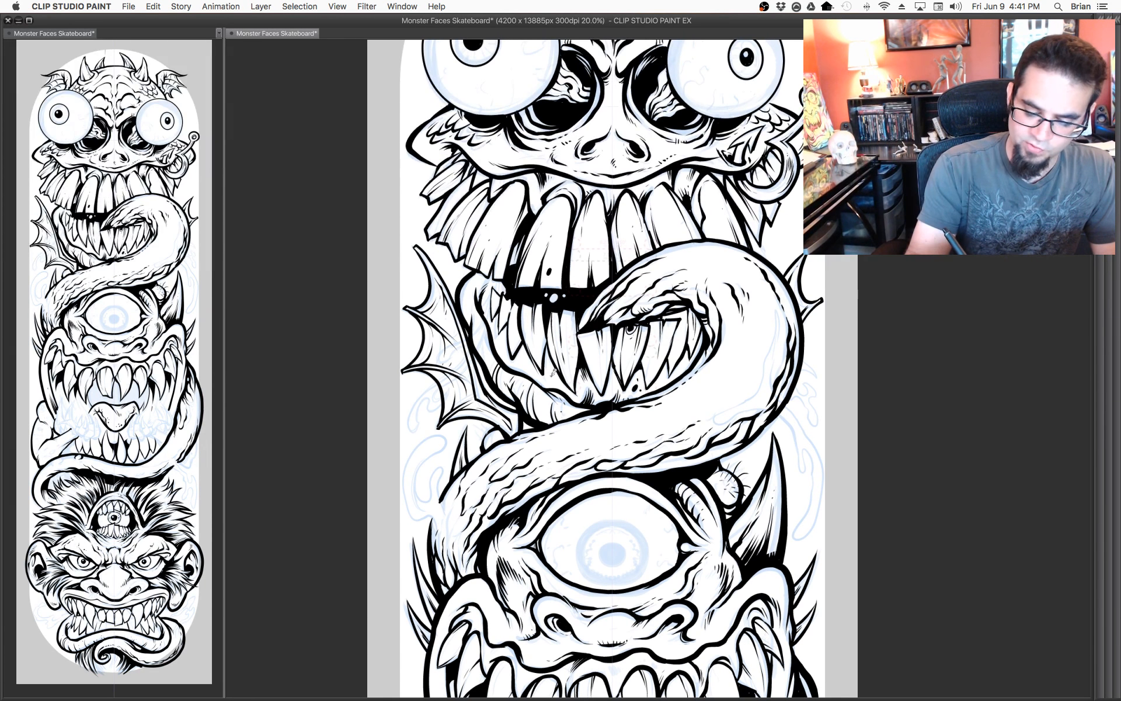
{"action": "scroll", "coordinate": [534, 361], "scroll_direction": "down", "scroll_amount": 5}
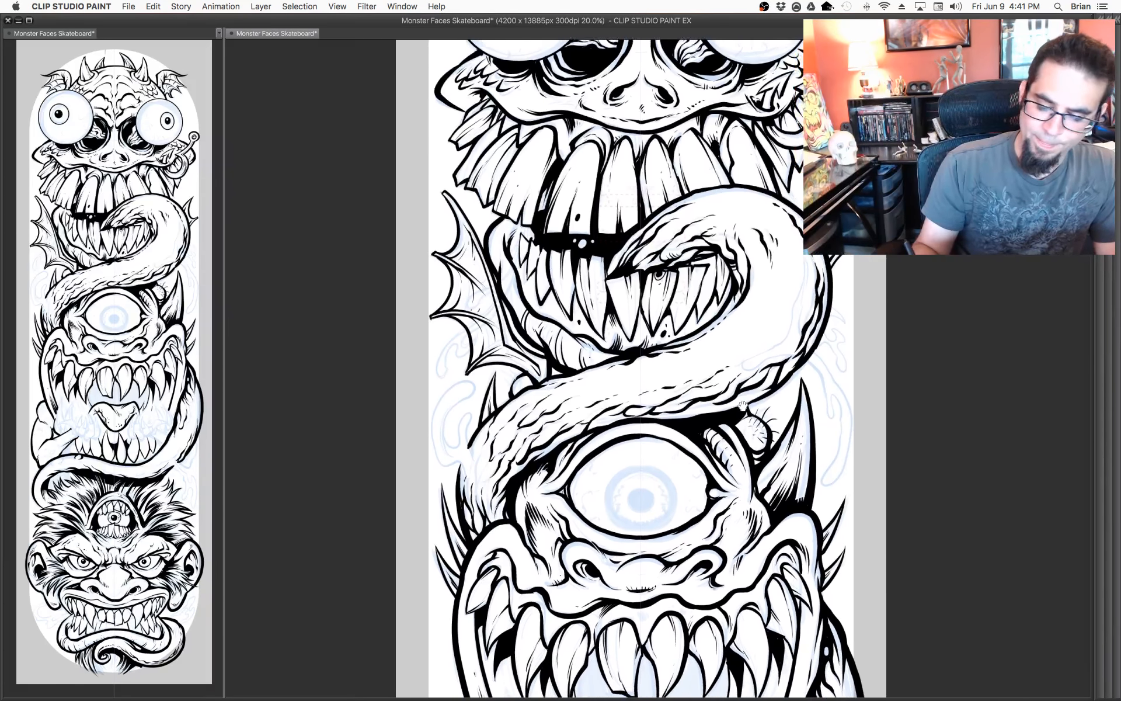
{"action": "scroll", "coordinate": [590, 368], "scroll_direction": "up", "scroll_amount": 2}
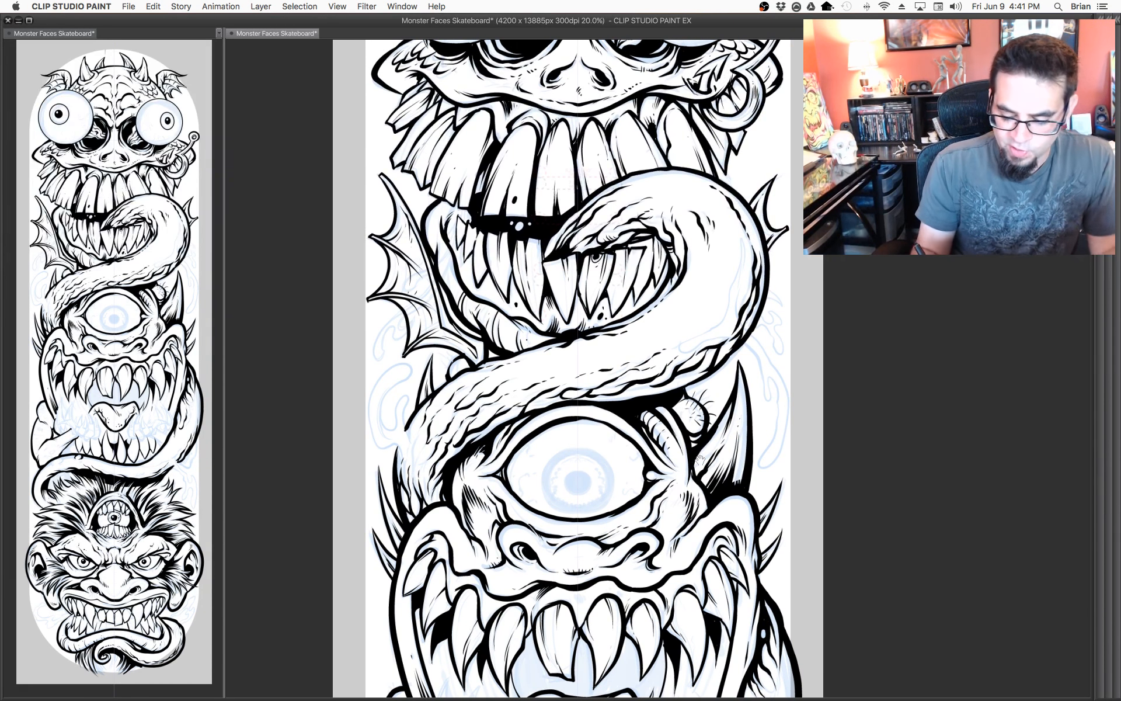
{"action": "scroll", "coordinate": [643, 395], "scroll_direction": "down", "scroll_amount": 2}
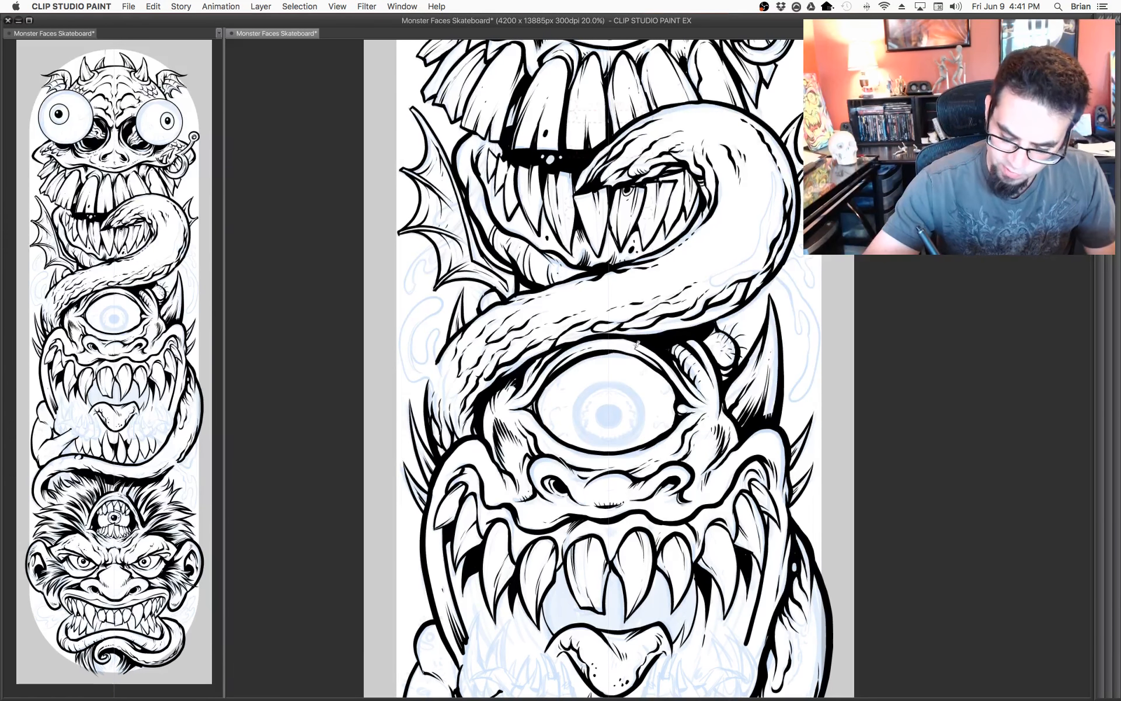
{"action": "left_click_drag", "start_coordinate": [706, 429], "coordinate": [736, 345]}
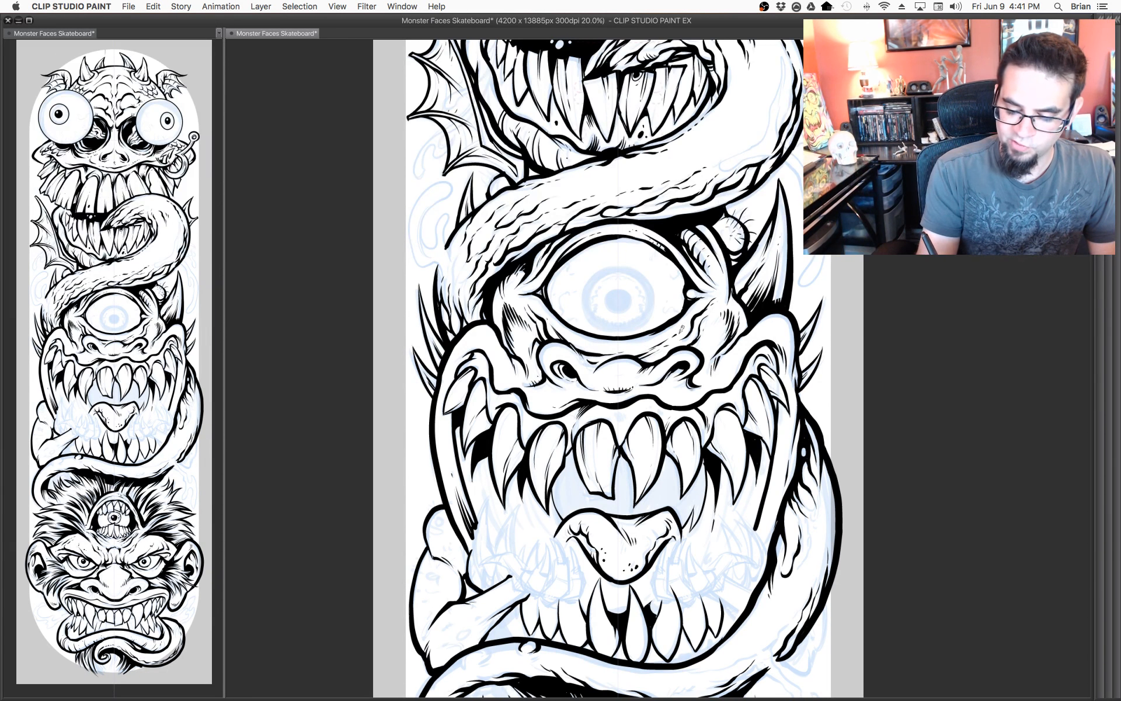
{"action": "left_click_drag", "start_coordinate": [782, 435], "coordinate": [756, 410]}
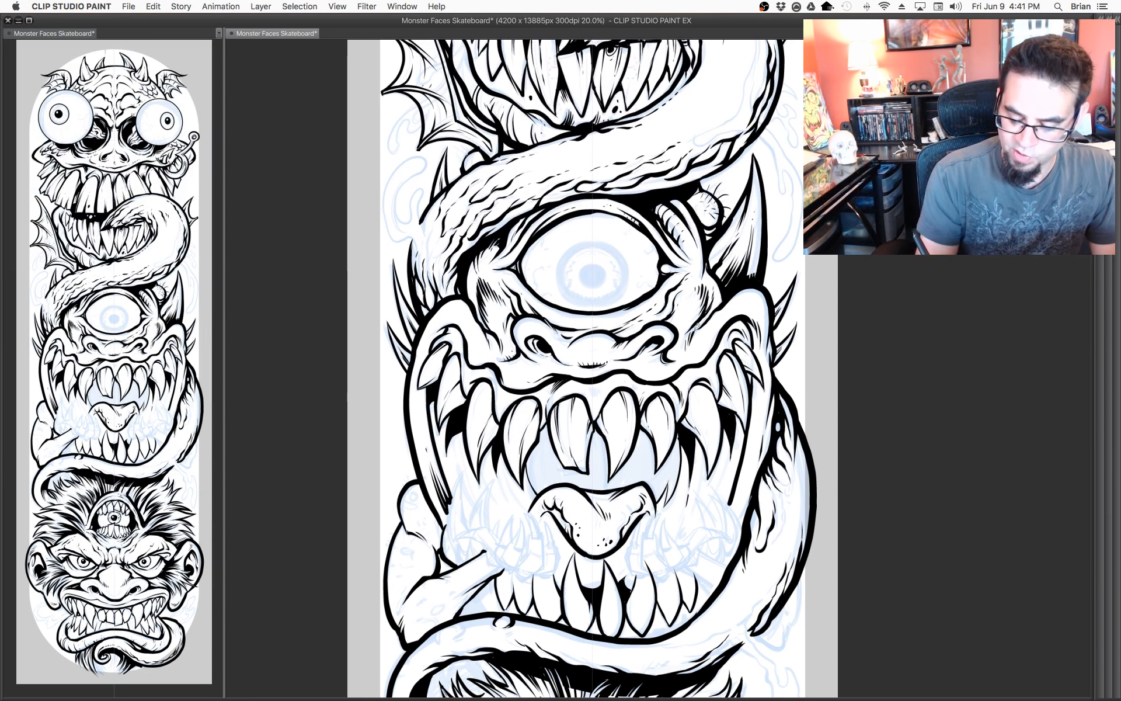
{"action": "left_click_drag", "start_coordinate": [709, 452], "coordinate": [721, 300]}
{"action": "scroll", "coordinate": [536, 386], "scroll_direction": "up", "scroll_amount": 1}
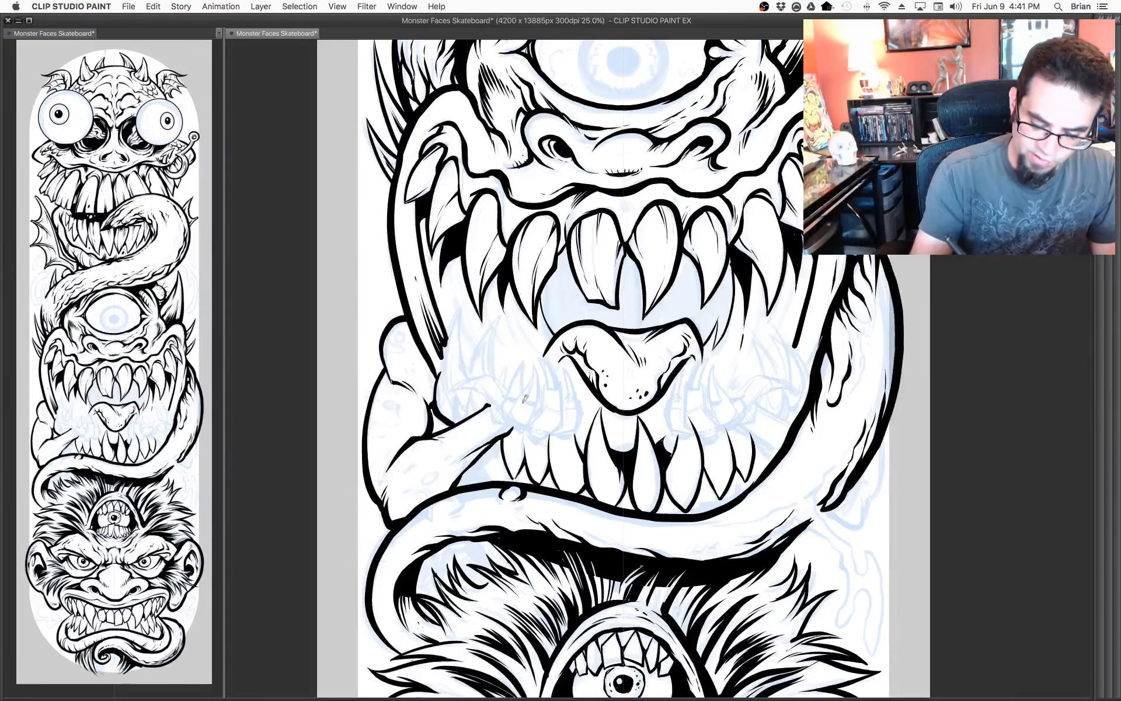
{"action": "mouse_move", "coordinate": [510, 415]}
{"action": "left_mouse_down"}
{"action": "mouse_move", "coordinate": [526, 429]}
{"action": "mouse_move", "coordinate": [542, 387]}
{"action": "mouse_move", "coordinate": [517, 403]}
{"action": "mouse_move", "coordinate": [535, 372]}
{"action": "left_mouse_up"}
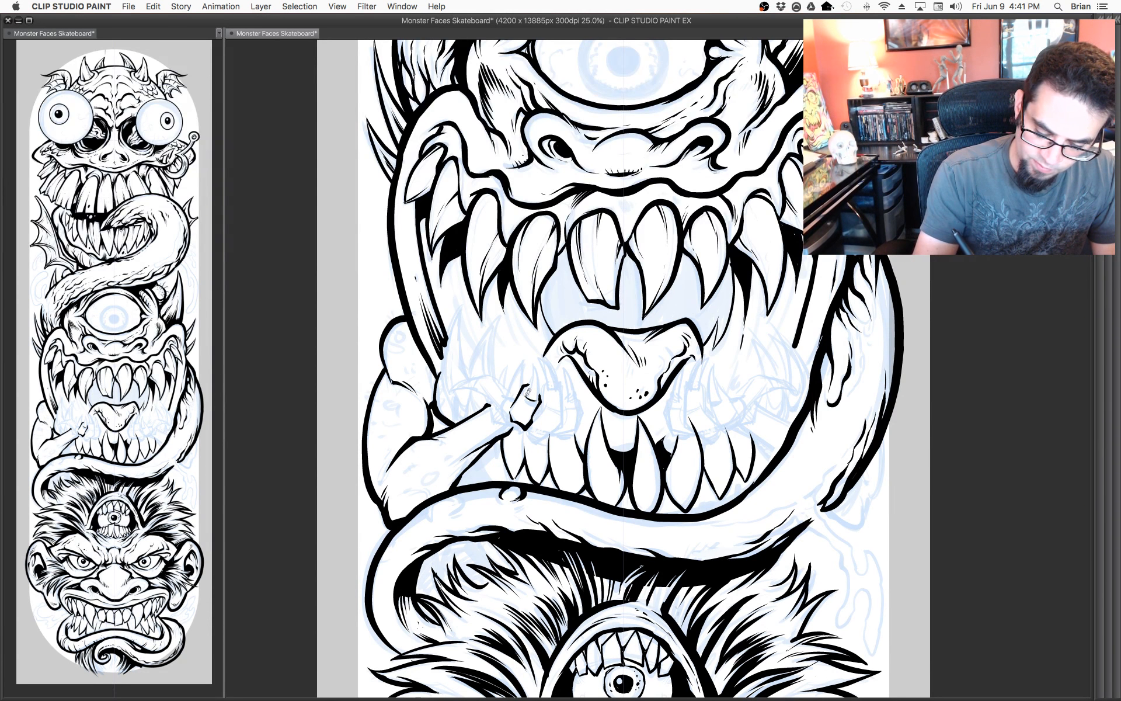
{"action": "mouse_move", "coordinate": [528, 397]}
{"action": "left_mouse_down"}
{"action": "mouse_move", "coordinate": [539, 349]}
{"action": "mouse_move", "coordinate": [538, 400]}
{"action": "left_mouse_up"}
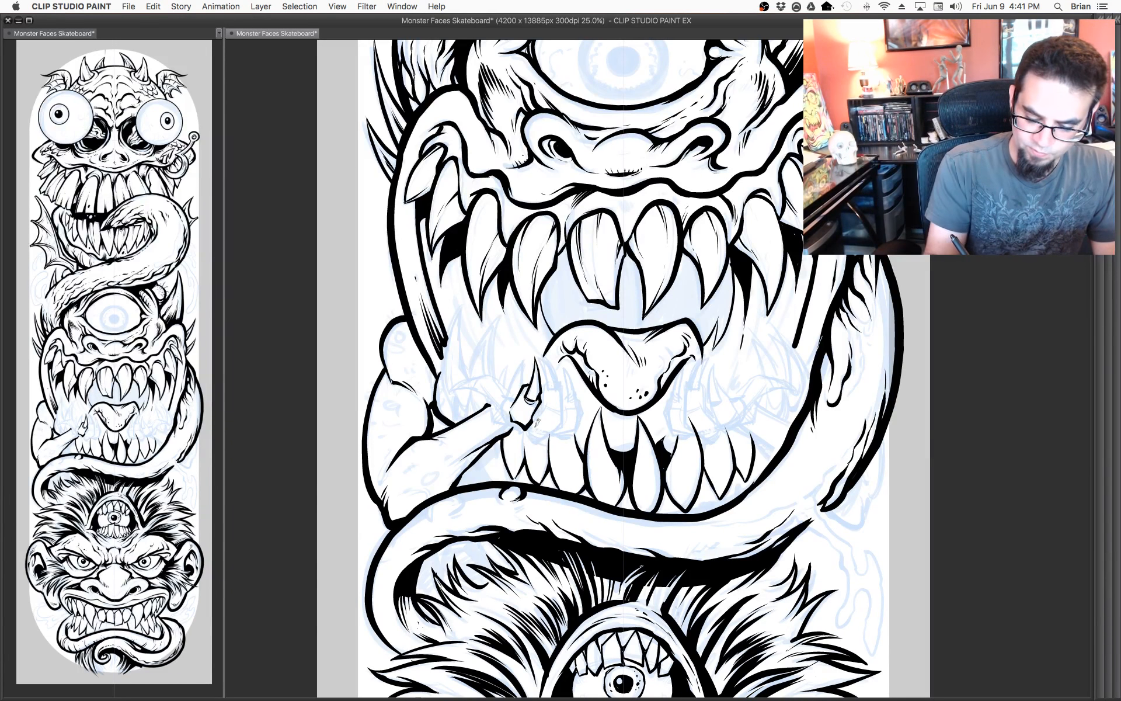
{"action": "key", "text": "super+z"}
{"action": "key", "text": "super+z"}
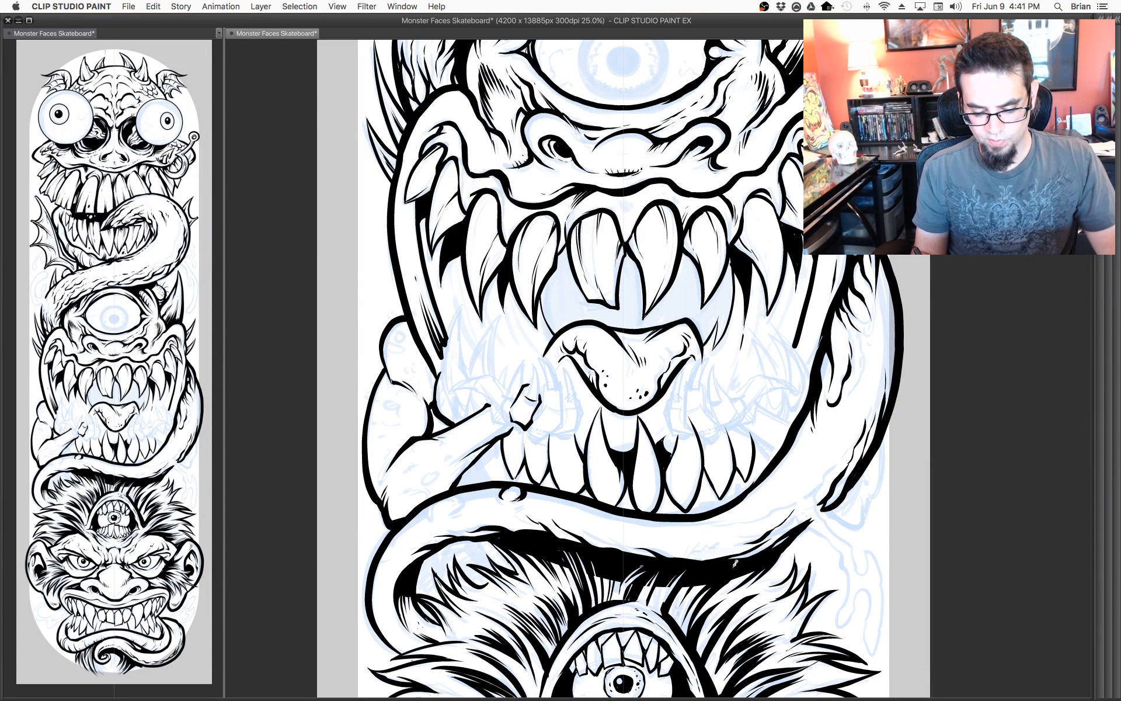
{"action": "key", "text": "super+z"}
{"action": "key", "text": "super+z"}
Turn on the symmetry ruler for the ink layer and ink the first clawed fingertip mirrored on both sides of the middle face's mouth.
{"action": "key", "text": "Tab"}
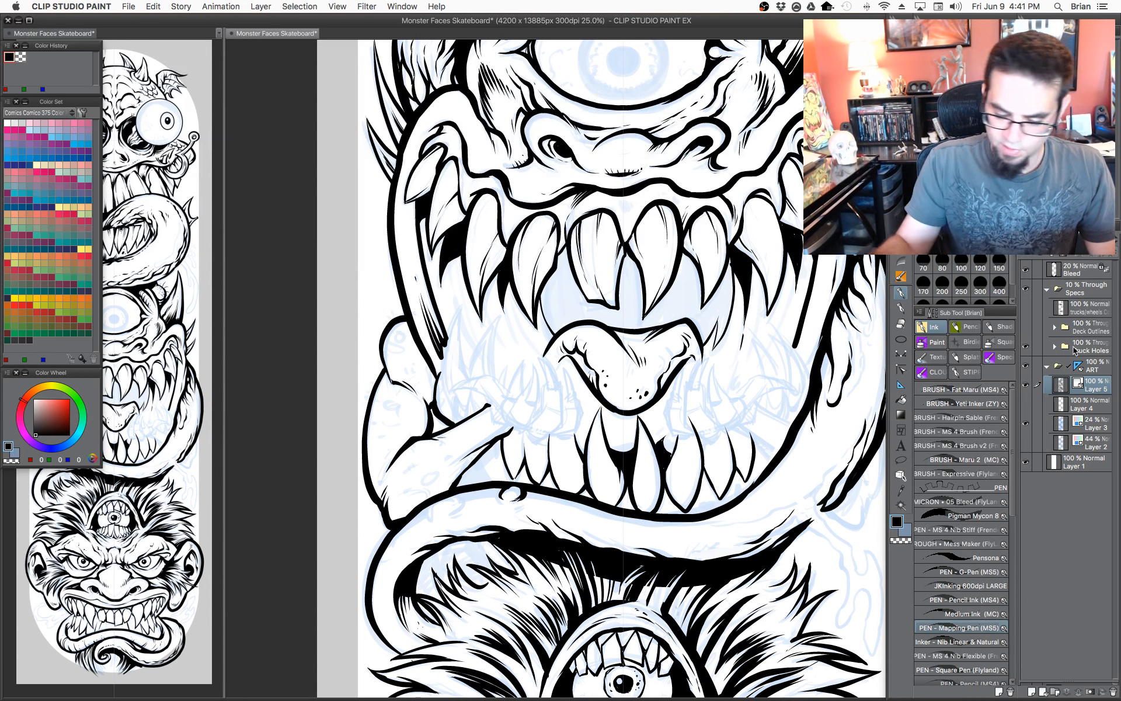
{"action": "key", "text": "Tab"}
{"action": "mouse_move", "coordinate": [548, 404]}
{"action": "left_mouse_down"}
{"action": "mouse_move", "coordinate": [512, 417]}
{"action": "mouse_move", "coordinate": [527, 427]}
{"action": "mouse_move", "coordinate": [531, 402]}
{"action": "mouse_move", "coordinate": [531, 420]}
{"action": "mouse_move", "coordinate": [543, 401]}
{"action": "mouse_move", "coordinate": [542, 383]}
{"action": "mouse_move", "coordinate": [528, 397]}
{"action": "mouse_move", "coordinate": [534, 357]}
{"action": "mouse_move", "coordinate": [541, 399]}
{"action": "left_mouse_up"}
{"action": "key", "text": "super+z"}
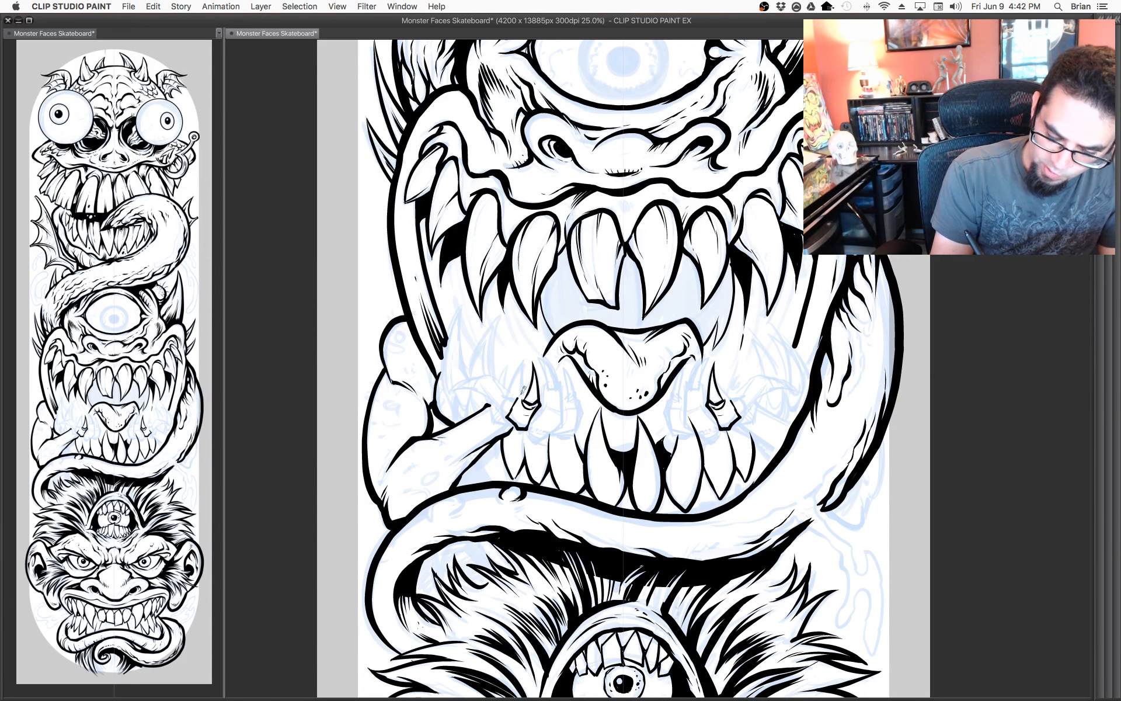
Ink the remaining knuckled fingers and their pointed claws on the clawed hands, mirrored inside the middle face's mouth.
{"action": "mouse_move", "coordinate": [517, 399]}
{"action": "left_mouse_down"}
{"action": "mouse_move", "coordinate": [531, 383]}
{"action": "mouse_move", "coordinate": [562, 386]}
{"action": "mouse_move", "coordinate": [559, 429]}
{"action": "mouse_move", "coordinate": [583, 406]}
{"action": "mouse_move", "coordinate": [586, 416]}
{"action": "mouse_move", "coordinate": [574, 437]}
{"action": "mouse_move", "coordinate": [539, 443]}
{"action": "mouse_move", "coordinate": [553, 431]}
{"action": "left_mouse_up"}
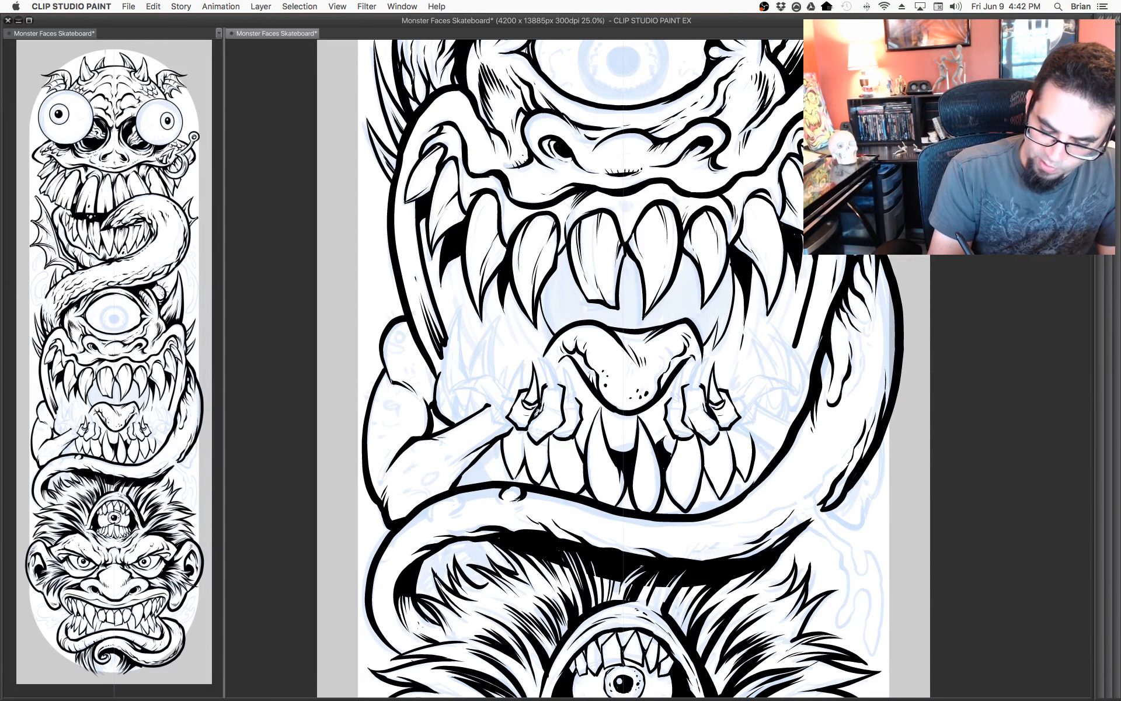
{"action": "left_click_drag", "start_coordinate": [571, 331], "coordinate": [585, 353]}
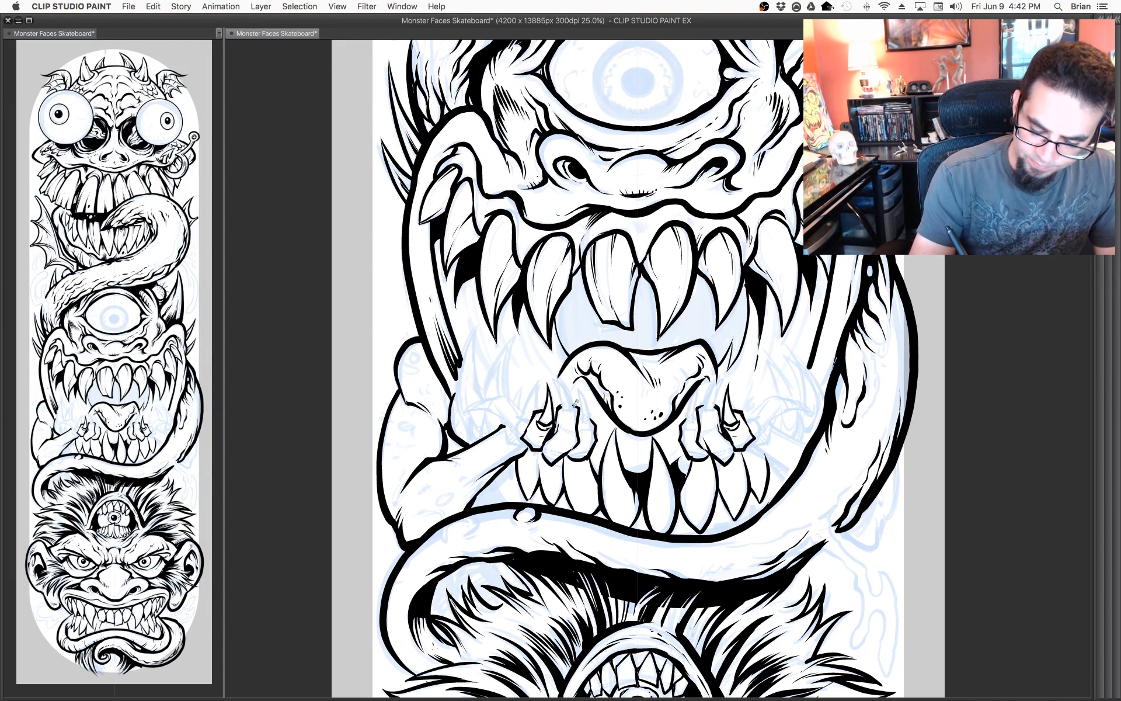
{"action": "mouse_move", "coordinate": [561, 409]}
{"action": "left_mouse_down"}
{"action": "mouse_move", "coordinate": [557, 371]}
{"action": "mouse_move", "coordinate": [569, 397]}
{"action": "left_mouse_up"}
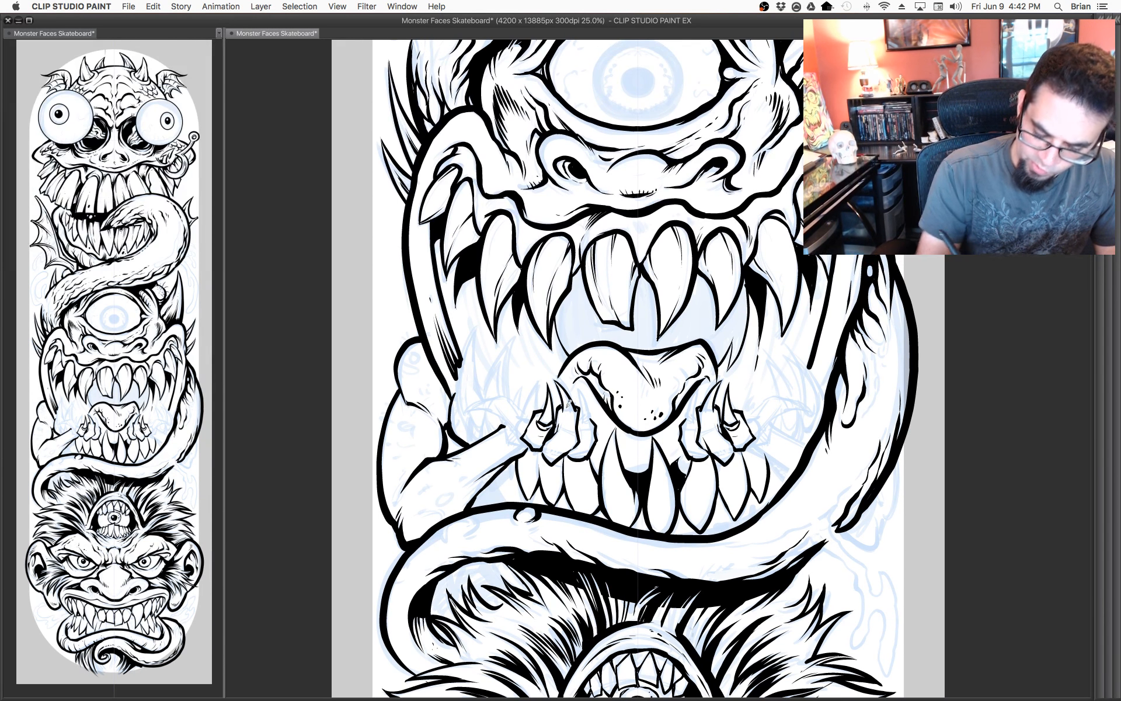
{"action": "left_click_drag", "start_coordinate": [580, 408], "coordinate": [578, 388]}
{"action": "mouse_move", "coordinate": [578, 388]}
{"action": "left_mouse_down"}
{"action": "mouse_move", "coordinate": [591, 421]}
{"action": "mouse_move", "coordinate": [580, 419]}
{"action": "mouse_move", "coordinate": [594, 426]}
{"action": "left_mouse_up"}
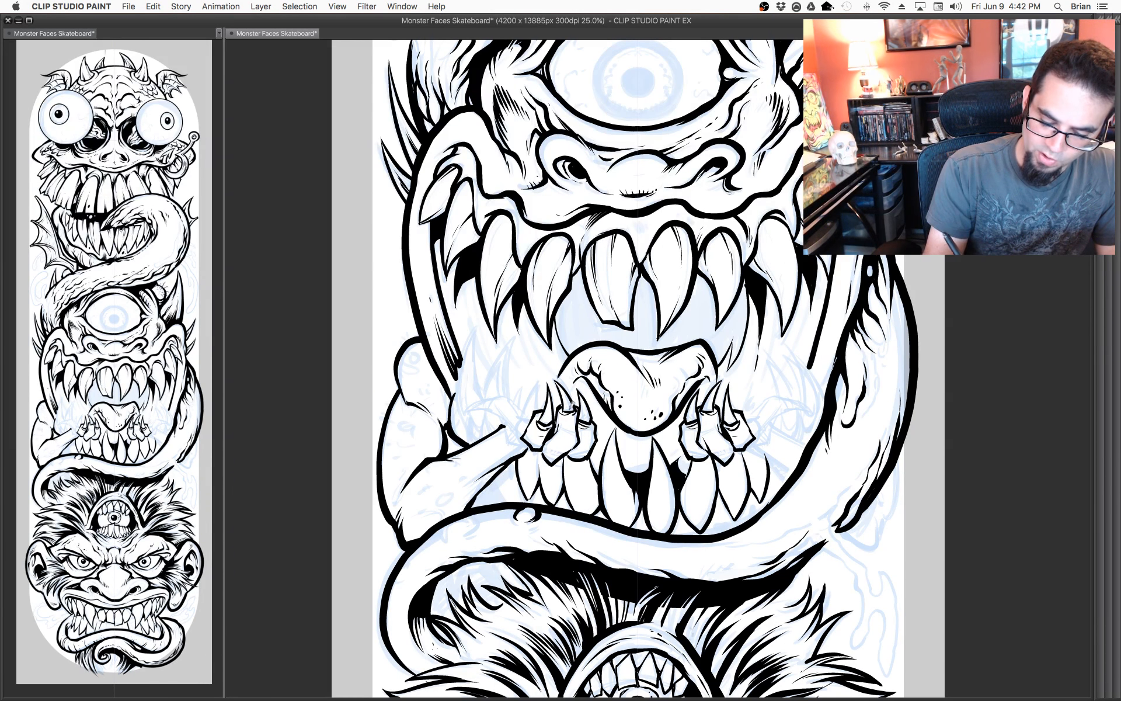
{"action": "mouse_move", "coordinate": [578, 417]}
{"action": "left_mouse_down"}
{"action": "mouse_move", "coordinate": [590, 384]}
{"action": "mouse_move", "coordinate": [559, 376]}
{"action": "mouse_move", "coordinate": [597, 389]}
{"action": "left_mouse_up"}
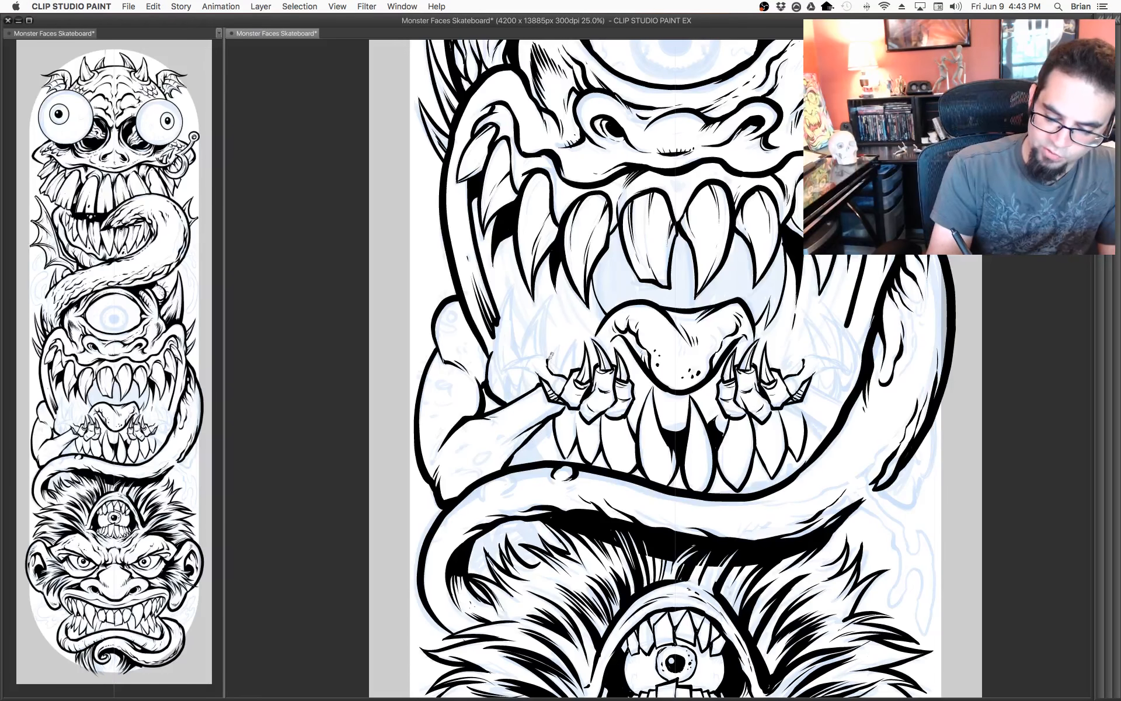
Ink the mirrored clawed thumbs on the outer sides of the hands and the right hand's forearm running behind the tongue.
{"action": "mouse_move", "coordinate": [541, 350]}
{"action": "left_mouse_down"}
{"action": "mouse_move", "coordinate": [517, 359]}
{"action": "mouse_move", "coordinate": [558, 355]}
{"action": "left_mouse_up"}
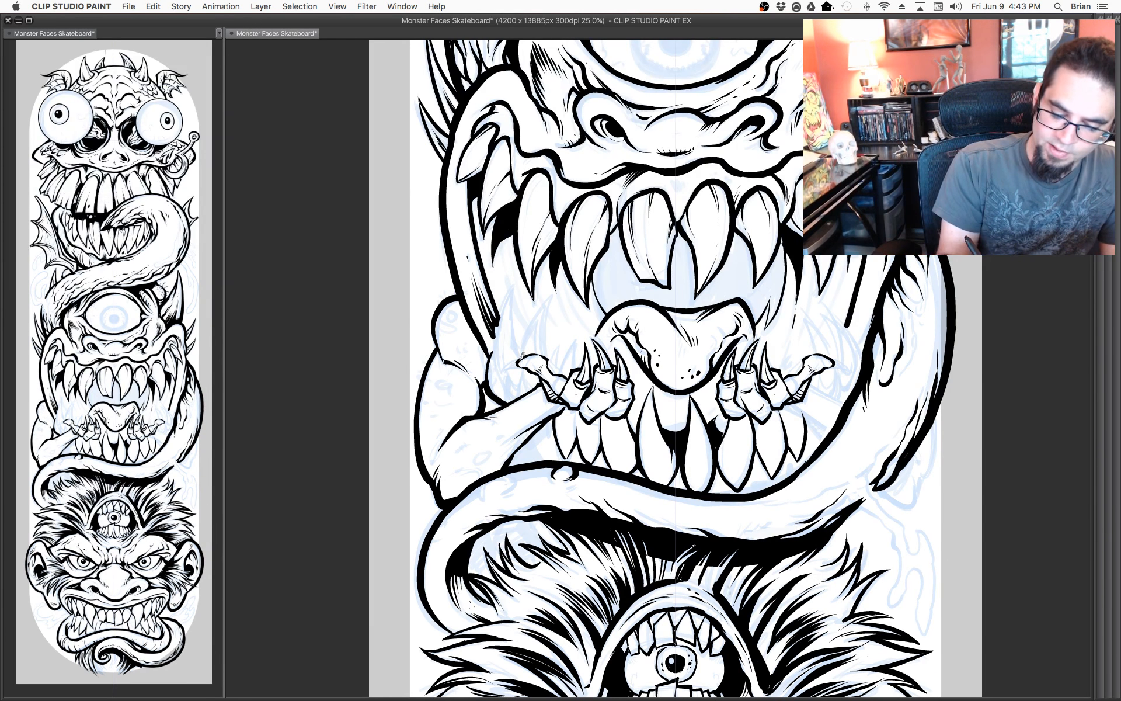
{"action": "mouse_move", "coordinate": [521, 359]}
{"action": "left_mouse_down"}
{"action": "mouse_move", "coordinate": [506, 368]}
{"action": "mouse_move", "coordinate": [526, 368]}
{"action": "left_mouse_up"}
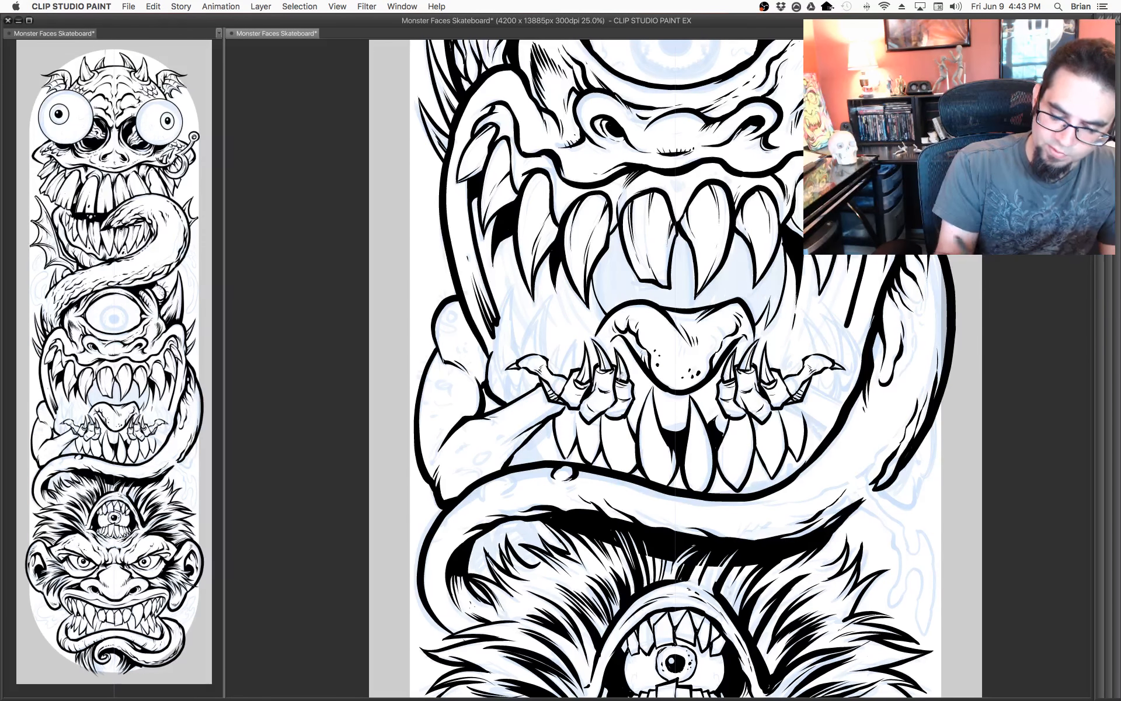
{"action": "mouse_move", "coordinate": [729, 405]}
{"action": "left_mouse_down"}
{"action": "mouse_move", "coordinate": [742, 411]}
{"action": "mouse_move", "coordinate": [704, 420]}
{"action": "mouse_move", "coordinate": [699, 459]}
{"action": "mouse_move", "coordinate": [578, 342]}
{"action": "left_mouse_up"}
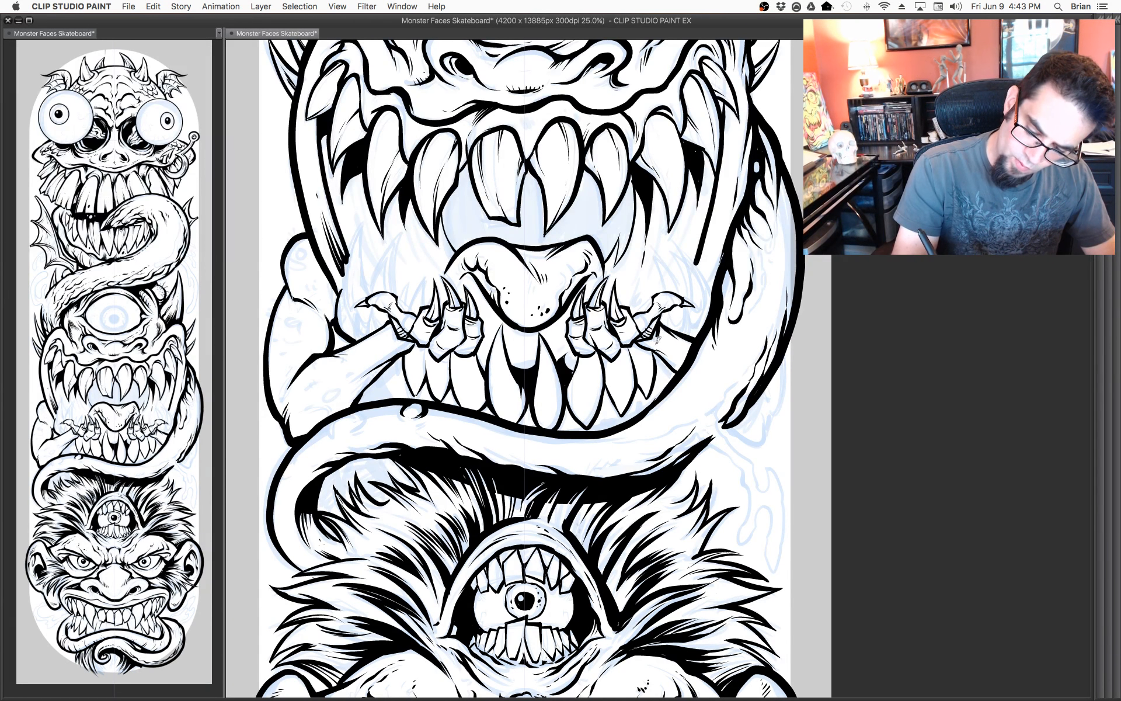
{"action": "left_click_drag", "start_coordinate": [684, 403], "coordinate": [818, 432]}
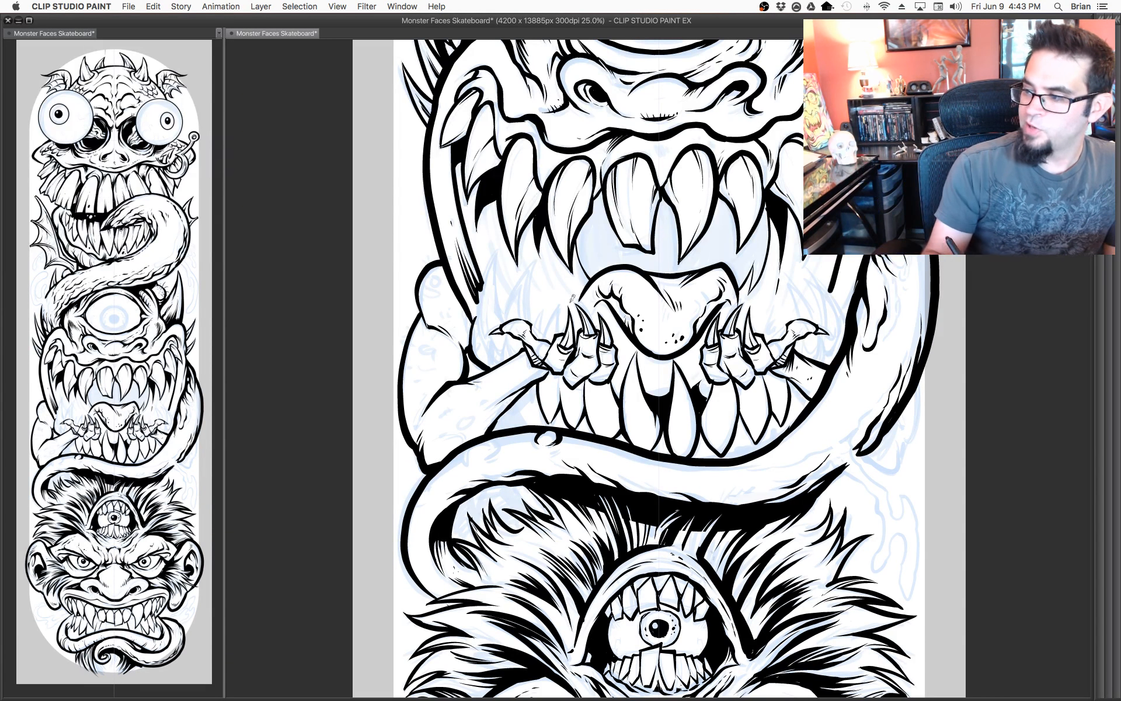
Add small spots and an oval bump to the left forearm outside the middle face's mouth.
{"action": "mouse_move", "coordinate": [467, 418]}
{"action": "left_mouse_down"}
{"action": "mouse_move", "coordinate": [478, 407]}
{"action": "mouse_move", "coordinate": [448, 408]}
{"action": "left_mouse_up"}
{"action": "left_click", "coordinate": [456, 401]}
{"action": "left_click", "coordinate": [477, 392]}
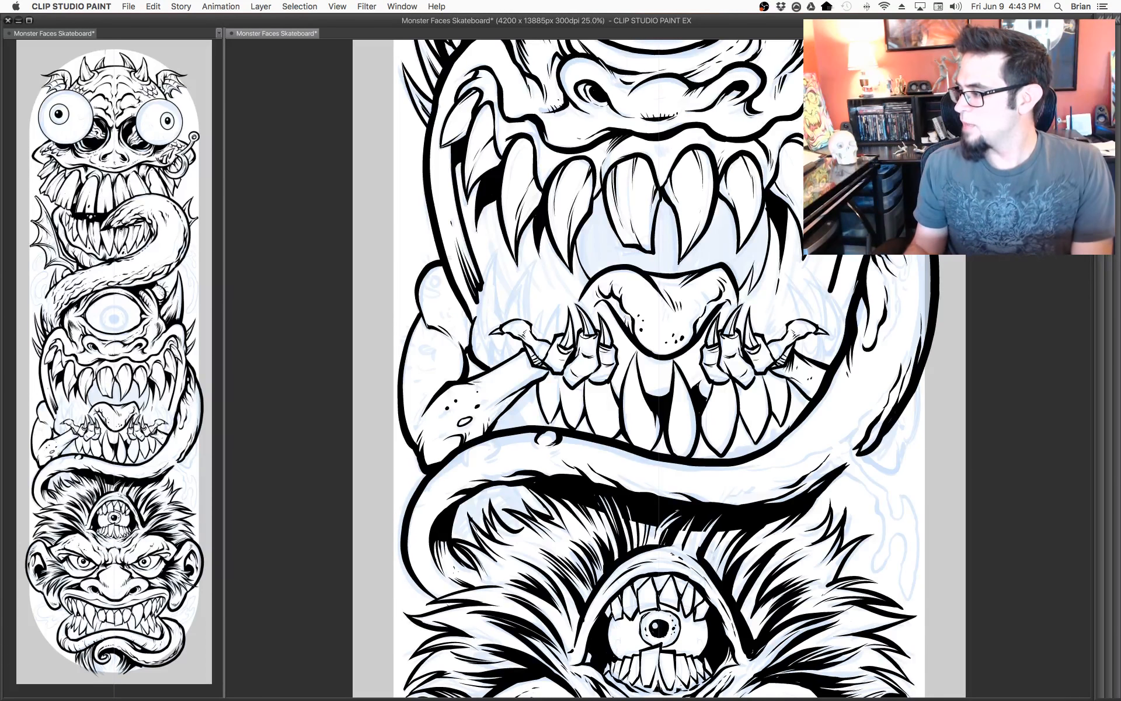
{"action": "key", "text": "super+Tab"}
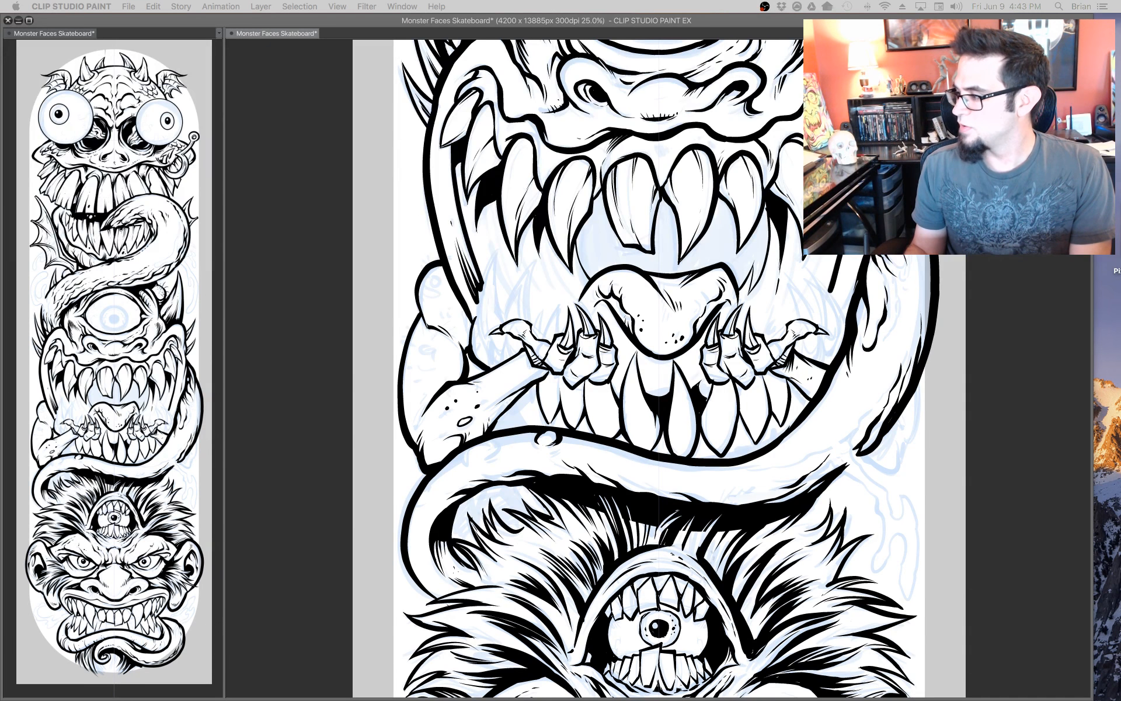
{"action": "left_click", "coordinate": [487, 345]}
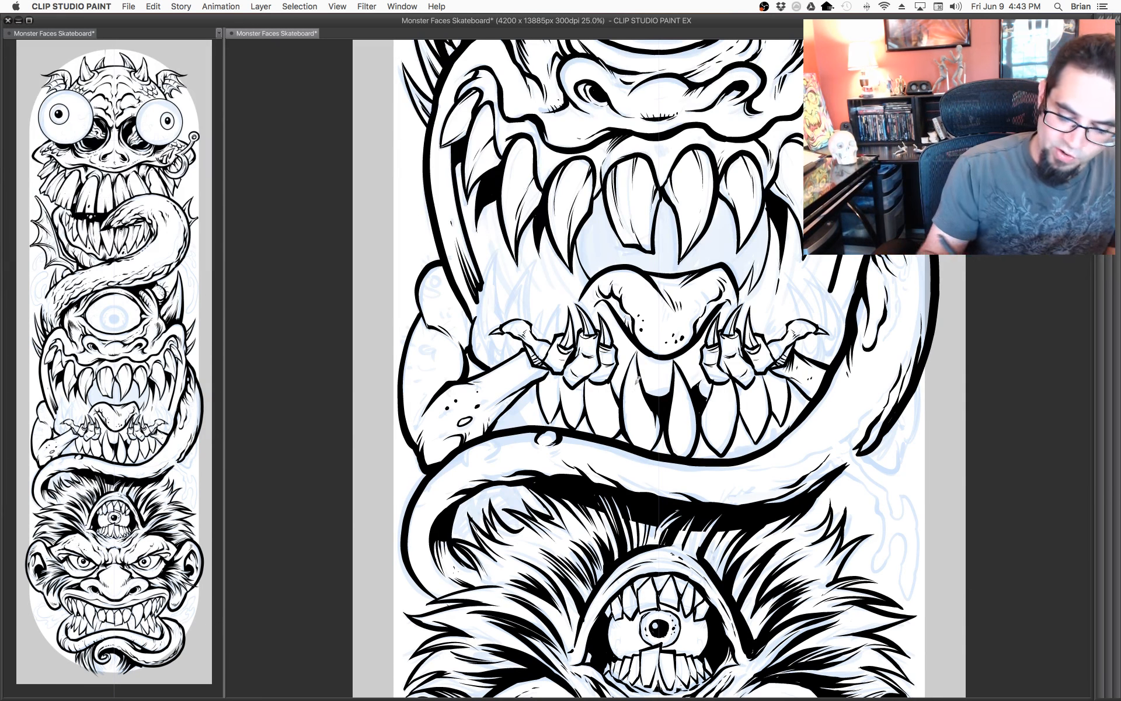
Ink a mirrored row of thin pointed fangs behind the clawed hands, with shading strokes toward the mouth's outer corners.
{"action": "left_click_drag", "start_coordinate": [686, 355], "coordinate": [699, 412]}
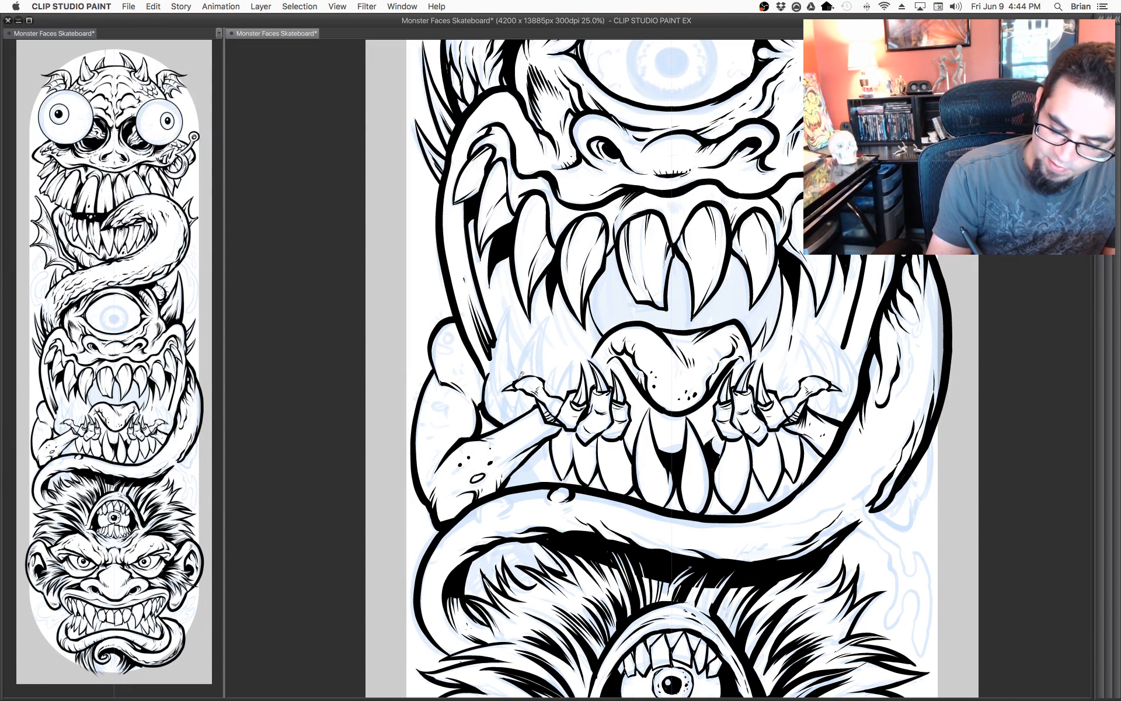
{"action": "mouse_move", "coordinate": [518, 378]}
{"action": "left_mouse_down"}
{"action": "mouse_move", "coordinate": [556, 309]}
{"action": "mouse_move", "coordinate": [536, 331]}
{"action": "mouse_move", "coordinate": [550, 314]}
{"action": "mouse_move", "coordinate": [543, 378]}
{"action": "left_mouse_up"}
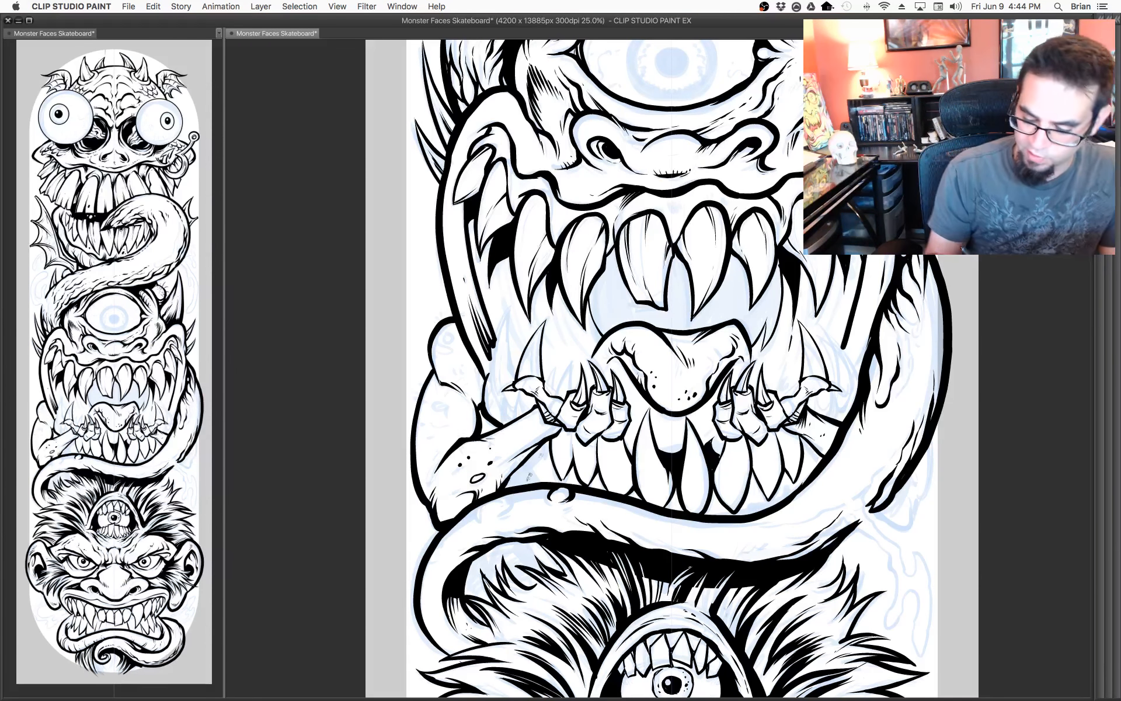
{"action": "left_click_drag", "start_coordinate": [536, 377], "coordinate": [533, 352]}
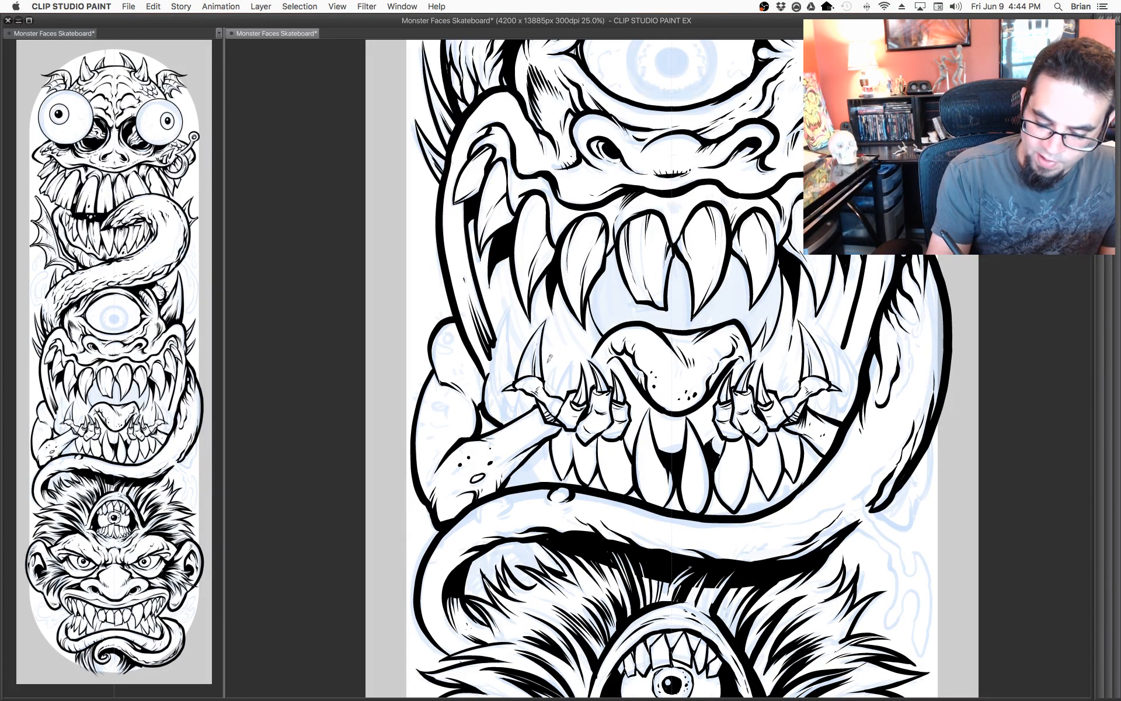
{"action": "mouse_move", "coordinate": [566, 346]}
{"action": "left_mouse_down"}
{"action": "mouse_move", "coordinate": [553, 391]}
{"action": "mouse_move", "coordinate": [560, 359]}
{"action": "mouse_move", "coordinate": [561, 389]}
{"action": "mouse_move", "coordinate": [572, 369]}
{"action": "mouse_move", "coordinate": [606, 394]}
{"action": "mouse_move", "coordinate": [555, 345]}
{"action": "mouse_move", "coordinate": [508, 351]}
{"action": "mouse_move", "coordinate": [518, 369]}
{"action": "mouse_move", "coordinate": [516, 301]}
{"action": "mouse_move", "coordinate": [495, 357]}
{"action": "mouse_move", "coordinate": [510, 419]}
{"action": "left_mouse_up"}
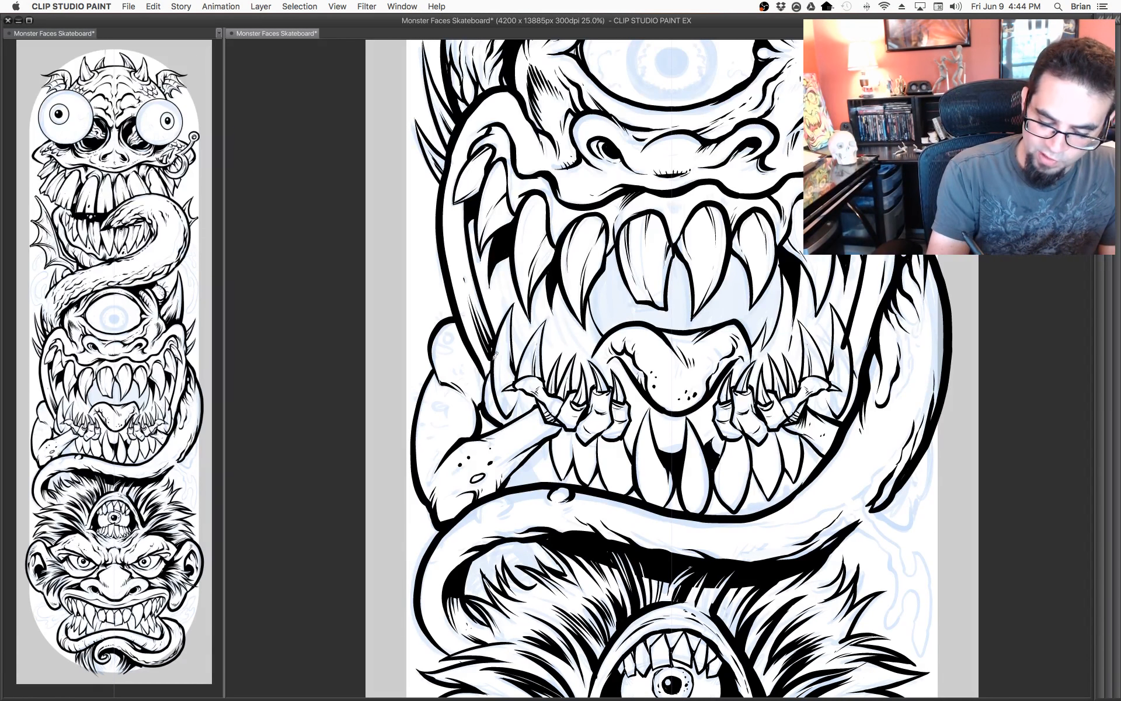
{"action": "mouse_move", "coordinate": [497, 351]}
{"action": "left_mouse_down"}
{"action": "mouse_move", "coordinate": [488, 375]}
{"action": "mouse_move", "coordinate": [508, 412]}
{"action": "mouse_move", "coordinate": [501, 345]}
{"action": "left_mouse_up"}
{"action": "left_click_drag", "start_coordinate": [508, 390], "coordinate": [517, 405]}
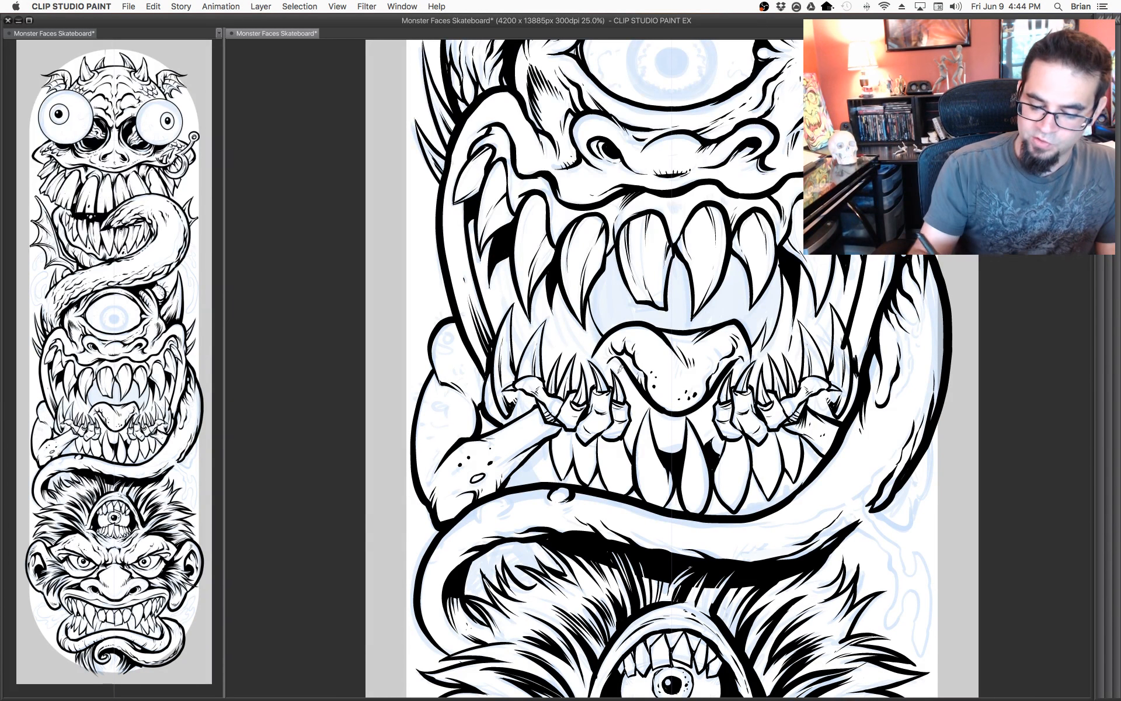
{"action": "left_click_drag", "start_coordinate": [520, 385], "coordinate": [525, 415]}
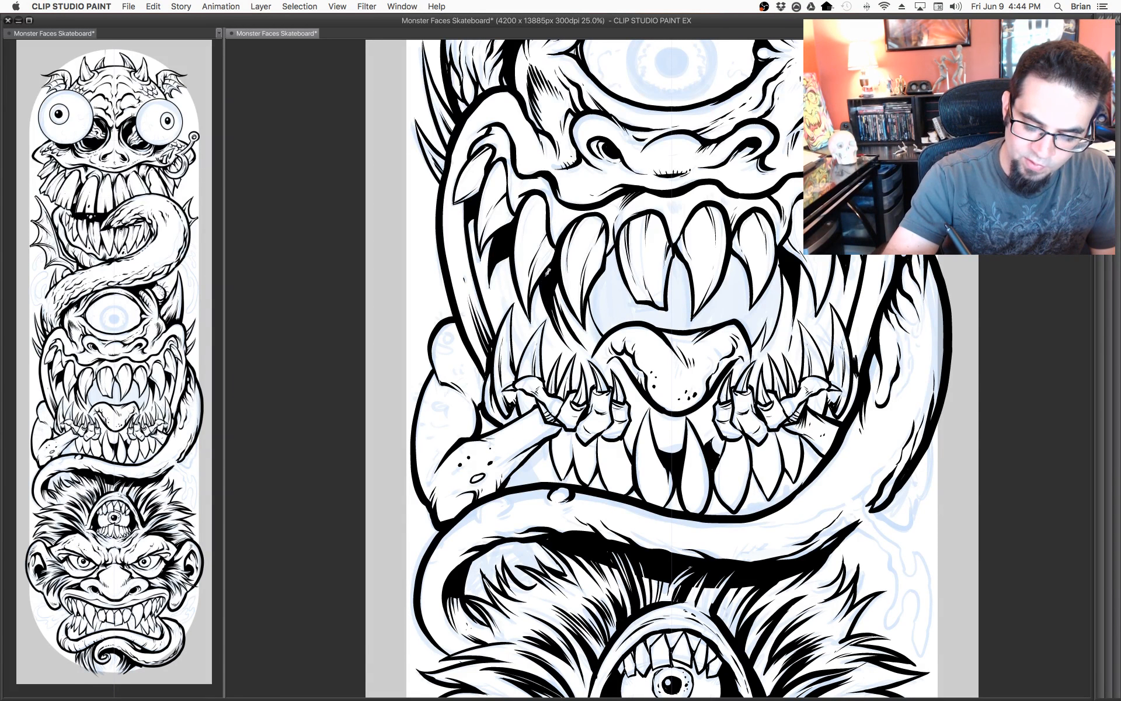
Add black shading strokes in the gaps behind the middle face's upper side fangs on both sides of the mouth.
{"action": "mouse_move", "coordinate": [541, 282]}
{"action": "left_mouse_down"}
{"action": "mouse_move", "coordinate": [547, 319]}
{"action": "mouse_move", "coordinate": [588, 321]}
{"action": "left_mouse_up"}
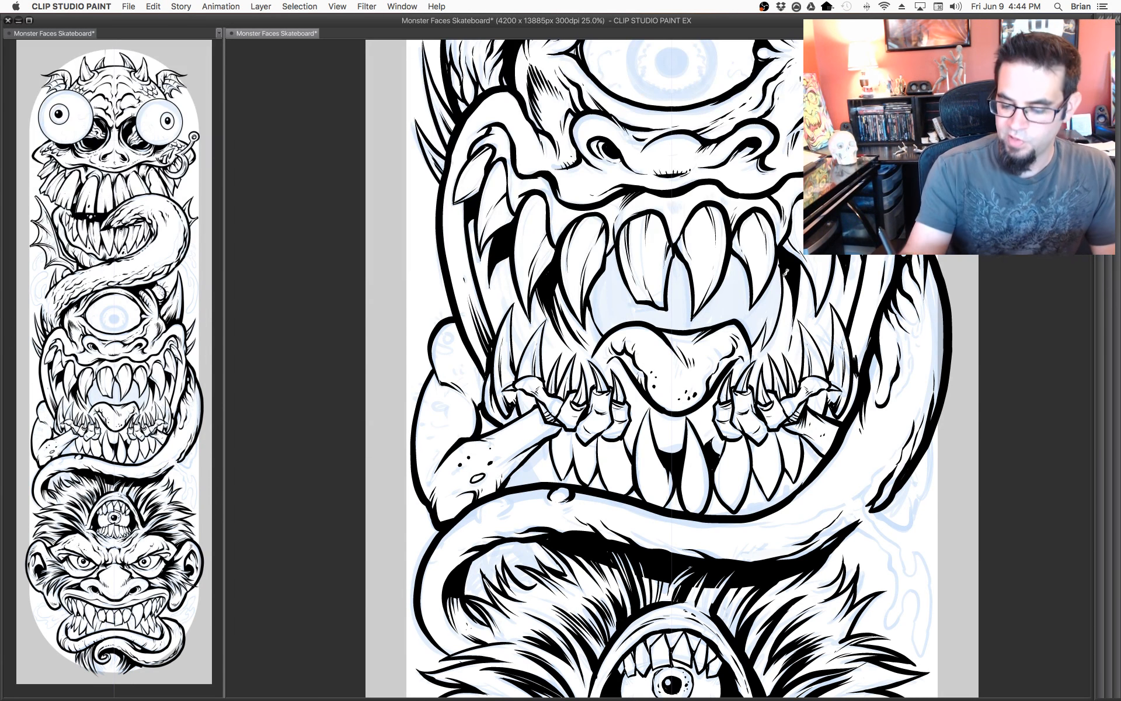
{"action": "left_click_drag", "start_coordinate": [786, 274], "coordinate": [791, 324]}
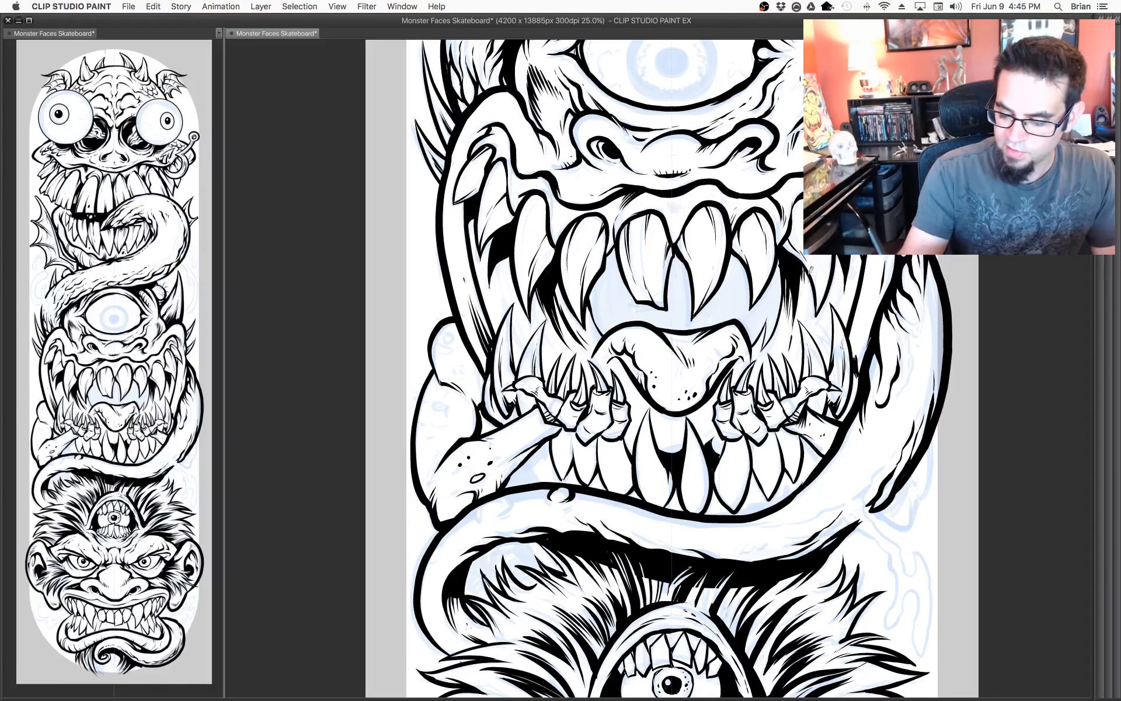
{"action": "left_click_drag", "start_coordinate": [809, 271], "coordinate": [809, 294]}
{"action": "scroll", "coordinate": [809, 409], "scroll_direction": "down", "scroll_amount": 1}
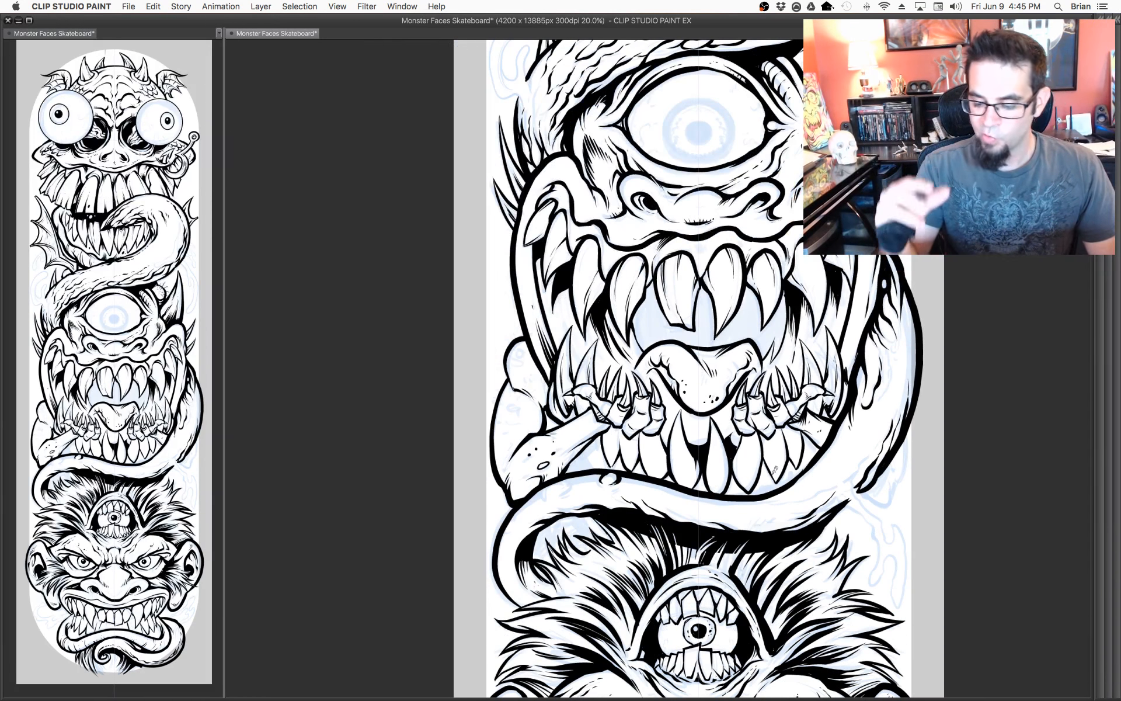
{"action": "left_click_drag", "start_coordinate": [822, 333], "coordinate": [818, 356]}
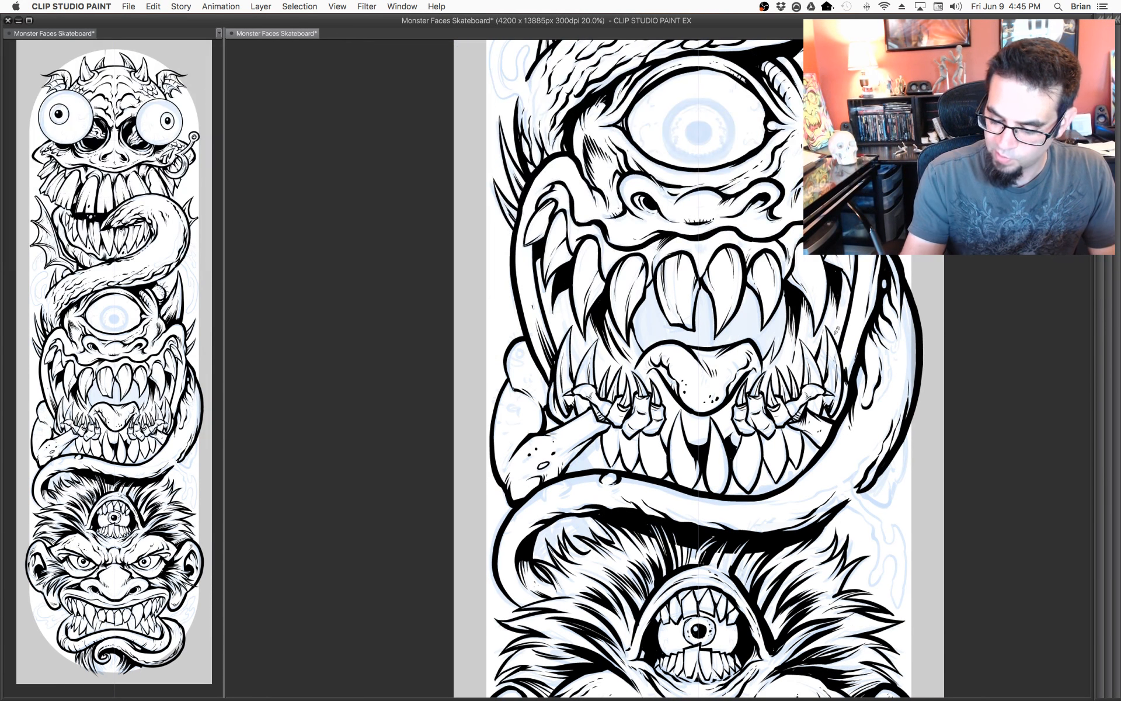
{"action": "left_click_drag", "start_coordinate": [844, 348], "coordinate": [748, 341]}
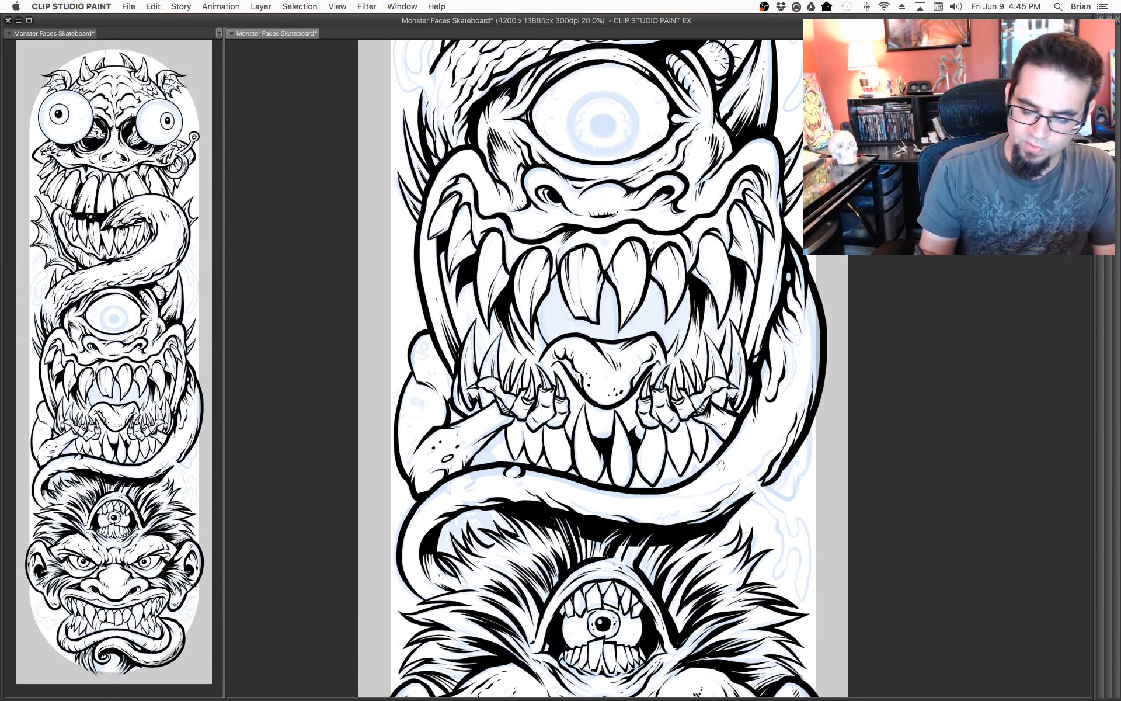
Blacken the gaps around the lower teeth and forearms, and add a spot, wrinkles and short hairs to the left gripping hand.
{"action": "left_click_drag", "start_coordinate": [717, 474], "coordinate": [727, 455]}
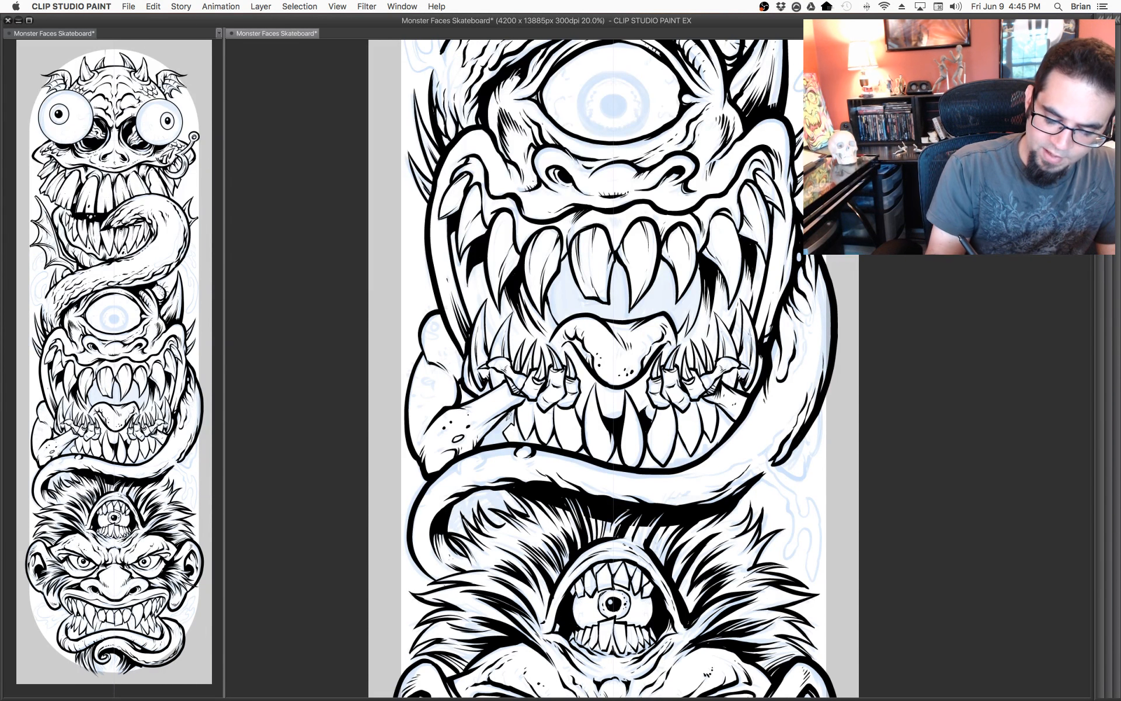
{"action": "mouse_move", "coordinate": [491, 432]}
{"action": "left_mouse_down"}
{"action": "mouse_move", "coordinate": [515, 409]}
{"action": "mouse_move", "coordinate": [519, 431]}
{"action": "mouse_move", "coordinate": [507, 424]}
{"action": "mouse_move", "coordinate": [509, 437]}
{"action": "mouse_move", "coordinate": [487, 441]}
{"action": "left_mouse_up"}
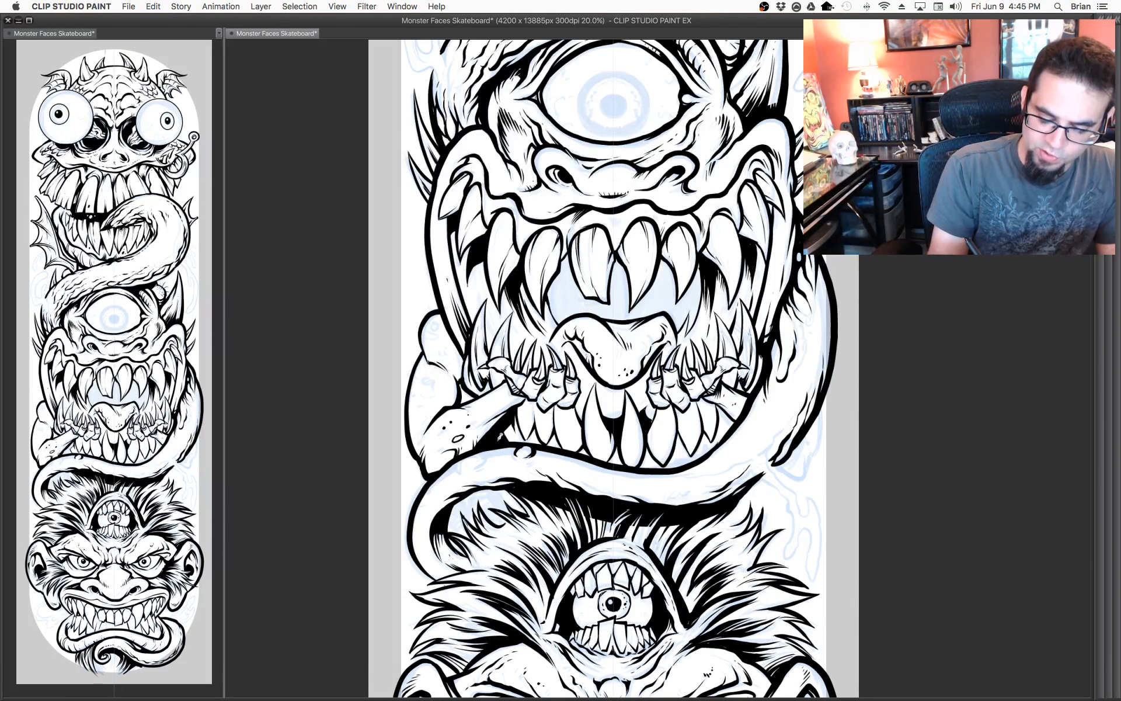
{"action": "left_click_drag", "start_coordinate": [525, 396], "coordinate": [512, 390]}
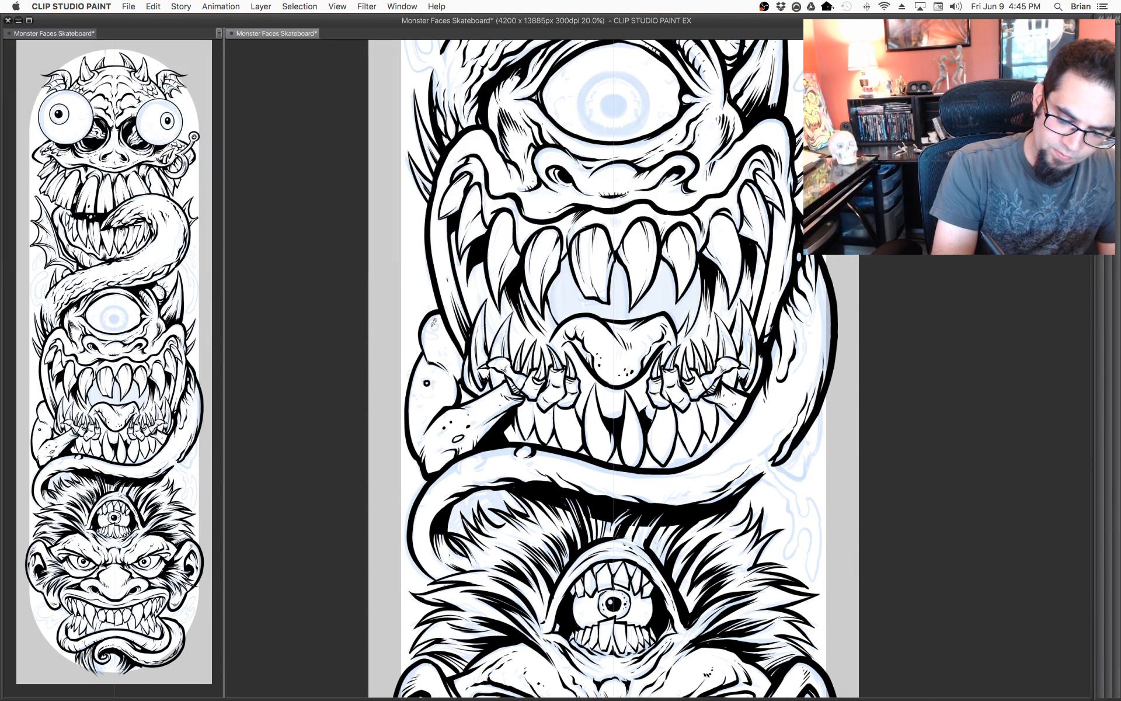
{"action": "mouse_move", "coordinate": [424, 329]}
{"action": "left_mouse_down"}
{"action": "mouse_move", "coordinate": [437, 340]}
{"action": "mouse_move", "coordinate": [437, 325]}
{"action": "left_mouse_up"}
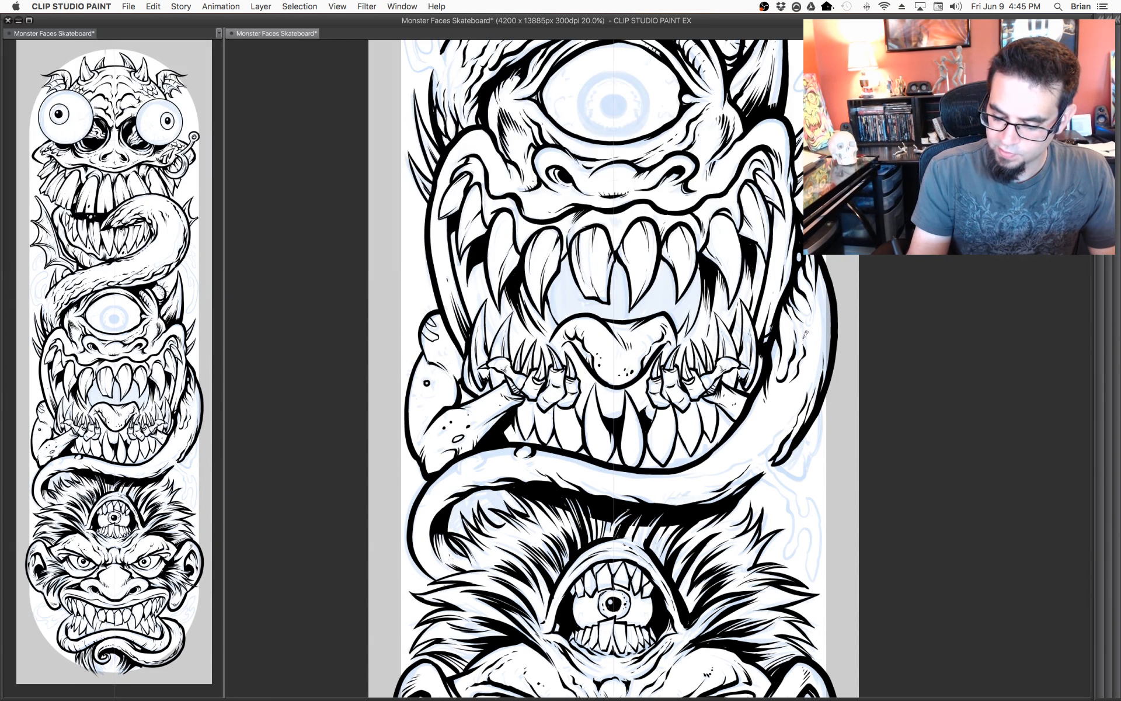
{"action": "left_click_drag", "start_coordinate": [643, 462], "coordinate": [697, 419]}
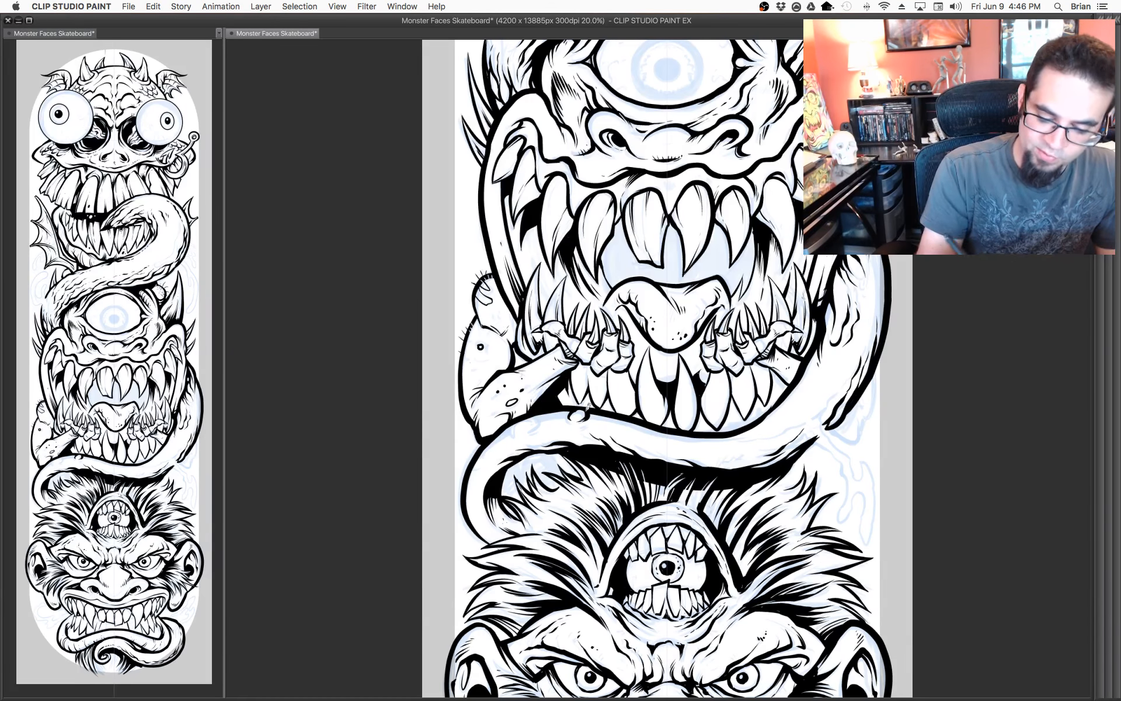
{"action": "mouse_move", "coordinate": [720, 433]}
{"action": "left_mouse_down"}
{"action": "mouse_move", "coordinate": [677, 424]}
{"action": "mouse_move", "coordinate": [661, 480]}
{"action": "left_mouse_up"}
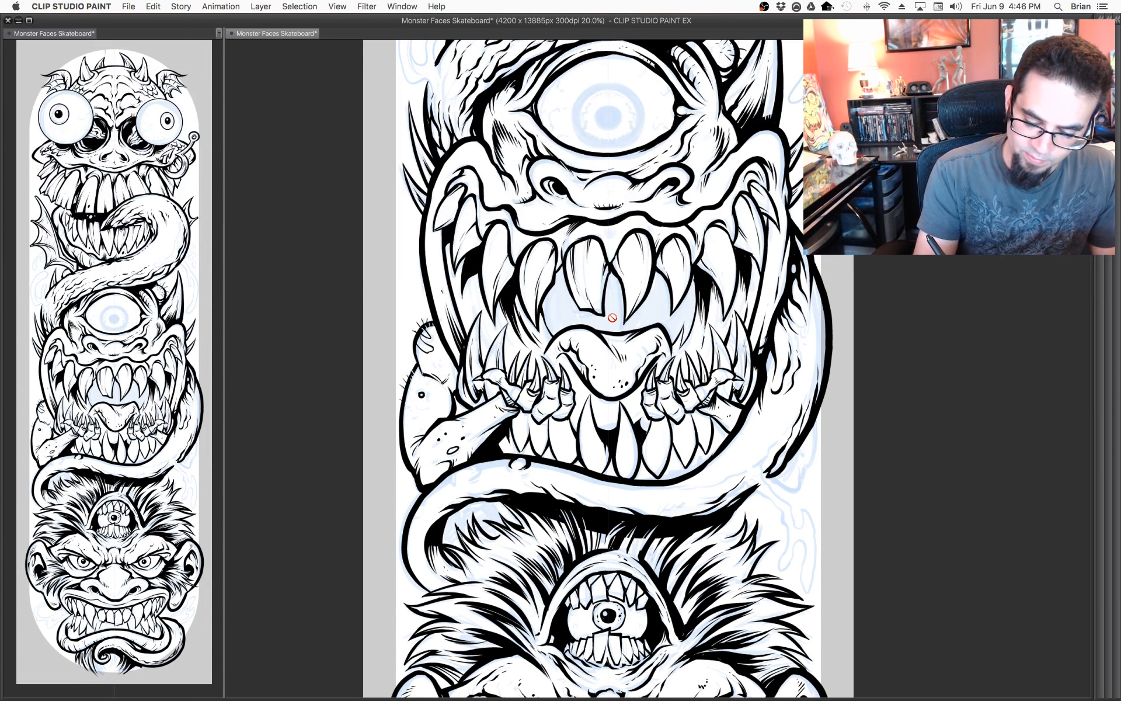
Rasterize the ink layer Layer 5 and fill the open throat above the middle face's tongue with black.
{"action": "key", "text": "Tab"}
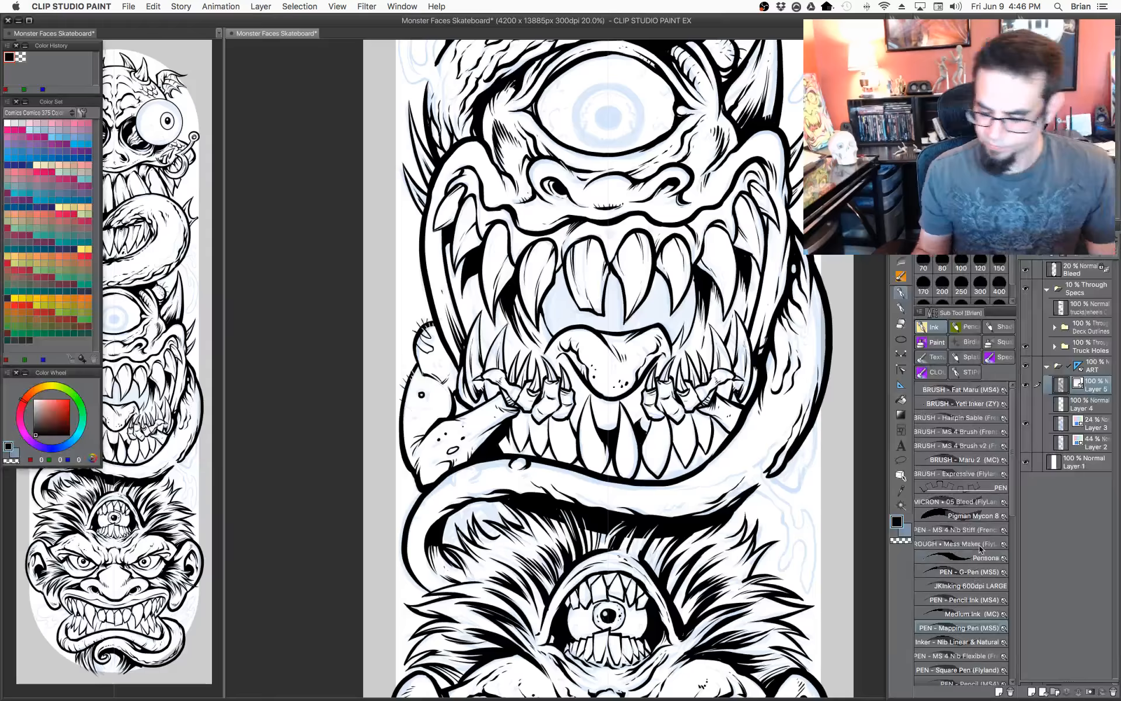
{"action": "right_click", "coordinate": [1080, 386]}
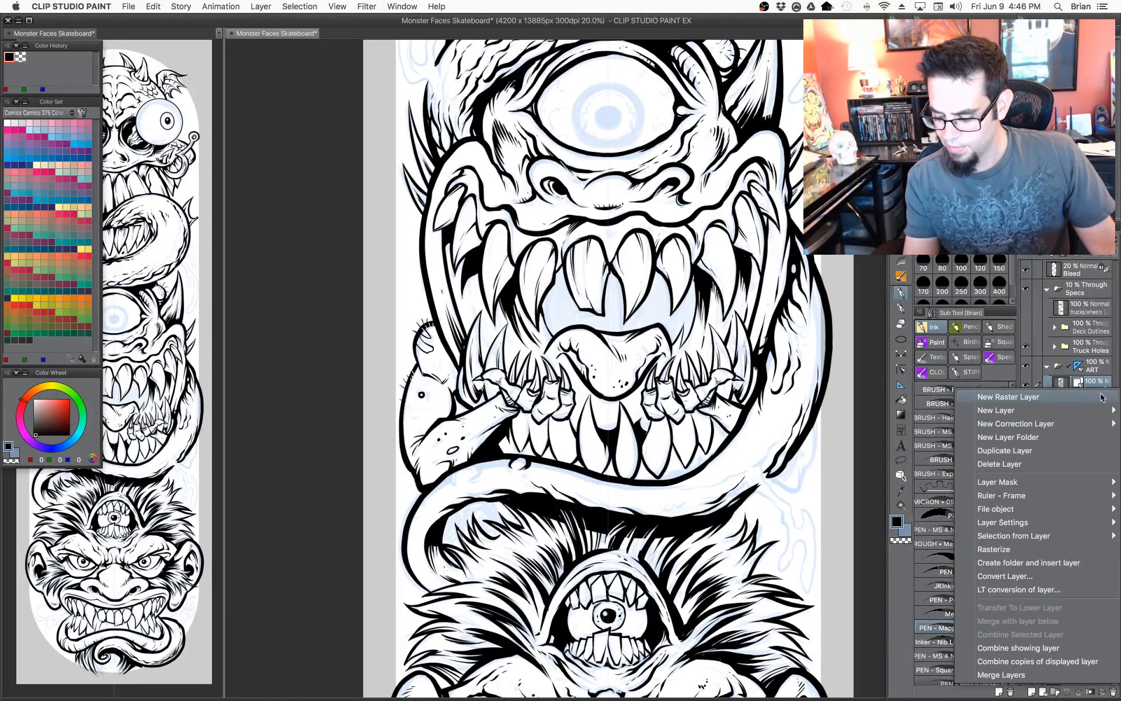
{"action": "left_click", "coordinate": [1007, 549]}
{"action": "key", "text": "g"}
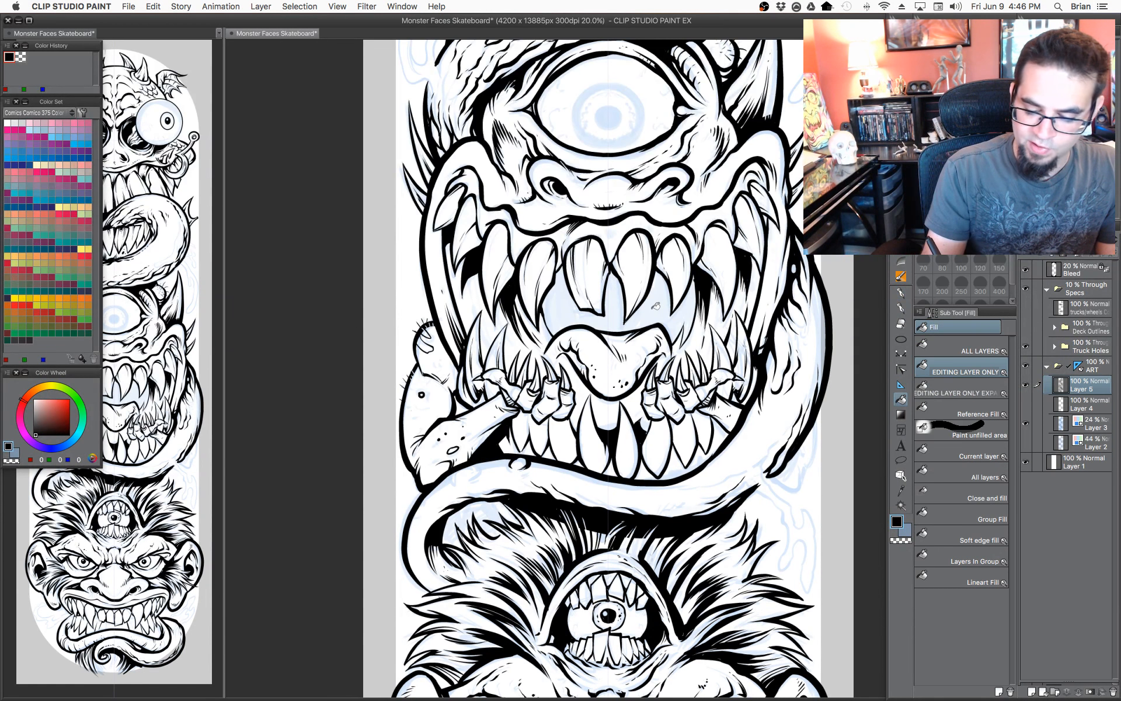
{"action": "left_click", "coordinate": [656, 305]}
Dot small specks out of the black throat with the Mapping Pen in transparent colour, and return to black ink.
{"action": "key", "text": "p"}
{"action": "left_click", "coordinate": [554, 319]}
{"action": "left_click", "coordinate": [665, 316]}
{"action": "left_click", "coordinate": [669, 319]}
{"action": "left_click", "coordinate": [659, 313]}
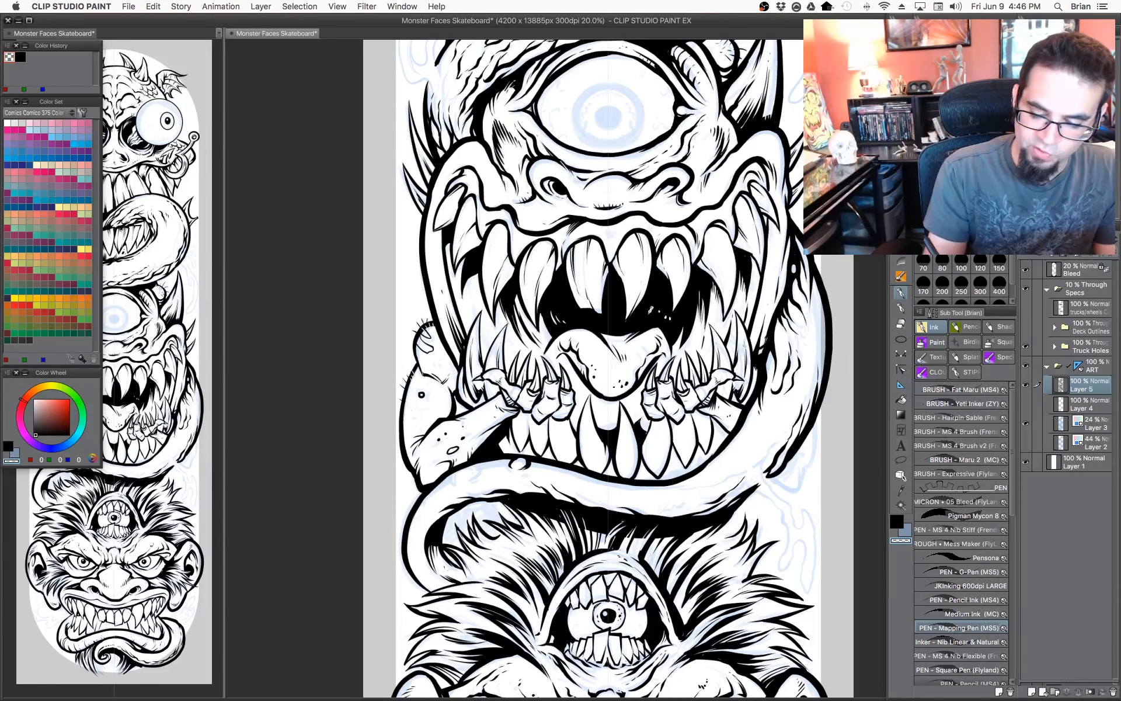
{"action": "scroll", "coordinate": [659, 327], "scroll_direction": "down", "scroll_amount": 2}
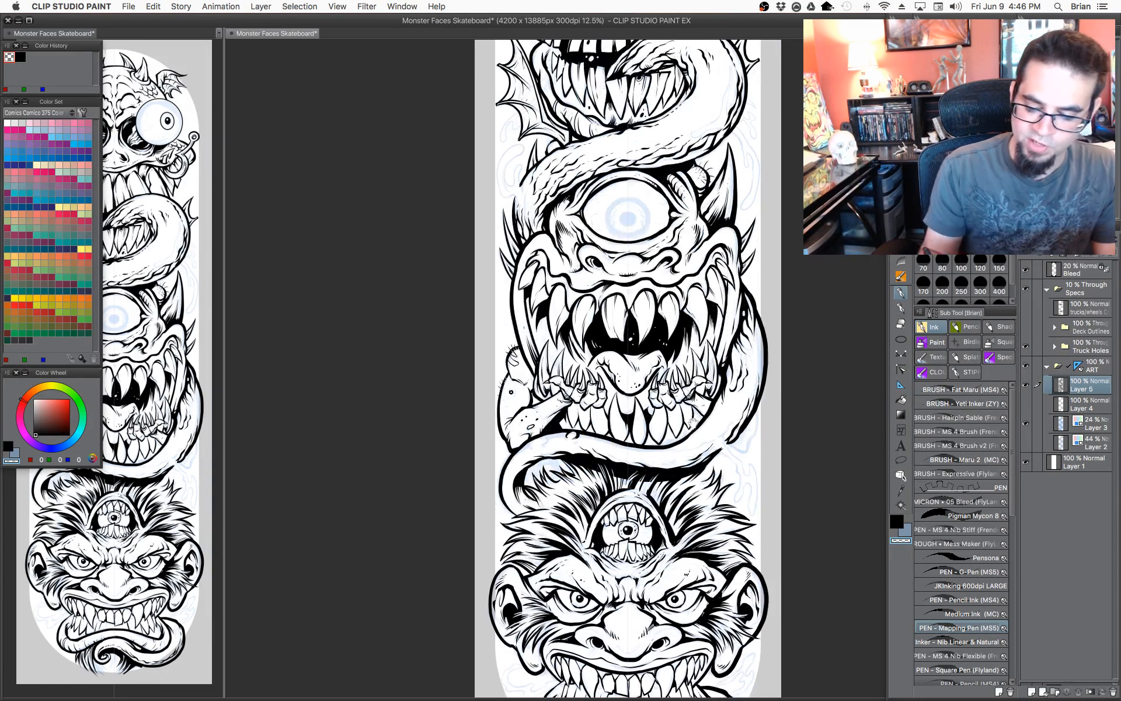
{"action": "key", "text": "c"}
{"action": "scroll", "coordinate": [611, 382], "scroll_direction": "up", "scroll_amount": 2}
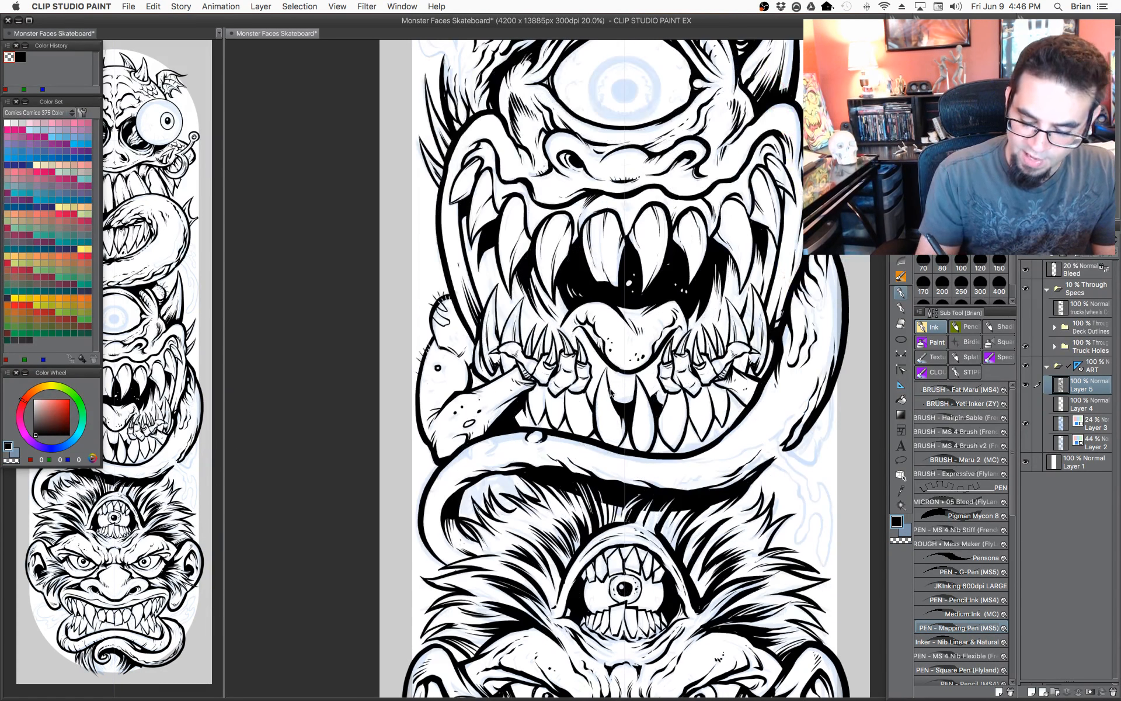
Add black shading strokes beneath the tongue, around the middle face's lower center teeth.
{"action": "mouse_move", "coordinate": [614, 386]}
{"action": "left_mouse_down"}
{"action": "mouse_move", "coordinate": [624, 409]}
{"action": "mouse_move", "coordinate": [647, 383]}
{"action": "left_mouse_up"}
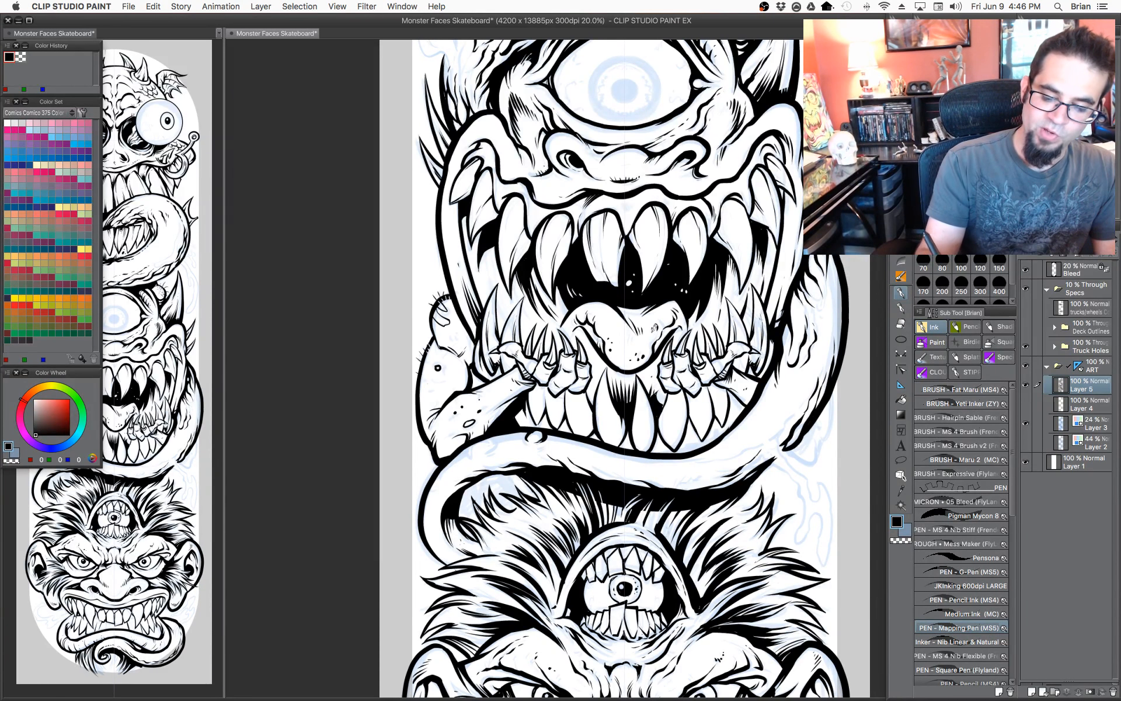
{"action": "left_click_drag", "start_coordinate": [688, 340], "coordinate": [694, 339]}
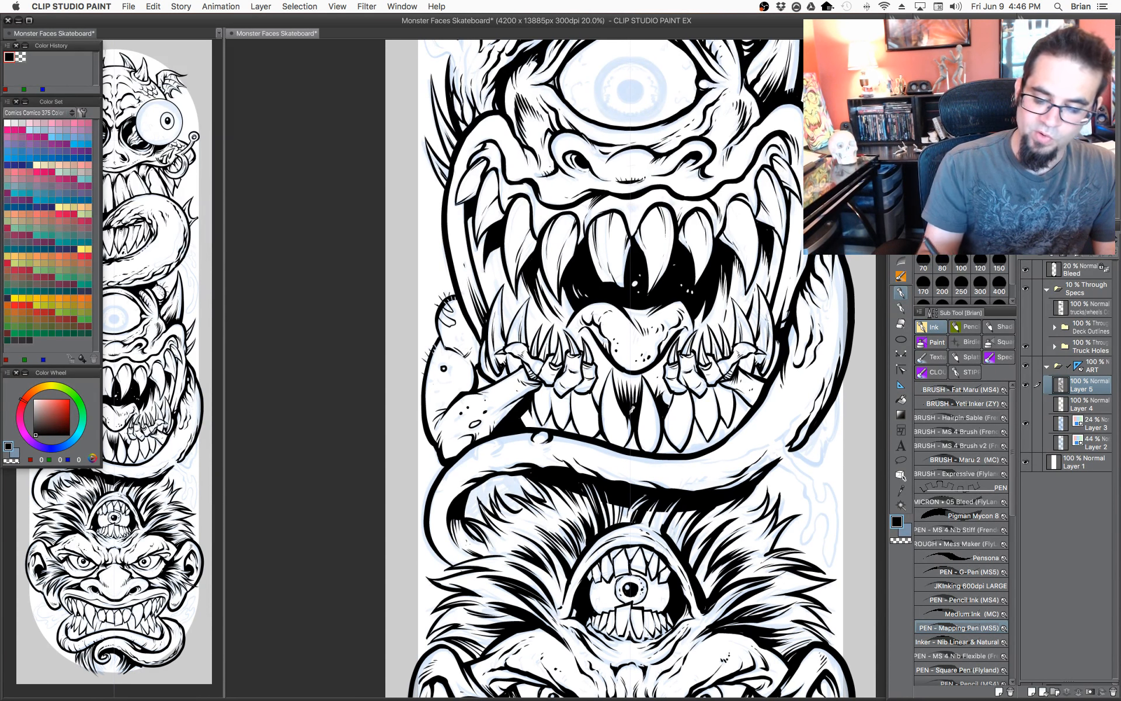
Examine the inked line work across all three monster faces, from the bottom face's forehead to the top face's bulging eyes.
{"action": "scroll", "coordinate": [656, 241], "scroll_direction": "up", "scroll_amount": 3}
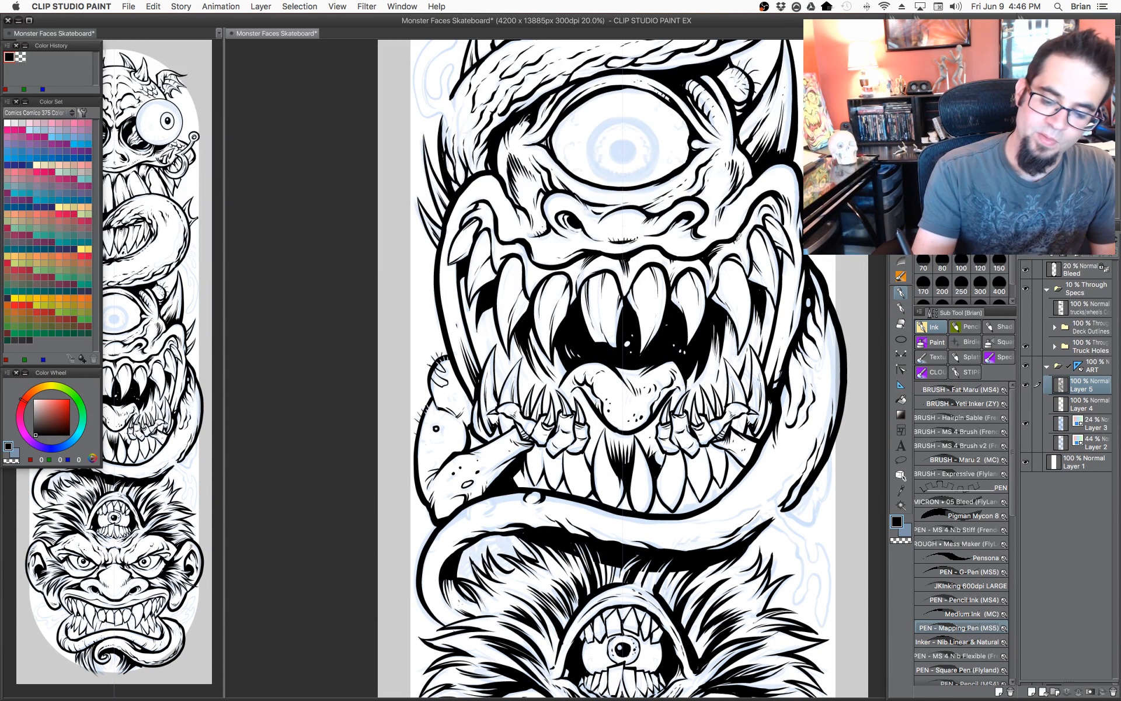
{"action": "mouse_move", "coordinate": [742, 352]}
{"action": "left_mouse_down"}
{"action": "mouse_move", "coordinate": [738, 338]}
{"action": "mouse_move", "coordinate": [737, 366]}
{"action": "mouse_move", "coordinate": [746, 358]}
{"action": "left_mouse_up"}
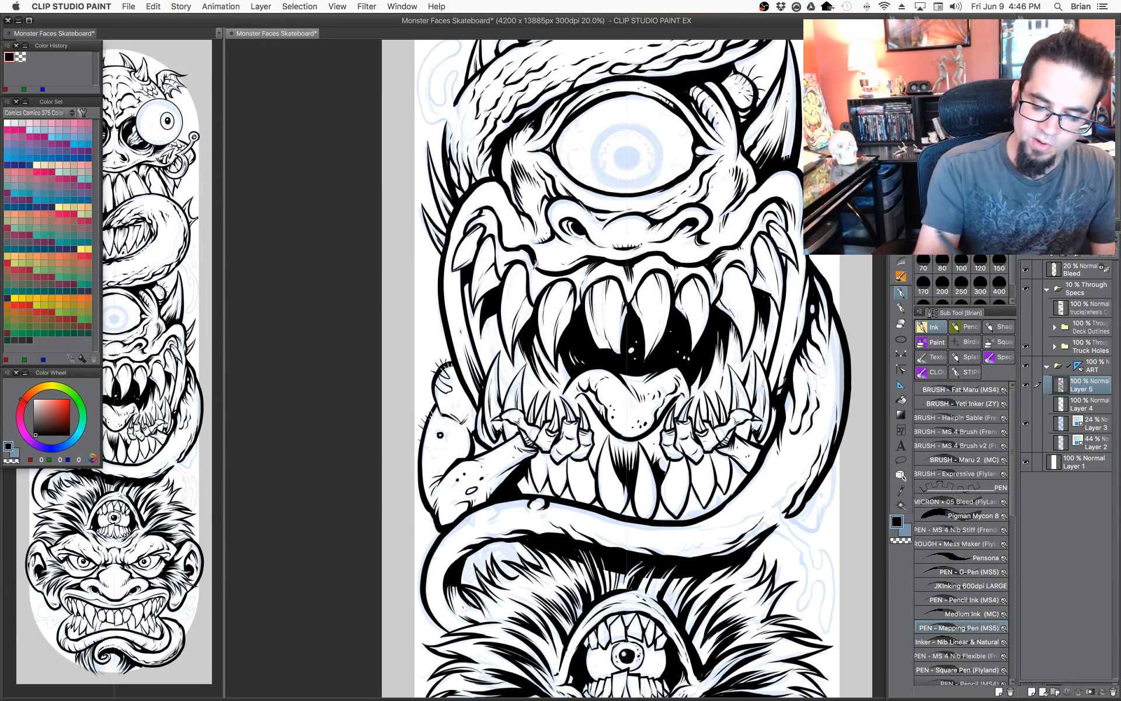
{"action": "left_click_drag", "start_coordinate": [647, 417], "coordinate": [663, 299]}
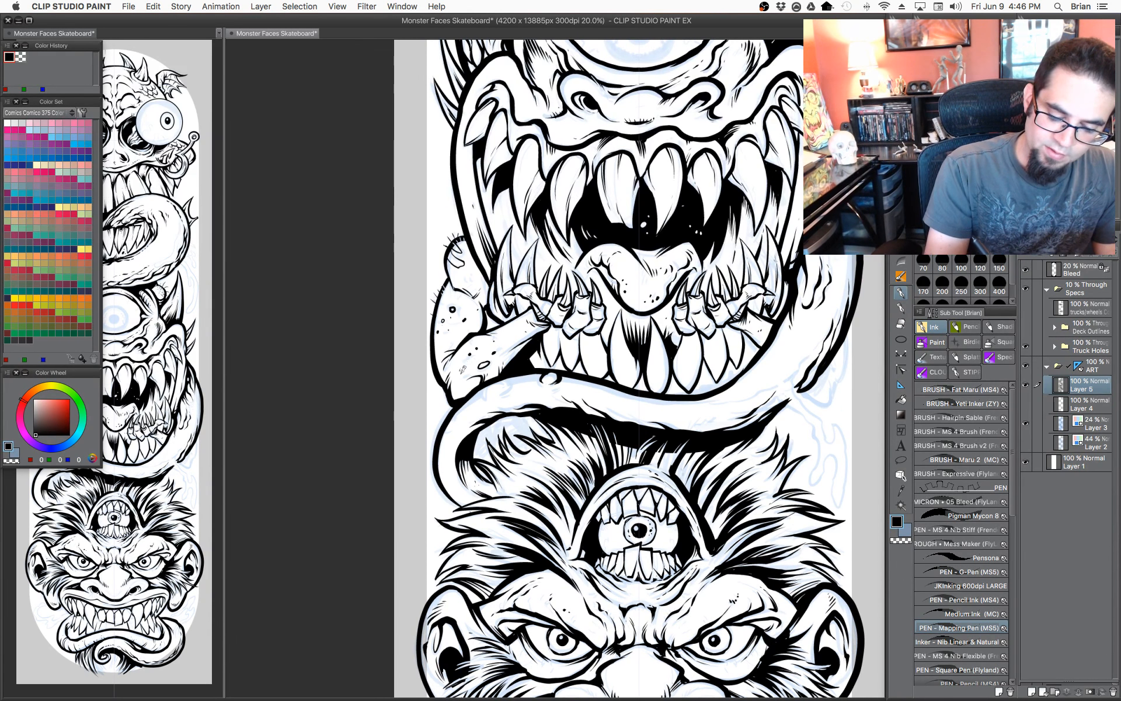
{"action": "left_click_drag", "start_coordinate": [809, 345], "coordinate": [763, 416]}
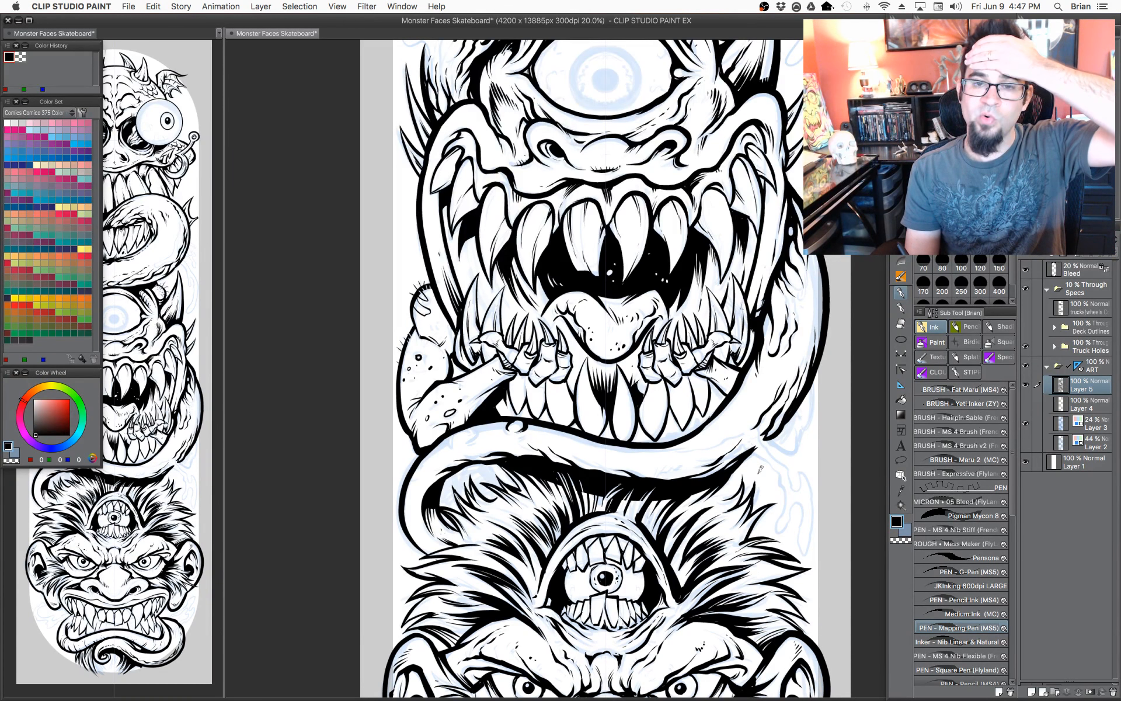
{"action": "left_click_drag", "start_coordinate": [750, 109], "coordinate": [705, 291]}
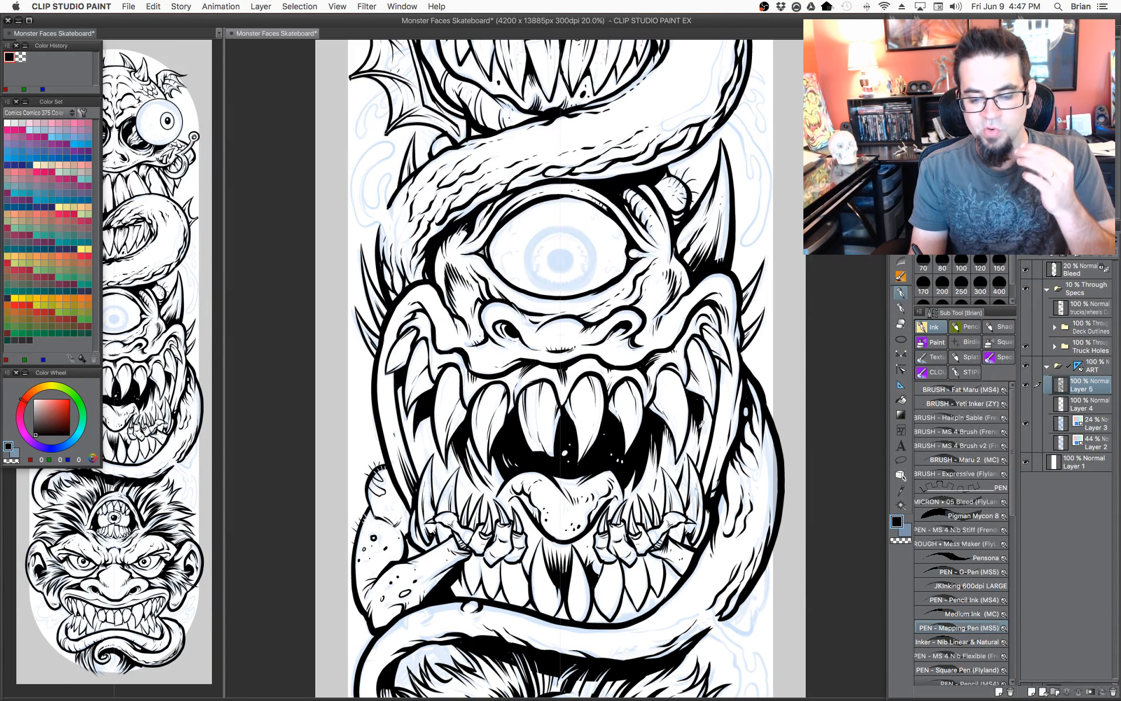
{"action": "left_click_drag", "start_coordinate": [564, 293], "coordinate": [614, 385]}
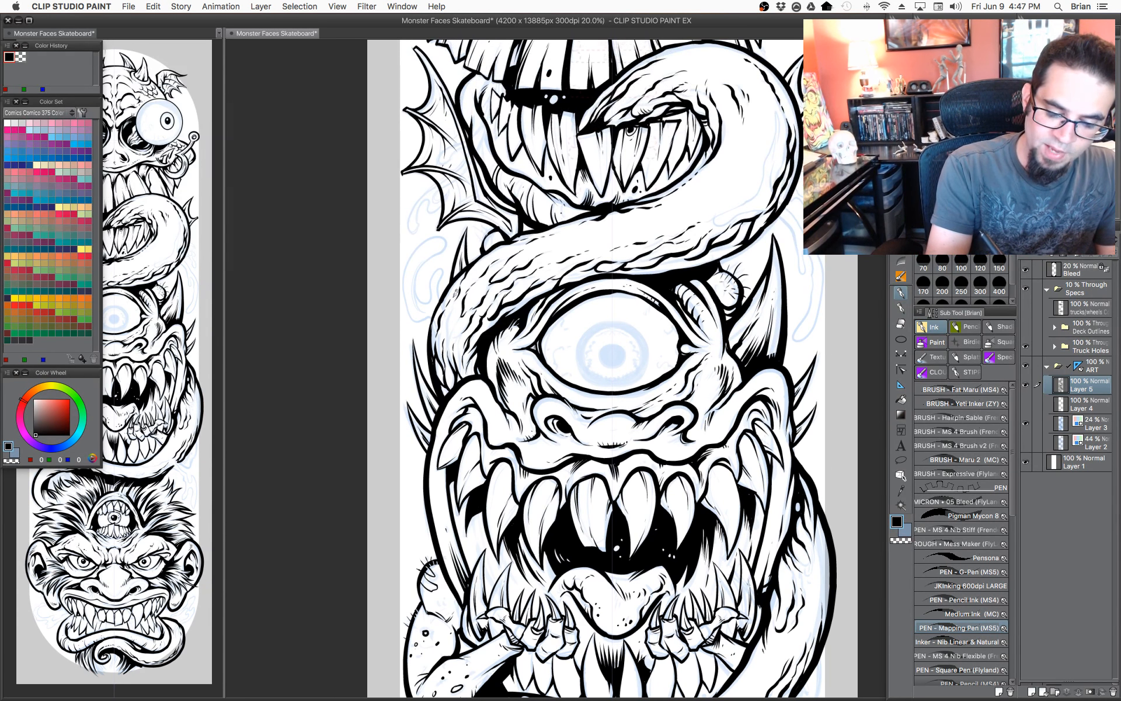
{"action": "scroll", "coordinate": [692, 320], "scroll_direction": "up", "scroll_amount": 5}
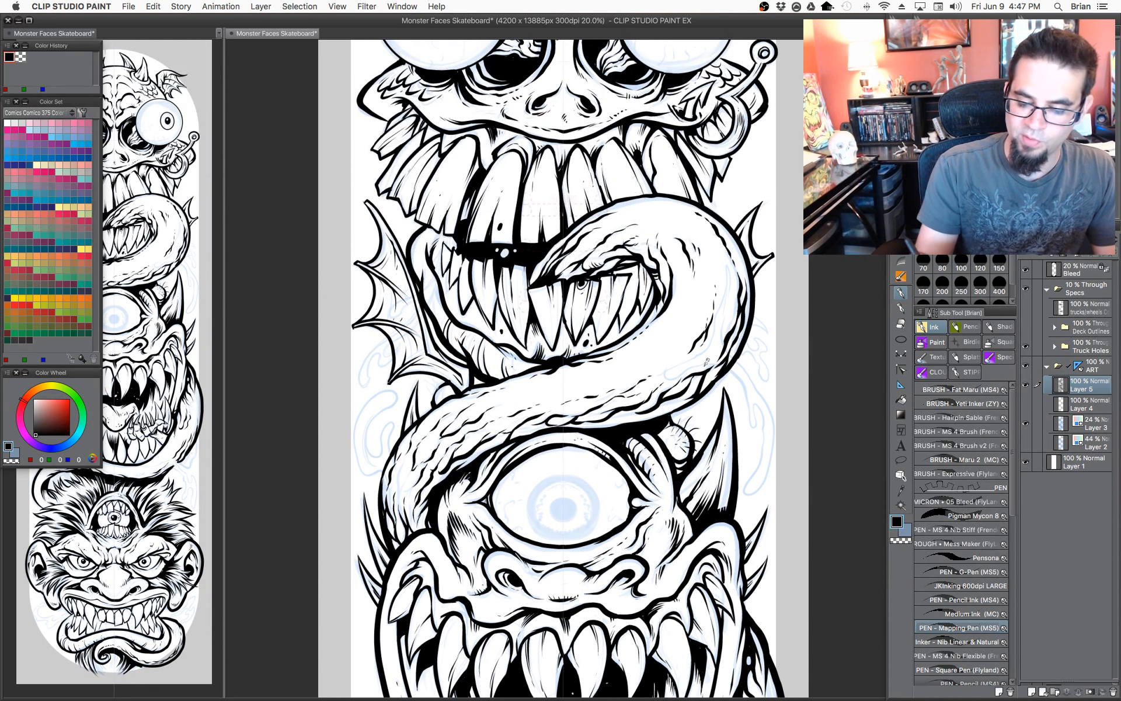
{"action": "scroll", "coordinate": [706, 362], "scroll_direction": "up", "scroll_amount": 3}
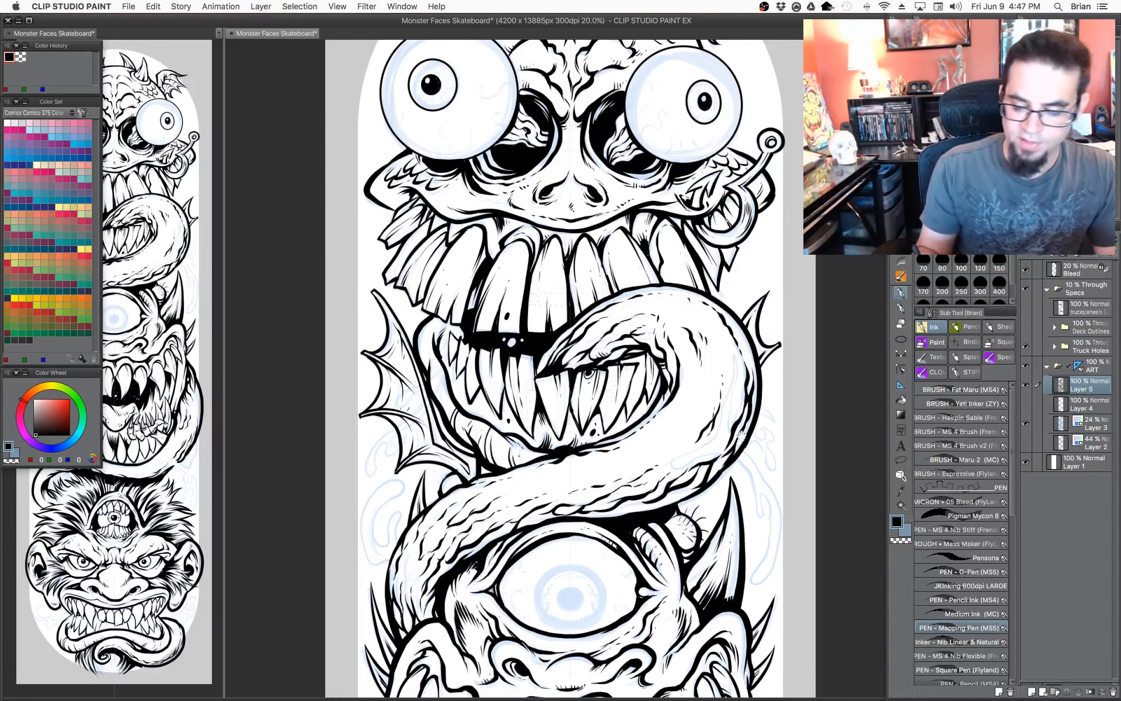
{"action": "left_click_drag", "start_coordinate": [738, 319], "coordinate": [719, 512]}
{"action": "left_click_drag", "start_coordinate": [707, 447], "coordinate": [716, 275]}
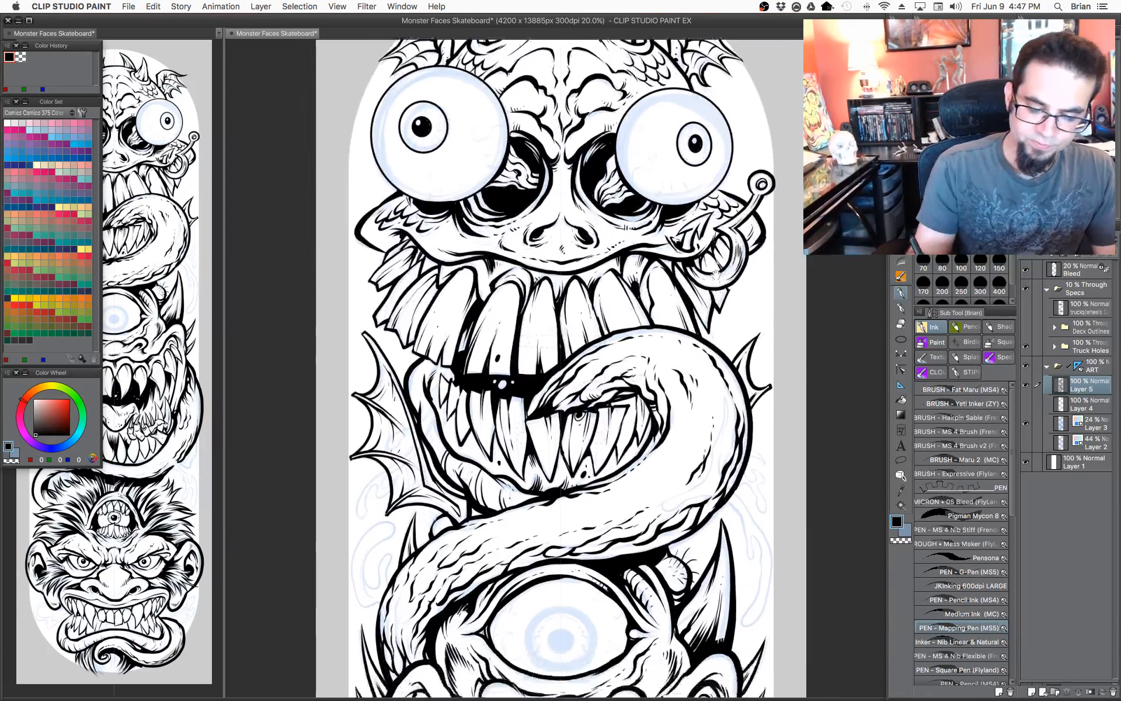
{"action": "scroll", "coordinate": [716, 275], "scroll_direction": "down", "scroll_amount": 15}
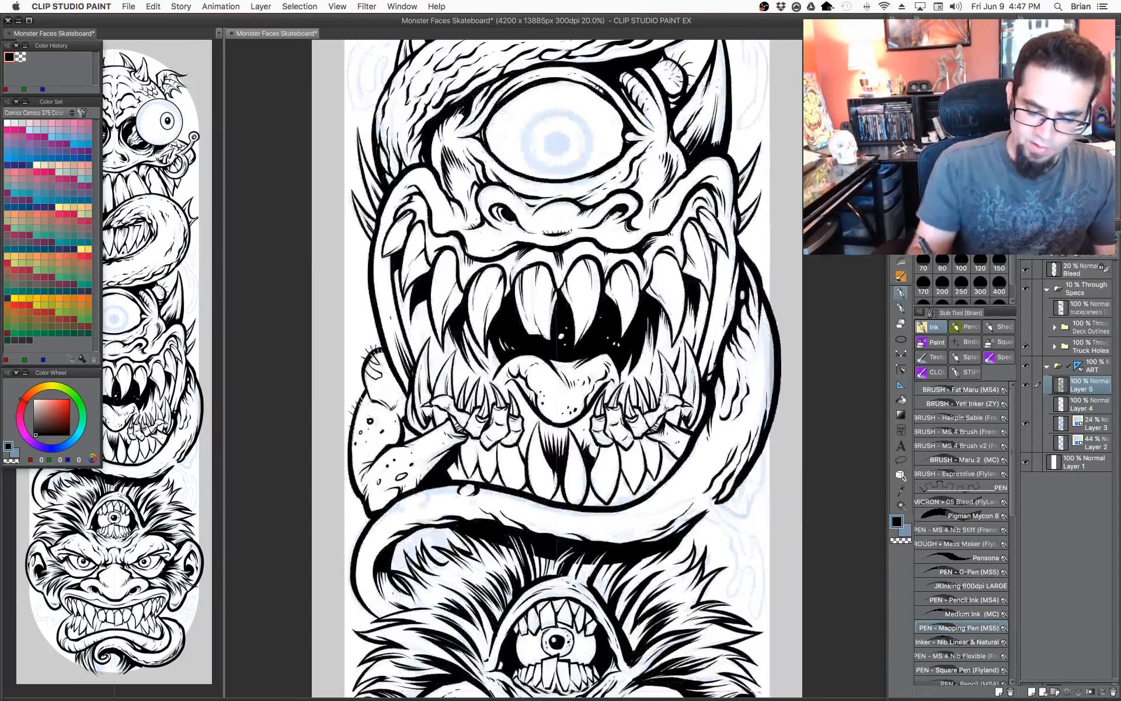
{"action": "scroll", "coordinate": [716, 275], "scroll_direction": "up", "scroll_amount": 5}
Switch to the Figure ruler sub tool.
{"action": "left_click", "coordinate": [901, 384]}
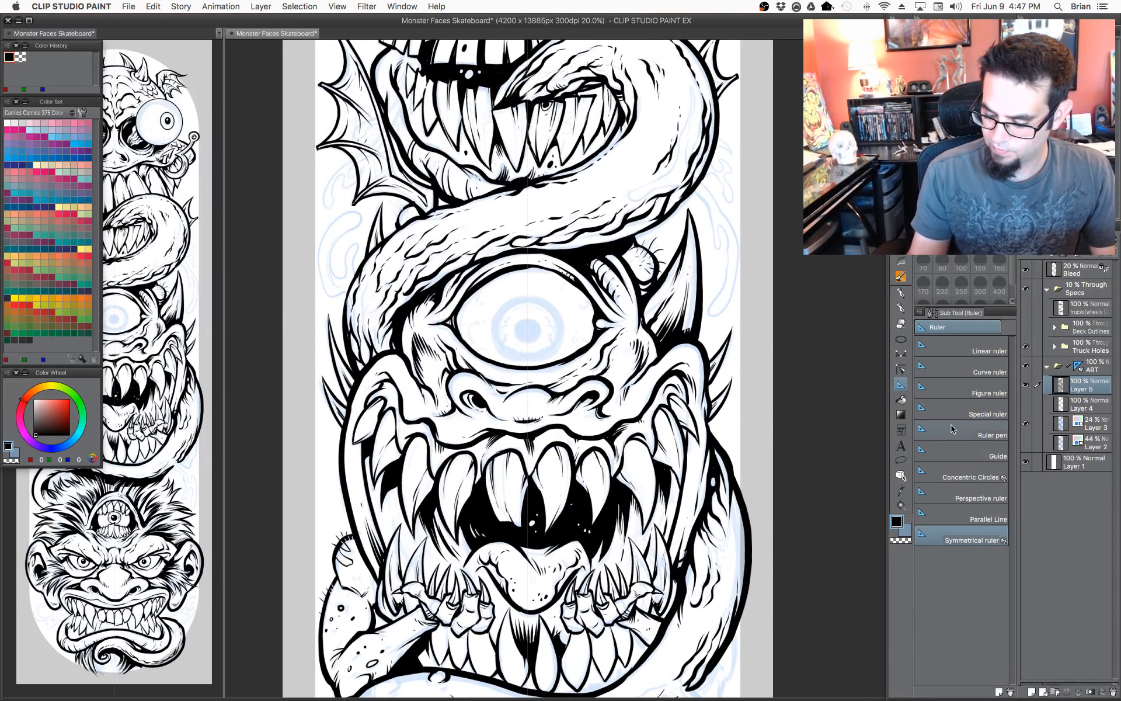
{"action": "left_click", "coordinate": [960, 389]}
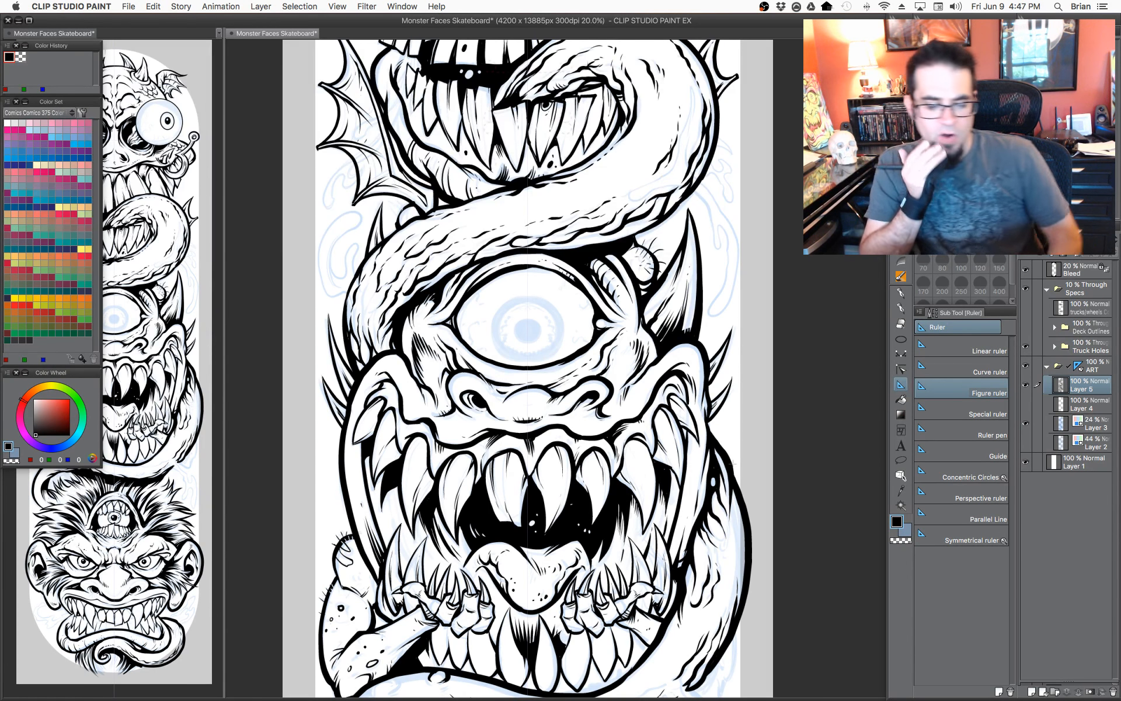
View the entire skateboard illustration at 6.2% zoom with the palettes hidden.
{"action": "left_click", "coordinate": [780, 328], "text": "alt"}
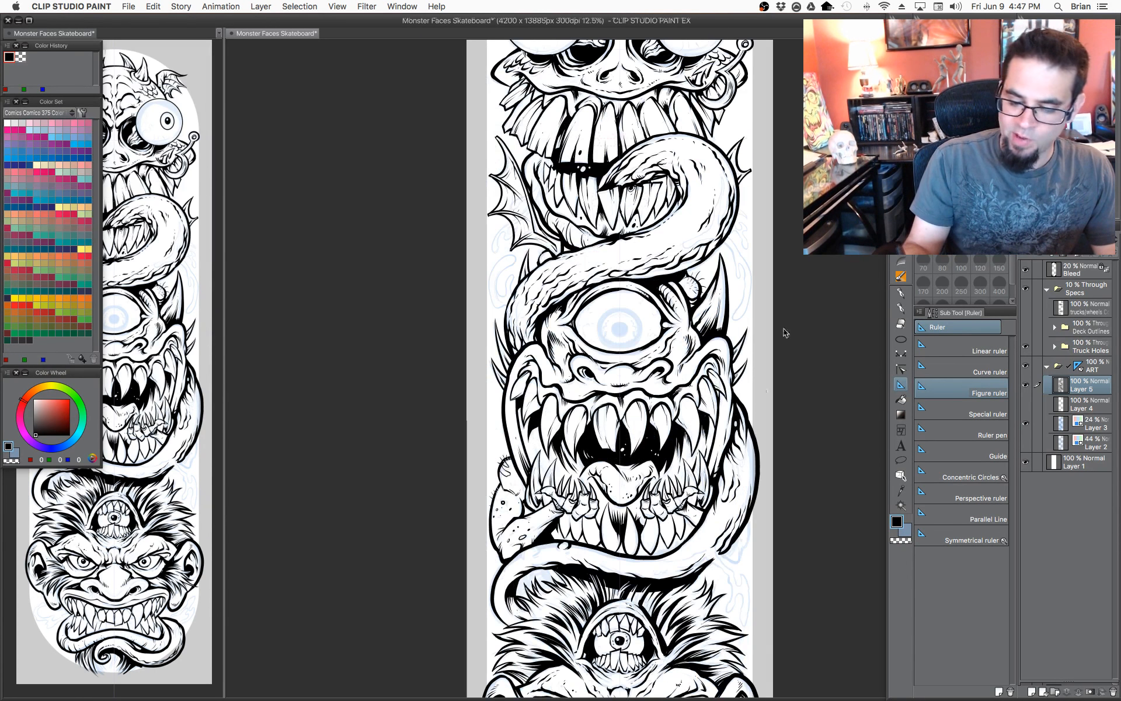
{"action": "left_click", "coordinate": [781, 330], "text": "alt"}
{"action": "left_click_drag", "start_coordinate": [783, 335], "coordinate": [621, 358]}
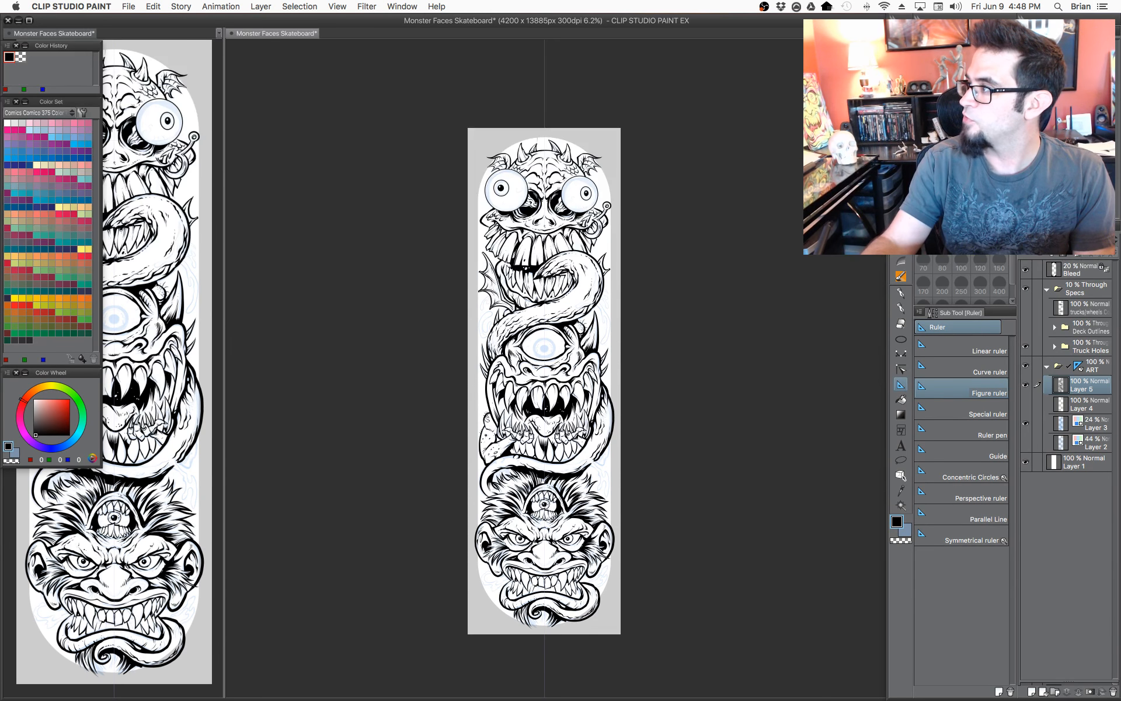
{"action": "key", "text": "Tab"}
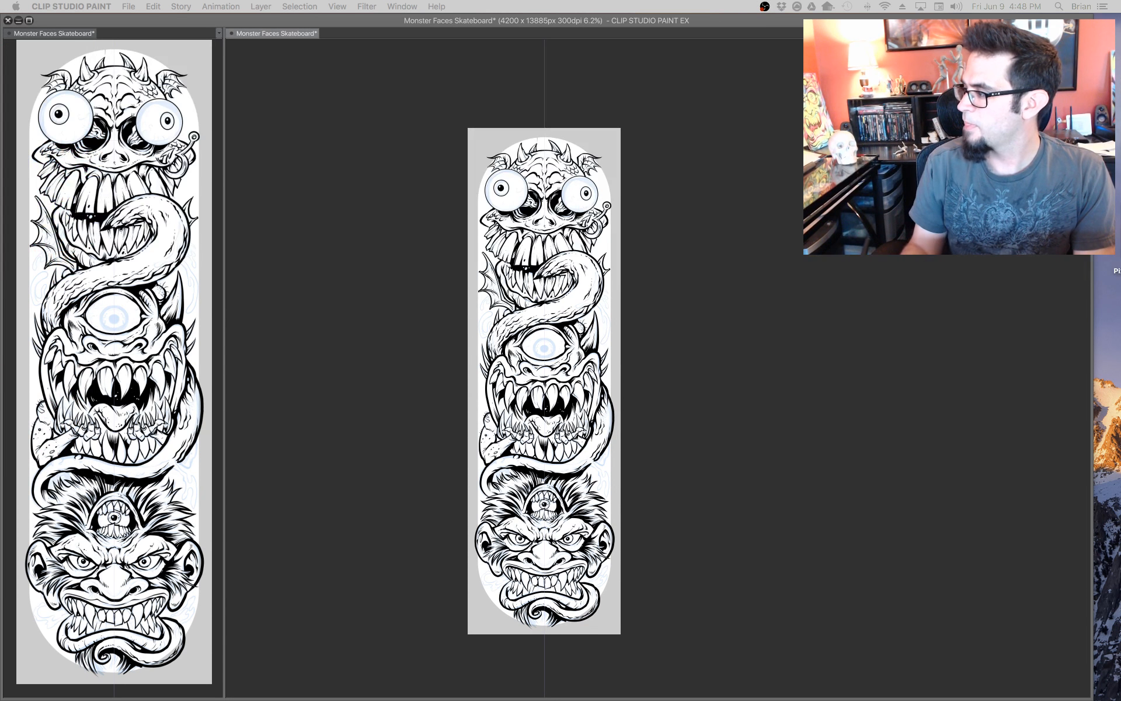